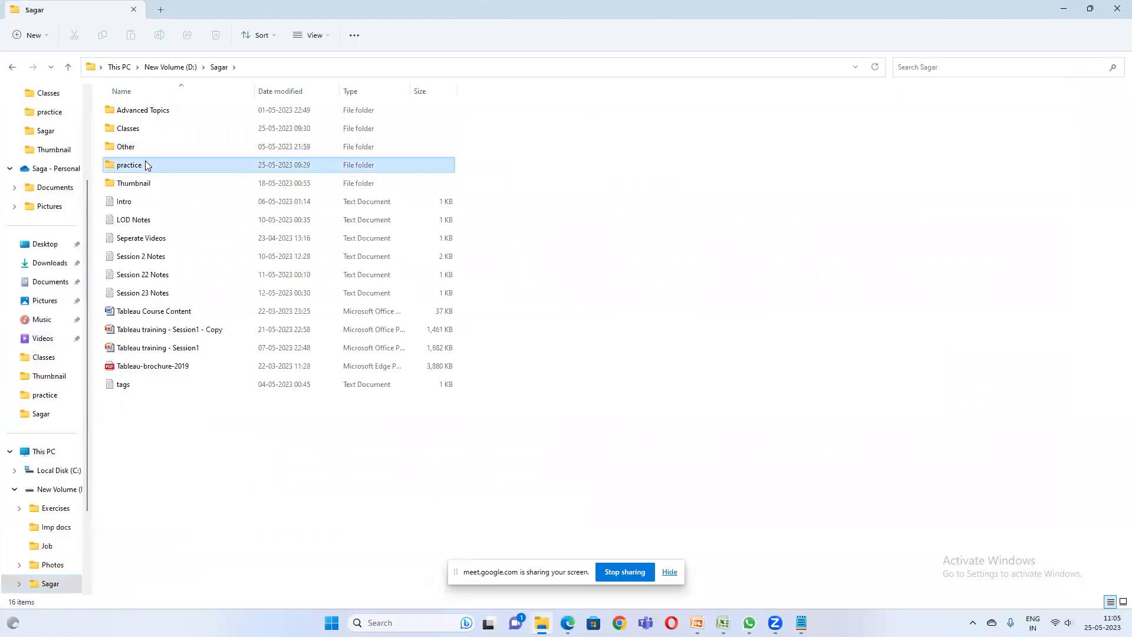
- Open the Joins & Unions workbook from the practice folder and compare the Name columns on the Join1 and Join2 sheets
double_click(159, 184)
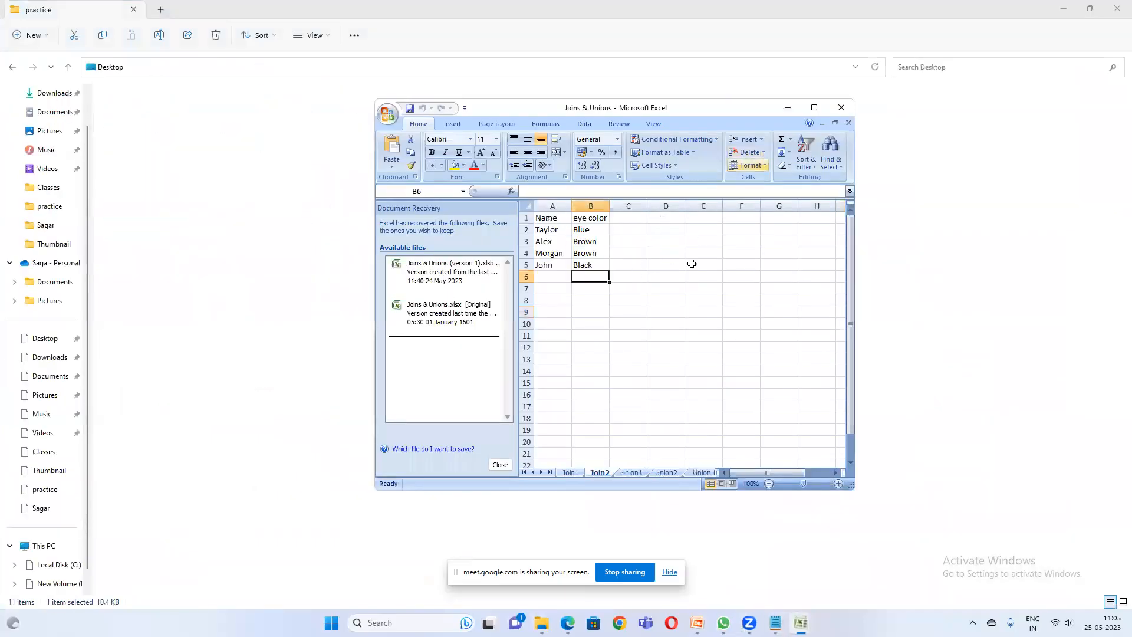
left_click(567, 473)
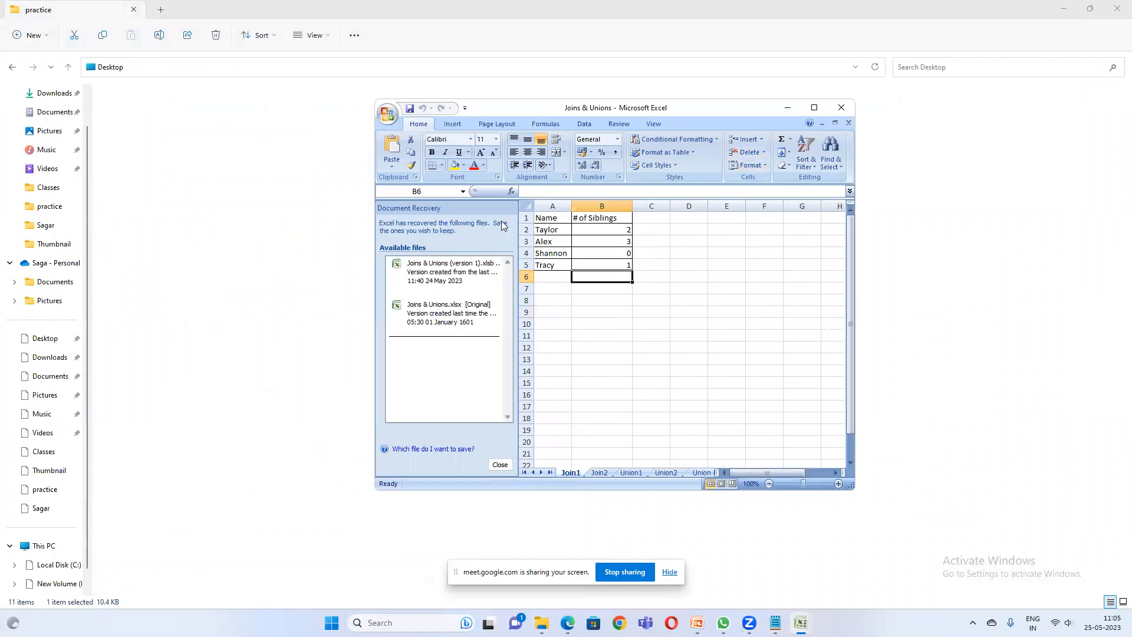
left_click(554, 202)
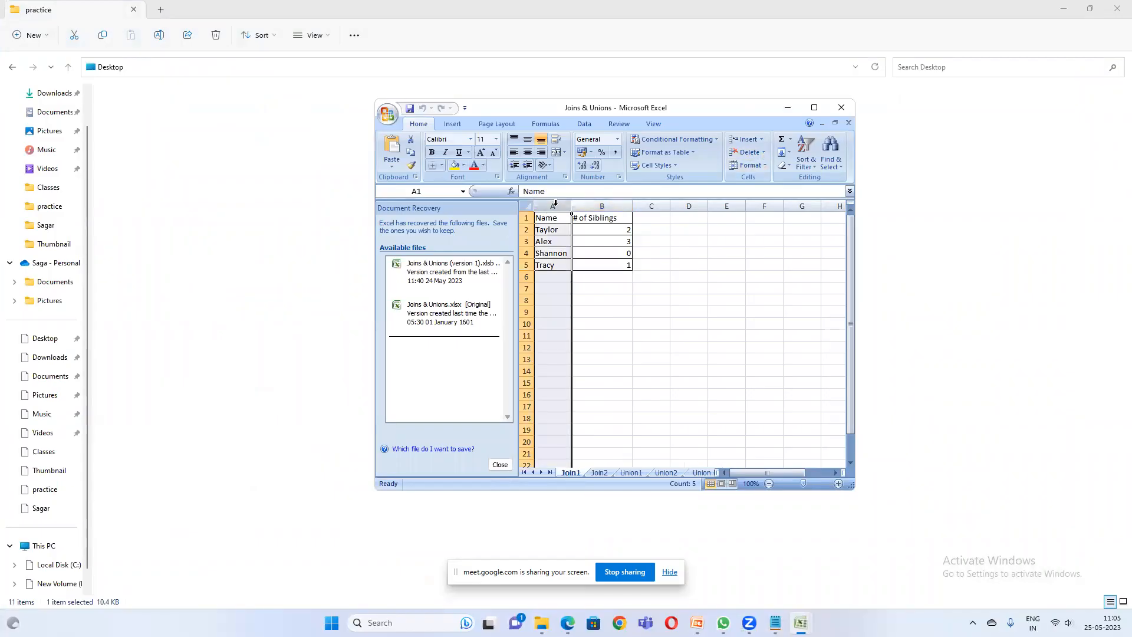
left_click(551, 221)
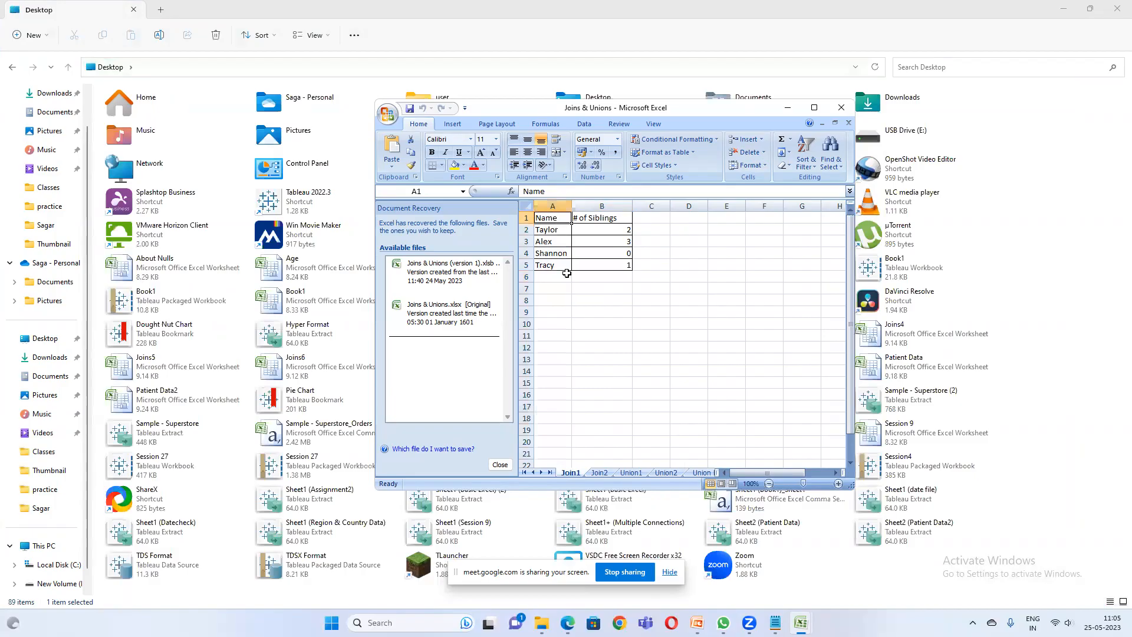
left_click(598, 472)
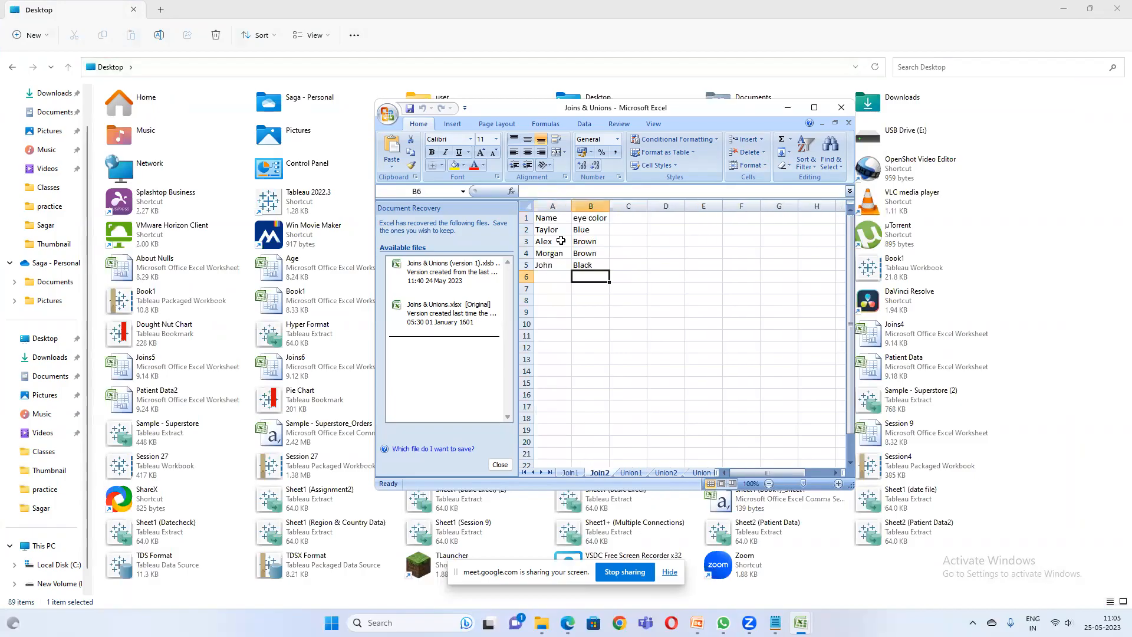
left_click(554, 205)
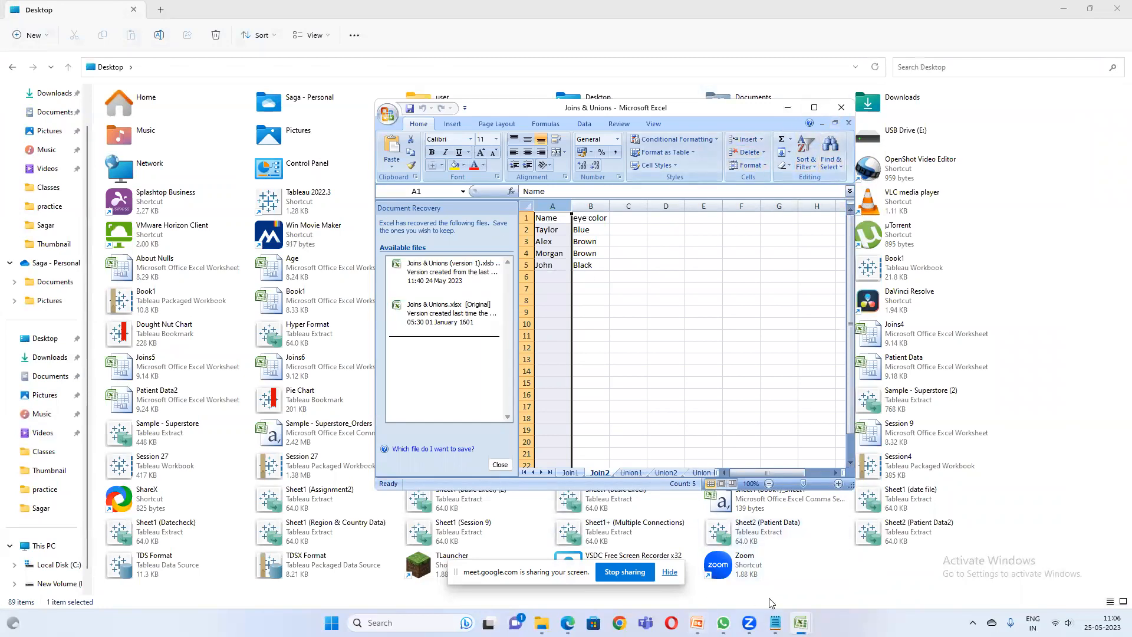
- Switch to the Joins notes in Notepad, review both field lists, and add the line "cartisian product" above the second list
mouse_move(696, 622)
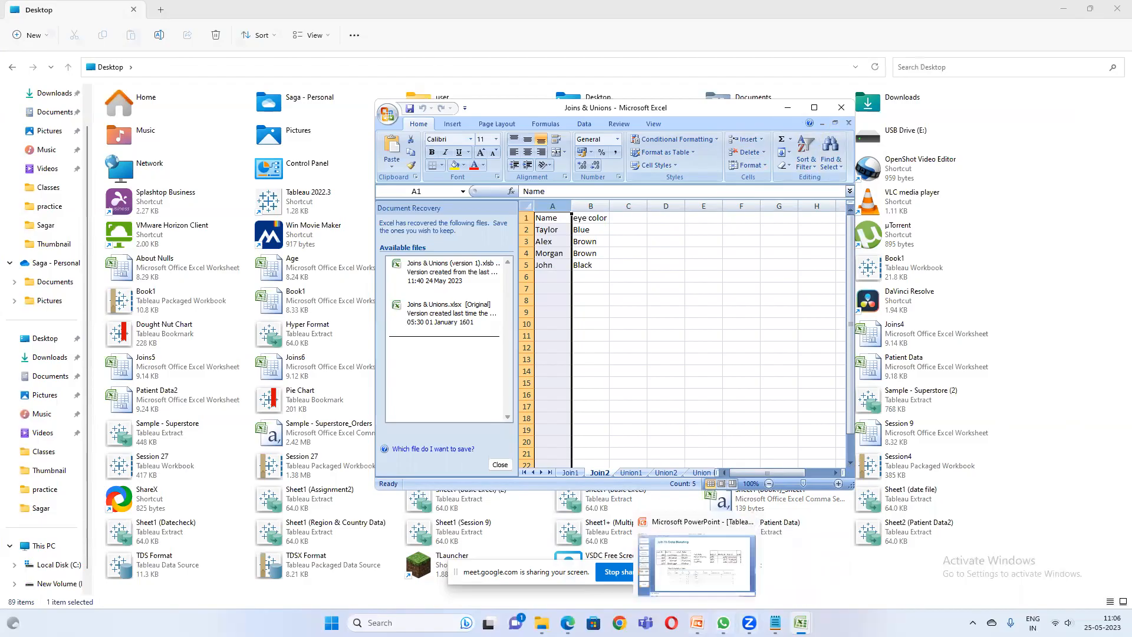
left_click(701, 565)
left_click_drag(644, 370, 584, 337)
left_click_drag(631, 306, 590, 285)
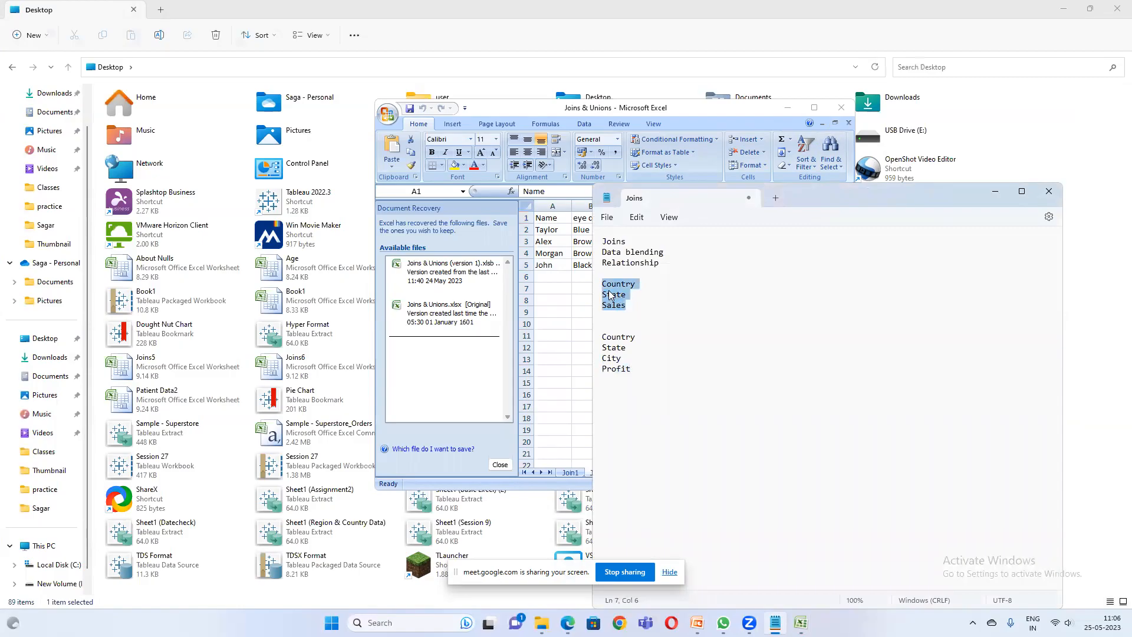
left_click_drag(638, 372, 603, 341)
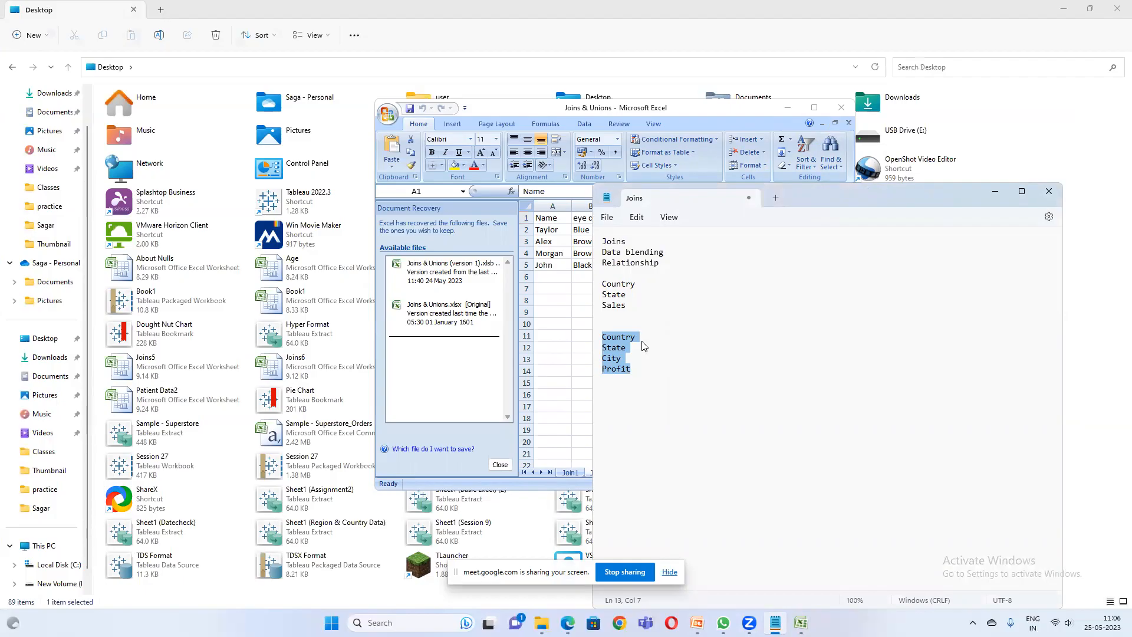
left_click(647, 323)
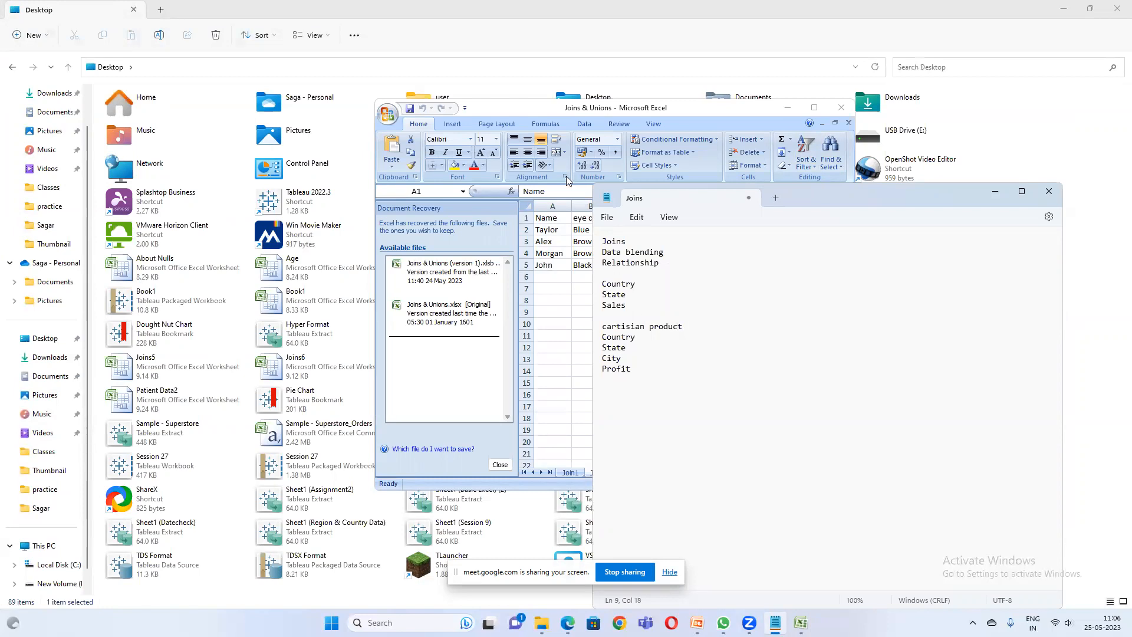
- Return to the Excel workbook and check which names match between the Join1 and Join2 sheets
left_click(567, 281)
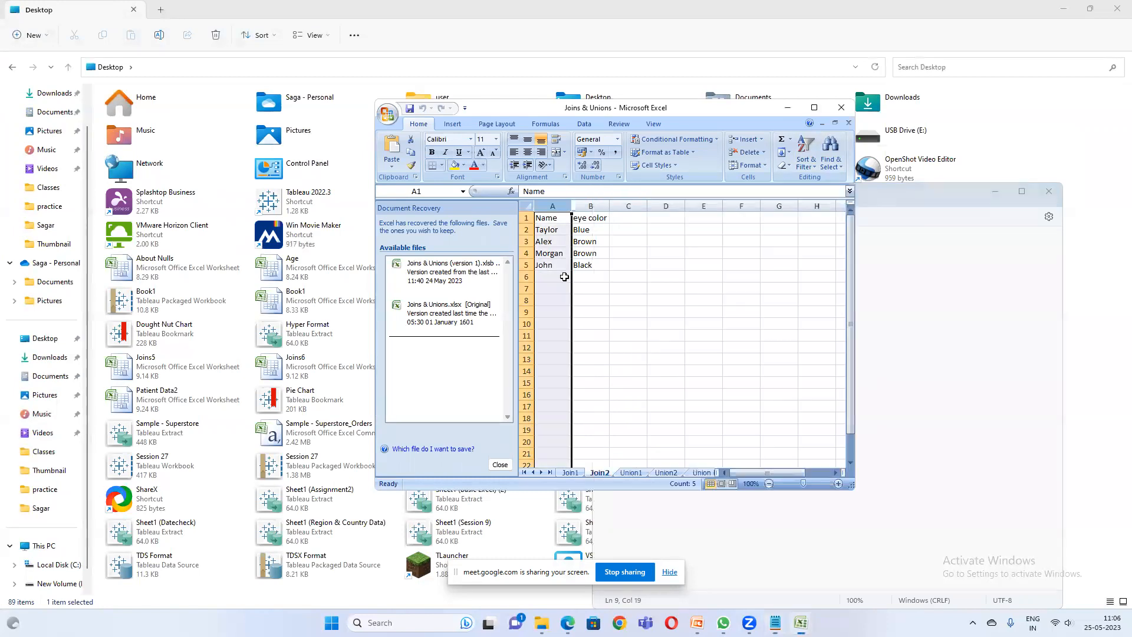
left_click(571, 473)
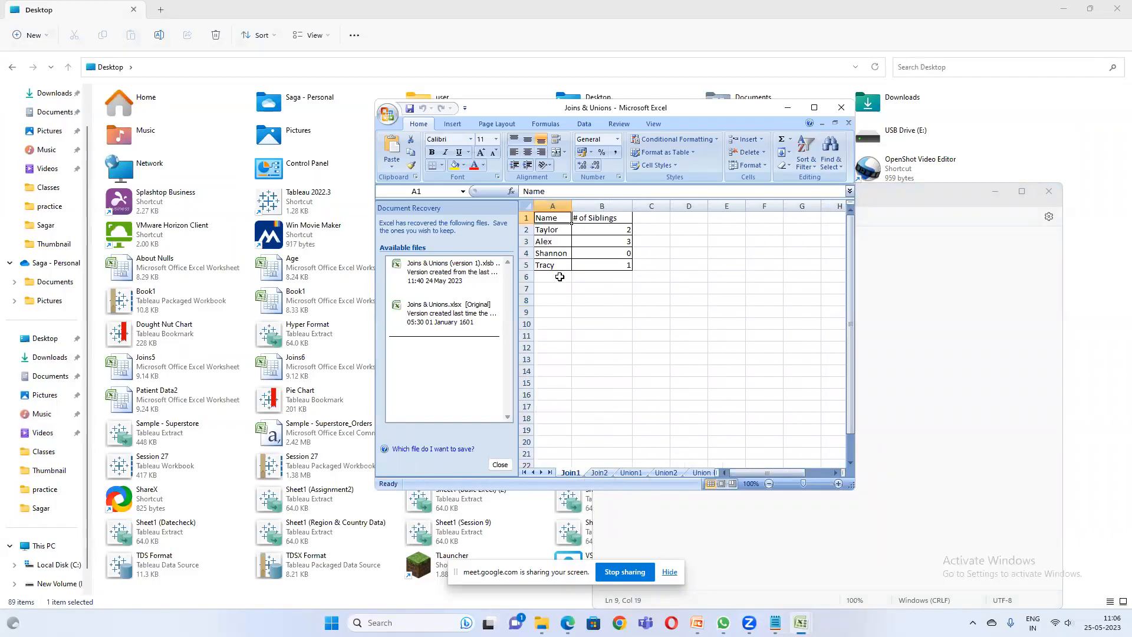
left_click(545, 236)
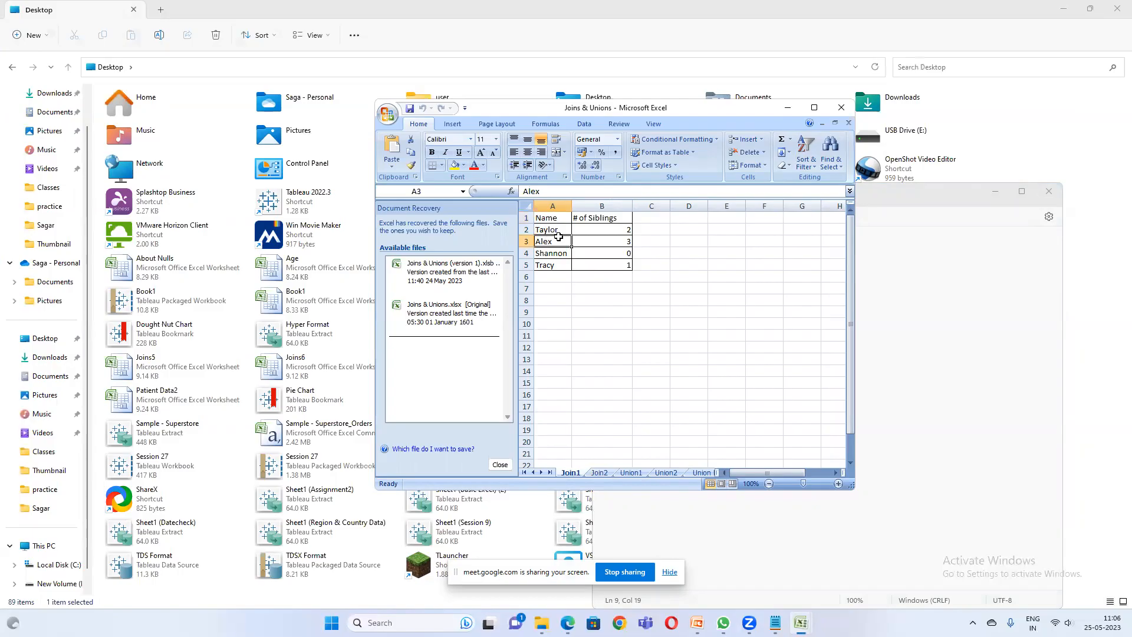
left_click(600, 473)
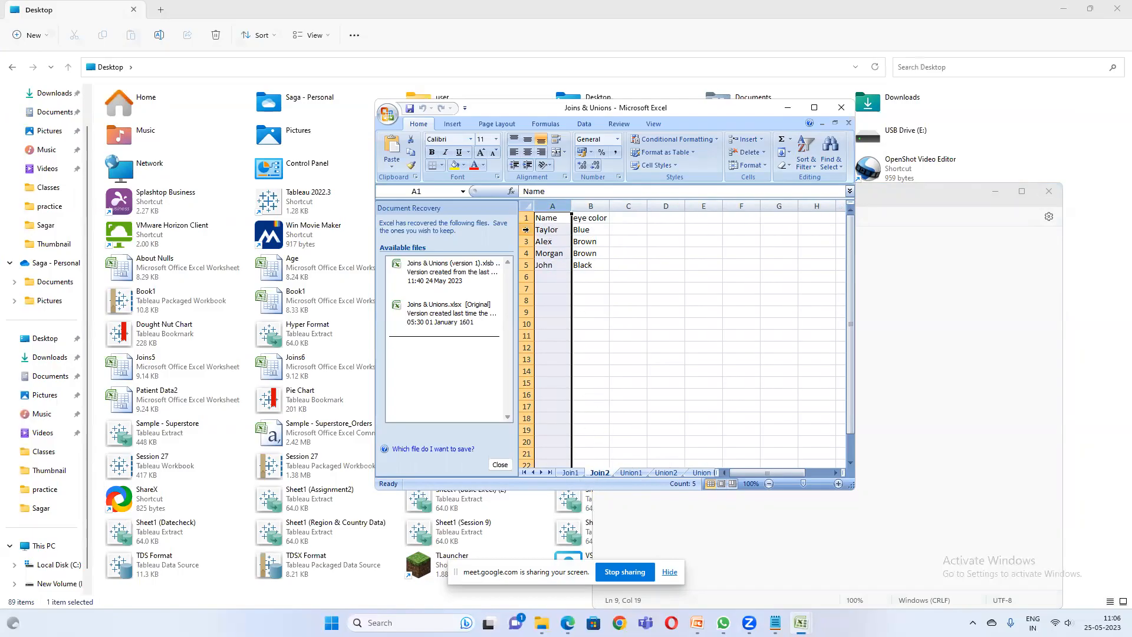
left_click(570, 472)
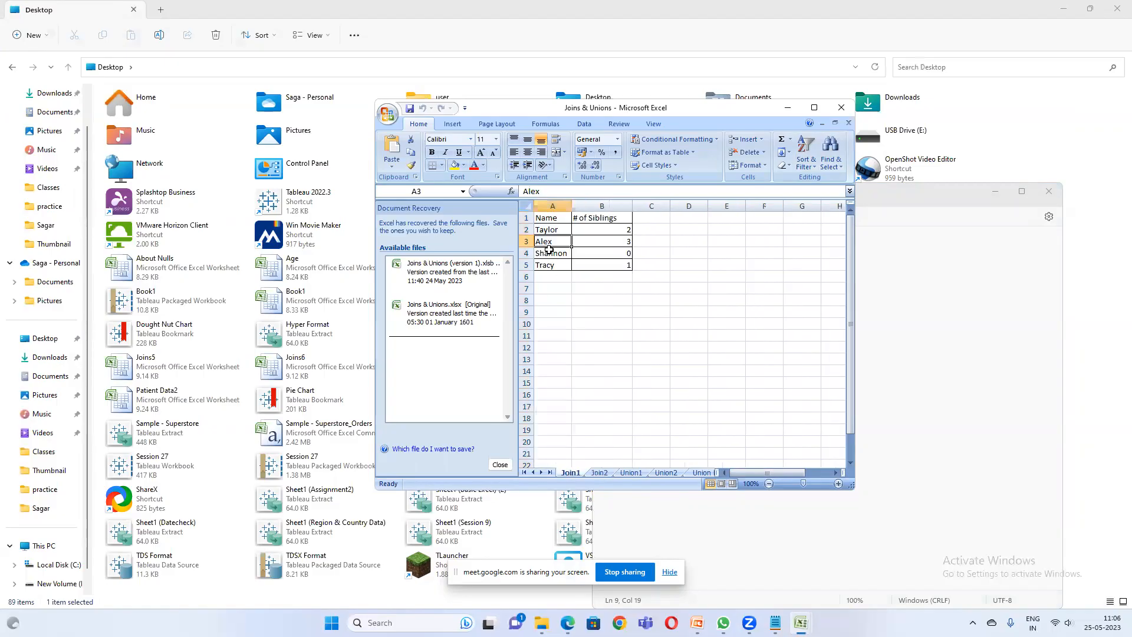
left_click(600, 472)
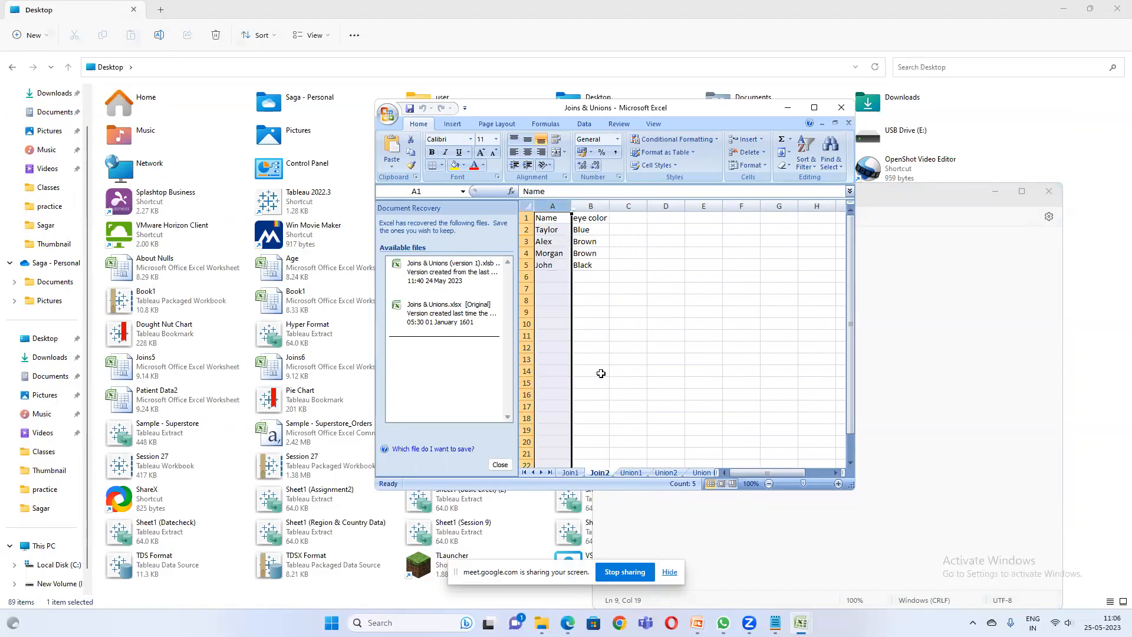
- Insert a blank column before the eye color column on the Join2 sheet
left_click(592, 205)
right_click(592, 205)
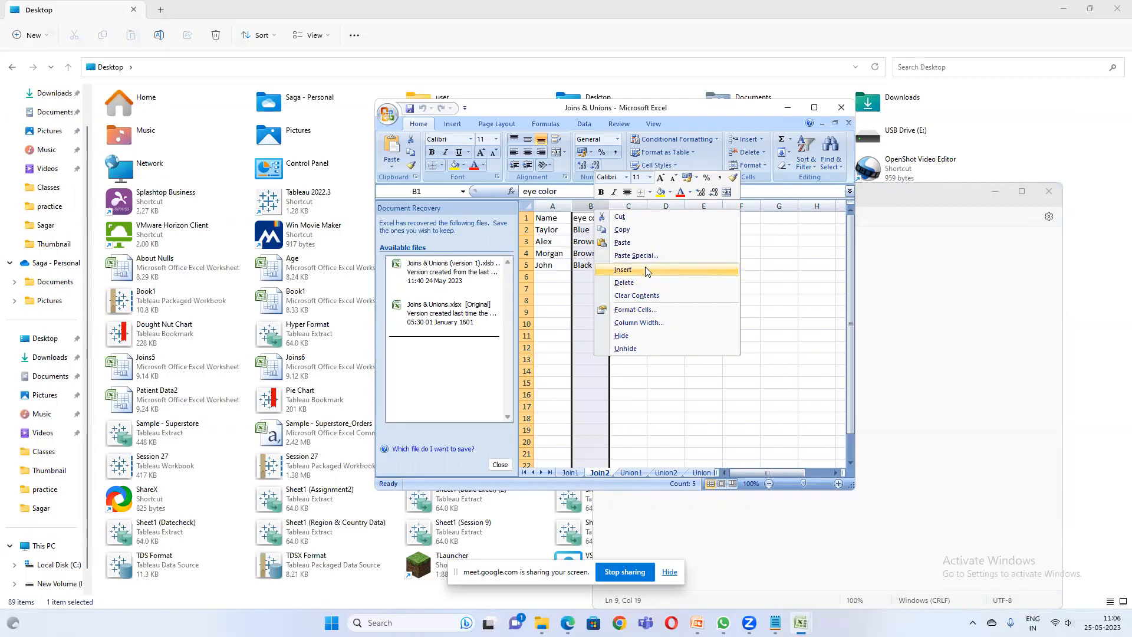
left_click(645, 269)
- Enter the header "Diff list of cars" in cell B1 and fit column B's width to it
left_click(590, 216)
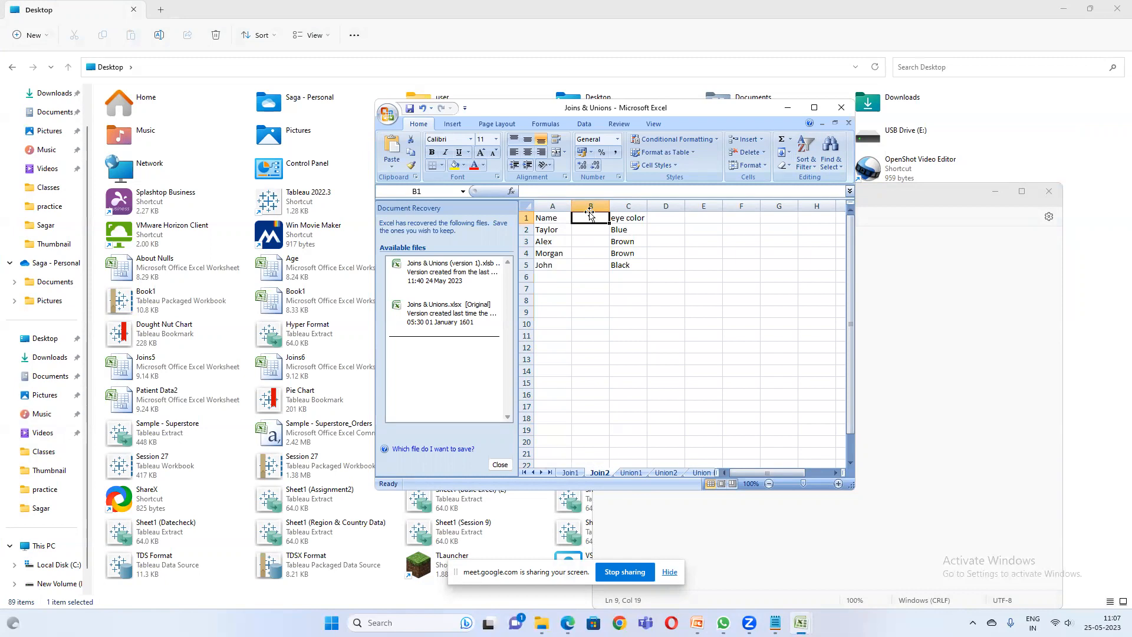
type("N")
type("Dift")
key("BackSpace")
type("f")
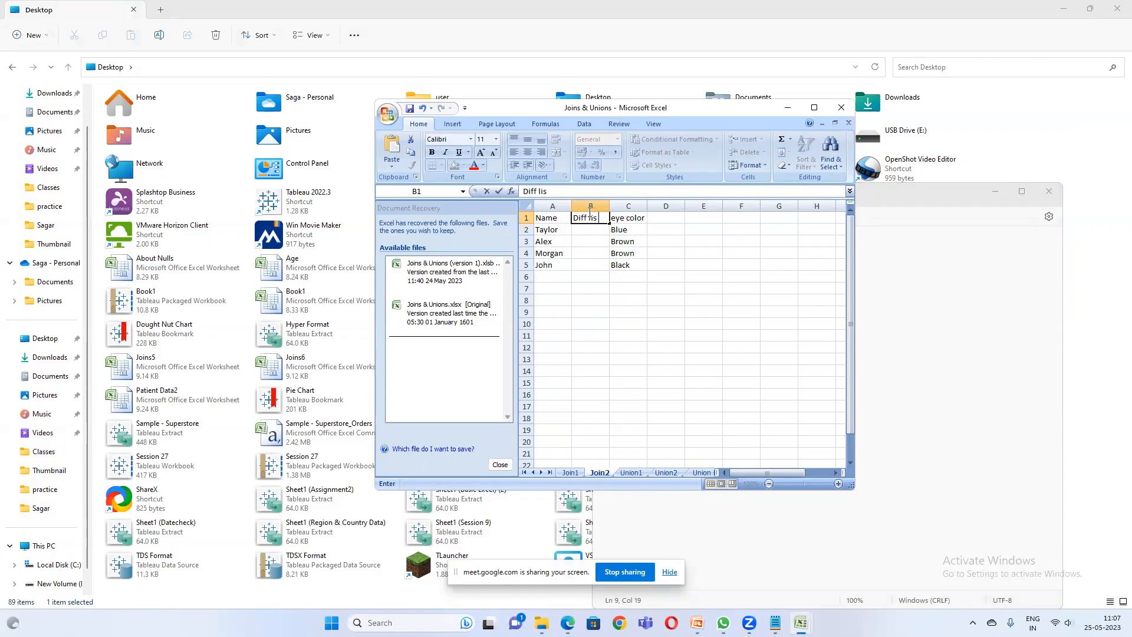
type(" list of cars")
key("Return")
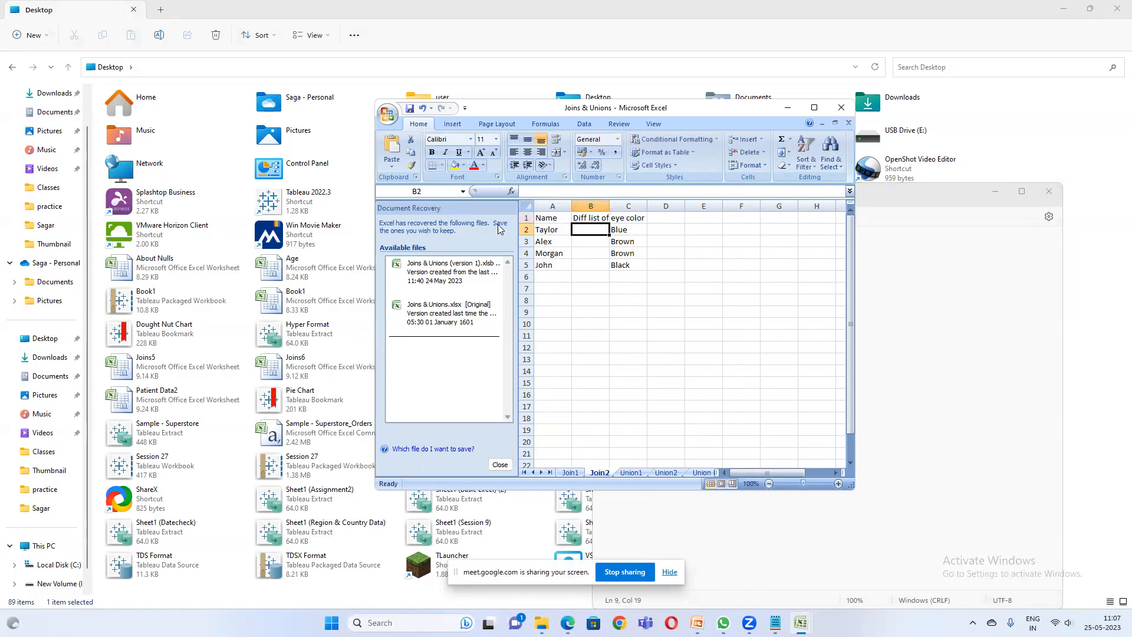
double_click(608, 206)
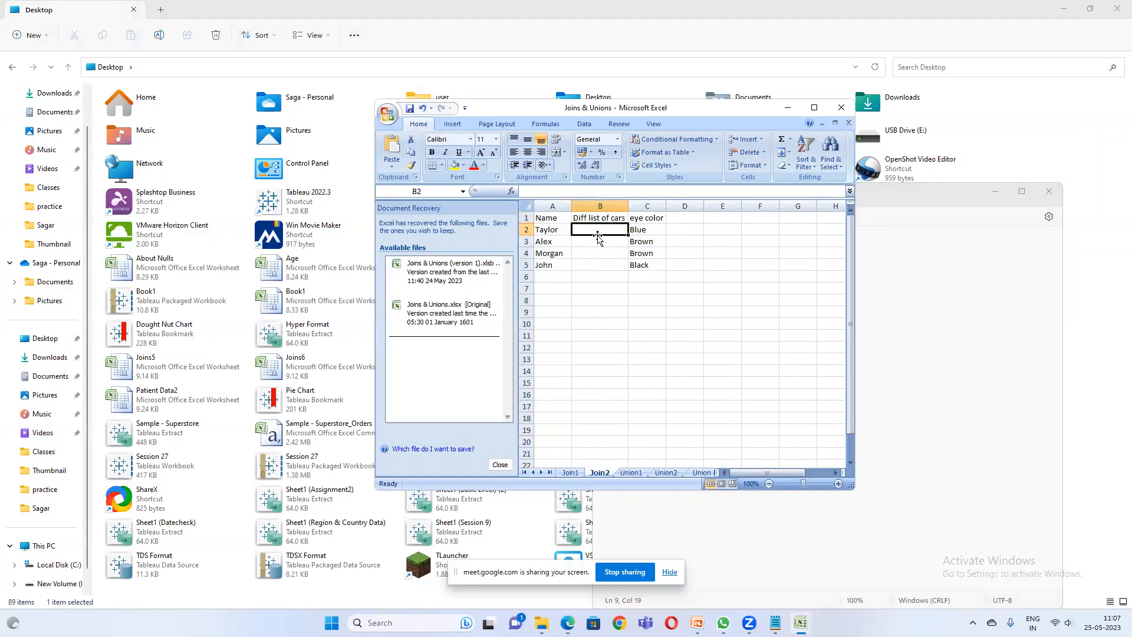
- Enter BMW as the car for the first person in cell B2
type("B")
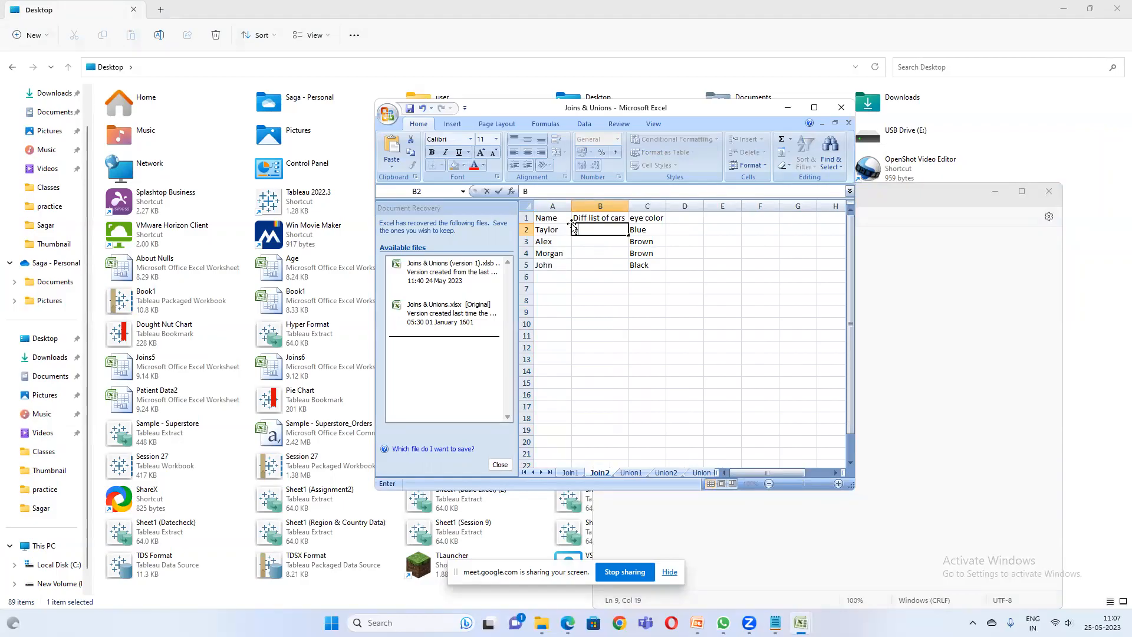
type("MW")
key("Return")
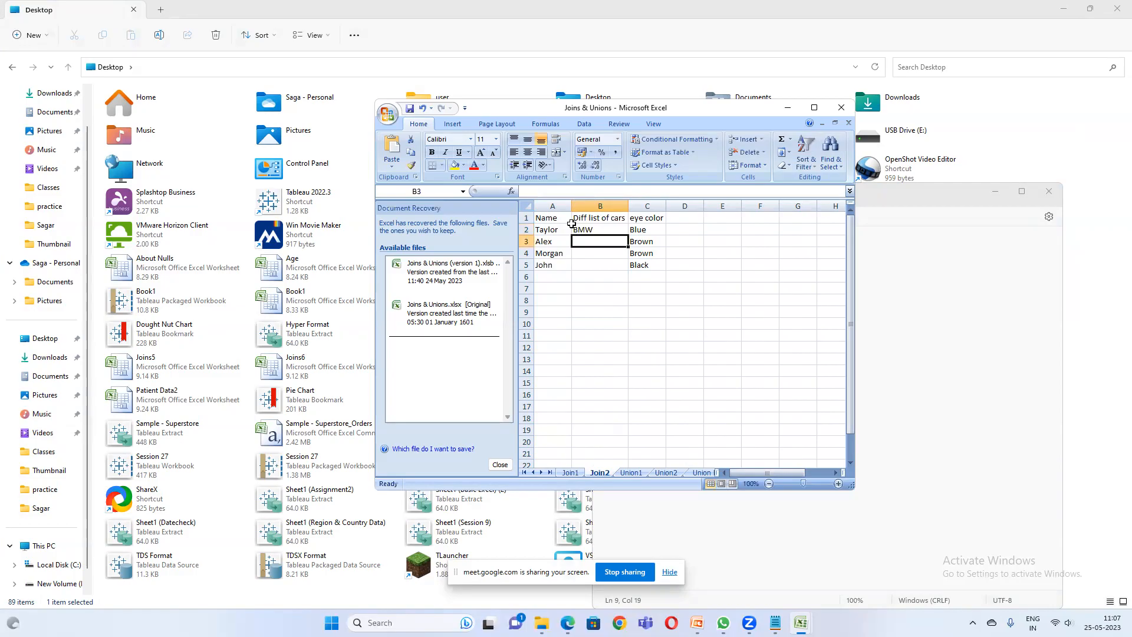
- Insert a row above row 2 and fill it with the same person's name, car Audi and eye color Blue
left_click(524, 229)
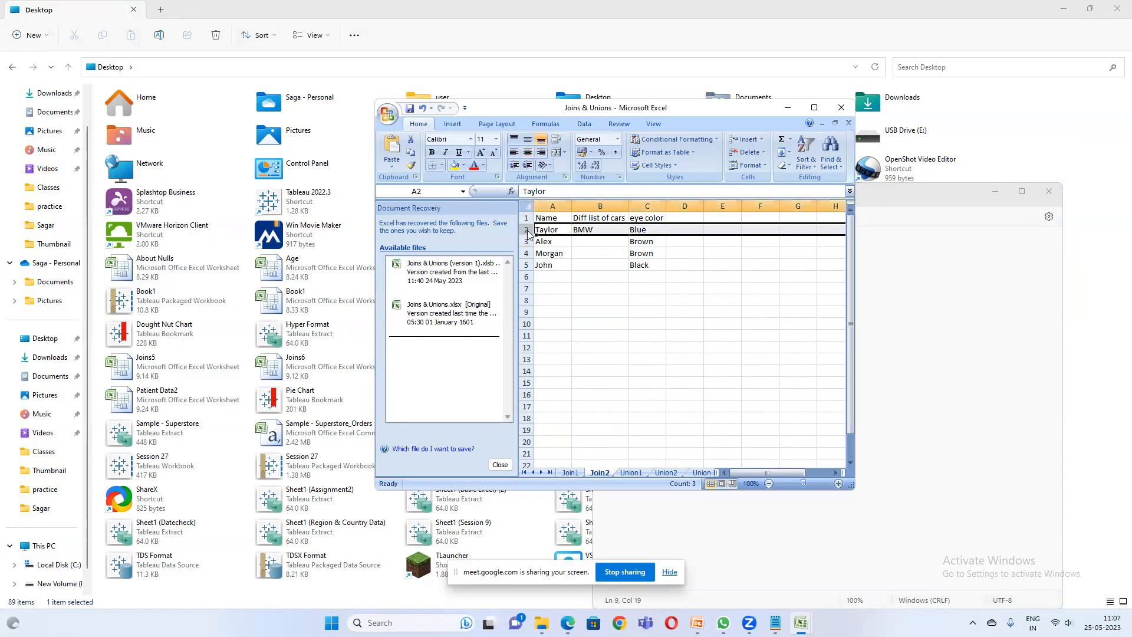
right_click(525, 230)
left_click(557, 291)
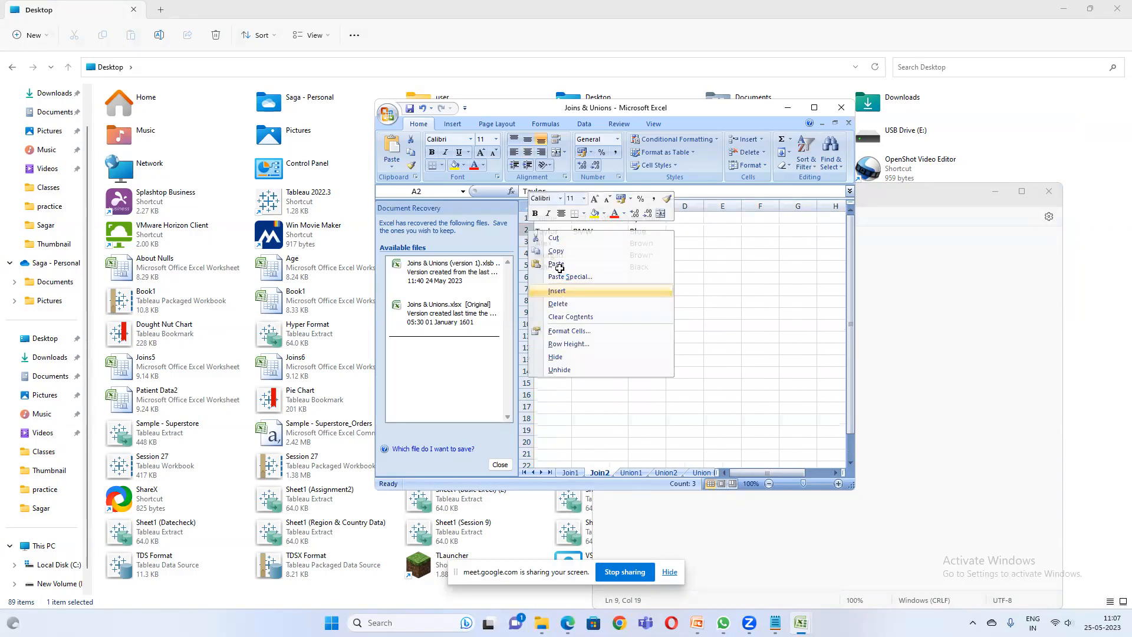
type("Taylor")
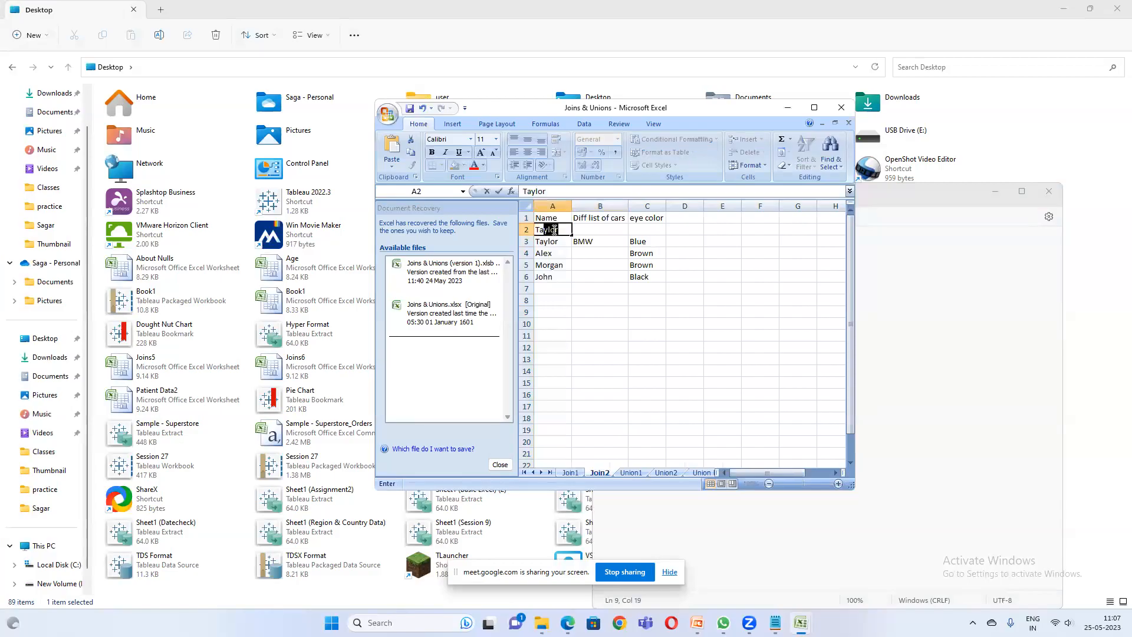
key("Return")
key("Up")
key("Right")
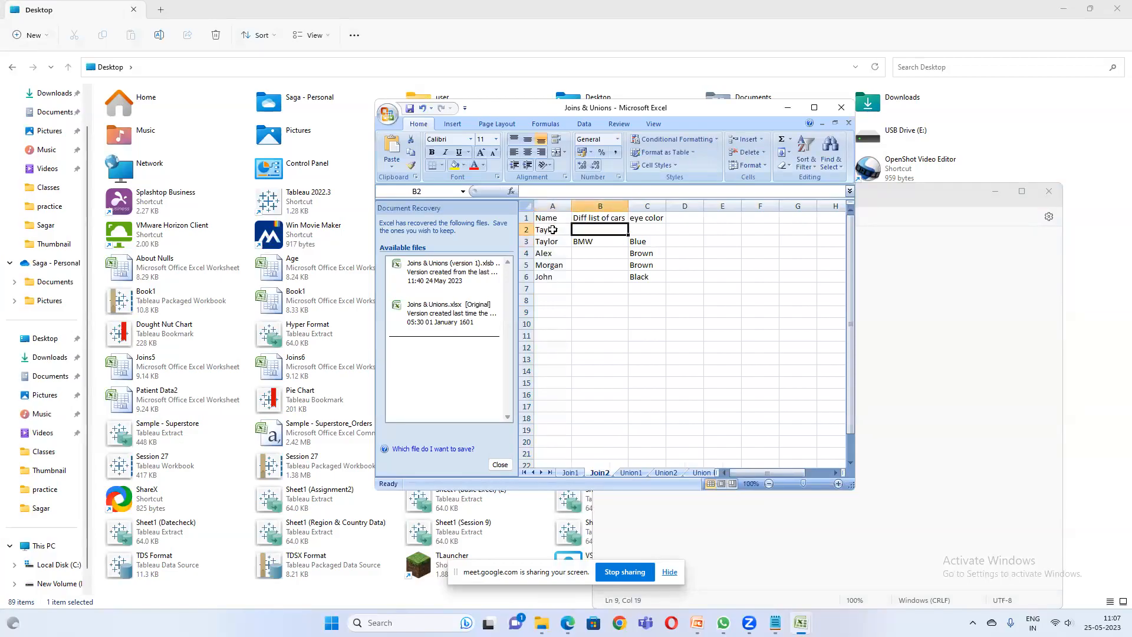
type("Audi")
key("Tab")
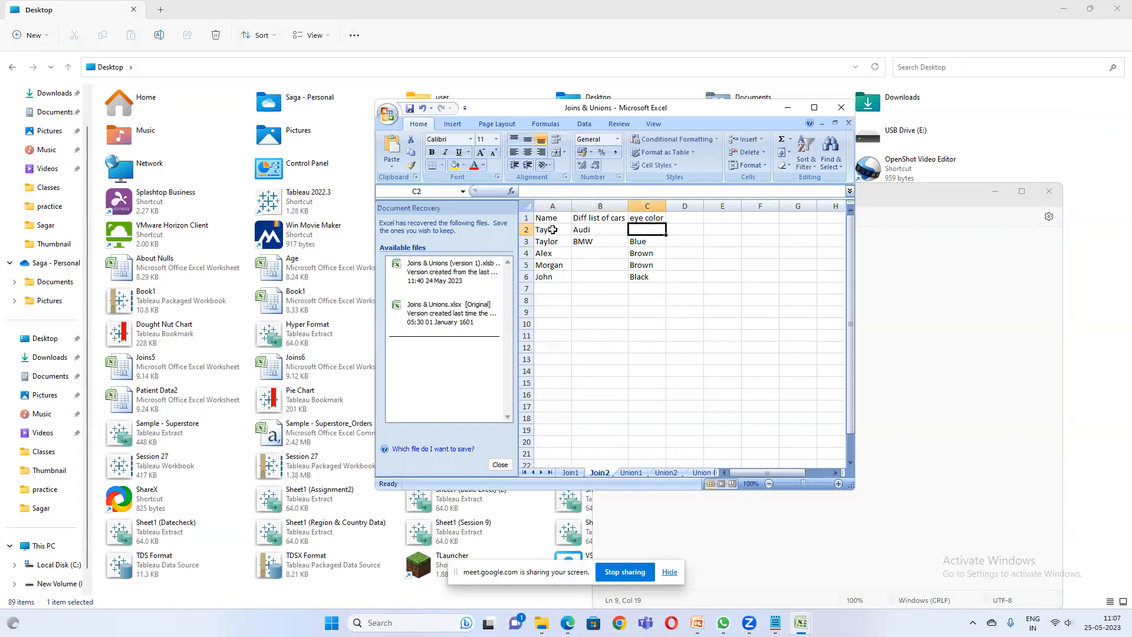
type("Blue")
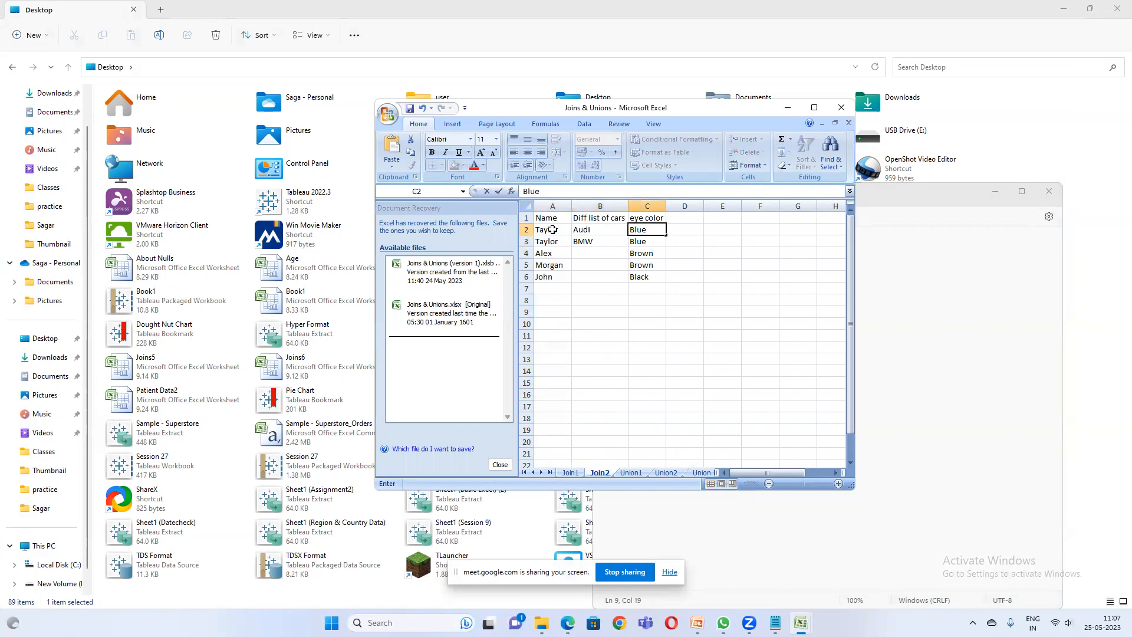
key("Return")
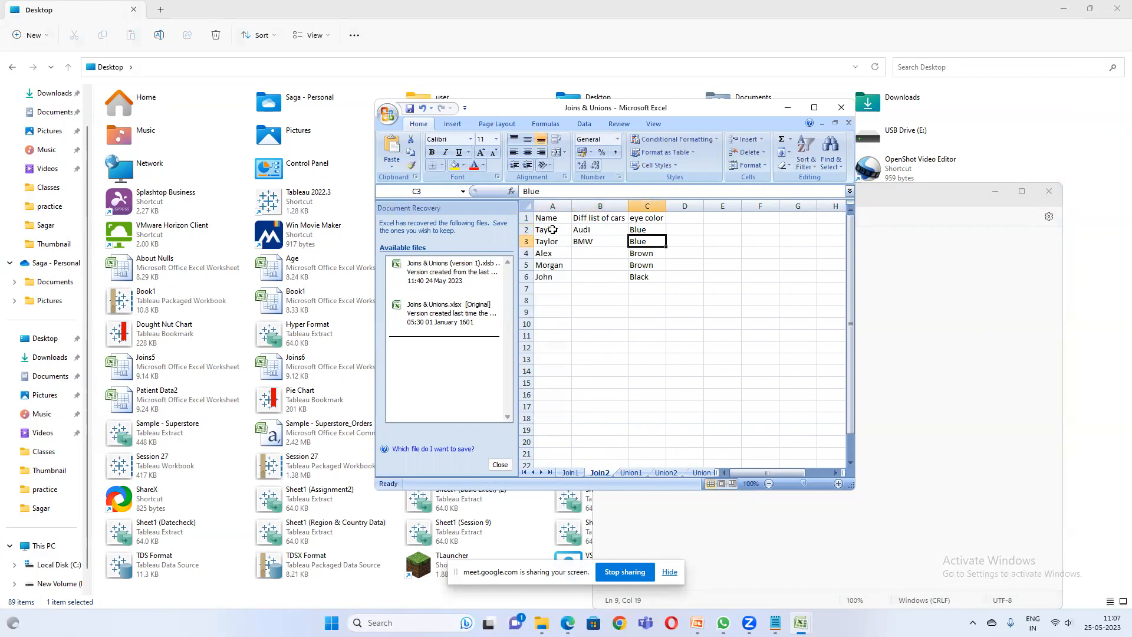
- Compare the first person's single record on Join1 with the duplicated records on Join2
left_click(570, 472)
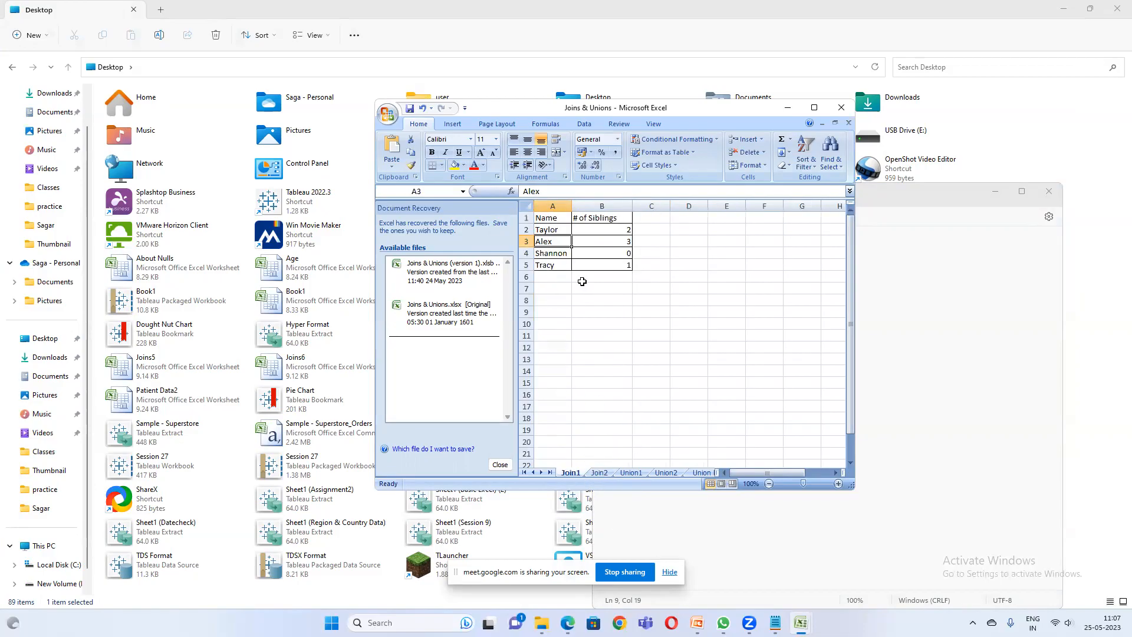
left_click(547, 230)
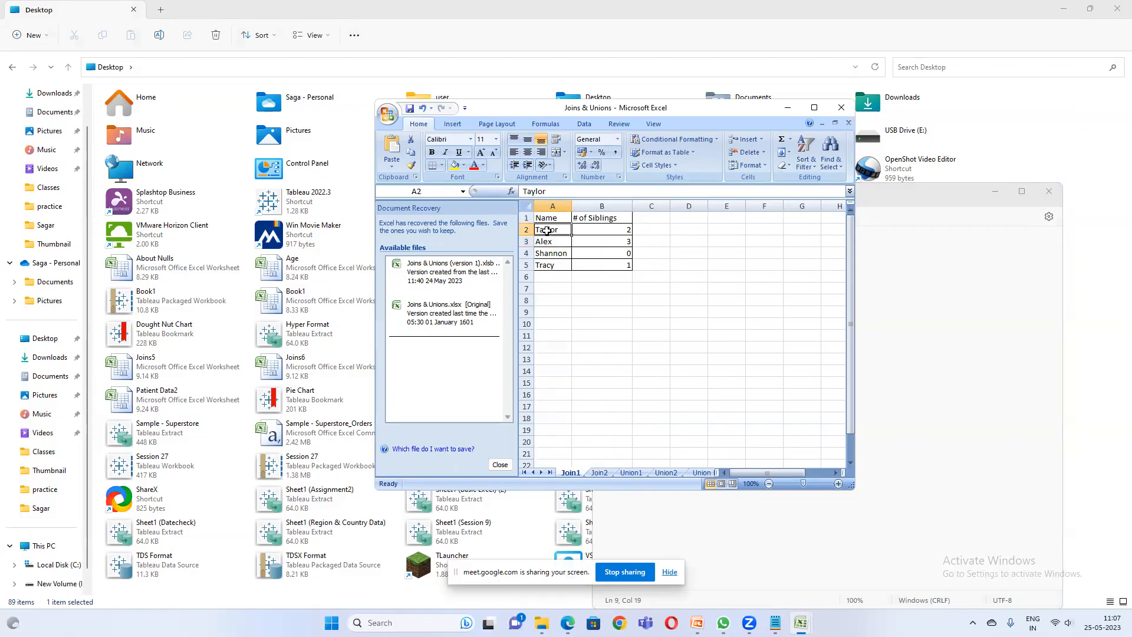
left_click(601, 474)
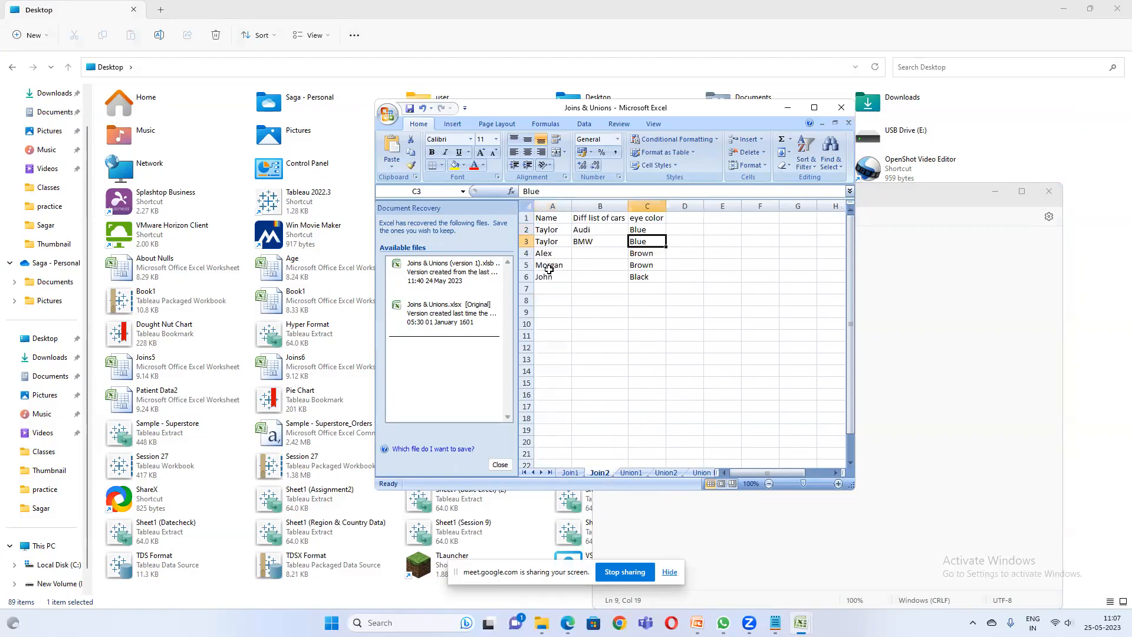
left_click(555, 230)
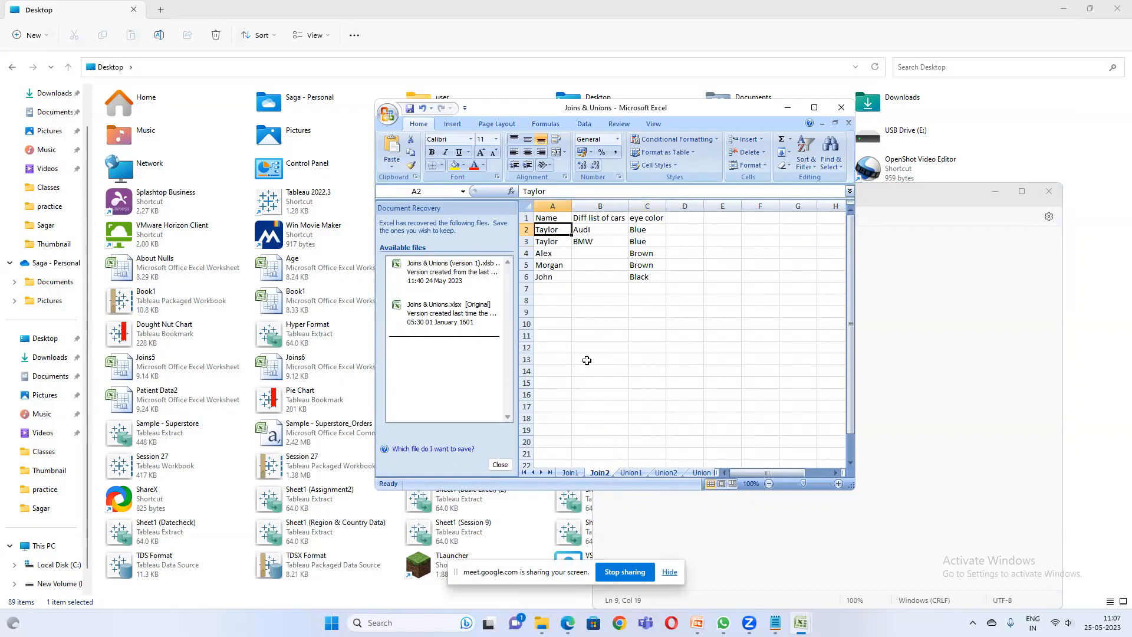
left_click(570, 472)
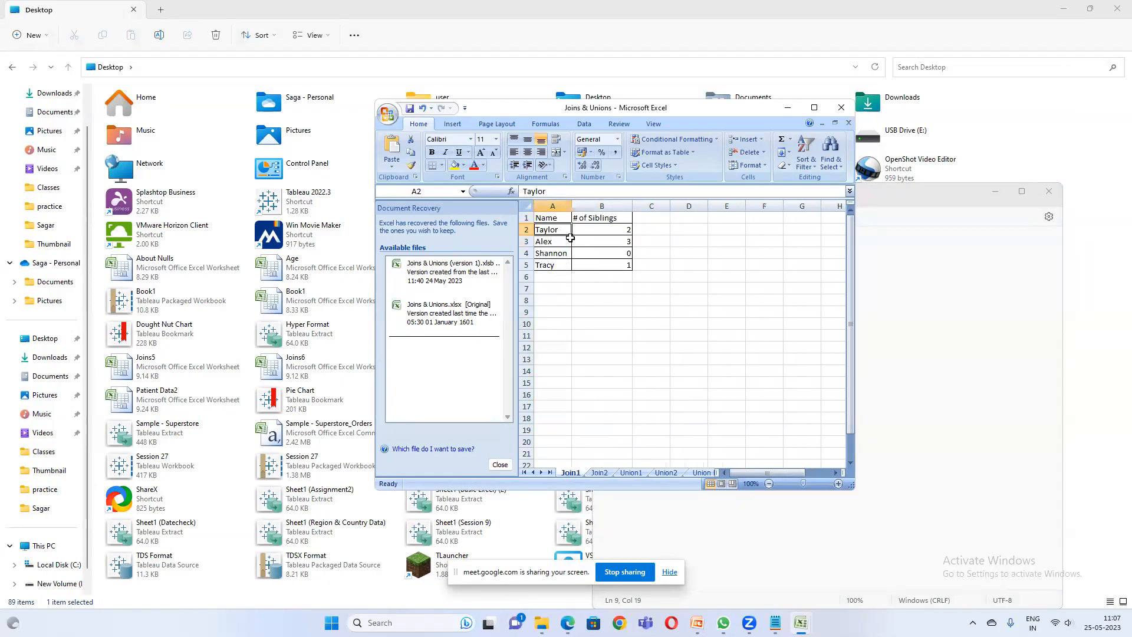
- Copy the whole Join2 table with its headers onto the Join1 sheet, starting at cell D1
left_click(626, 231)
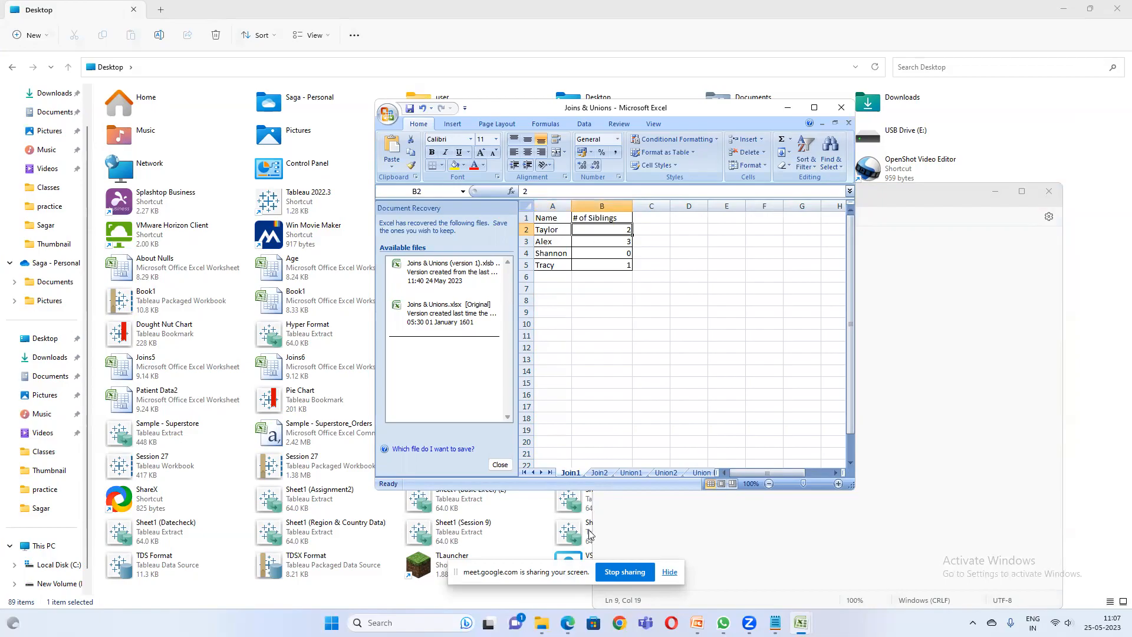
left_click(595, 472)
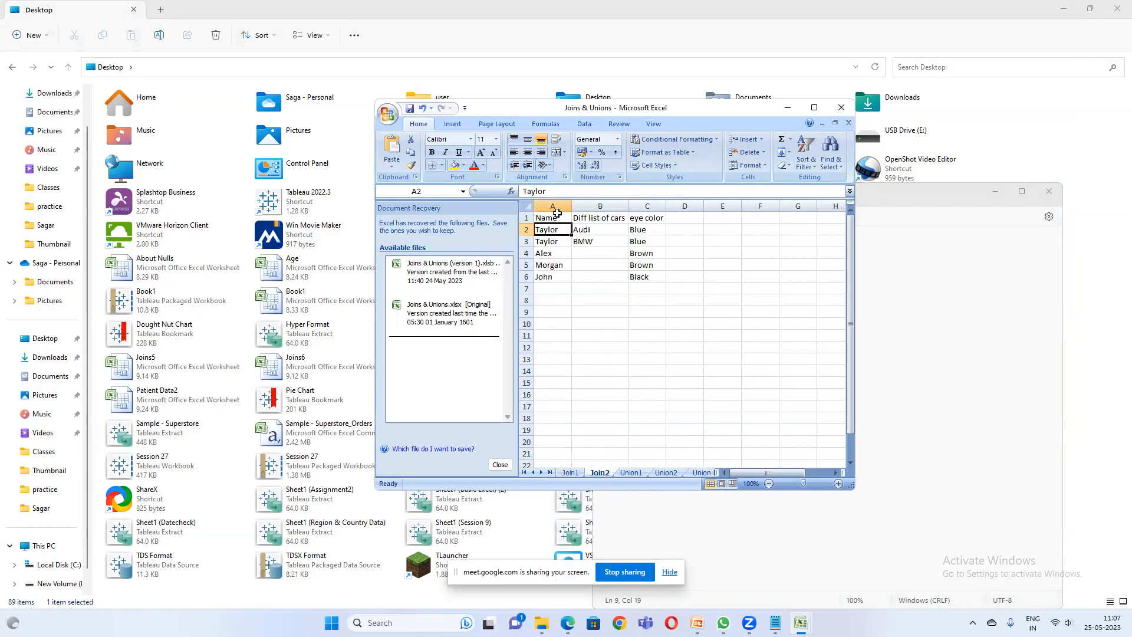
left_click_drag(540, 218, 635, 272)
key("ctrl+c")
left_click(570, 472)
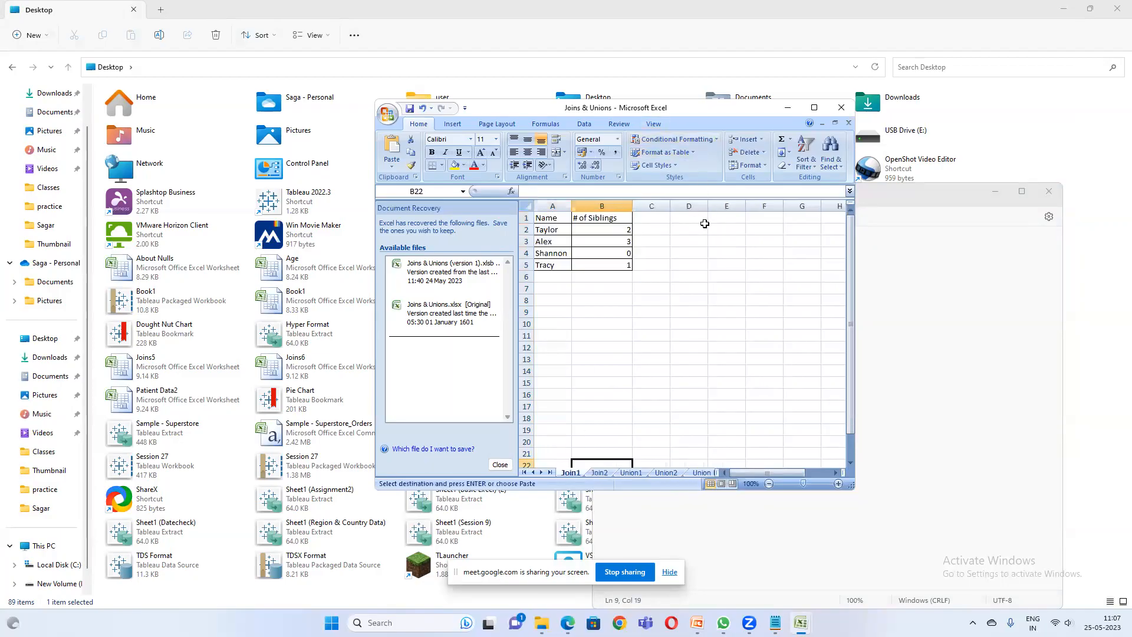
left_click(688, 216)
key("ctrl+v")
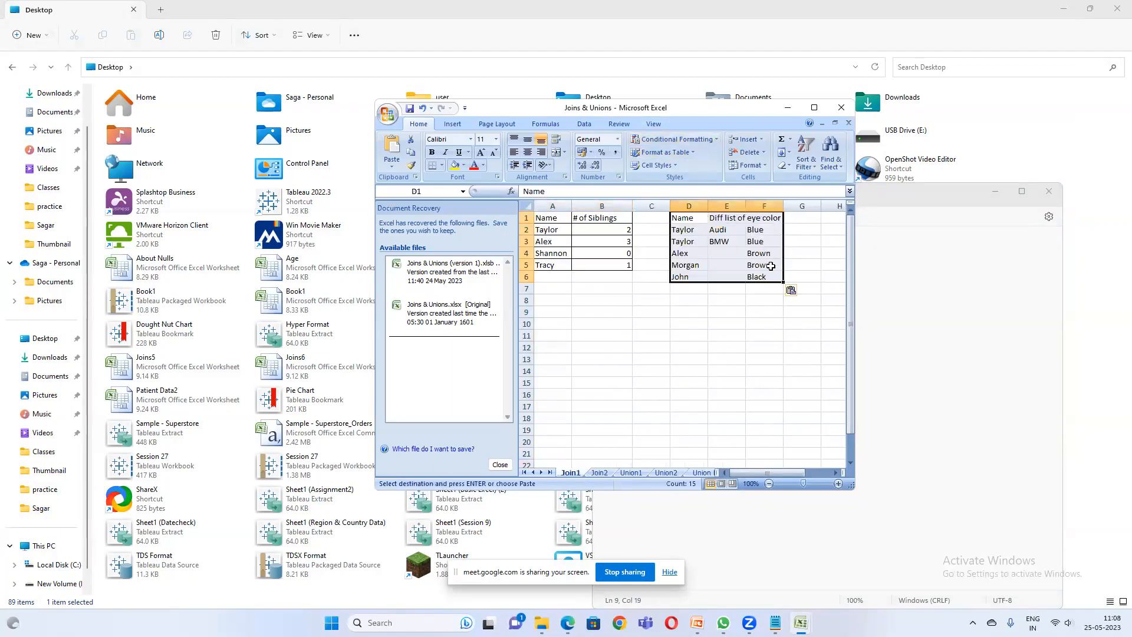
- Enter the label "inner Join" in cell B11 of the Join1 sheet
left_click(621, 333)
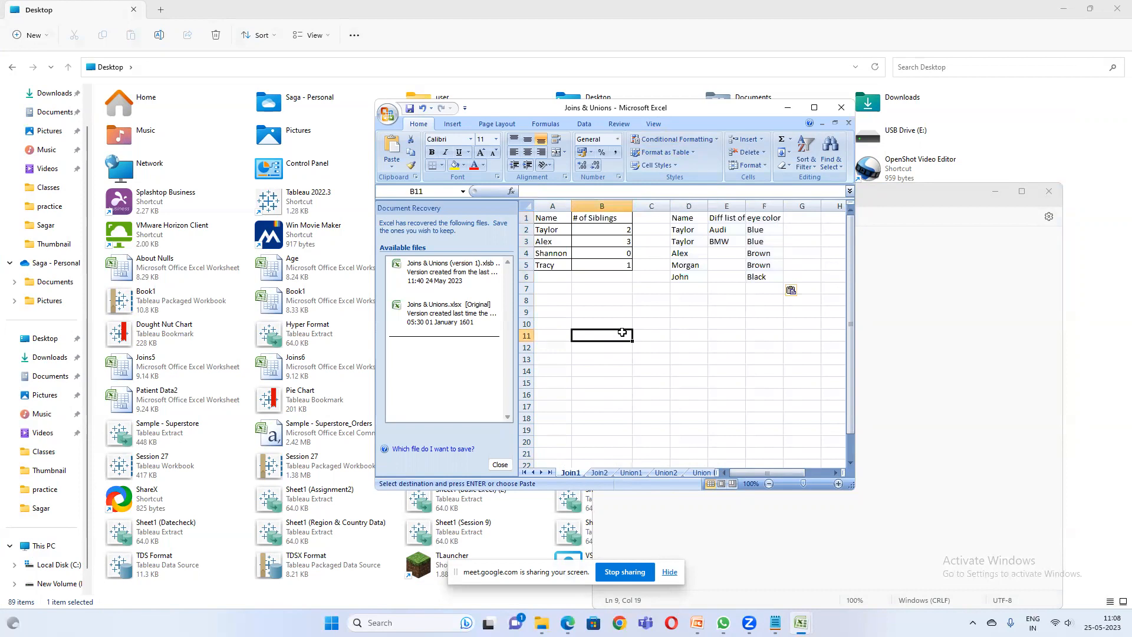
type("inner Join")
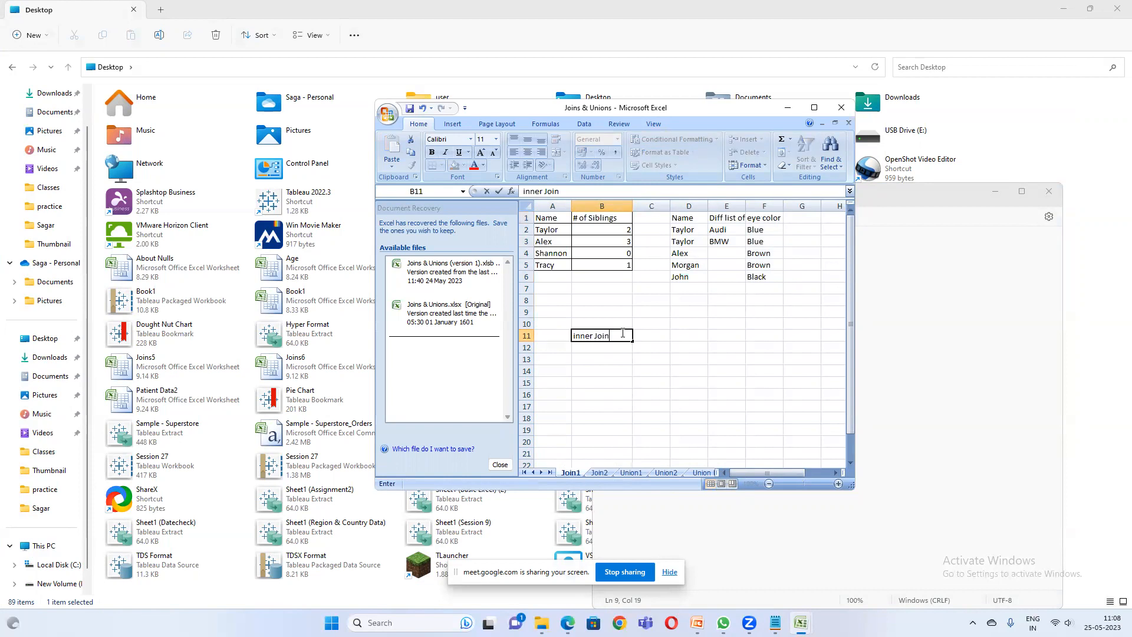
key("Return")
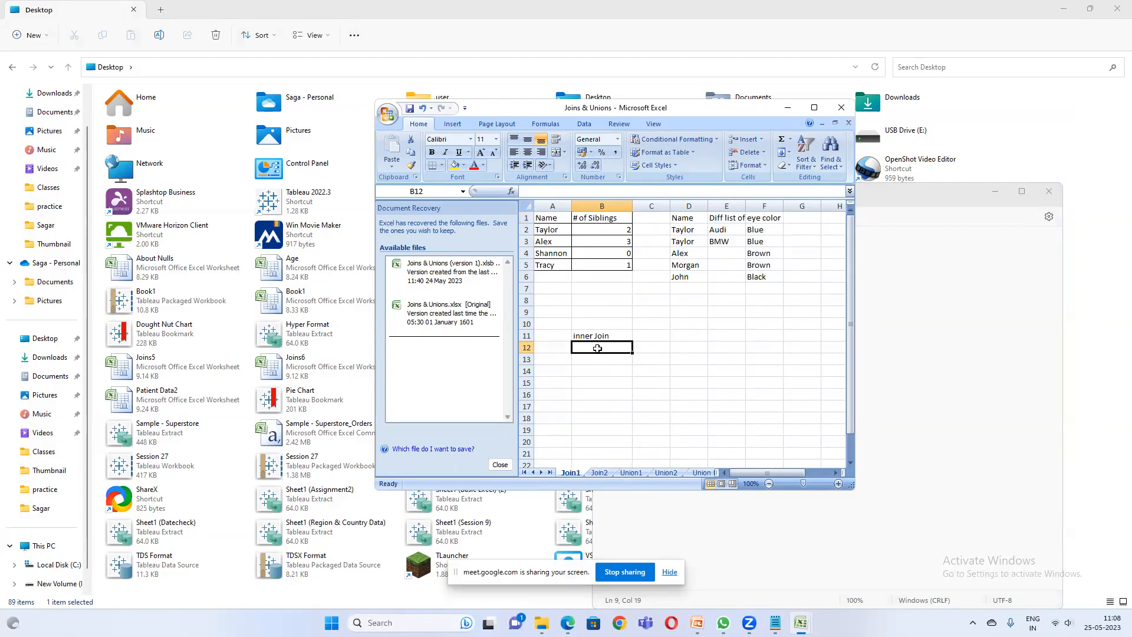
- Copy the Name and # of Siblings headers with the first record from A1:B2 to cell B12 under the label
left_click(554, 230)
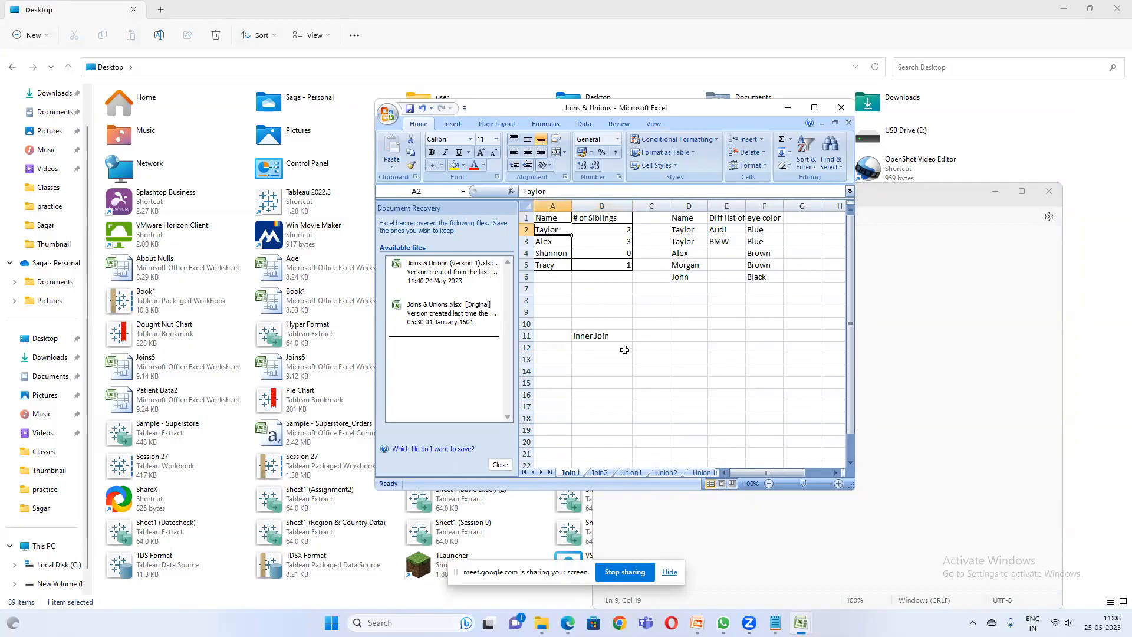
left_click(598, 348)
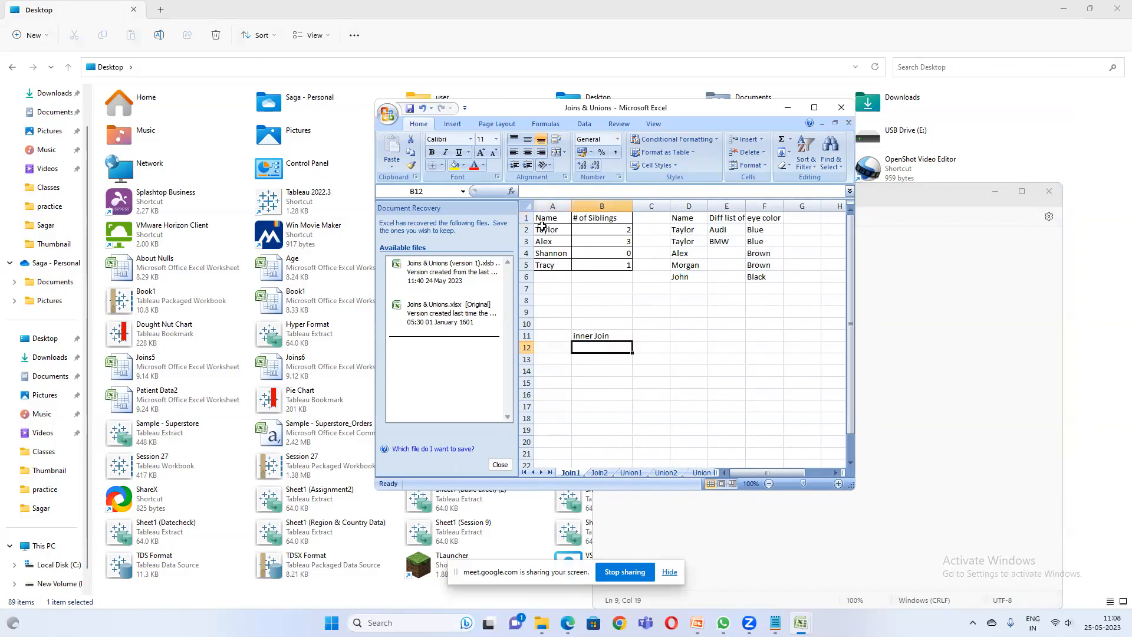
left_click_drag(544, 229, 601, 231)
key("ctrl+c")
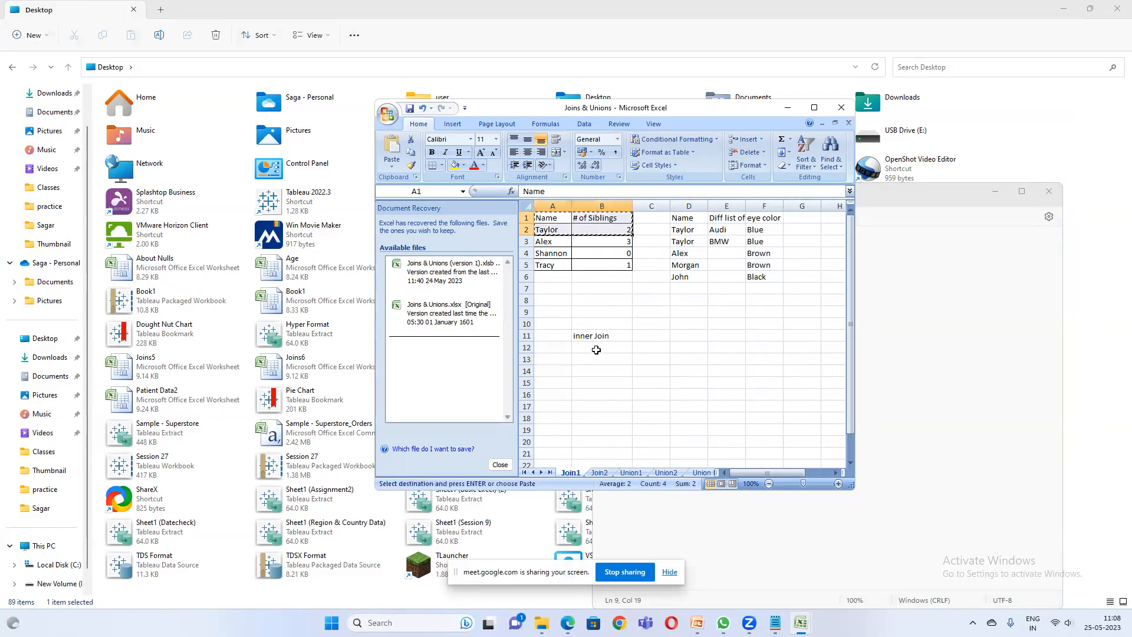
left_click(596, 347)
key("ctrl+v")
- Copy the car table's headers and its Audi record from D1:F2 to cell D12, completing the first joined row
left_click_drag(670, 205, 781, 228)
key("ctrl+c")
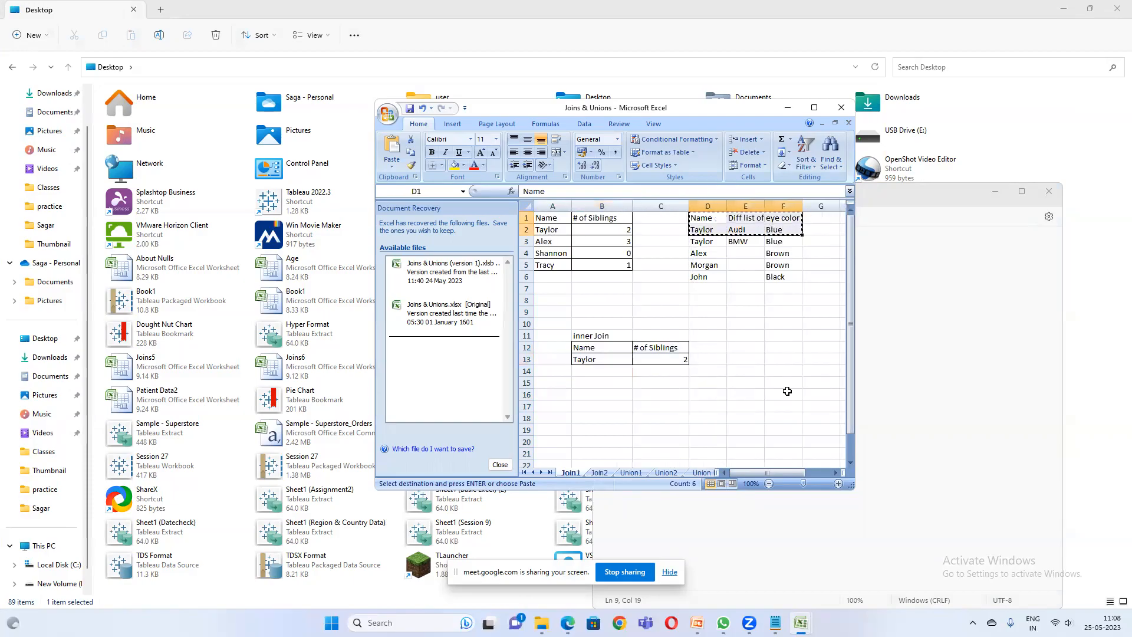
left_click(706, 348)
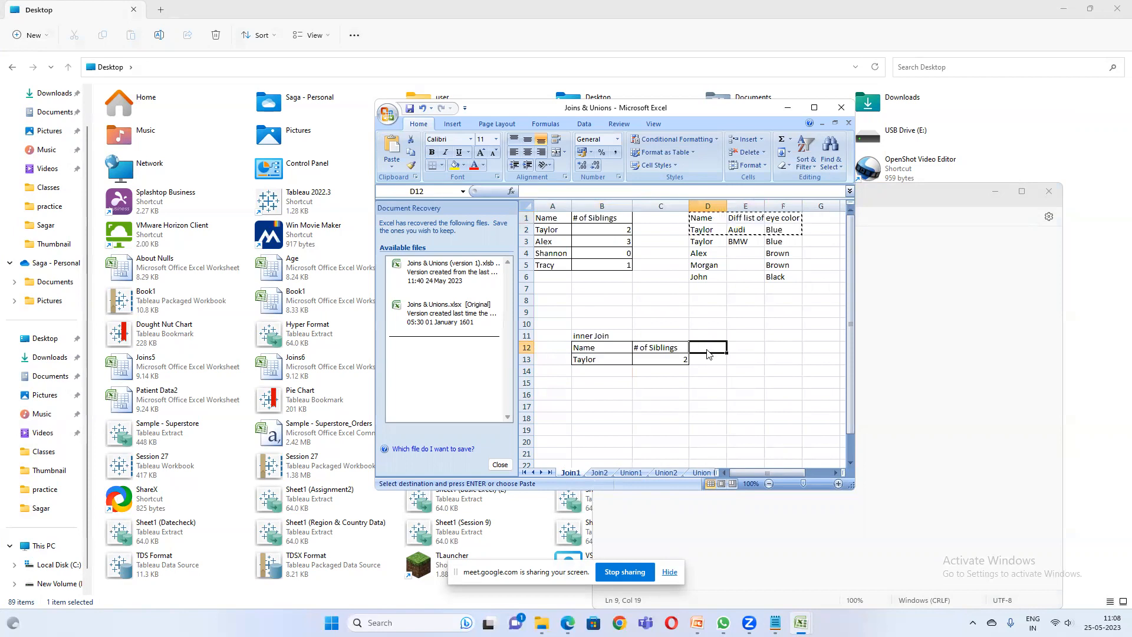
key("ctrl+v")
key("Down")
key("Down")
key("Down")
key("Down")
key("Down")
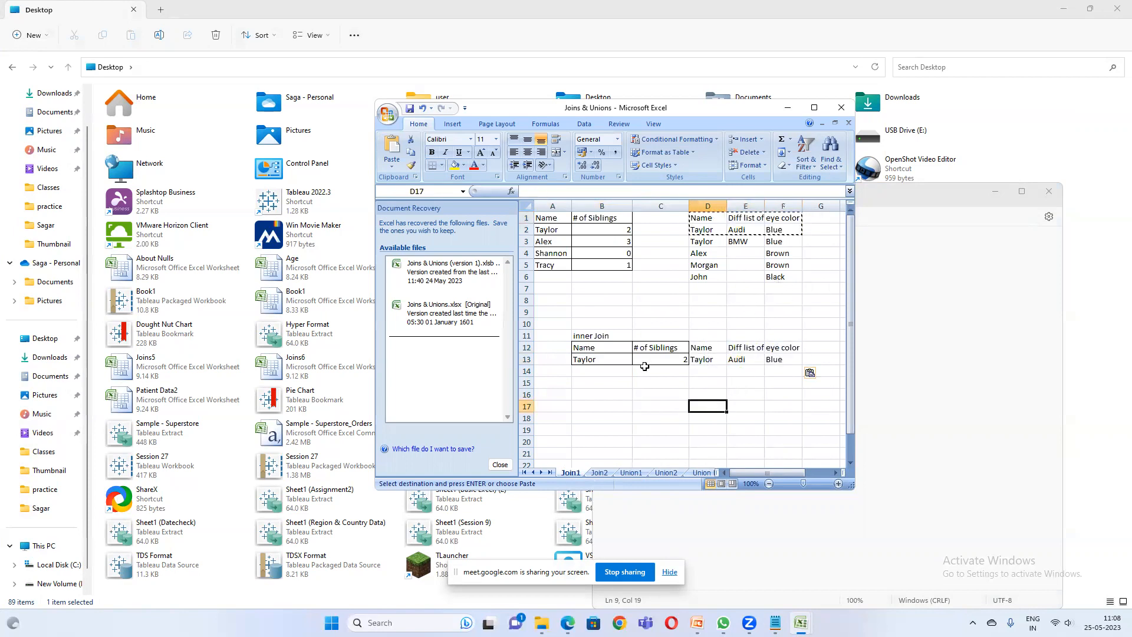
left_click(561, 230)
left_click(548, 218)
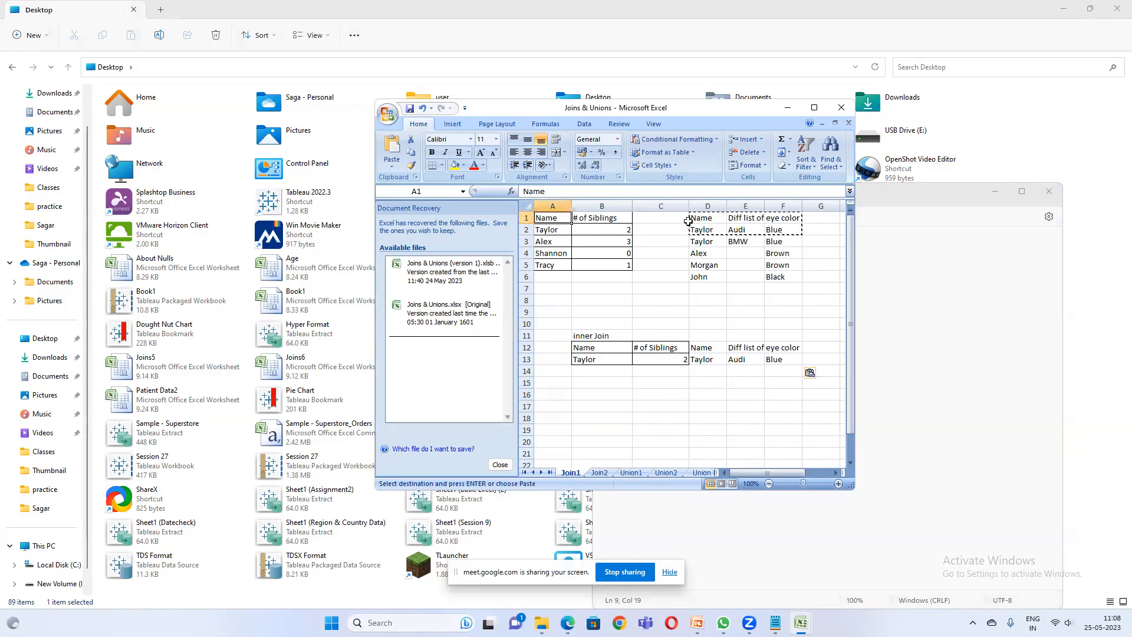
key("Escape")
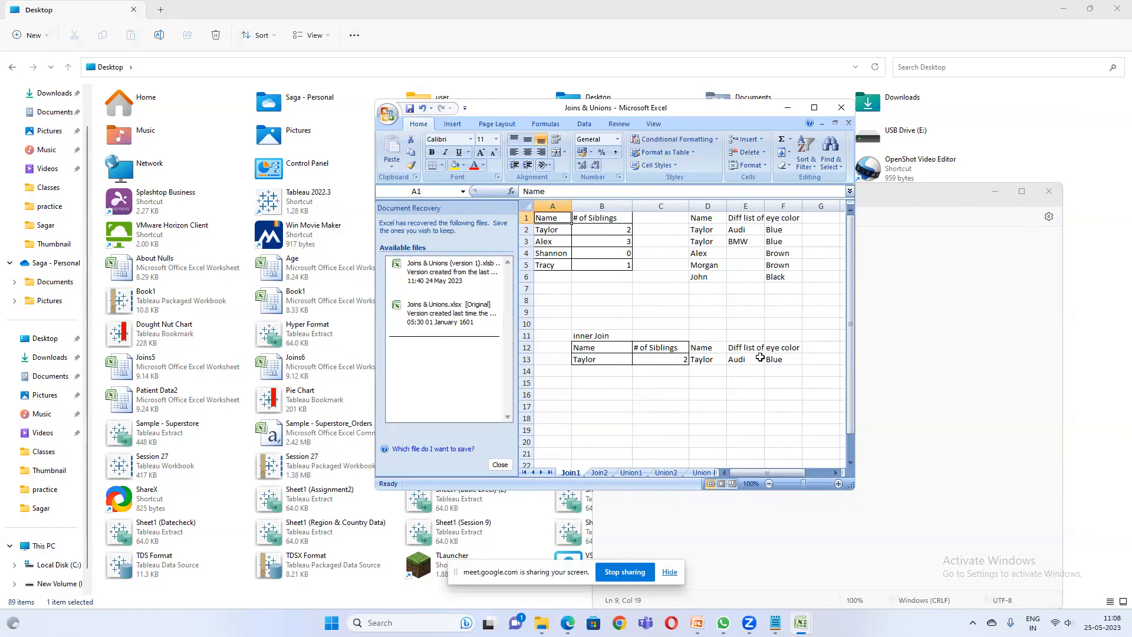
- Copy the first siblings record from A2:B2 to cell B14 to start a second joined row
left_click(550, 230)
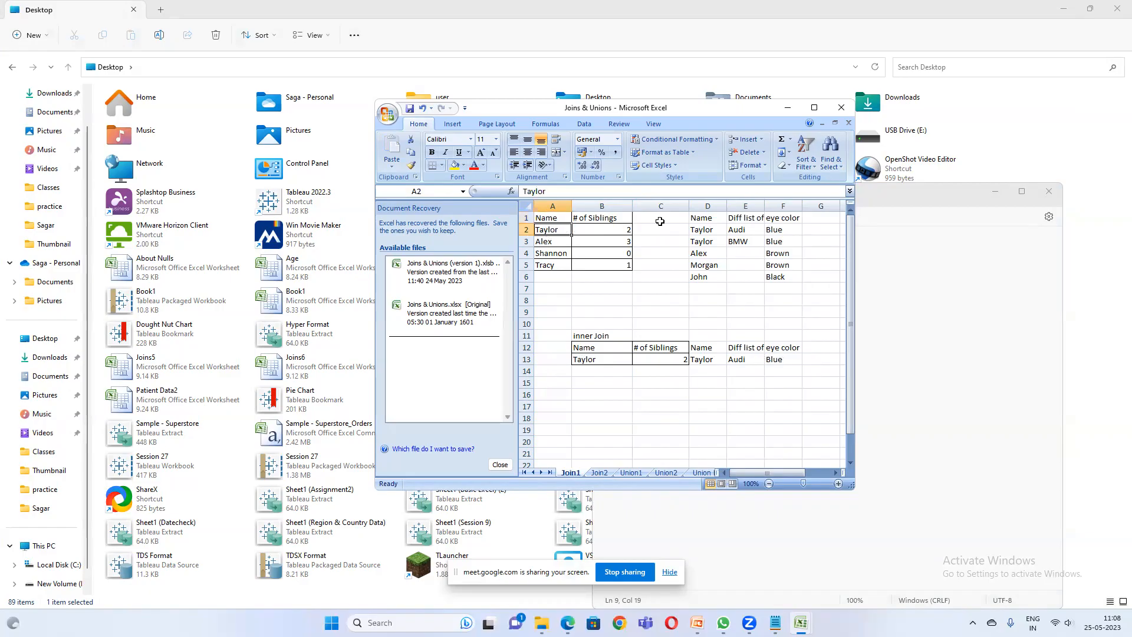
left_click(702, 233)
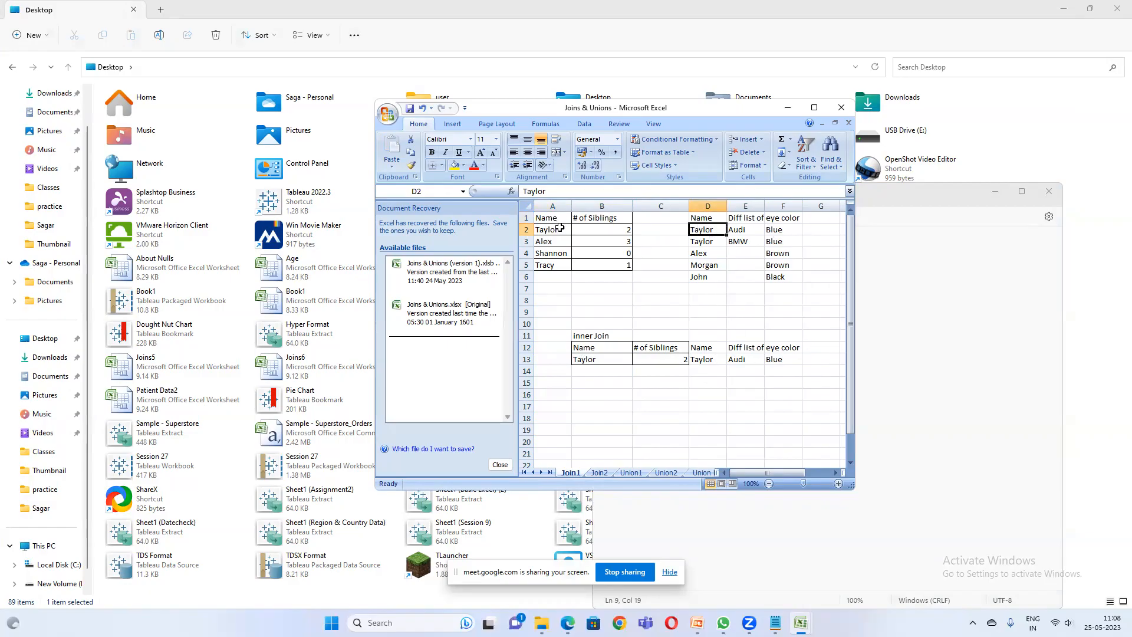
left_click(716, 242)
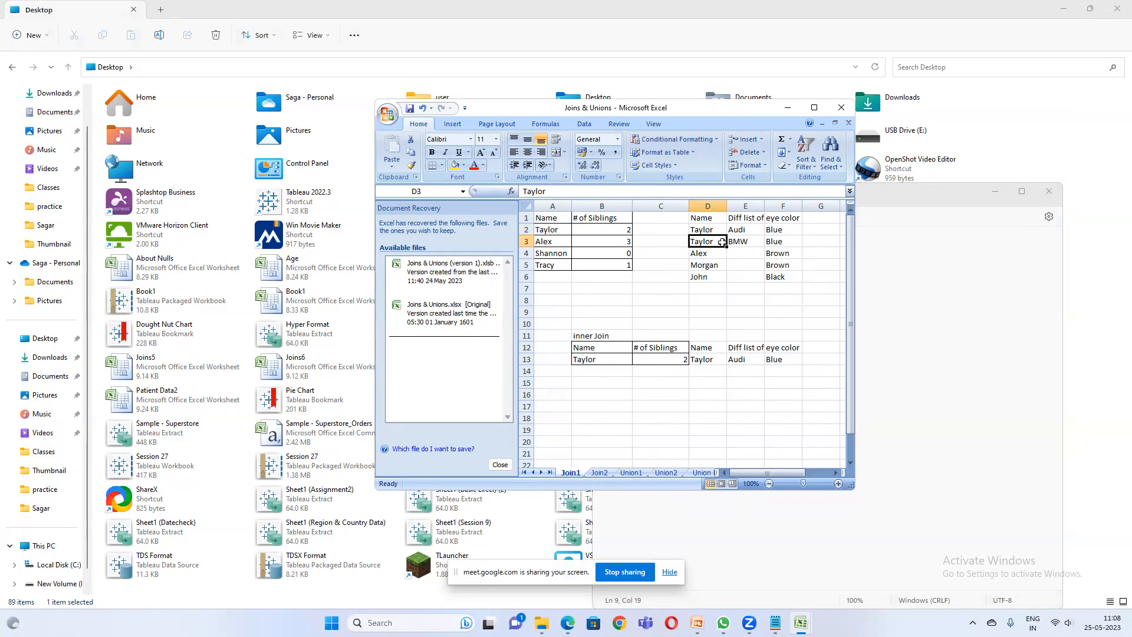
left_click_drag(547, 232, 610, 227)
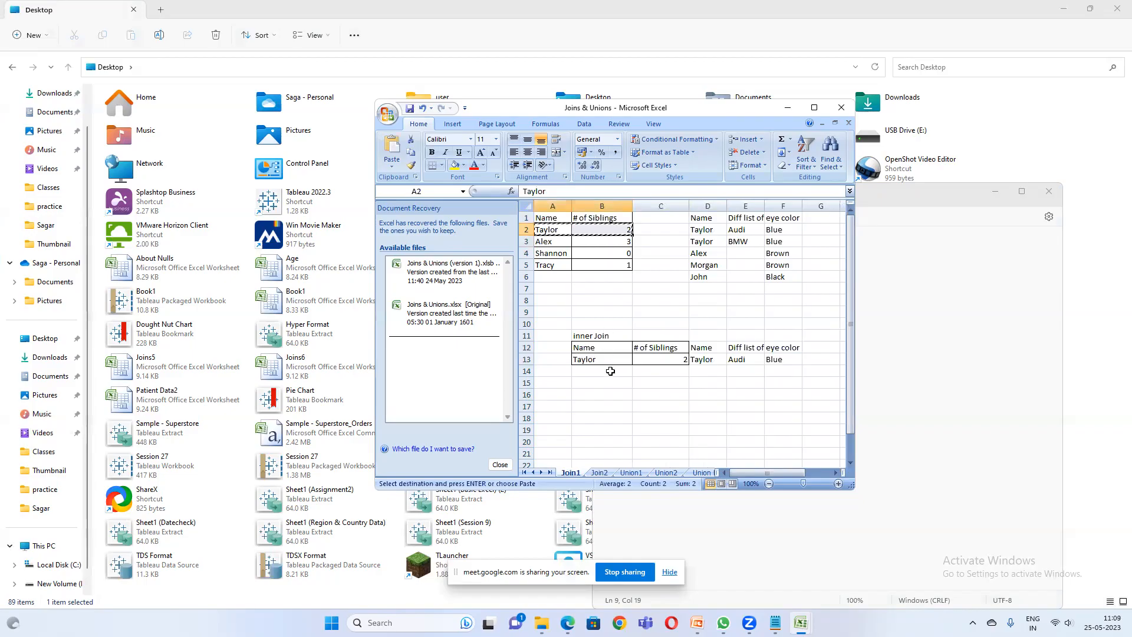
left_click(610, 371)
key("ctrl+v")
- Copy the duplicate person's BMW record from D3:F3 to cell D14, completing the second joined row
left_click_drag(705, 245, 786, 248)
key("ctrl+c")
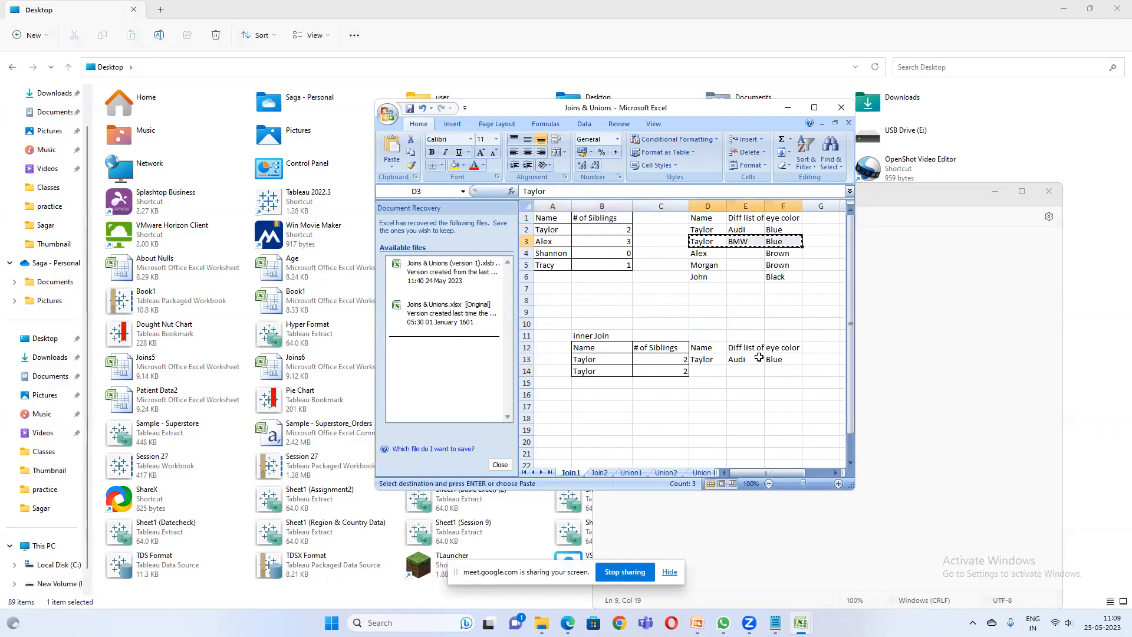
left_click(704, 370)
key("ctrl+v")
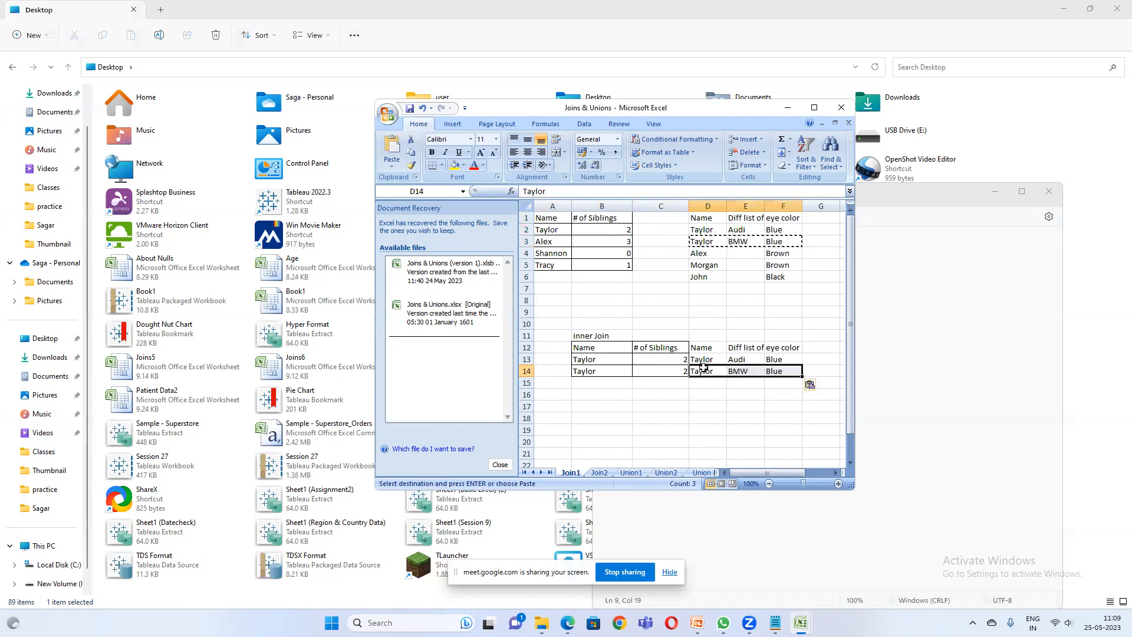
- Compare the name, car, eye color and sibling values of the two joined rows 13 and 14
left_click(745, 394)
left_click(700, 386)
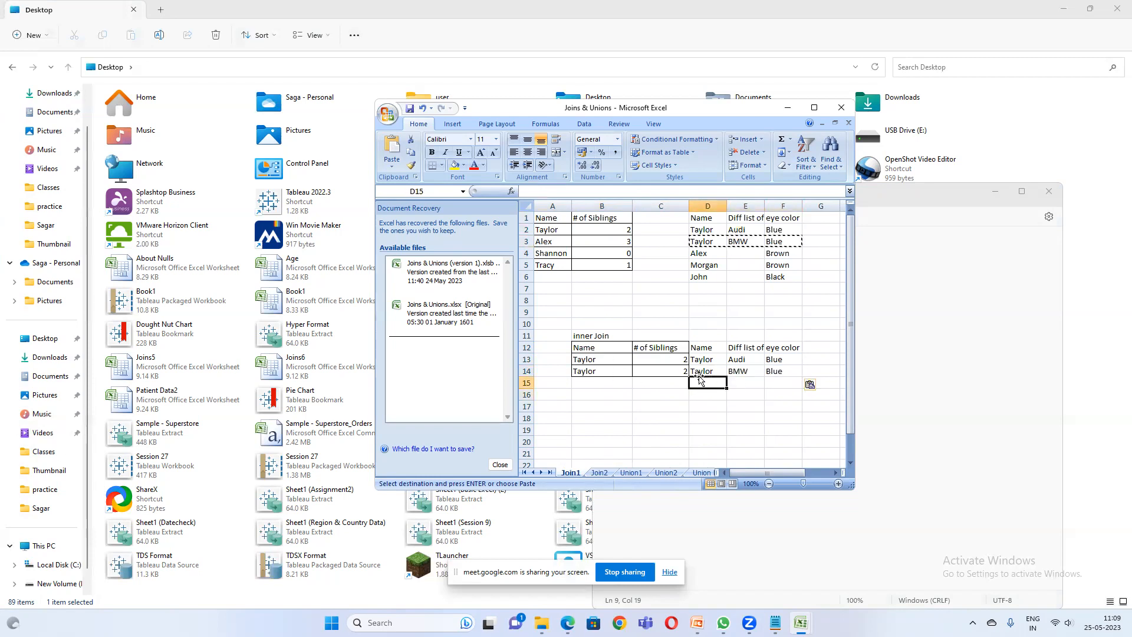
left_click(599, 362)
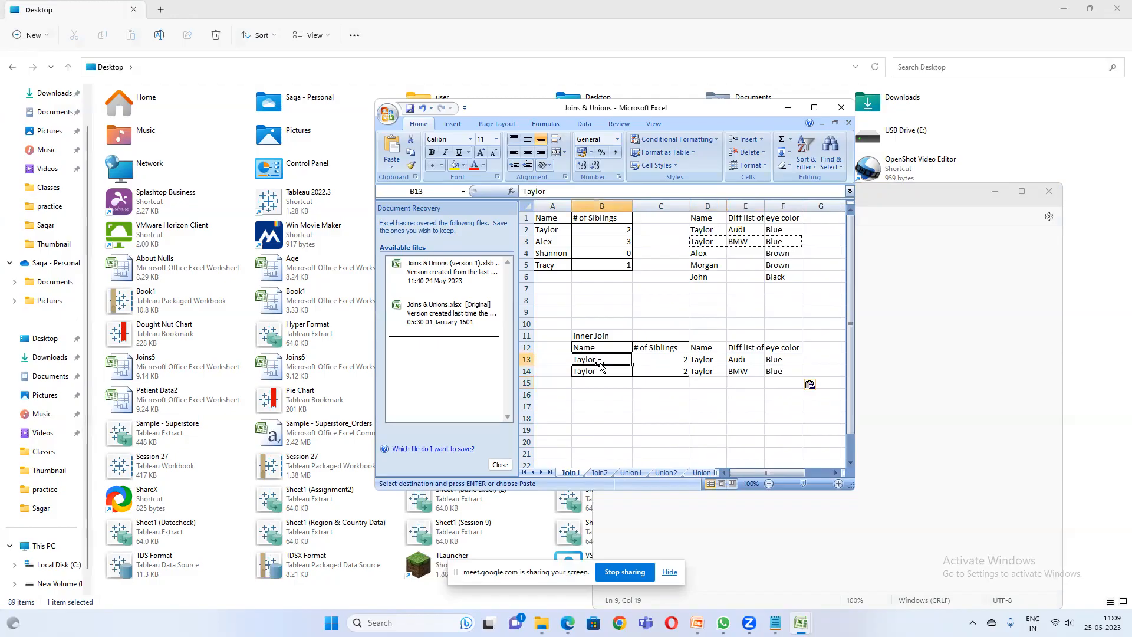
left_click(730, 360)
left_click(740, 371)
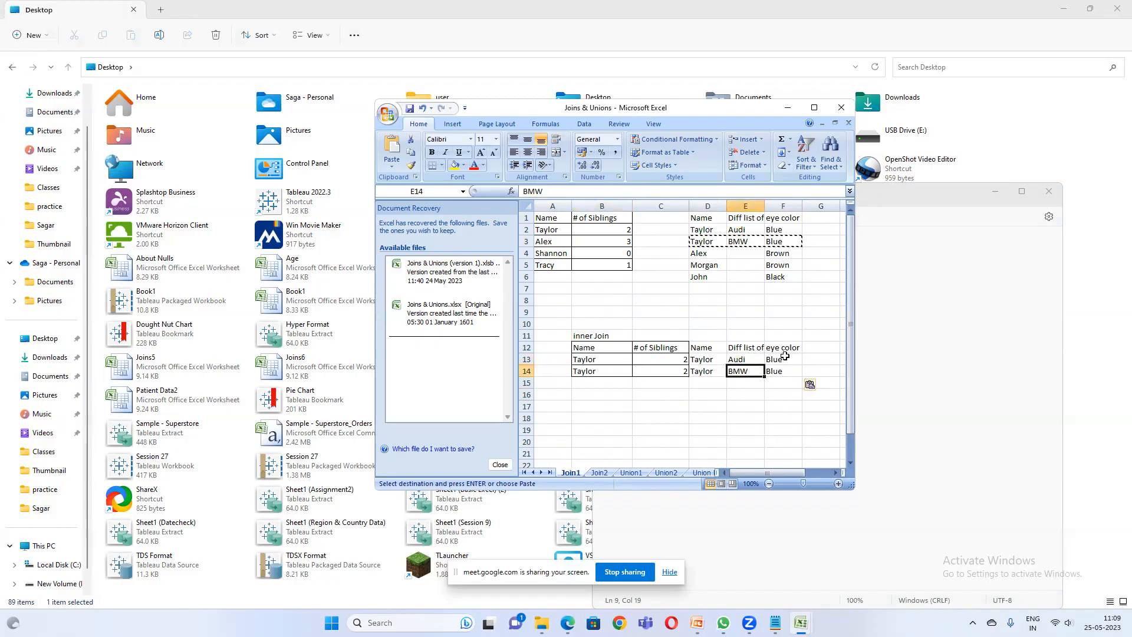
left_click(780, 371)
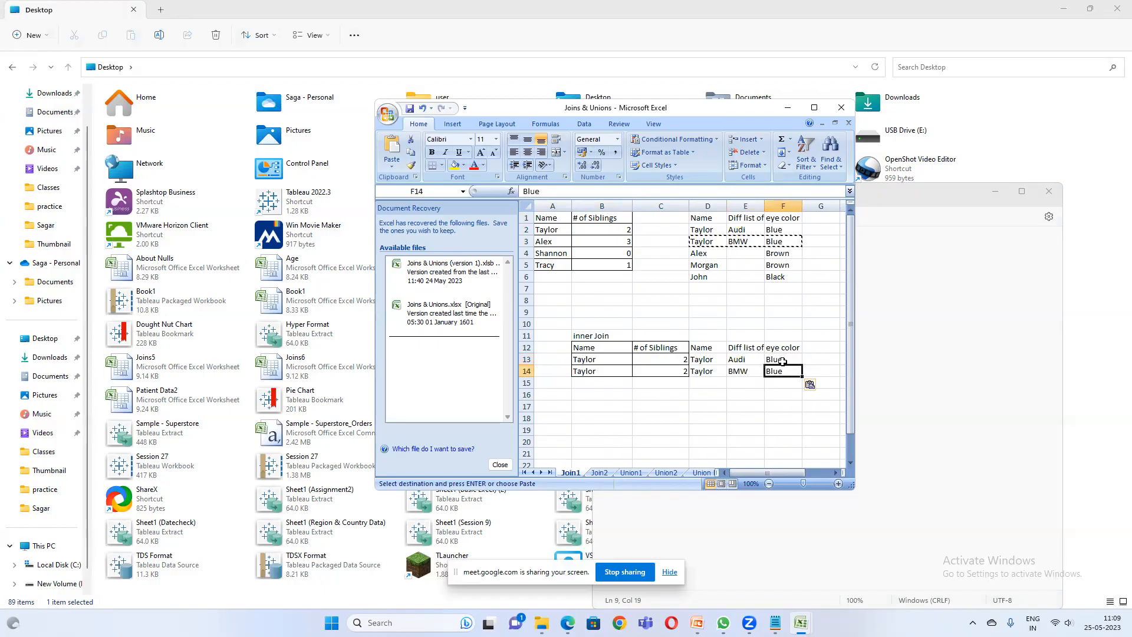
left_click_drag(675, 363, 666, 370)
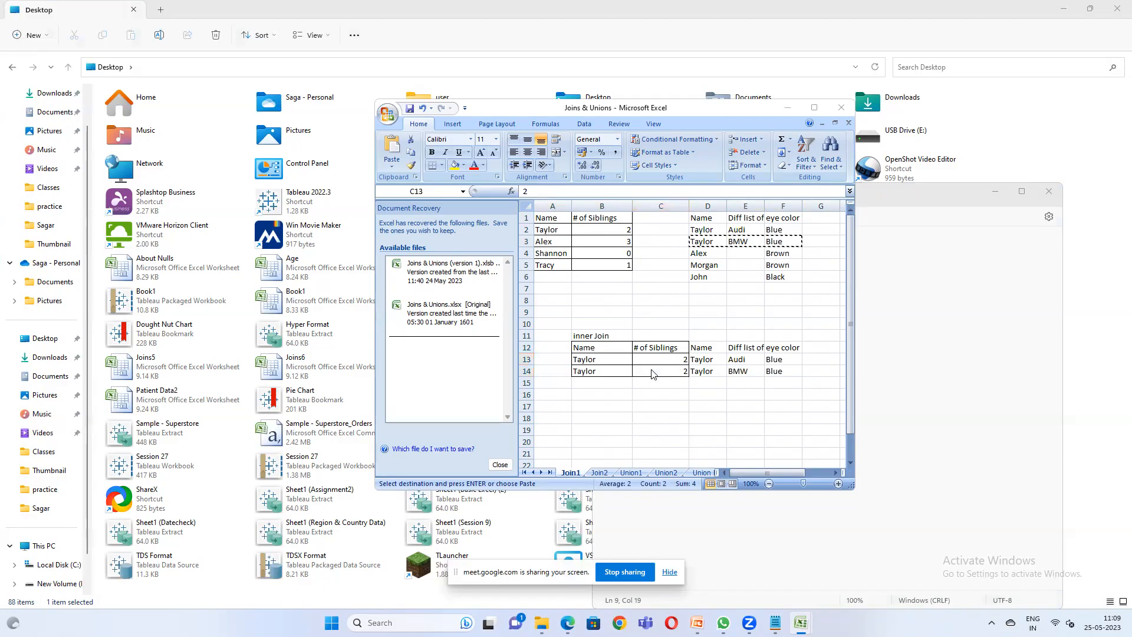
- Switch to the Google Meet window, toggle the microphone, and return to the Excel workbook
left_click(790, 122)
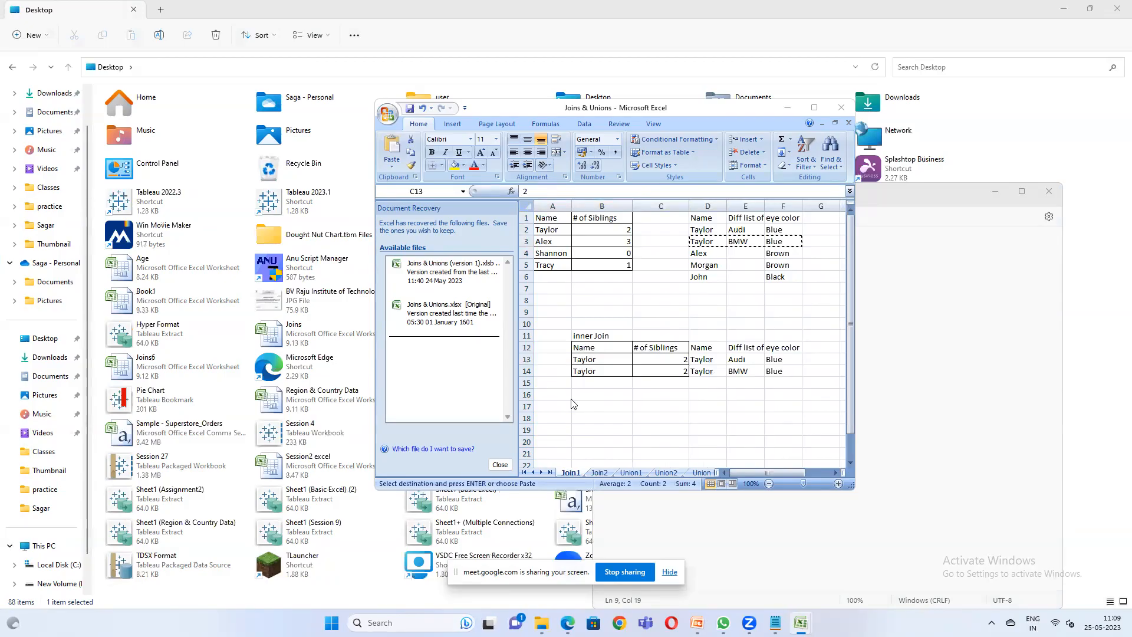
left_click(790, 119)
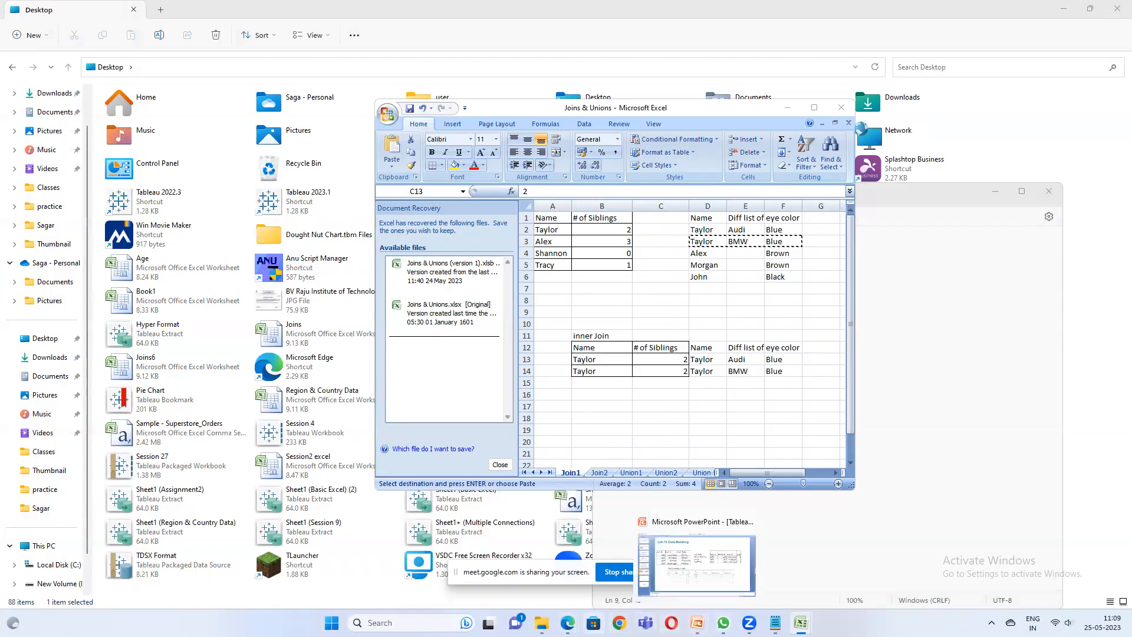
mouse_move(567, 622)
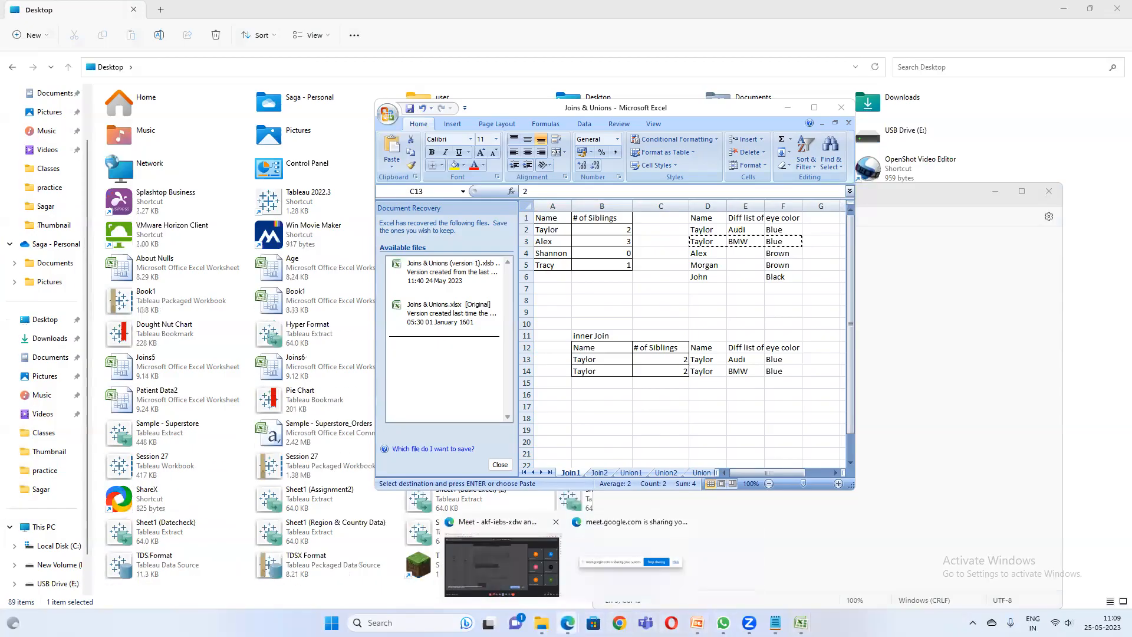
left_click(501, 567)
left_click(438, 587)
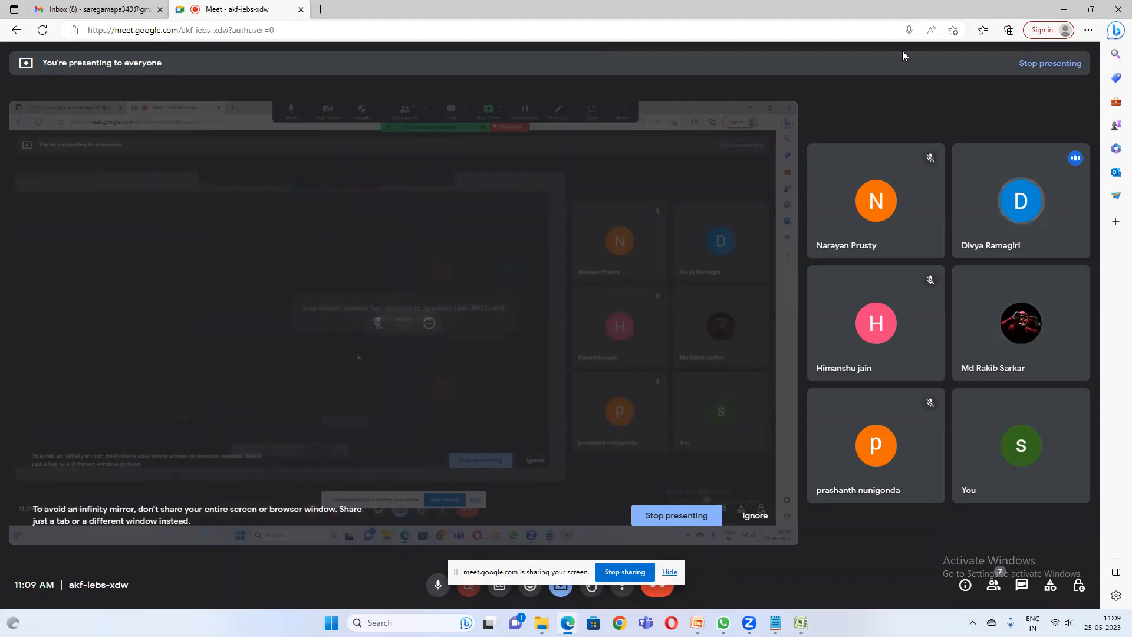
left_click(1063, 10)
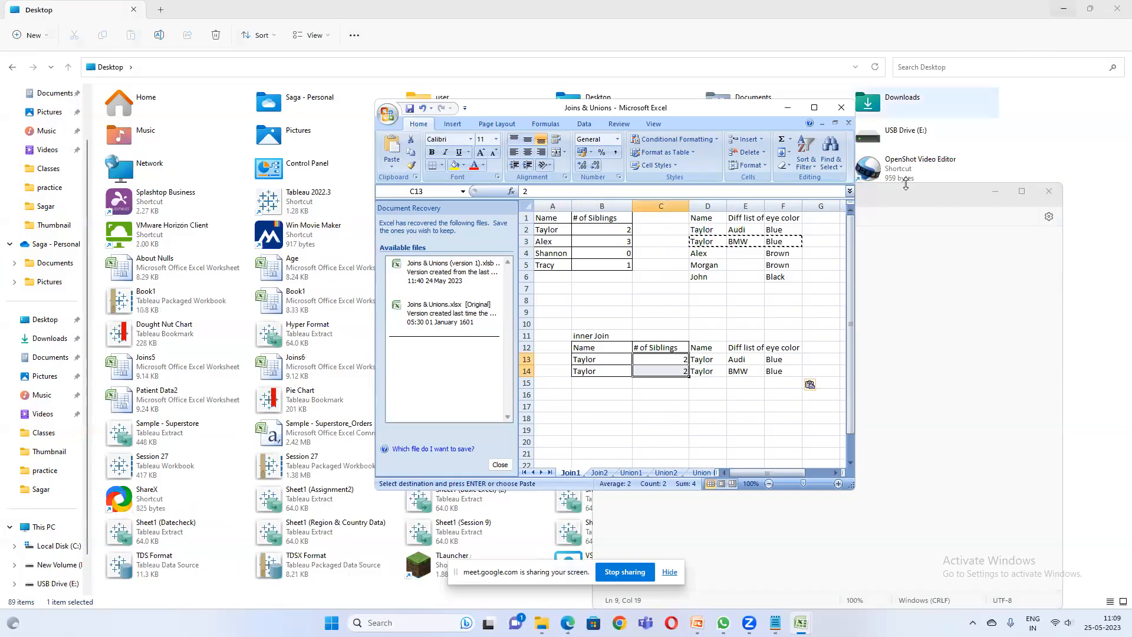
- Compare the single siblings record in row 2 with the Audi and BMW records it matches in D2:F3
left_click(696, 370)
key("Escape")
left_click(559, 229)
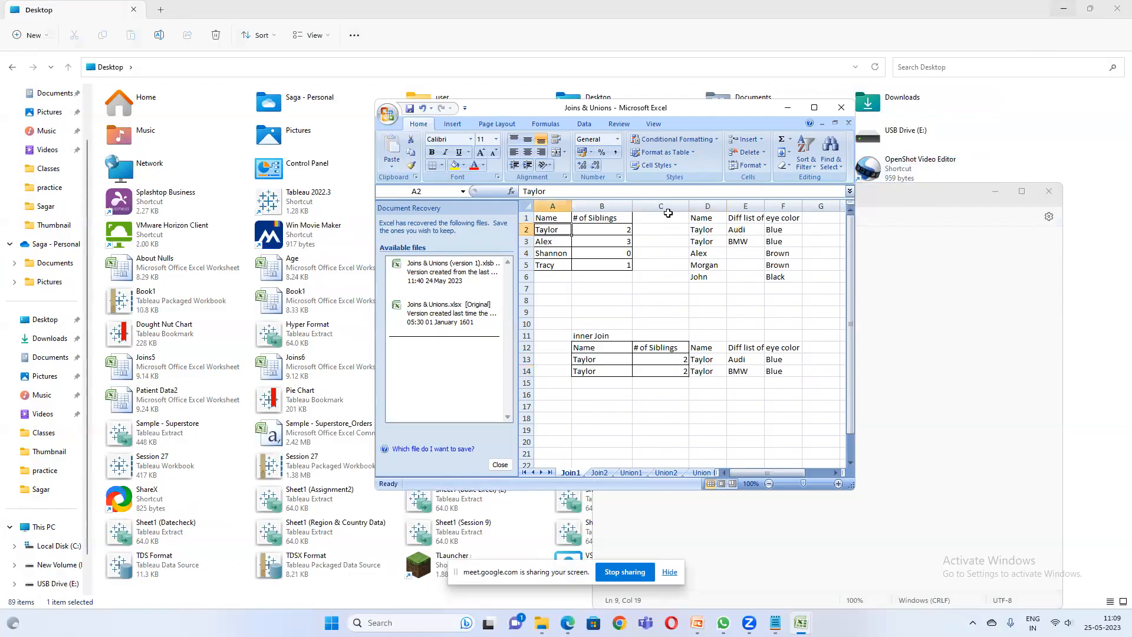
left_click(707, 231)
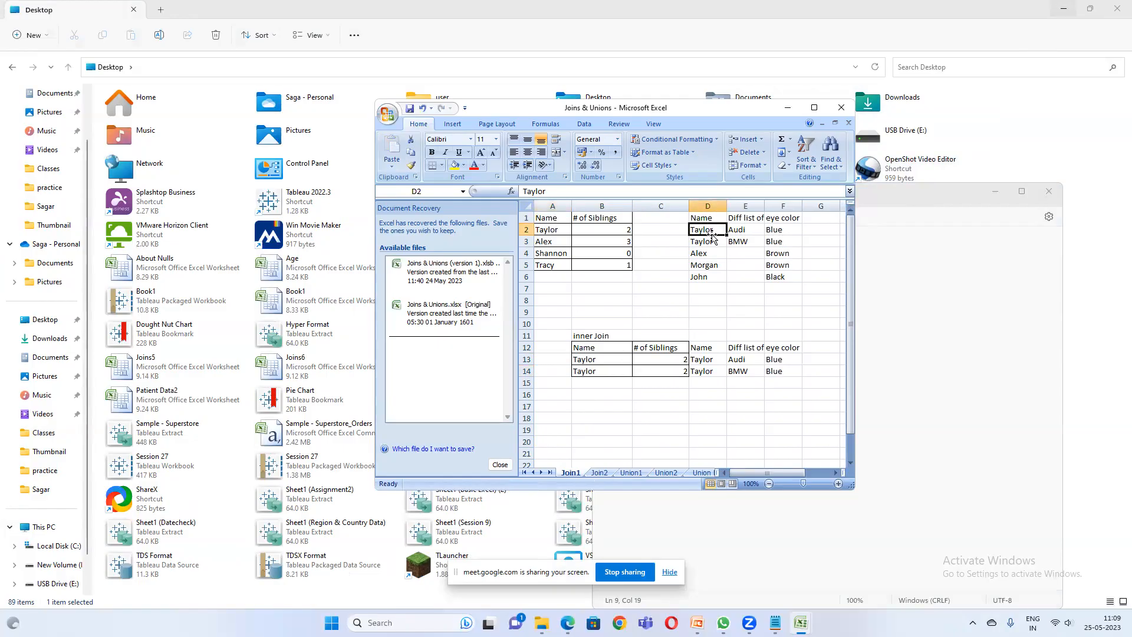
left_click_drag(726, 230, 793, 230)
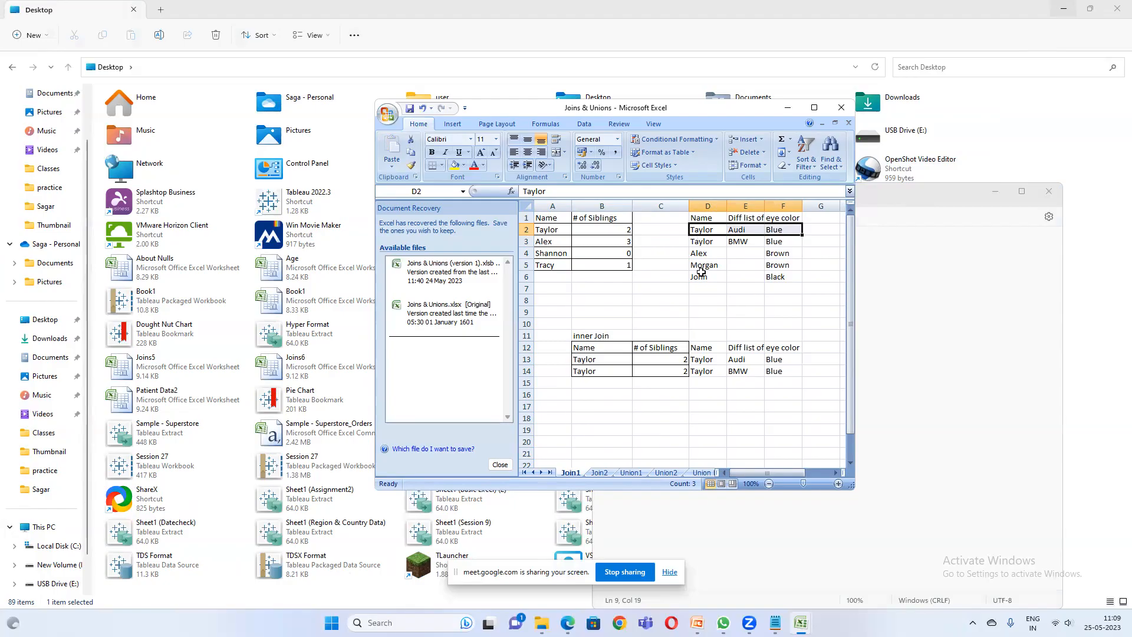
left_click(699, 242)
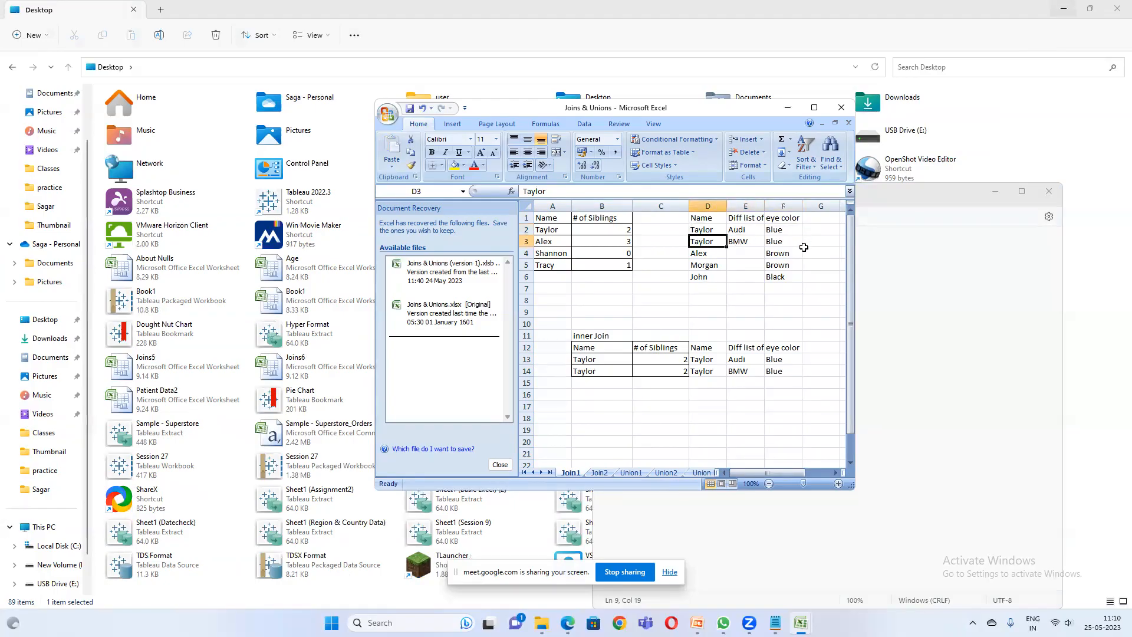
- Compare the siblings record in row 2 with the two joined rows of the inner join table in B11:F14
left_click_drag(598, 374, 784, 371)
left_click_drag(539, 230, 621, 231)
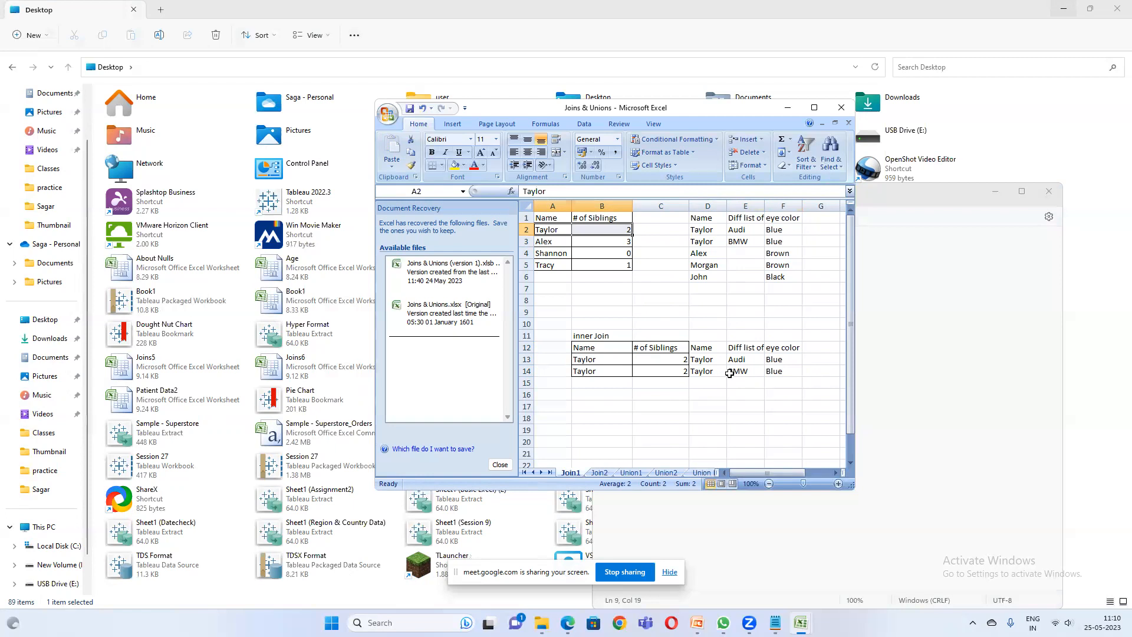
left_click_drag(708, 351, 777, 371)
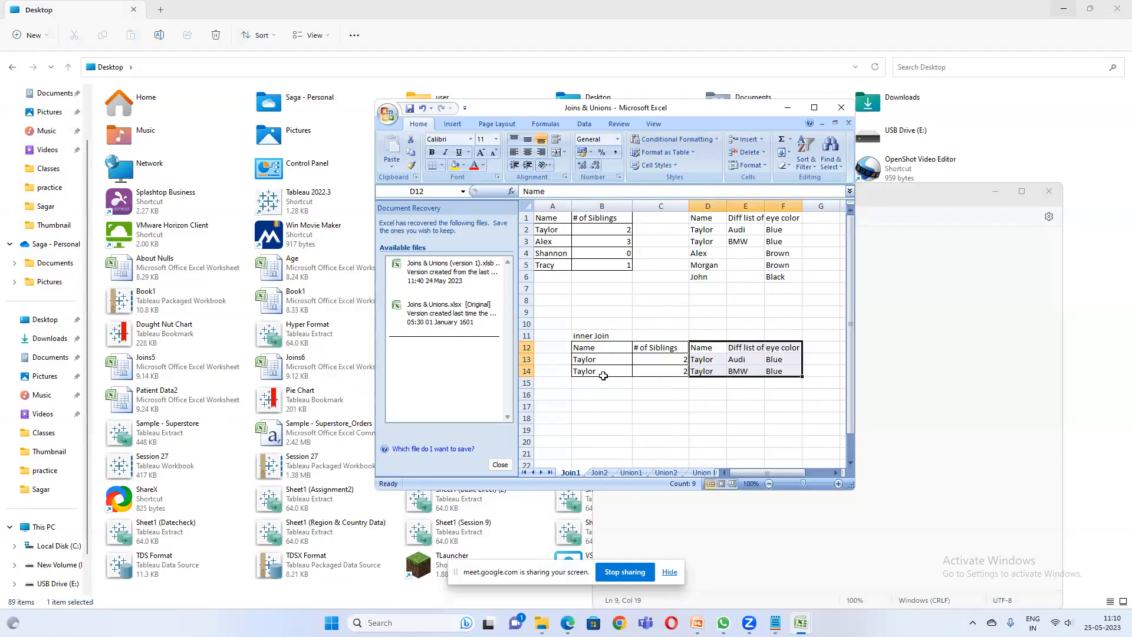
left_click(583, 370)
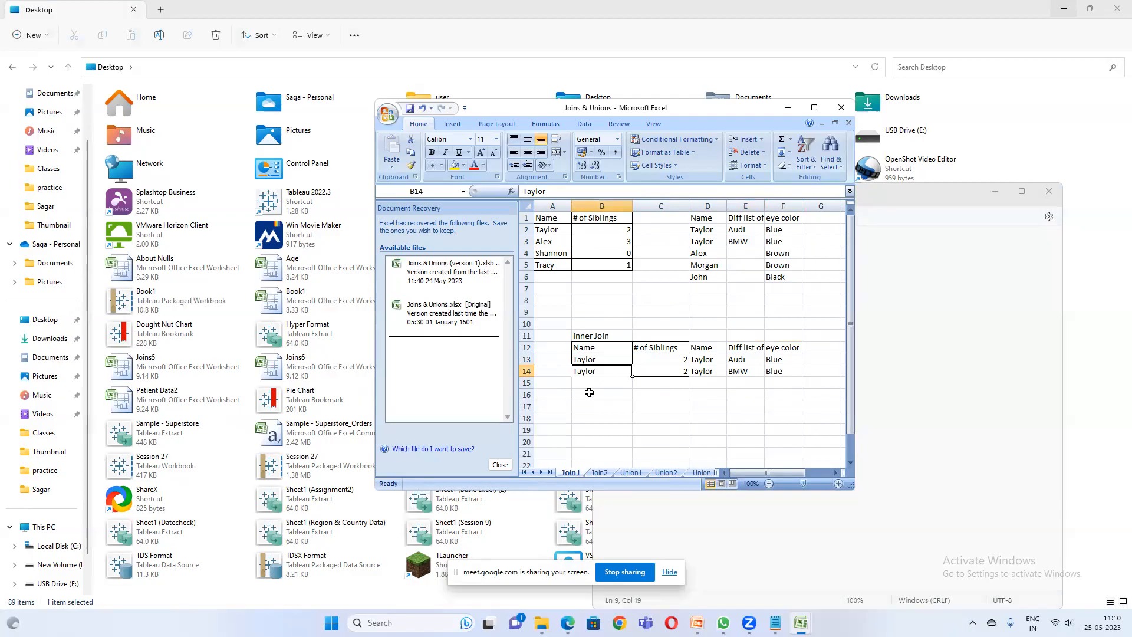
left_click_drag(542, 235, 603, 228)
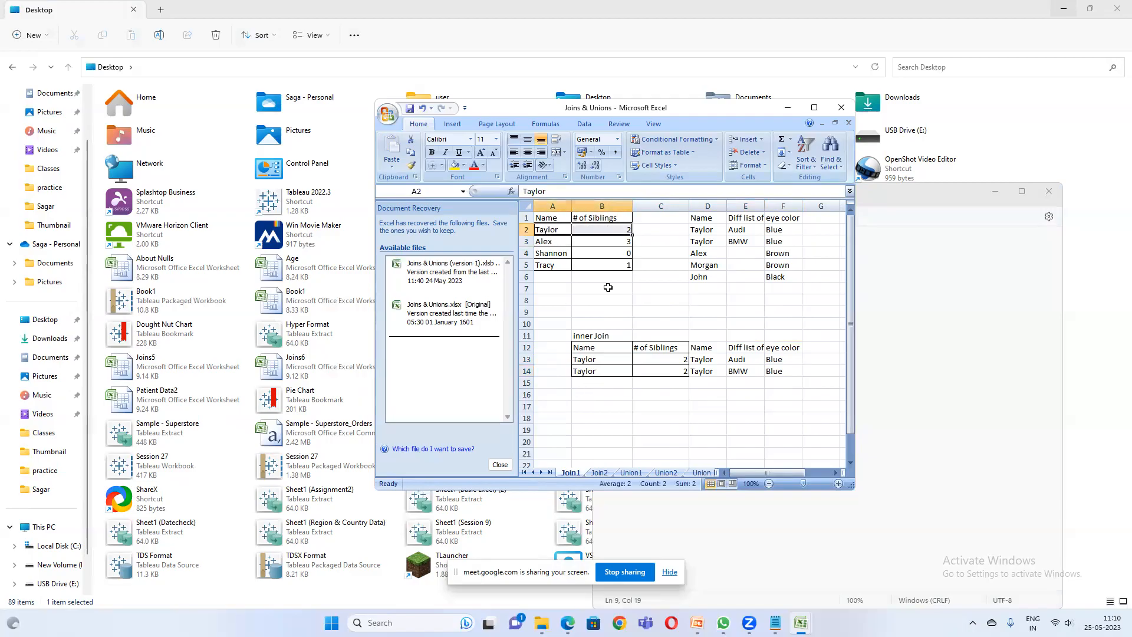
left_click(602, 379)
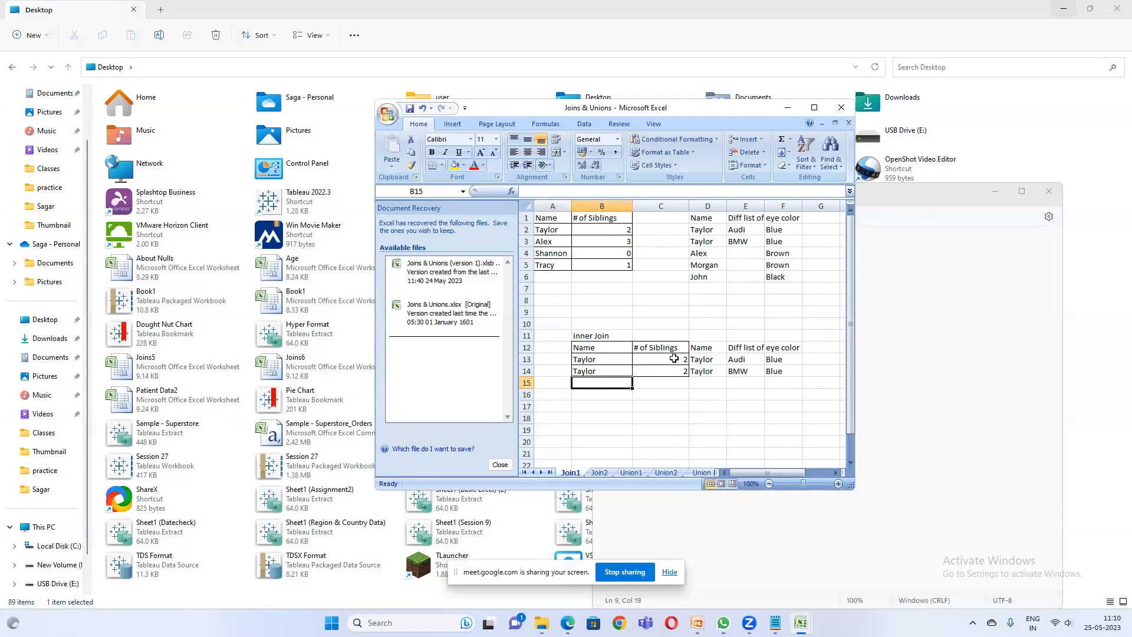
left_click_drag(673, 358, 678, 370)
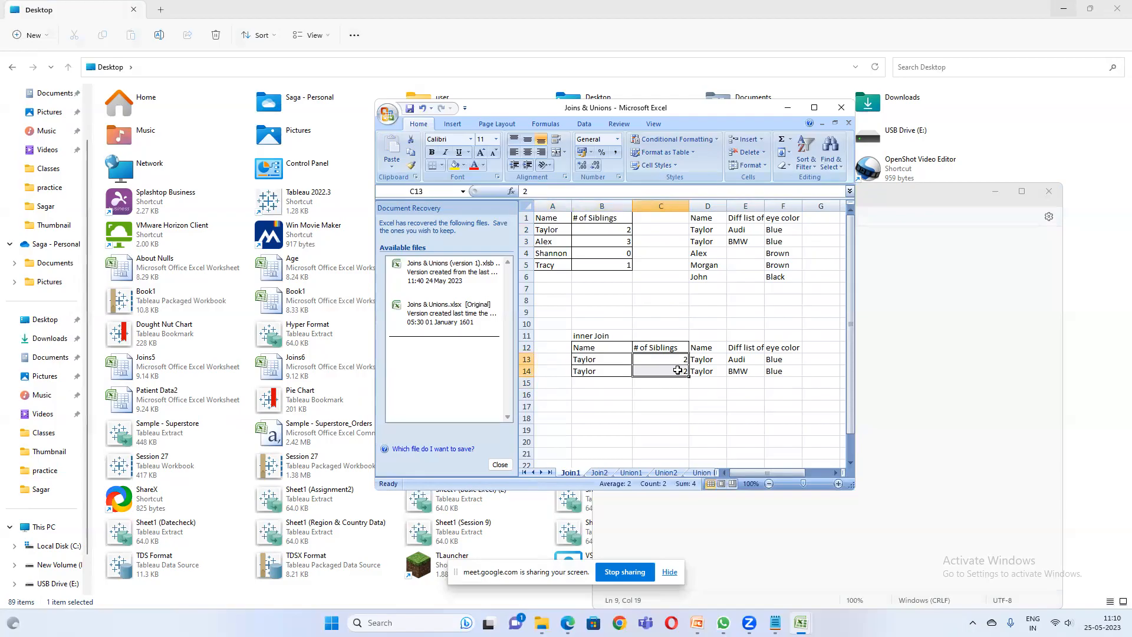
left_click(658, 393)
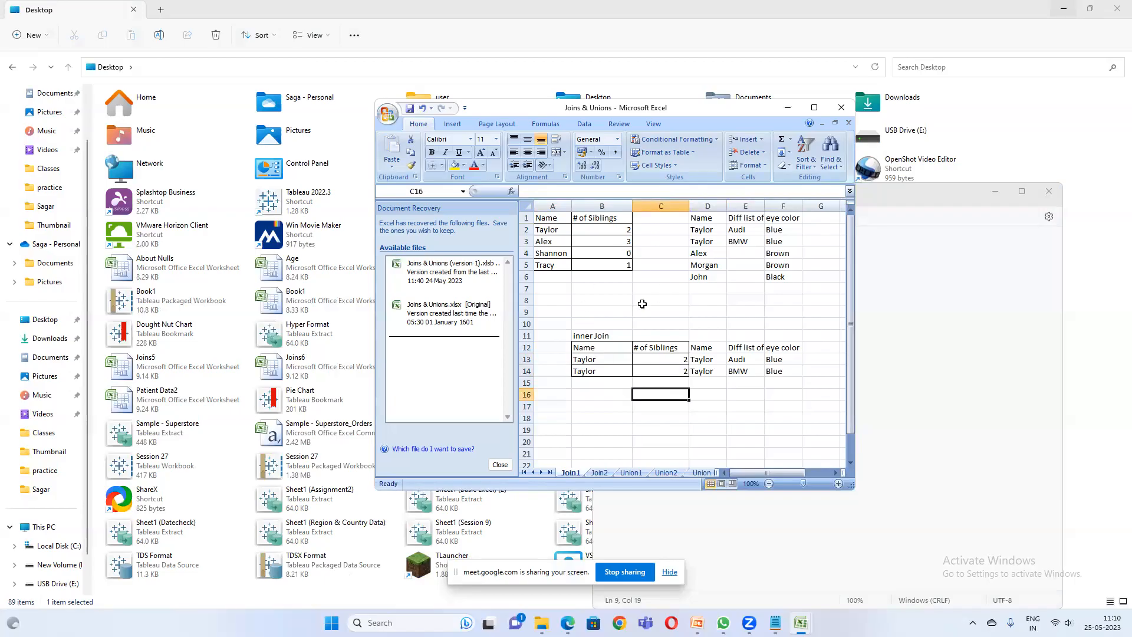
left_click_drag(589, 336, 750, 358)
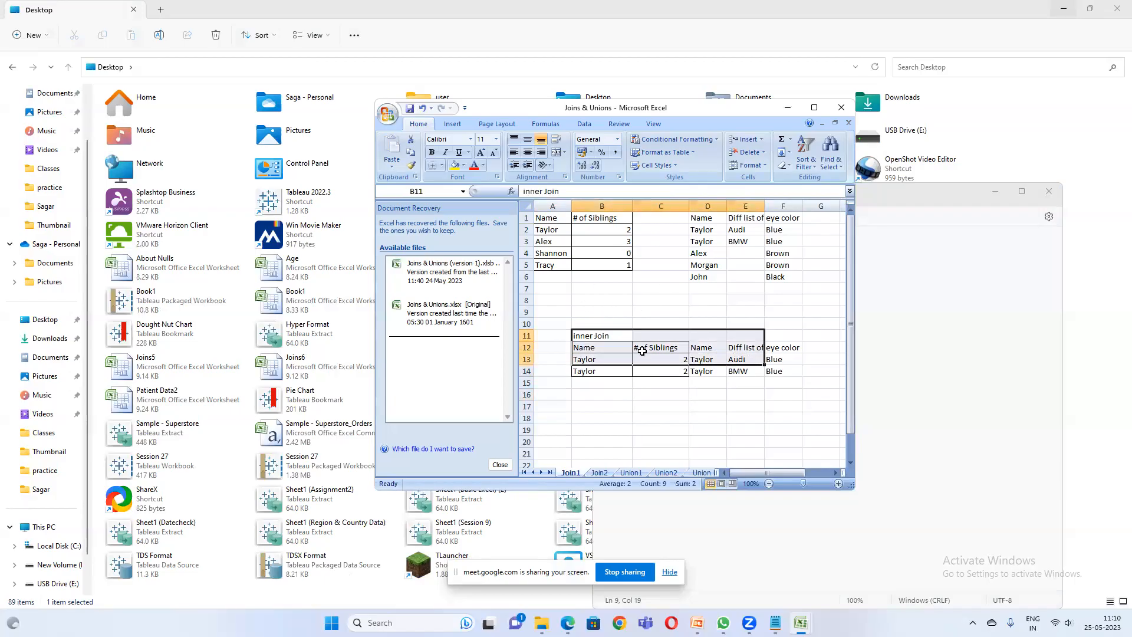
left_click(603, 337)
left_click_drag(607, 337, 764, 370)
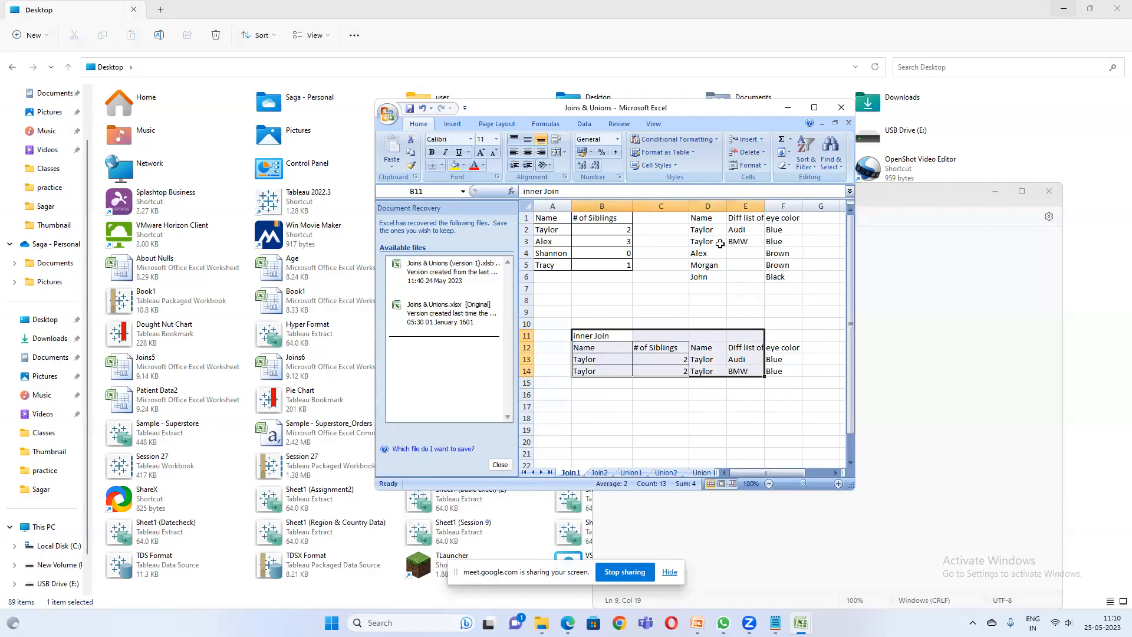
- Clear the copied Join2 data from D1:F6 and the inner join table contents from B11:F14
left_click_drag(709, 222, 789, 277)
key("Delete")
left_click_drag(577, 334, 778, 370)
key("Delete")
left_click(668, 287)
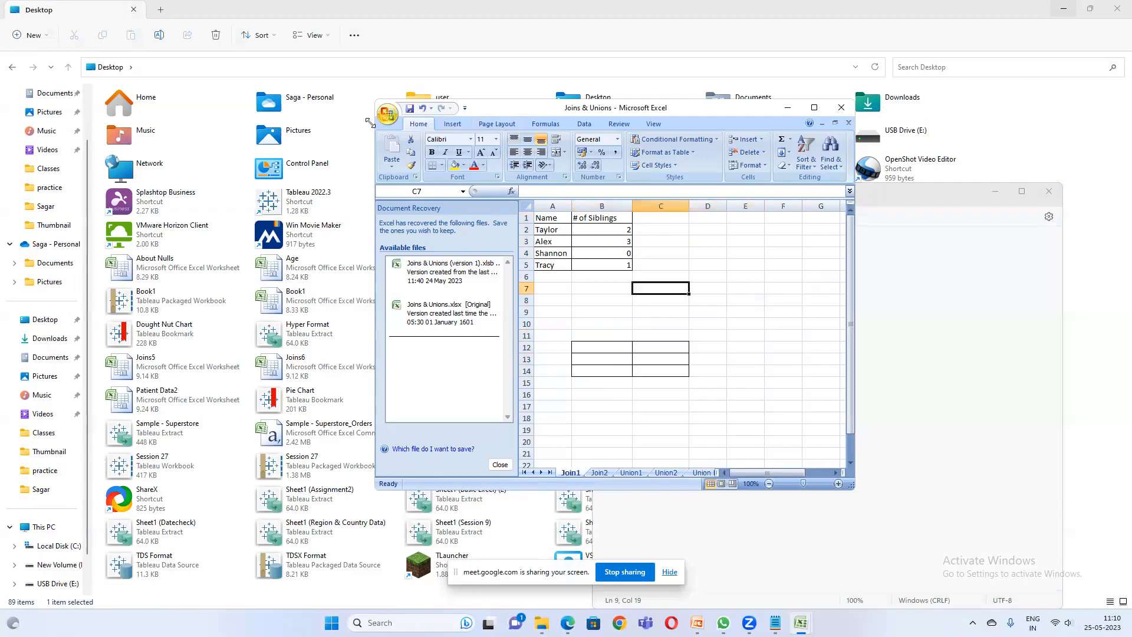
- Save the workbook to the Desktop as an Excel Workbook named Datablending
left_click(388, 114)
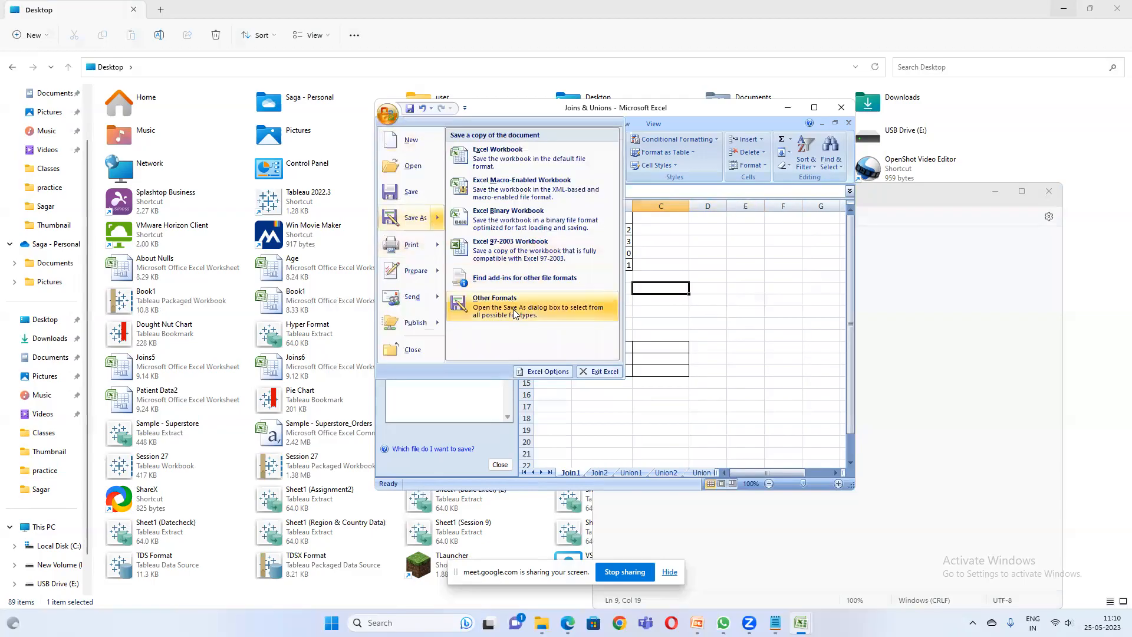
left_click(508, 312)
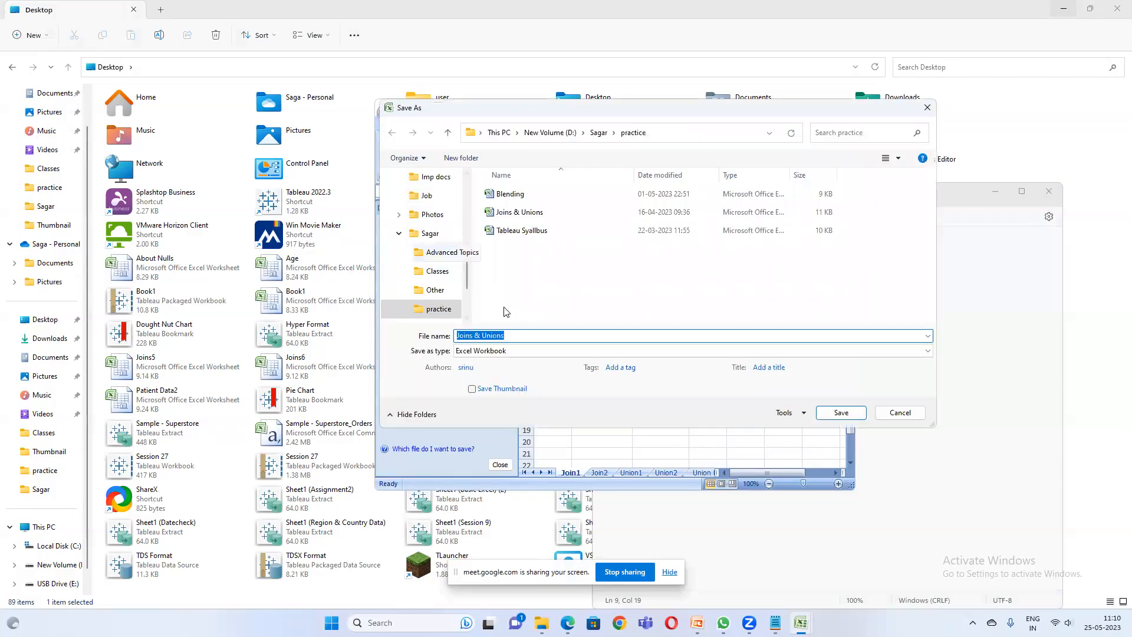
scroll(430, 218, "up", 8)
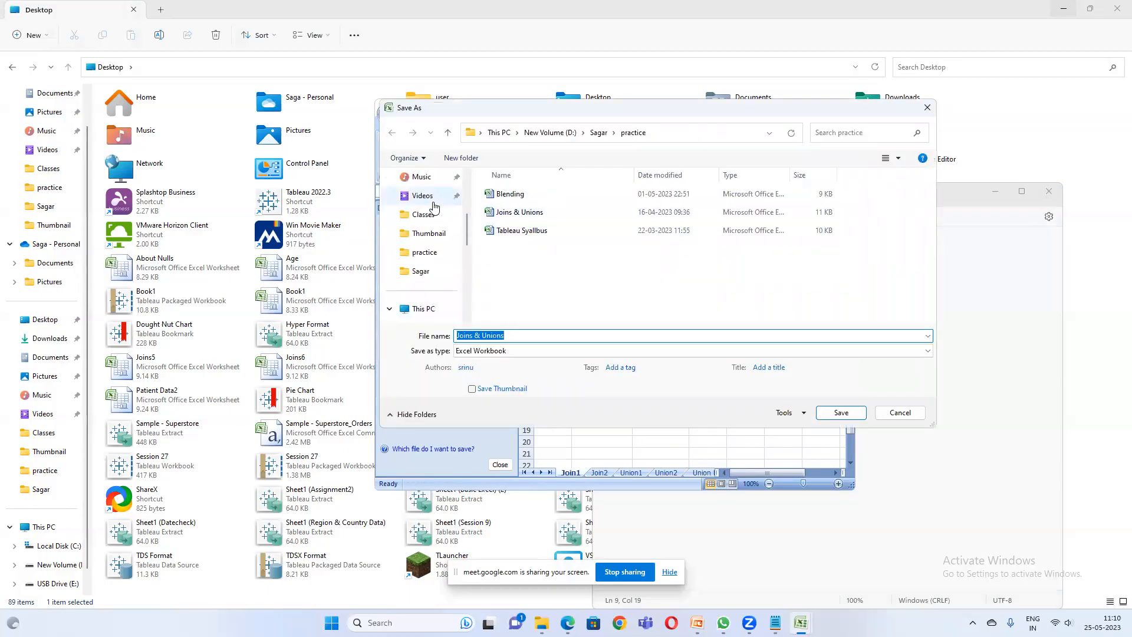
scroll(431, 223, "up", 1)
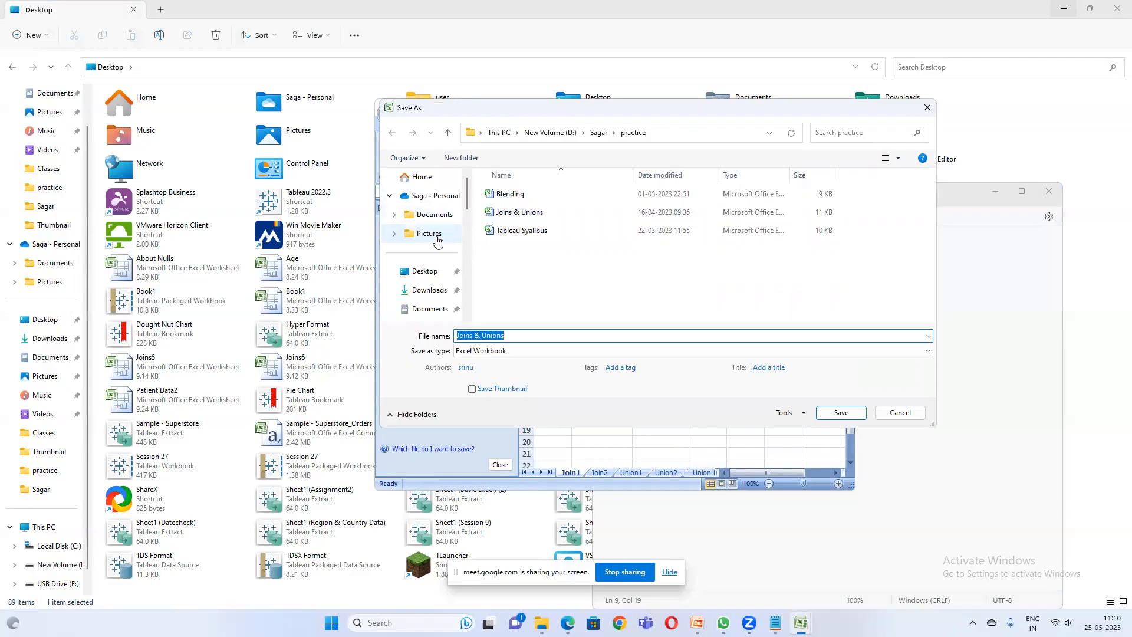
left_click(435, 272)
left_click(543, 334)
type("Datablending")
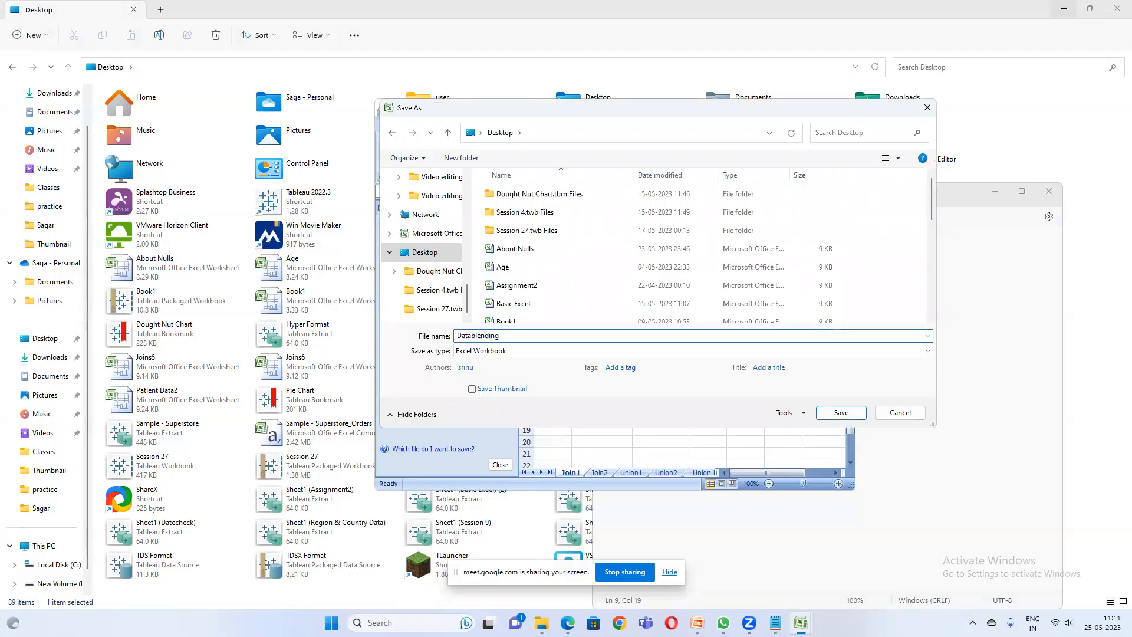
left_click(836, 413)
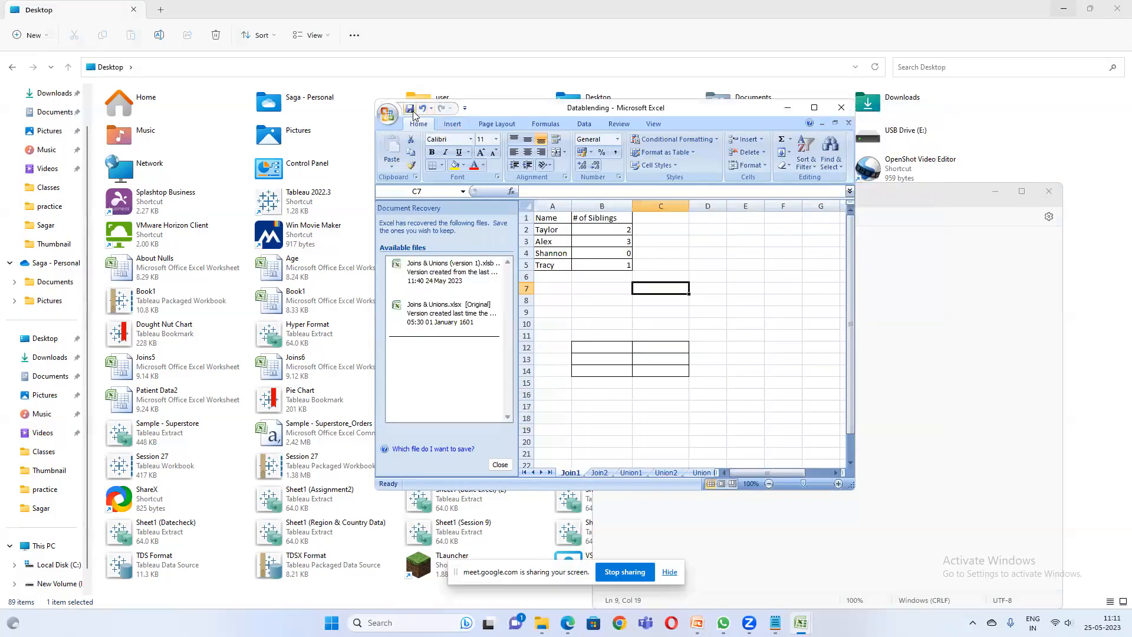
- Launch Tableau and dismiss the File Recovery dialog without opening a recovered workbook
mouse_move(697, 622)
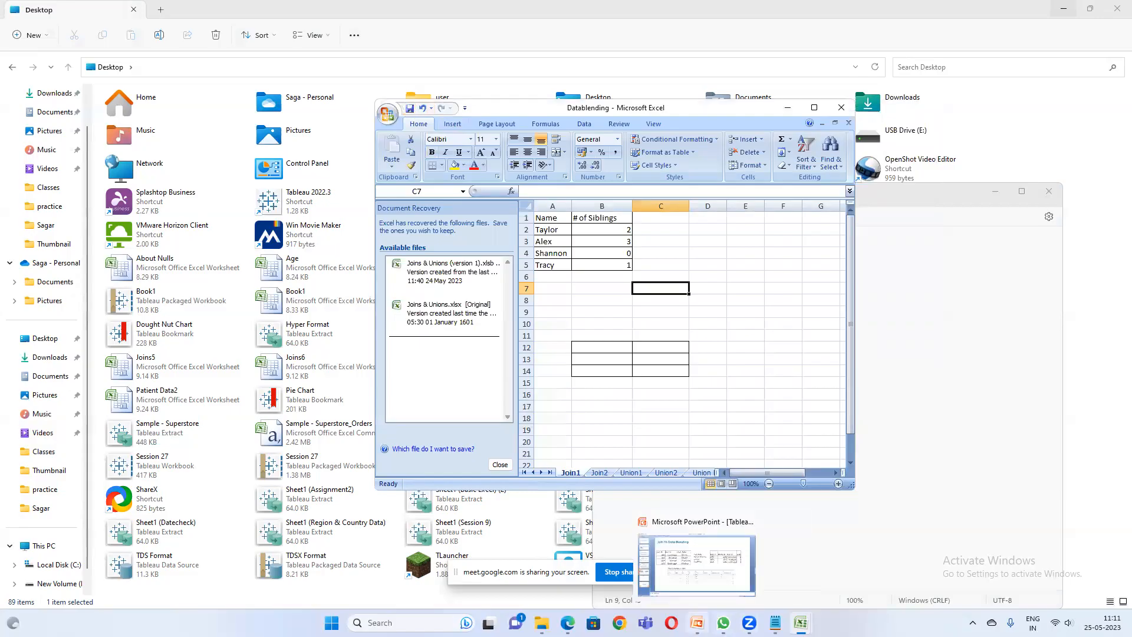
key("super")
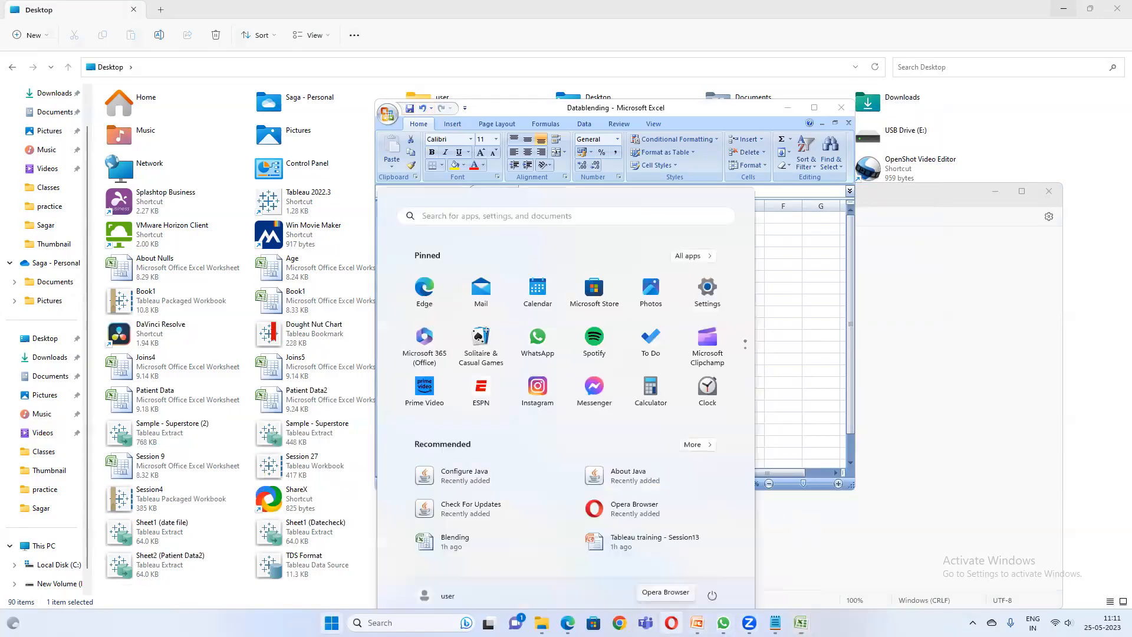
type("tab")
key("Return")
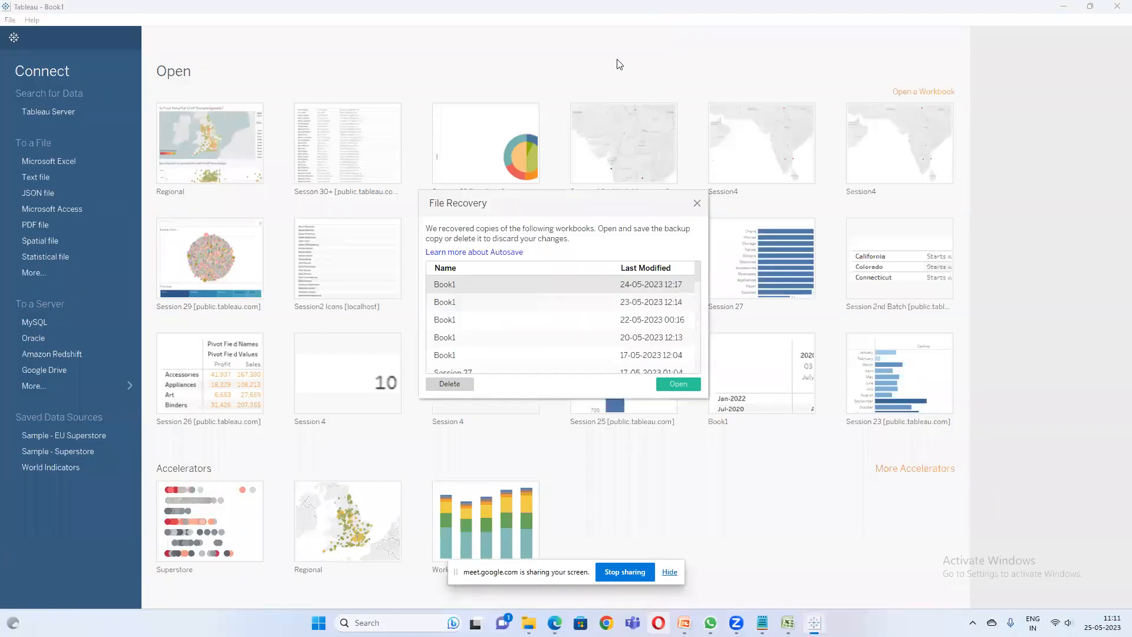
left_click(696, 204)
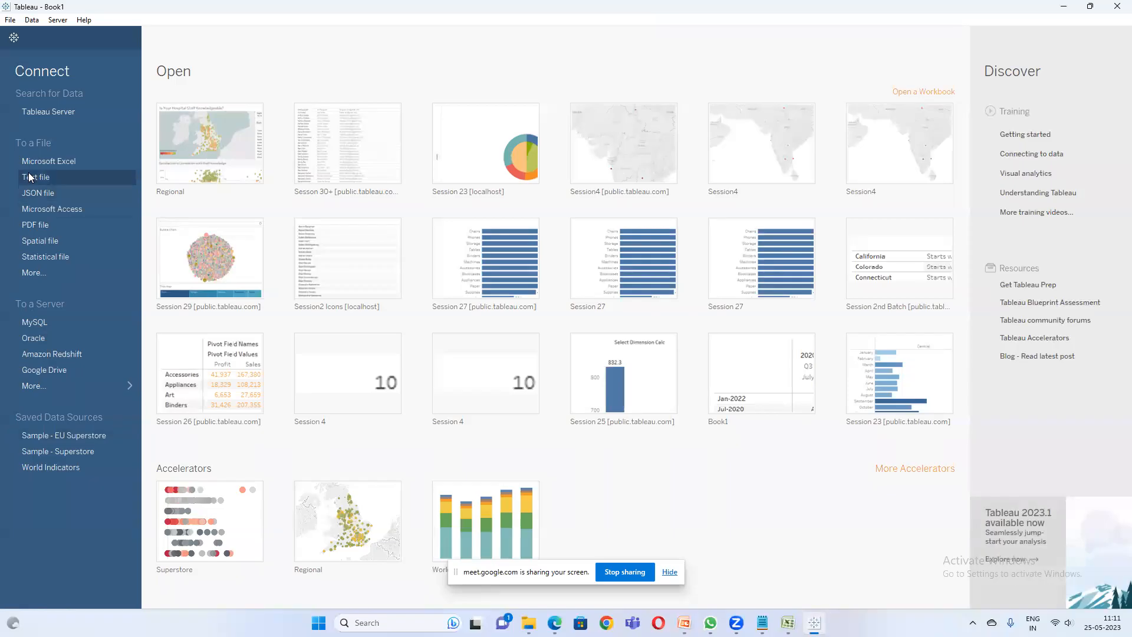
- Connect to the Datablending Excel workbook on the Desktop and add the Join1 sheet to the data source canvas
left_click(59, 163)
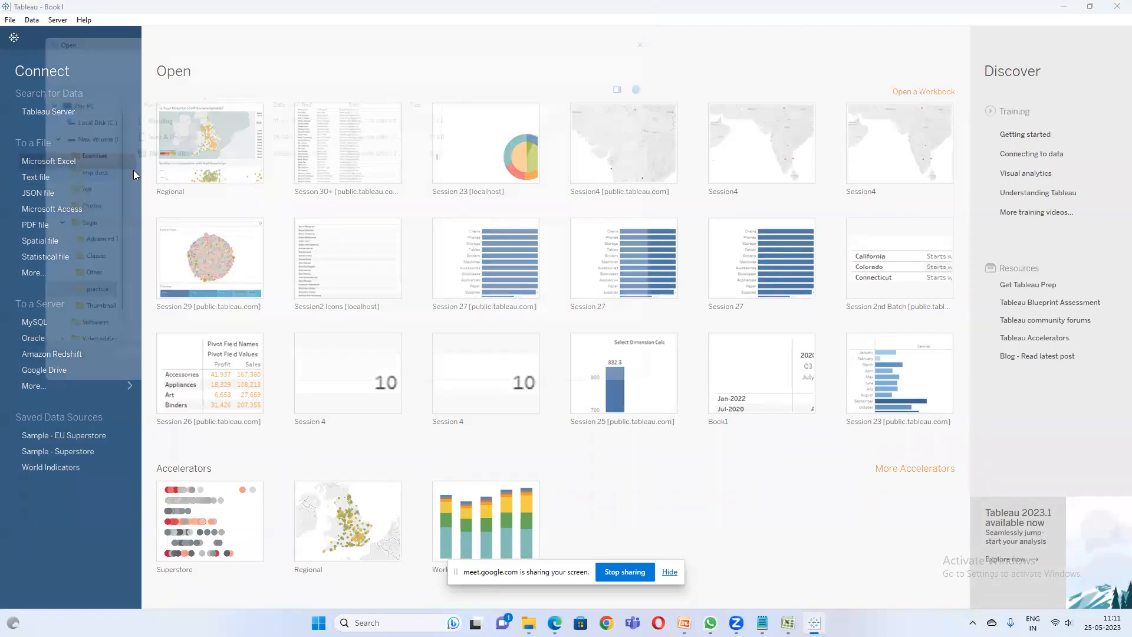
scroll(88, 141, "up", 3)
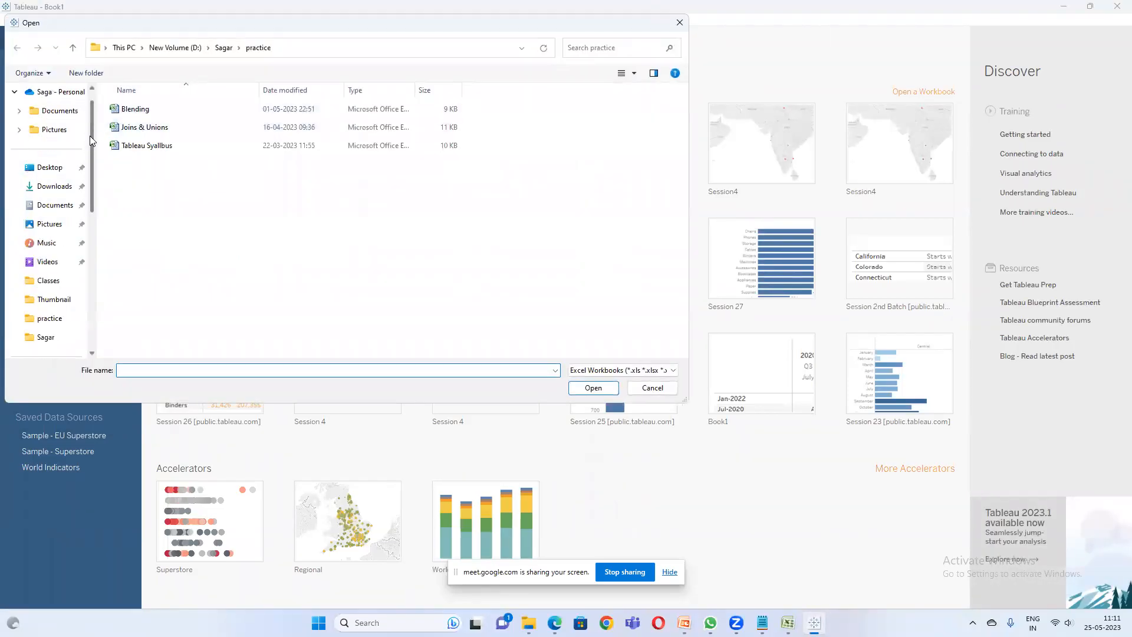
left_click(59, 189)
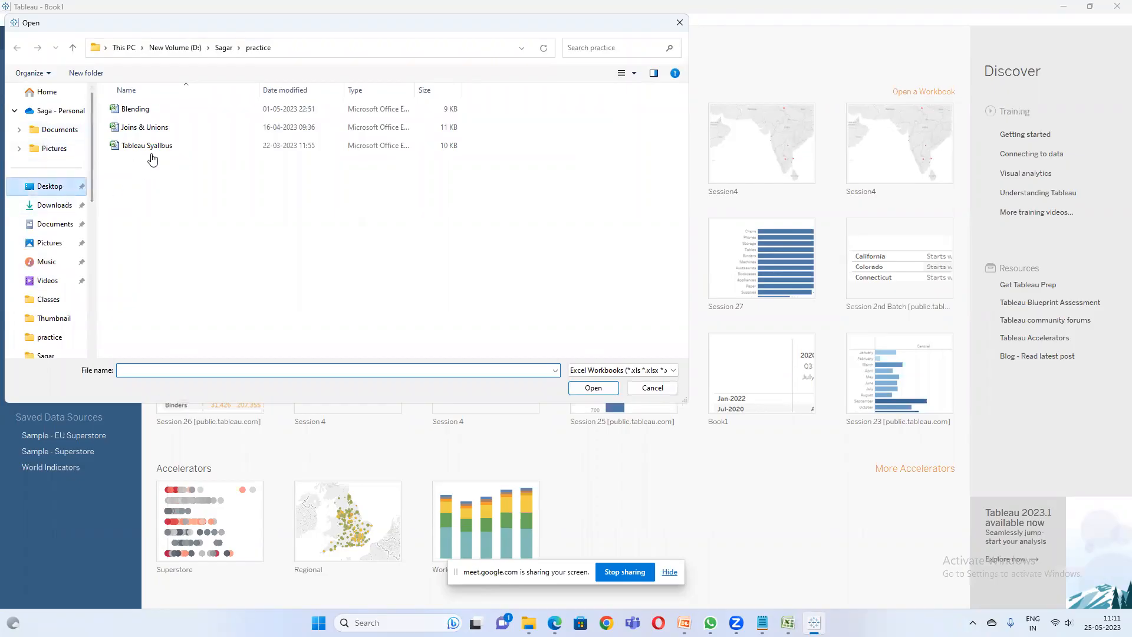
left_click(182, 199)
double_click(174, 256)
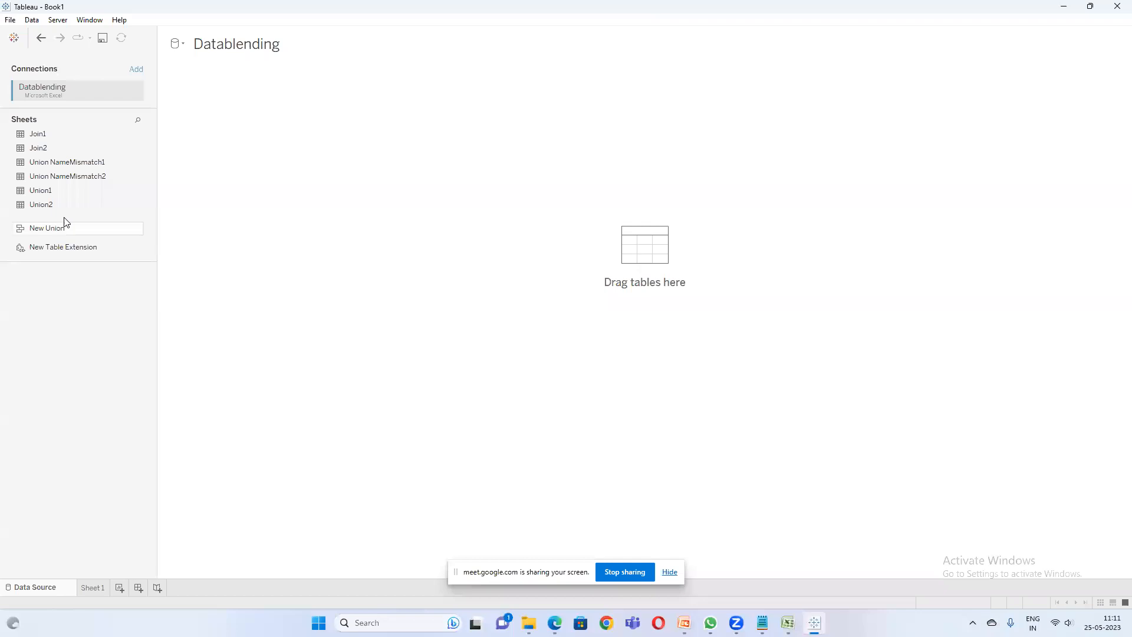
left_click_drag(65, 134, 202, 167)
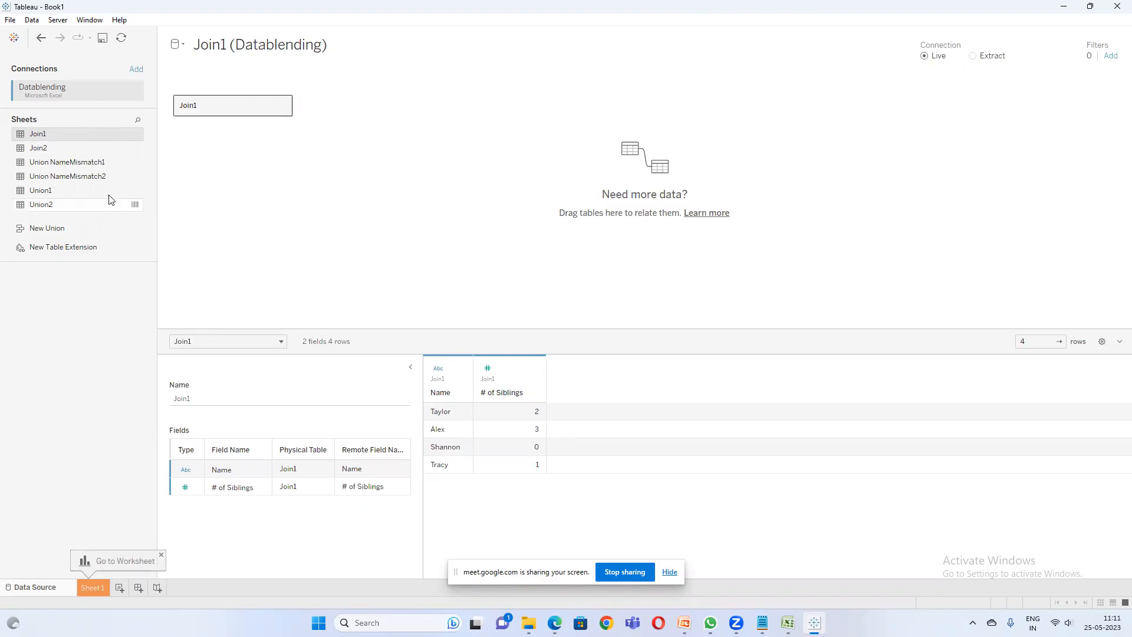
- Inner-join the Join2 sheet to Join1 to preview the combined rows, and remove Join2 from the join again
left_click_drag(46, 151, 373, 126)
double_click(251, 109)
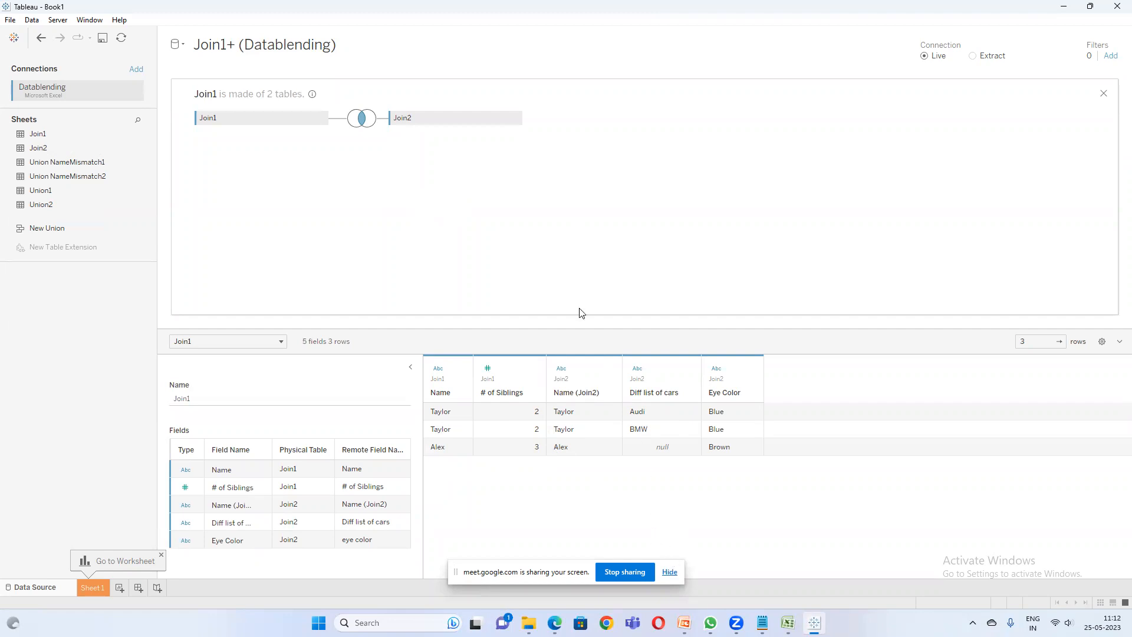
left_click(516, 119)
left_click(543, 204)
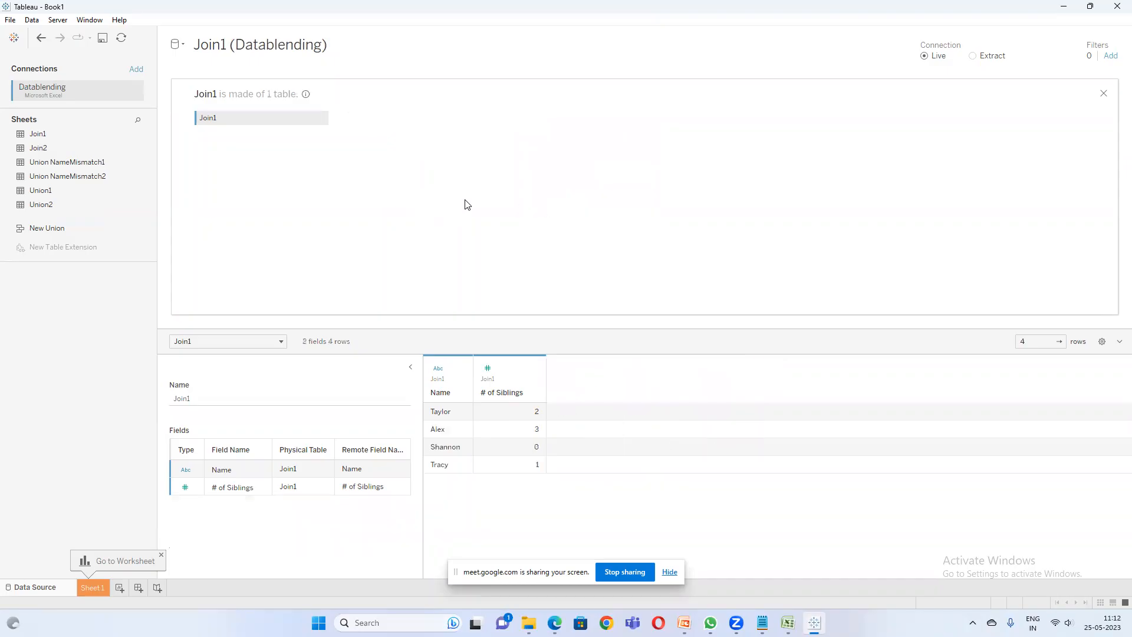
- From Sheet 1, add the Desktop Datablending Excel workbook as a second, separate data source
left_click(92, 587)
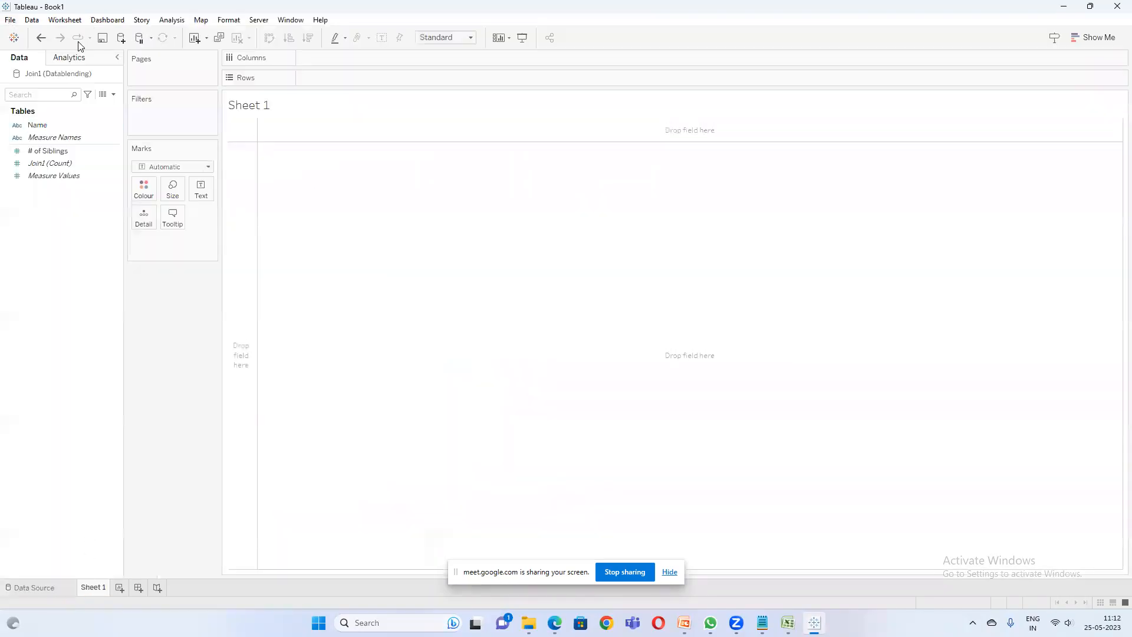
left_click(121, 38)
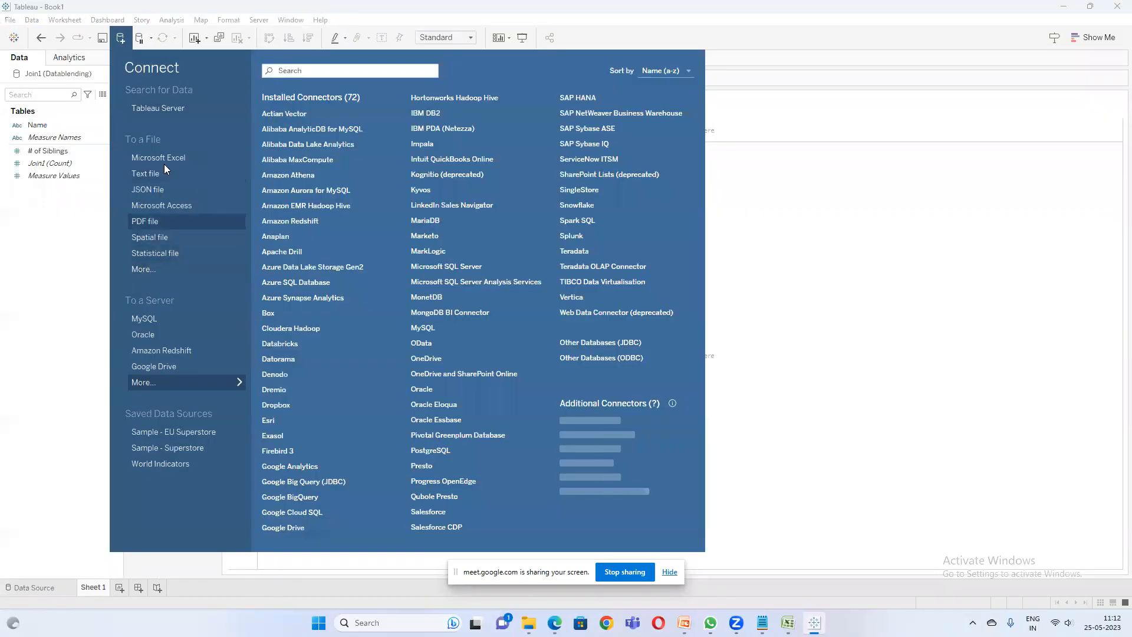
left_click(171, 159)
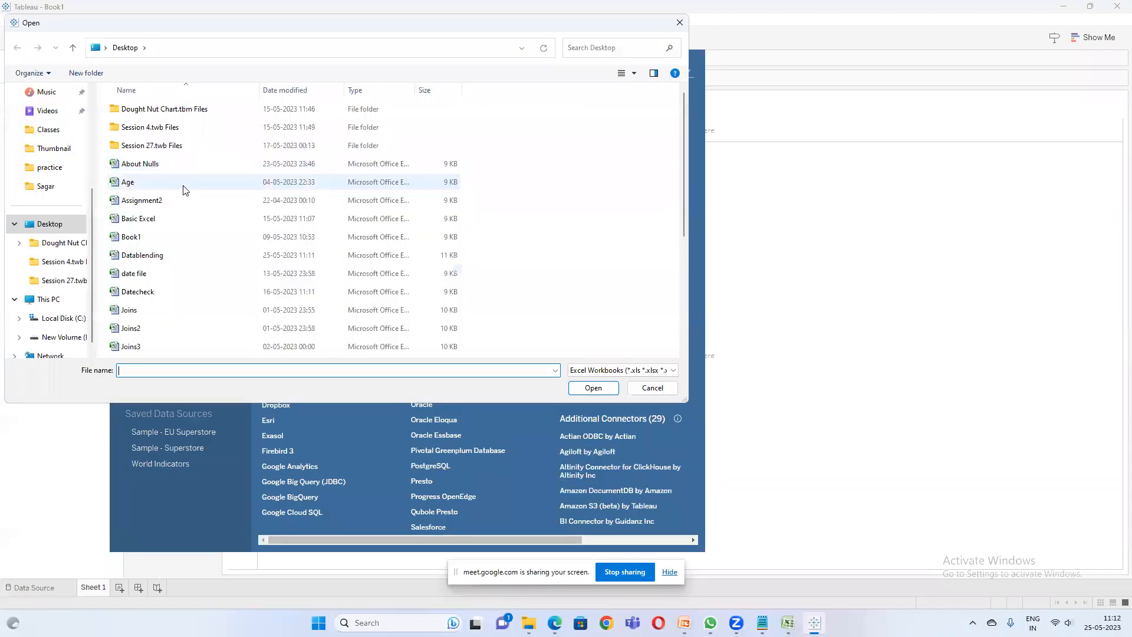
double_click(154, 255)
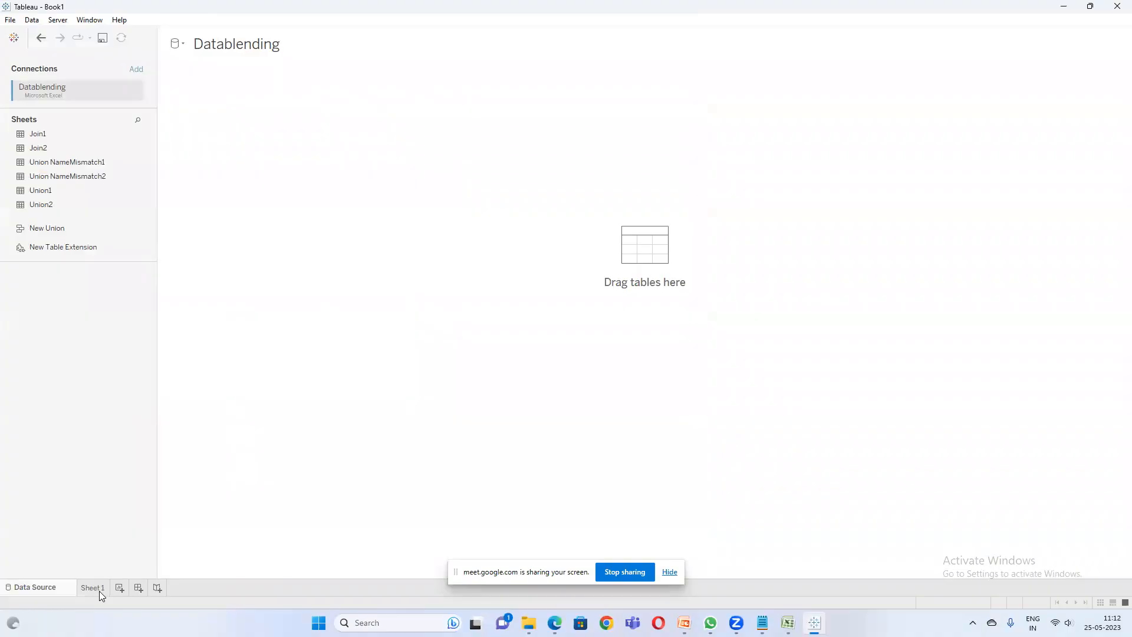
- Edit the new Datablending data source to contain the Join2 sheet, and return to Sheet 1
left_click(93, 587)
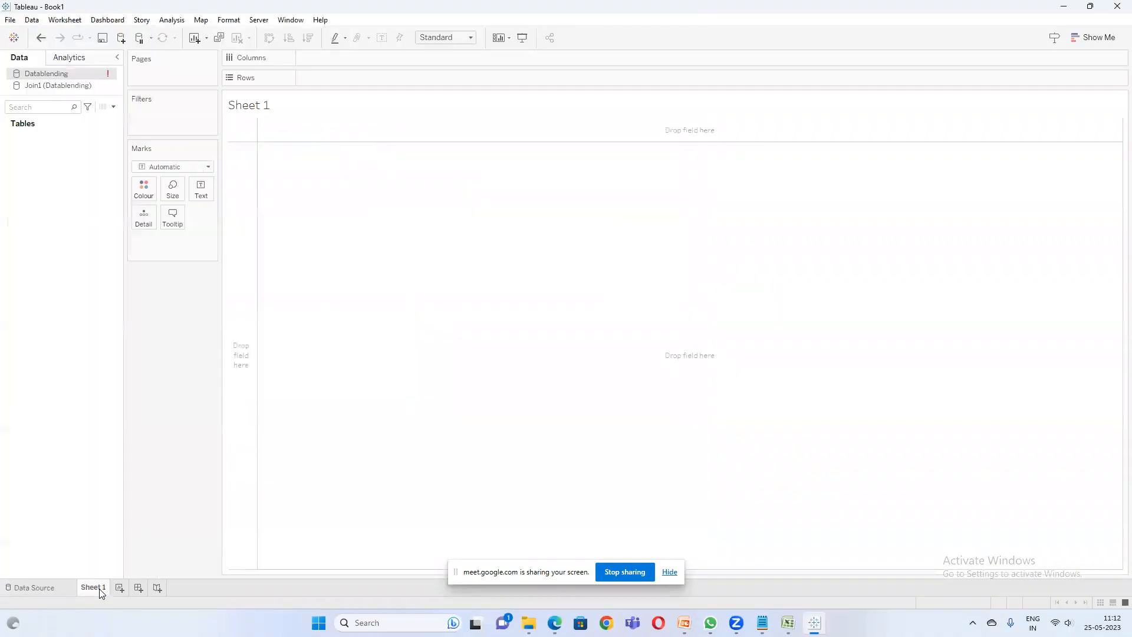
right_click(76, 72)
left_click(97, 81)
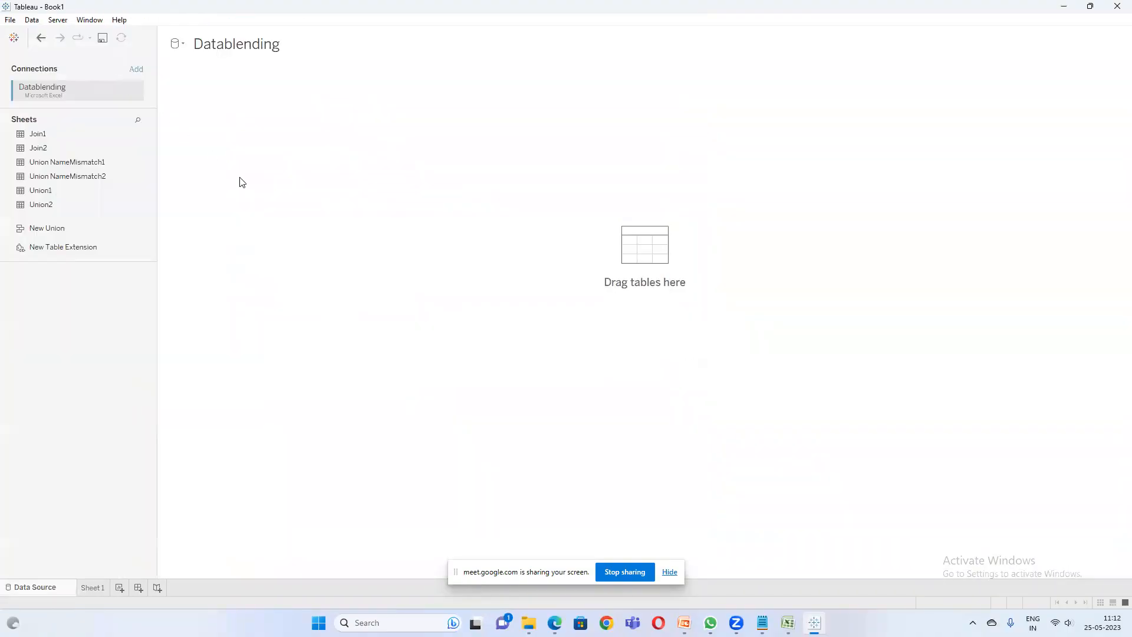
left_click_drag(38, 148, 235, 142)
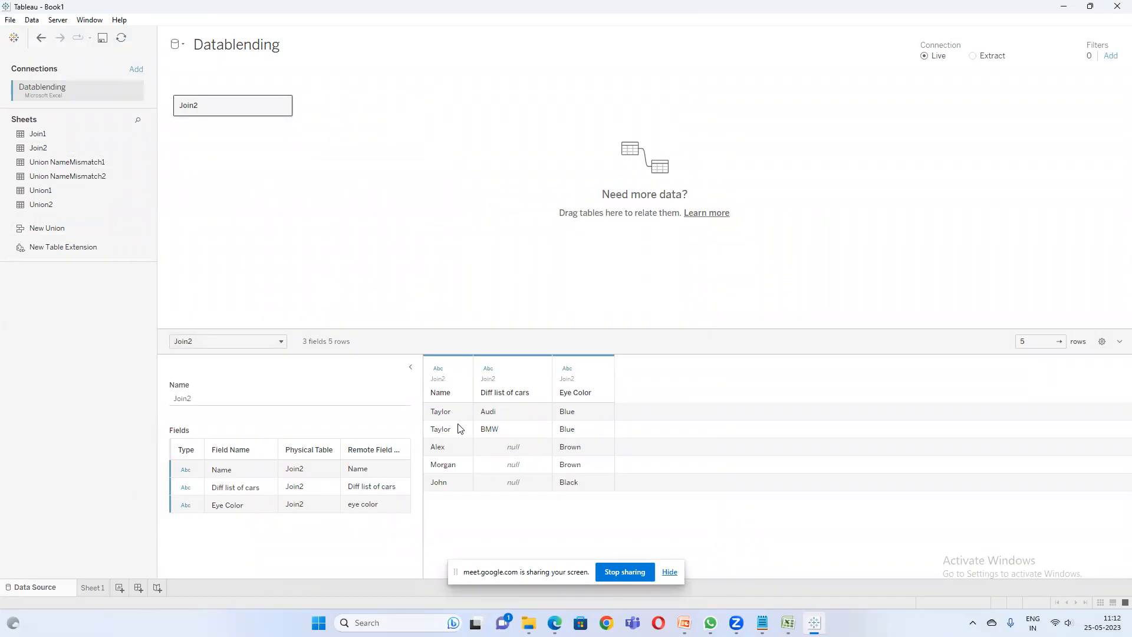
left_click(93, 587)
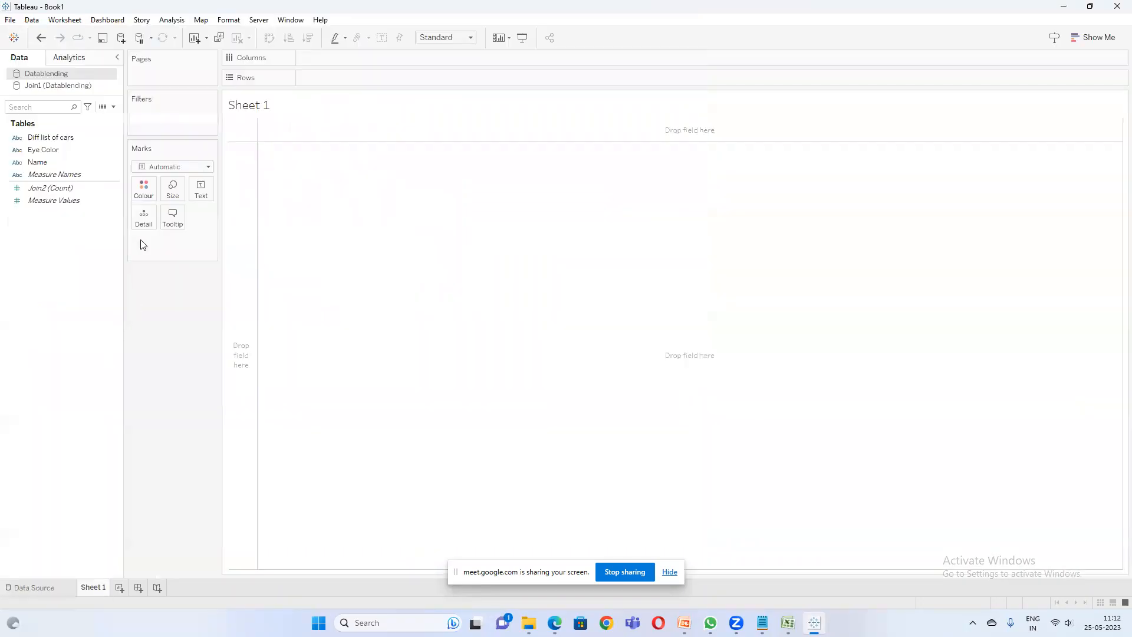
- View the underlying data of the Join1 (Datablending) source and of the Datablending source containing Join2
right_click(70, 73)
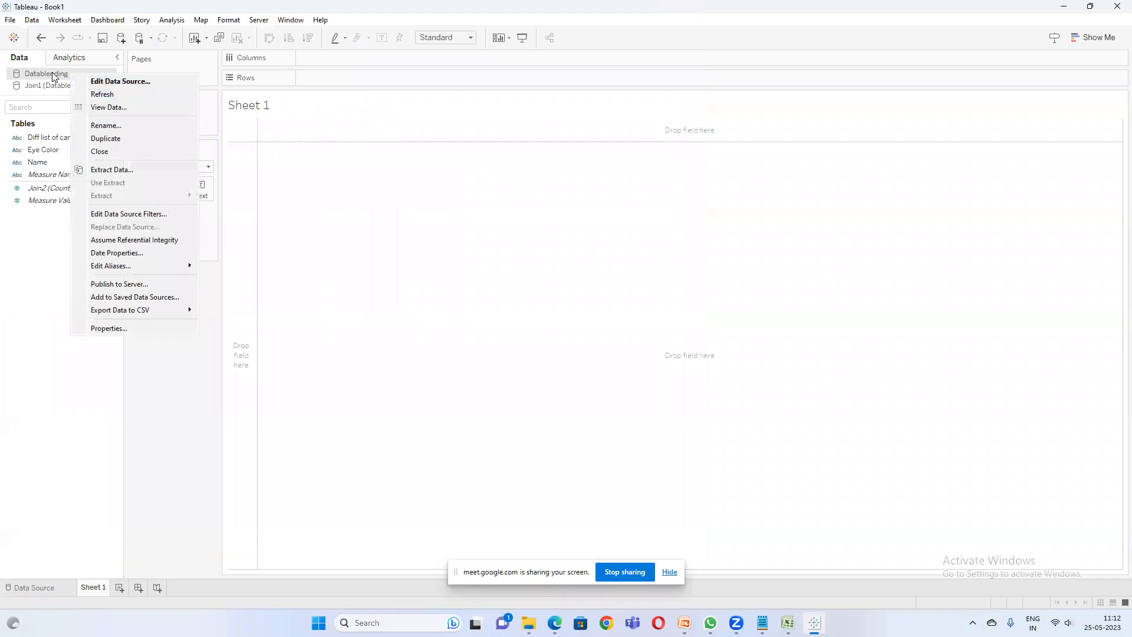
left_click(72, 86)
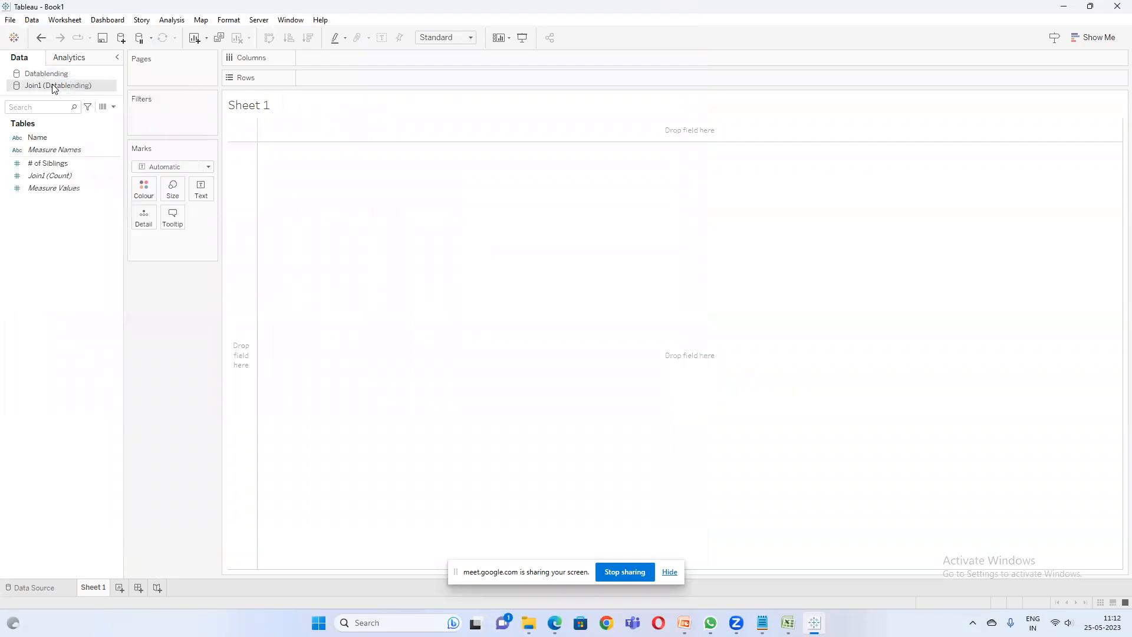
left_click(103, 107)
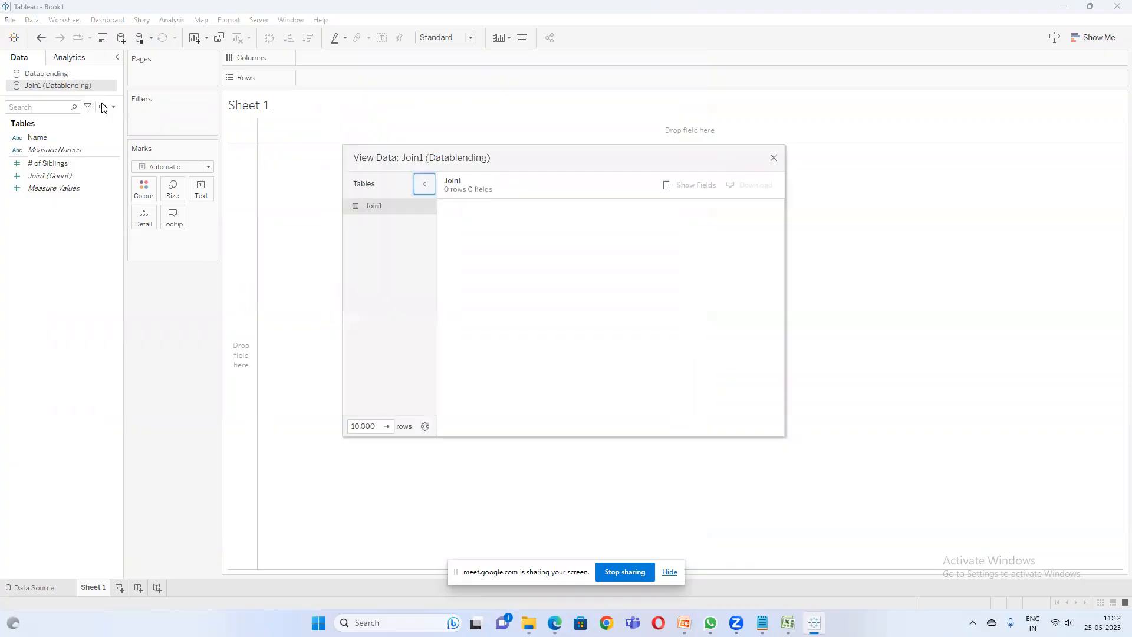
left_click(773, 158)
left_click(68, 75)
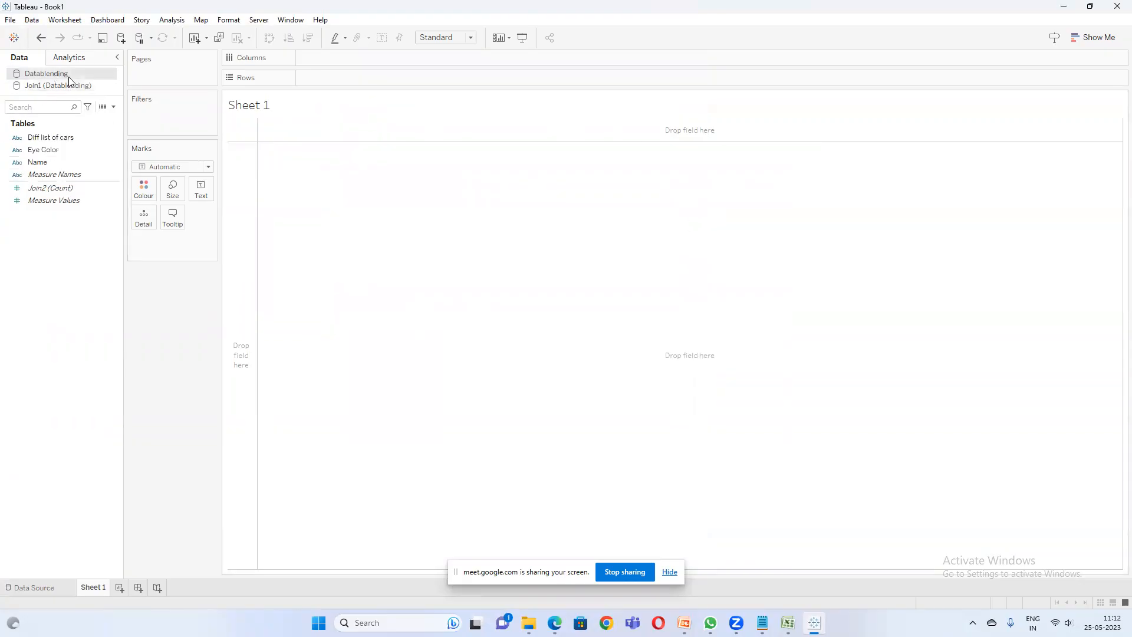
left_click(102, 106)
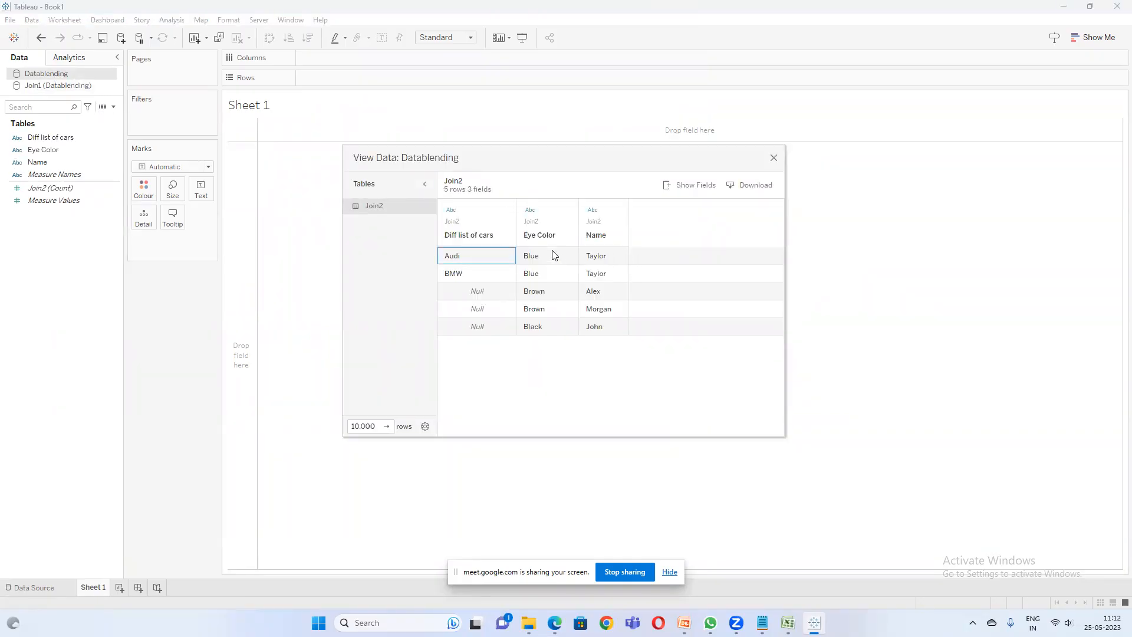
left_click(773, 158)
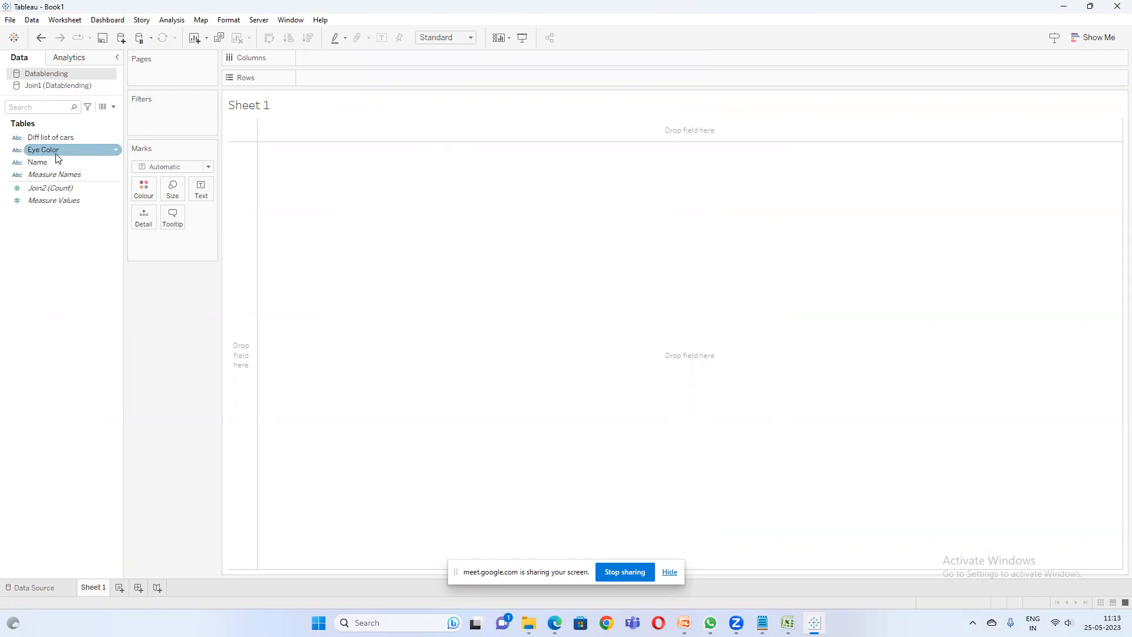
- Build a table from the Datablending source with Name, Eye Color and Diff list of cars on Rows
left_click(61, 87)
left_click(73, 72)
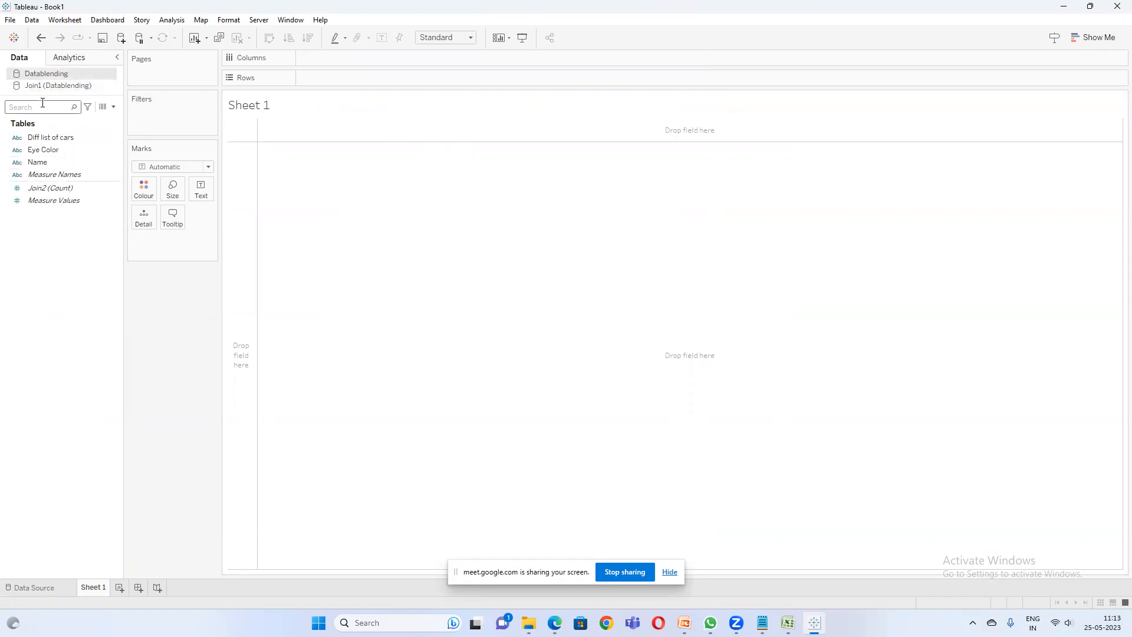
left_click_drag(37, 162, 321, 81)
double_click(45, 150)
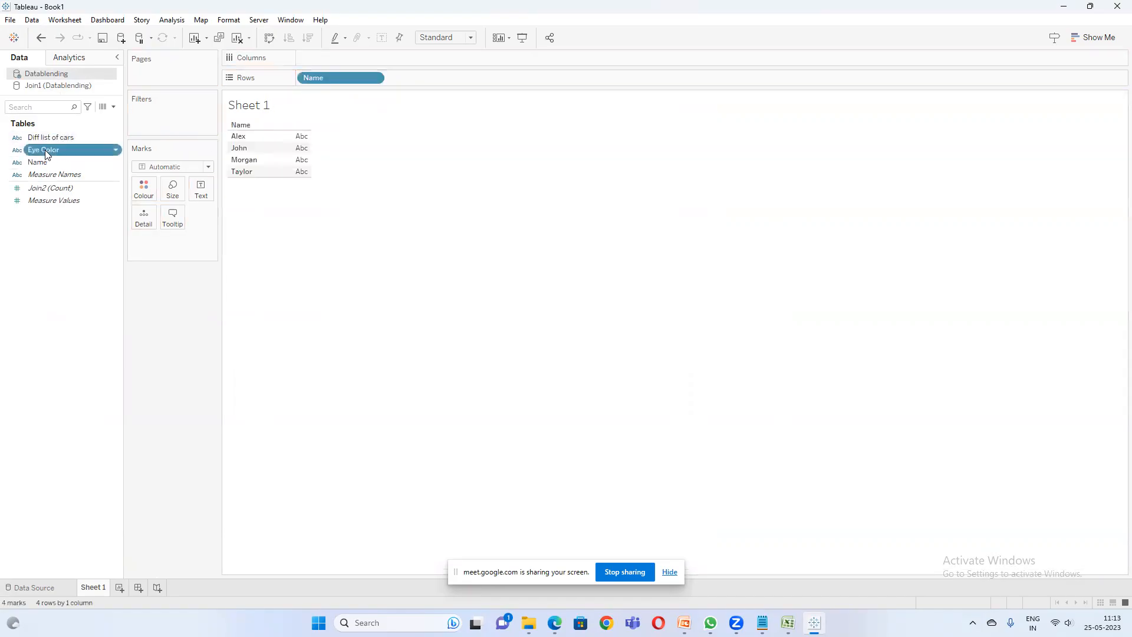
double_click(55, 138)
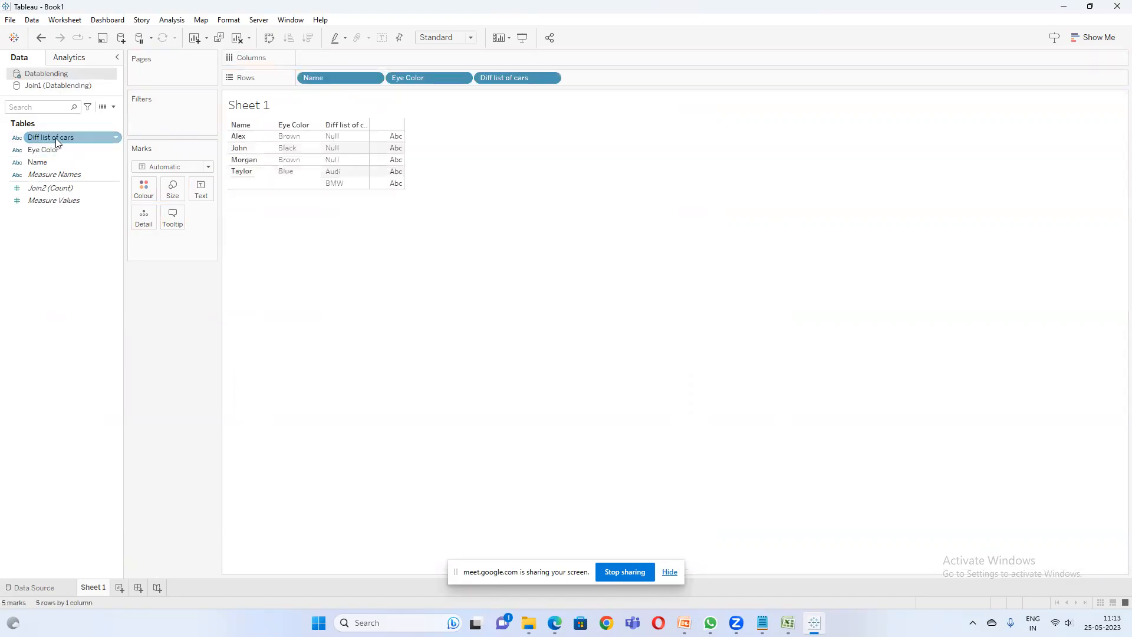
- Try to join a second copy of Join2 inside the Datablending data source, remove that copy, and return to Sheet 1
left_click(66, 85)
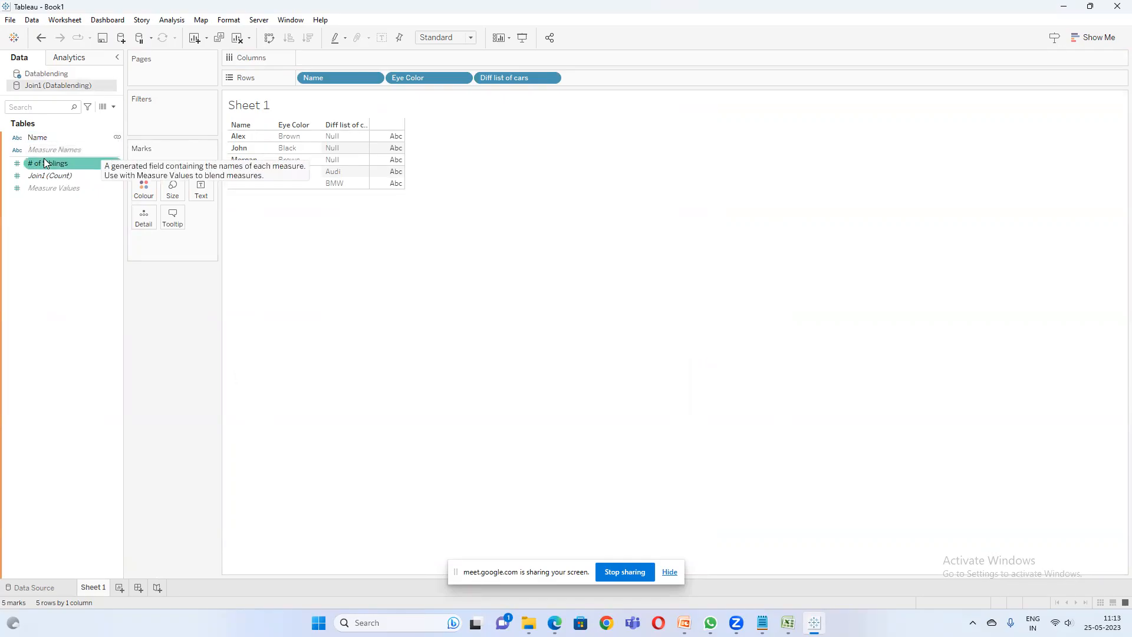
left_click(41, 74)
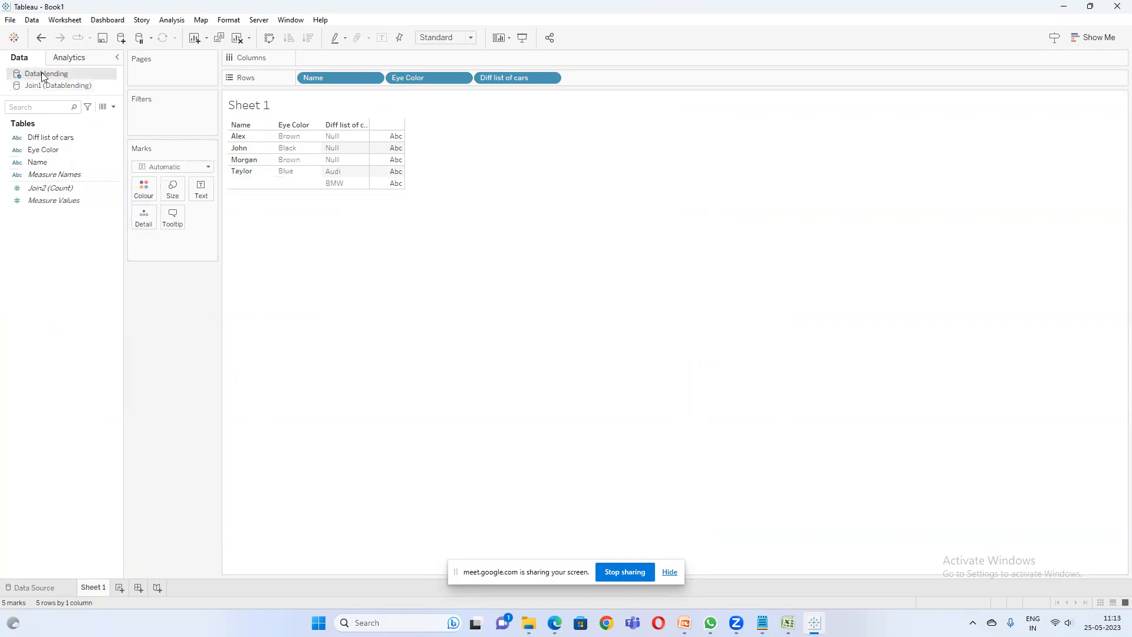
right_click(40, 76)
left_click(85, 84)
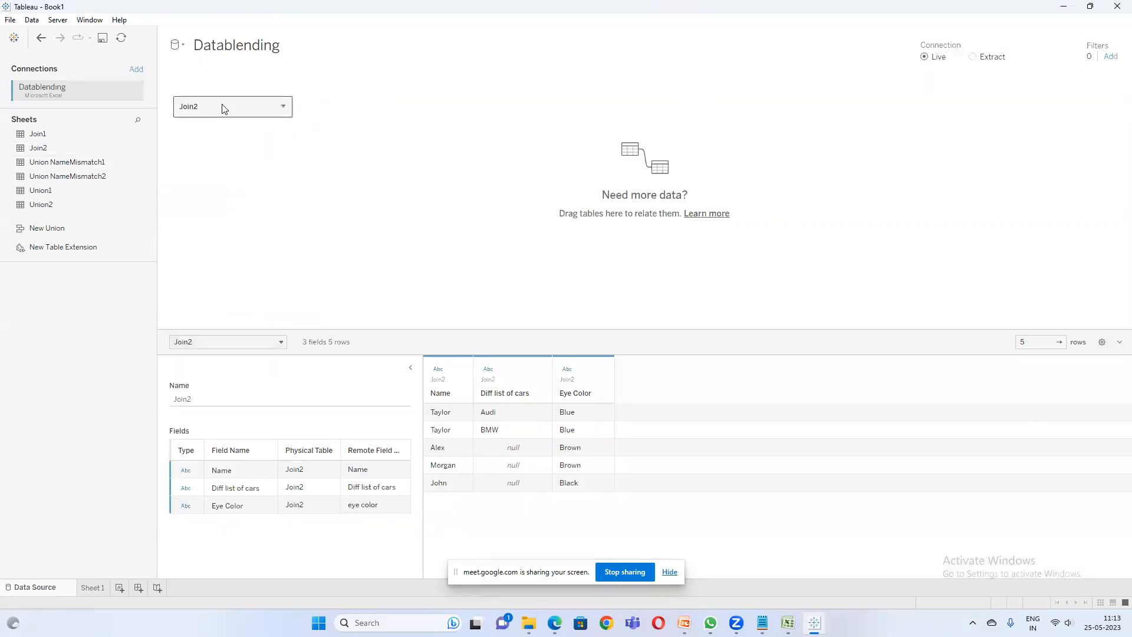
double_click(225, 108)
left_click_drag(66, 146, 362, 120)
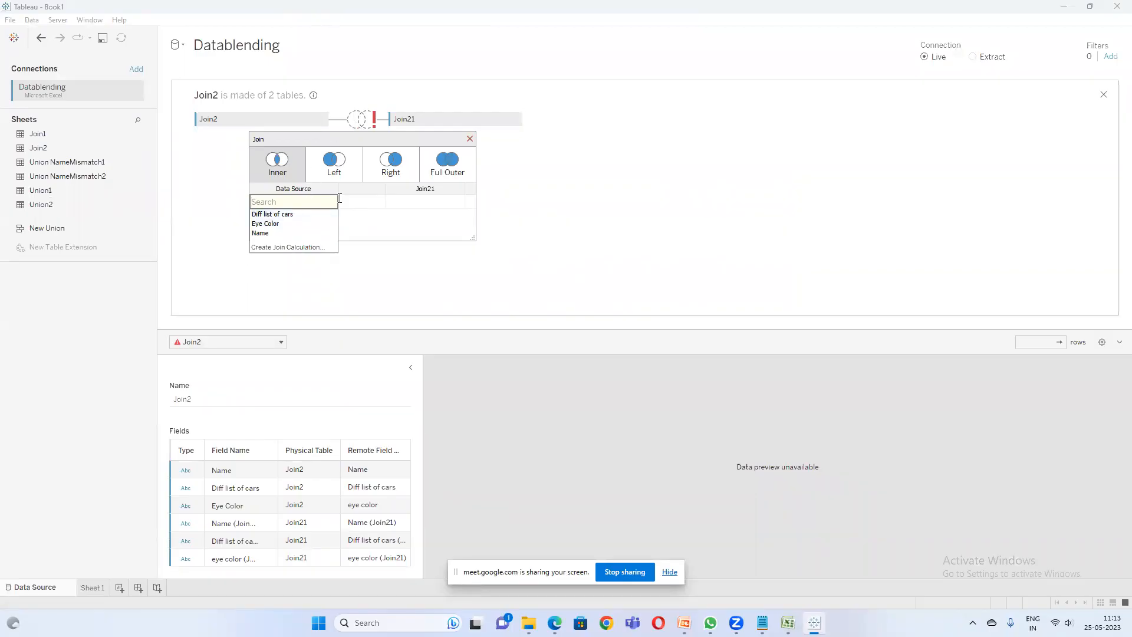
left_click(470, 140)
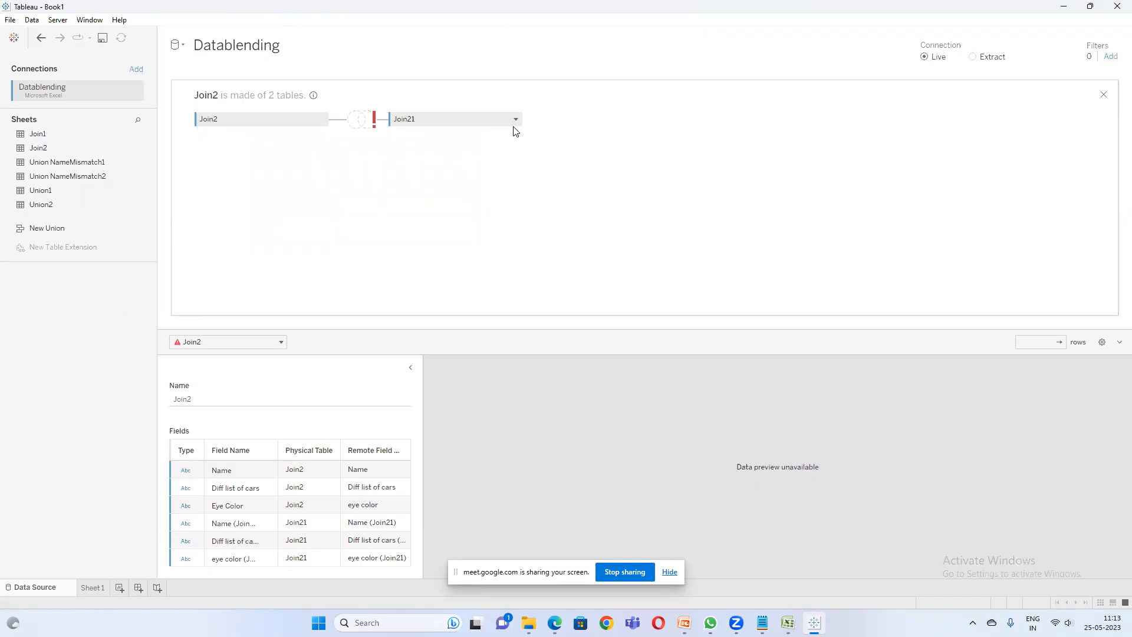
left_click(516, 121)
left_click(540, 218)
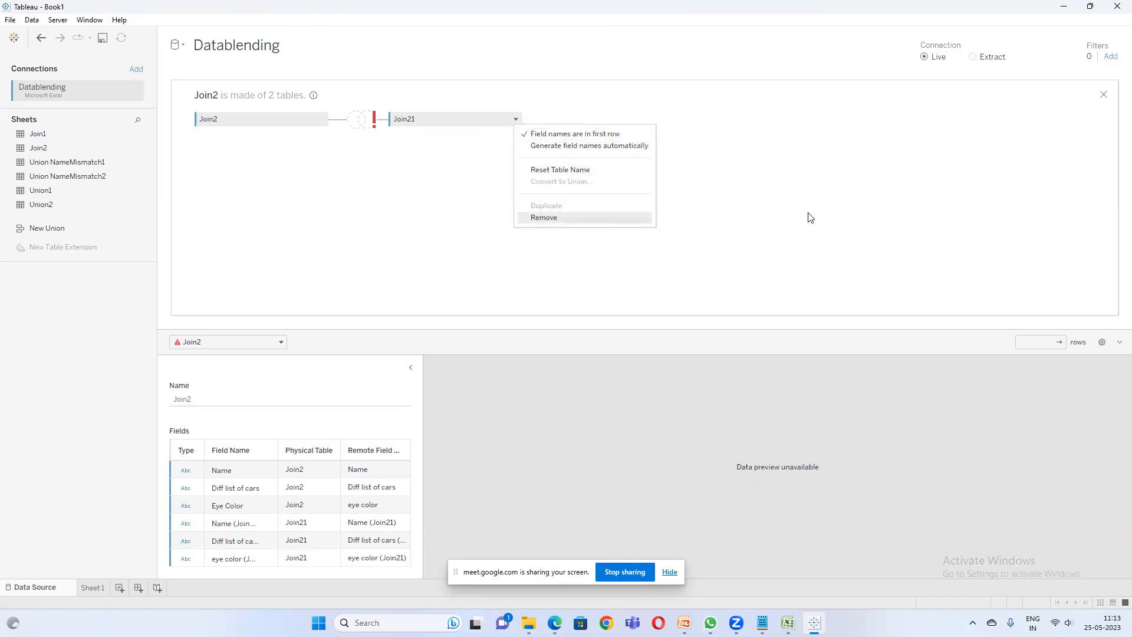
left_click(1102, 95)
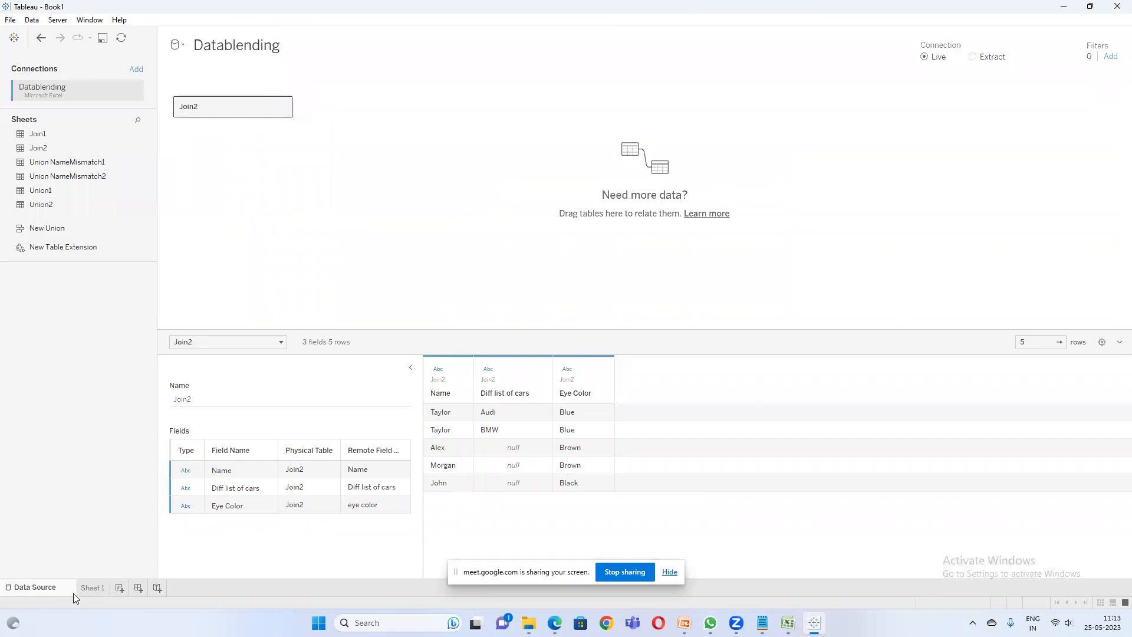
left_click(91, 587)
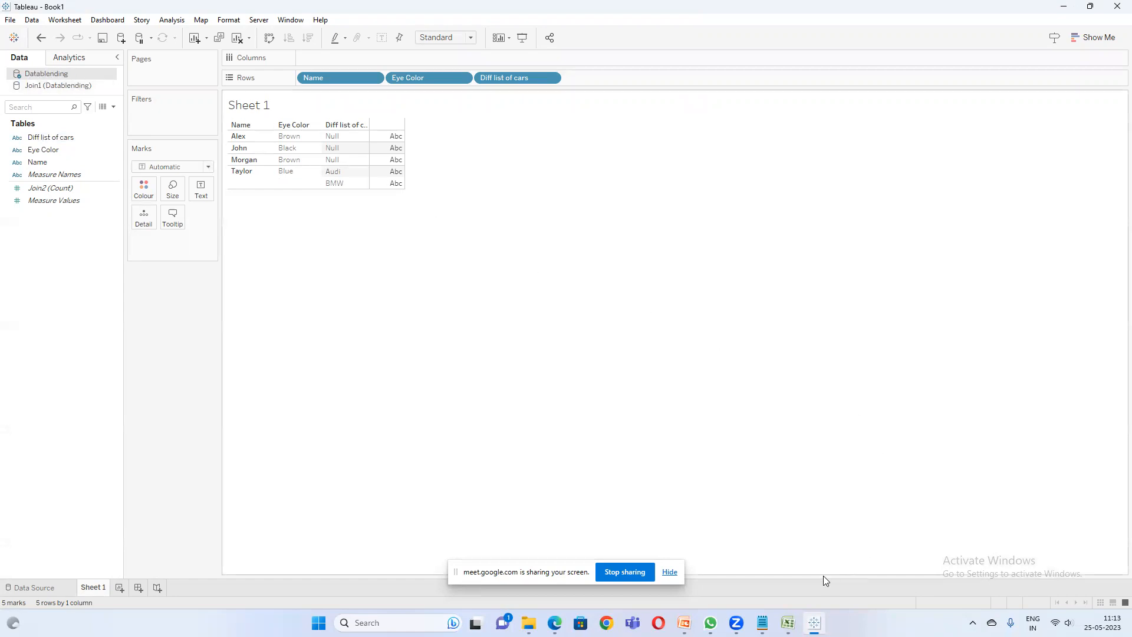
- Switch to the Joins notes in Notepad, add "Primary data source is identified blue tick mark", and return to Tableau
left_click(762, 622)
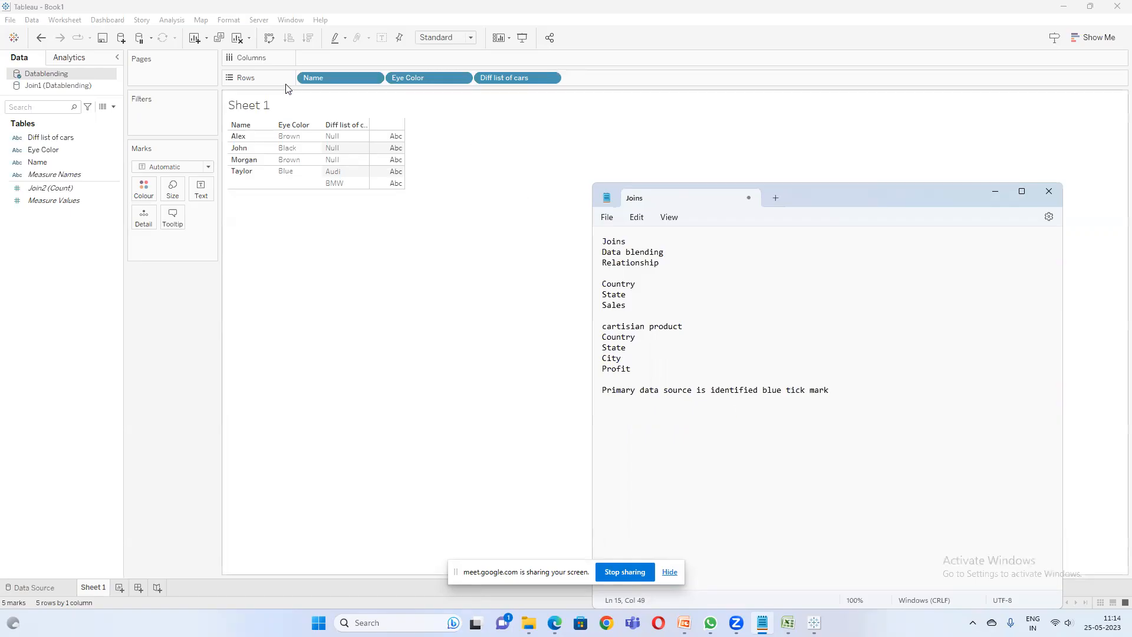
left_click(157, 317)
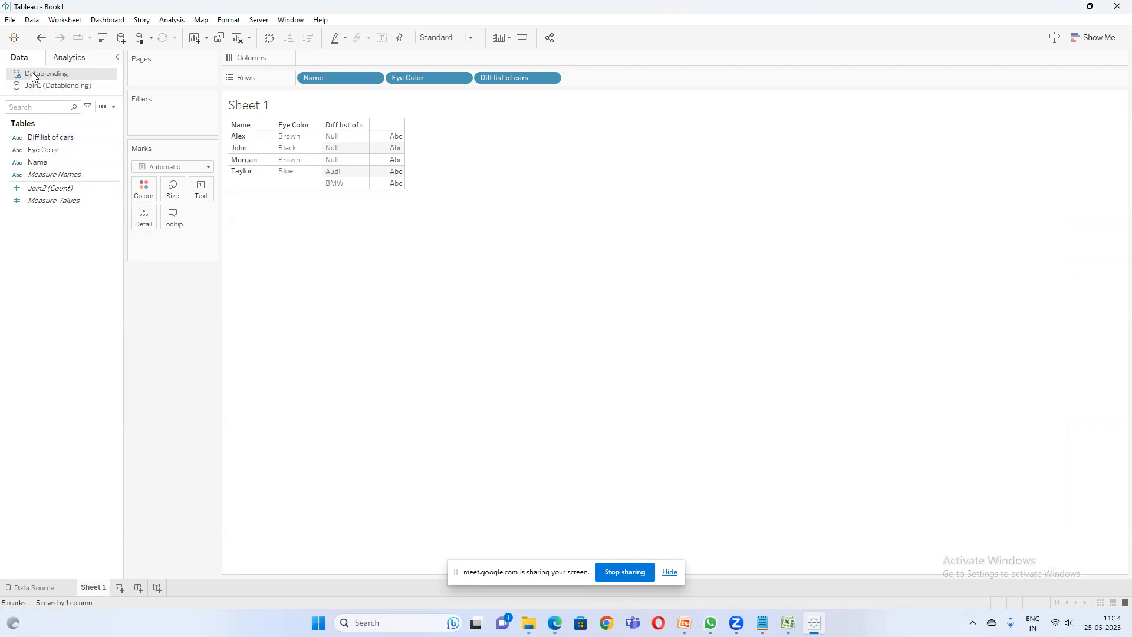
- Unlink the Name field in the Join1 (Datablending) source and add # of Siblings as the table's values
left_click(86, 88)
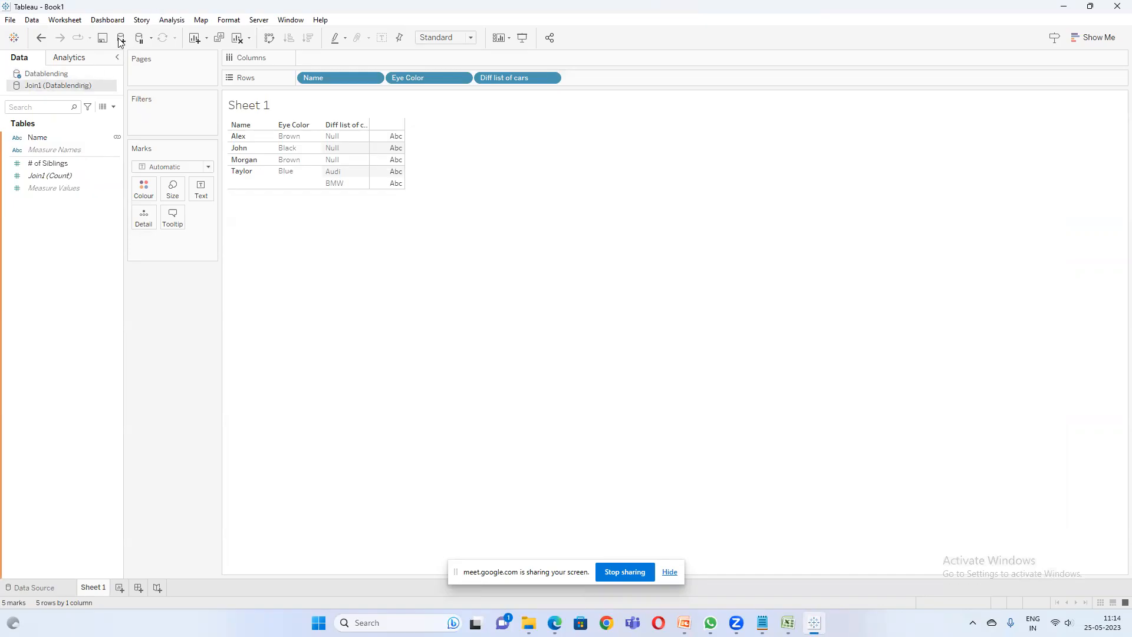
left_click(116, 137)
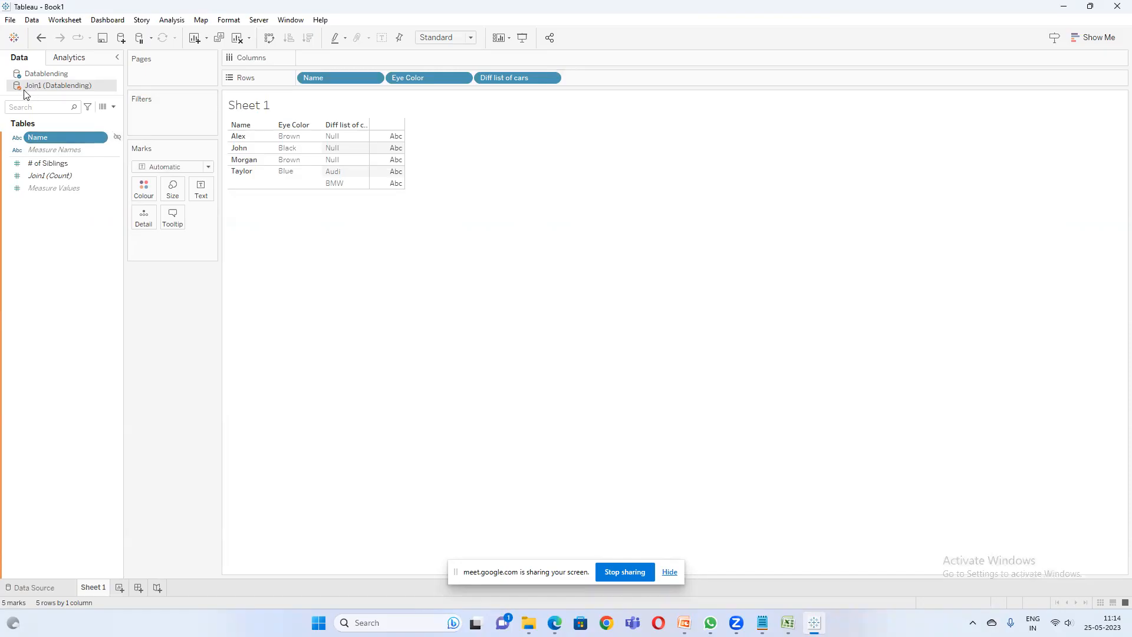
left_click(59, 165)
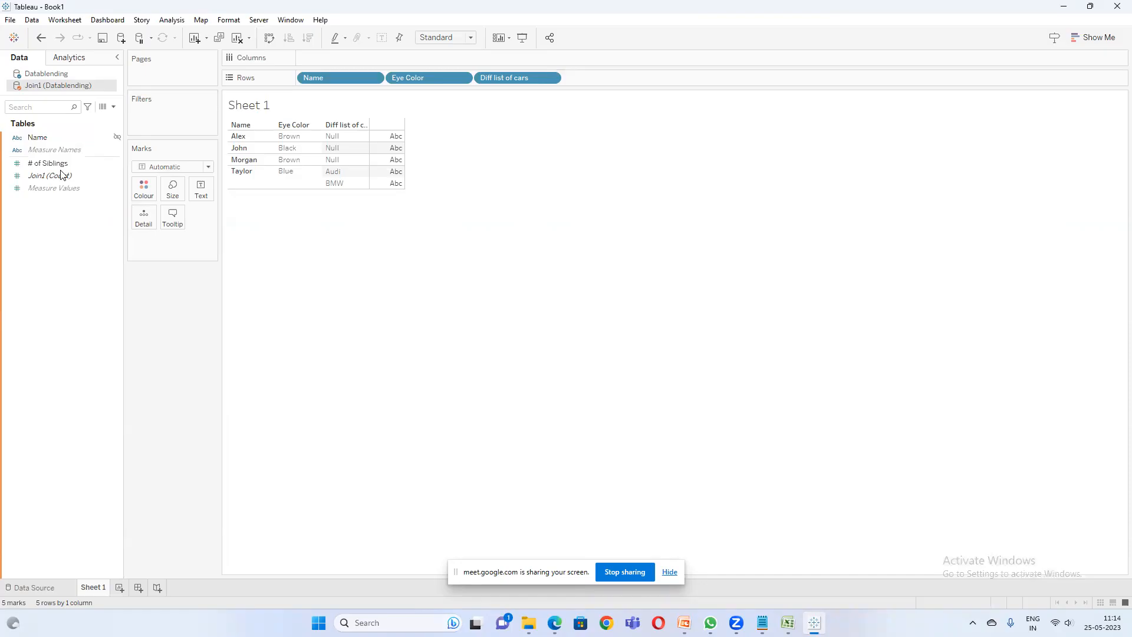
left_click_drag(59, 164, 387, 159)
left_click(575, 324)
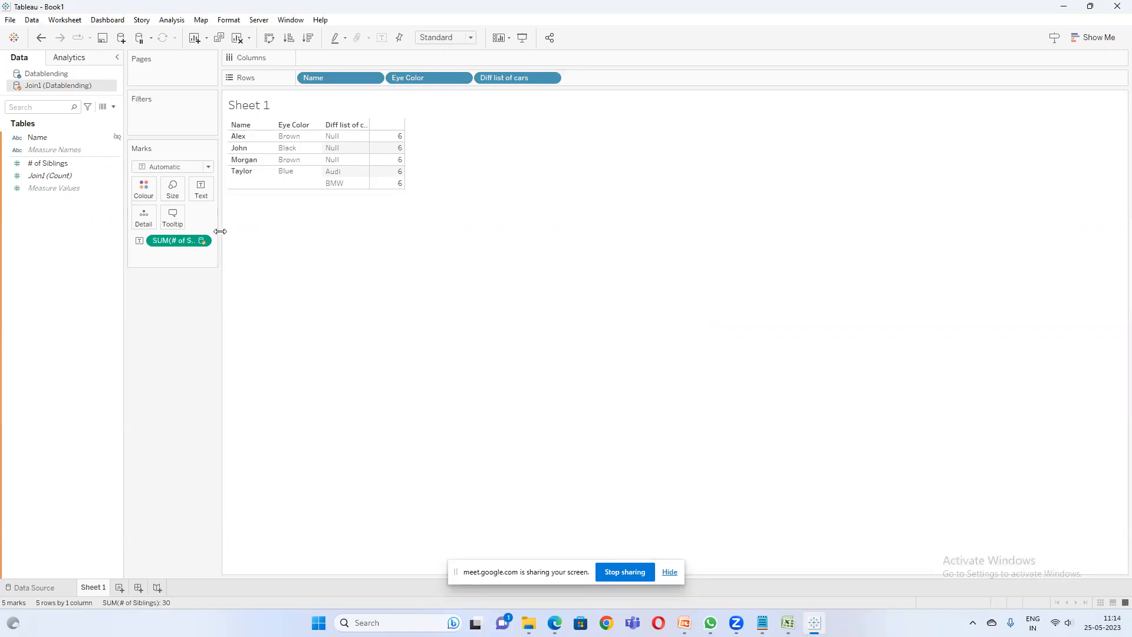
left_click_drag(219, 231, 273, 231)
- Link the two data sources on Name again and remove Diff list of cars from Rows
left_click(118, 138)
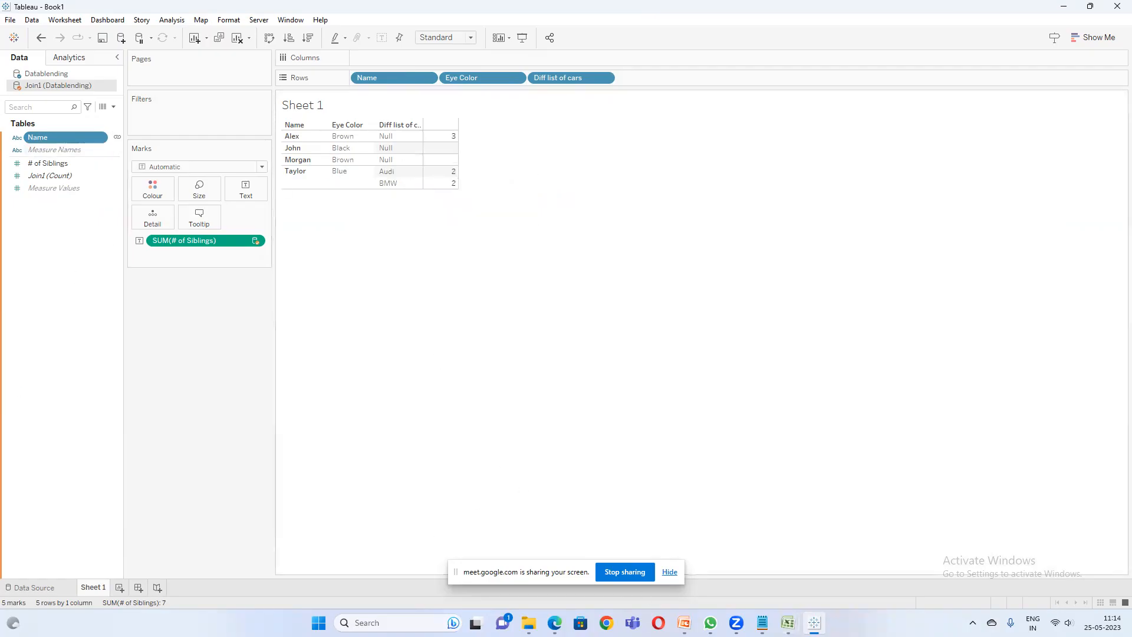
mouse_move(788, 622)
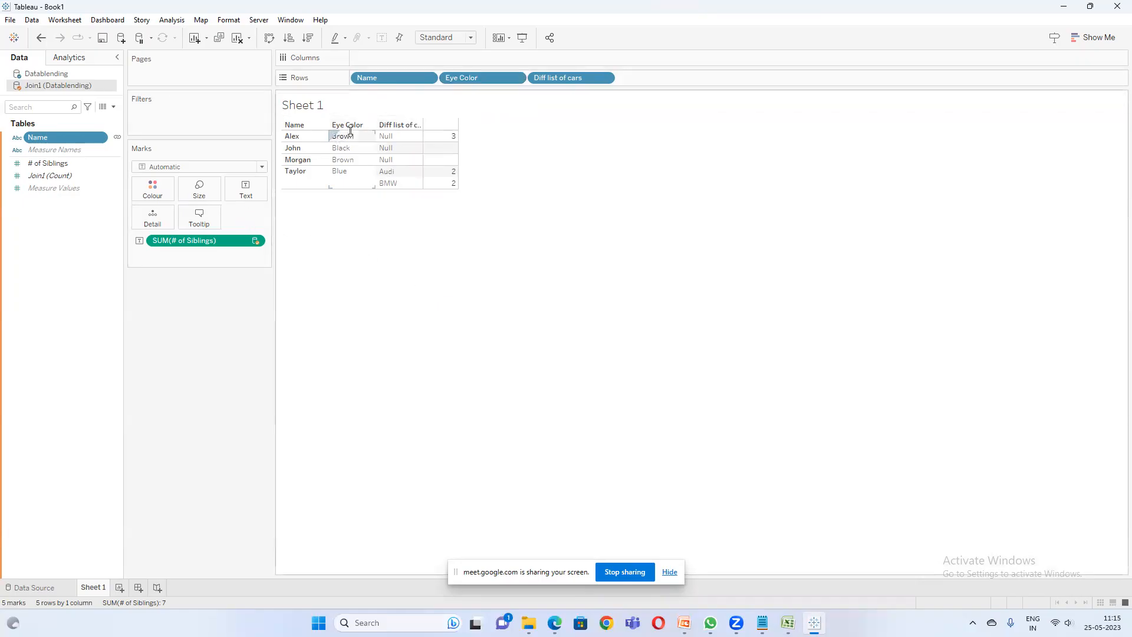
left_click_drag(567, 77, 616, 193)
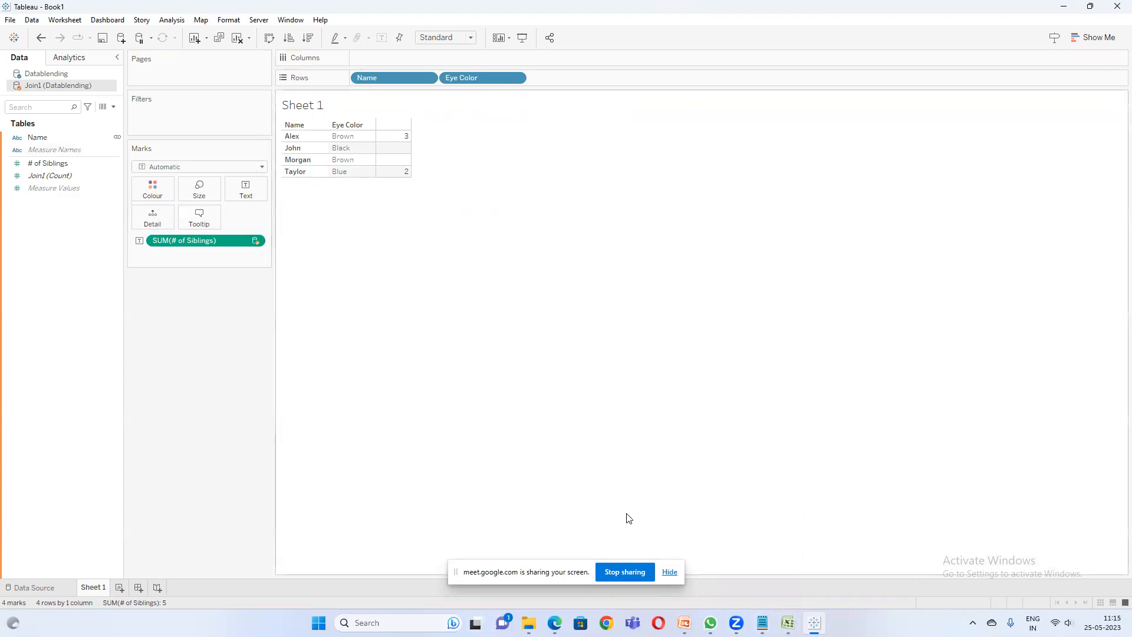
- Switch to the Datablending workbook in Excel to check the # of Siblings values on the Join1 sheet, and return to Tableau
mouse_move(683, 623)
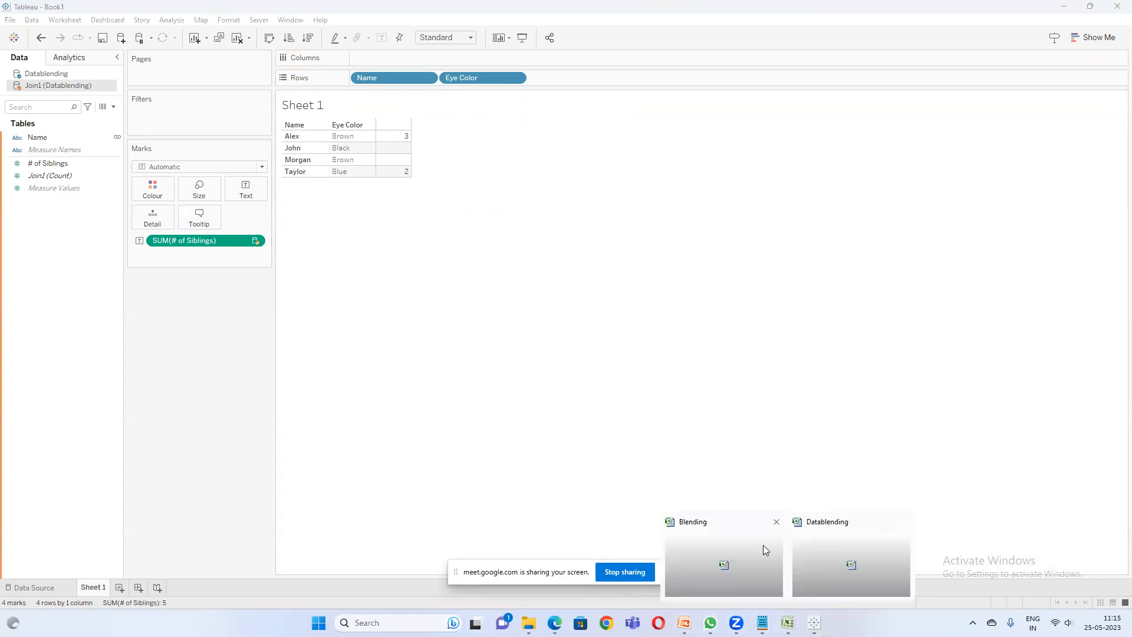
left_click(842, 550)
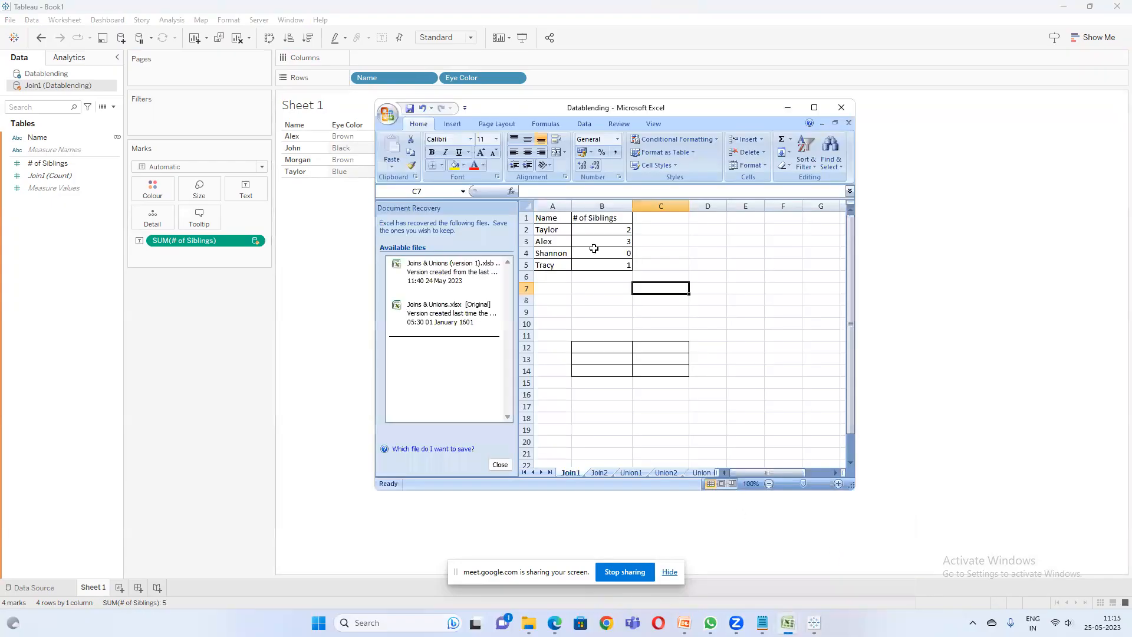
left_click(583, 228)
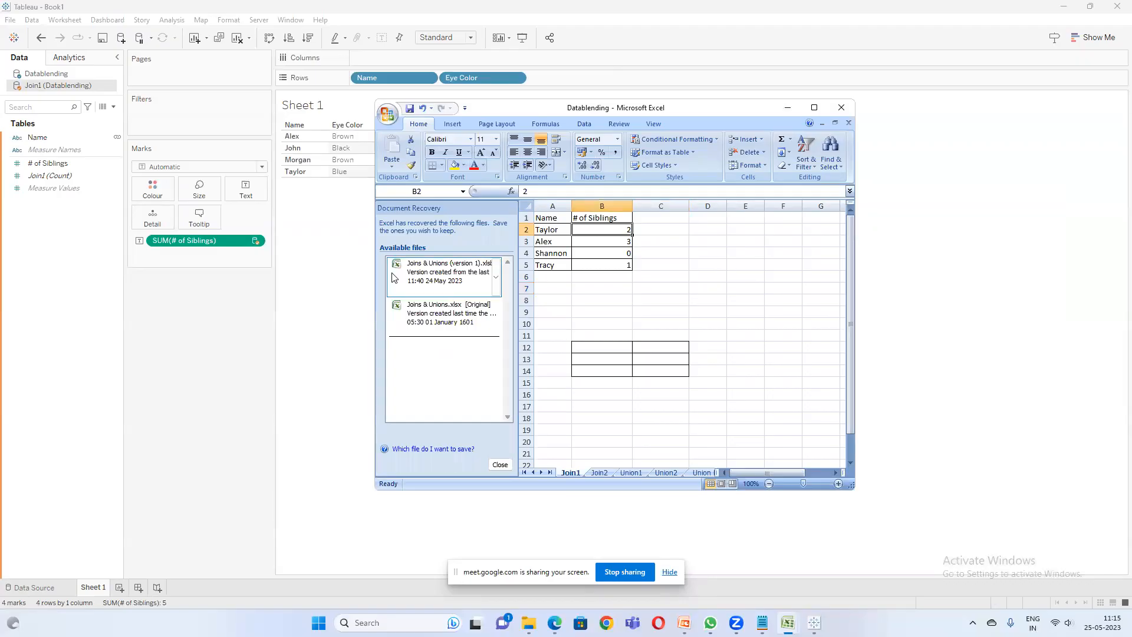
left_click(322, 272)
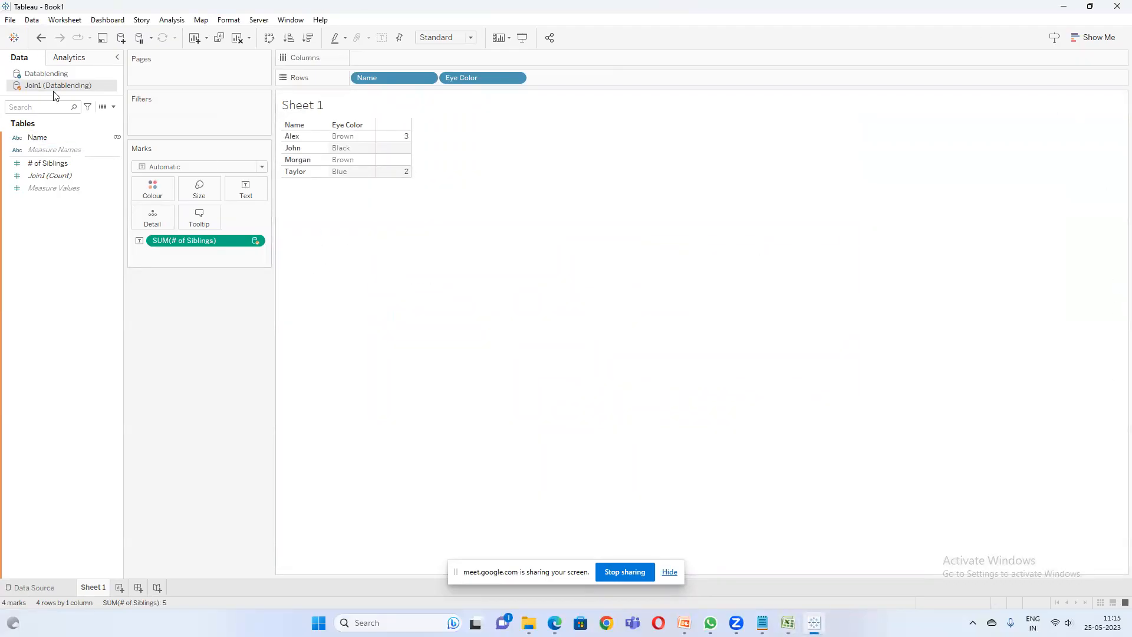
- Add Diff list of cars from the Datablending source to Rows to compare the sibling values, and remove it again
left_click(54, 73)
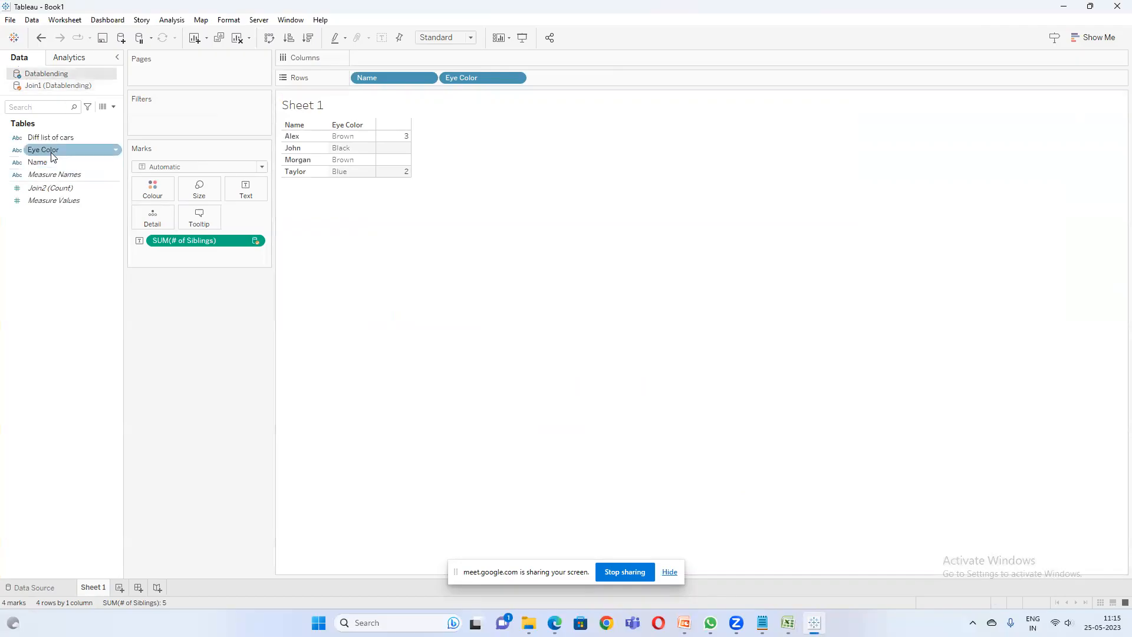
double_click(93, 139)
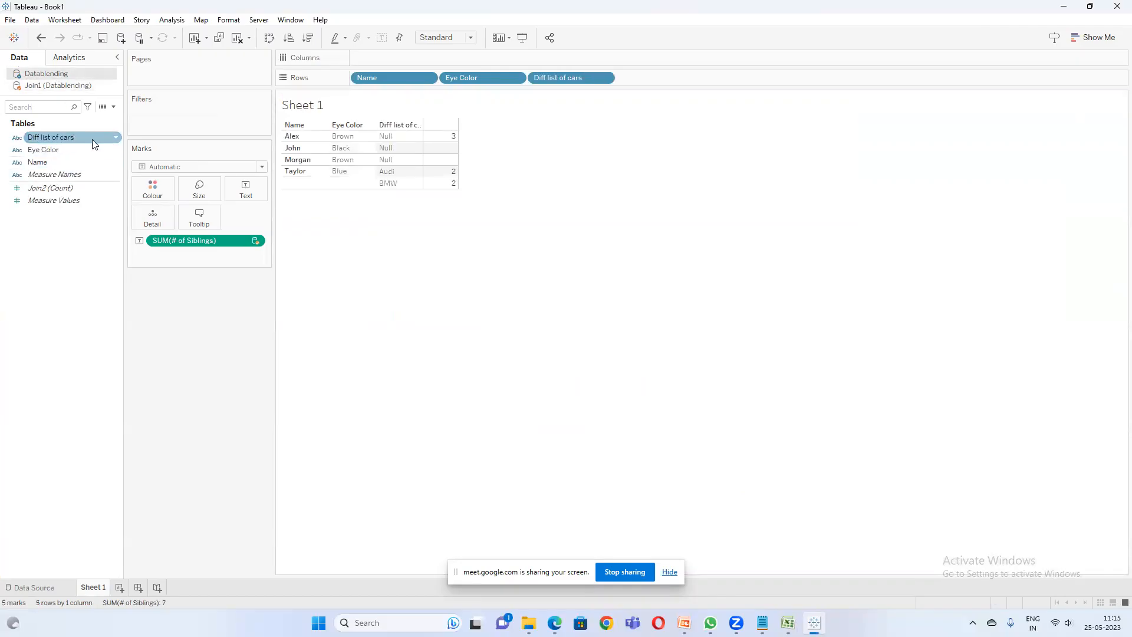
mouse_move(452, 184)
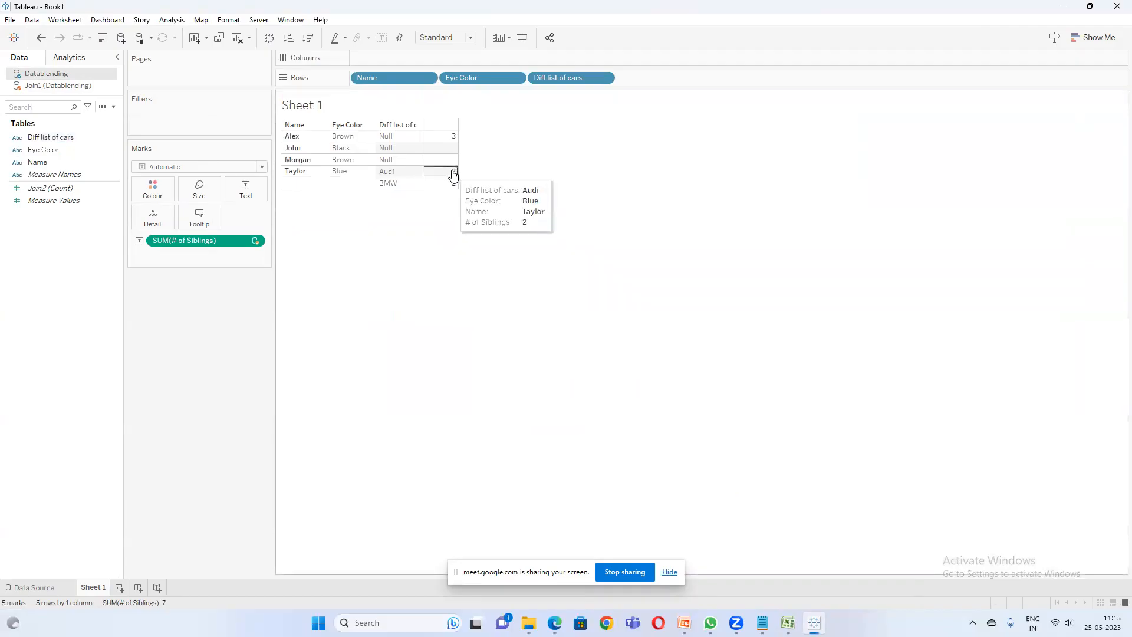
left_click_drag(561, 76, 589, 192)
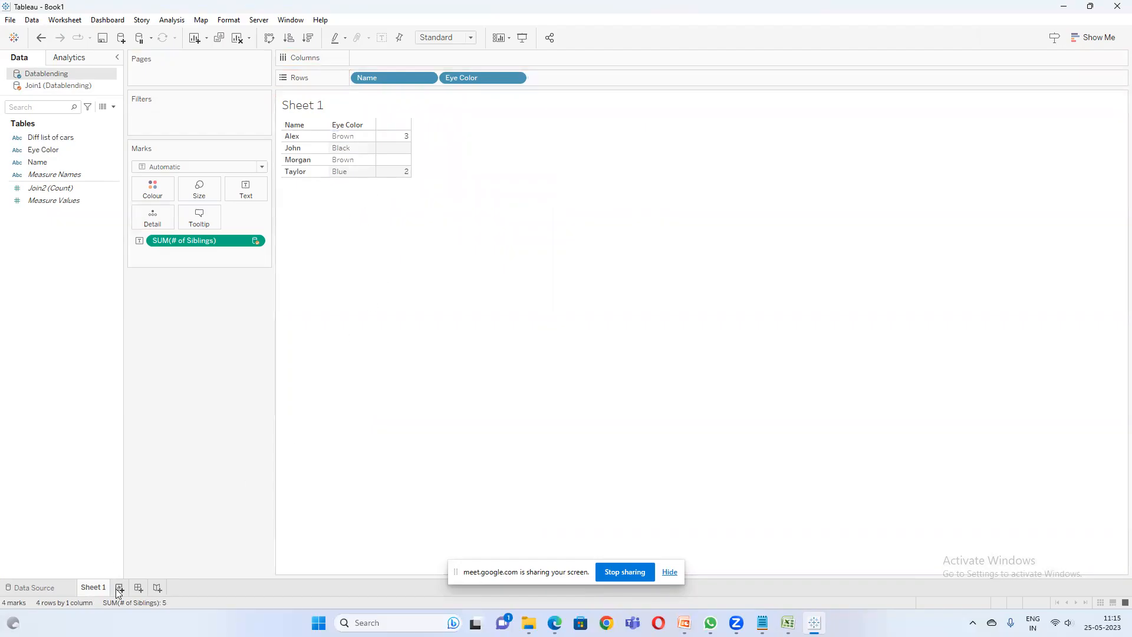
- Rename Sheet 1 as "Data blending"
double_click(94, 588)
type("Data blending")
key("Return")
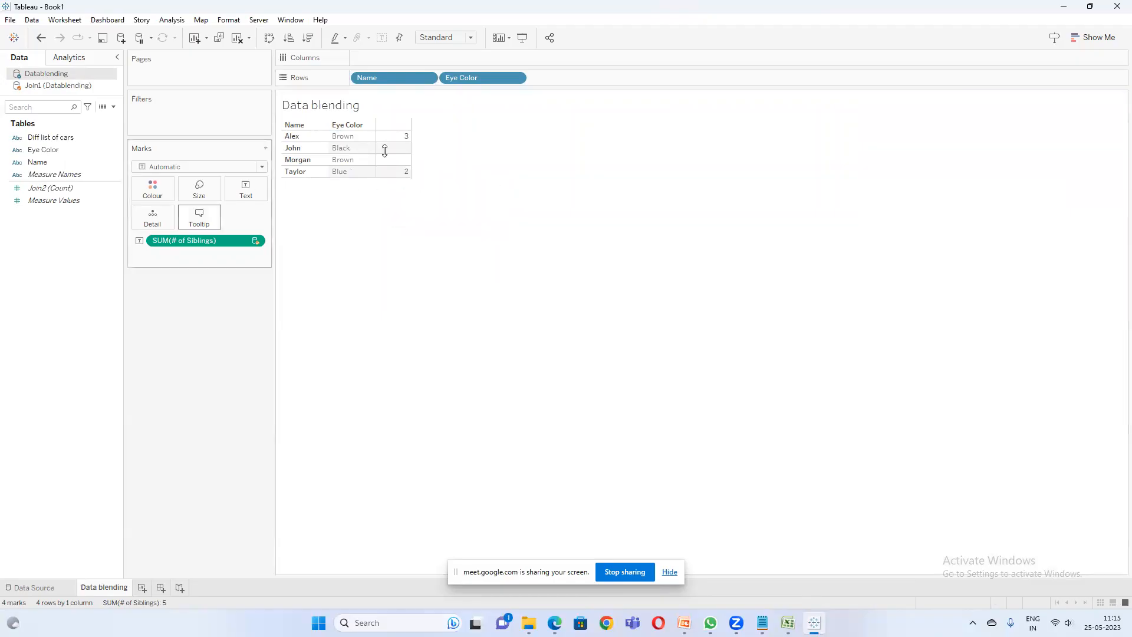
- Move SUM(# of Siblings) from the text mark to Rows after Eye Color and convert it to discrete
left_click_drag(190, 248, 607, 82)
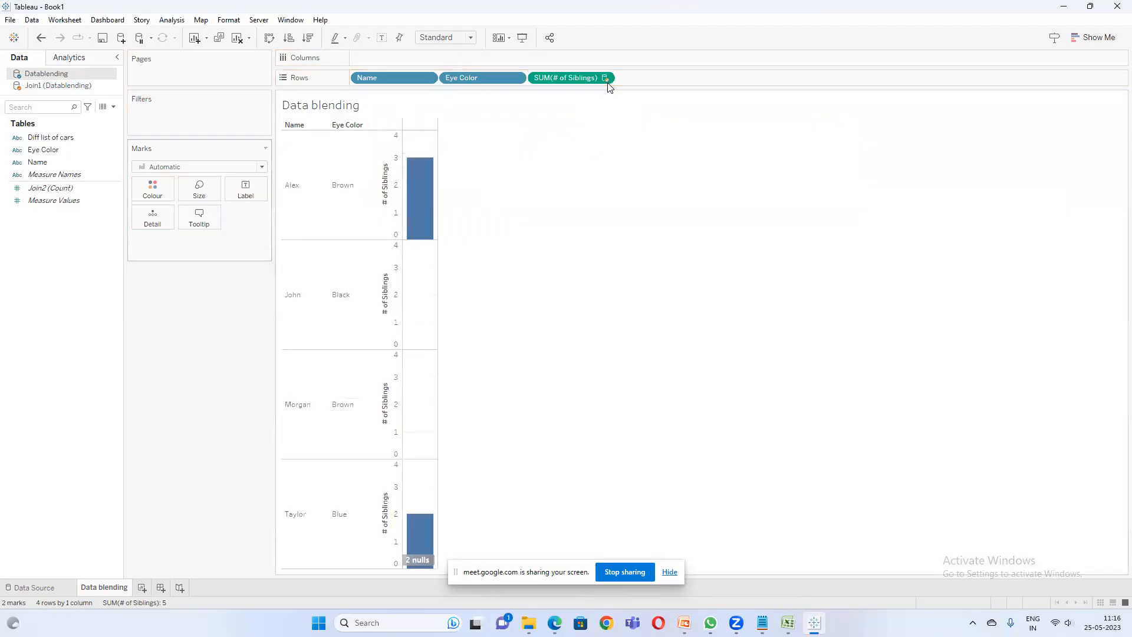
right_click(578, 77)
left_click(616, 208)
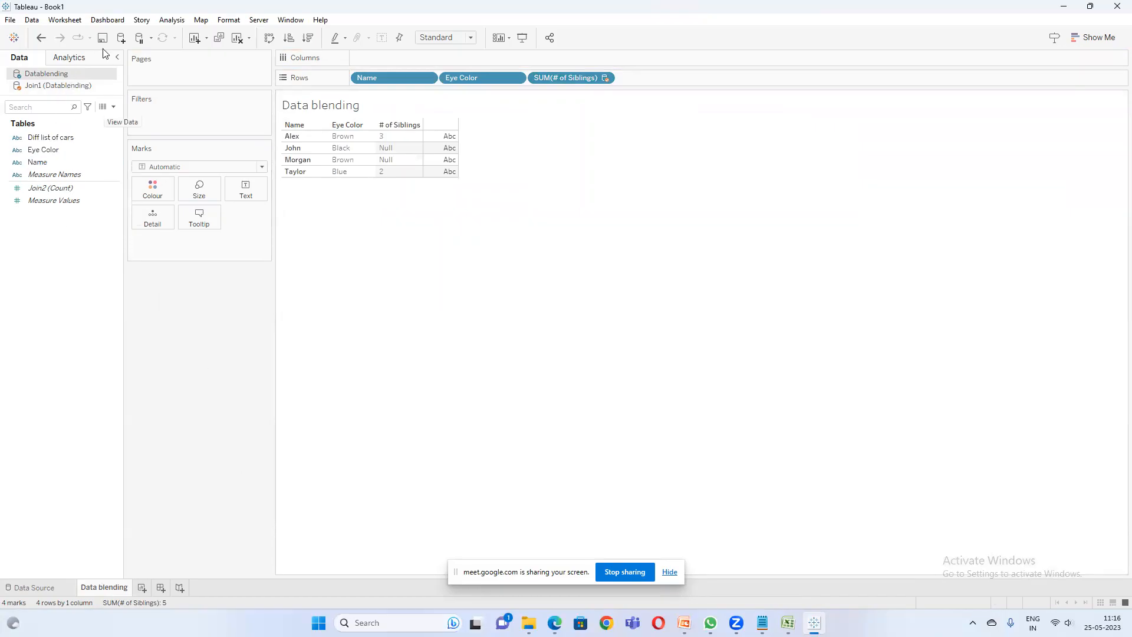
- Connect to the Datablending Excel workbook on the Desktop again as a new data source
left_click(122, 38)
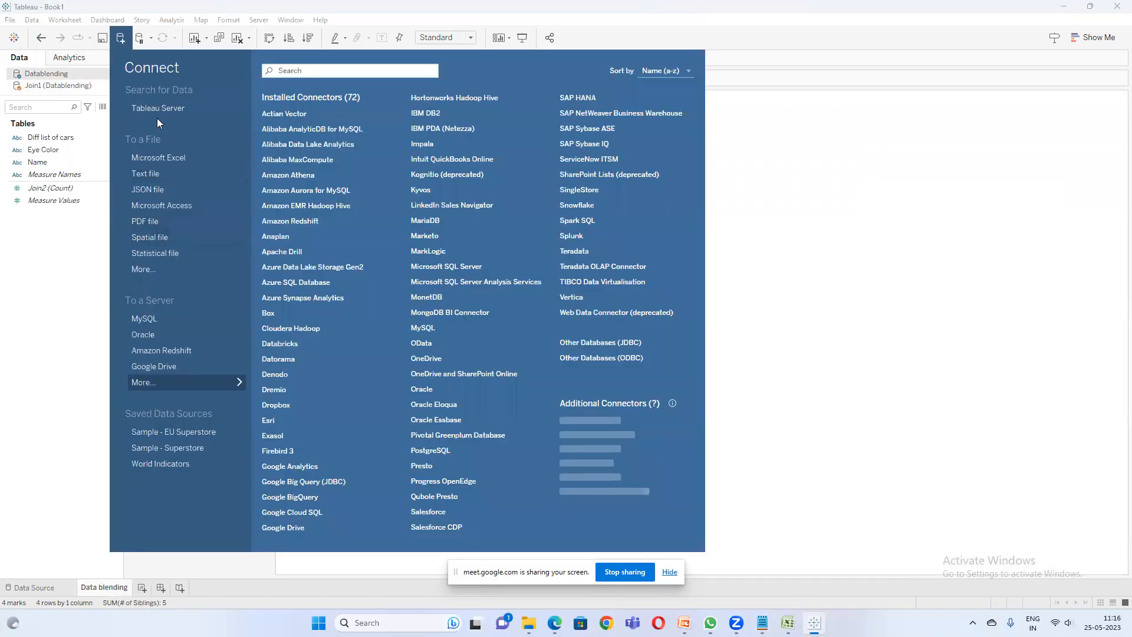
left_click(174, 158)
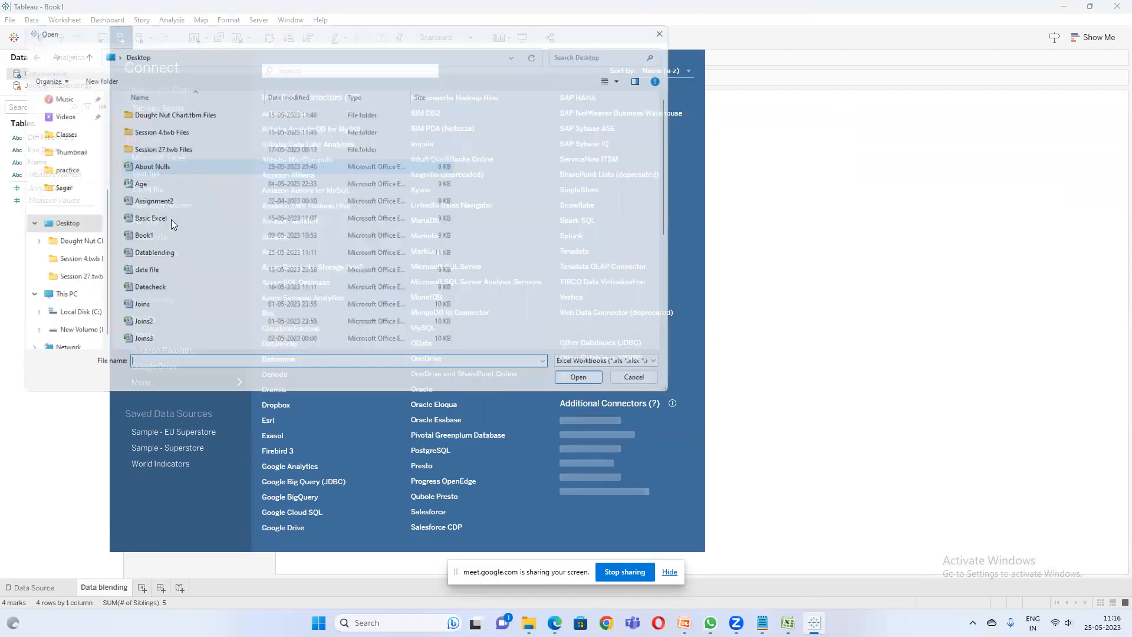
scroll(152, 282, "down", 2)
scroll(156, 288, "up", 5)
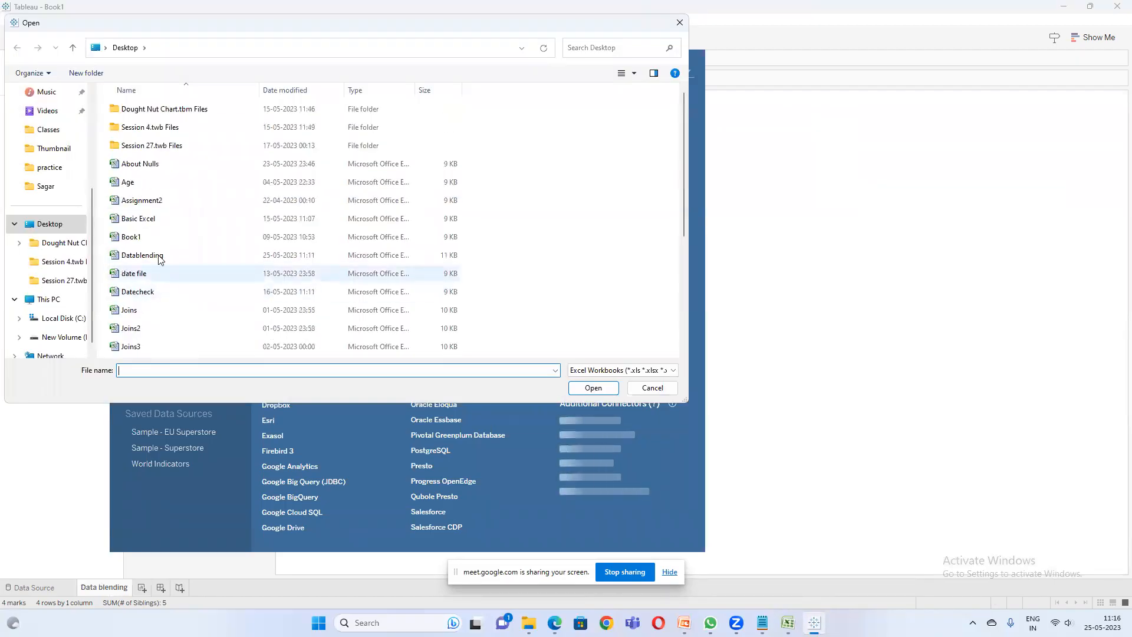
double_click(161, 258)
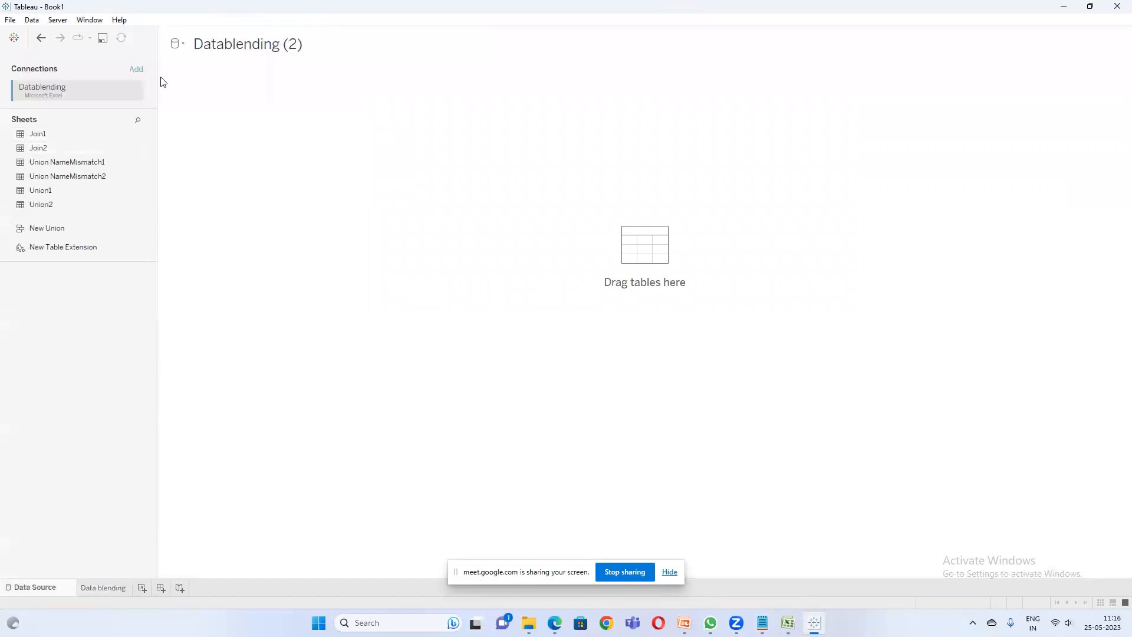
left_click_drag(46, 140, 302, 140)
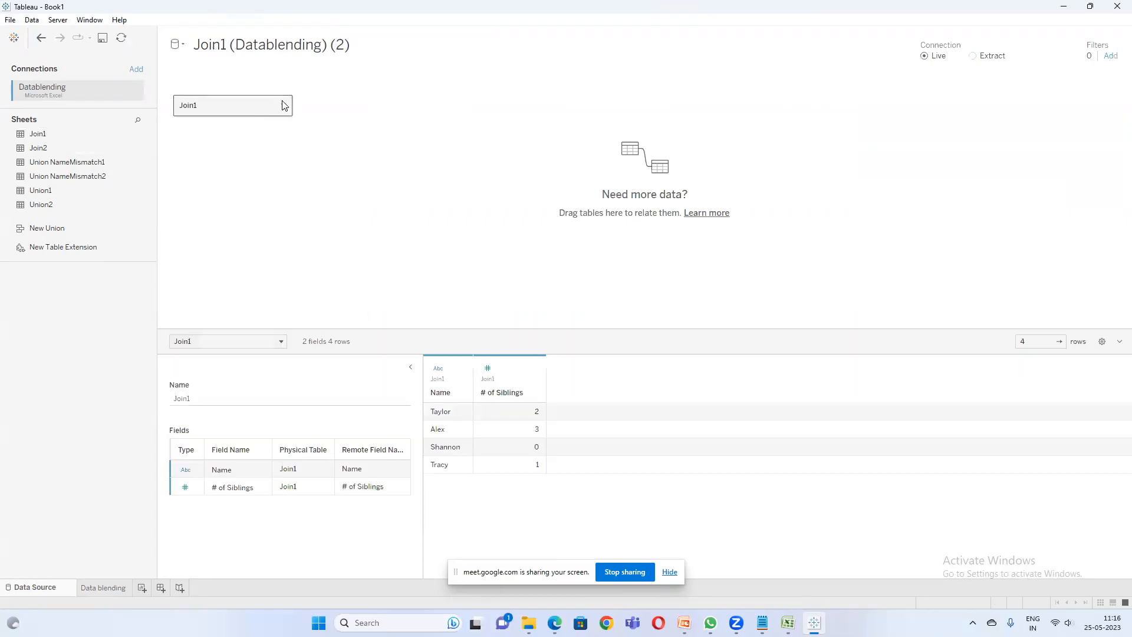
left_click(283, 109)
left_click(319, 141)
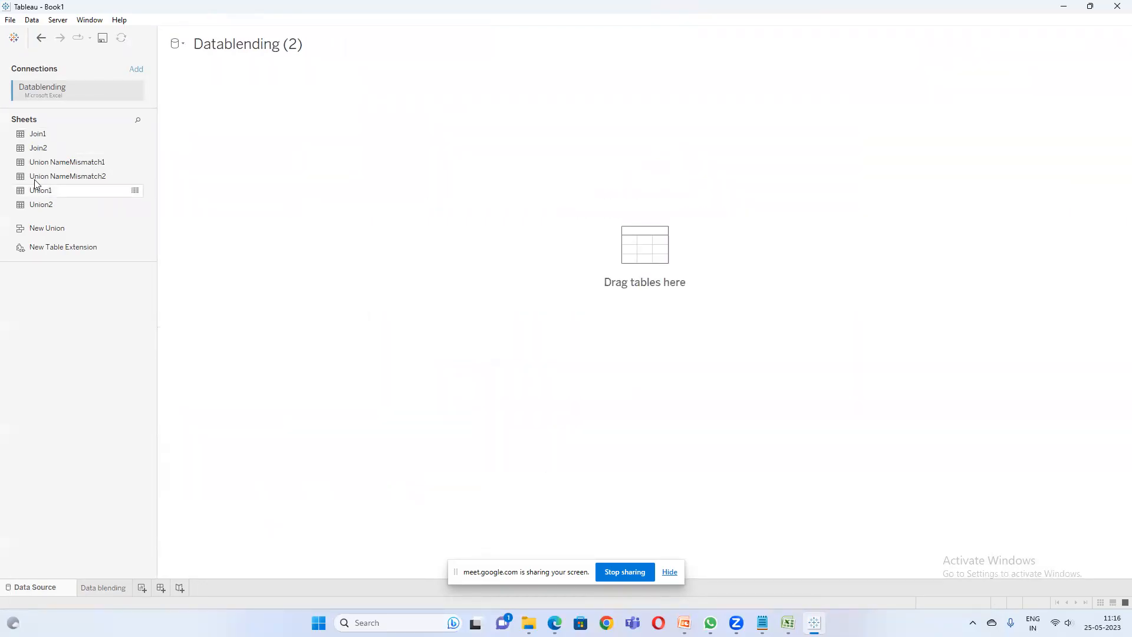
- Add Join2 to the new data source and left join it with Join1 on Name at the physical layer
left_click_drag(54, 152, 260, 140)
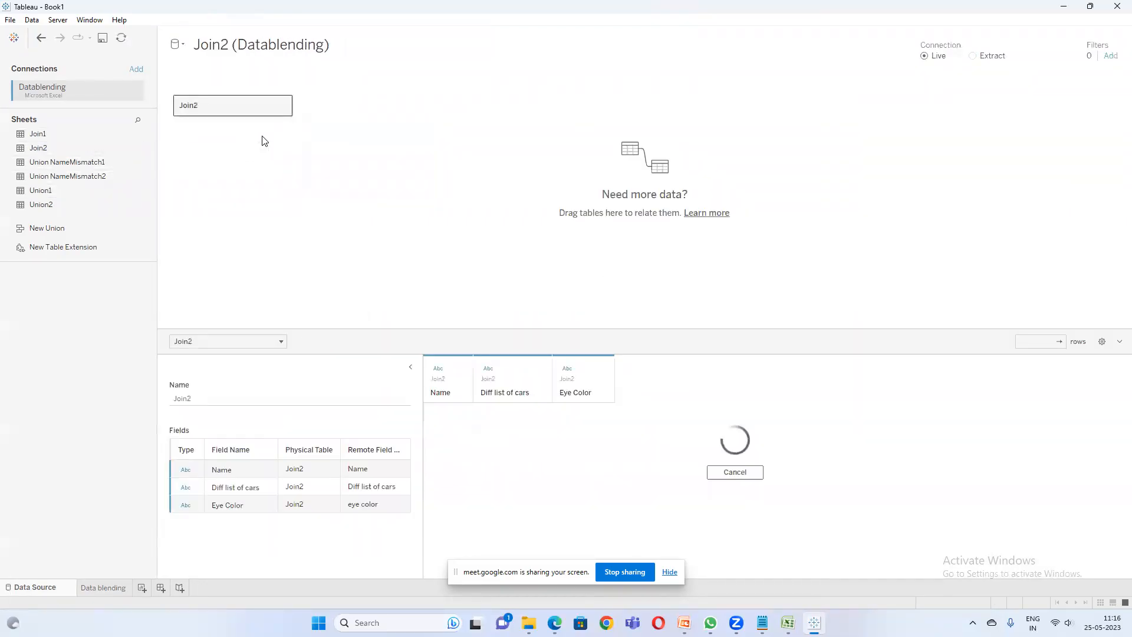
double_click(227, 115)
left_click_drag(121, 134, 359, 119)
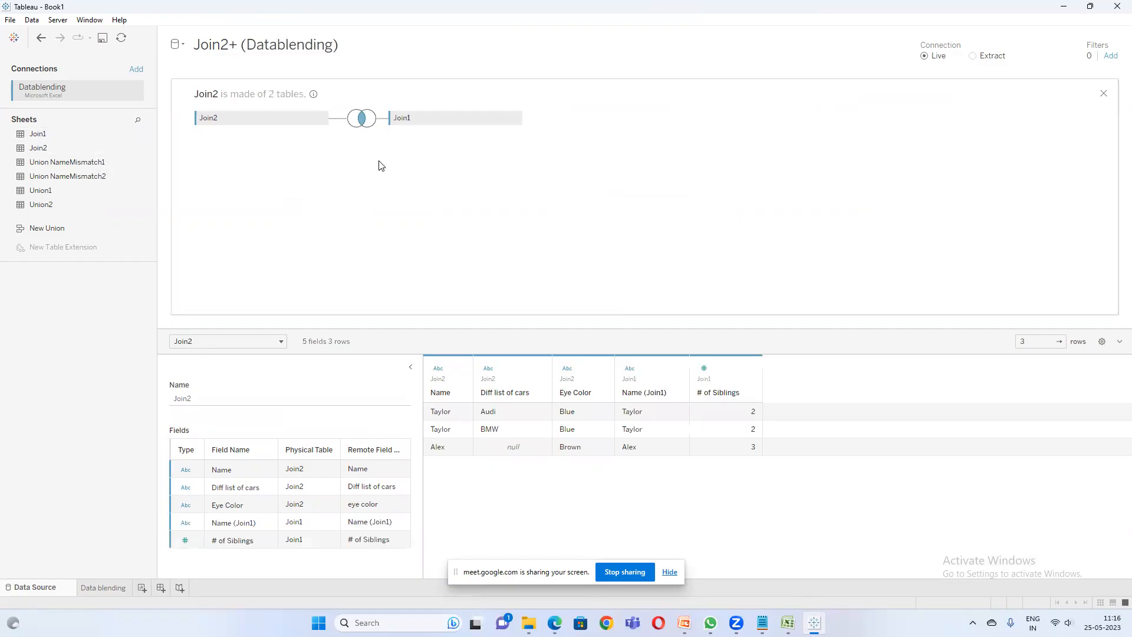
left_click(362, 118)
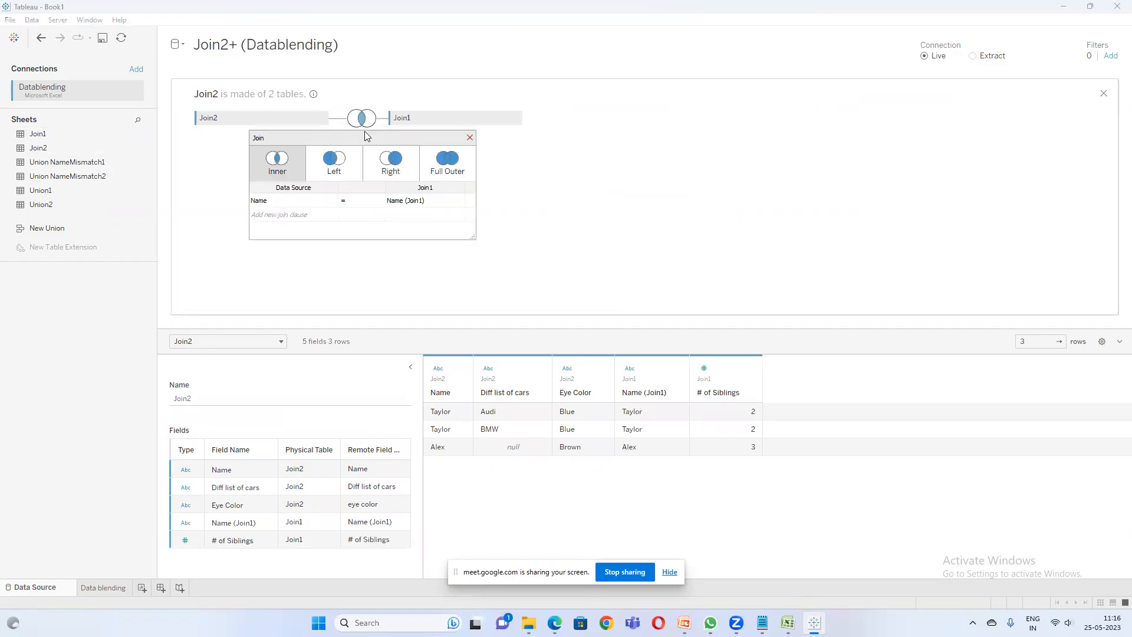
left_click(331, 163)
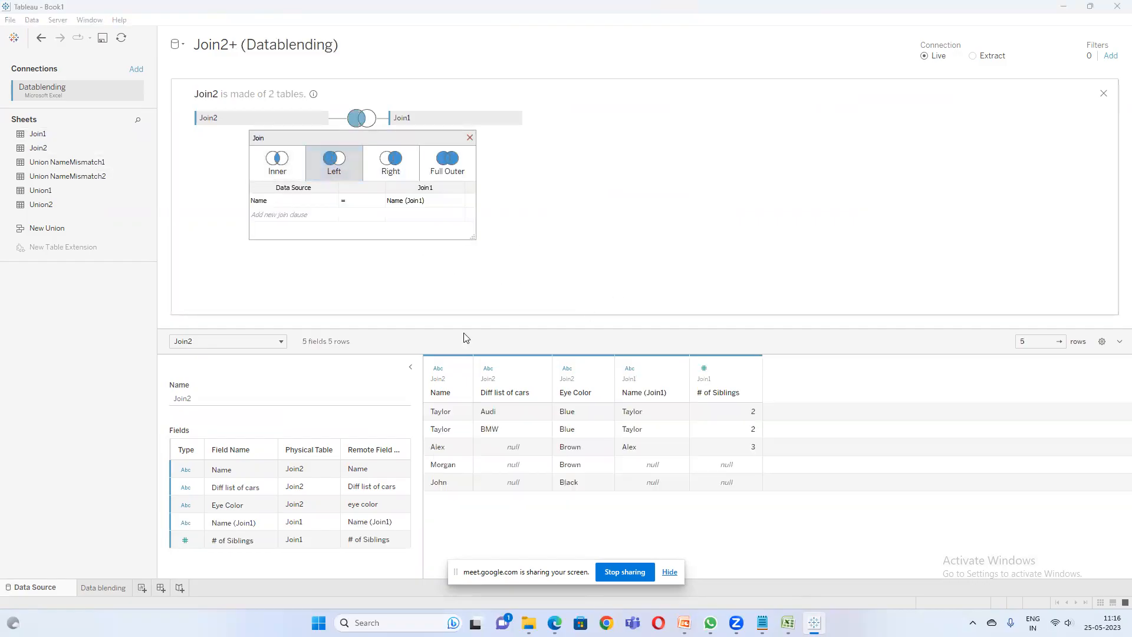
- Add a new worksheet, check the Data blending sheet for reference, and return to Sheet 2
left_click(141, 588)
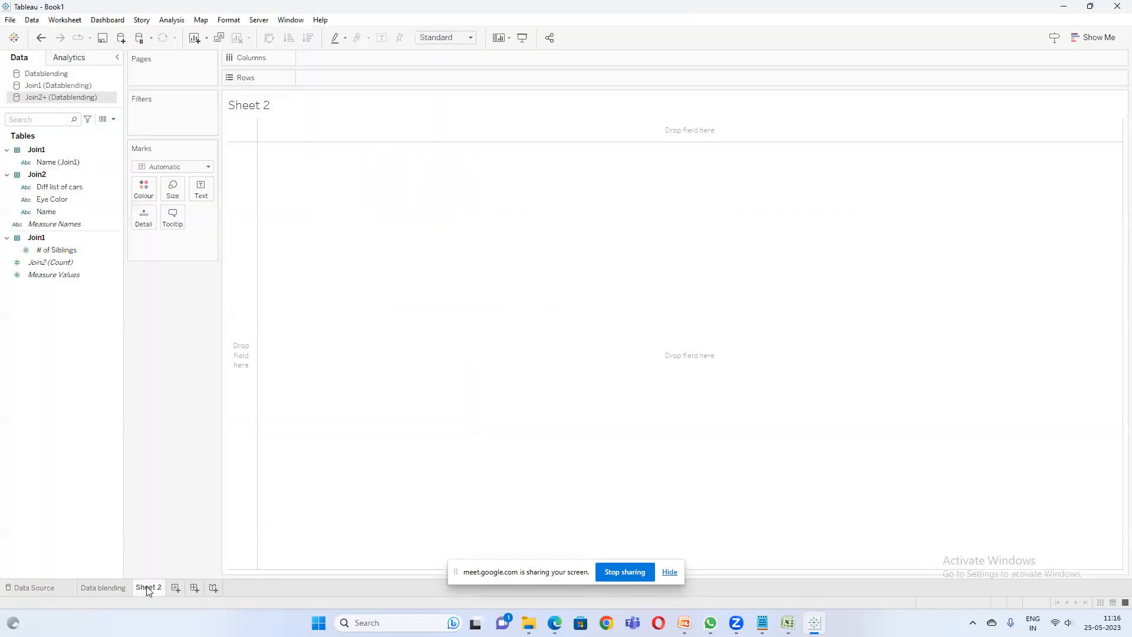
left_click(112, 591)
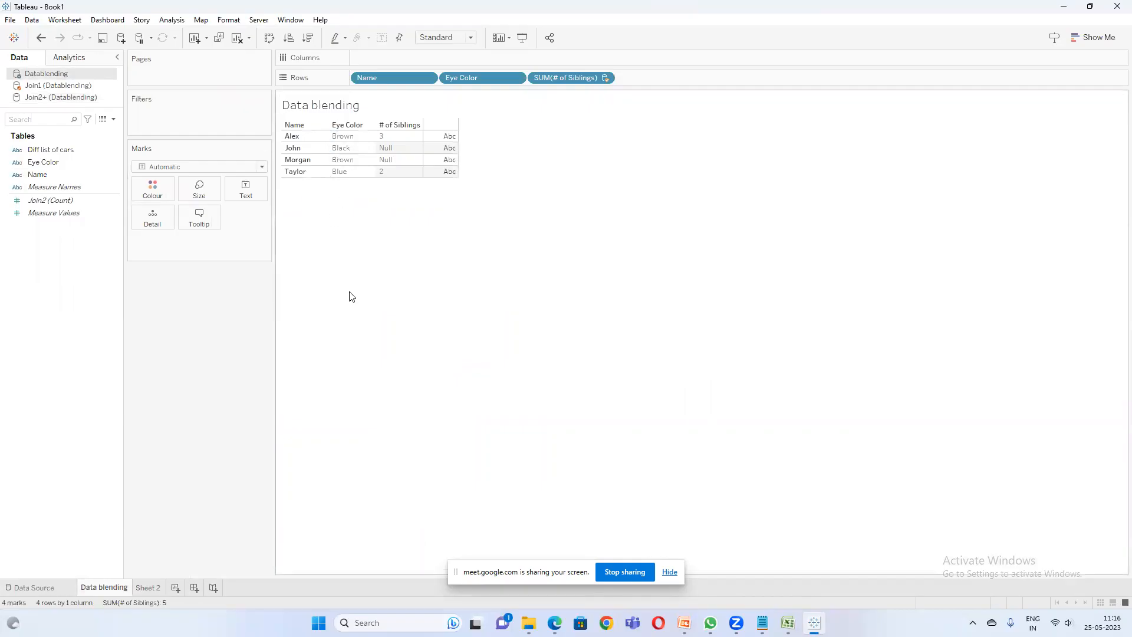
left_click(148, 589)
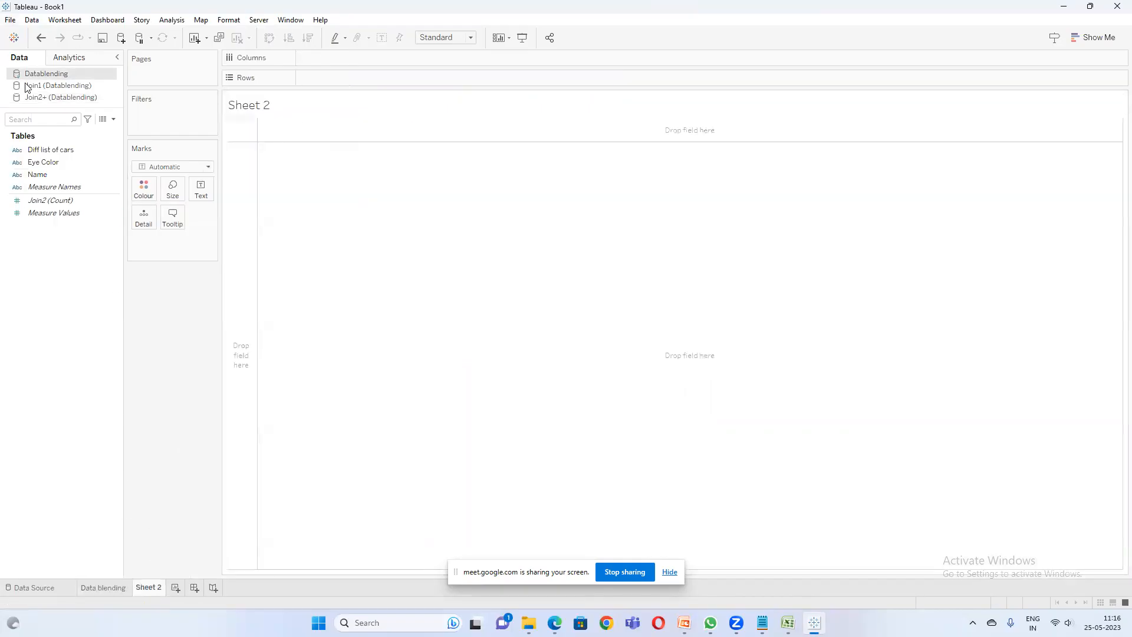
- Put Name and Eye Color from the Datablending source on Sheet 2's Rows and search for the siblings field
left_click(42, 115)
type("na")
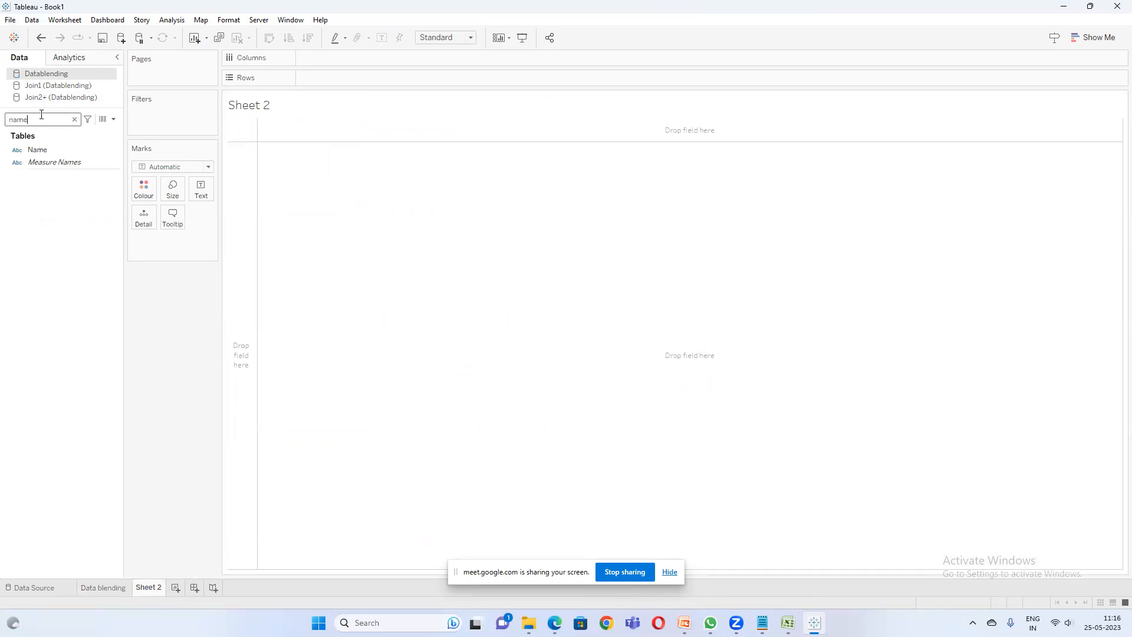
type("me")
left_click_drag(38, 149, 334, 77)
double_click(40, 120)
type("e")
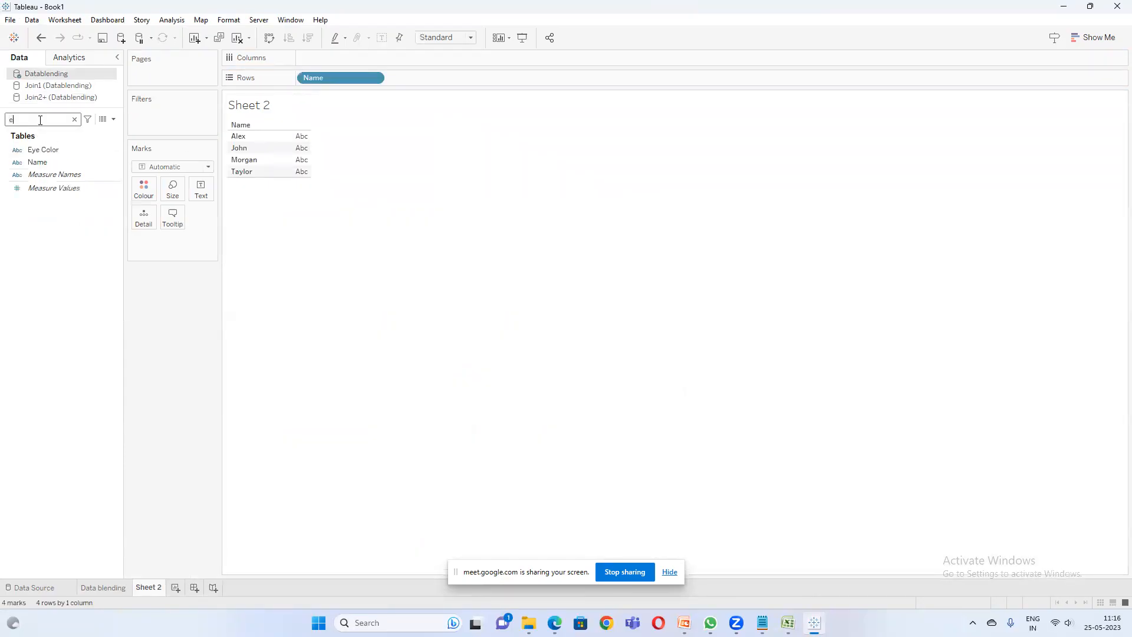
left_click_drag(41, 150, 414, 77)
key("BackSpace")
type("s")
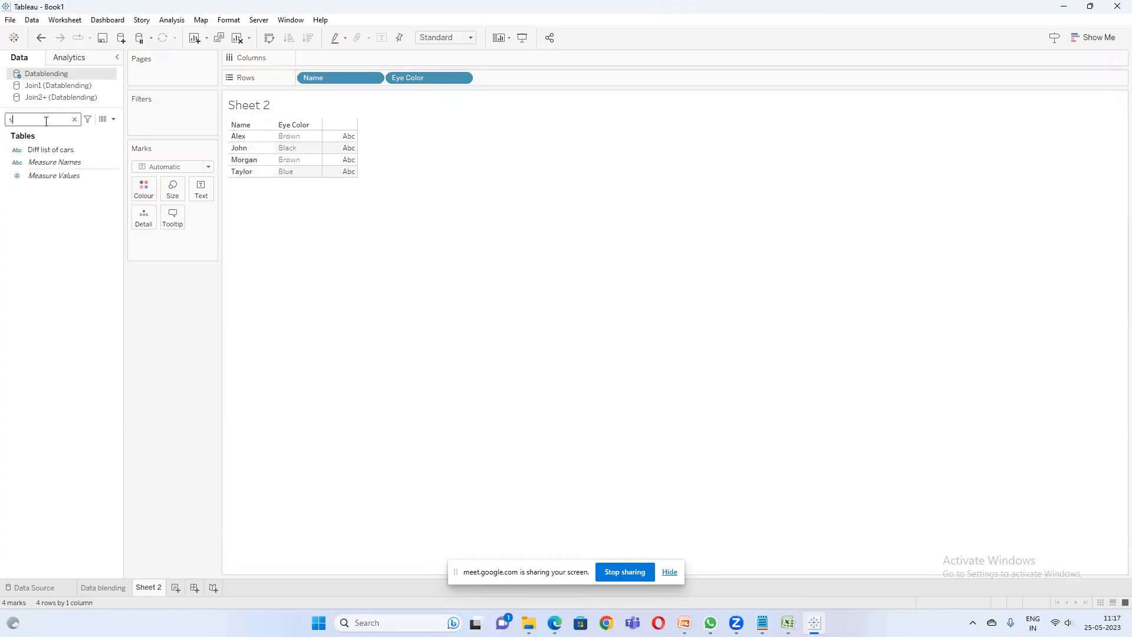
key("BackSpace")
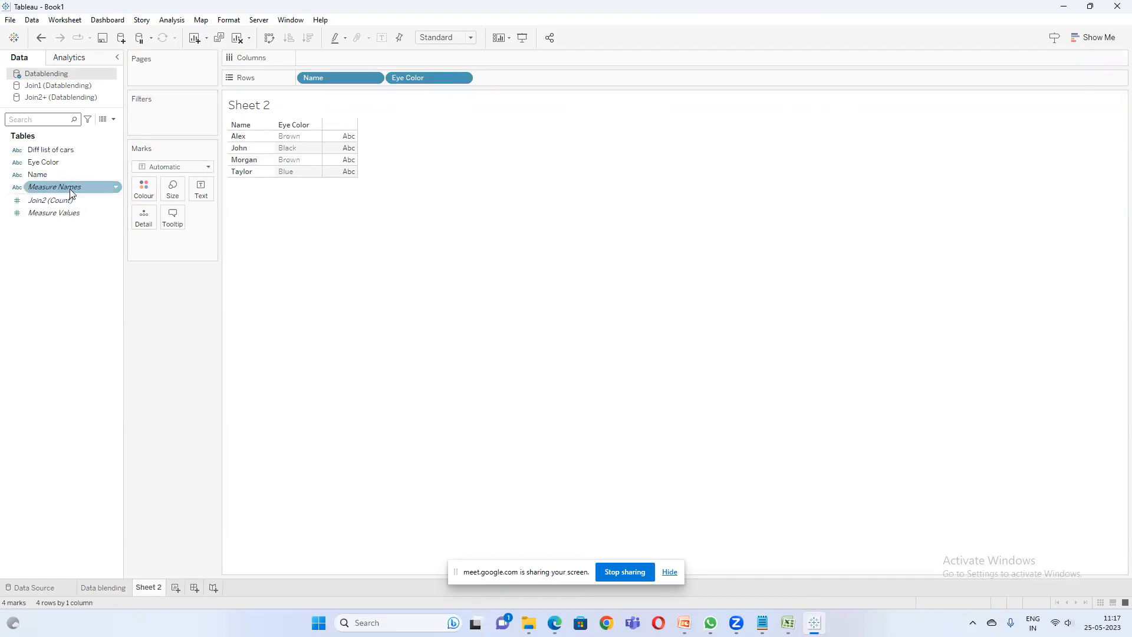
- Open the Datablending data source for editing and inspect which physical tables make up Join2
right_click(52, 73)
left_click(94, 78)
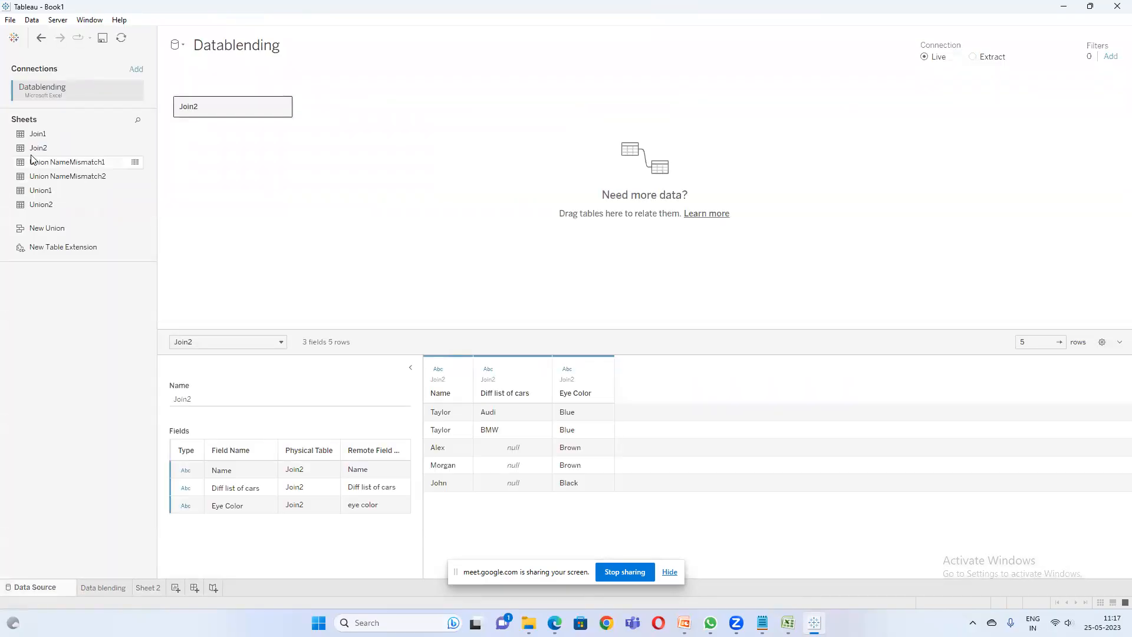
double_click(252, 106)
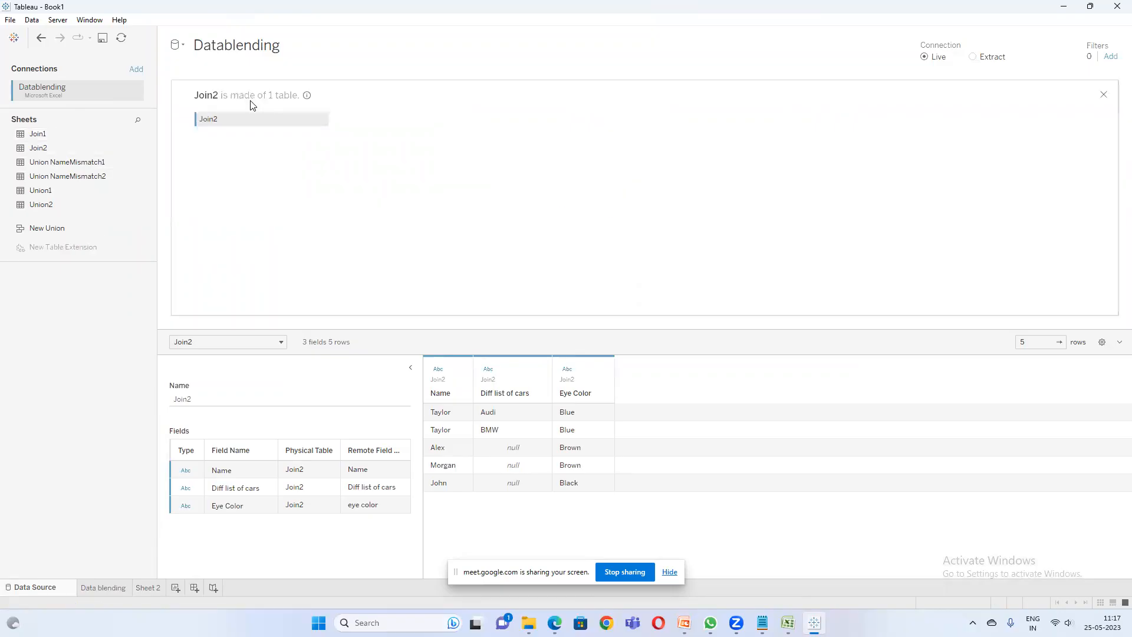
left_click_drag(38, 133, 39, 183)
left_click(1102, 94)
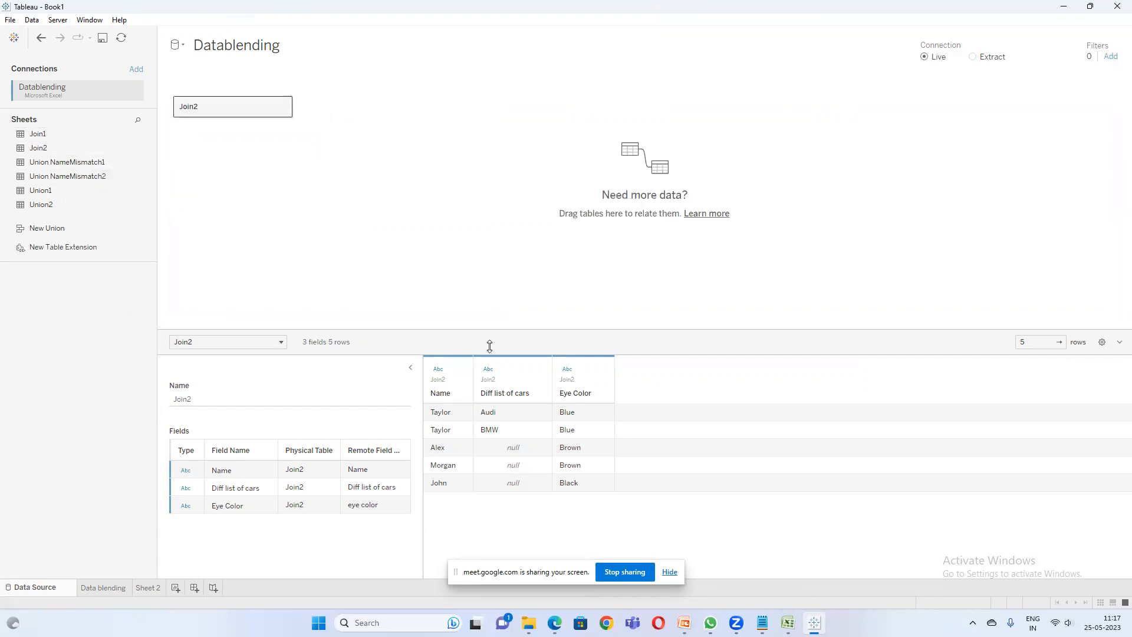
- Review the joined tables and fields of the Join2+ (Datablending) data source and return to Sheet 2
left_click(152, 592)
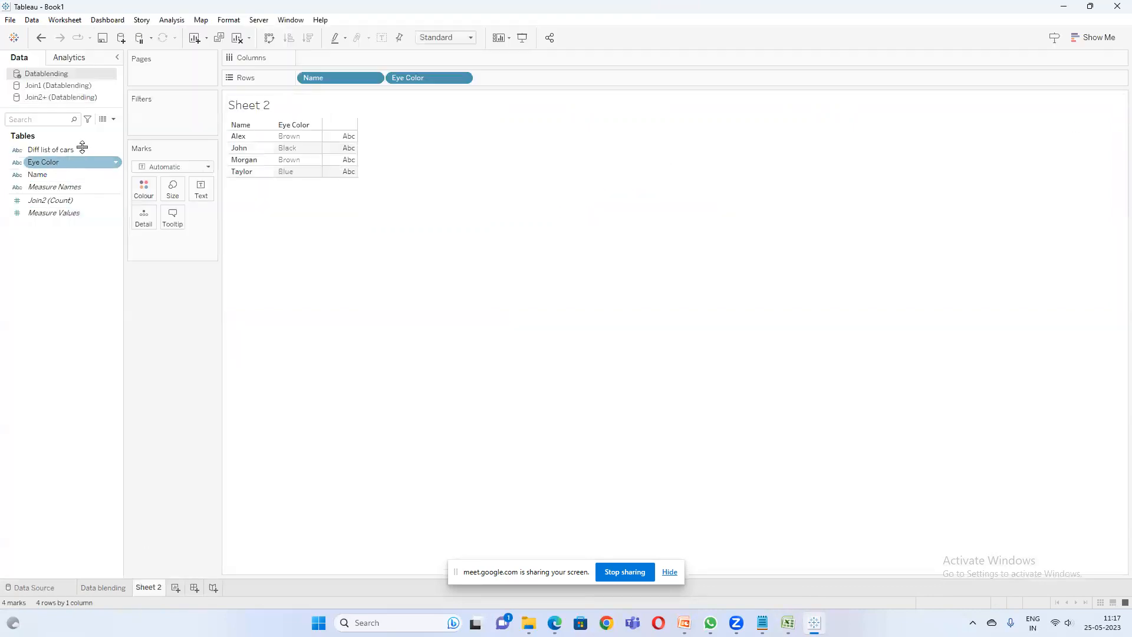
right_click(75, 103)
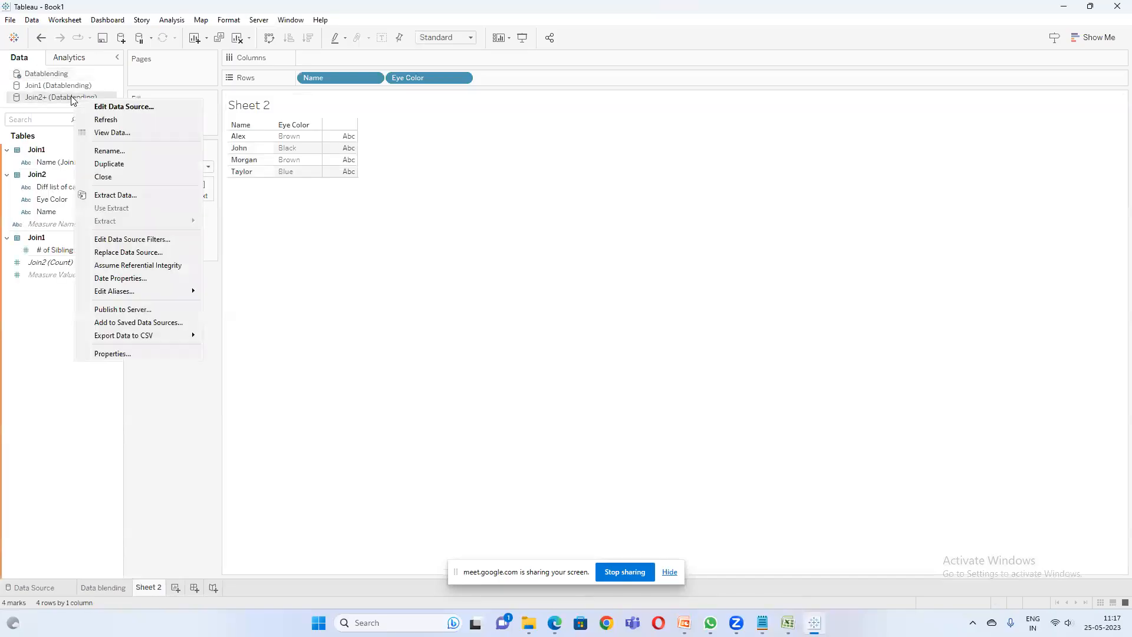
left_click(112, 110)
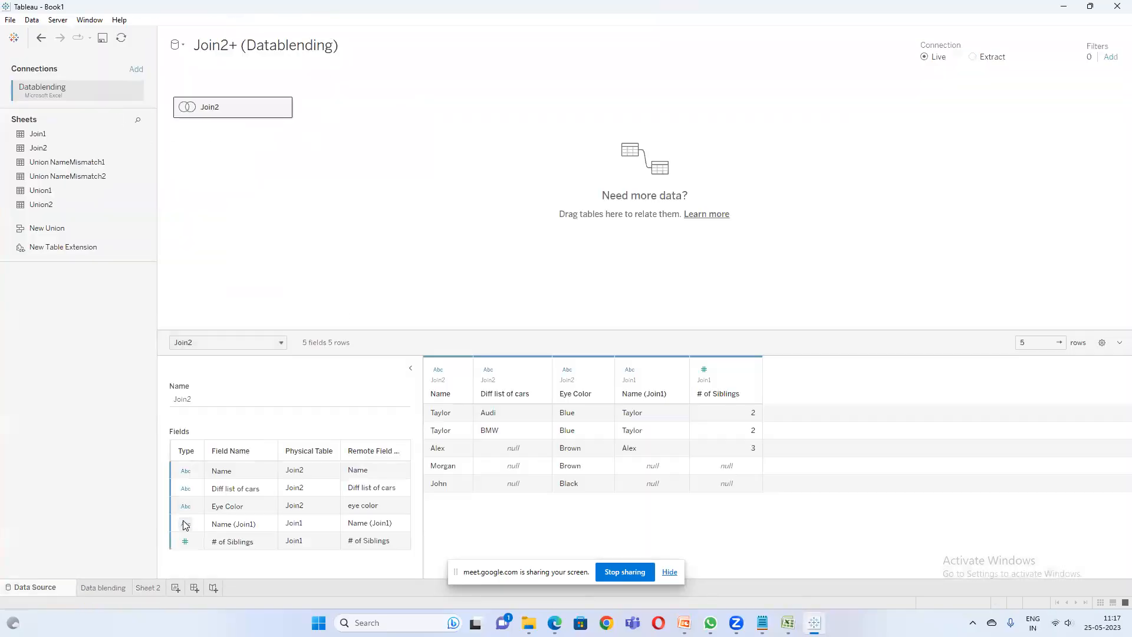
left_click(154, 588)
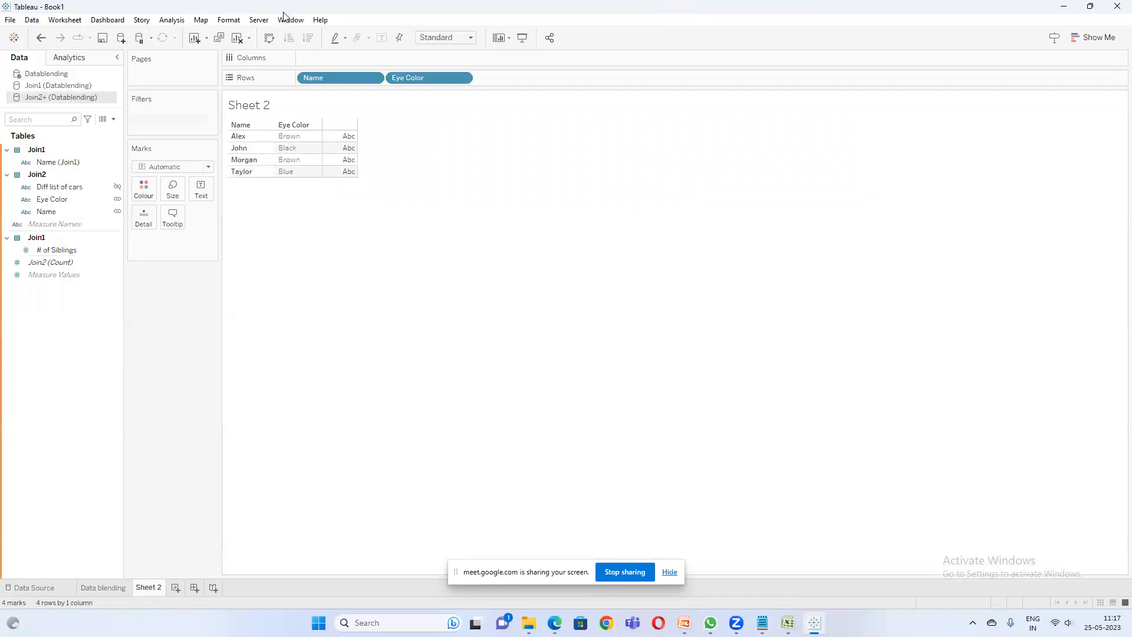
- Clear Sheet 2 and rename the Join2+ (Datablending) data source as "Join"
left_click(237, 38)
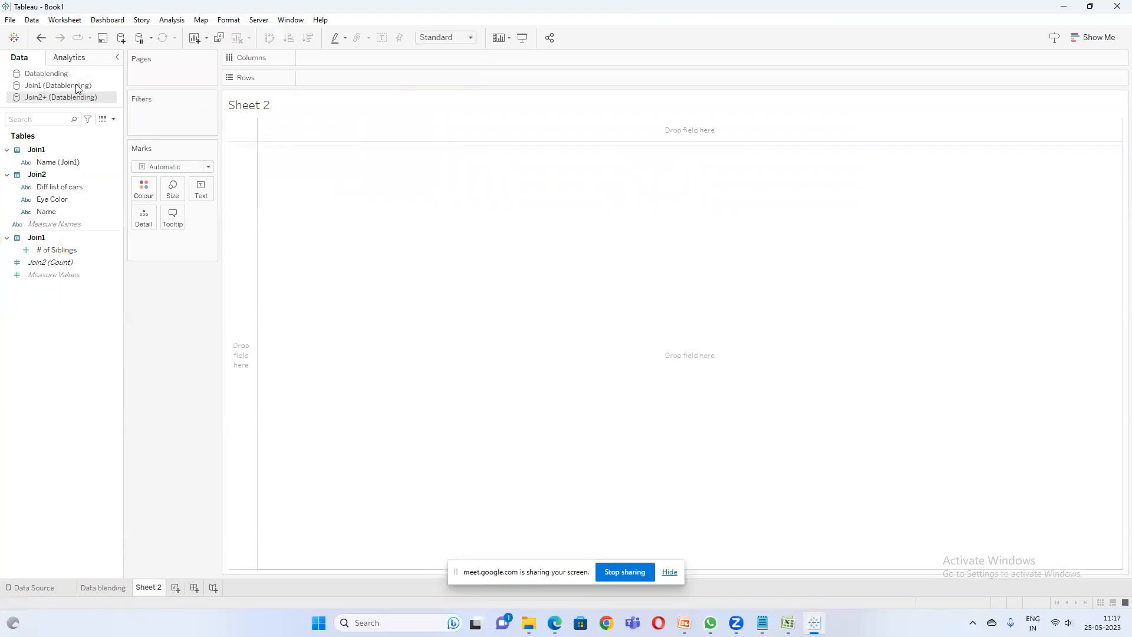
right_click(45, 95)
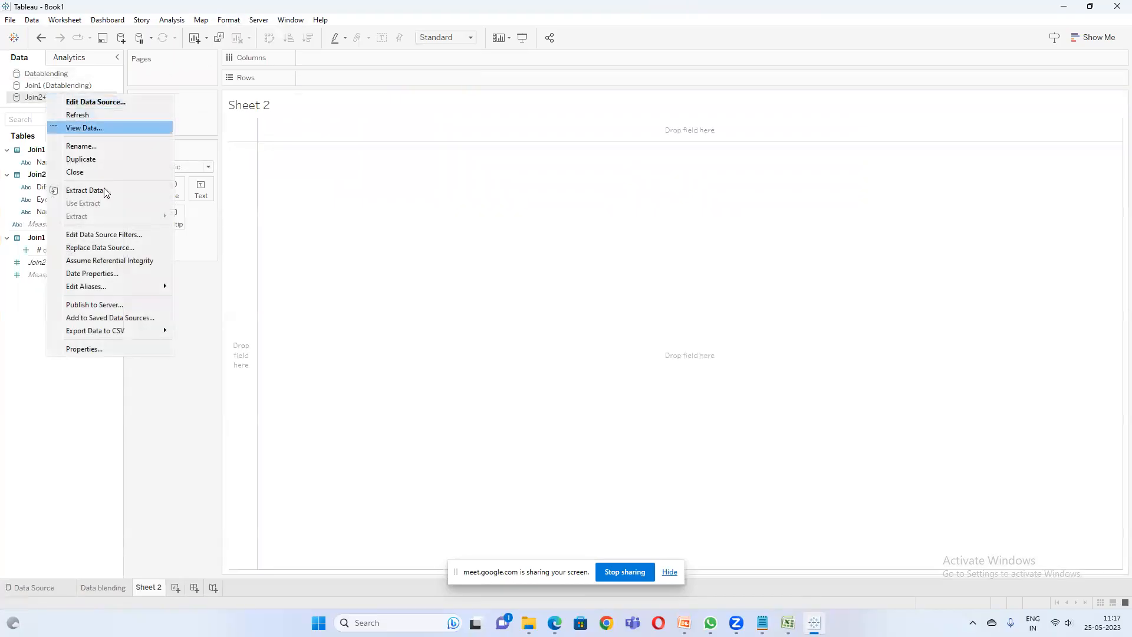
left_click(99, 150)
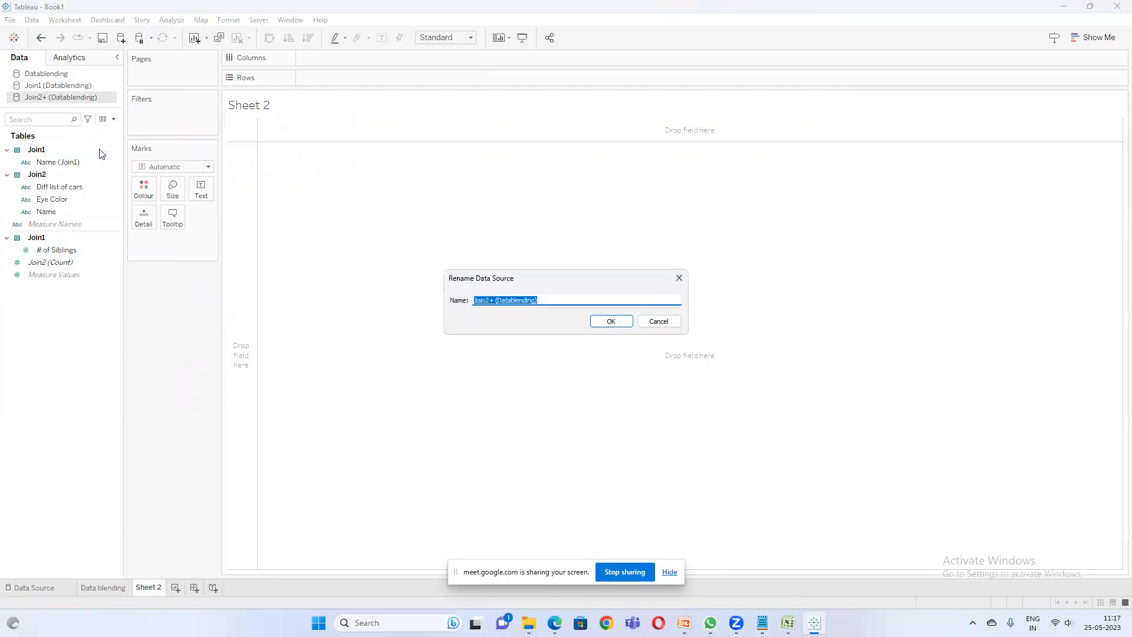
type("Join")
left_click(608, 322)
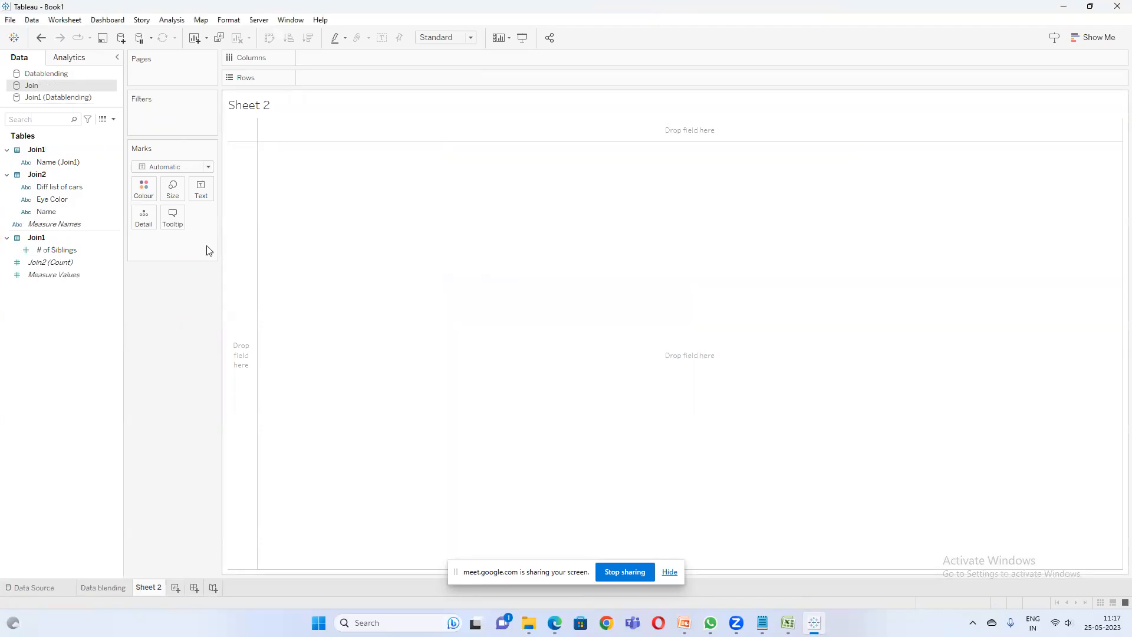
- Rename the Join1 (Datablending) data source as "Datablending Join1 Table"
right_click(60, 97)
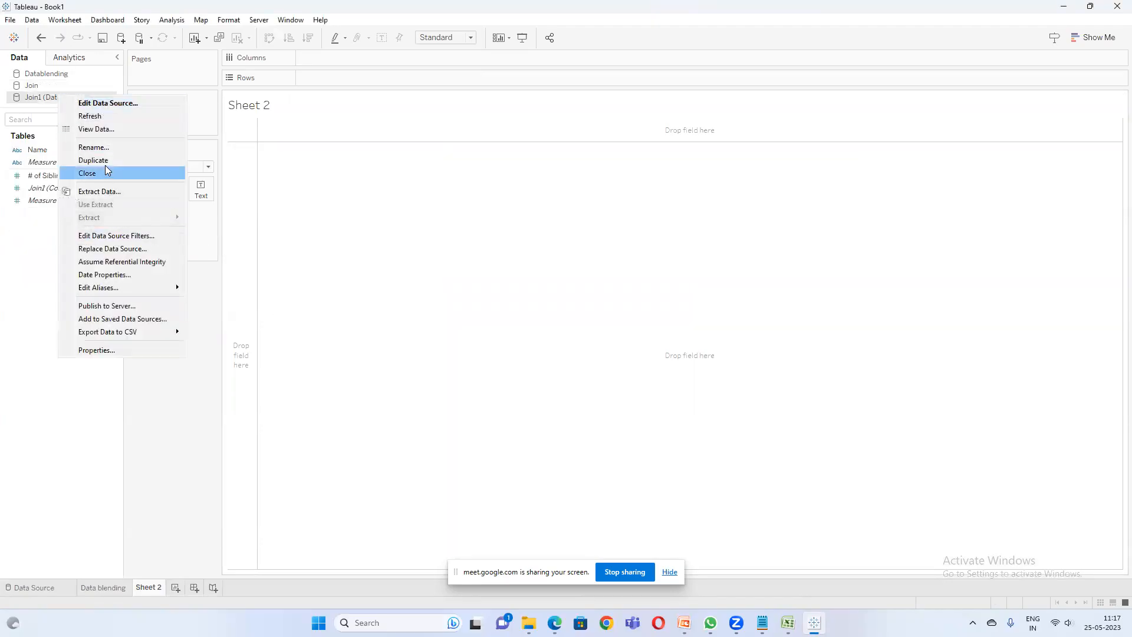
left_click(110, 146)
type("Datablending Join1 Table")
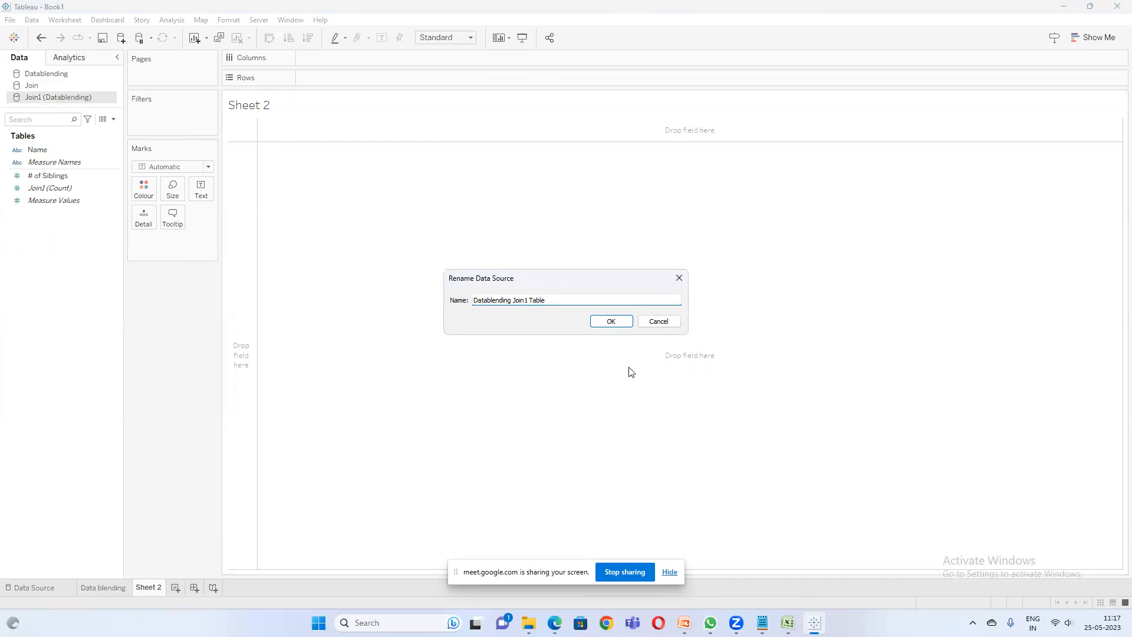
left_click(612, 320)
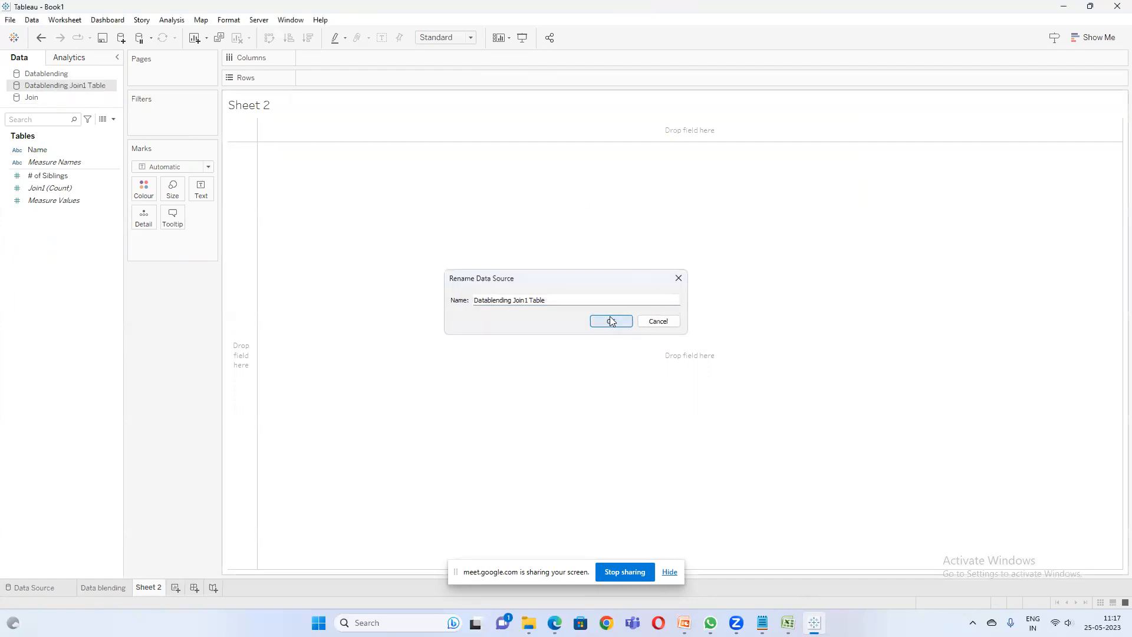
- Rename the Datablending data source that holds the Join2 fields as "Datablending Join2 Table"
left_click(47, 73)
right_click(48, 73)
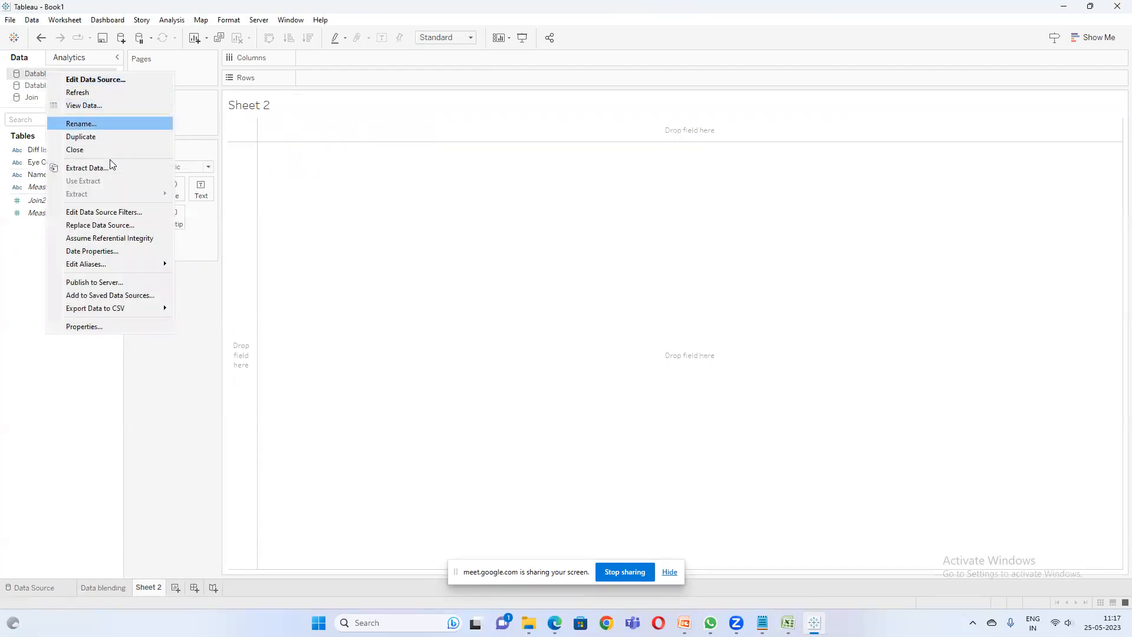
left_click(100, 124)
key("End")
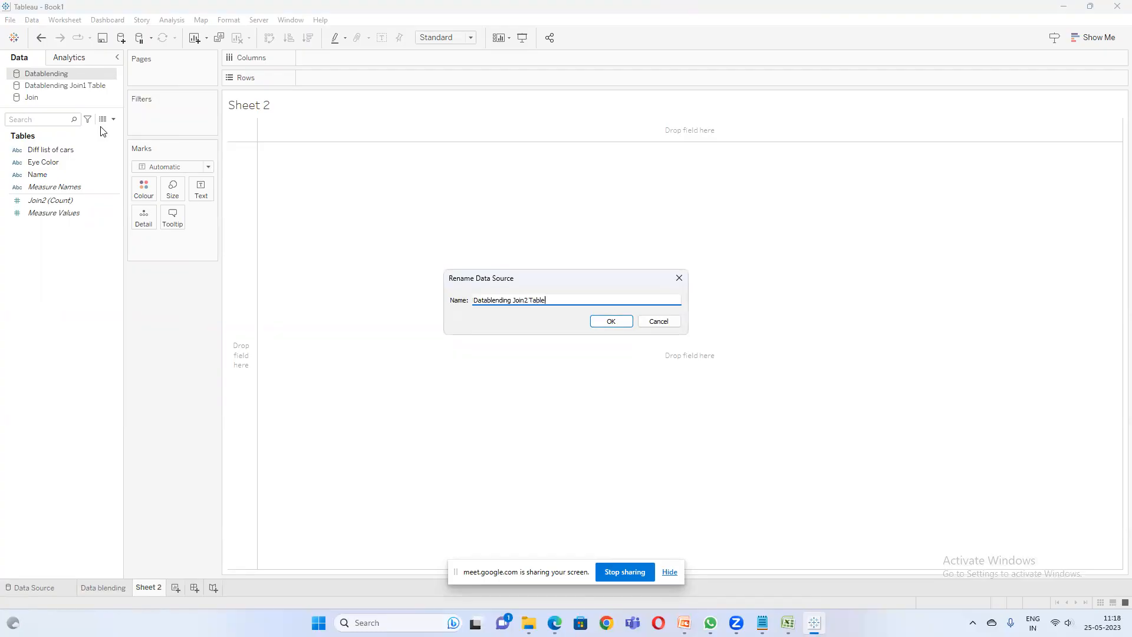
key("Return")
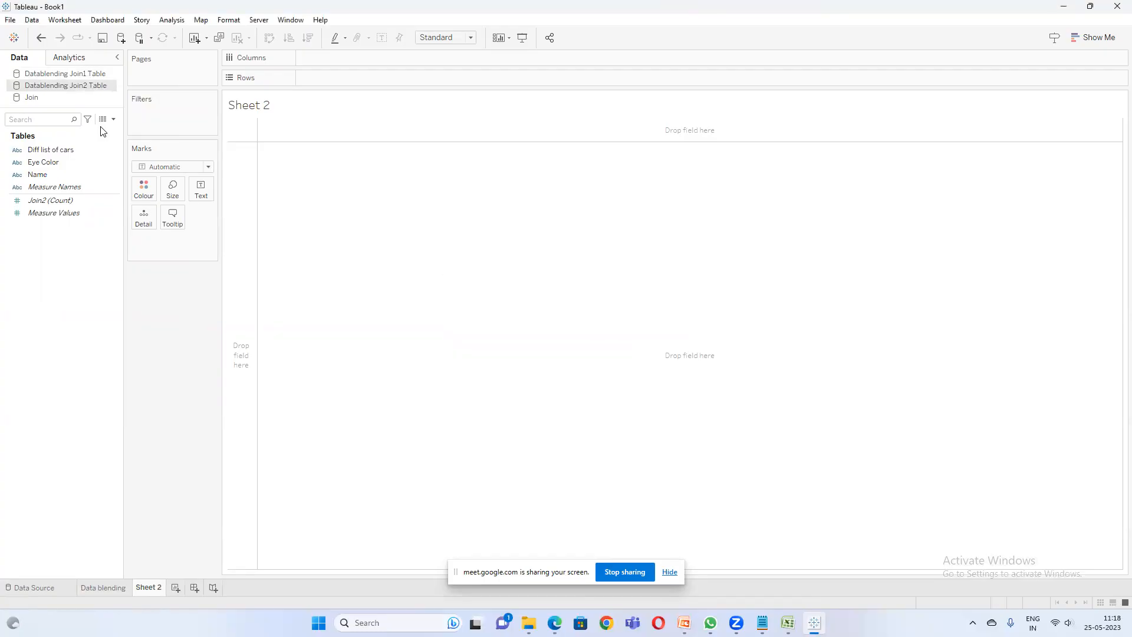
- Open the Join data source for editing and inspect the join type and clause between Join2 and Join1
right_click(41, 98)
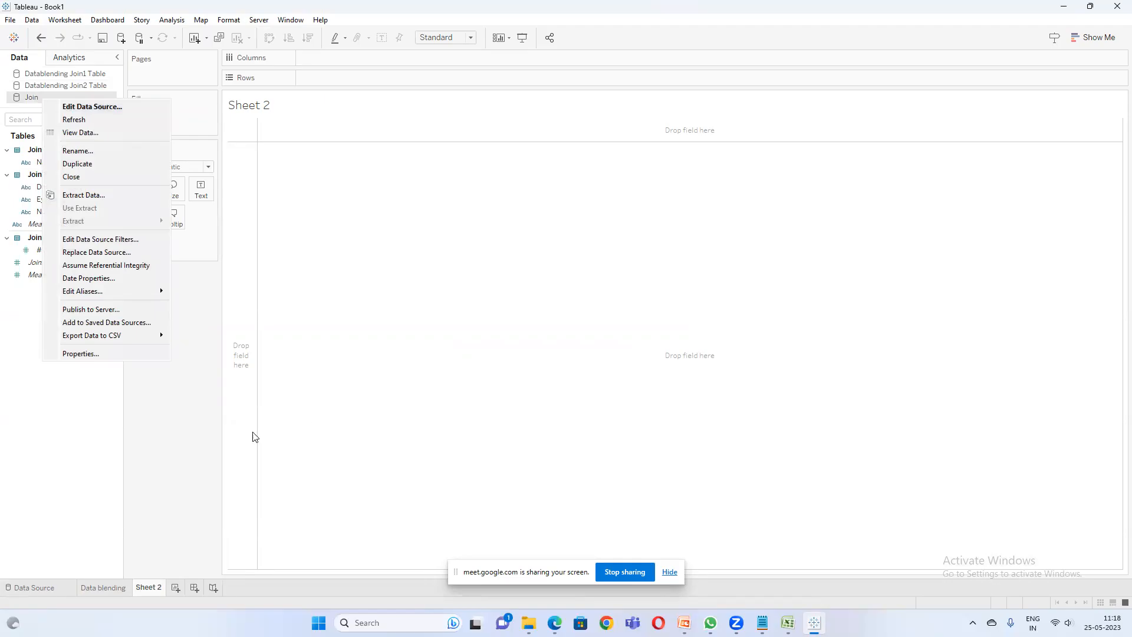
left_click(128, 106)
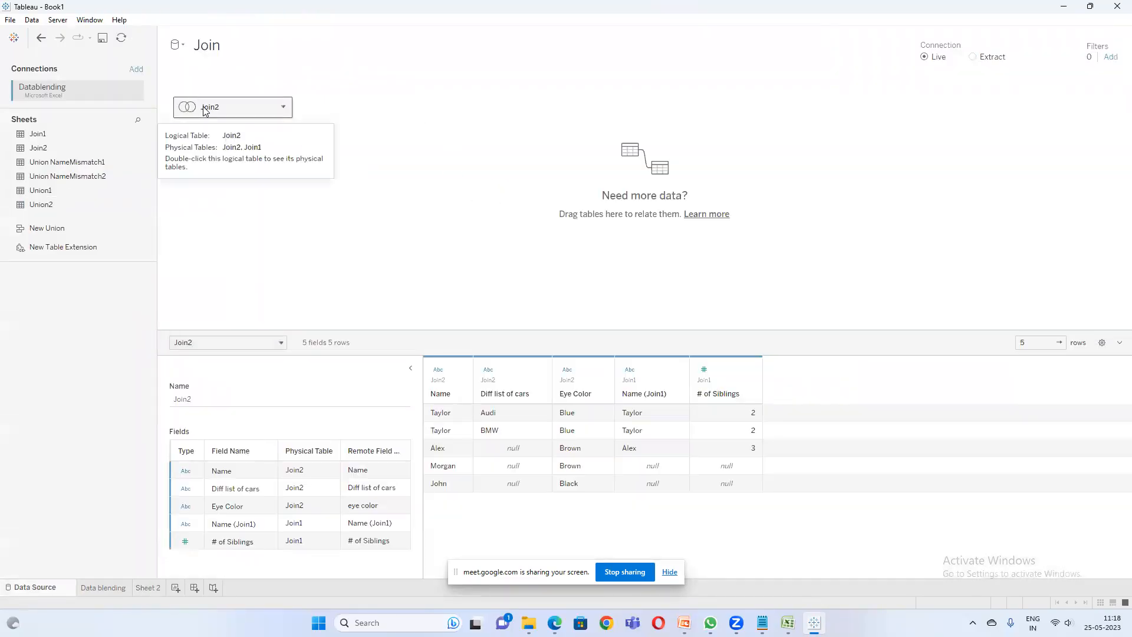
double_click(204, 111)
left_click(364, 124)
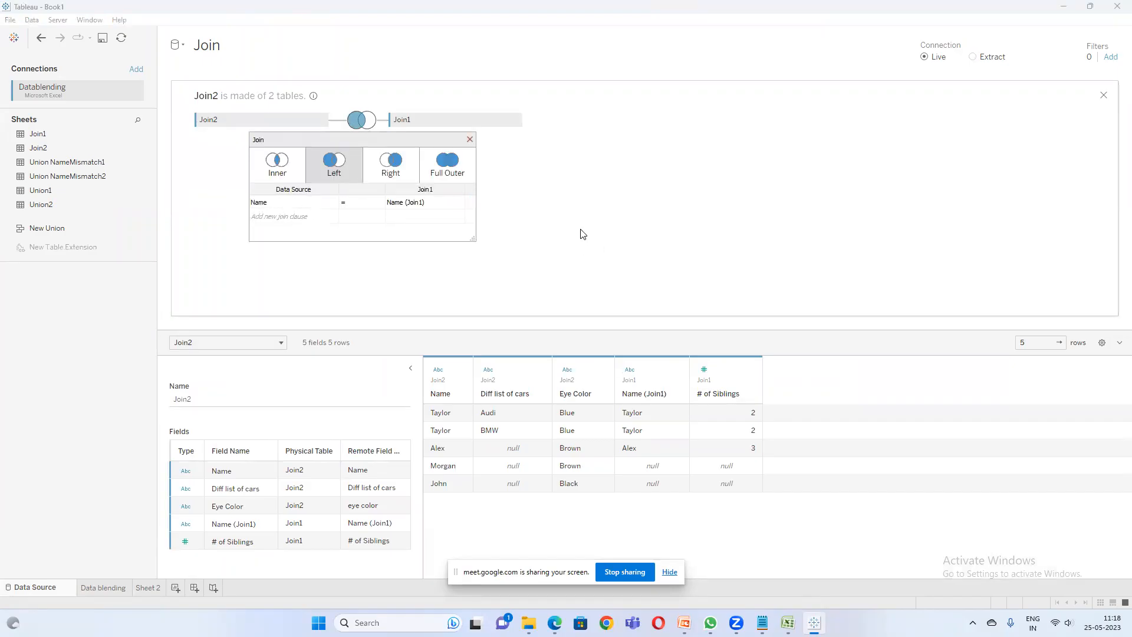
left_click(470, 139)
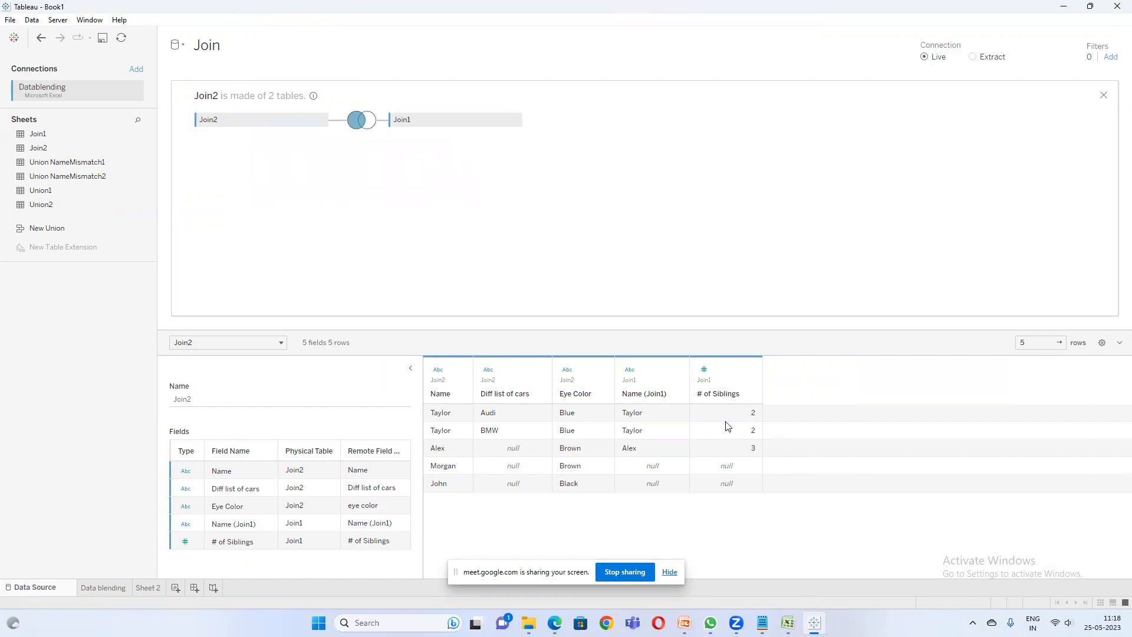
- Create a new sheet from the Join data source with Name (Join1) and Eye Color as rows and # of Siblings as the text values
left_click(175, 587)
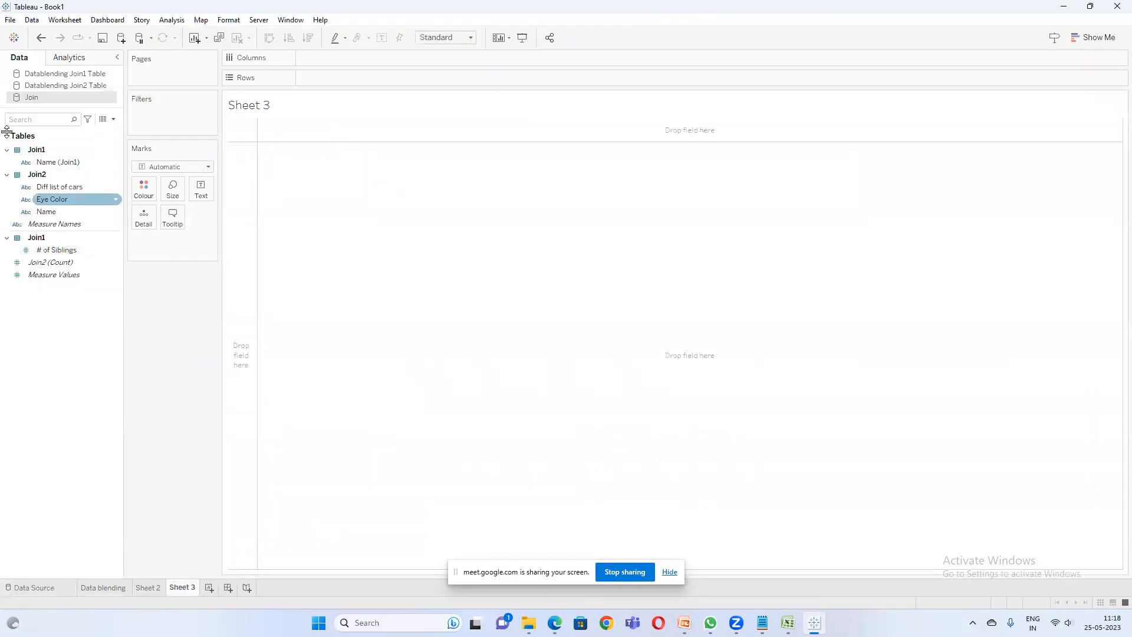
left_click(52, 162)
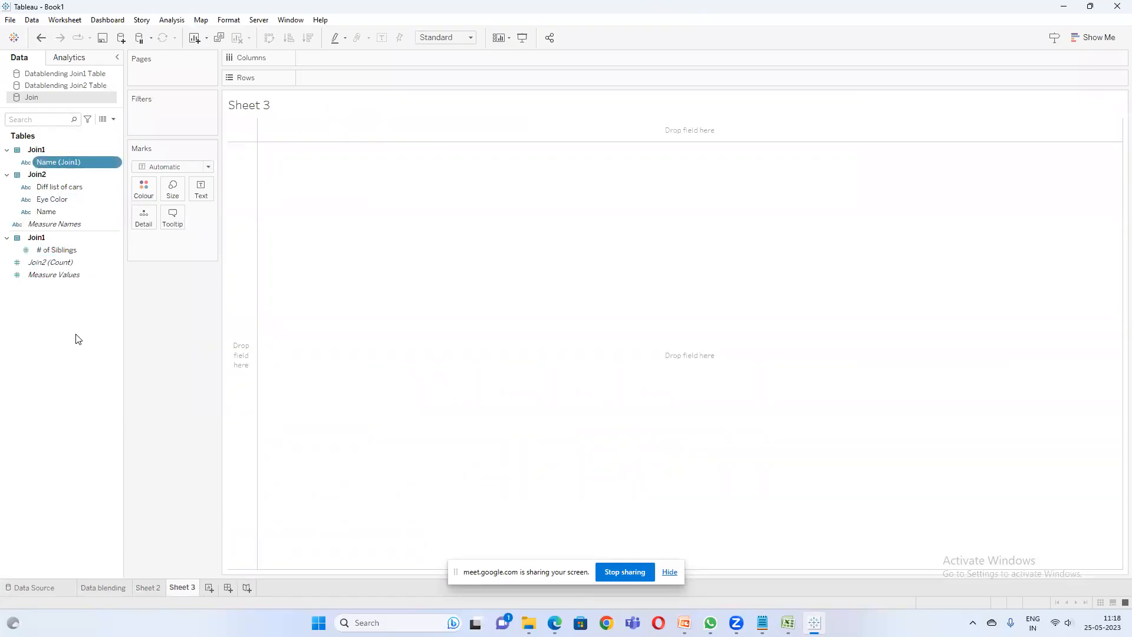
left_click_drag(63, 163, 344, 77)
left_click_drag(52, 199, 408, 79)
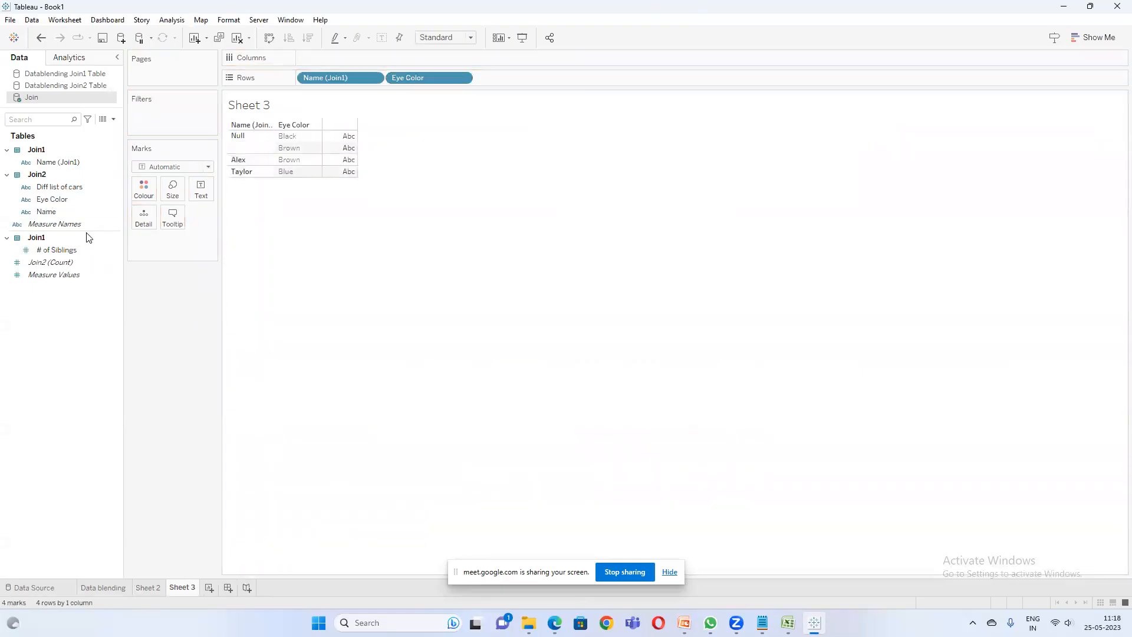
double_click(71, 251)
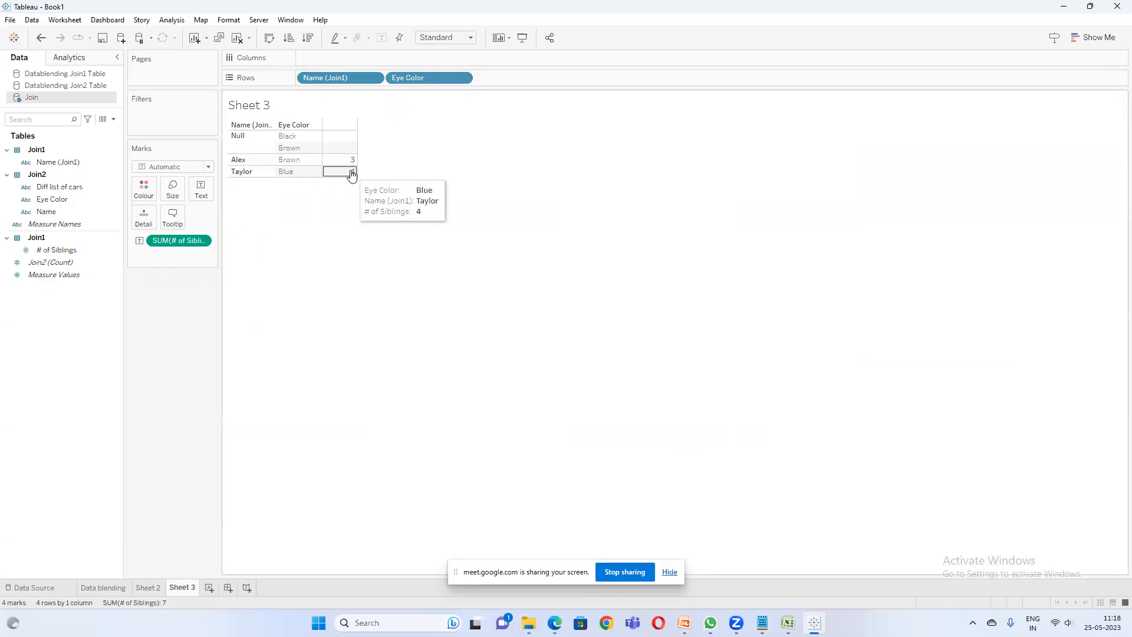
left_click_drag(222, 253, 258, 253)
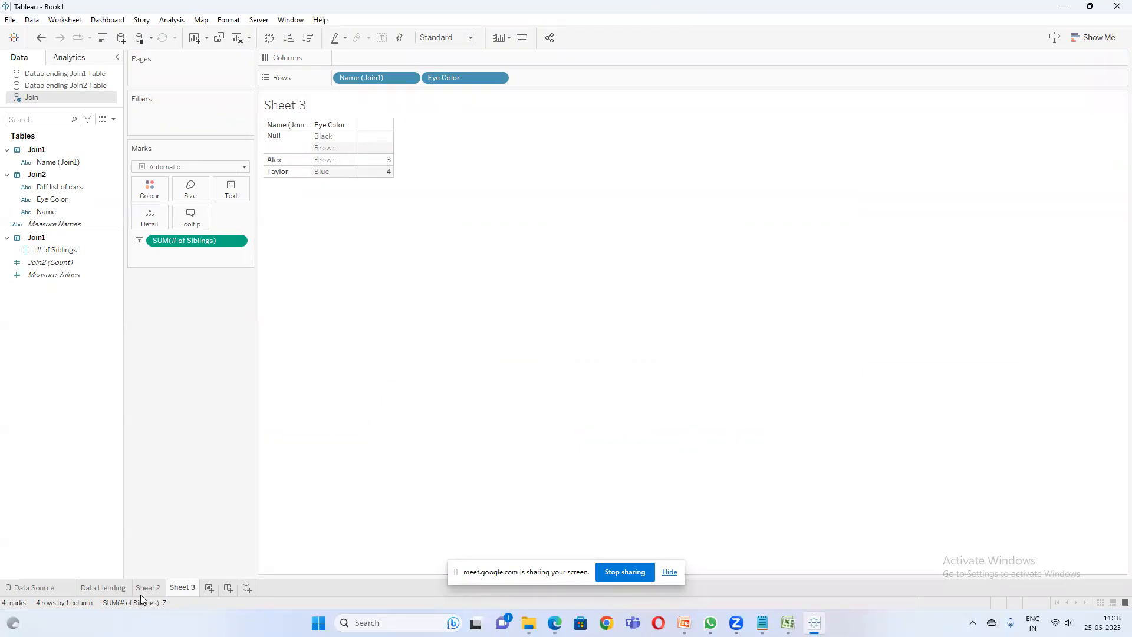
- Rename Sheet 3 as "Joins" and delete the empty Sheet 2
double_click(182, 587)
type("Joins")
key("Return")
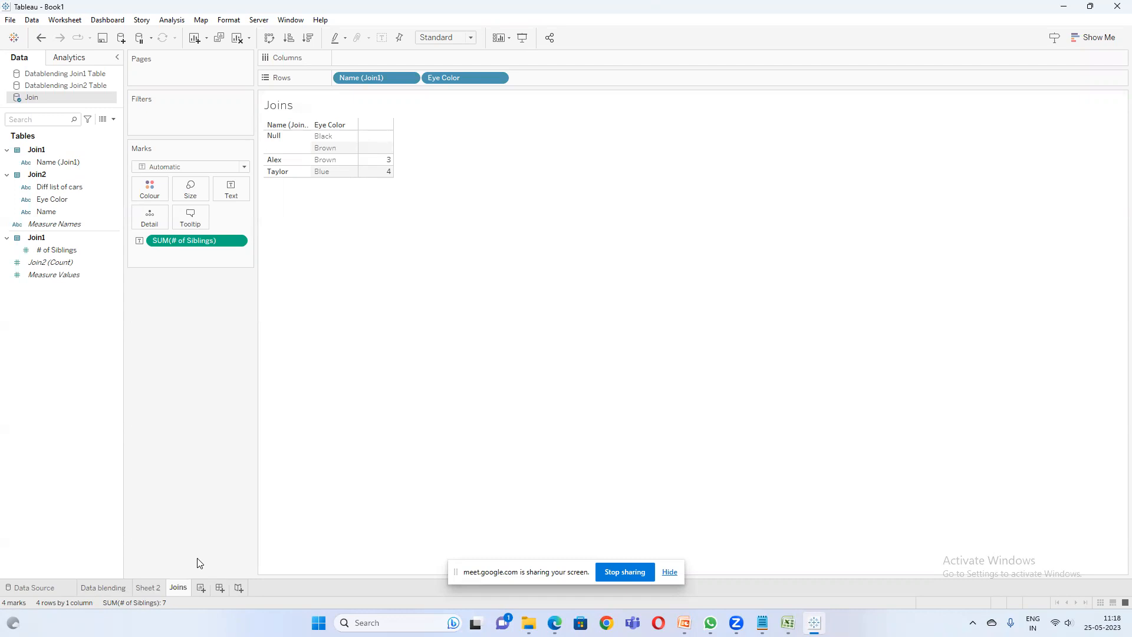
left_click(140, 587)
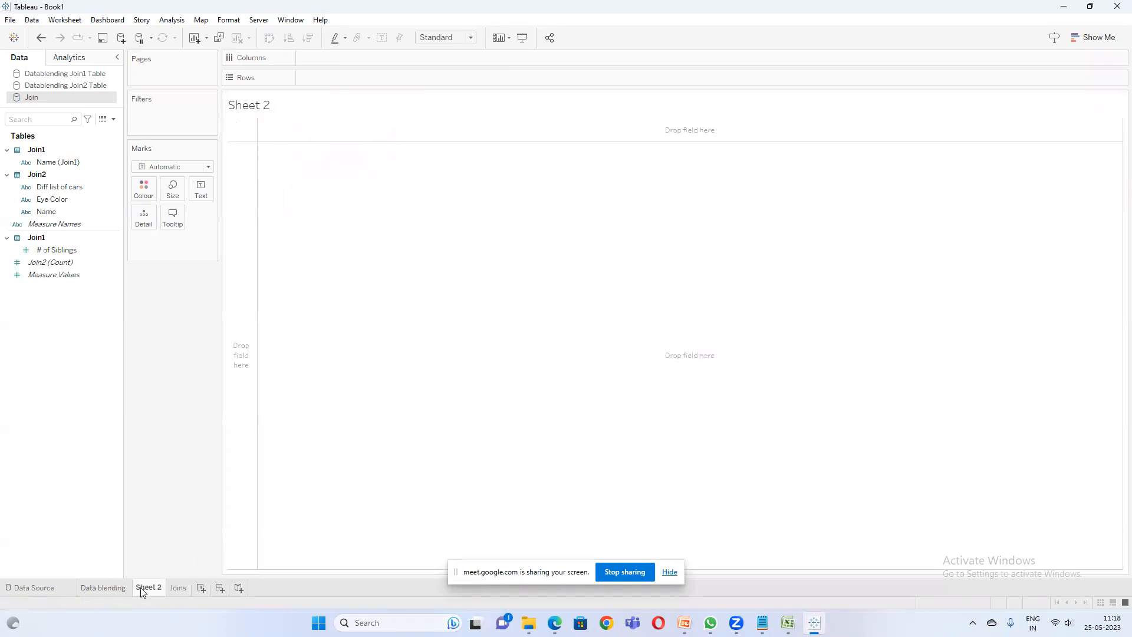
right_click(141, 587)
left_click(199, 455)
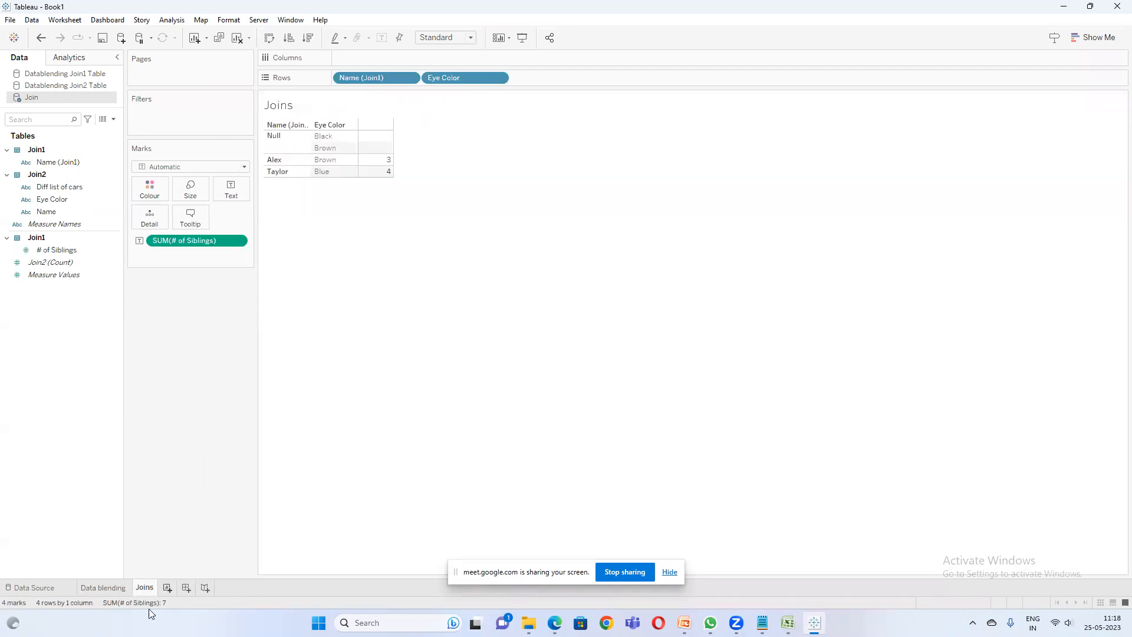
- On the Data blending sheet, remove # of Siblings from the rows and briefly try Diff list of cars in its place
left_click(106, 586)
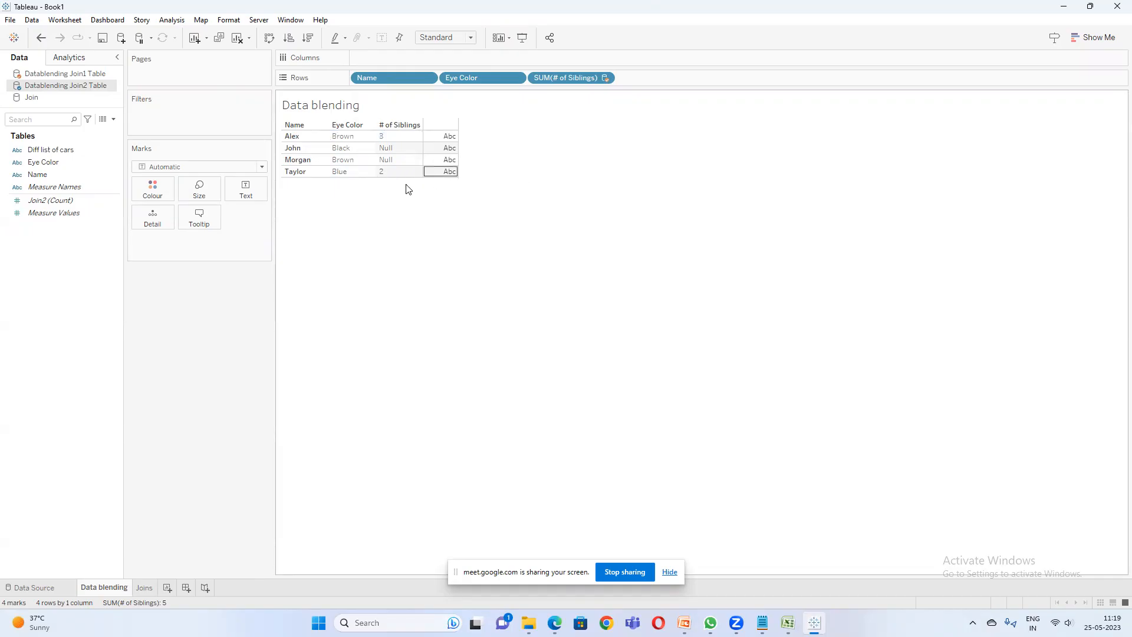
left_click_drag(569, 76, 571, 250)
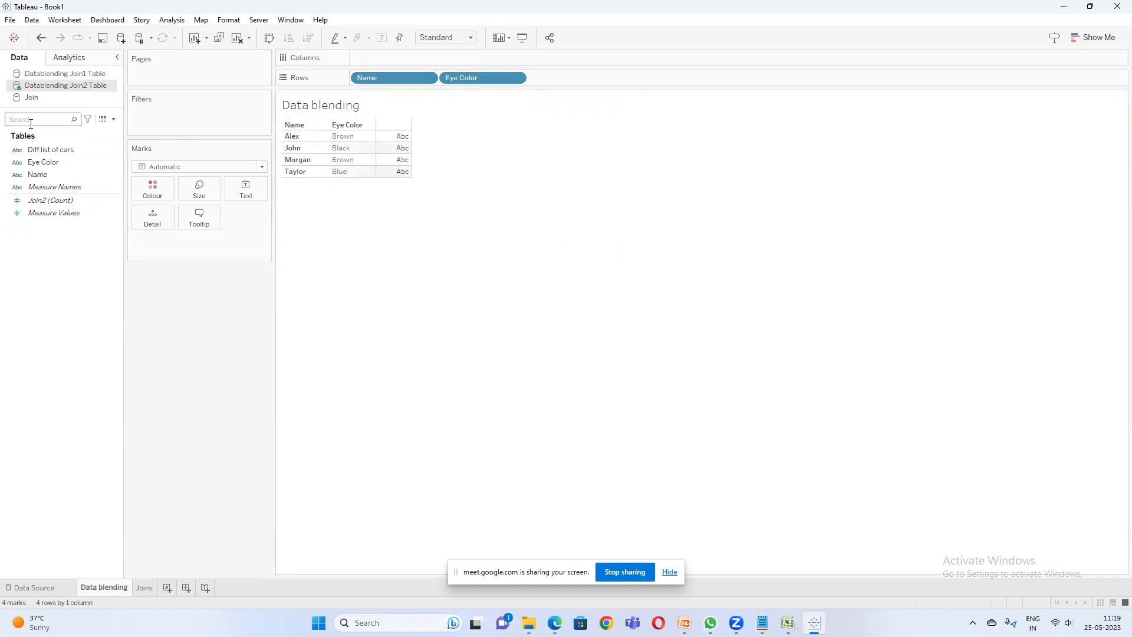
left_click_drag(44, 151, 568, 77)
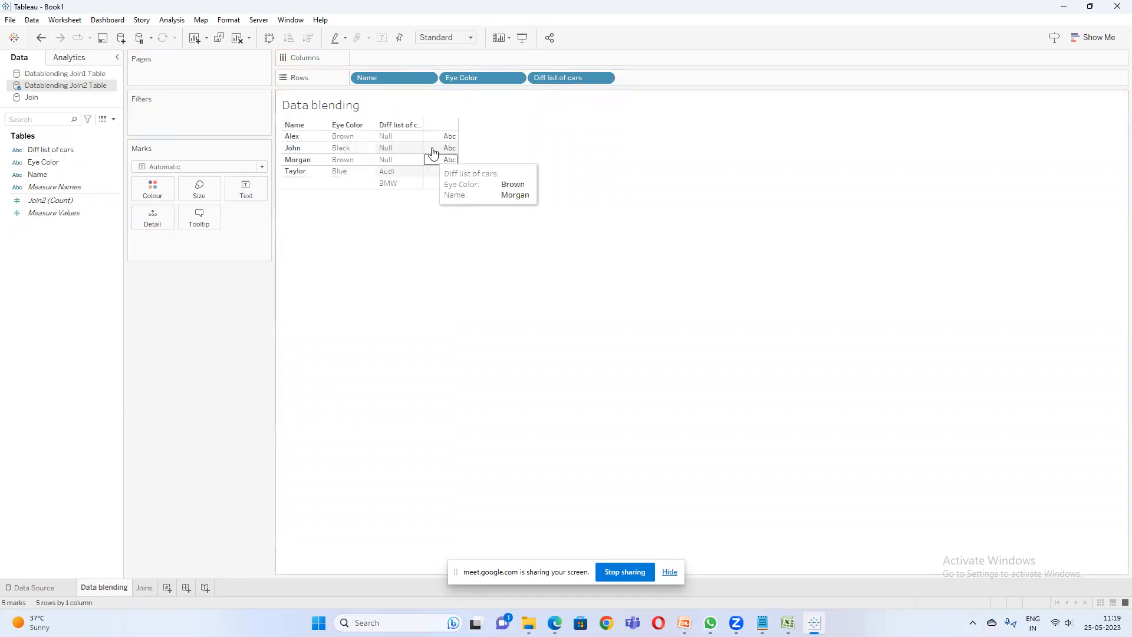
left_click_drag(567, 79, 346, 230)
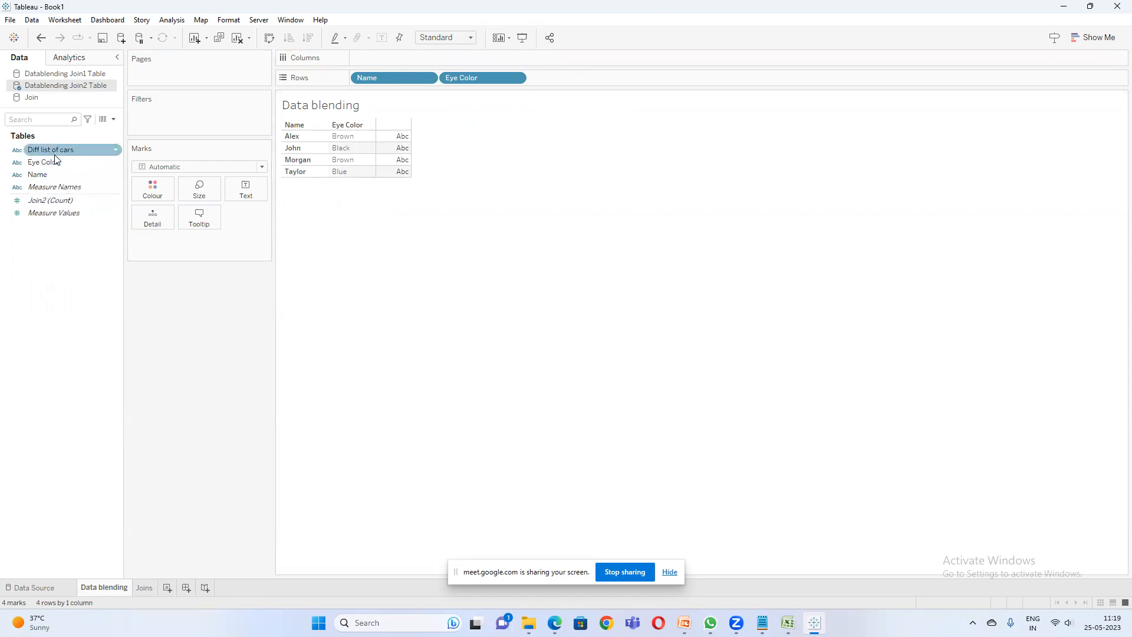
- Add # of Siblings from Datablending Join1 Table as the text values beside Name and Eye Color
left_click(53, 73)
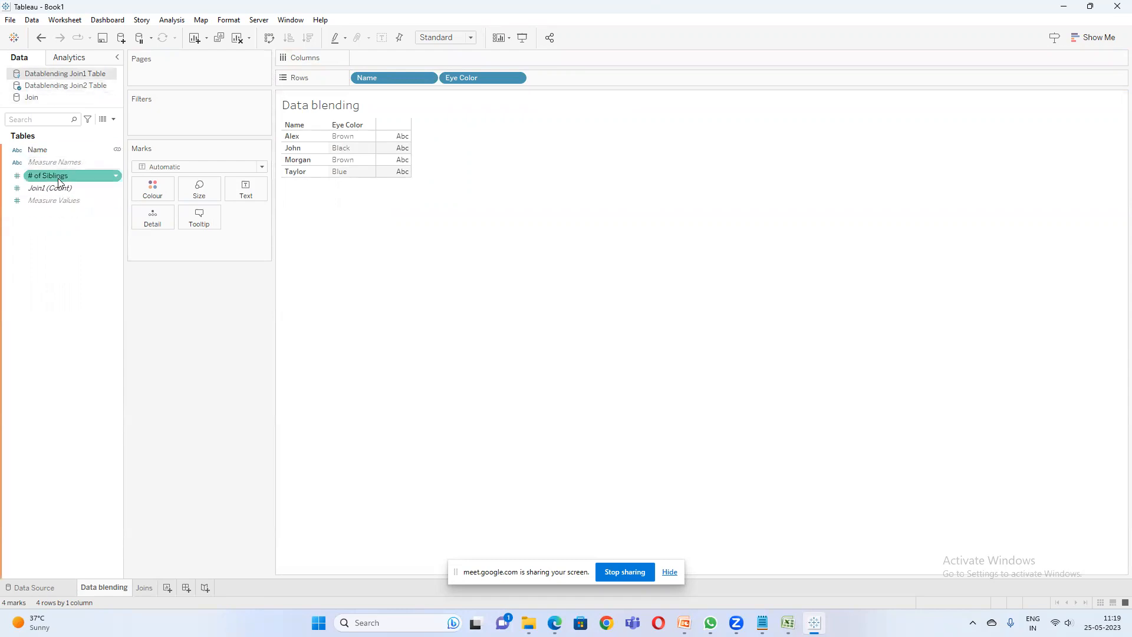
left_click_drag(59, 178, 402, 153)
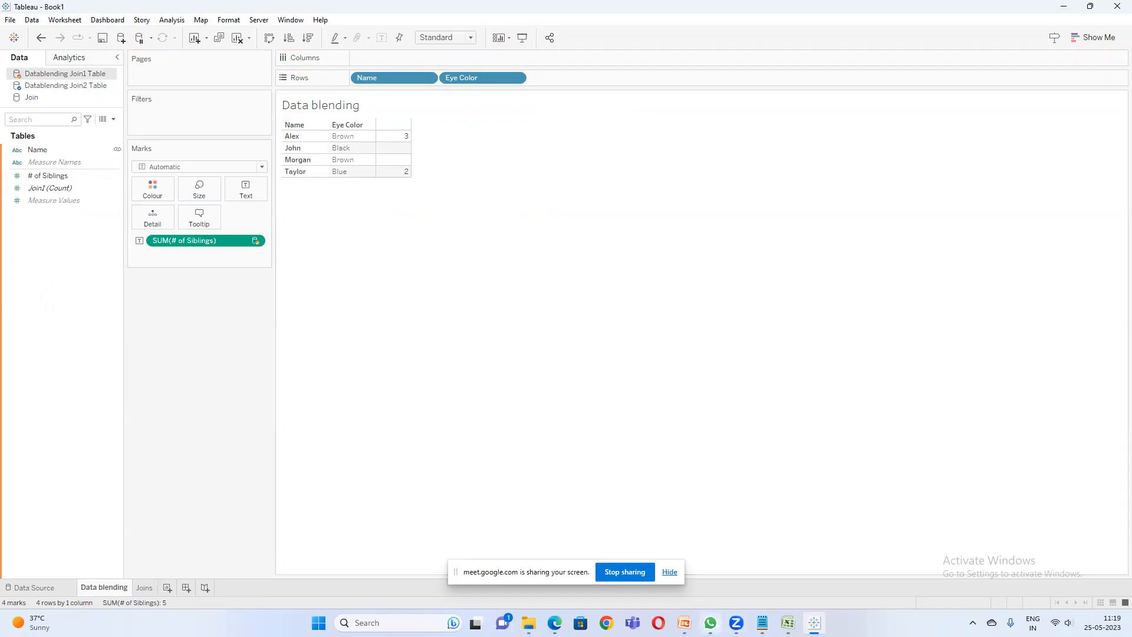
- Switch to PowerPoint's Join Vs Data Blending slide, and in Excel's Table A sheet apply the regular cell formatting to the oversized rows A4:D5
left_click(684, 622)
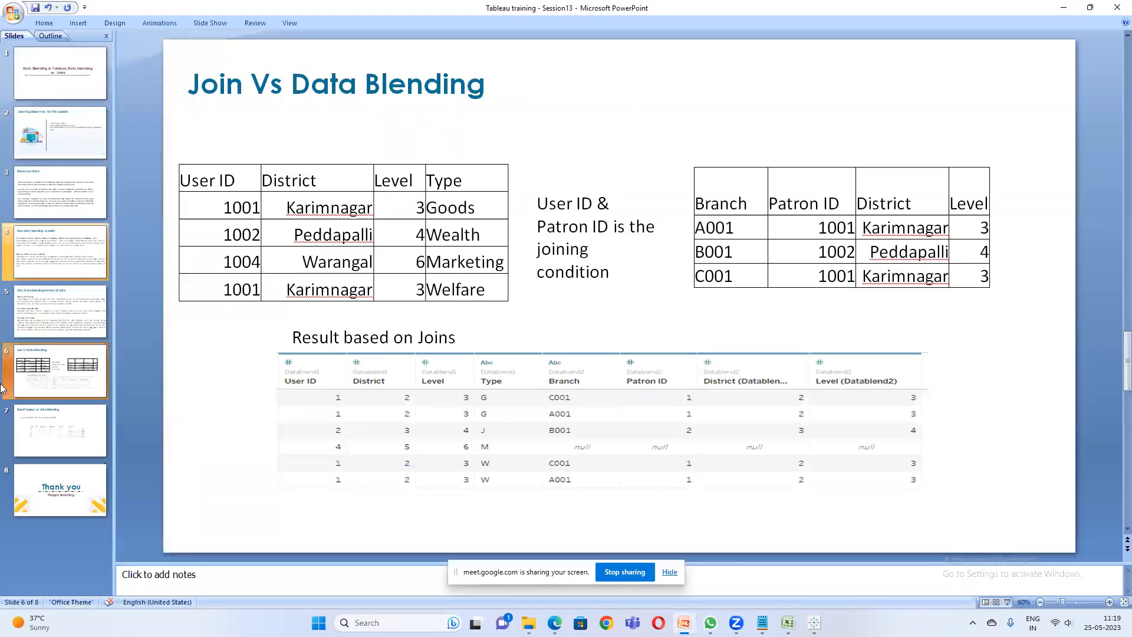
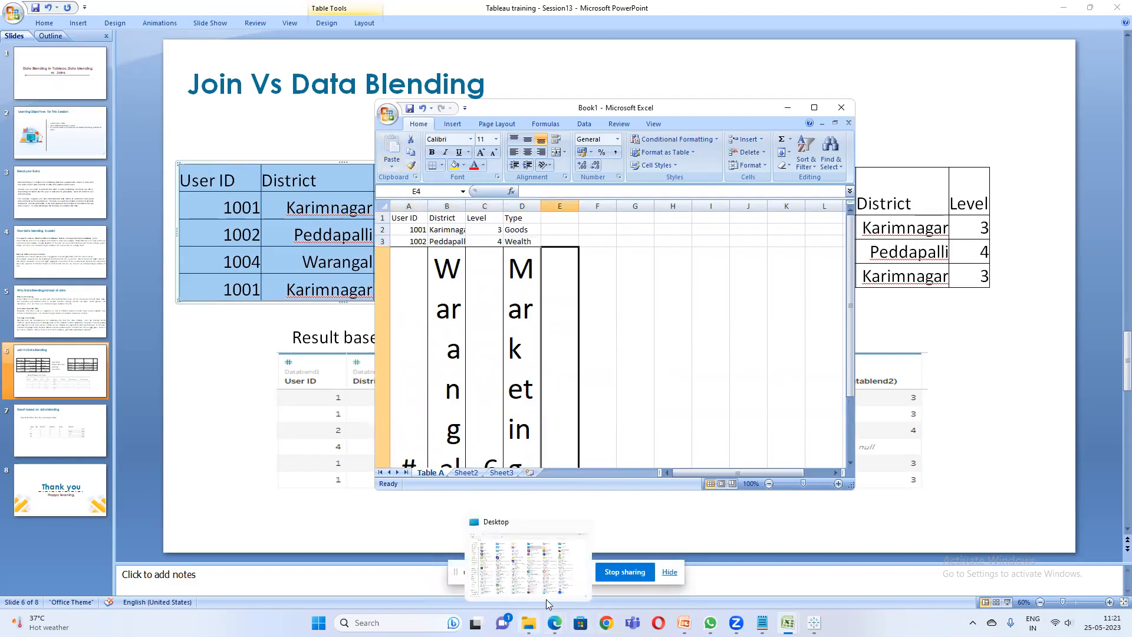
left_click(552, 242)
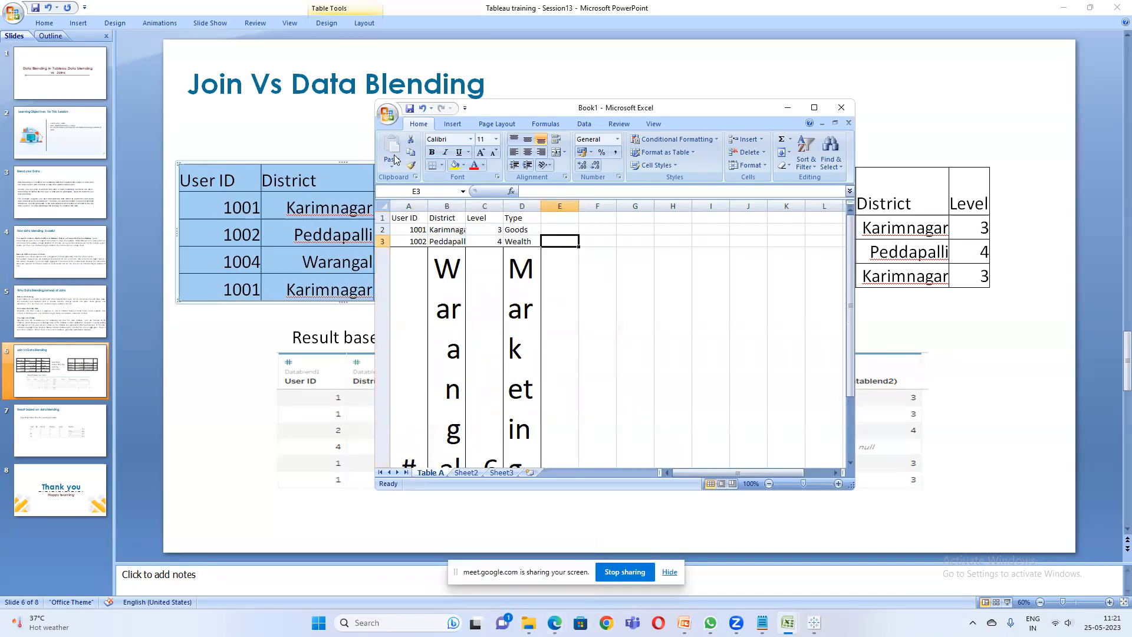
left_click(411, 165)
mouse_move(413, 286)
left_mouse_down()
mouse_move(519, 413)
mouse_move(493, 511)
mouse_move(493, 424)
mouse_move(518, 479)
mouse_move(528, 447)
left_mouse_up()
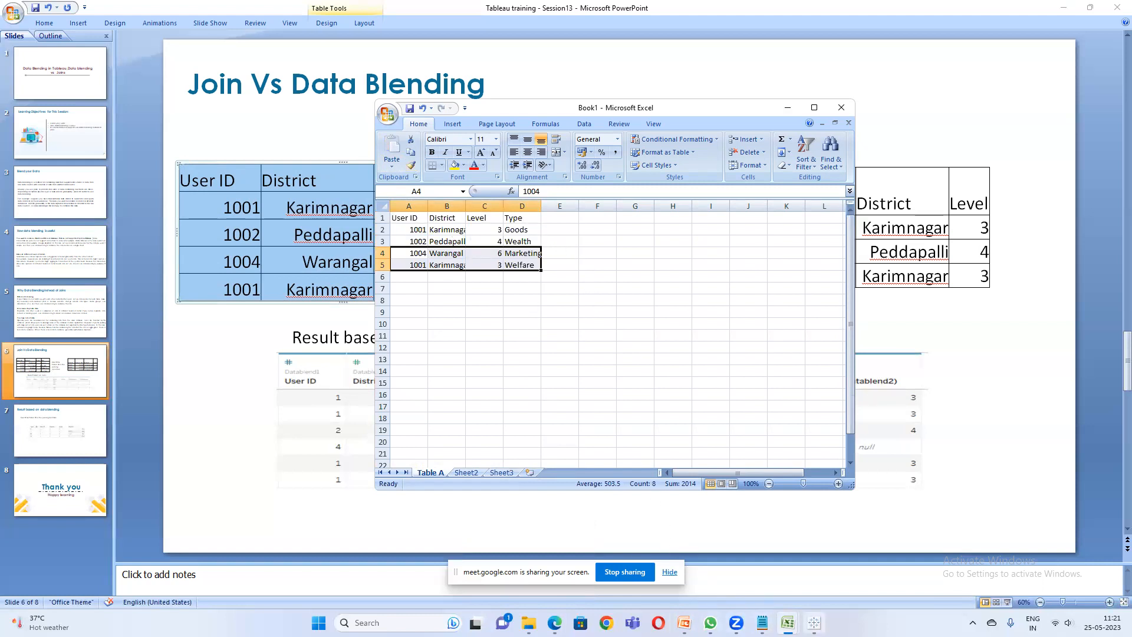
- Return to Tableau, switch to the Datablending workbook in Excel, and review the names and # of Siblings on the Join1 sheet
left_click(814, 622)
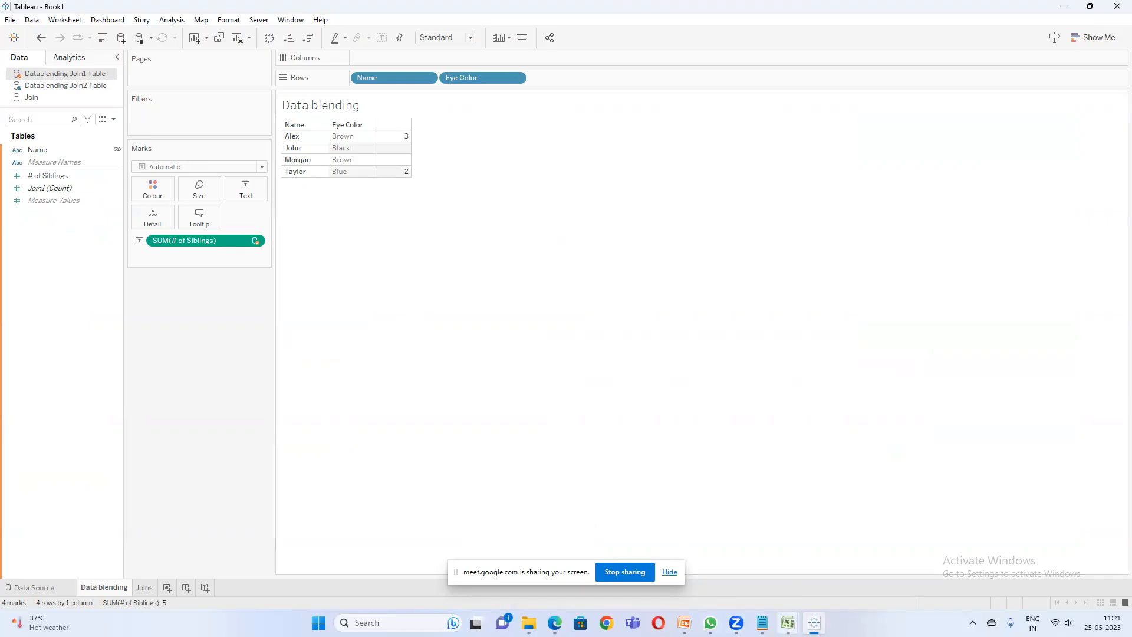
mouse_move(788, 620)
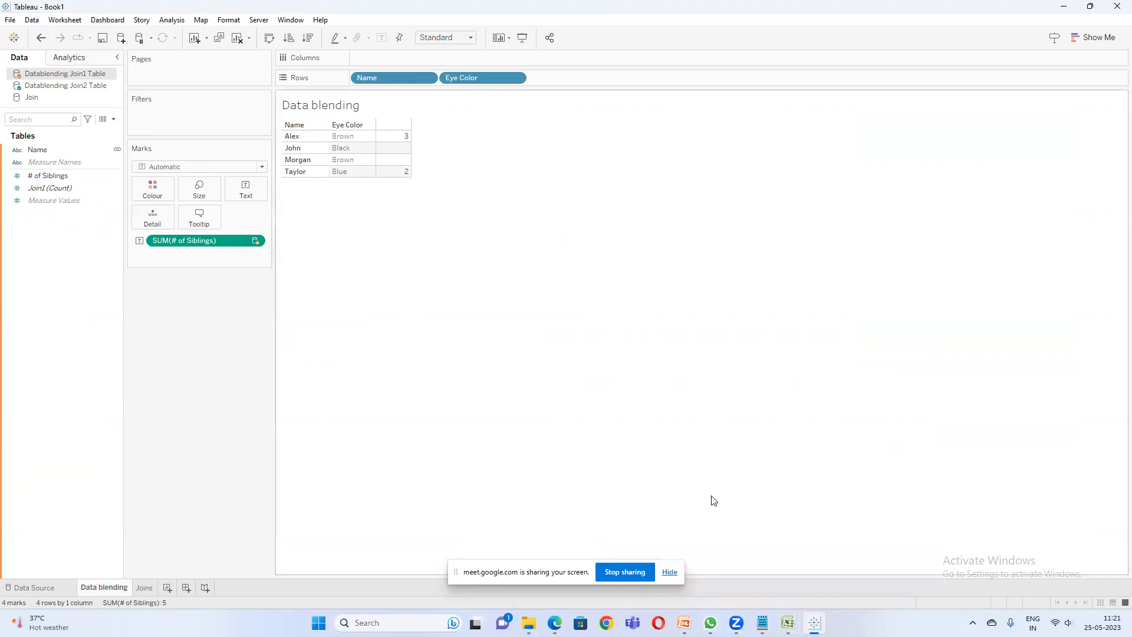
left_click(788, 623)
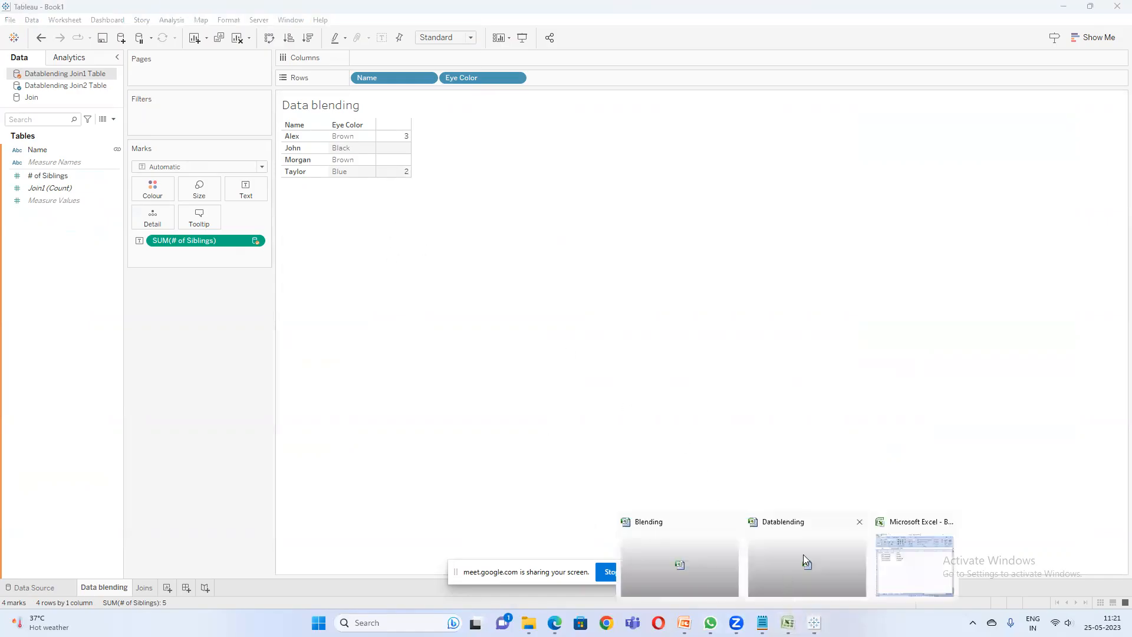
left_click(783, 552)
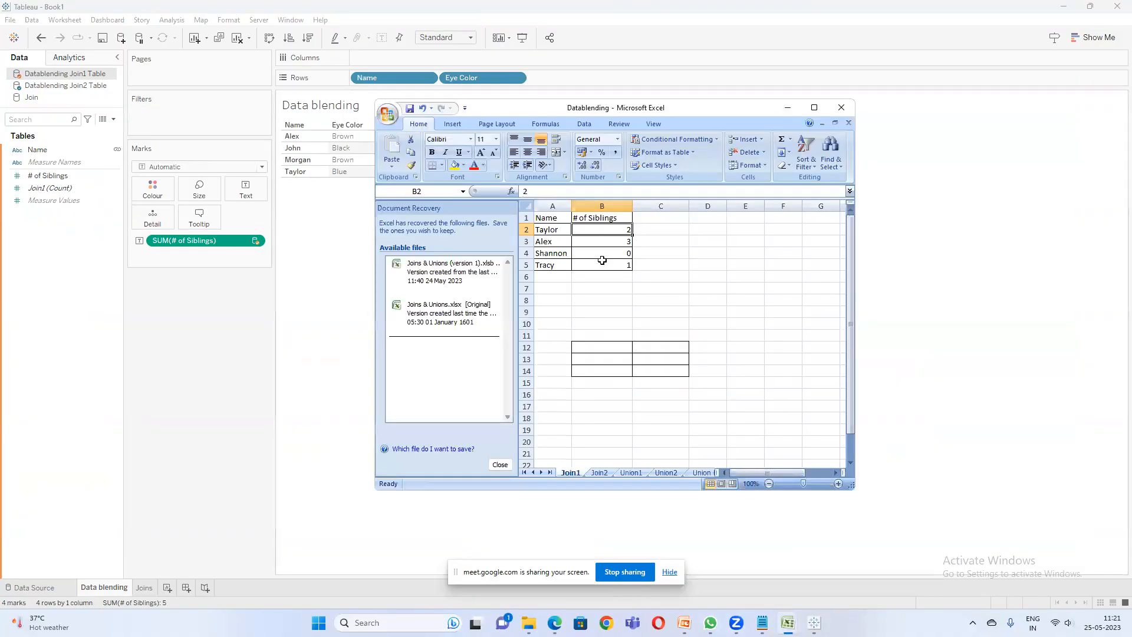
left_click(578, 321)
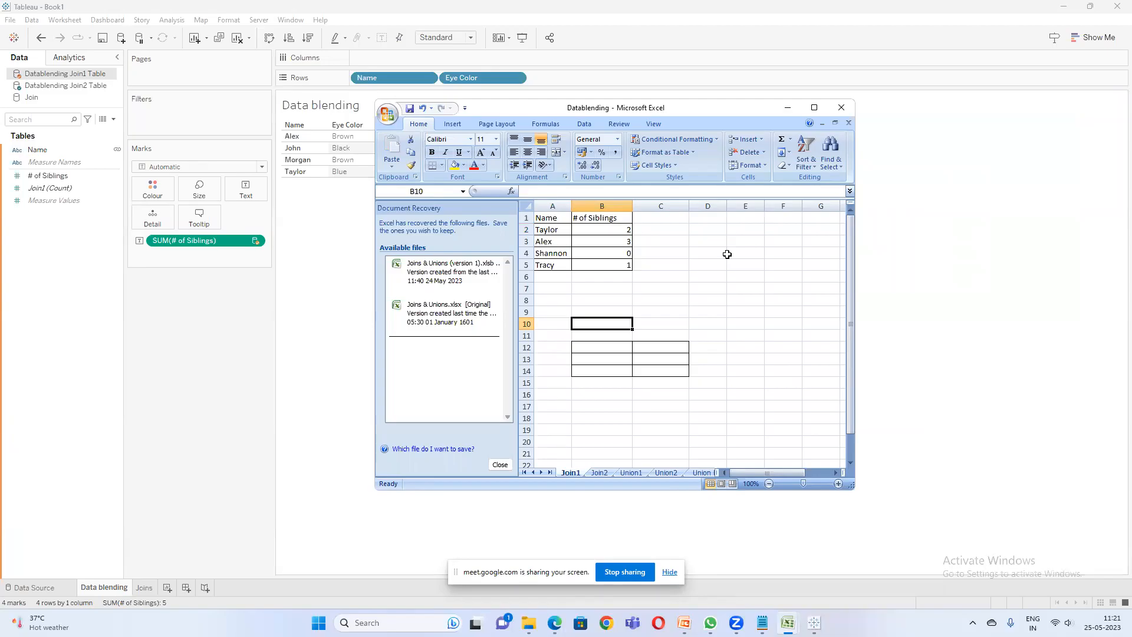
left_click(603, 230)
- Compare the repeated name on the Join2 sheet with its matching row on the Join1 sheet
left_click(603, 473)
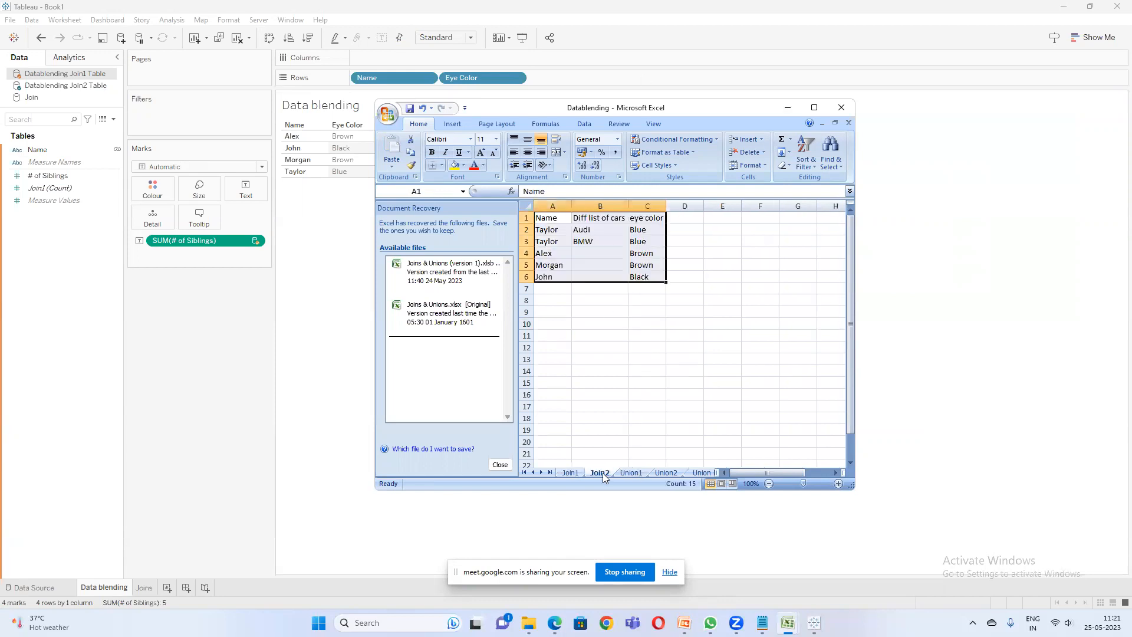
left_click(619, 321)
left_click(551, 229)
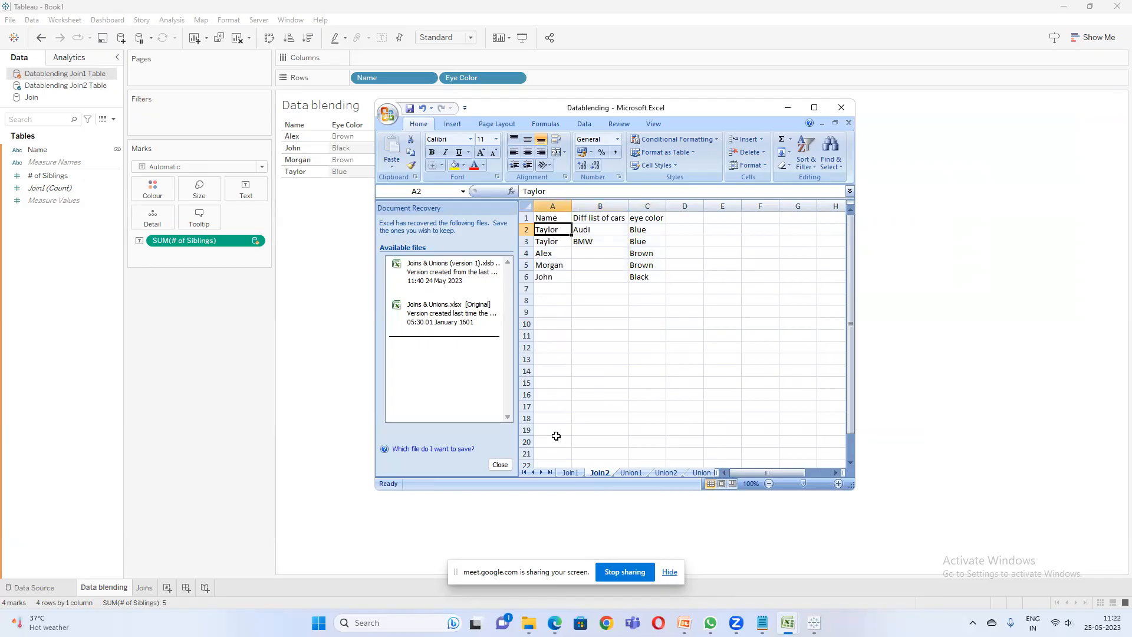
left_click(570, 473)
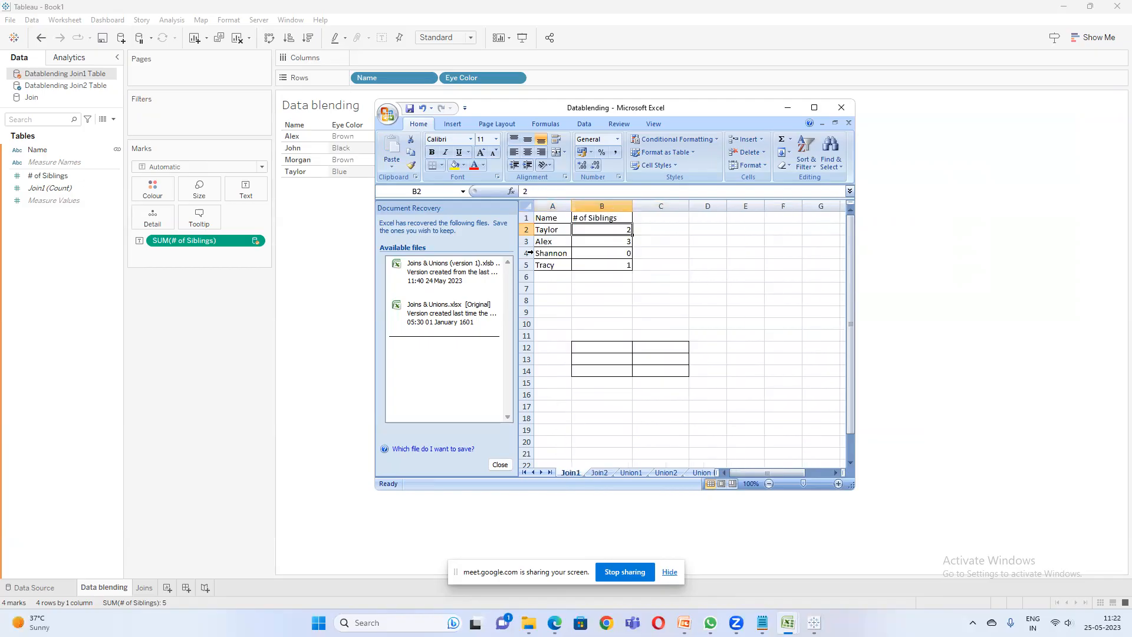
left_click_drag(559, 230, 601, 236)
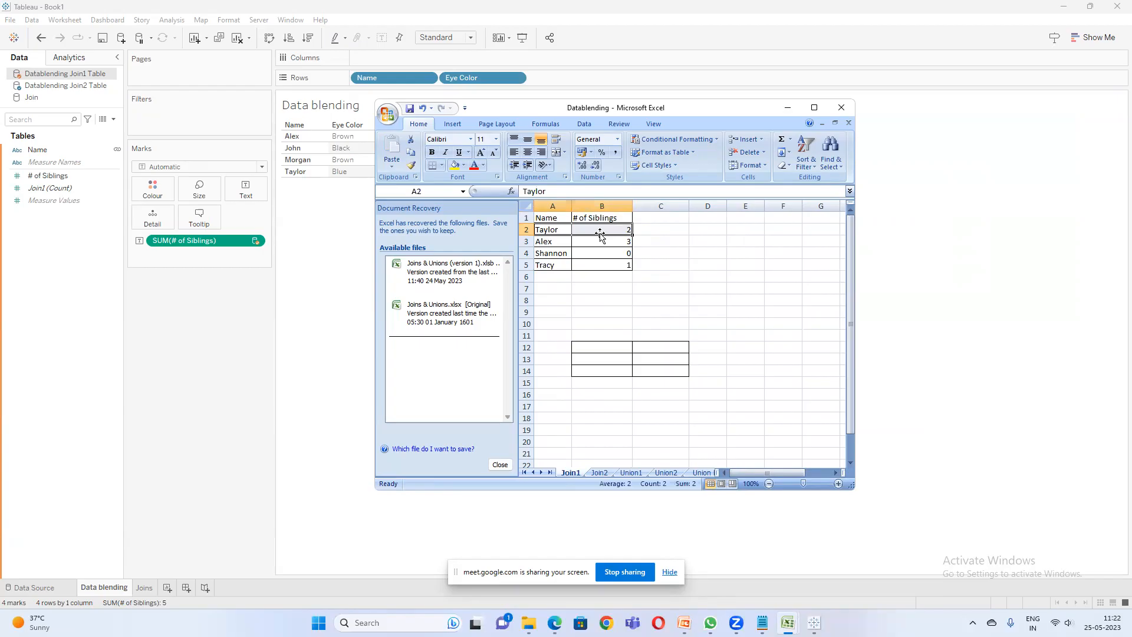
left_click(599, 472)
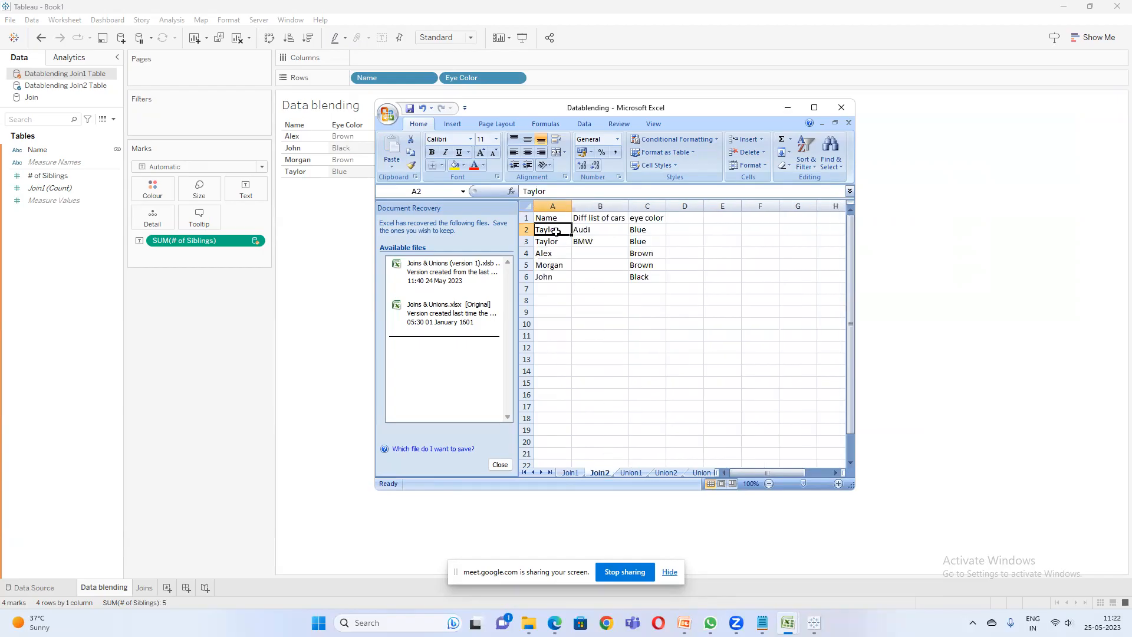
- Insert a new row 3 on the Join2 sheet and fill it with a copy of the Audi record in A2:C2
left_click_drag(556, 232, 567, 237)
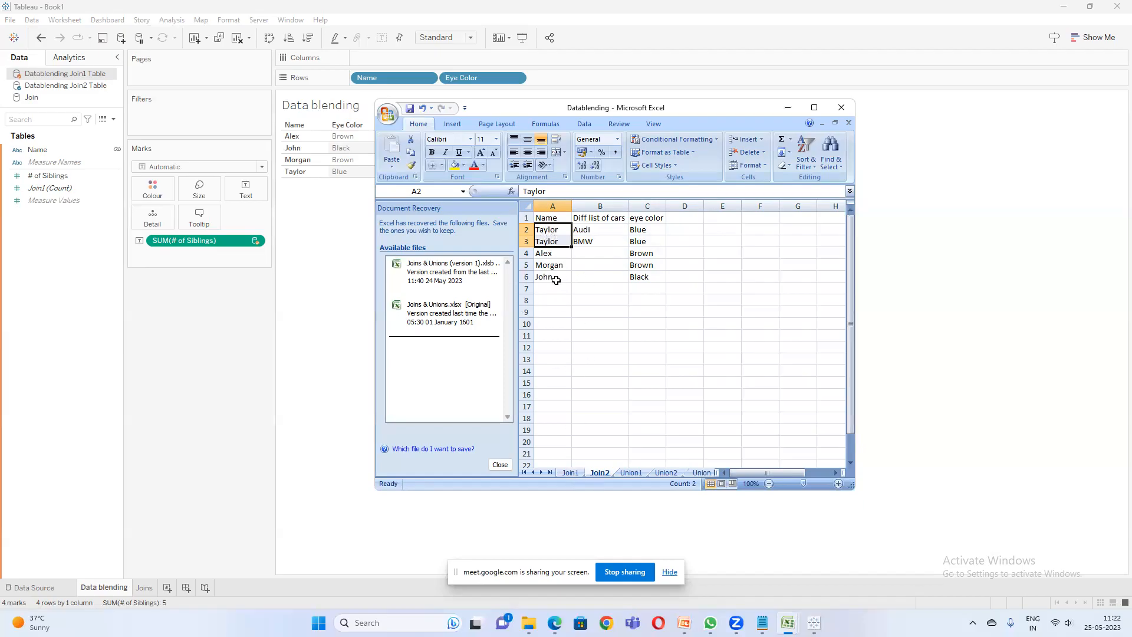
right_click(526, 242)
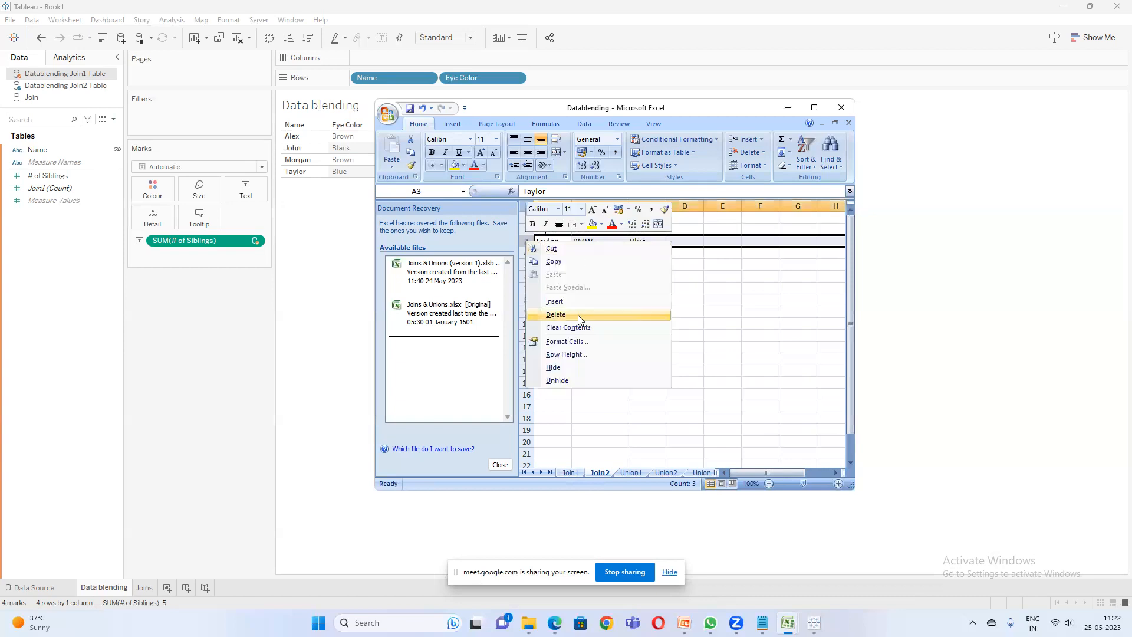
left_click(567, 300)
left_click(548, 231)
left_click_drag(599, 231, 639, 231)
key("ctrl+c")
left_click(551, 242)
key("ctrl+v")
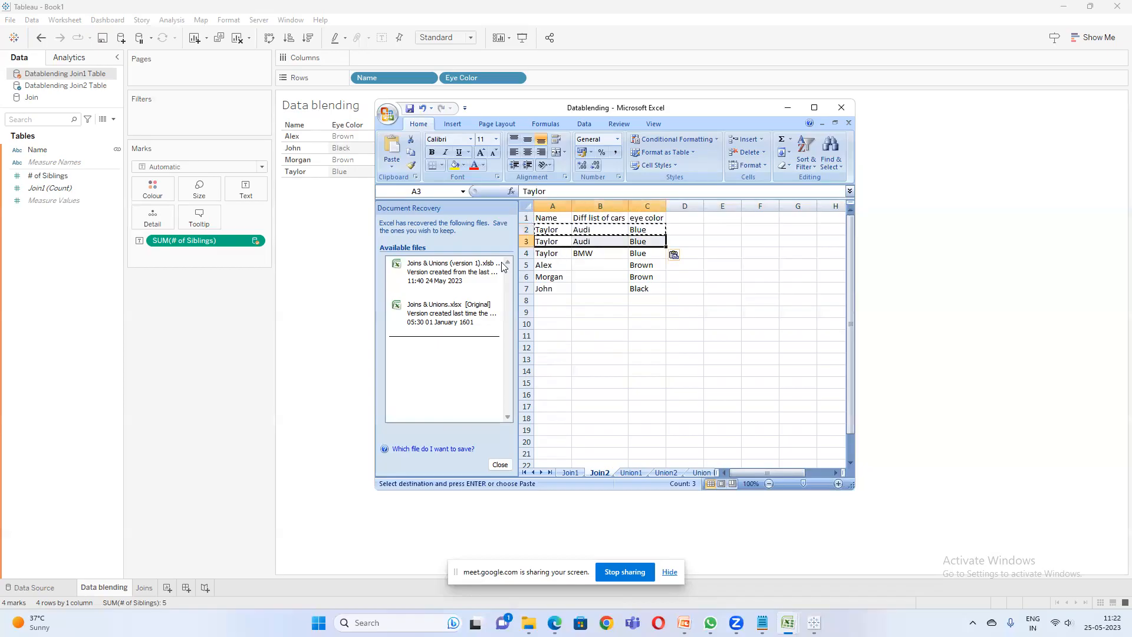
- Compare the columns of the Join1 and Join2 sheets, examining the shared Name column and the Diff list of cars column
left_click(570, 472)
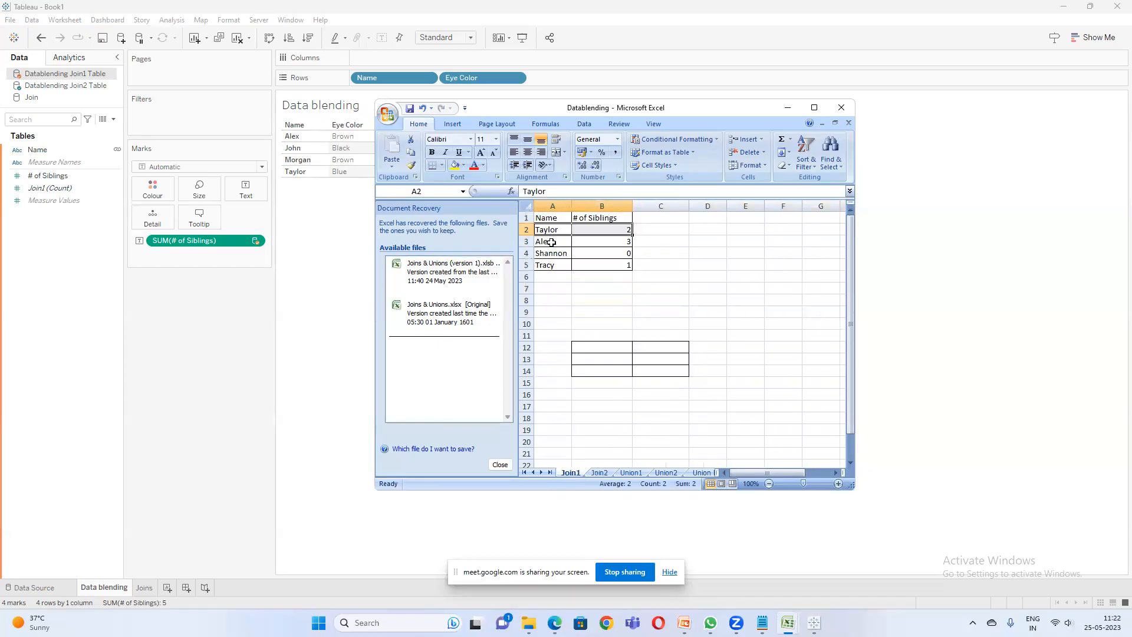
left_click(609, 230)
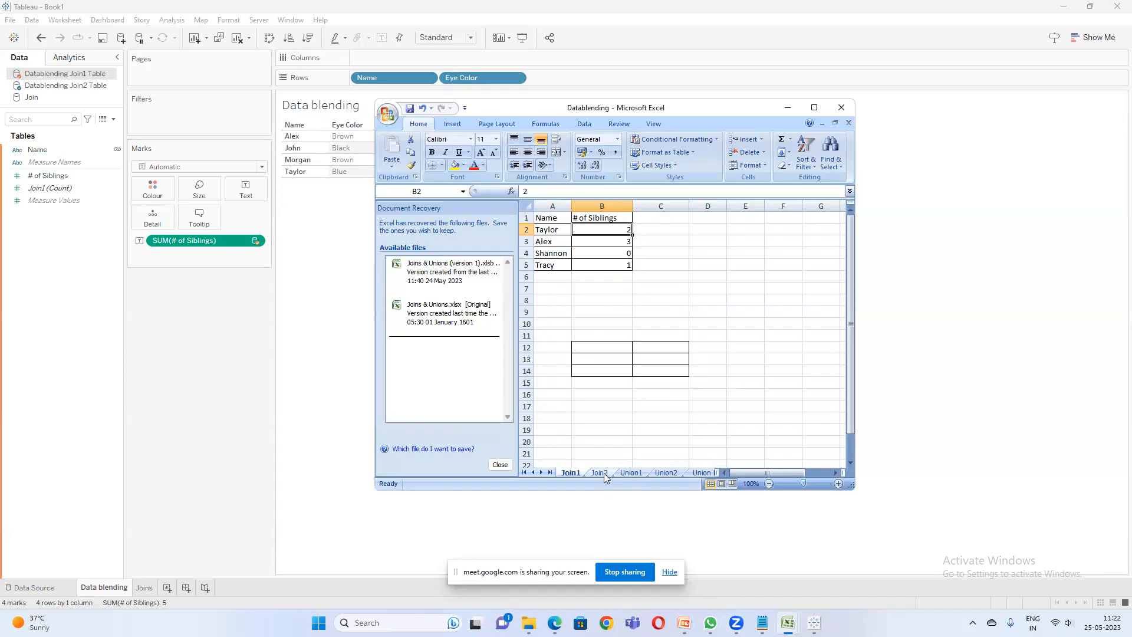
left_click(555, 216)
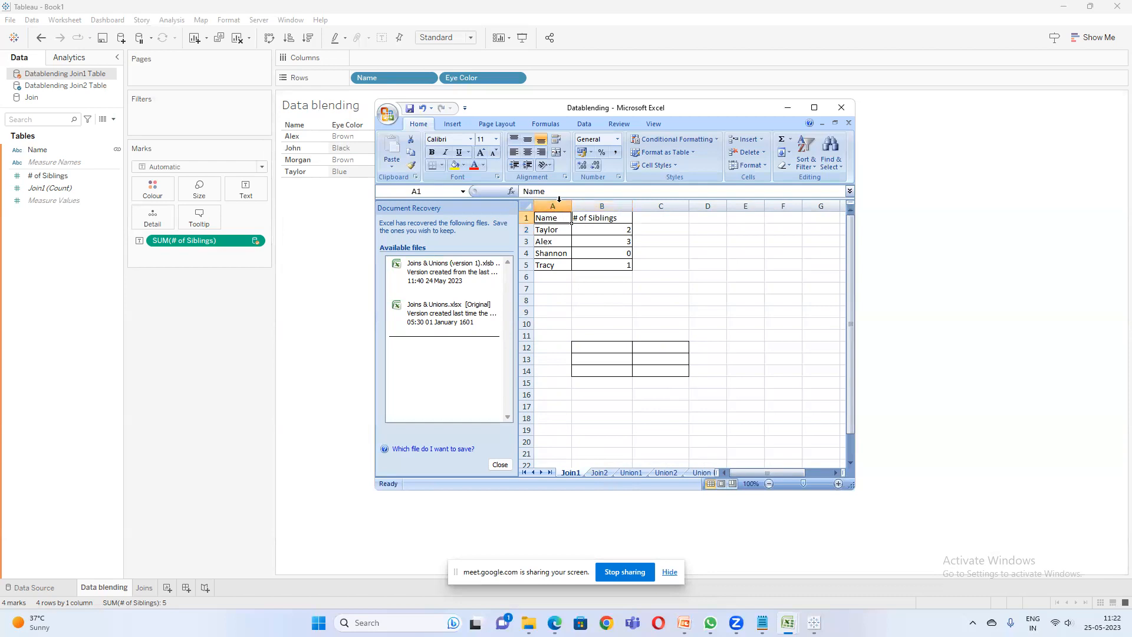
left_click(604, 474)
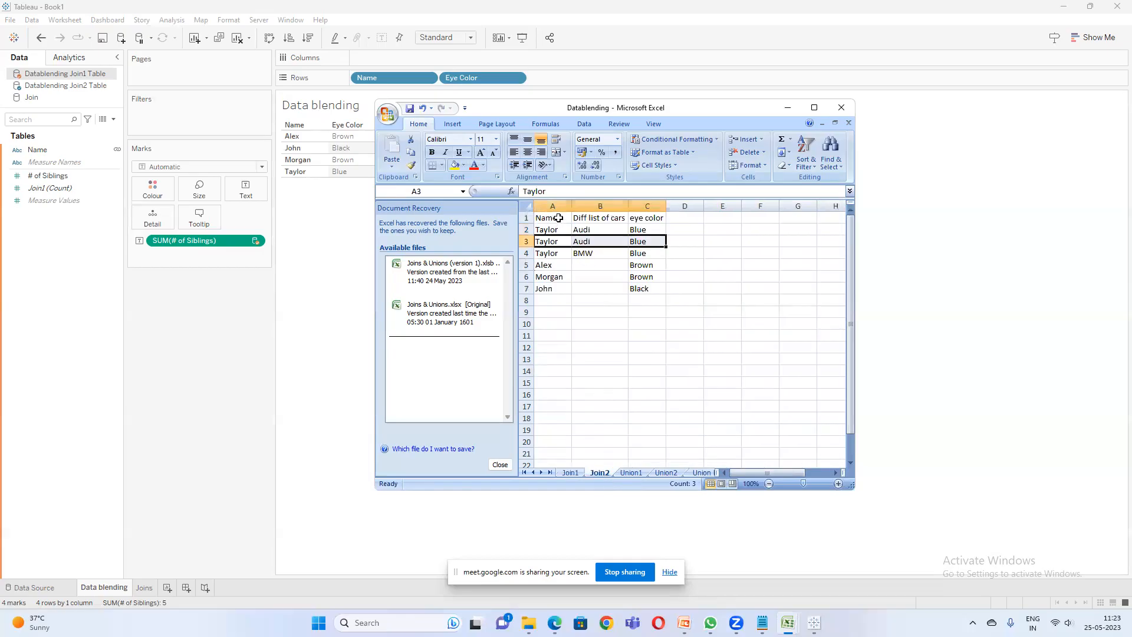
left_click(600, 205)
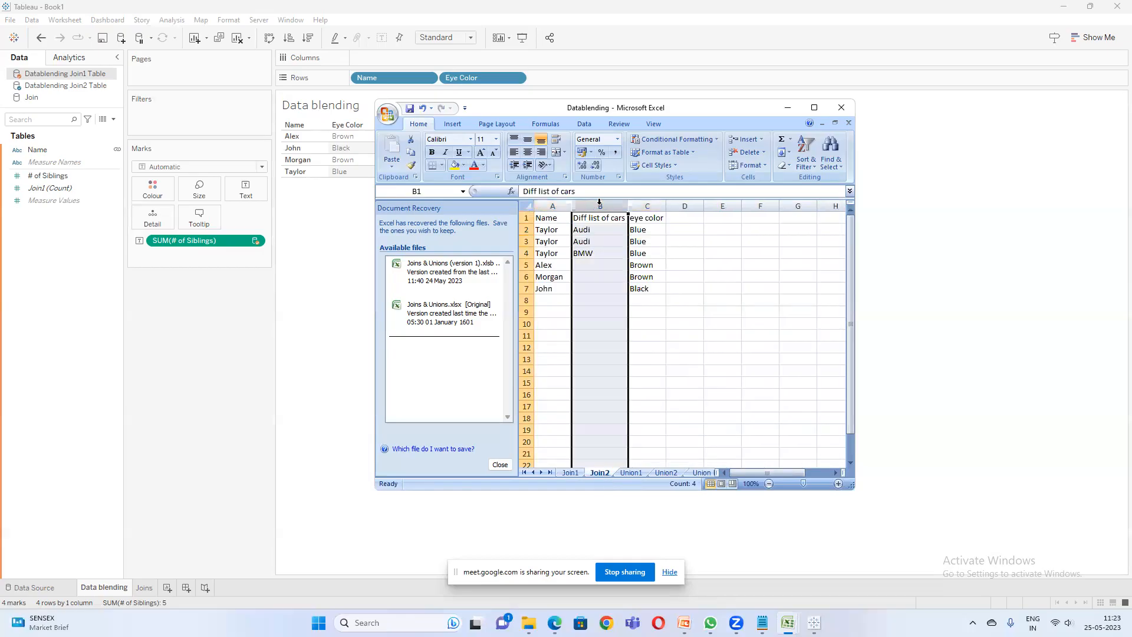
left_click(552, 206)
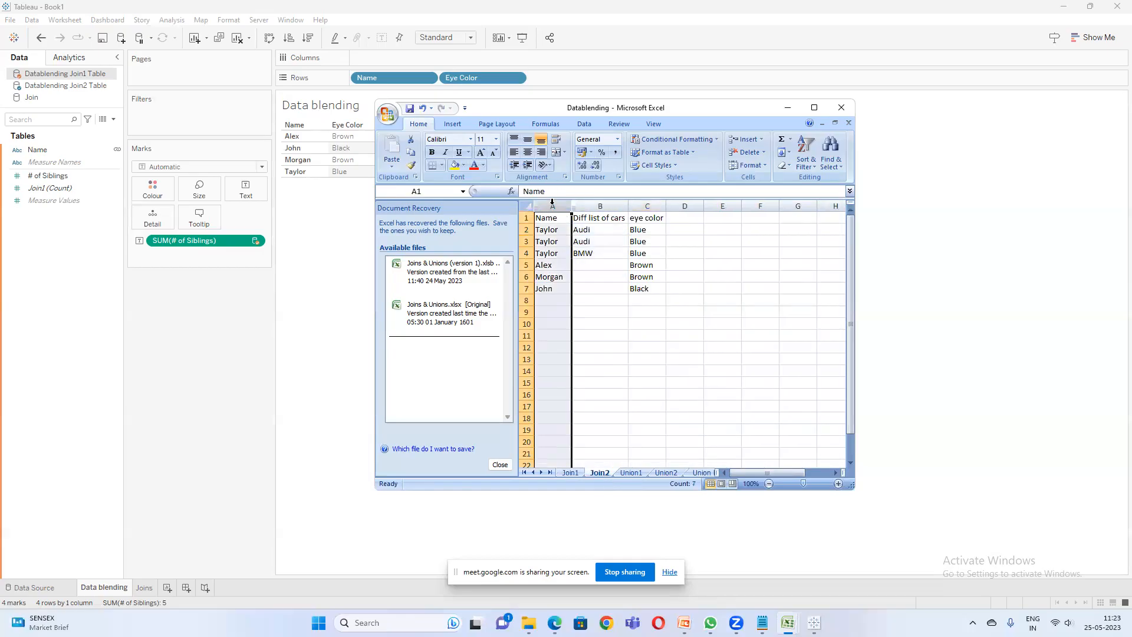
left_click(600, 205)
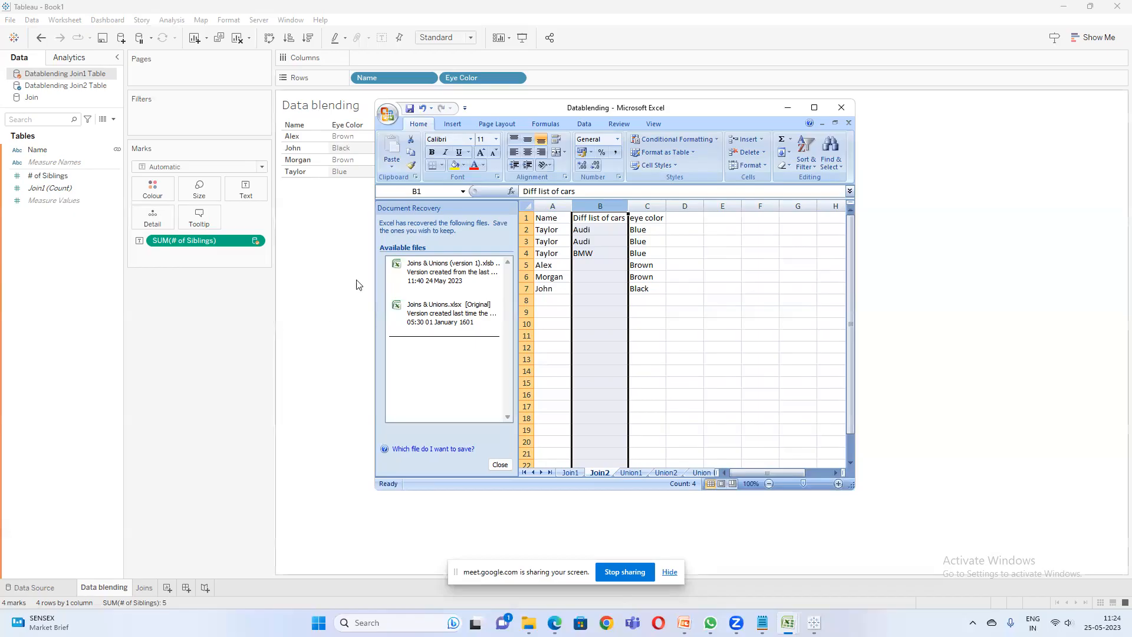
left_click(607, 255)
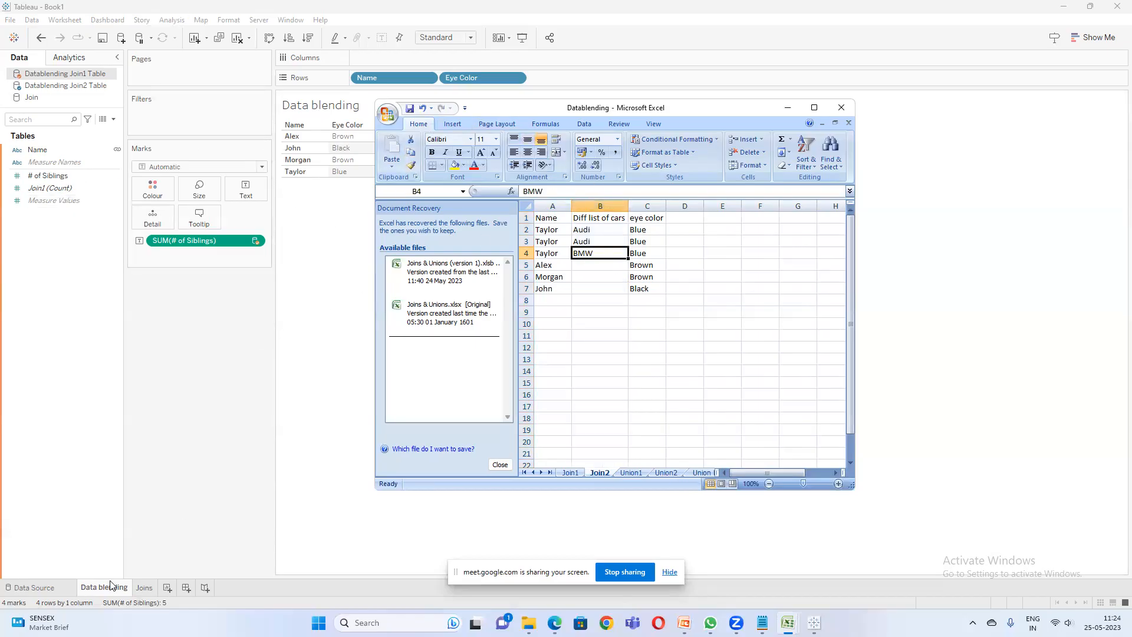
- Switch to Tableau and clear the Data blending sheet by removing Name, Eye Color and SUM(# of Siblings)
left_click(267, 296)
left_click_drag(401, 77, 214, 361)
left_click_drag(382, 84, 205, 369)
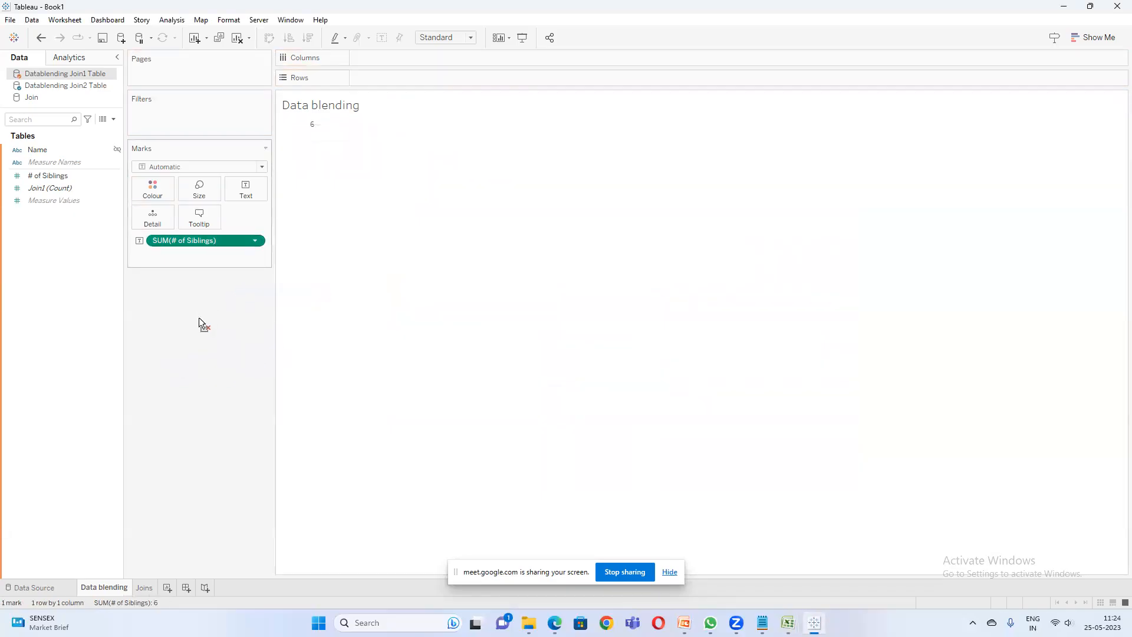
left_click_drag(199, 323, 197, 334)
- Switch to the Datablending workbook in Excel and select the whole Join2 table A1:C7
key("alt+Tab")
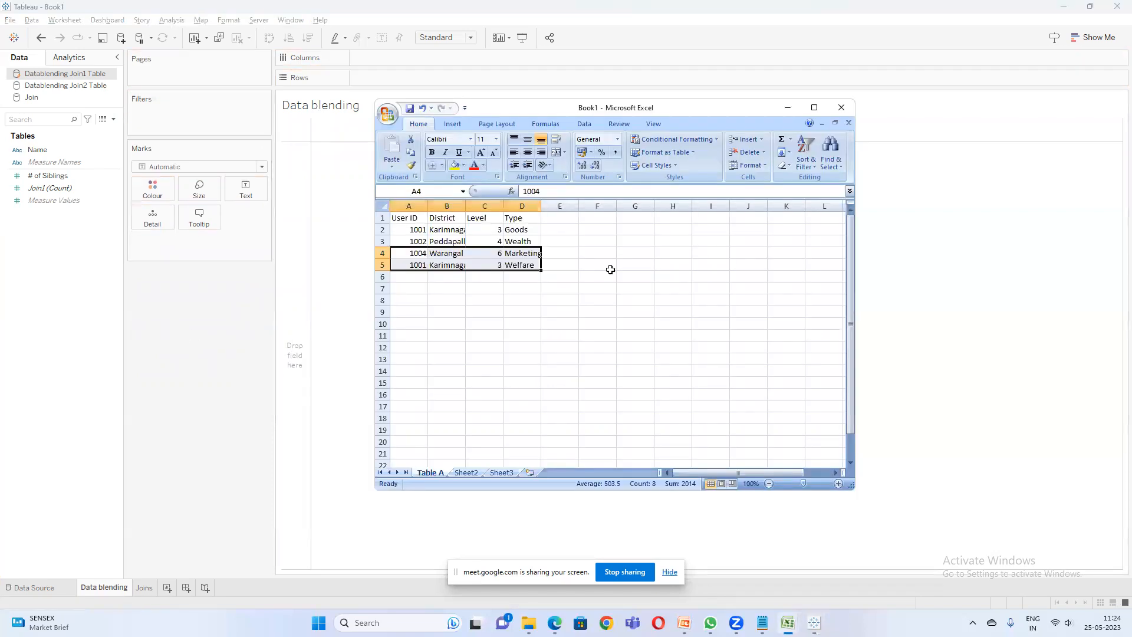
left_click(598, 287)
mouse_move(762, 623)
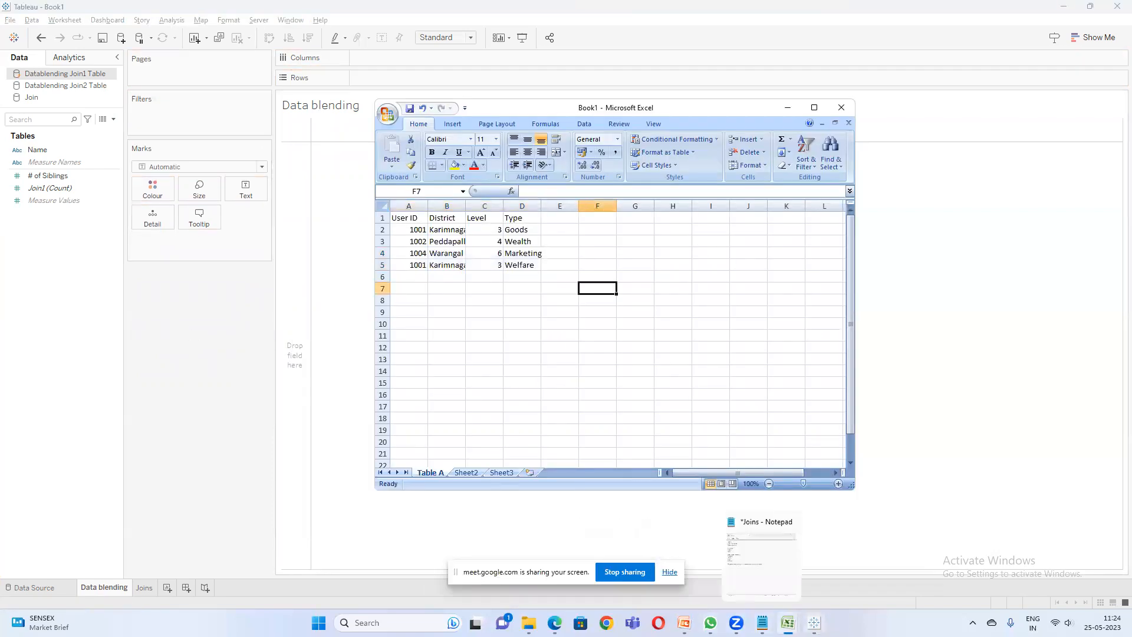
left_click(614, 324)
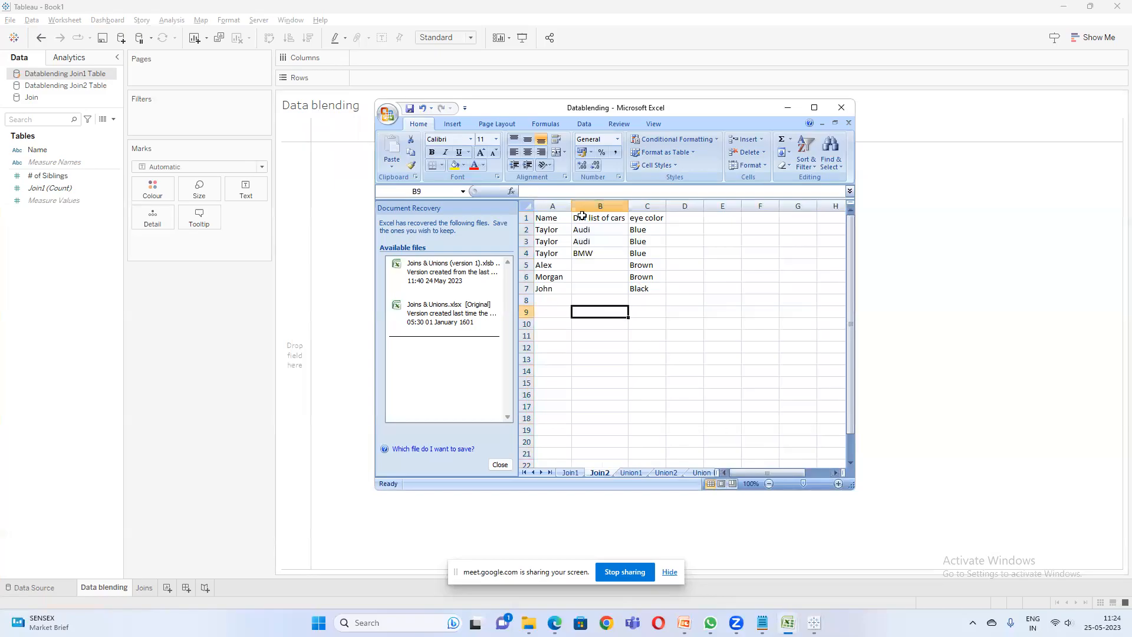
left_click_drag(545, 218, 655, 289)
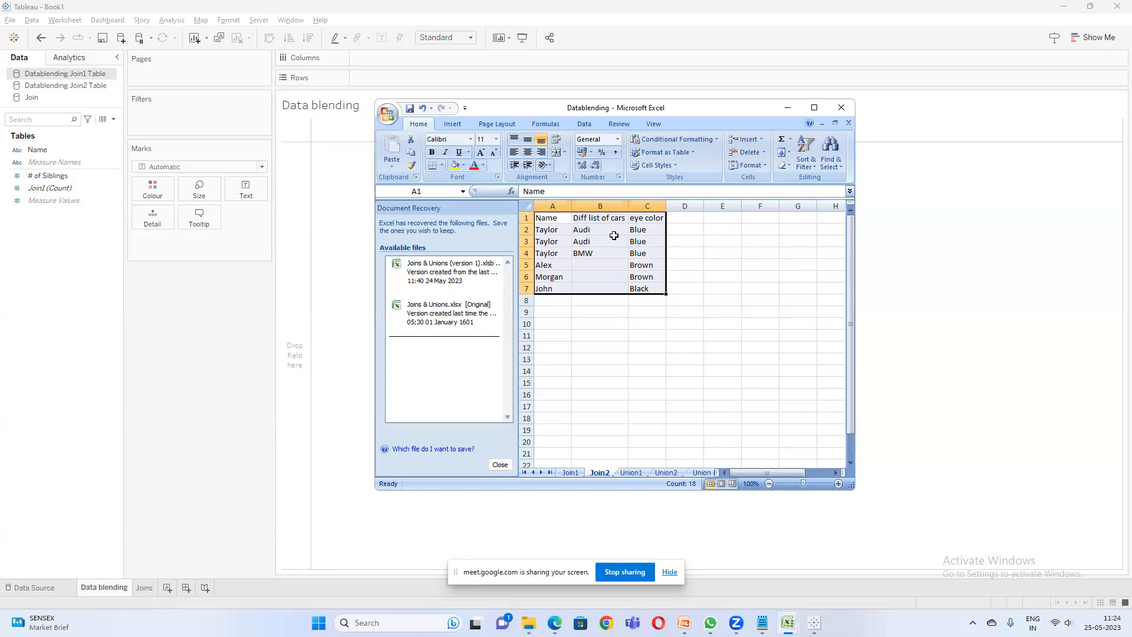
- Copy the Join1 table A1:B5 to cell E1 of the Join2 sheet and widen column F to fit the # of Siblings header
left_click(569, 472)
left_click_drag(553, 219, 612, 262)
key("ctrl+c")
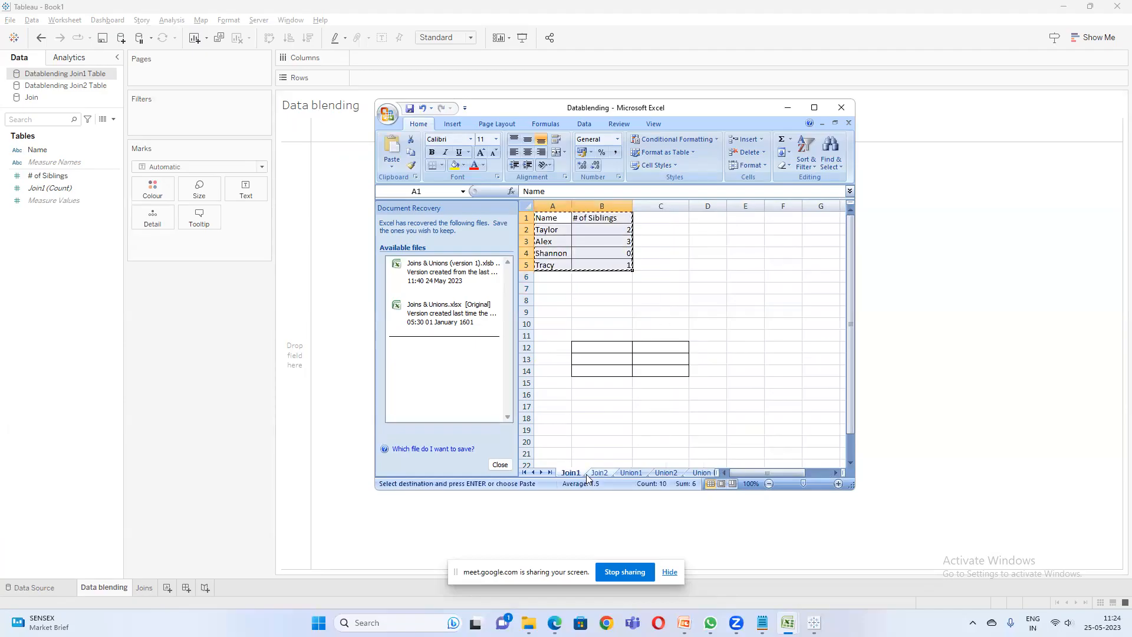
left_click(599, 472)
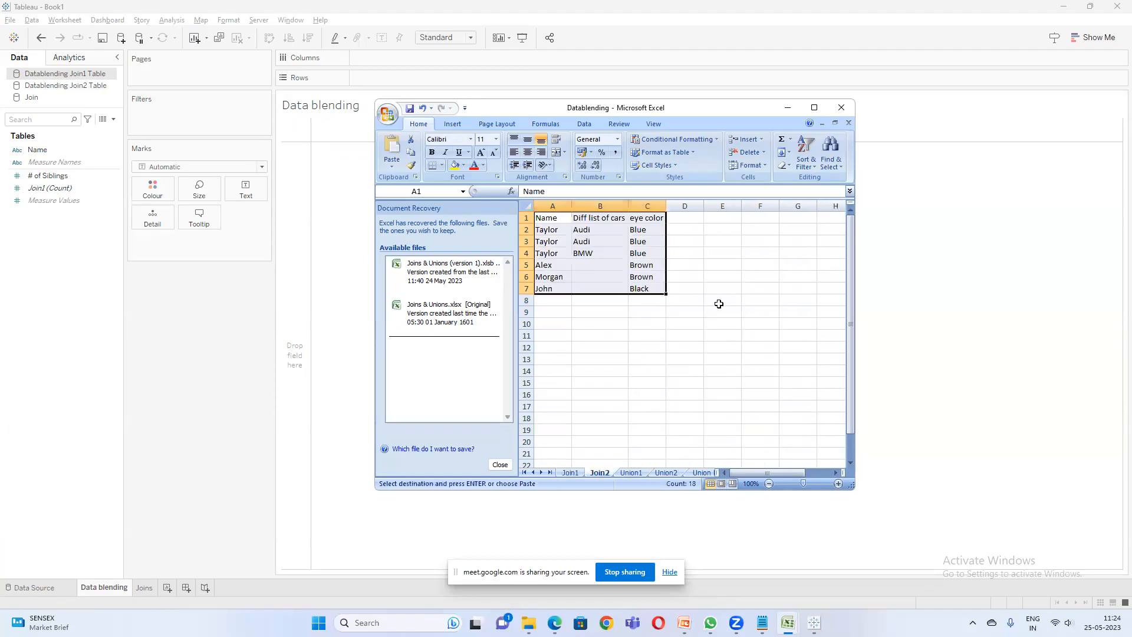
left_click(722, 217)
key("ctrl+v")
left_click(758, 317)
left_click_drag(779, 205, 789, 205)
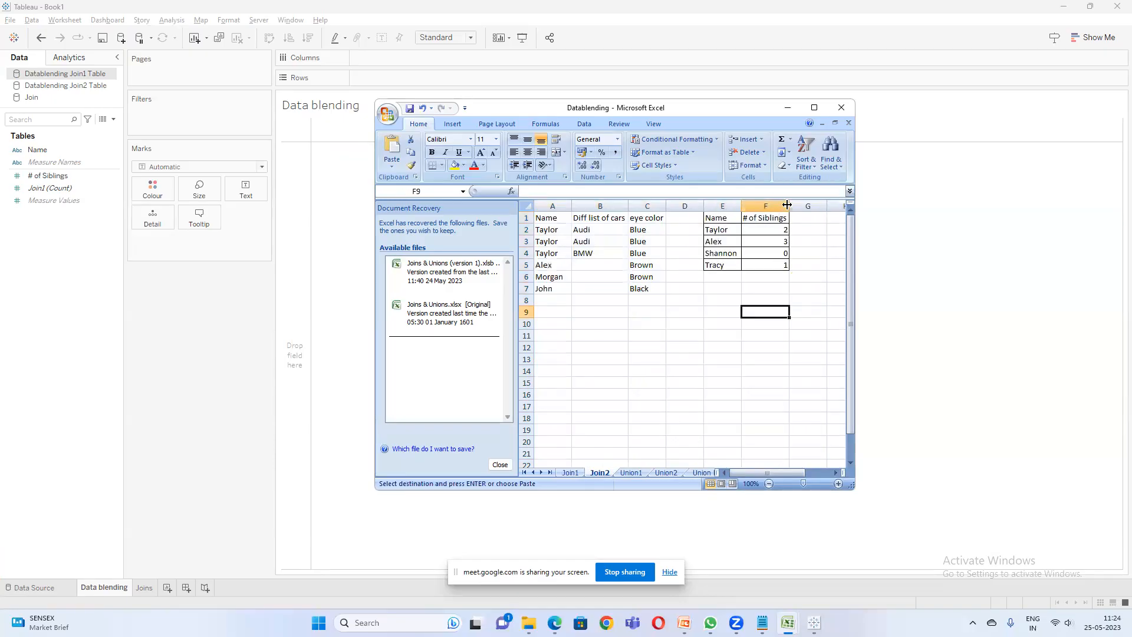
- Enter the heading "left Join" in B10 and copy the table A1:C7 below it, starting at B11
left_click(608, 322)
type("I")
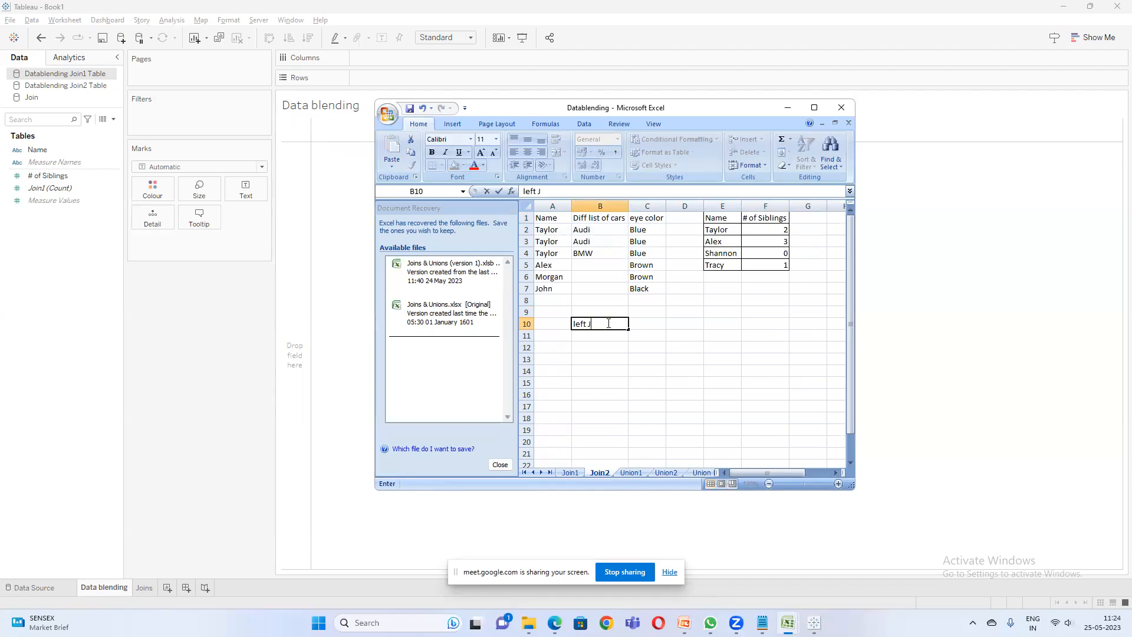
key("Return")
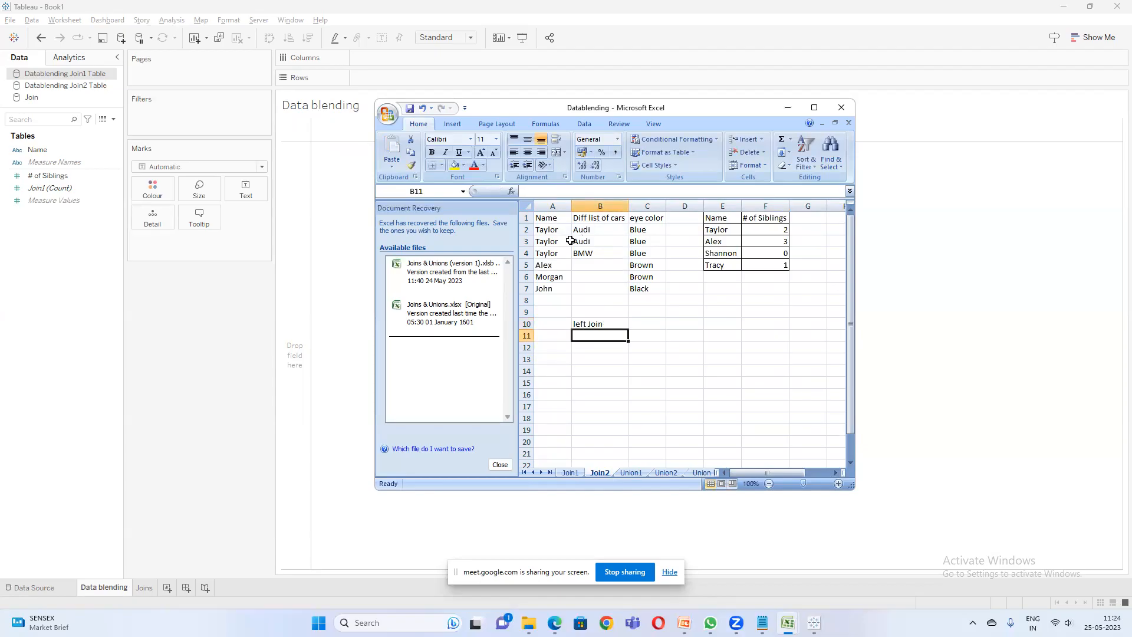
left_click_drag(549, 219, 633, 283)
key("ctrl+c")
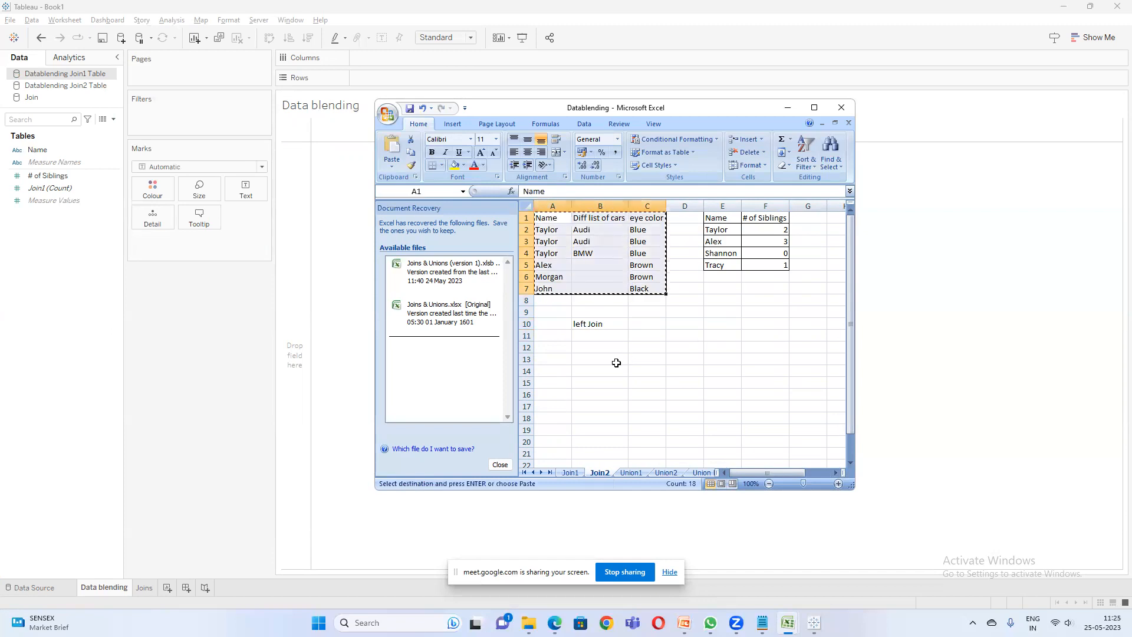
left_click(579, 336)
key("ctrl+v")
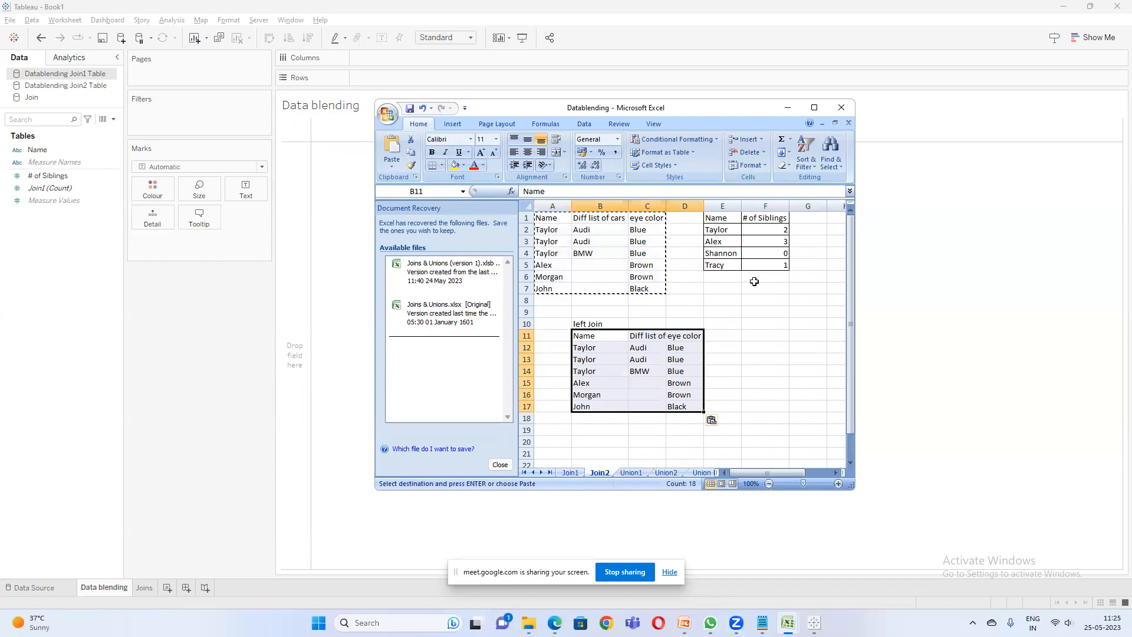
- Copy the Name and # of Siblings headers from E1:F1 to E11, extending the left join table
left_click(727, 299)
key("Escape")
left_click_drag(723, 215, 771, 213)
key("ctrl+c")
left_click(723, 337)
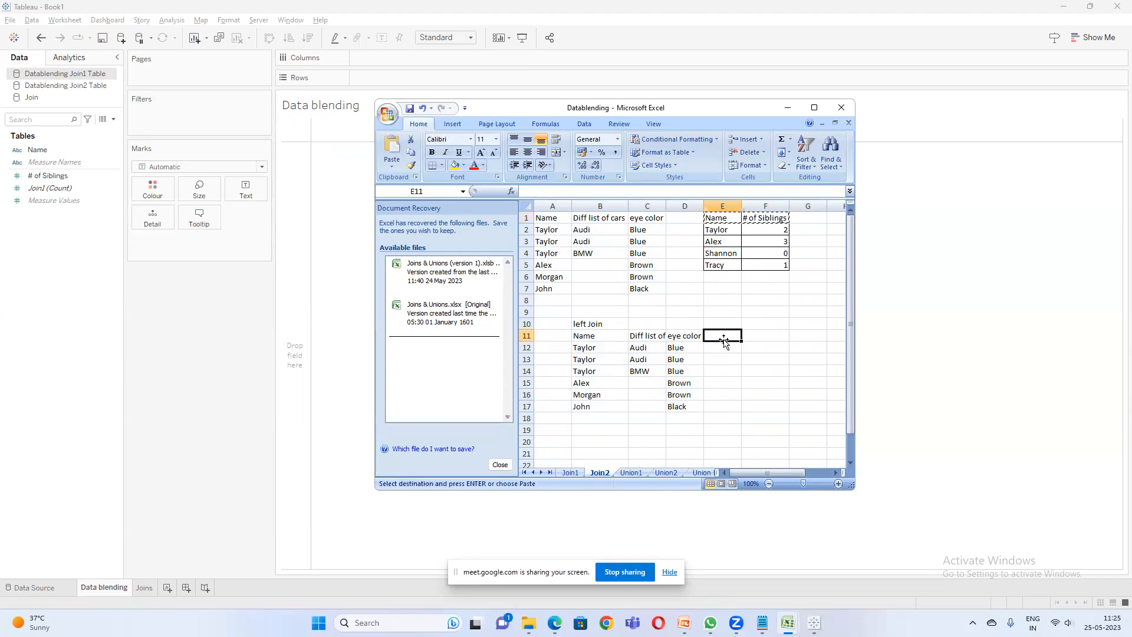
key("ctrl+v")
key("Escape")
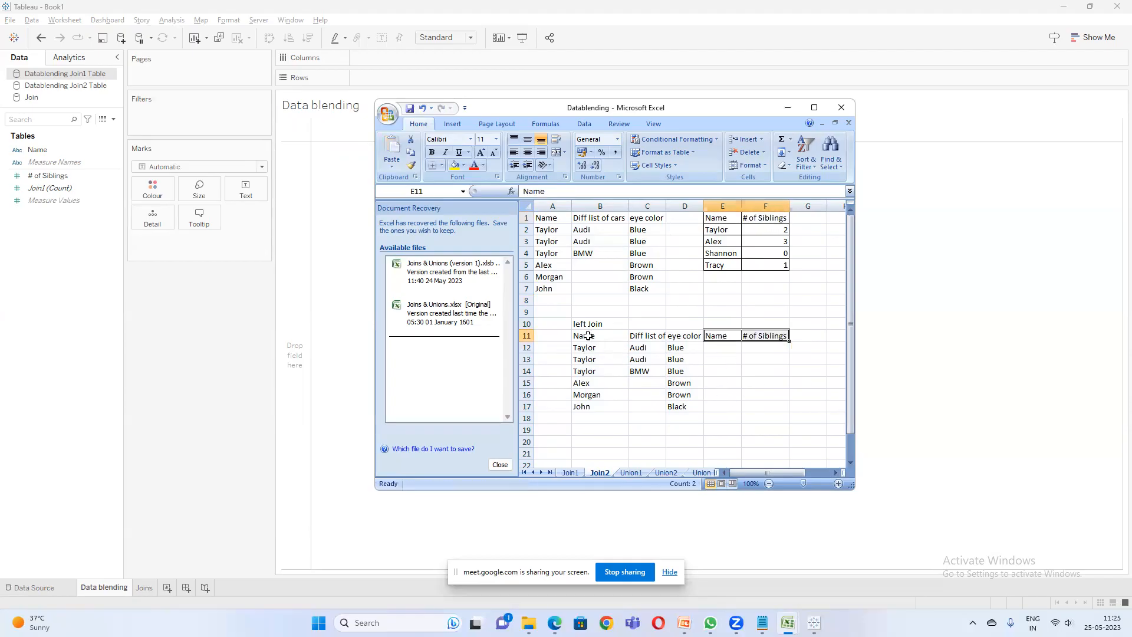
- Copy the matching sibling record E2:F2 to E12 in the left join table and highlight source row A2:C2 in yellow
left_click(548, 231)
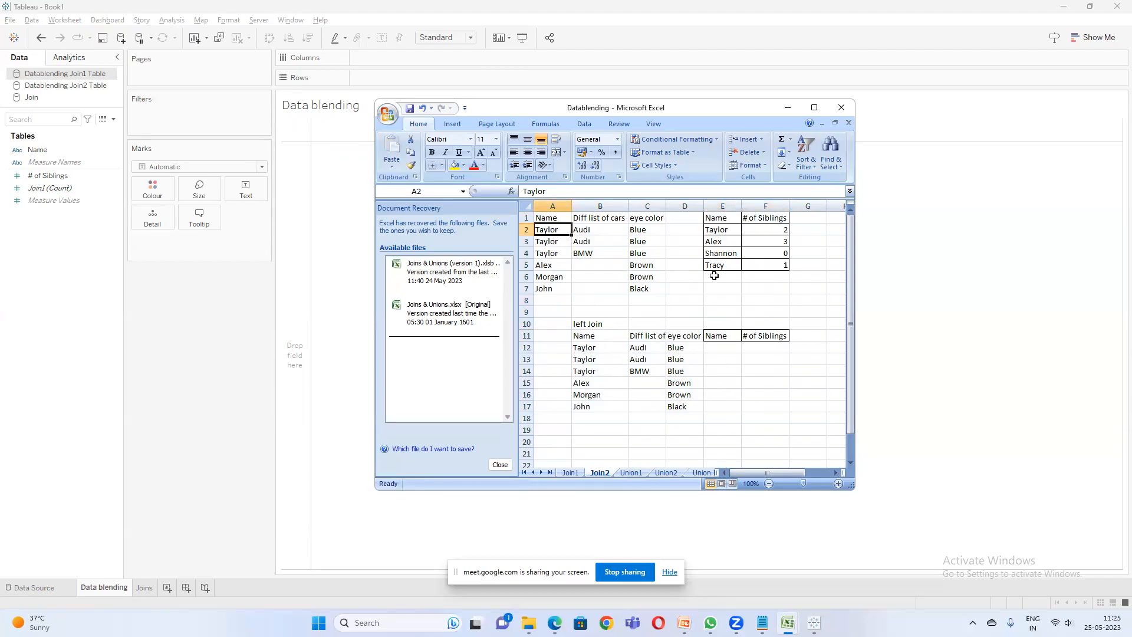
left_click_drag(712, 232, 777, 231)
key("ctrl+c")
left_click(725, 348)
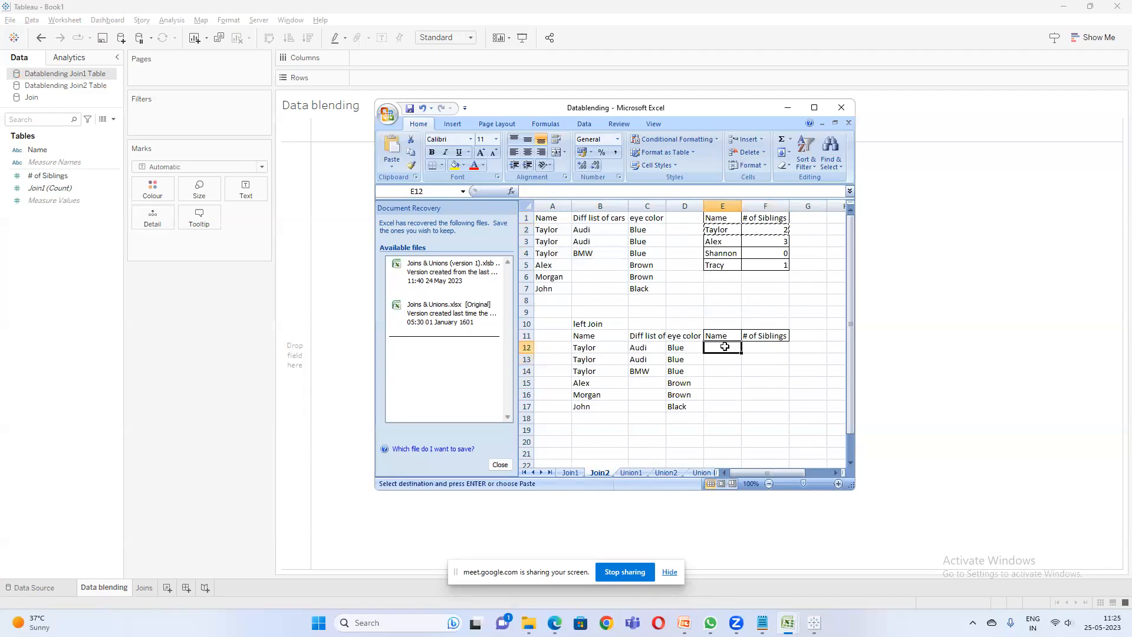
key("ctrl+v")
left_click_drag(542, 229, 640, 229)
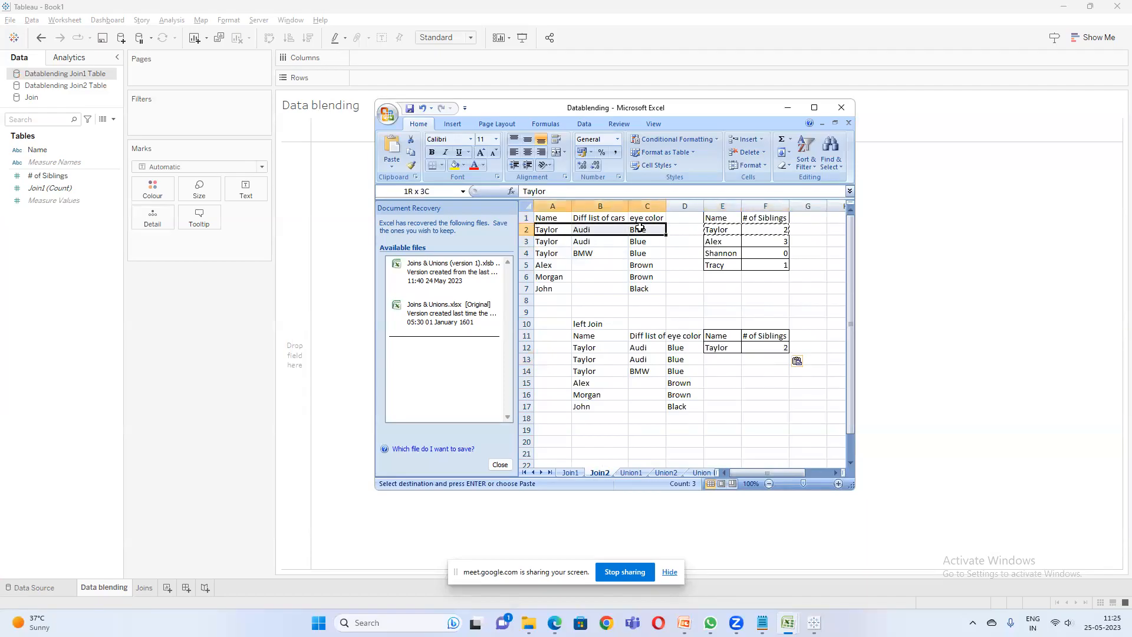
left_click(454, 166)
- Copy the sibling record E2:F2 to E13 for the second Audi row and highlight source row A3:C3 in yellow
left_click_drag(547, 242, 634, 243)
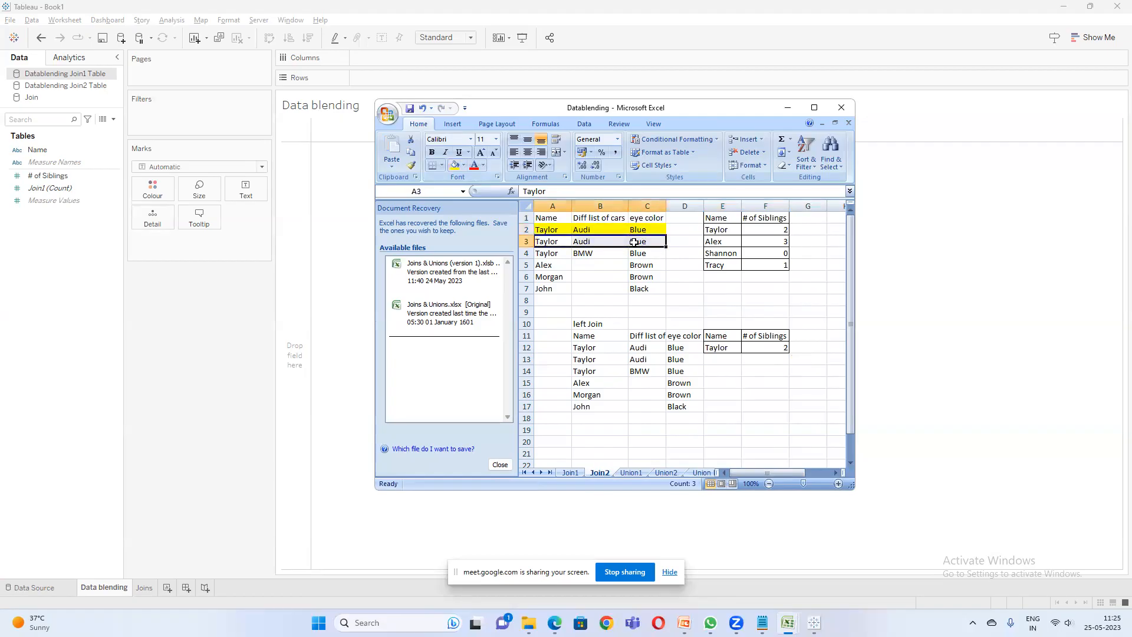
left_click(710, 230)
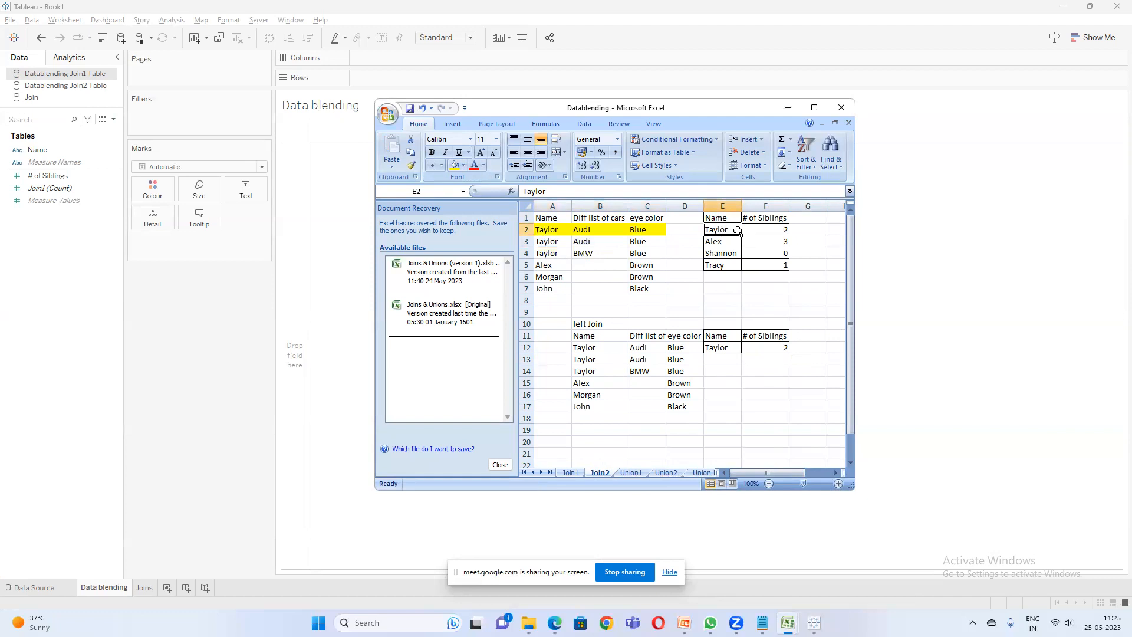
left_click_drag(737, 231, 773, 231)
key("ctrl+c")
left_click(717, 360)
key("ctrl+v")
key("Escape")
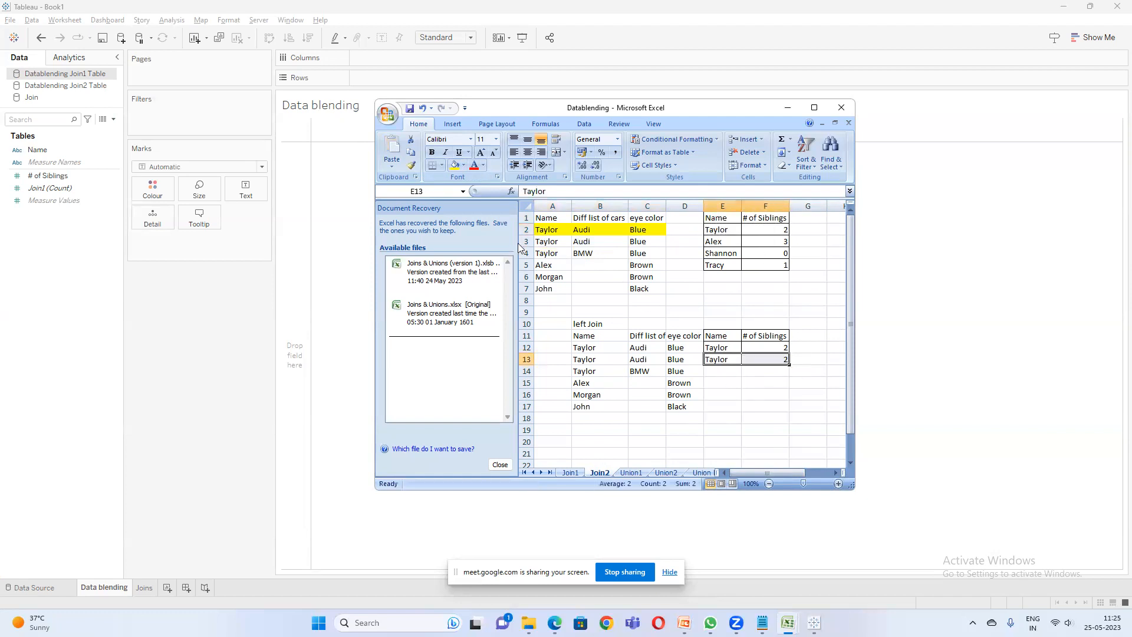
left_click(548, 254)
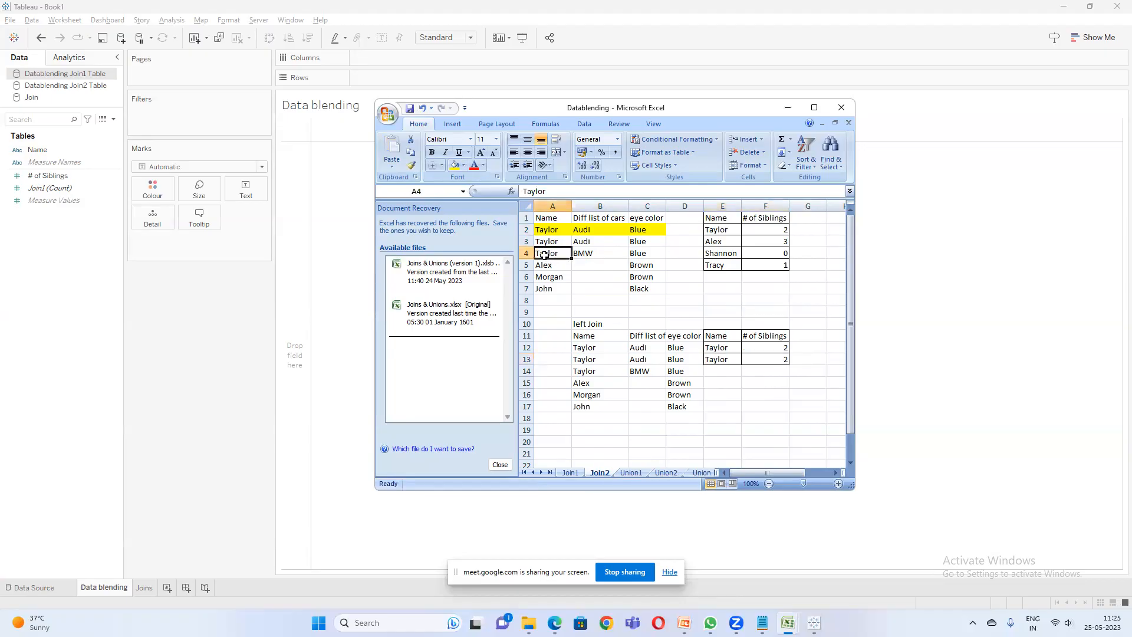
left_click_drag(560, 242, 645, 242)
left_click(454, 165)
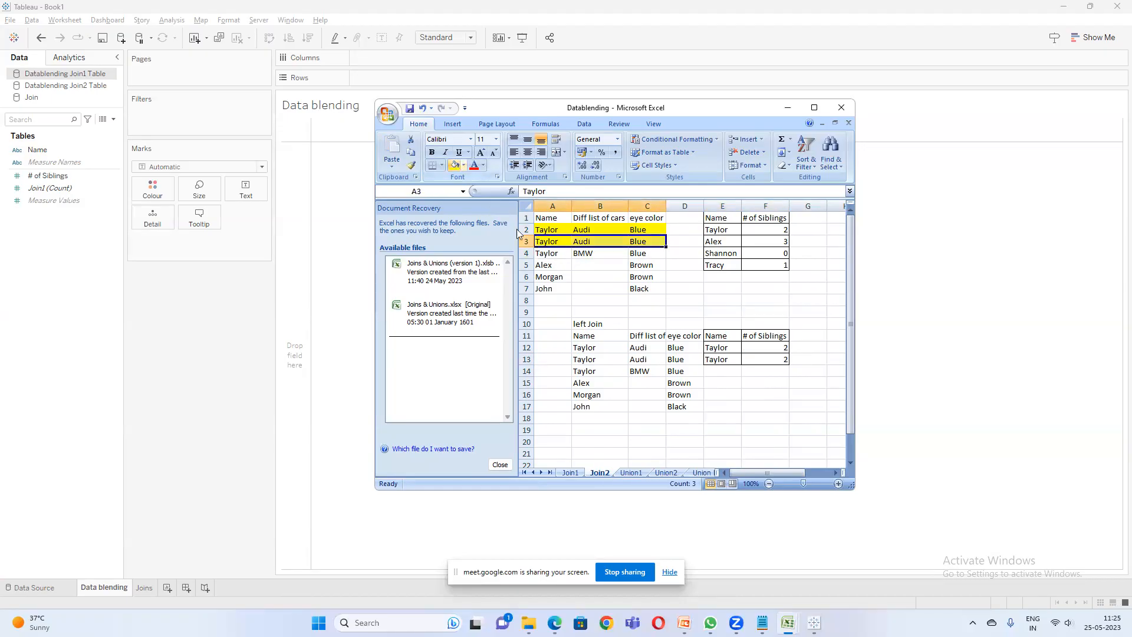
- Copy the sibling record E2:F2 to E14, beside the BMW row of the left join table
left_click(553, 256)
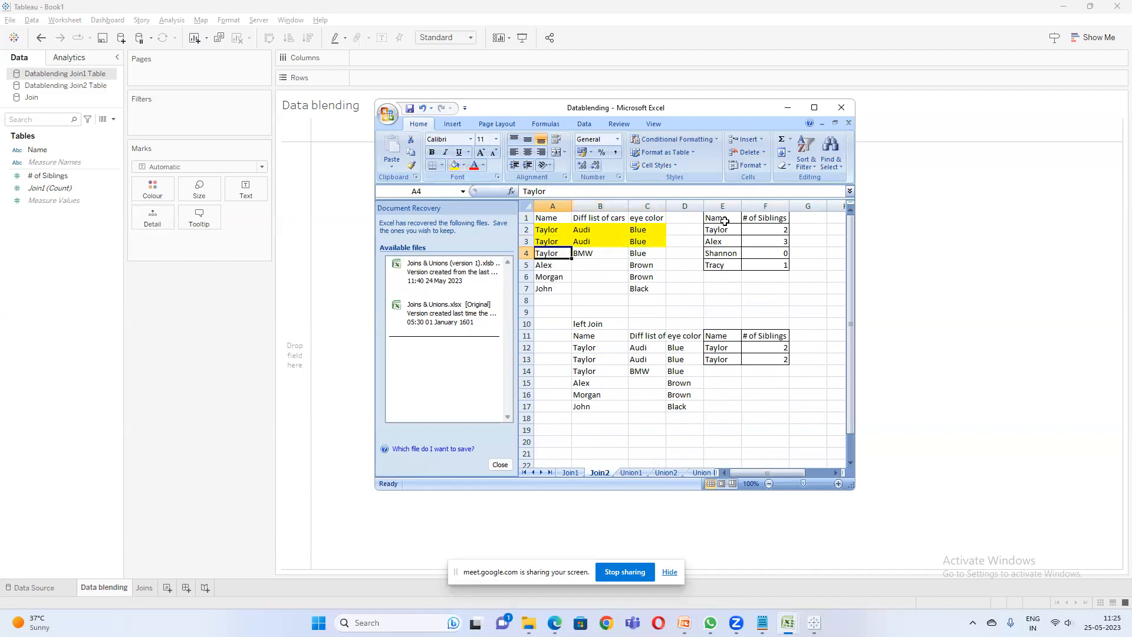
left_click_drag(722, 229, 770, 230)
key("ctrl+c")
left_click(722, 371)
key("ctrl+v")
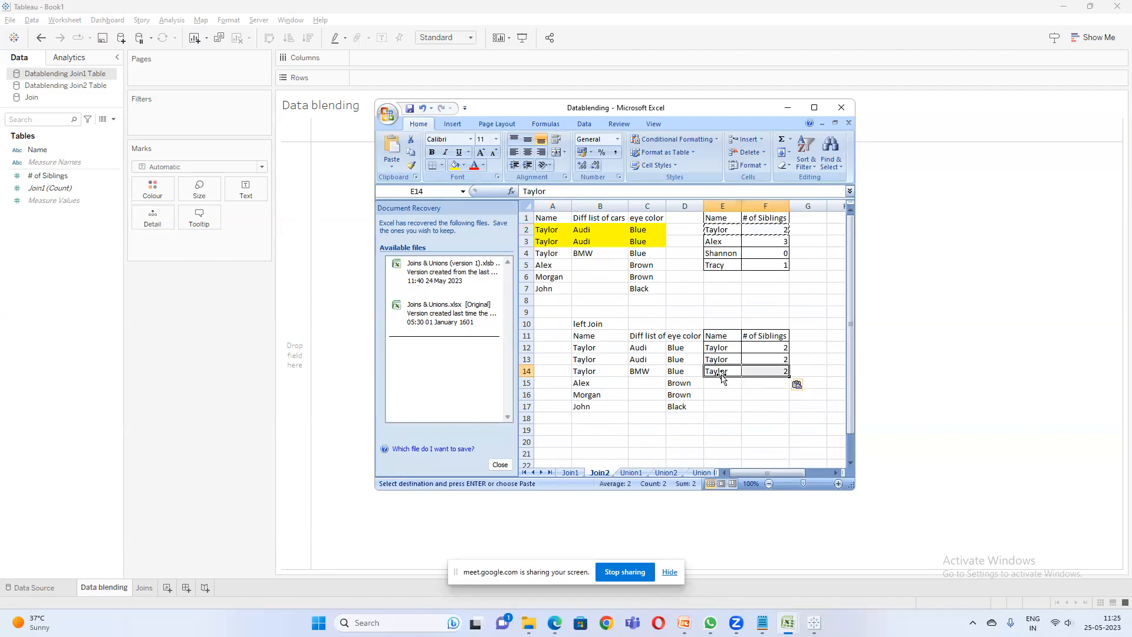
- Highlight source row A4:C4, the BMW record, in yellow
key("Escape")
left_click_drag(548, 253, 648, 254)
left_click(455, 165)
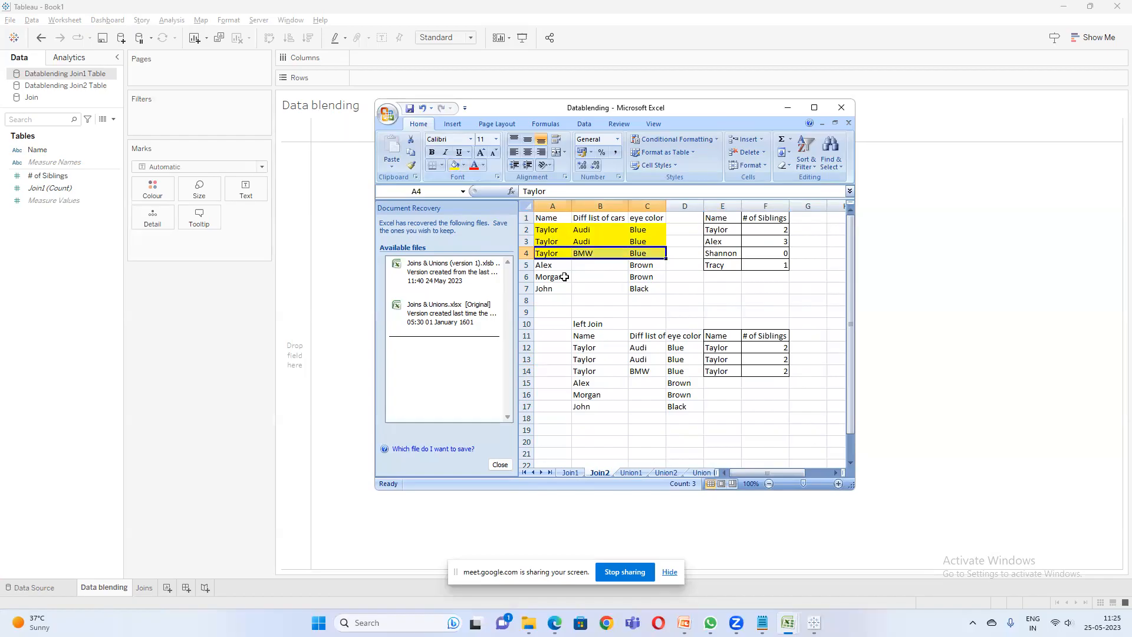
- Copy the matching sibling record E3:F3 to E15 in the left join table and highlight source row A5:C5 in yellow
left_click(545, 265)
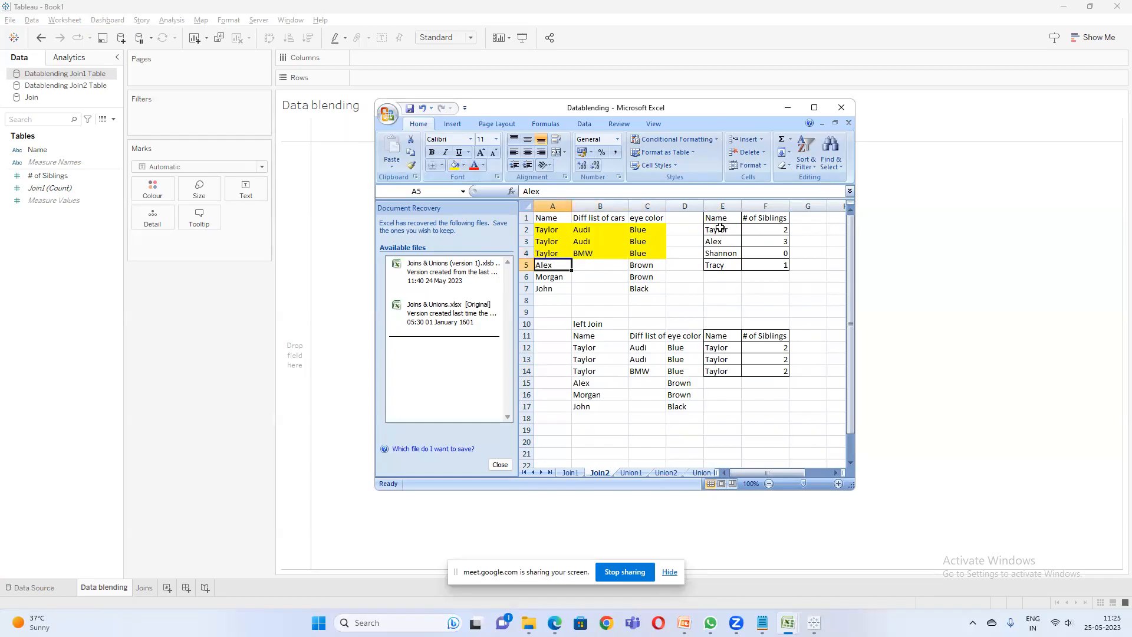
left_click_drag(727, 232, 787, 245)
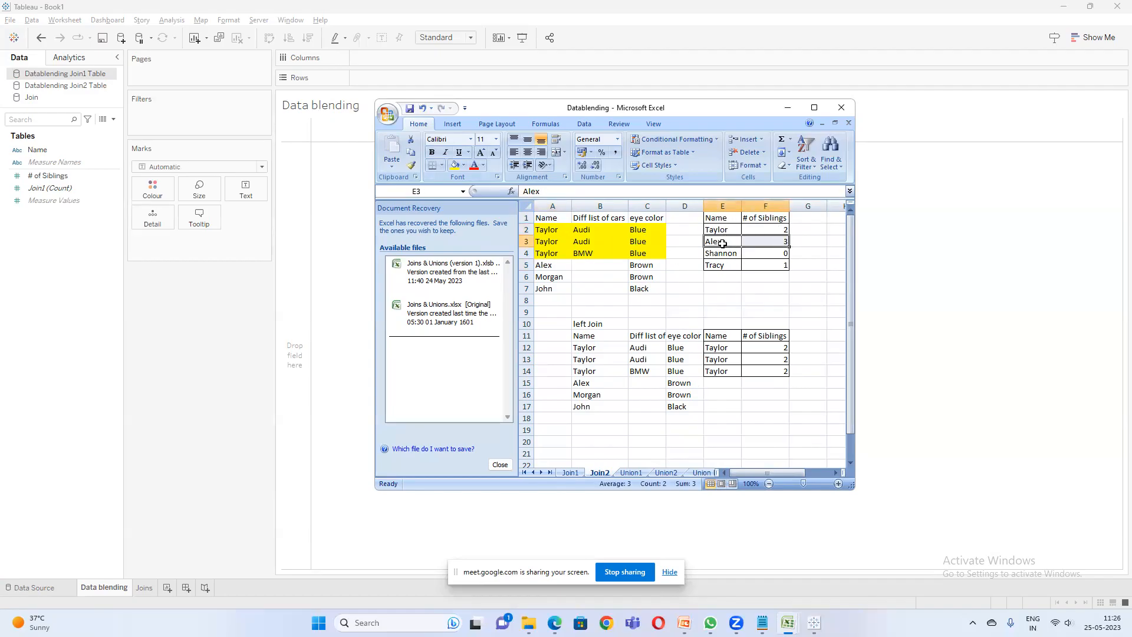
key("ctrl+c")
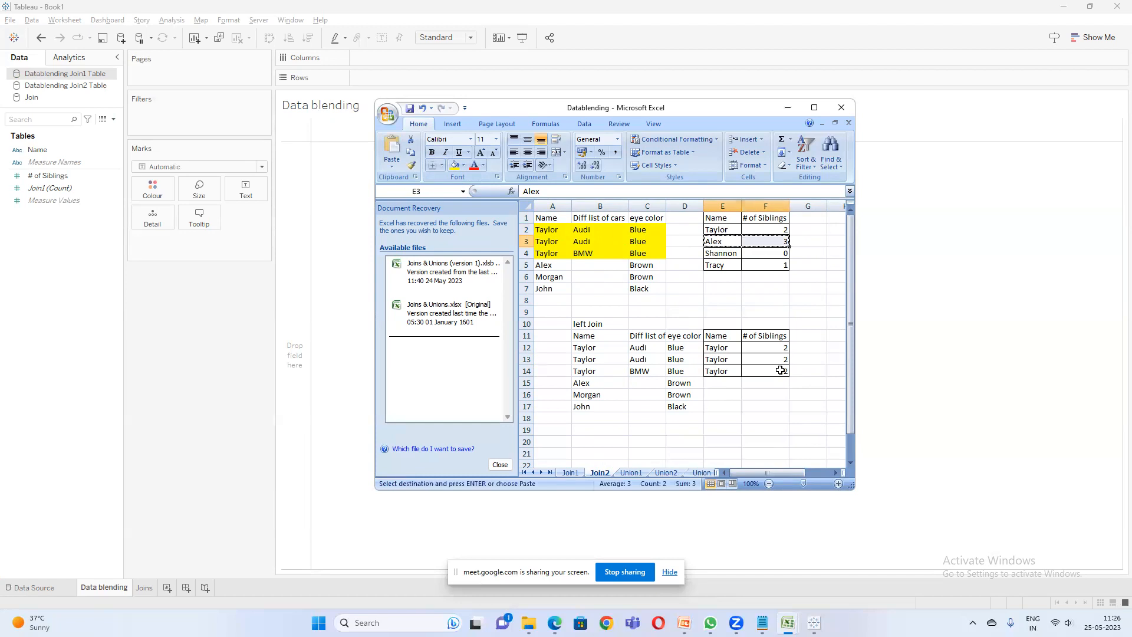
left_click(724, 383)
key("ctrl+v")
key("Escape")
left_click(556, 281)
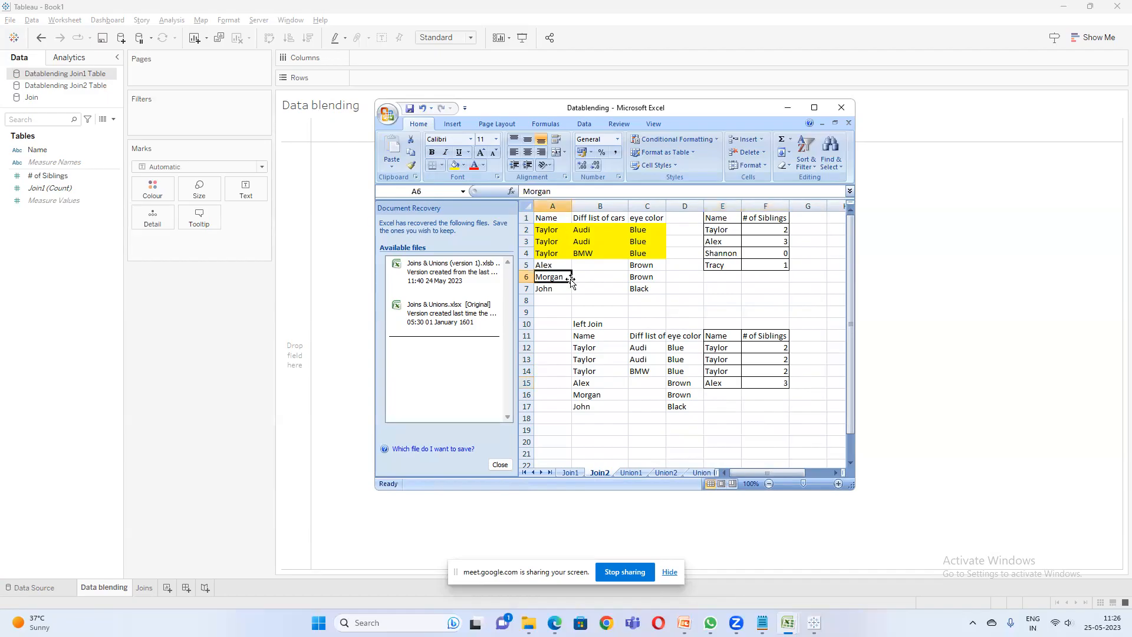
left_click_drag(554, 267, 668, 264)
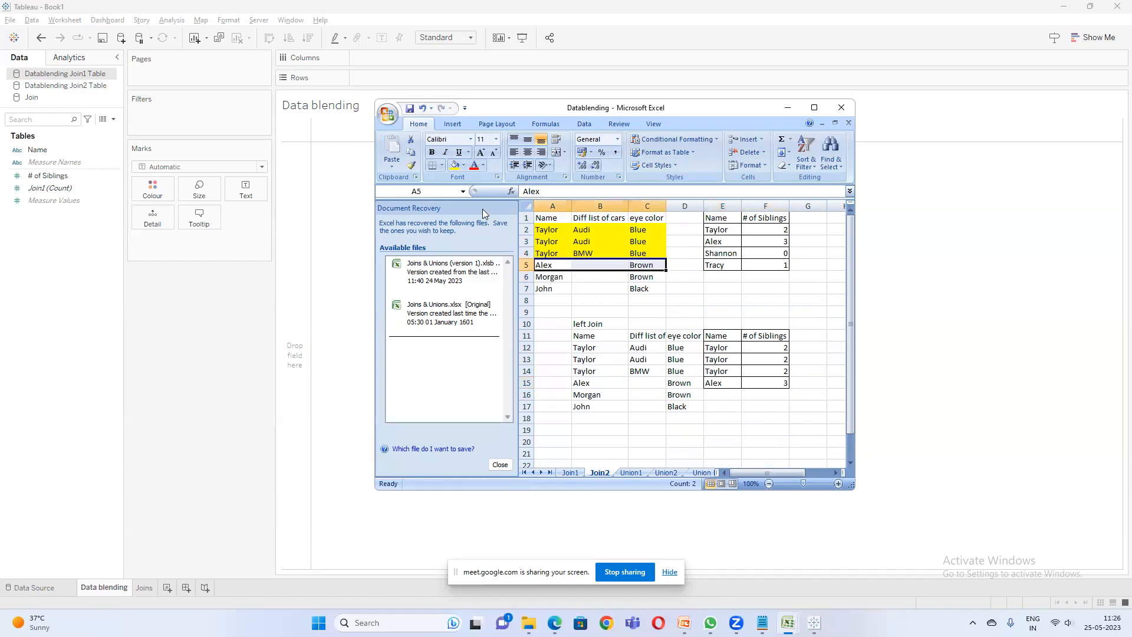
left_click(454, 164)
- Enter null in E16 and F16 for the unmatched sixth-row record and highlight source row A6:C6 in yellow
left_click(569, 279)
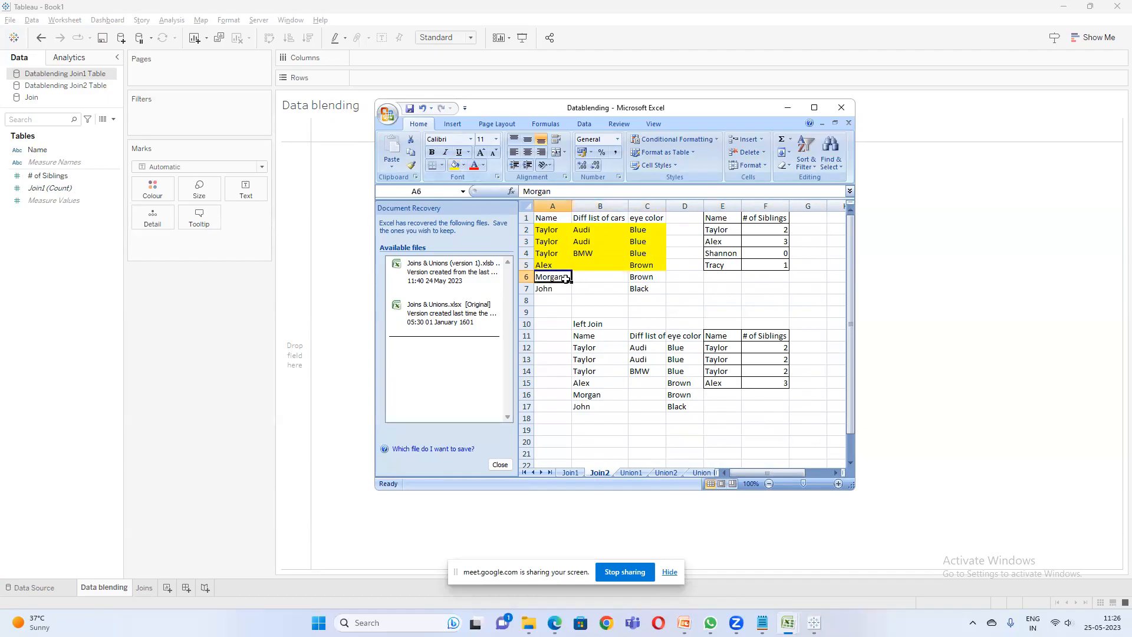
left_click(716, 226)
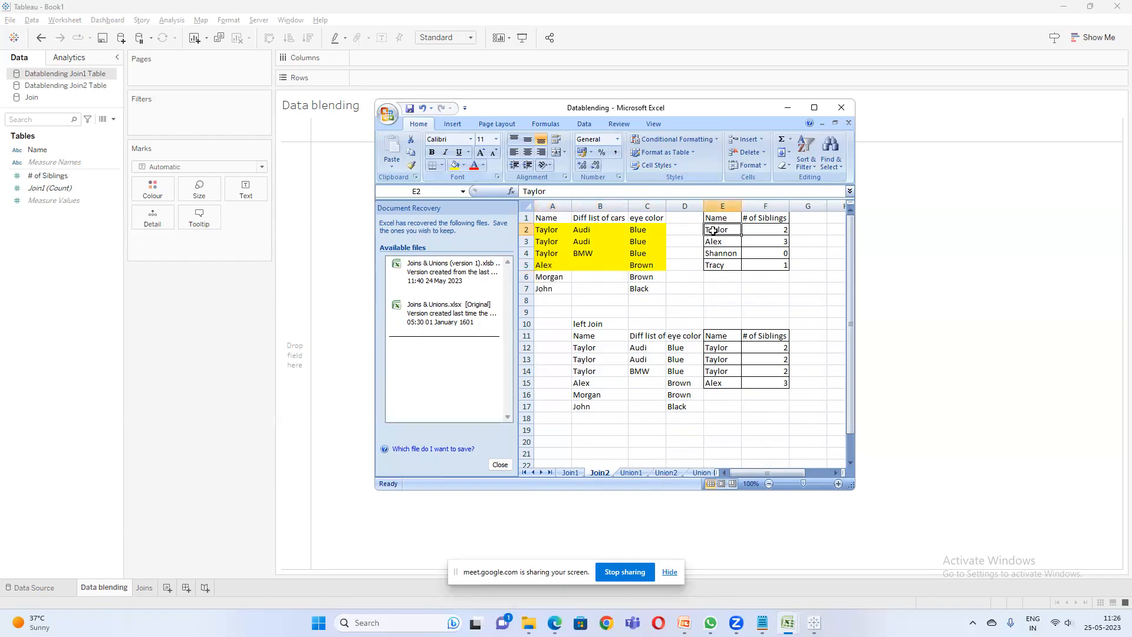
left_click(724, 243)
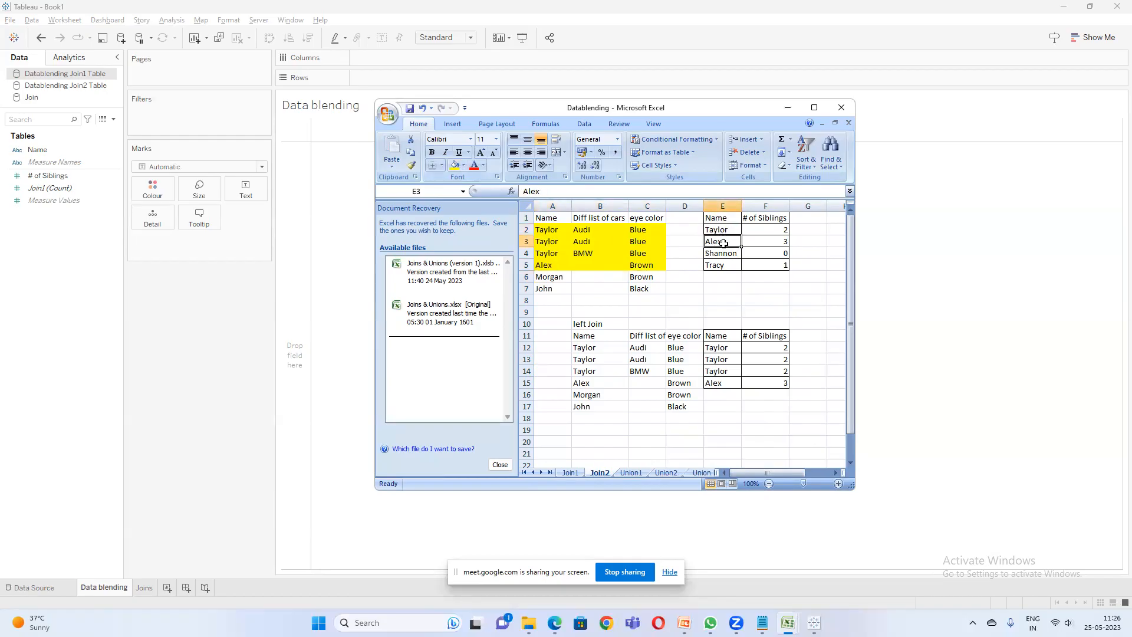
left_click(732, 254)
left_click(723, 269)
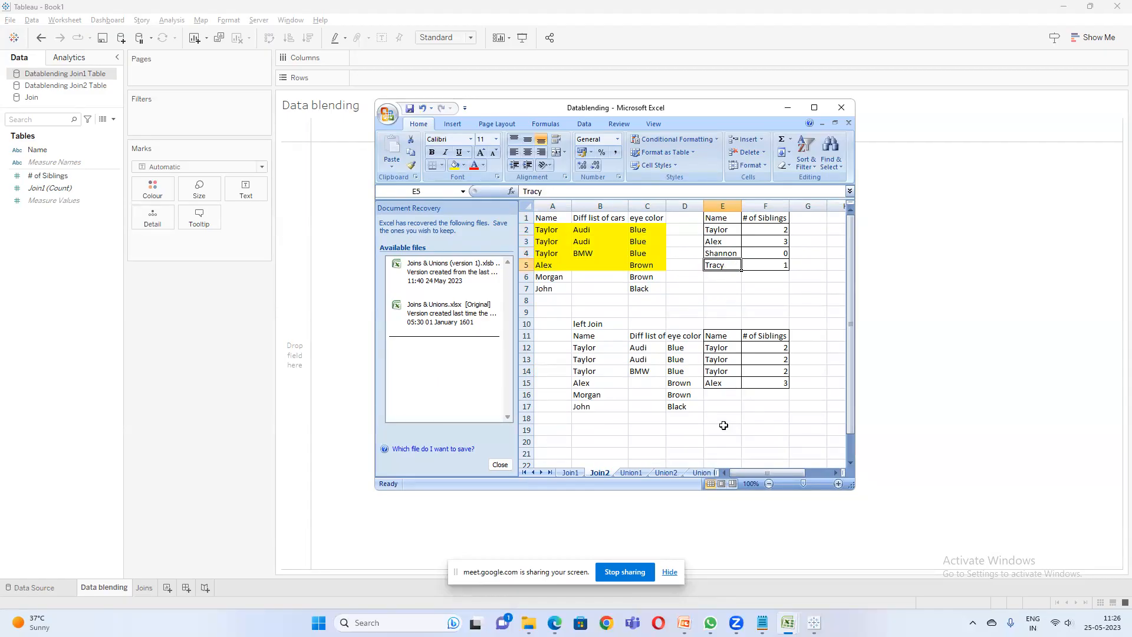
left_click(729, 391)
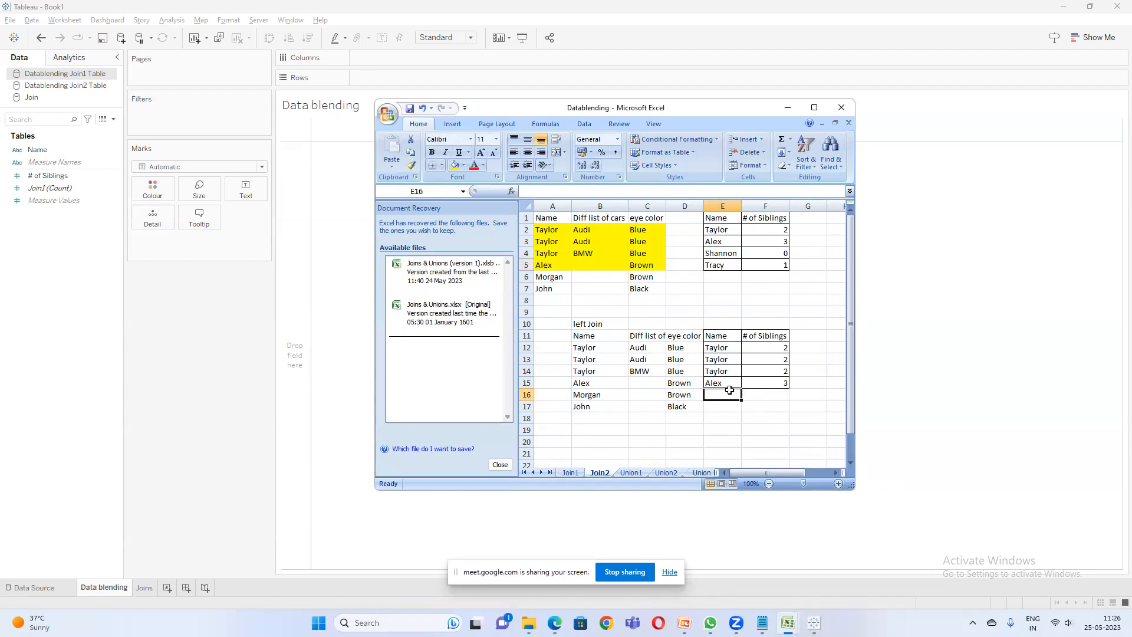
type("null")
key("Return")
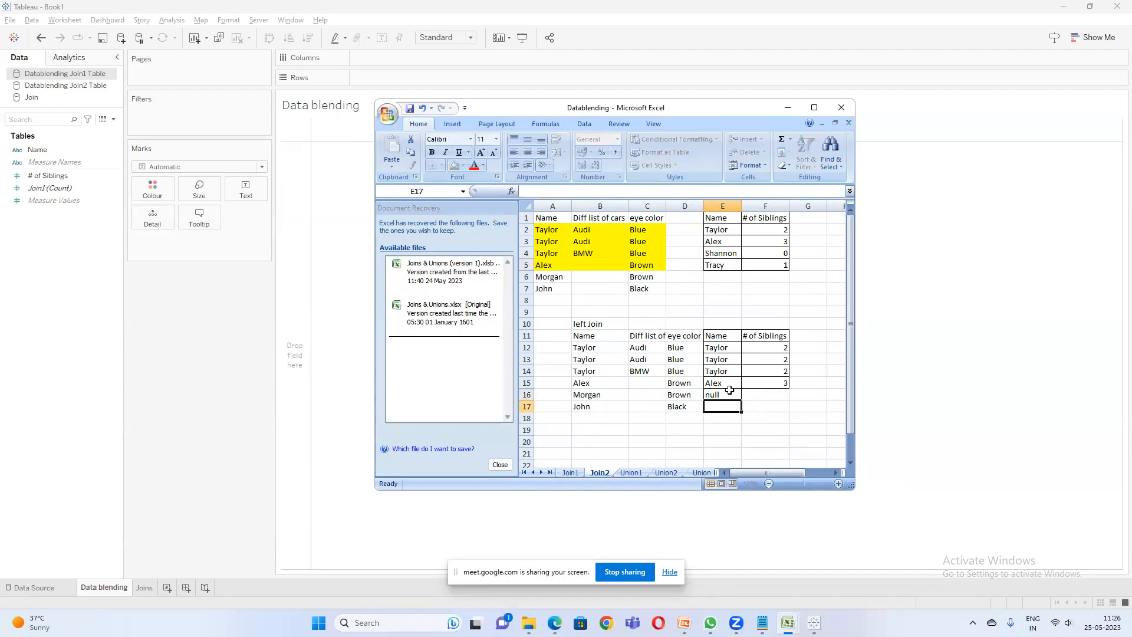
key("Up")
key("Right")
type("null")
key("Return")
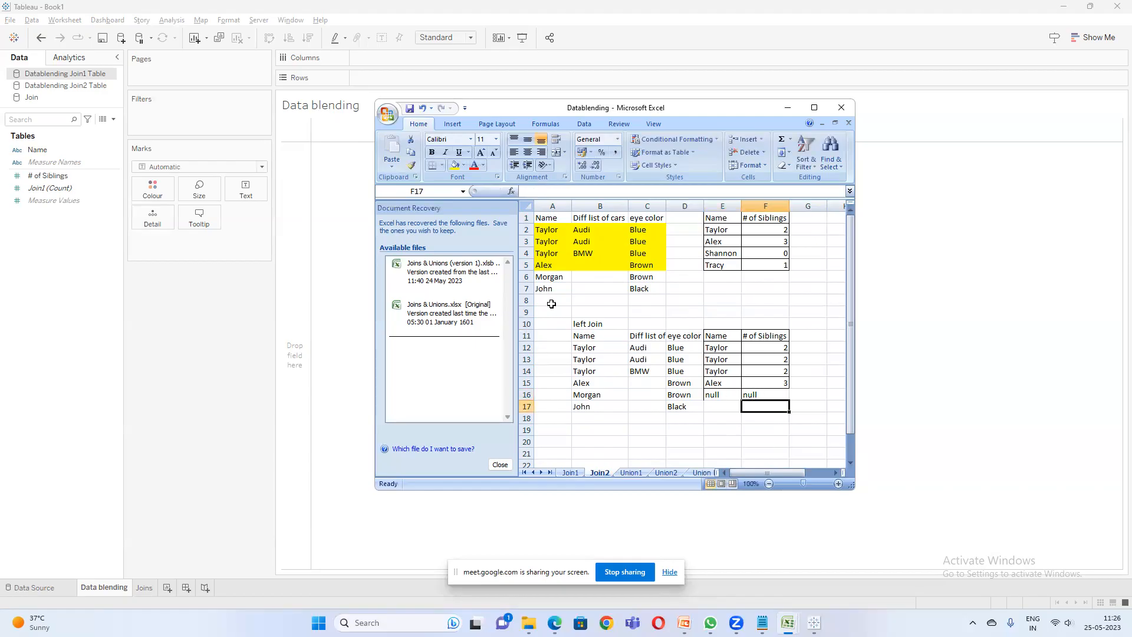
left_click_drag(555, 276, 642, 276)
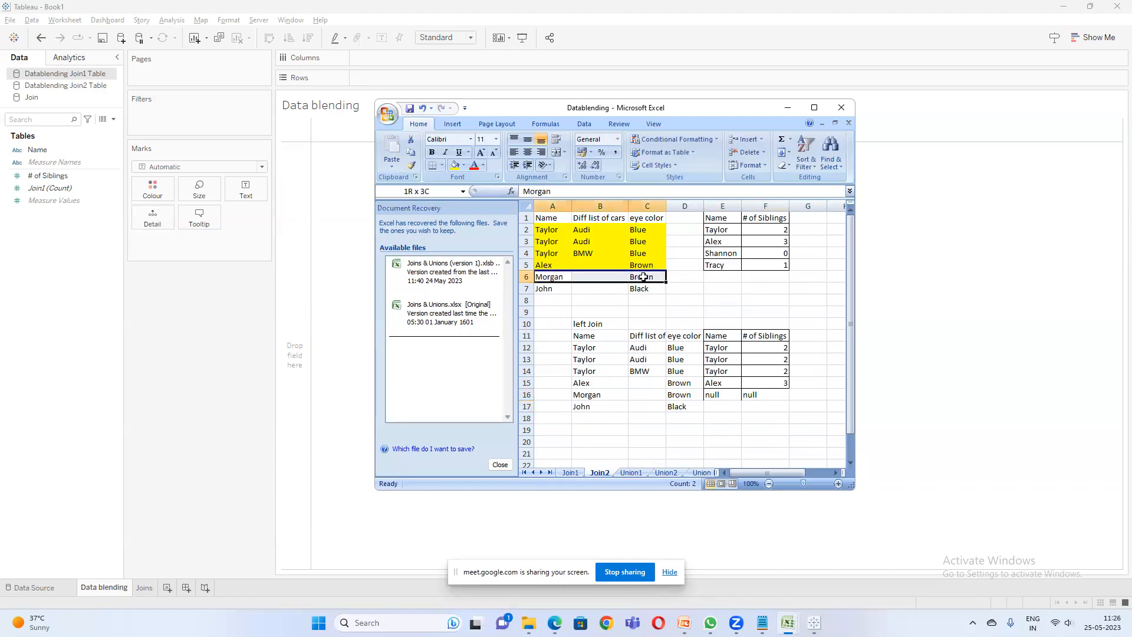
left_click(455, 165)
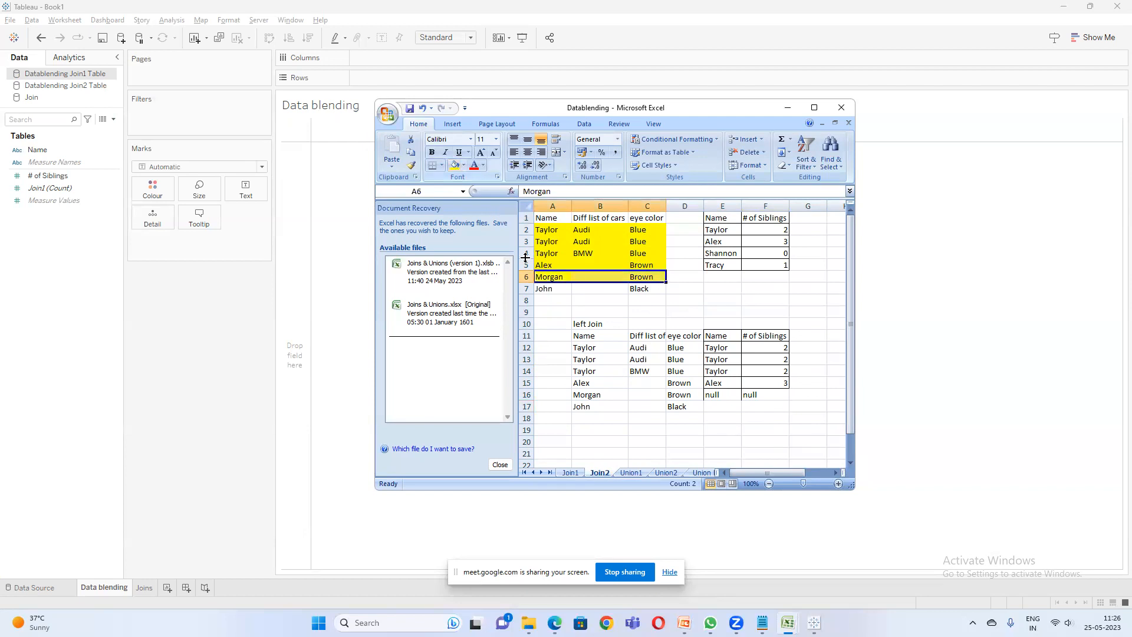
- Enter null in E17 and F17 for the last unmatched record of the left join table
left_click(557, 288)
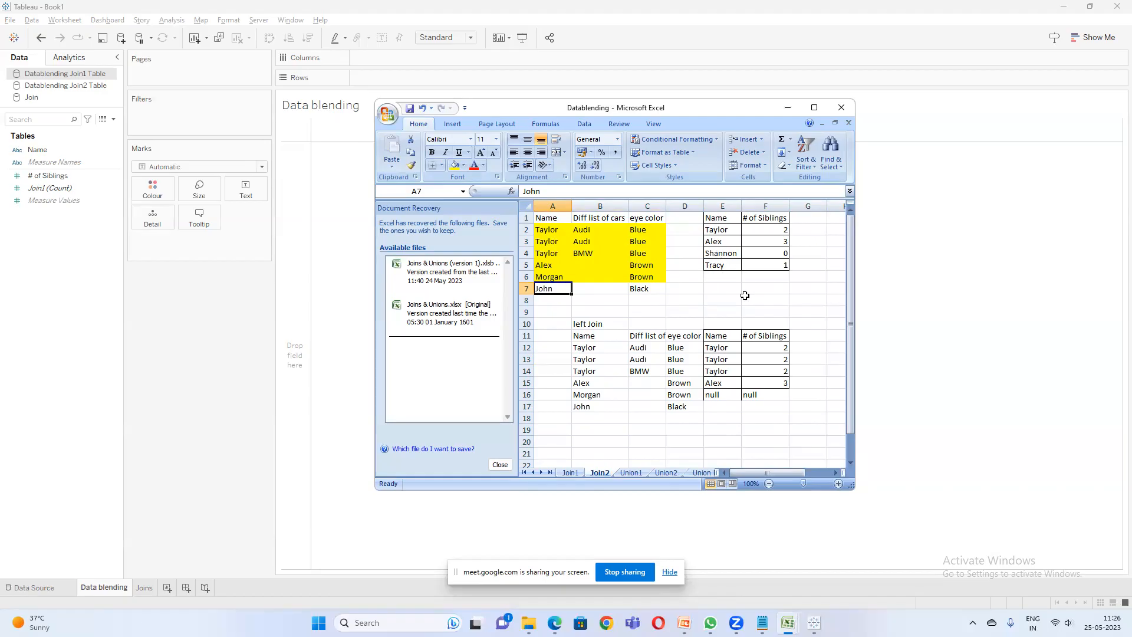
left_click(718, 406)
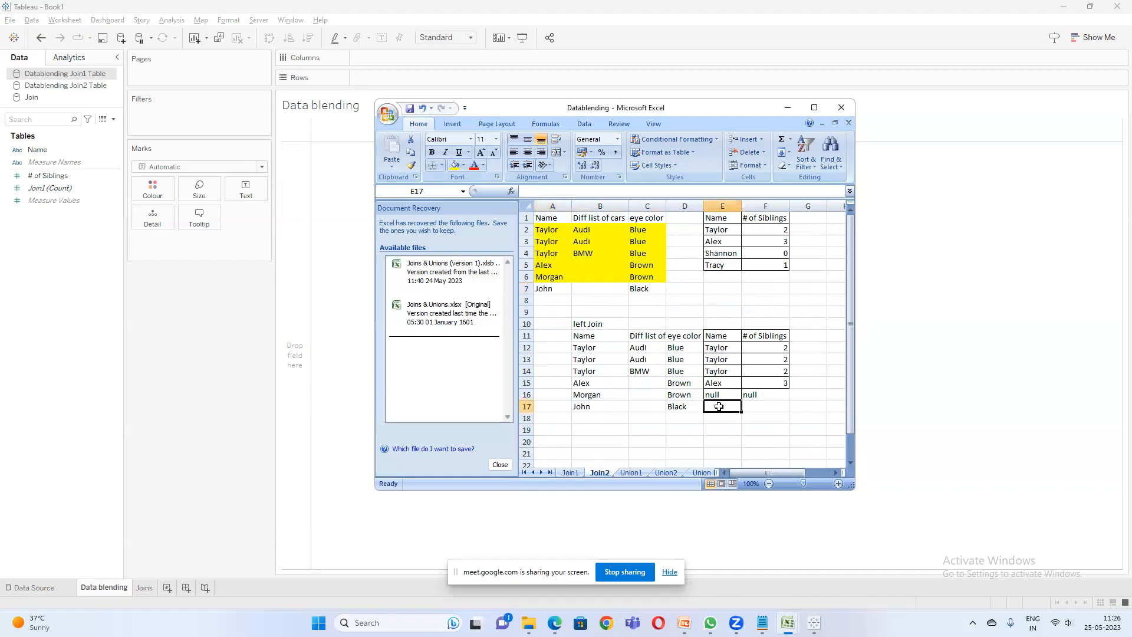
type("null")
key("Tab")
type("nul")
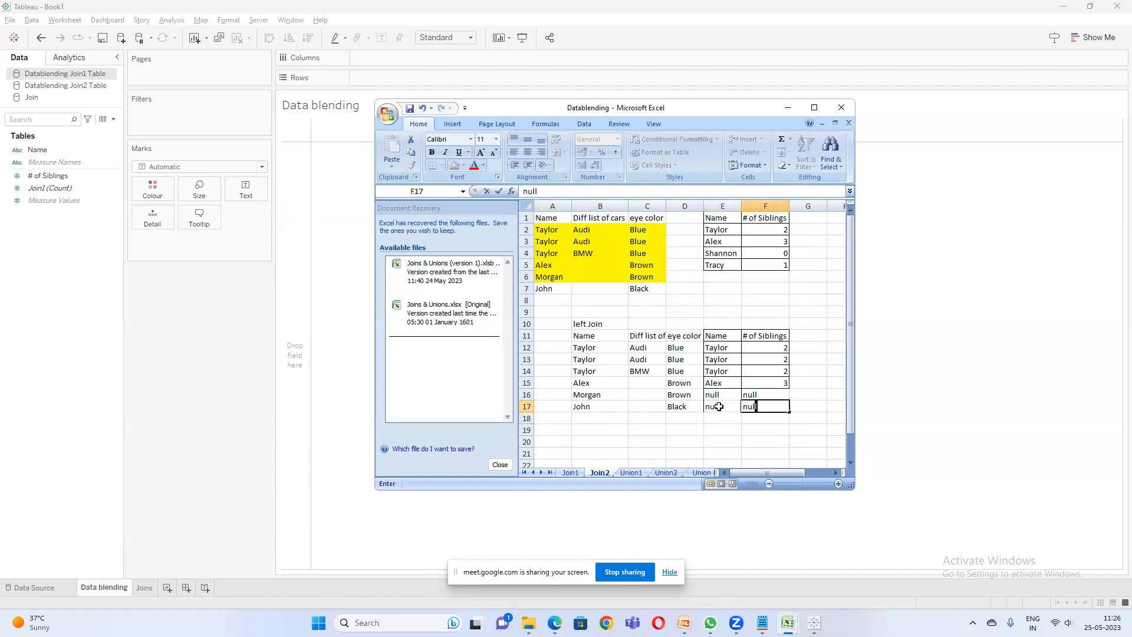
key("Return")
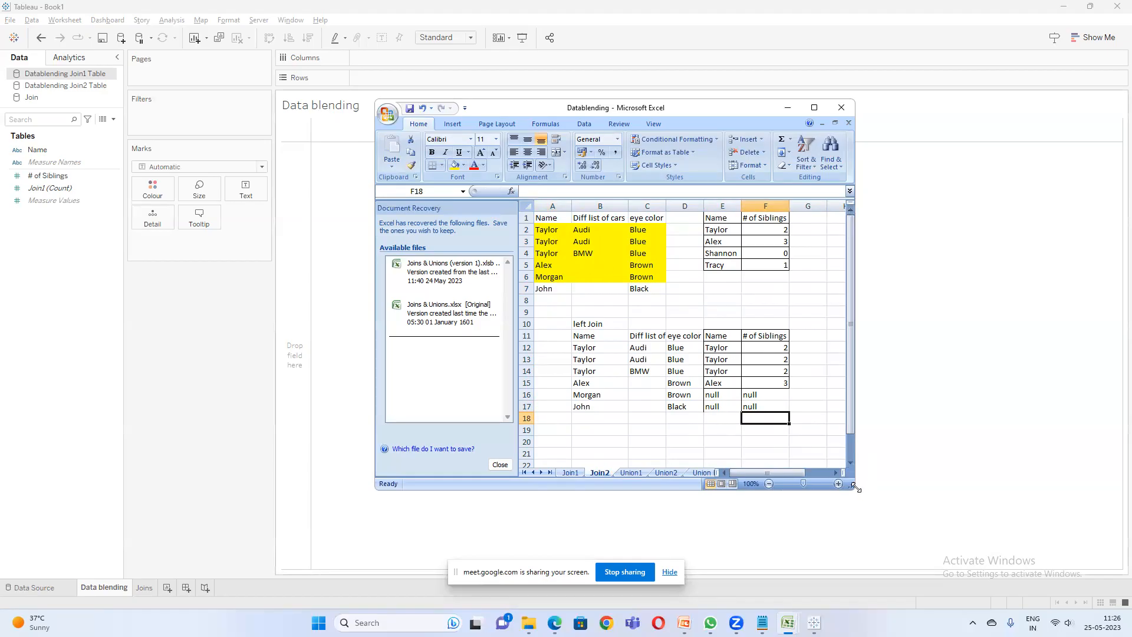
- Enlarge the workbook window, move it upward and enter the label Datablending in B20 below the left join table
left_click_drag(856, 488, 923, 587)
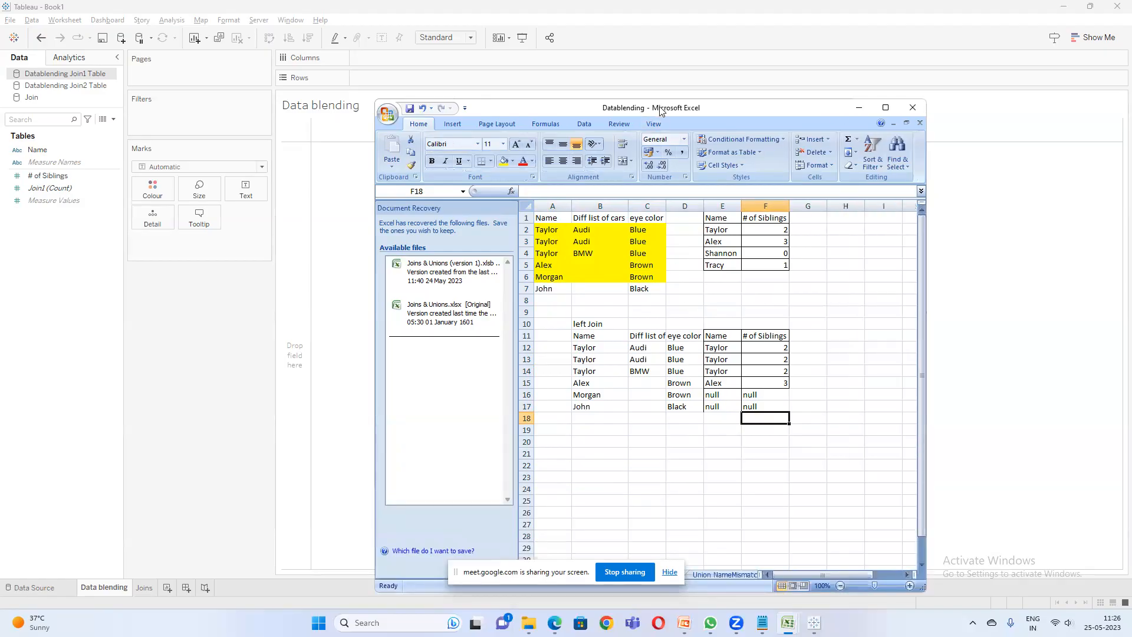
left_click_drag(661, 108, 658, 69)
left_click(596, 399)
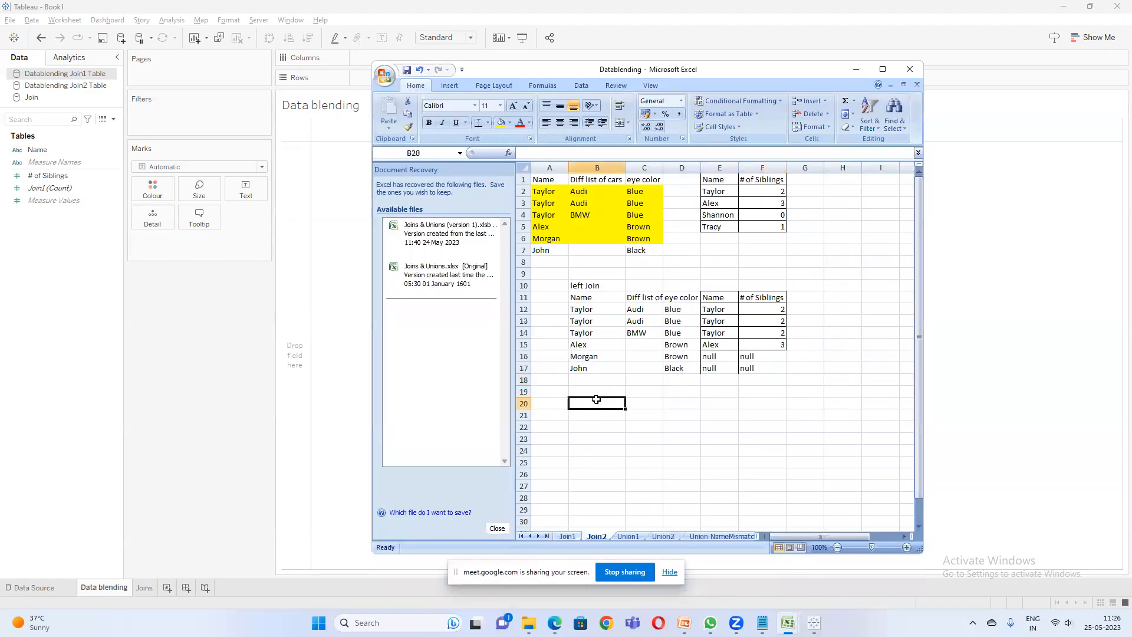
type("Datablending")
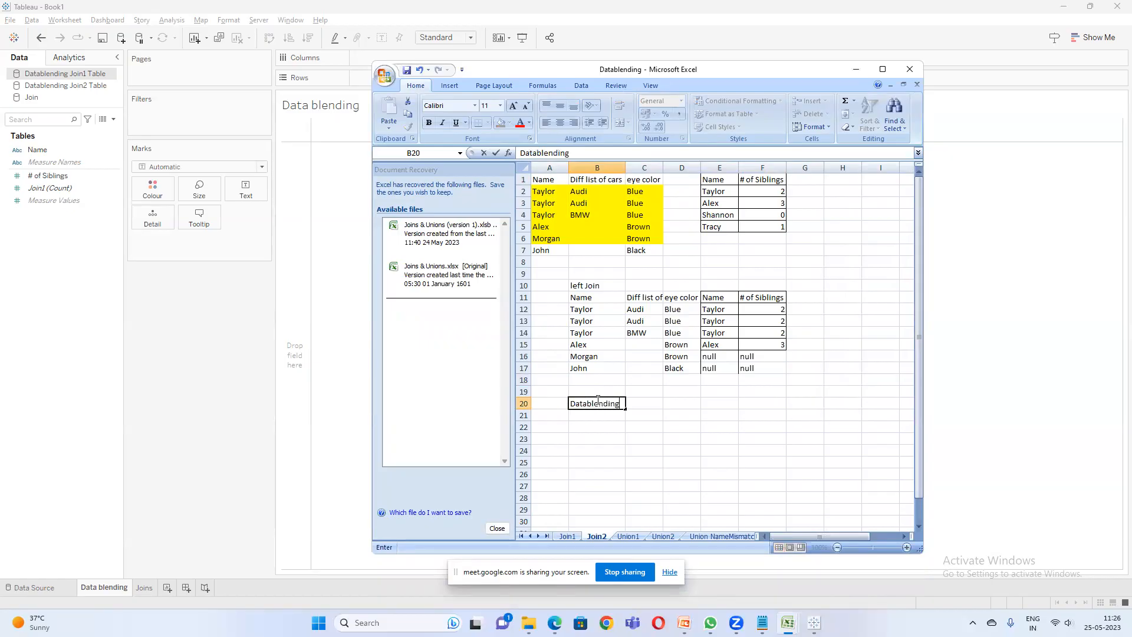
key("Return")
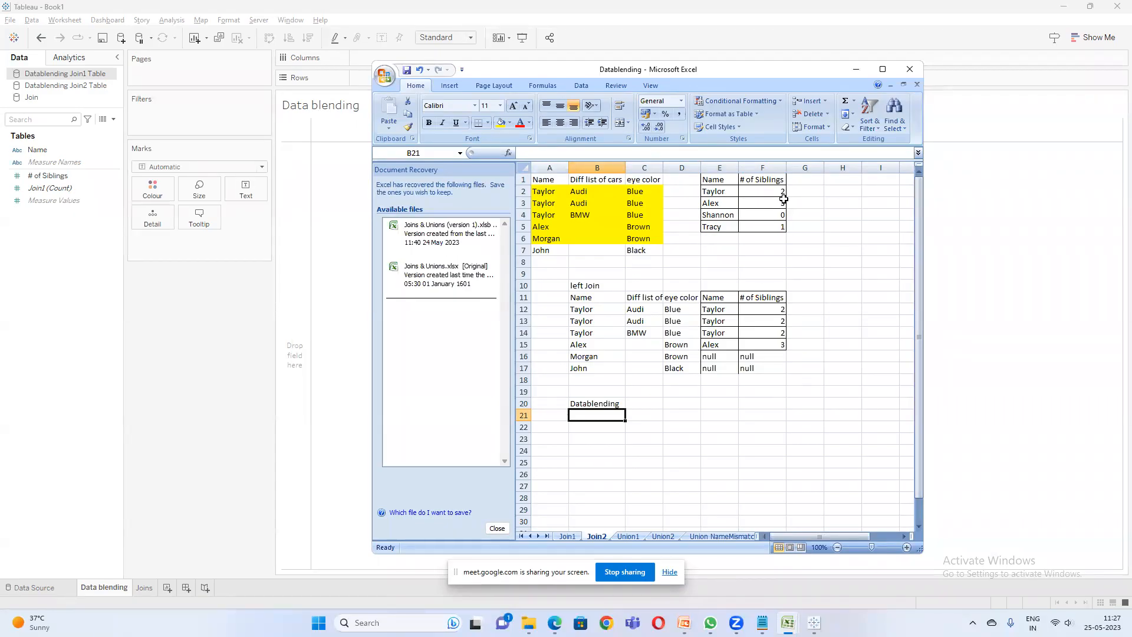
- Widen the workbook window and enter the headers Name in H10 and # of siblings in I10 for a summary table
left_click_drag(770, 314, 770, 332)
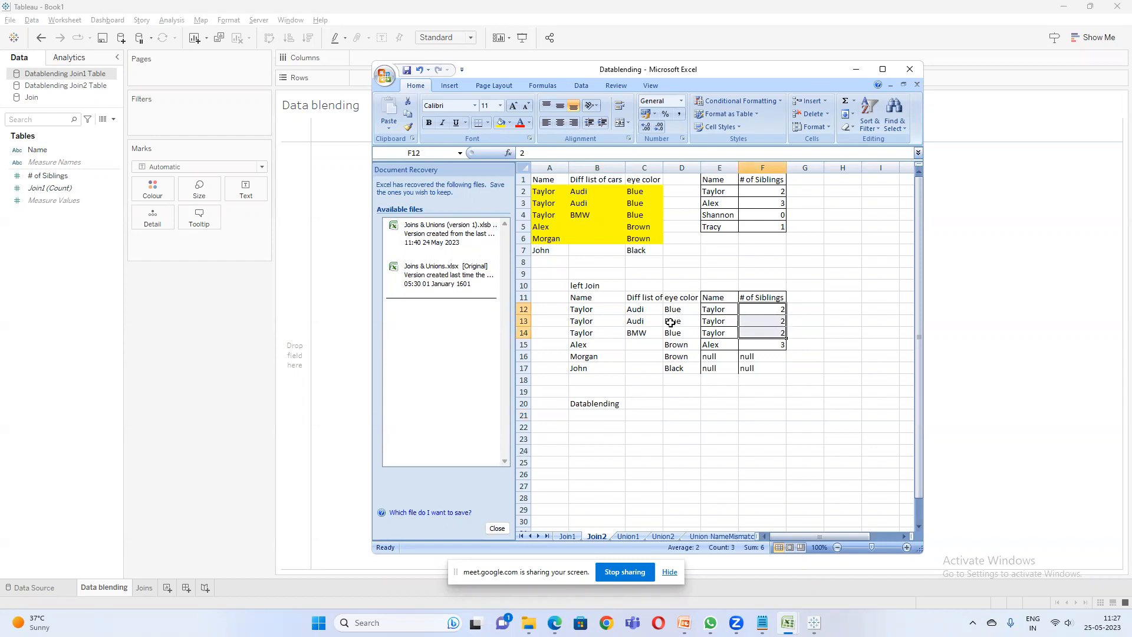
left_click(841, 289)
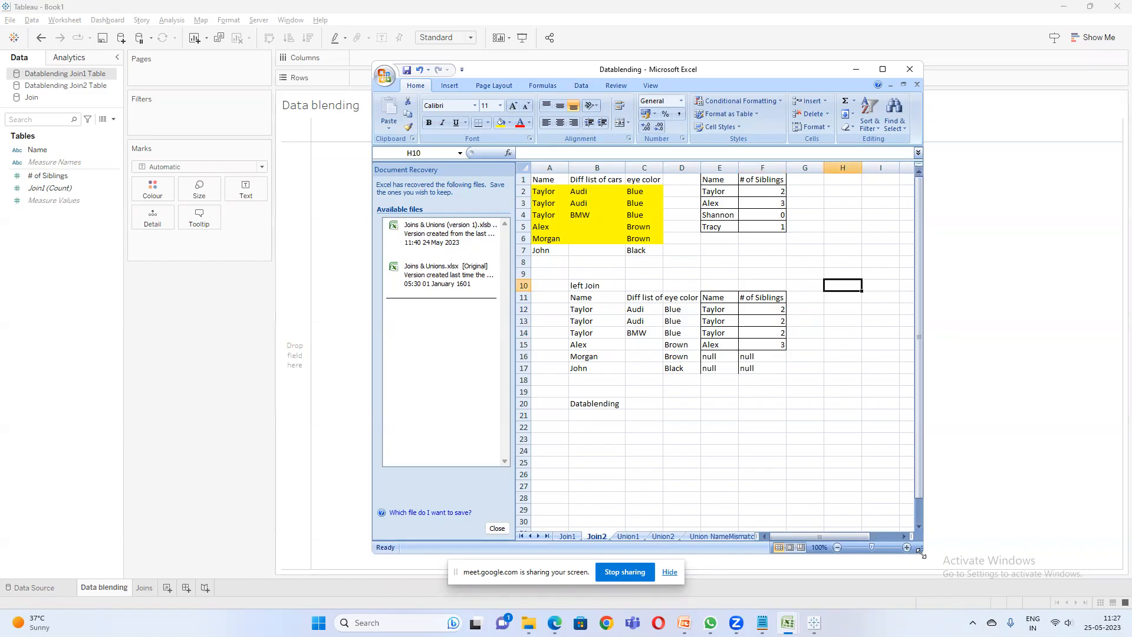
left_click_drag(922, 552, 1049, 561)
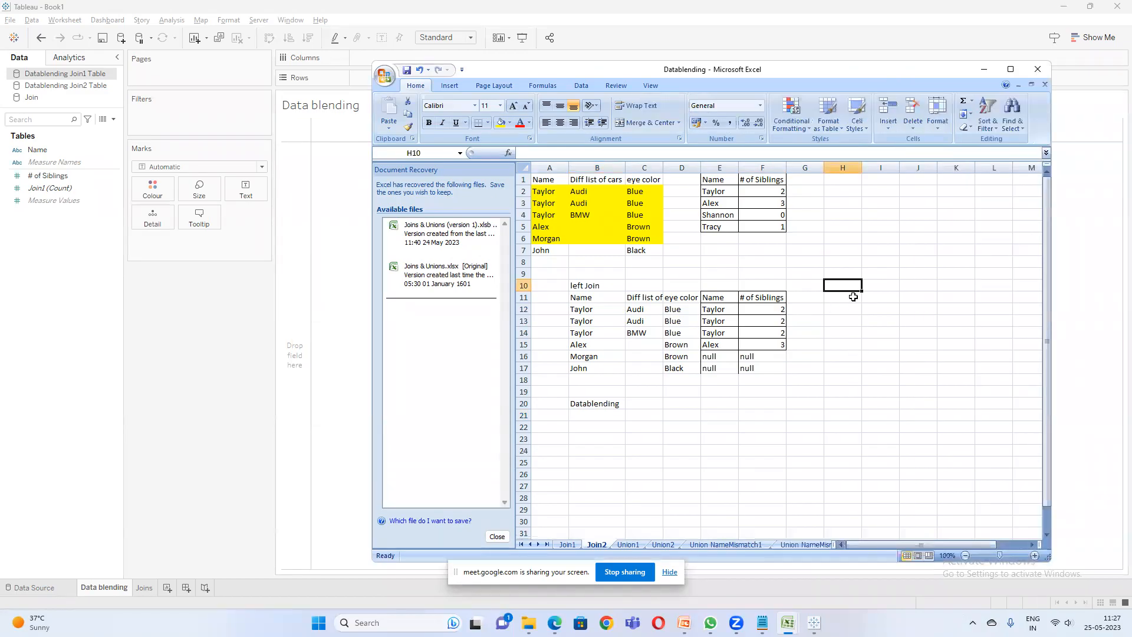
type("Name")
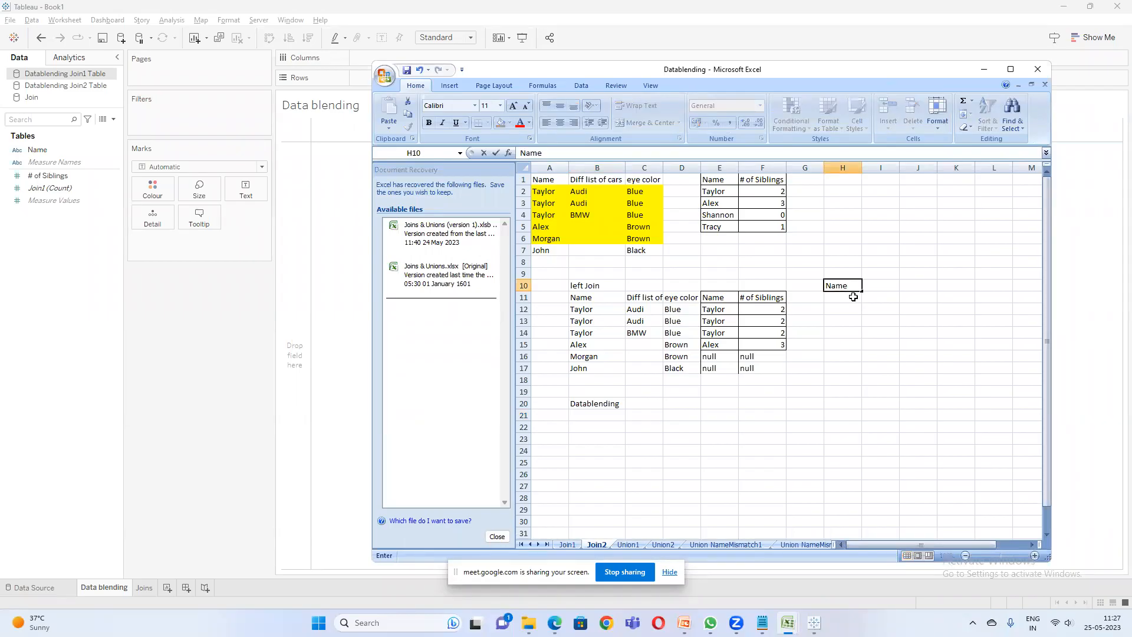
key("Tab")
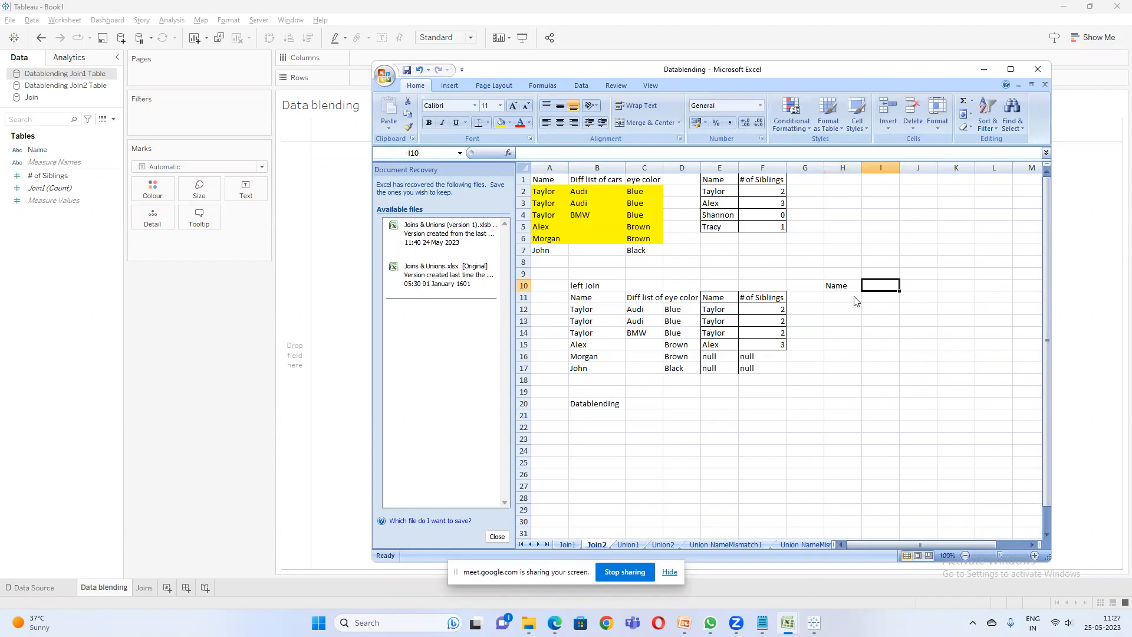
type("# of siblings")
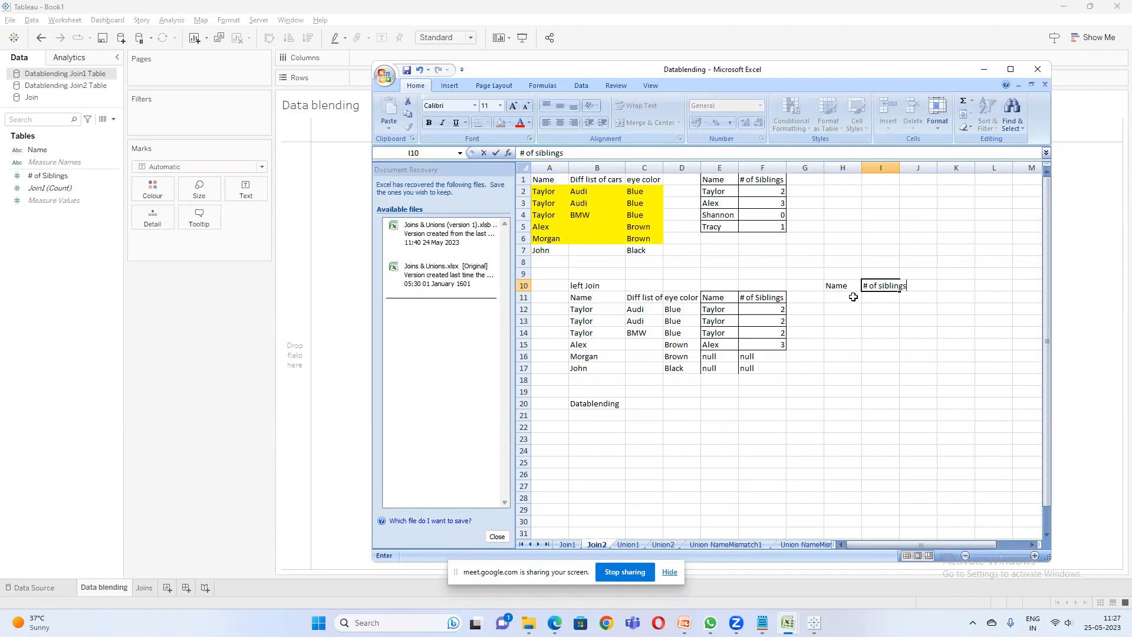
key("Return")
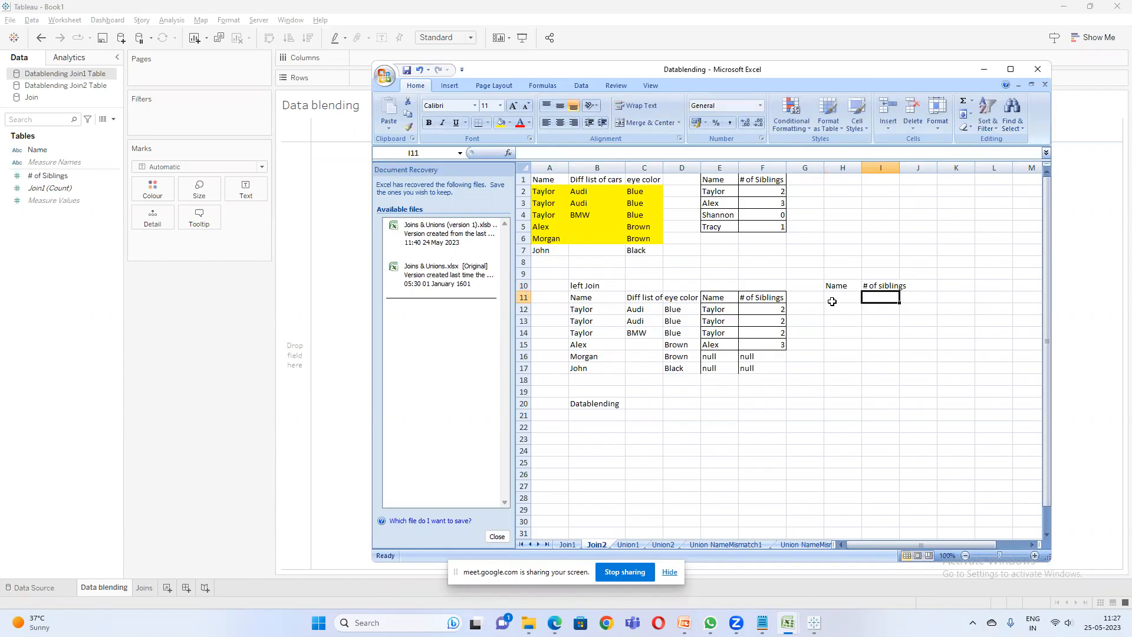
- Copy the four distinct names from B14:B17 to H11 under the Name header
left_click_drag(588, 330, 593, 367)
key("ctrl+c")
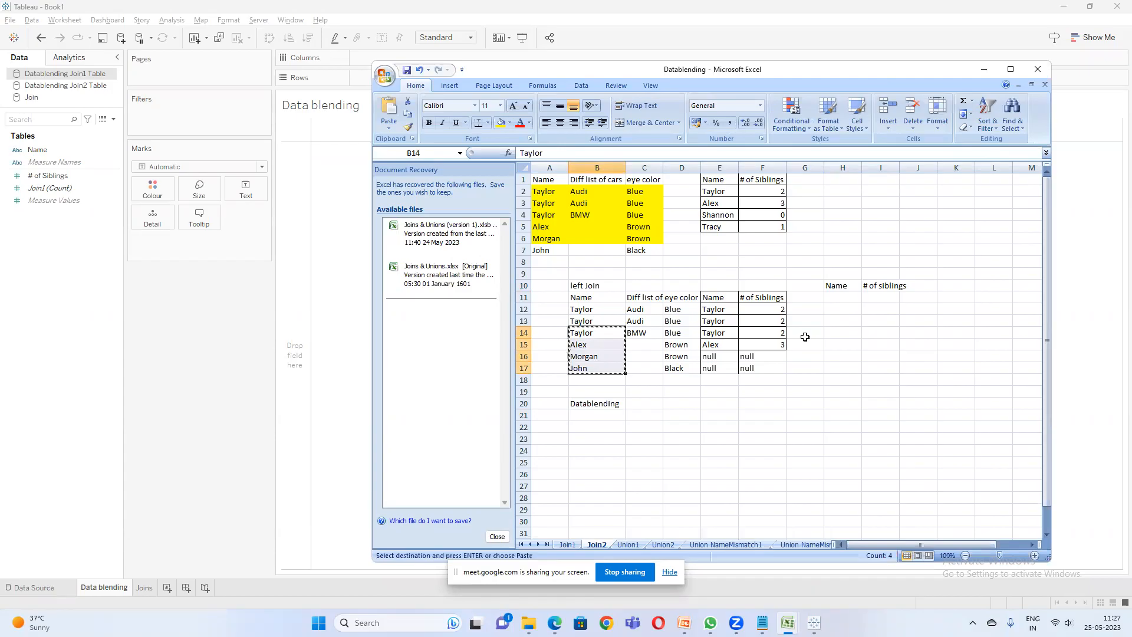
left_click(841, 297)
key("Return")
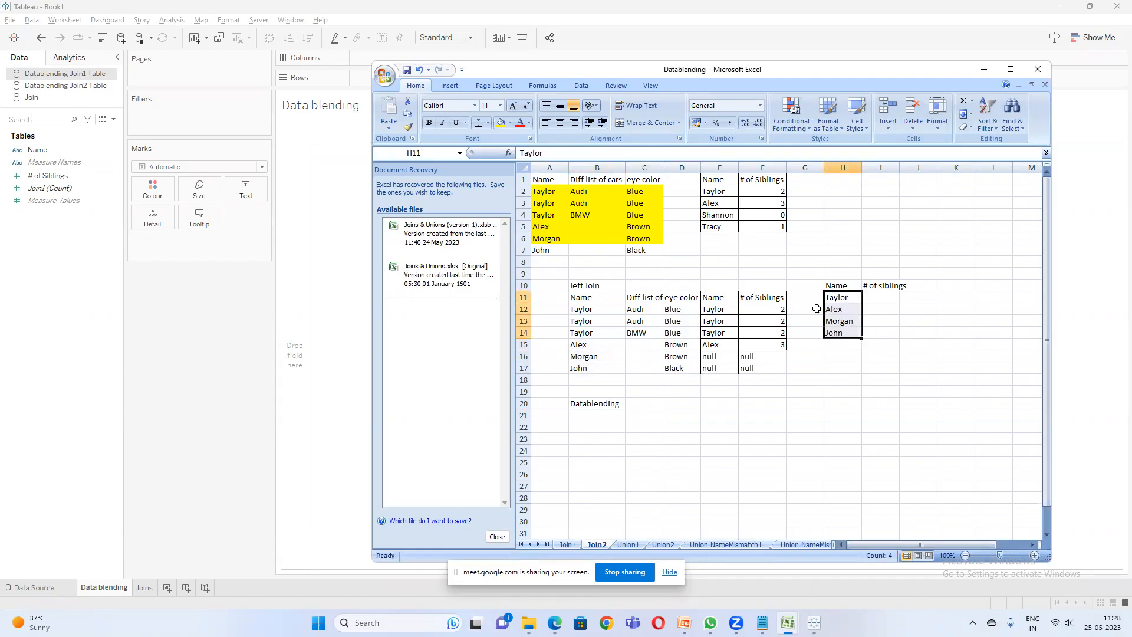
- Enter the sibling totals per name from the left join table: 6 in I11 and 3 in I12
left_click_drag(779, 309, 778, 333)
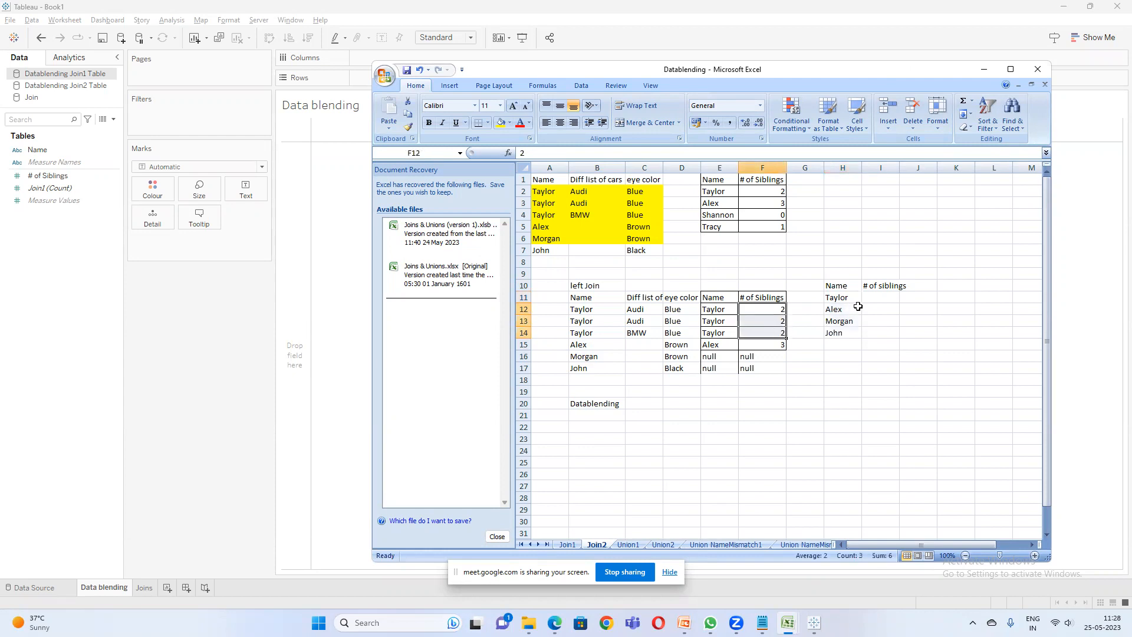
left_click(881, 298)
type("6")
key("Return")
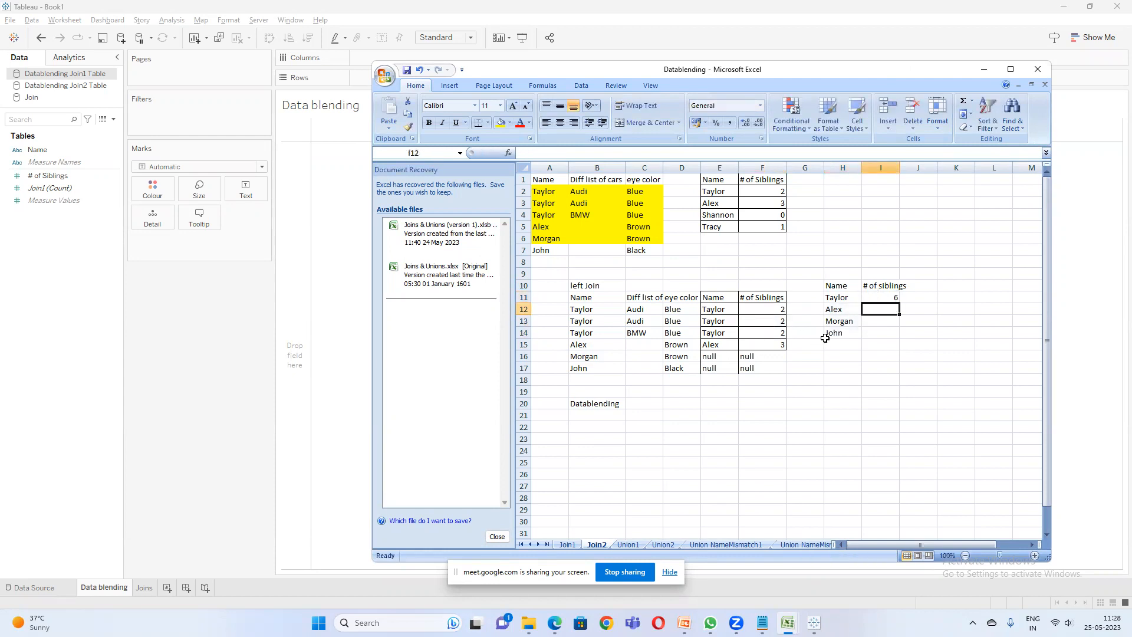
type("3")
key("Return")
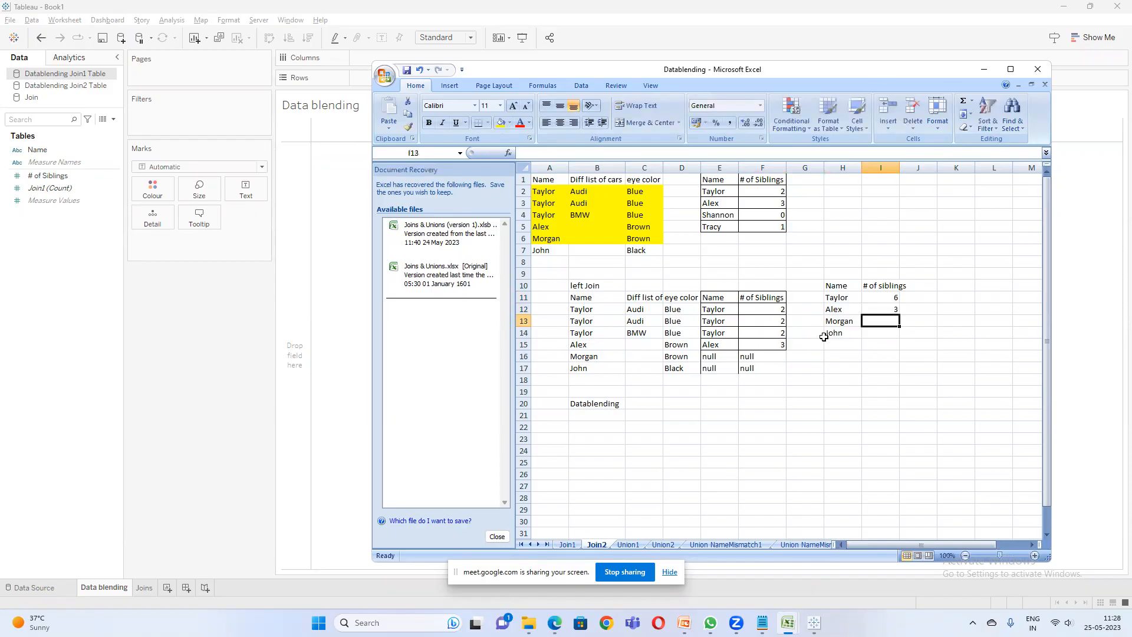
- Enter null in I13 and I14 as the sibling totals for the last two names in the summary table
type("null")
key("Return")
type("null")
key("Return")
type("n")
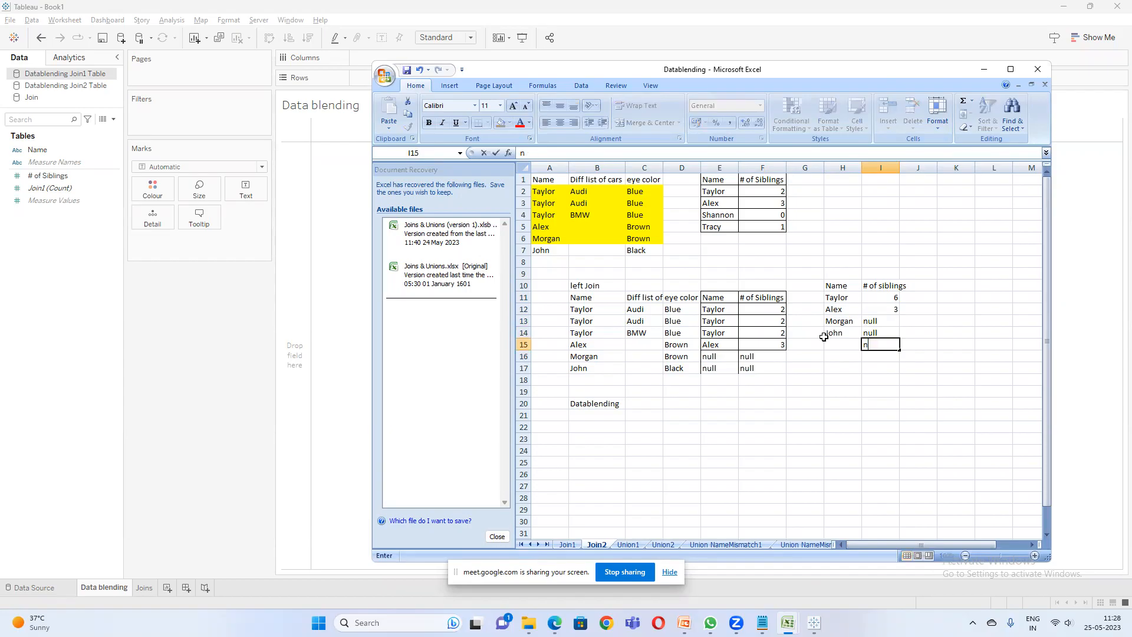
key("Escape")
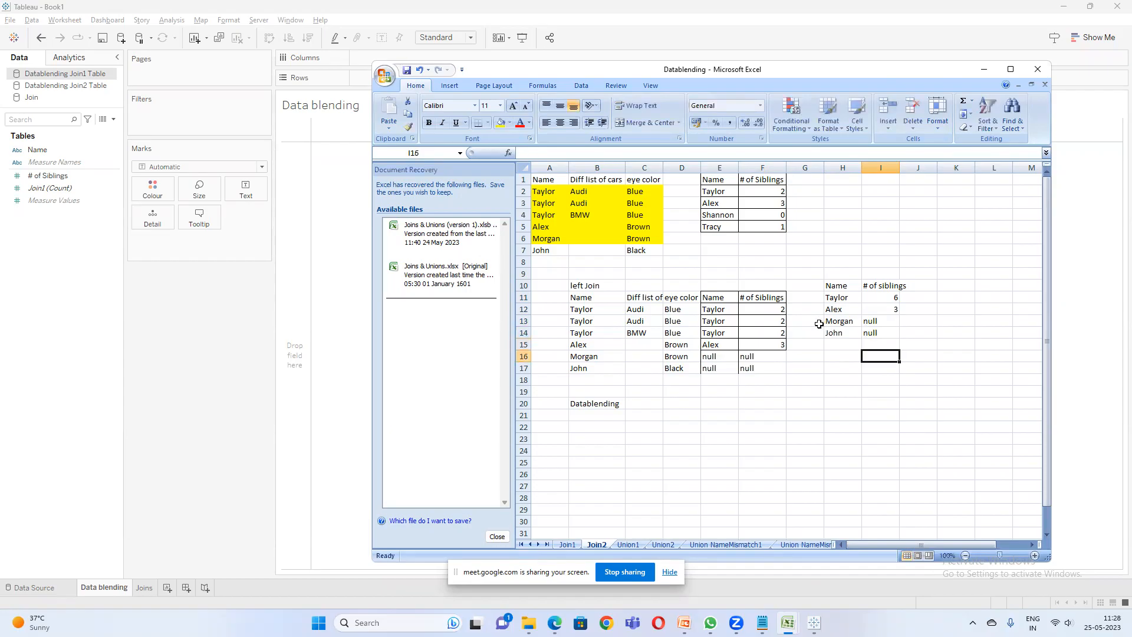
- Check the repeated sibling values F12:F14 behind the first summary total and fit column I to its # of siblings header
left_click_drag(720, 310, 772, 329)
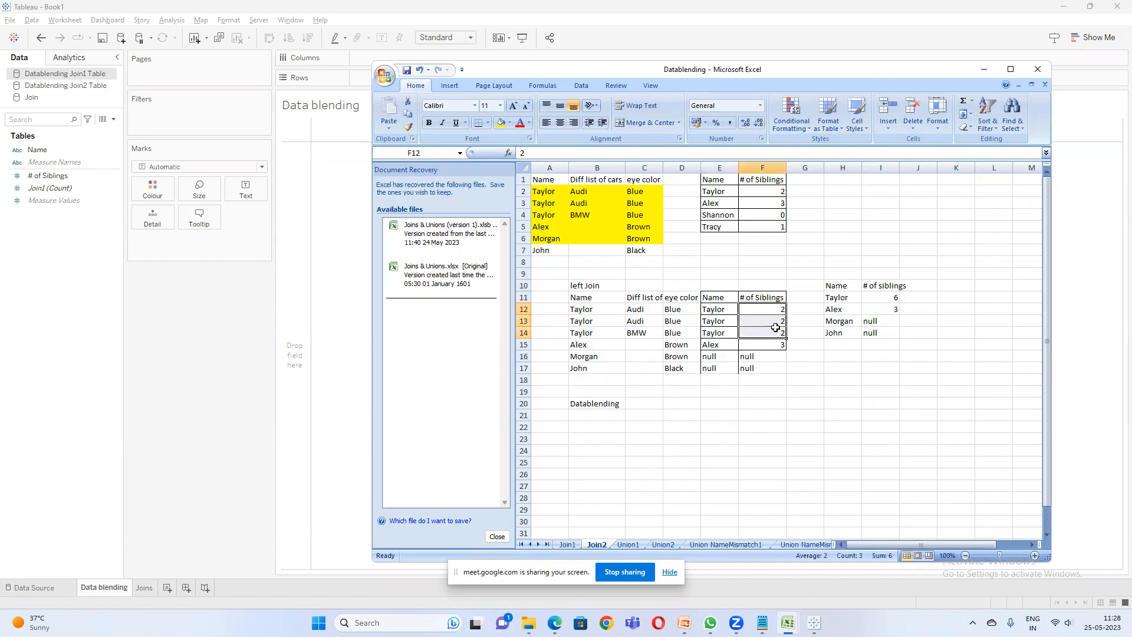
left_click(891, 298)
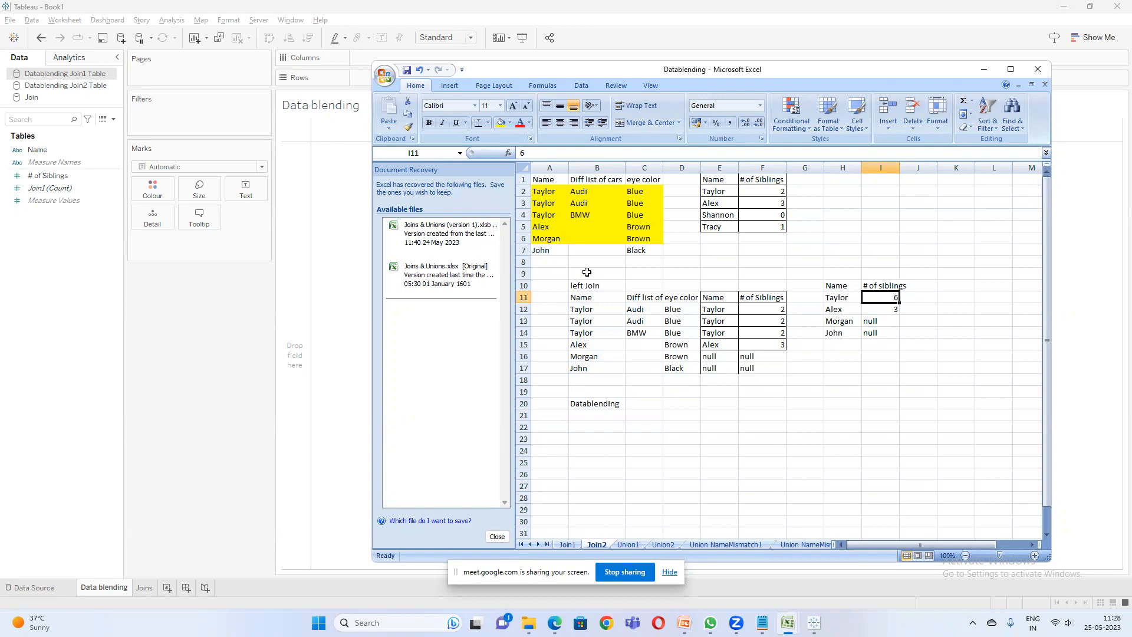
left_click_drag(541, 192, 547, 210)
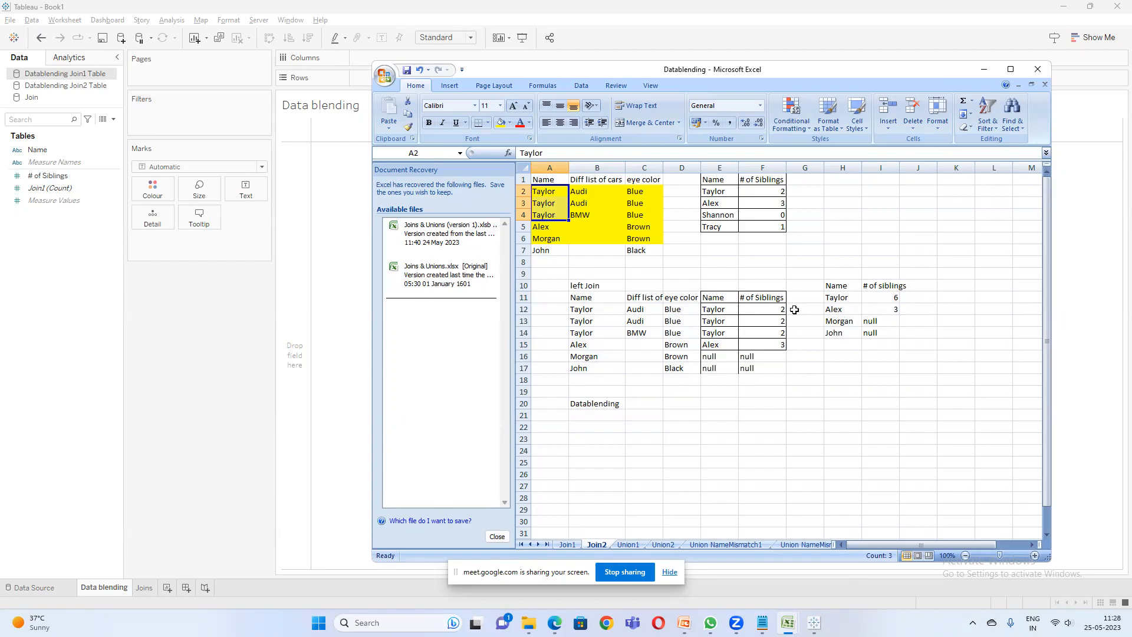
left_click(766, 296)
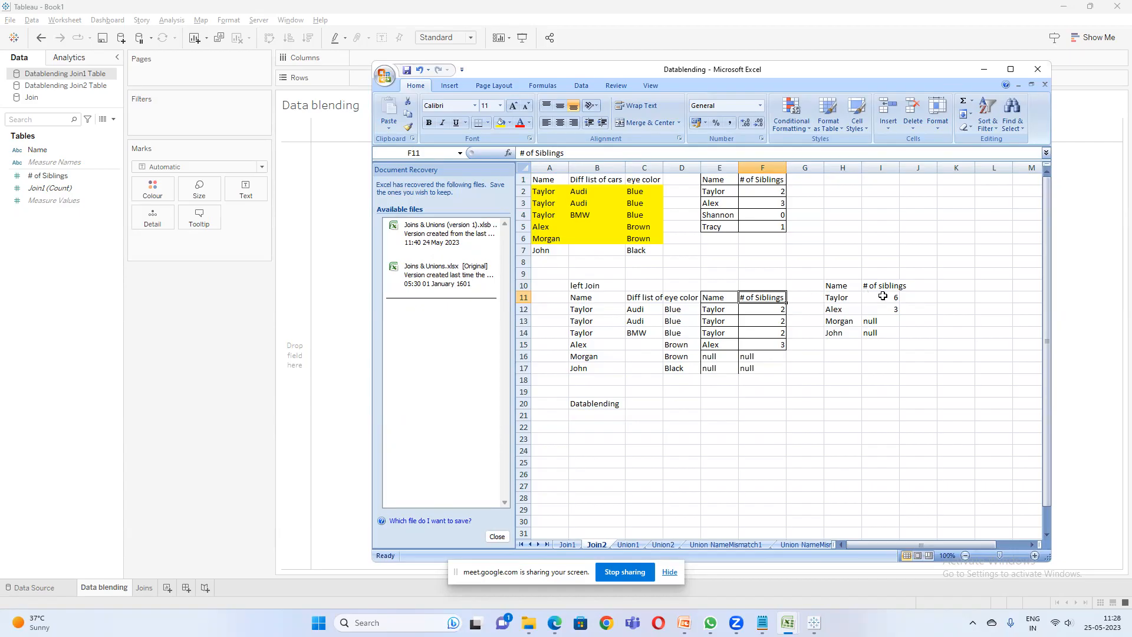
double_click(899, 167)
left_click(883, 298)
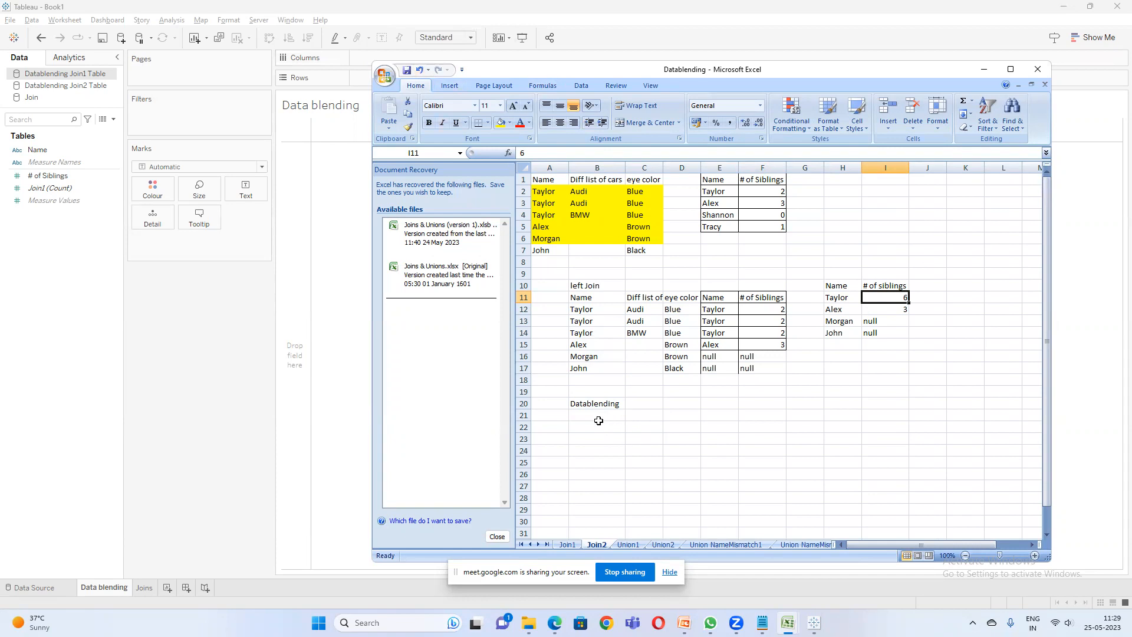
- Enter the label Joins in A10 beside the left join heading
left_click(554, 287)
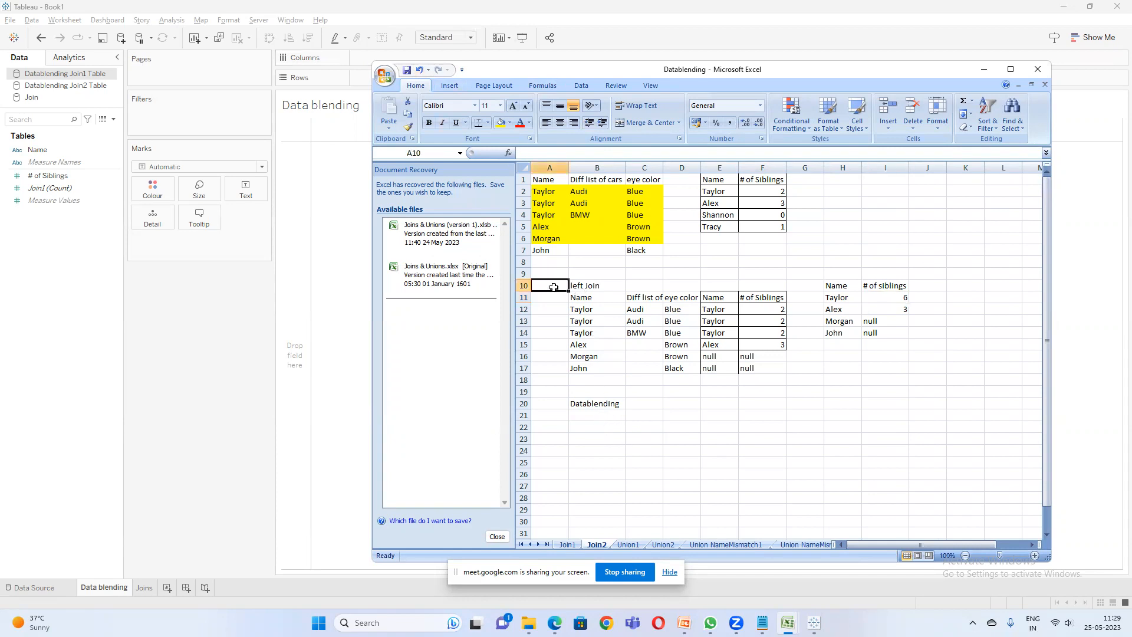
type("Joins")
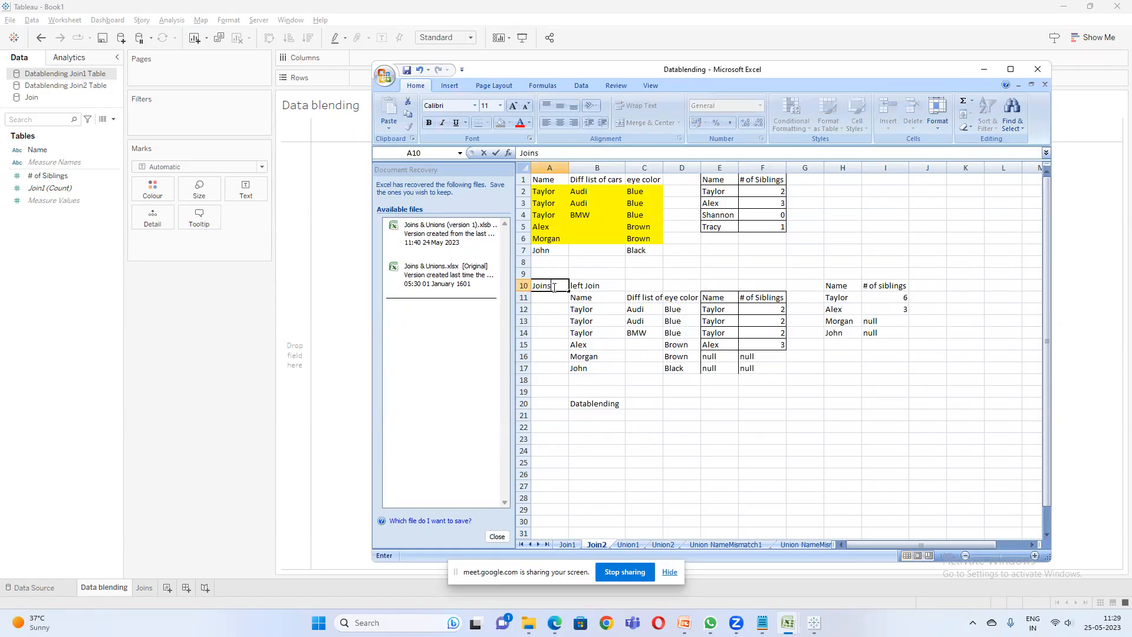
key("Return")
- Enter Left join in A20 and aggregate & do a join in A21 beside the Datablending label, and widen column A to fit
key("Return")
key("Return")
key("Return")
key("Return")
key("Return")
key("Return")
key("Return")
key("Return")
key("Return")
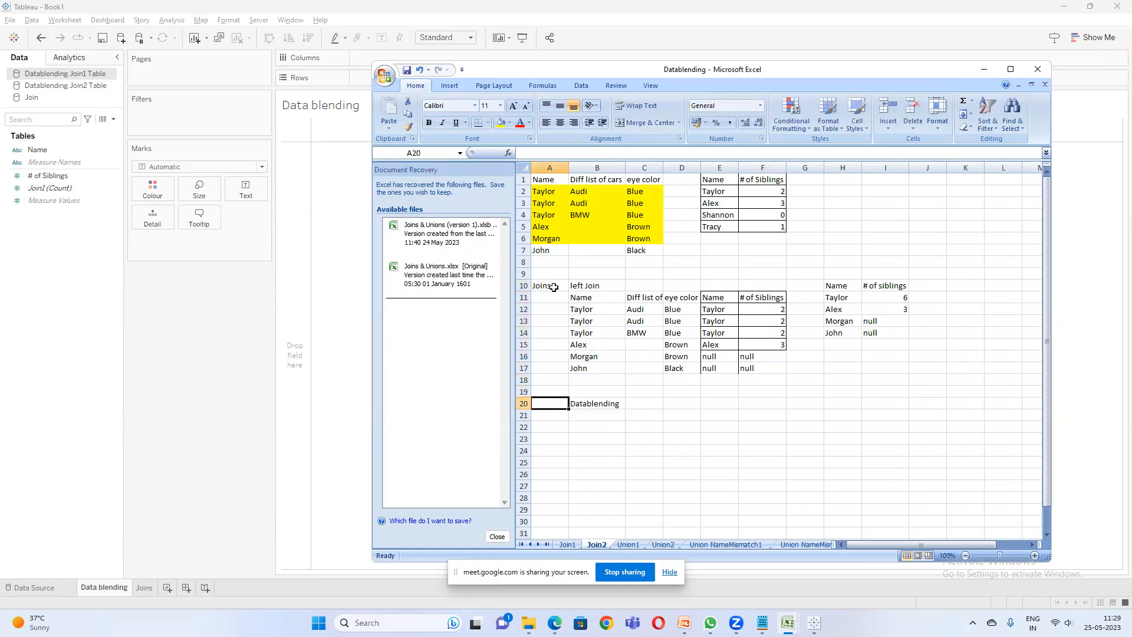
type("Left join")
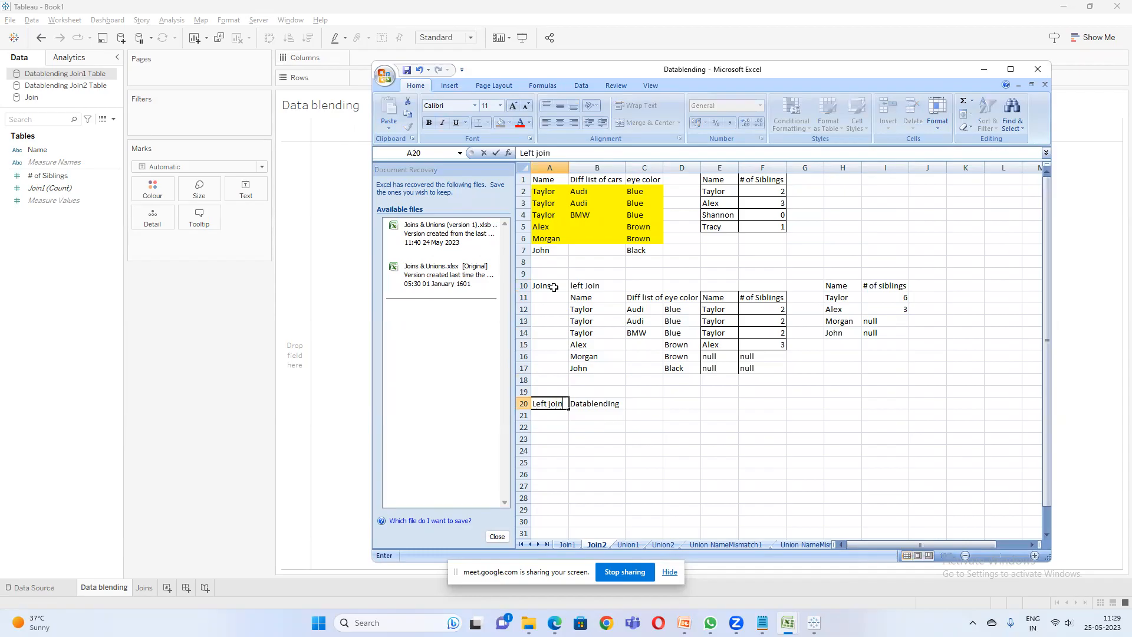
key("Return")
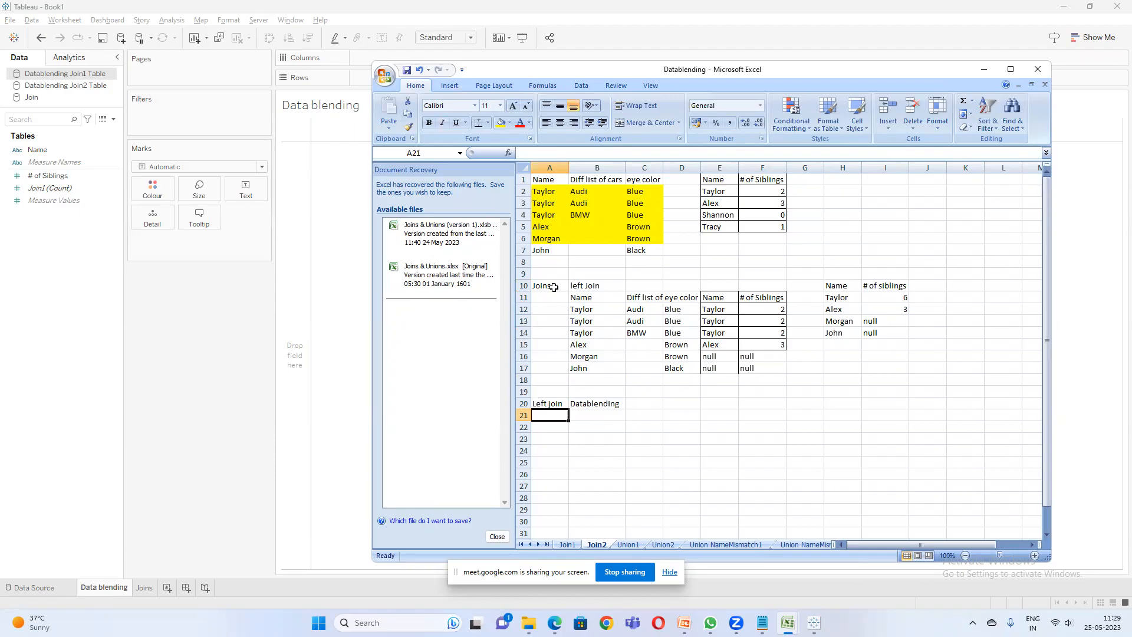
type("aggregate &")
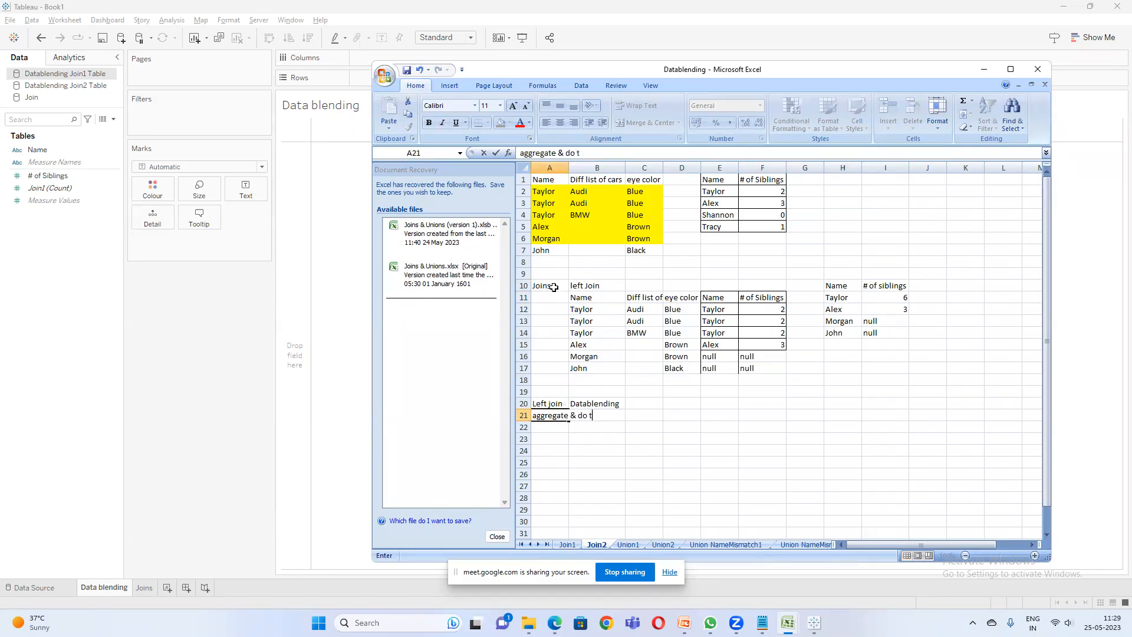
type(" do a join")
key("Return")
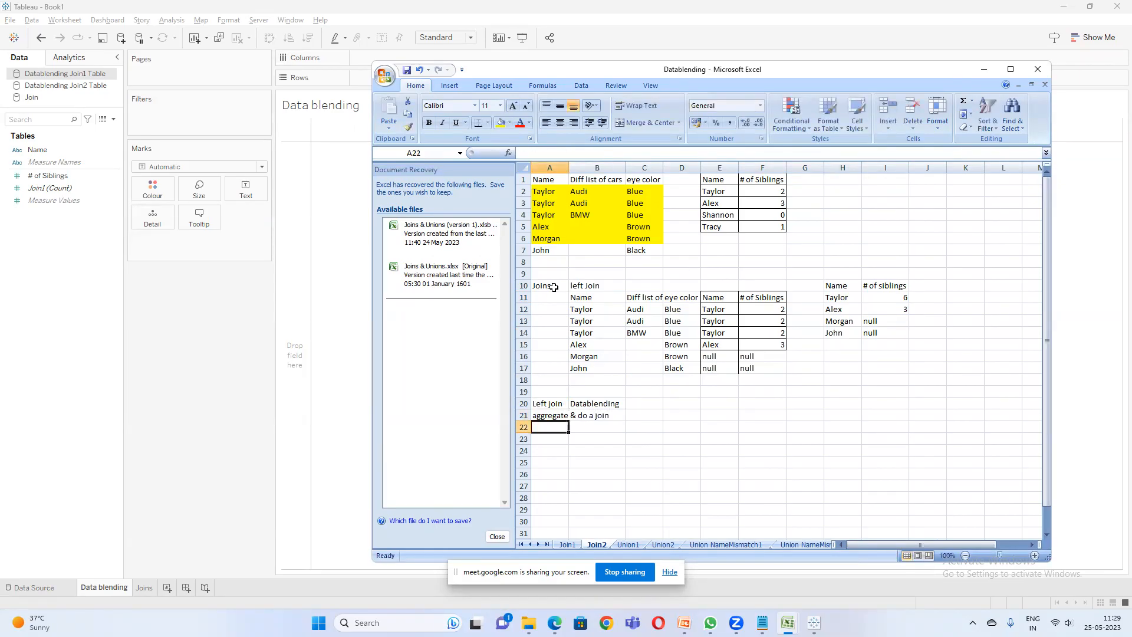
left_click_drag(565, 167, 627, 171)
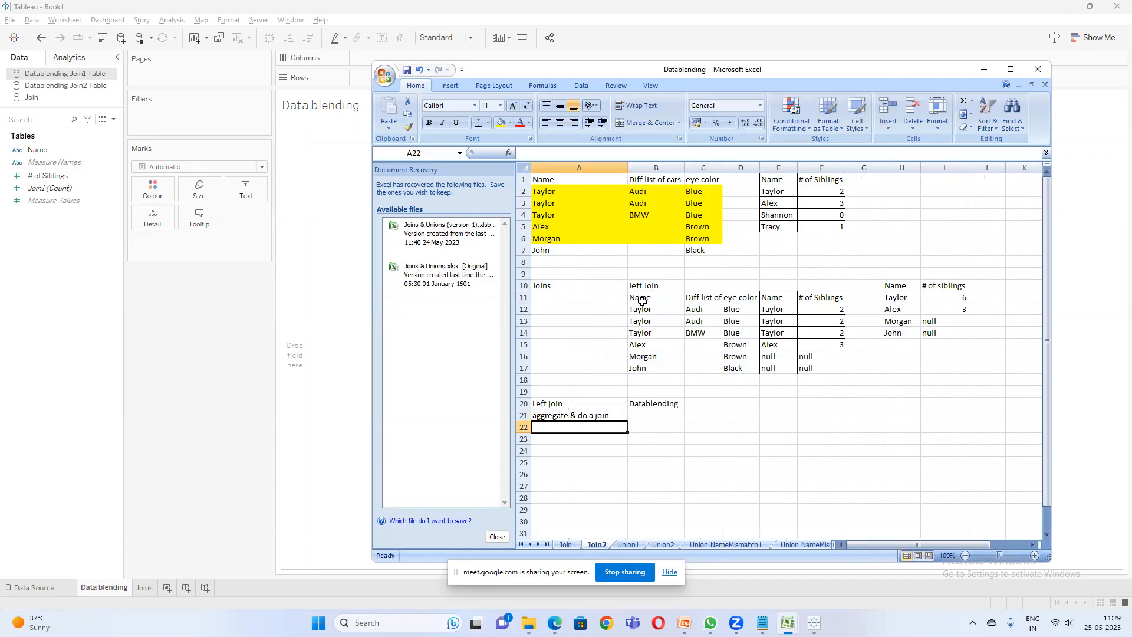
- Fill the Name headers of both source tables, A1 and E1, with red to mark the common field
left_click(555, 179)
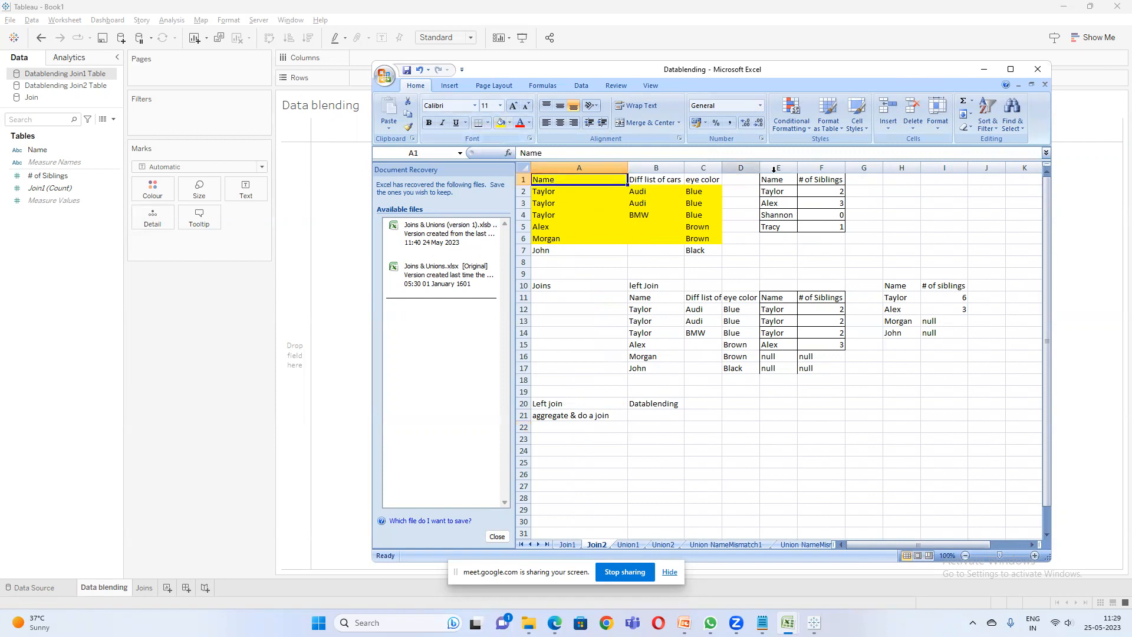
left_click(509, 122)
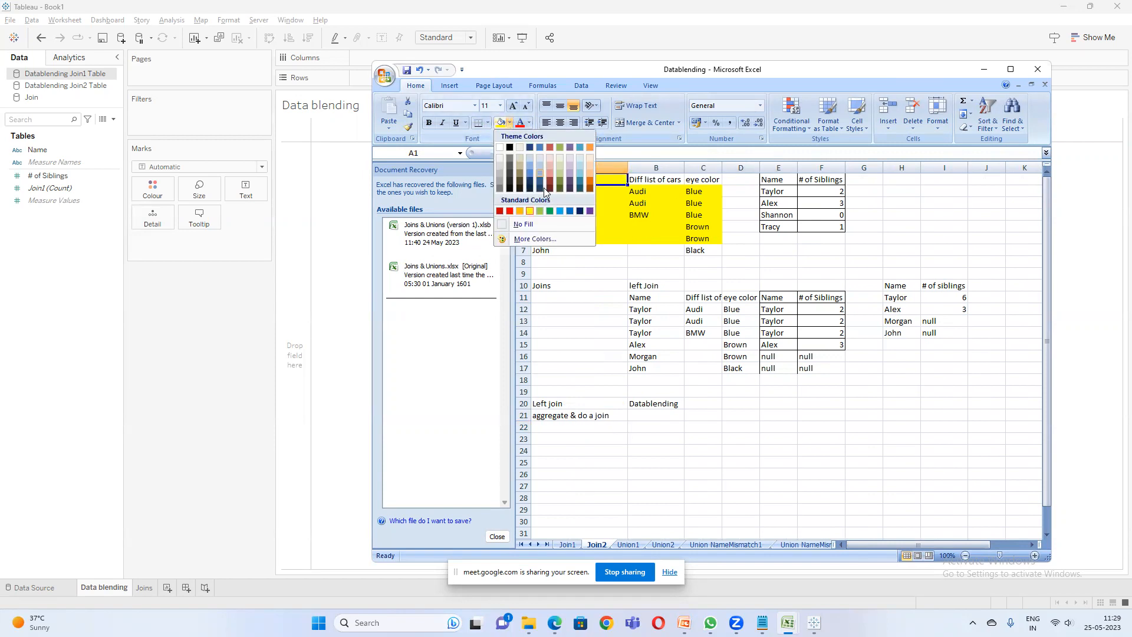
left_click(511, 212)
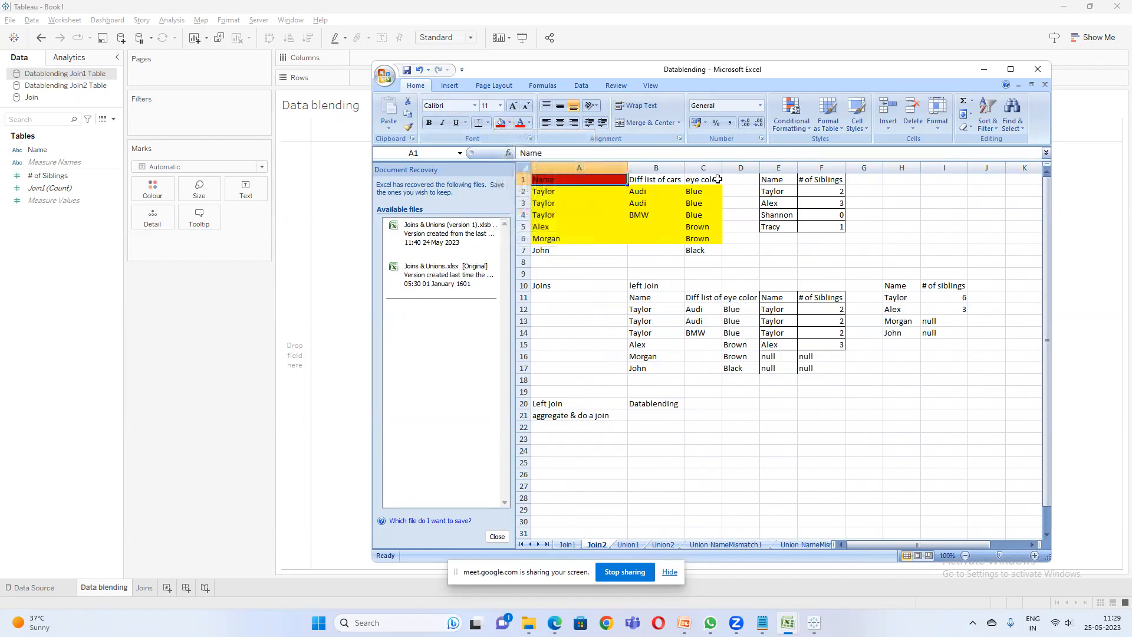
left_click(774, 178)
left_click(501, 123)
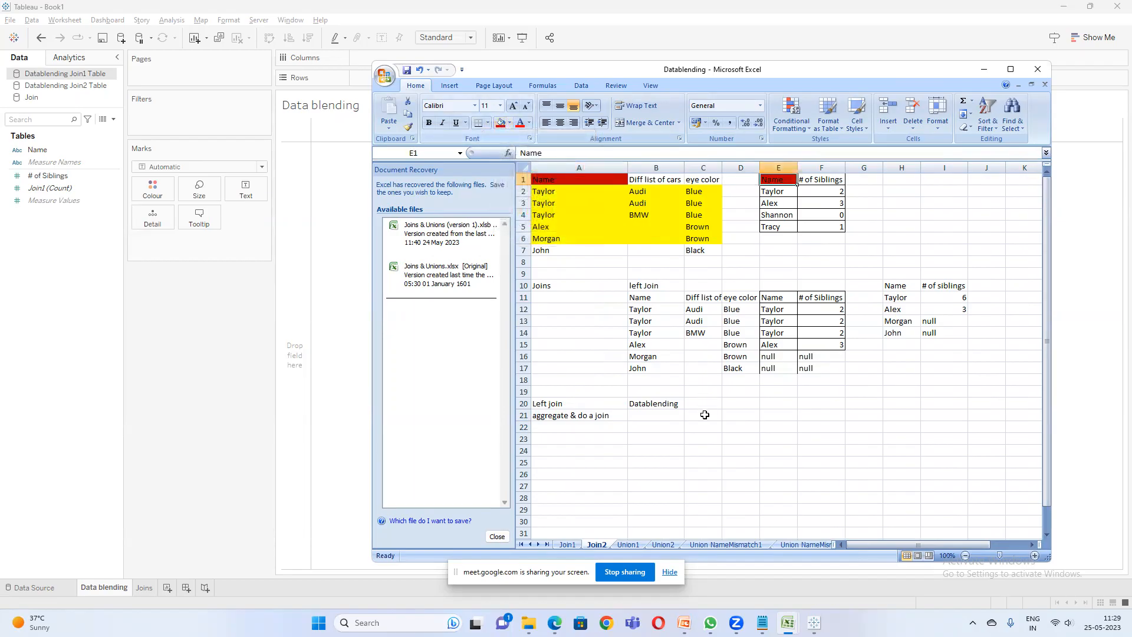
left_click(702, 415)
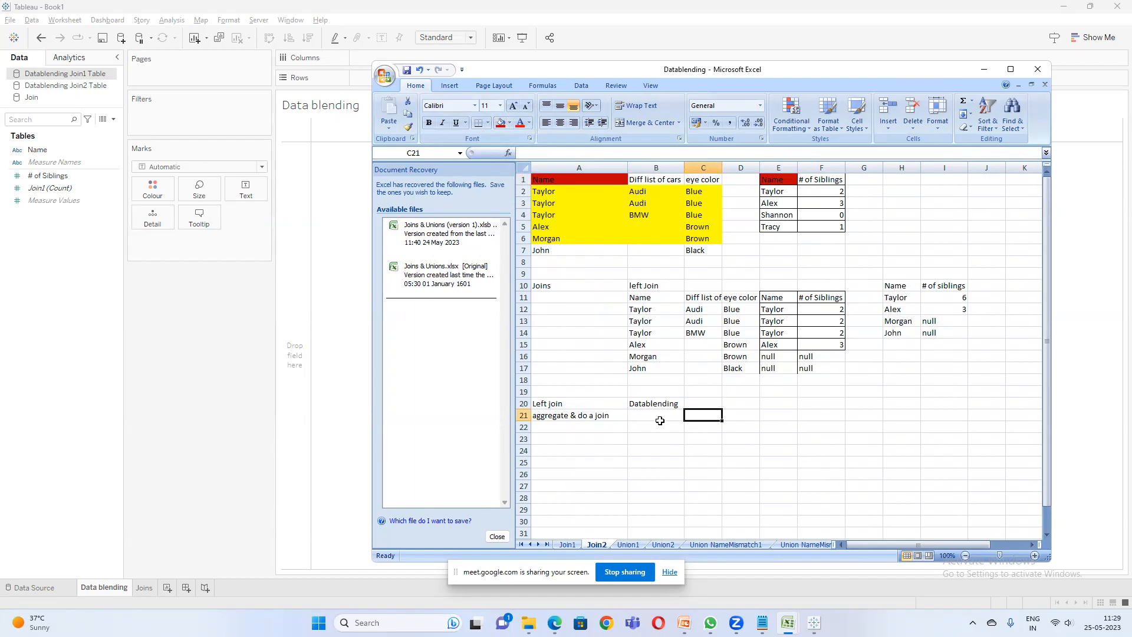
- Enter the headers Name in H20 and # of siblings in I20 for the data blending summary table
left_click(898, 401)
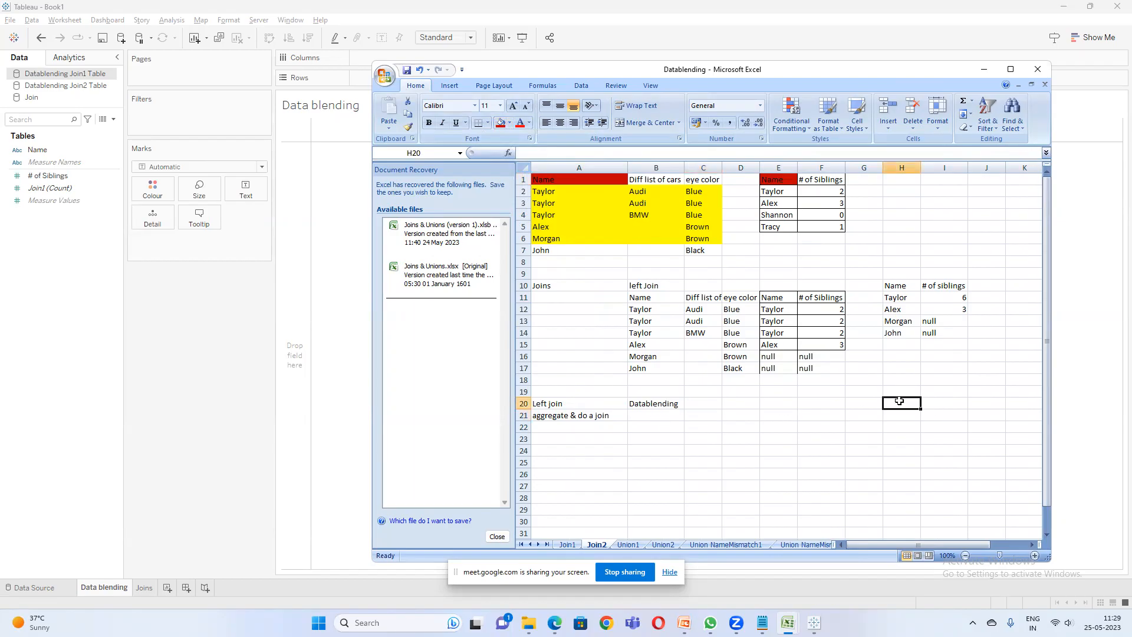
type("Name")
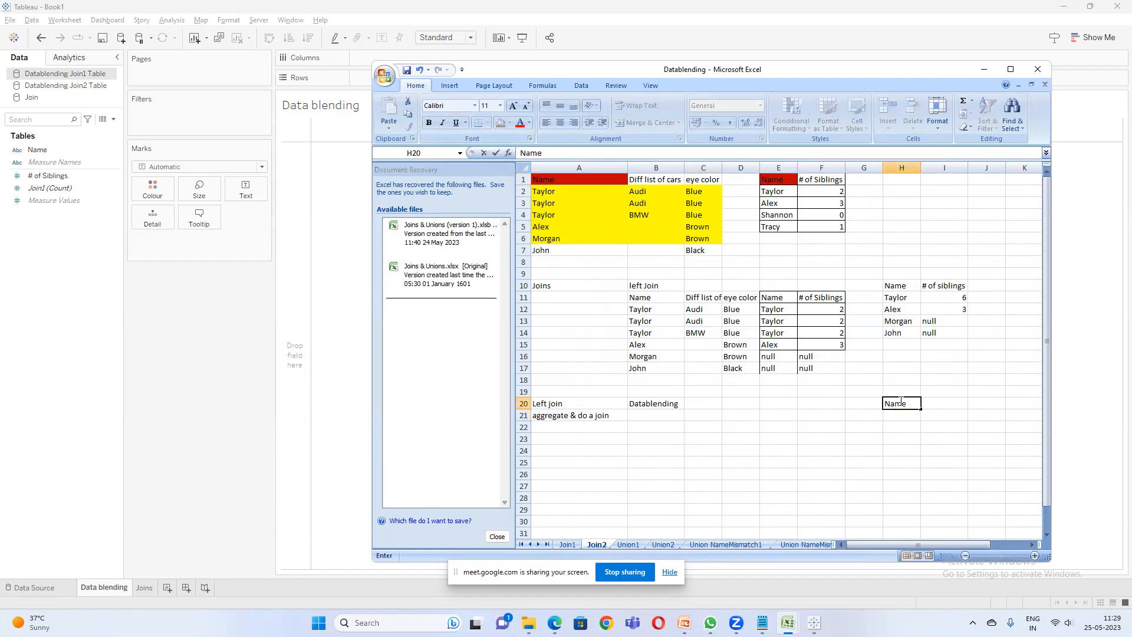
key("Tab")
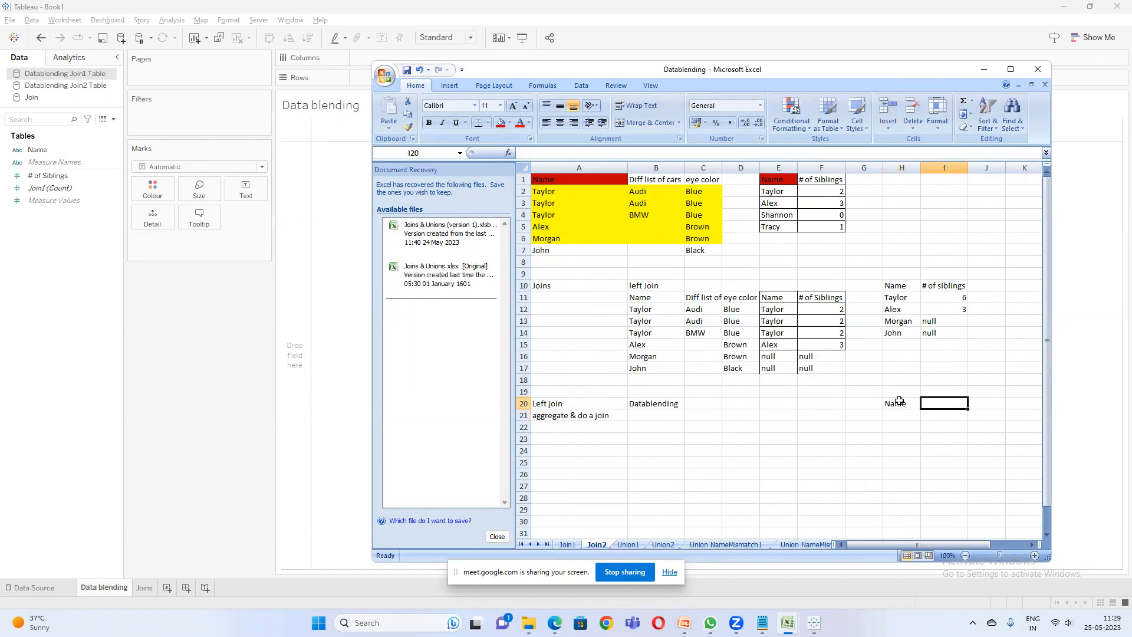
type("#")
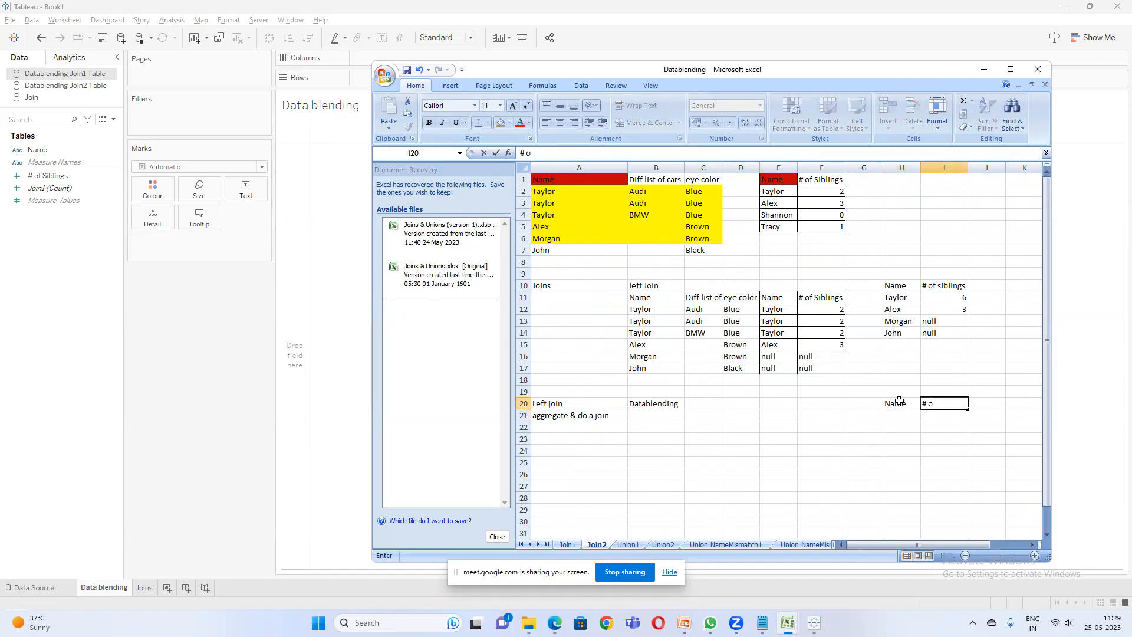
type(" of siblings")
key("Return")
- Add the first name from A2 in H21 with its single source-table value 2 in I21
left_click_drag(646, 312, 650, 329)
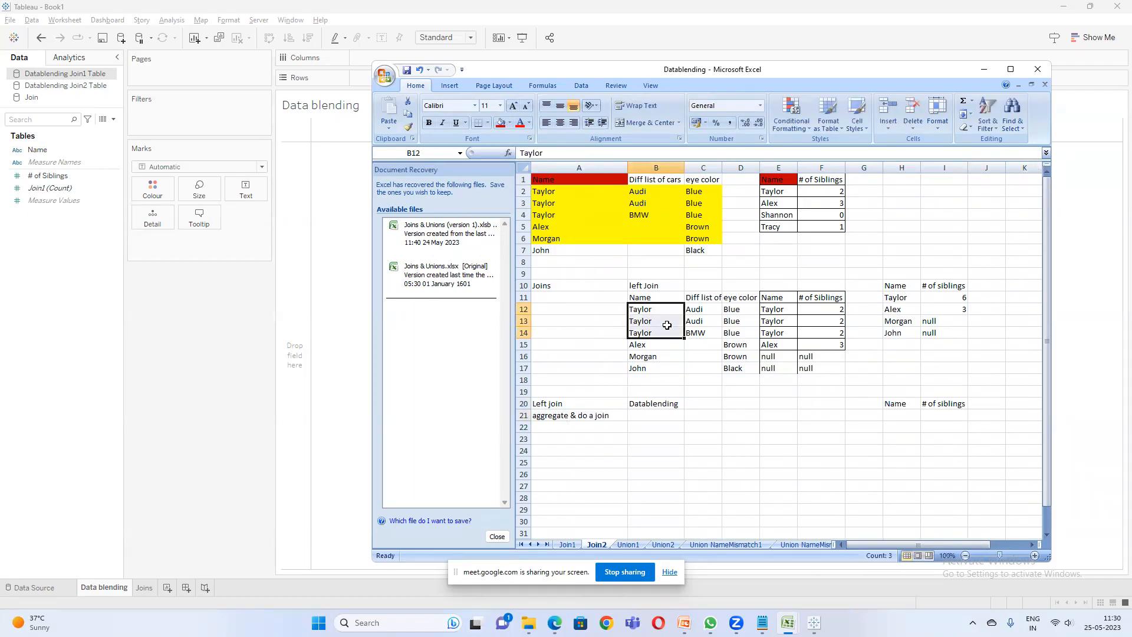
left_click(652, 298)
left_click(773, 296)
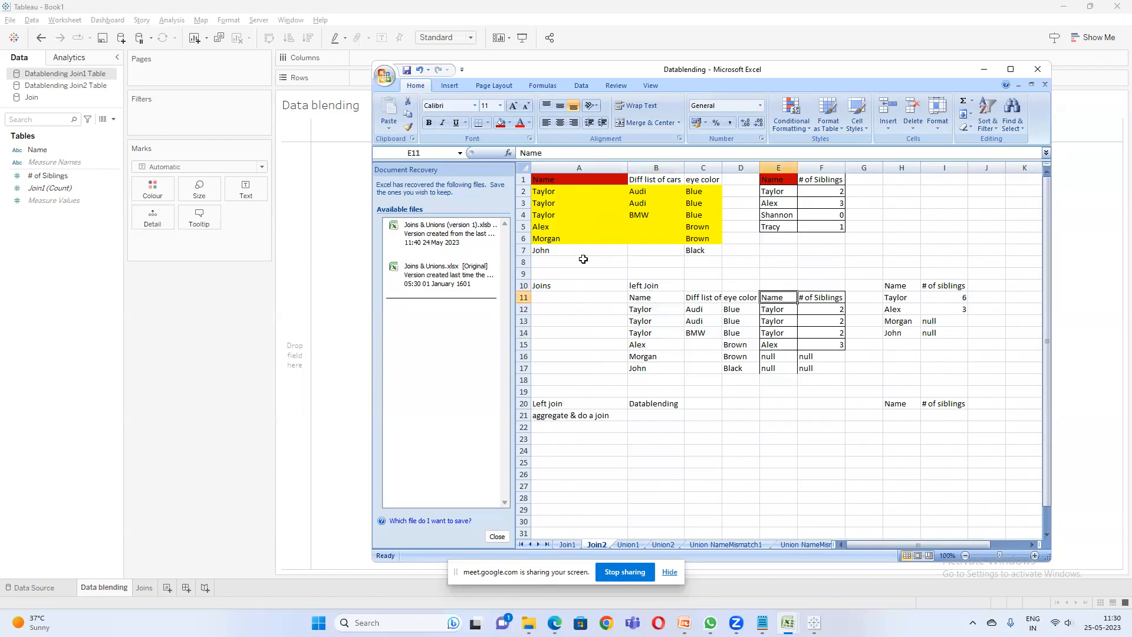
left_click(564, 190)
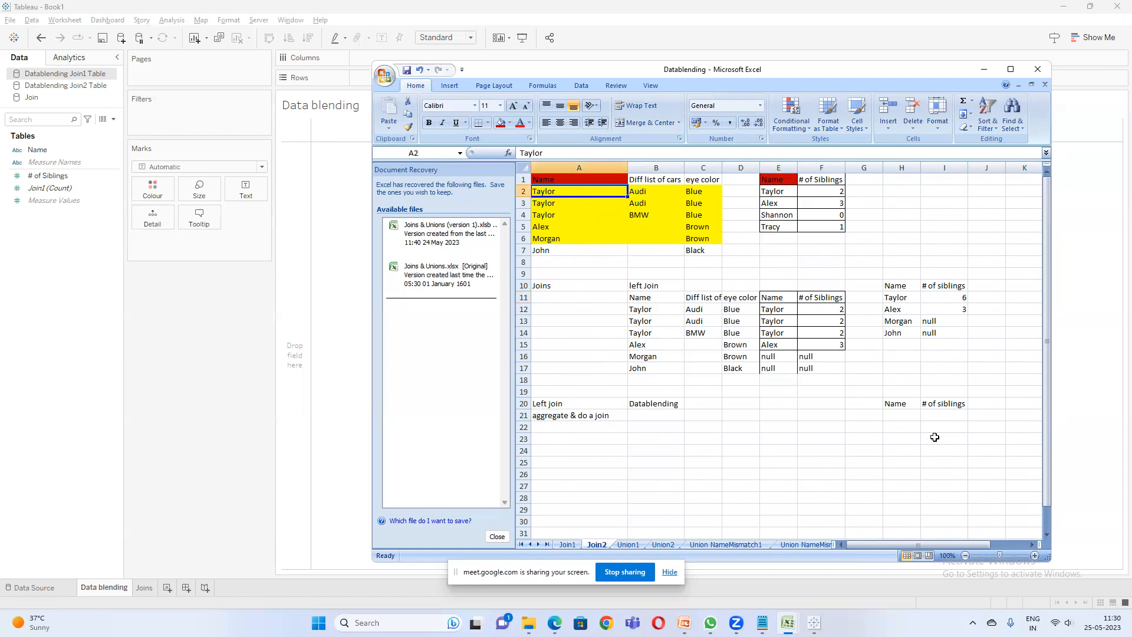
left_click(906, 416)
type("Taylor")
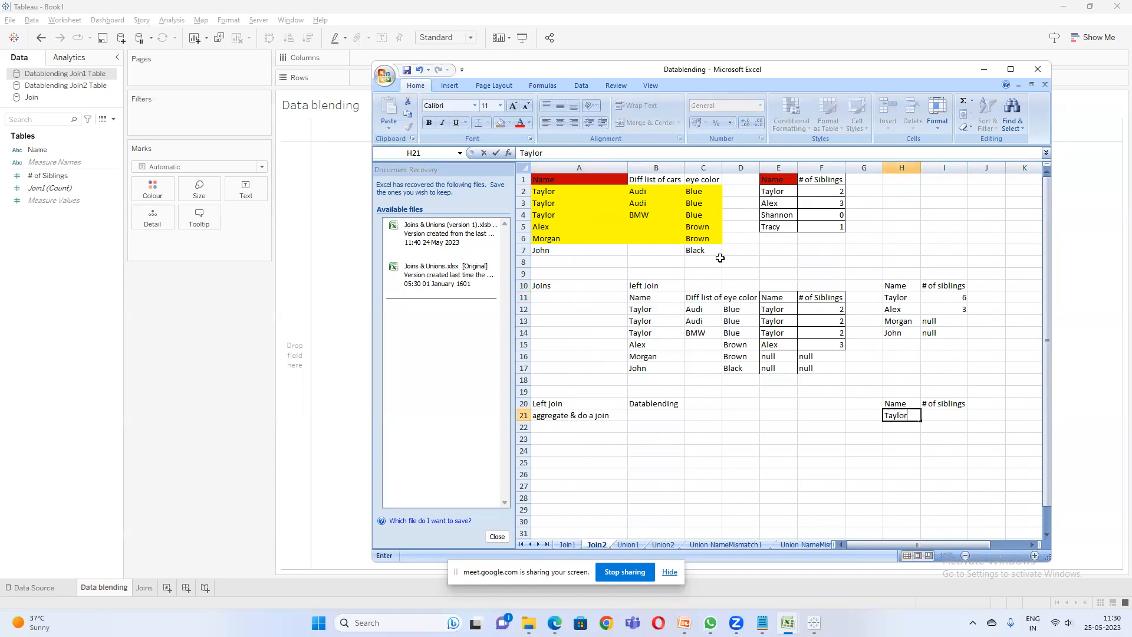
left_click_drag(784, 191, 834, 191)
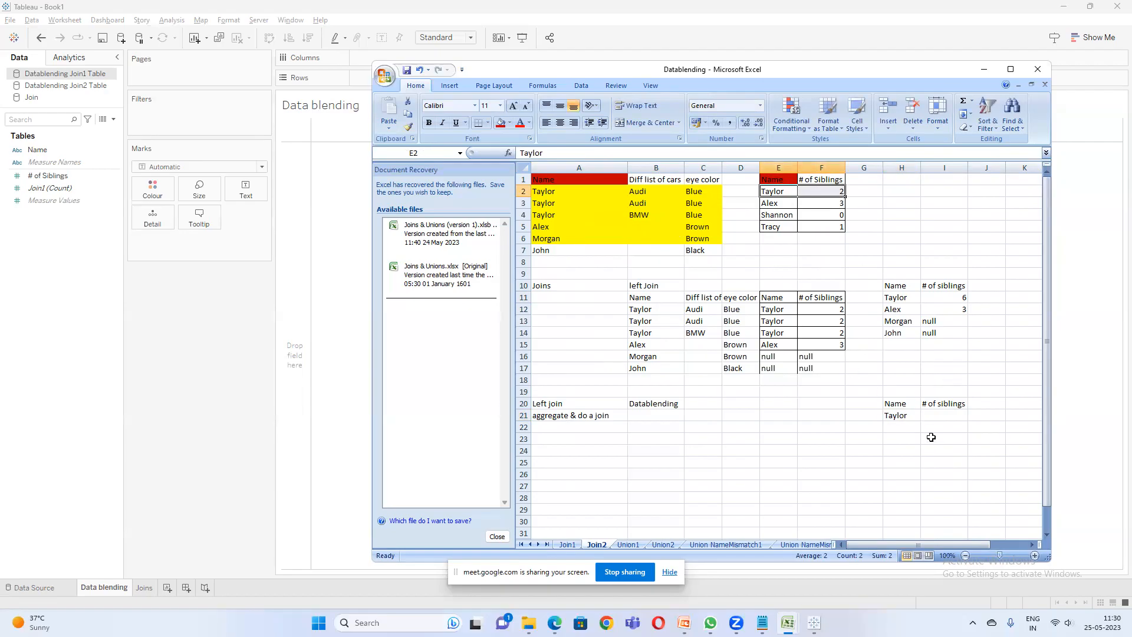
left_click(928, 416)
type("2")
key("Return")
- Copy the remaining three names from H12:H14 to H22 in the data blending summary
left_click_drag(892, 310, 894, 330)
key("ctrl+c")
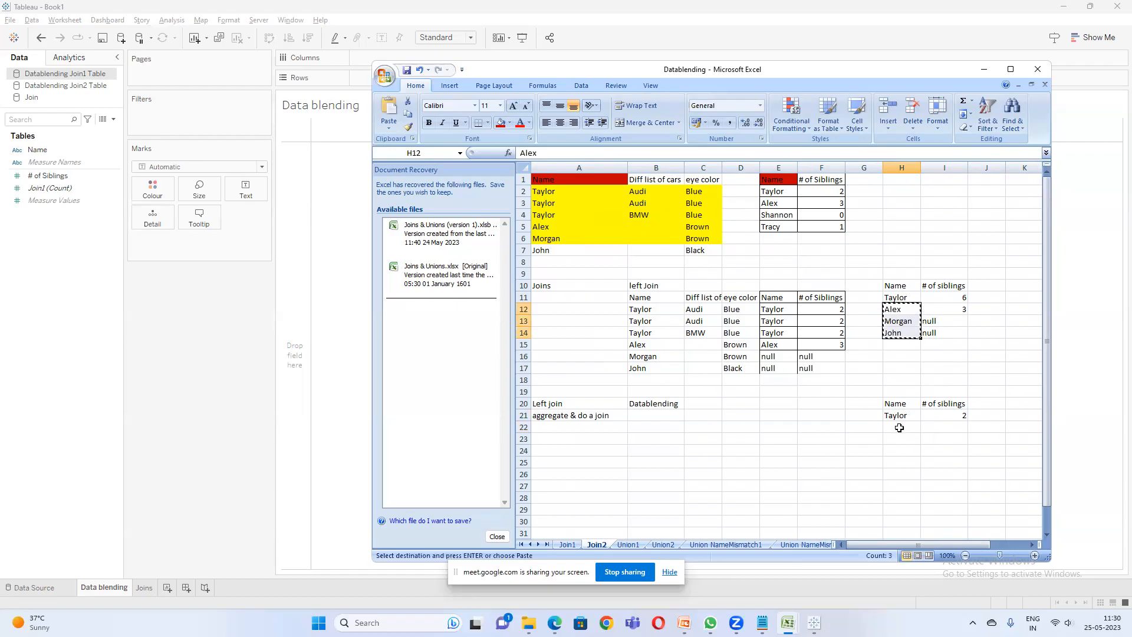
left_click(900, 427)
key("ctrl+v")
key("Escape")
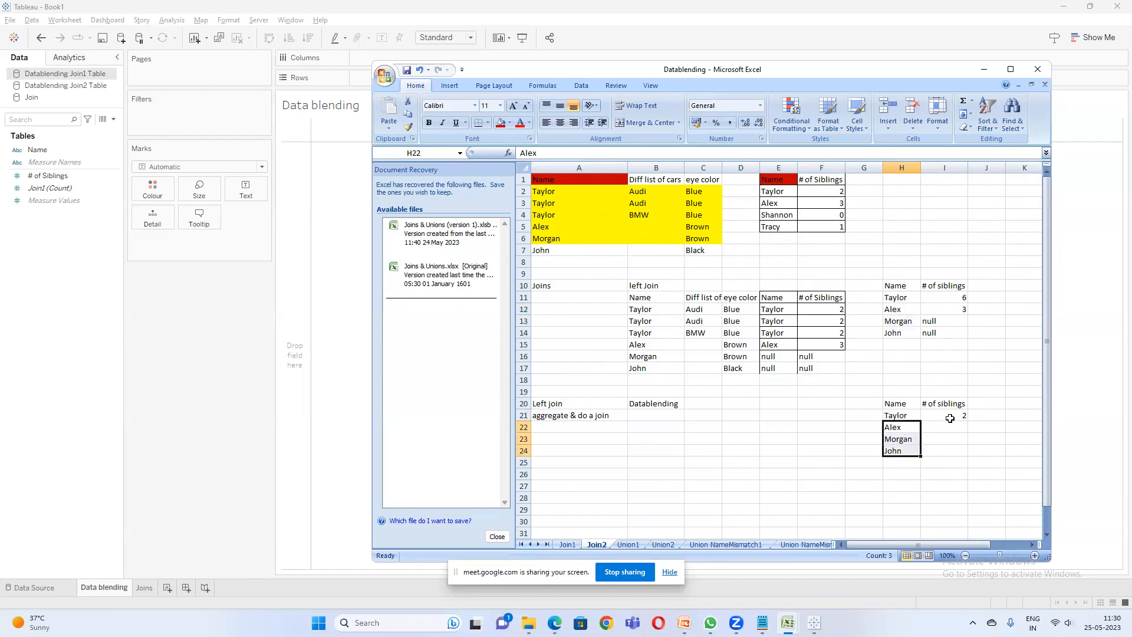
- Complete the data blending sibling values with 3 in I22 and null in I23 and I24
left_click(954, 428)
type("3")
key("Return")
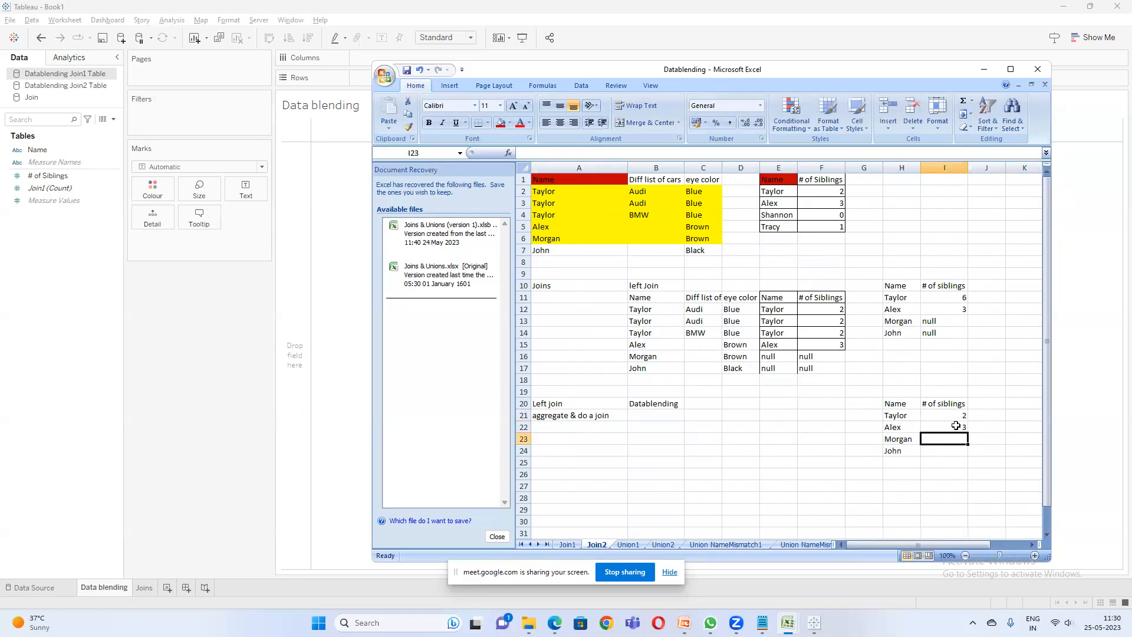
type("nu")
key("Return")
type("null")
key("Return")
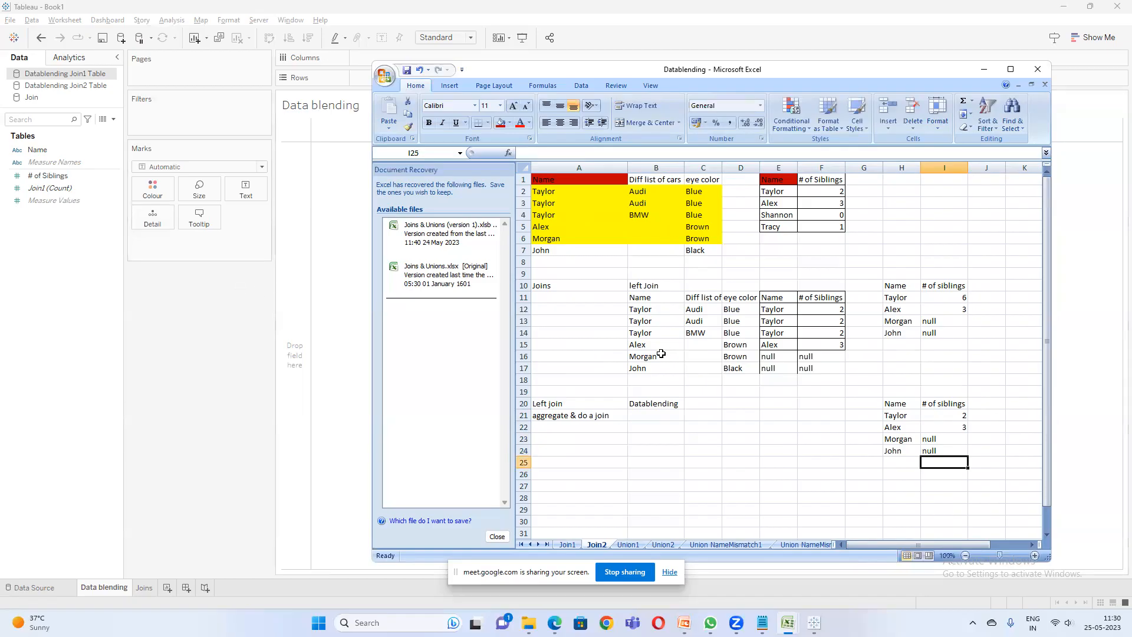
- Highlight the joins block A10:I17 for review and switch back to the Data blending worksheet in Tableau
left_click_drag(568, 285, 956, 368)
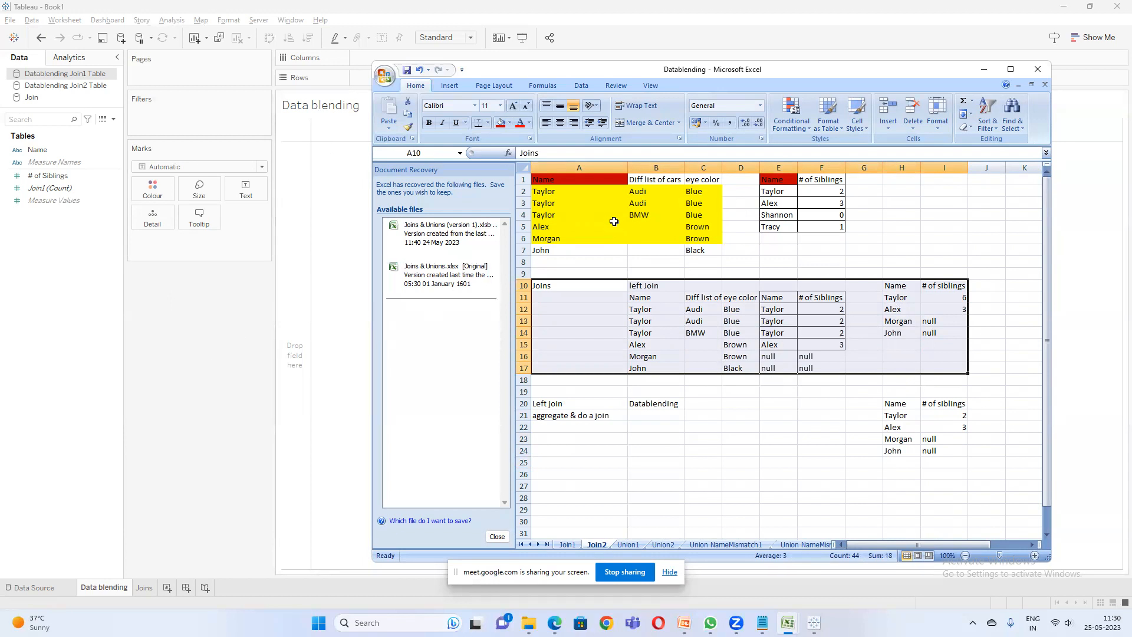
left_click(196, 294)
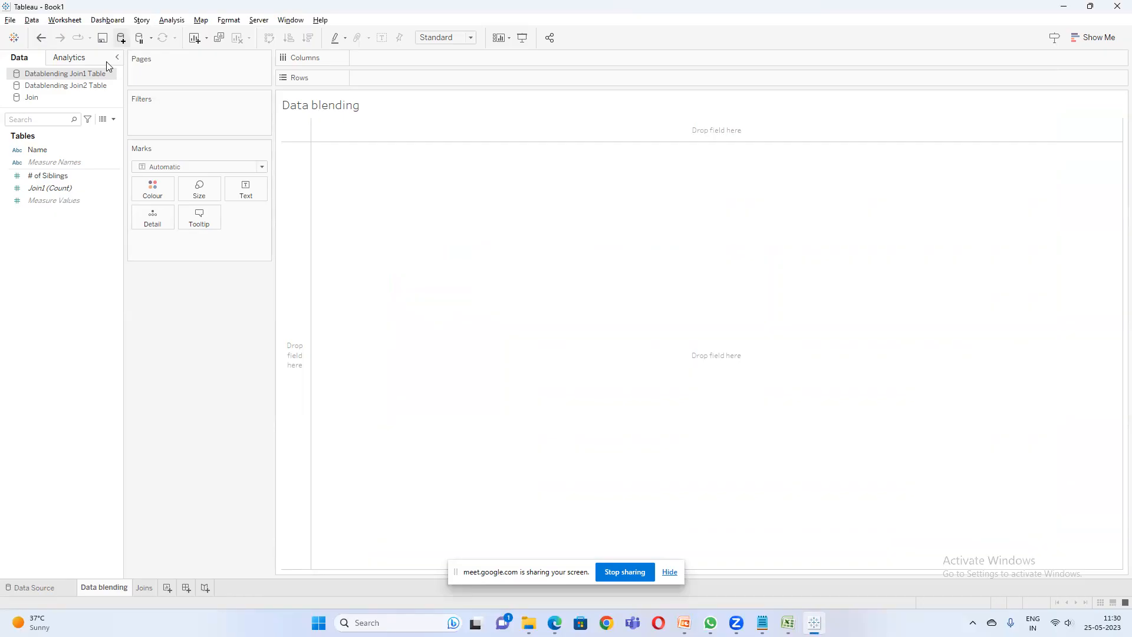
- Open the Join data source for editing and show the physical join between the Join2 and Join1 tables
right_click(60, 98)
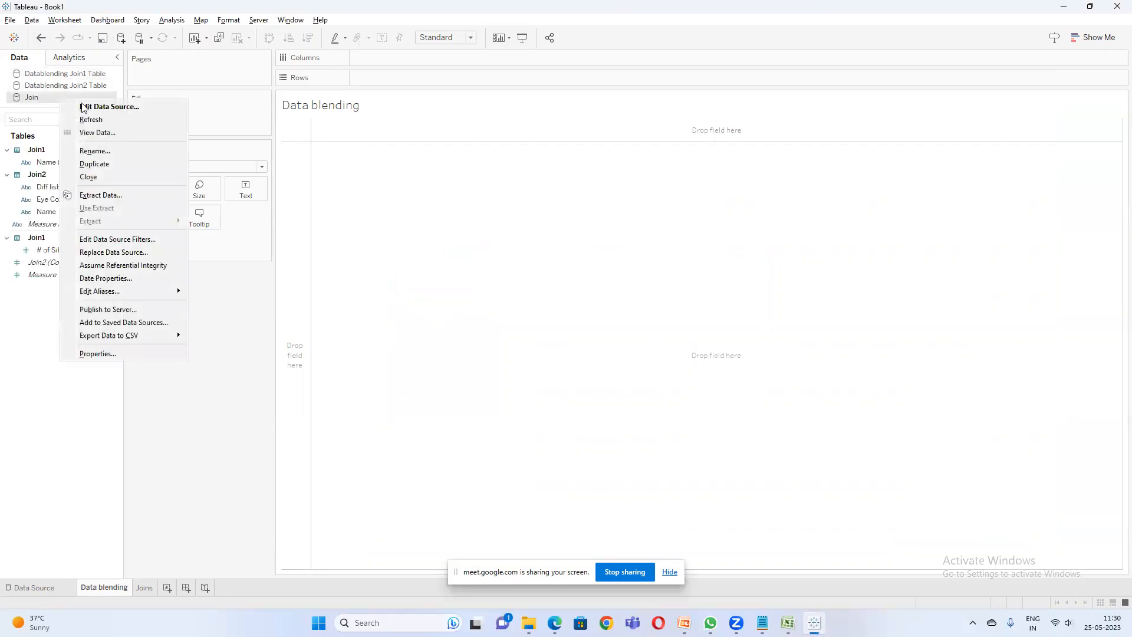
left_click(107, 109)
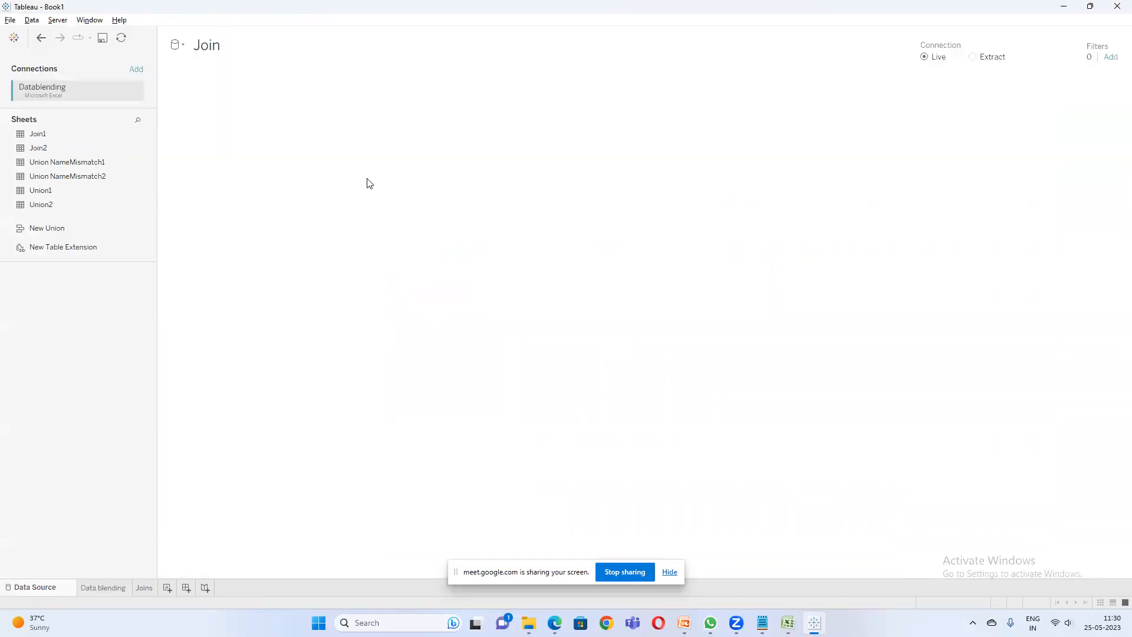
double_click(252, 107)
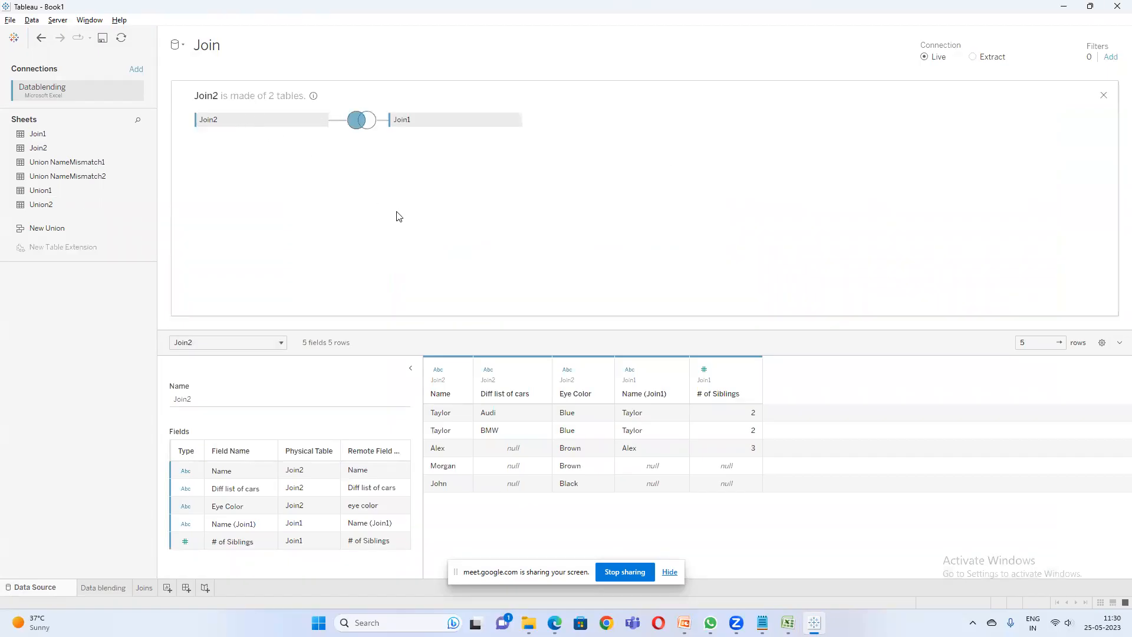
- Switch to the Datablending workbook in Excel and highlight the source tables A1:C7 and E1:F5 for comparison
key("alt+Tab")
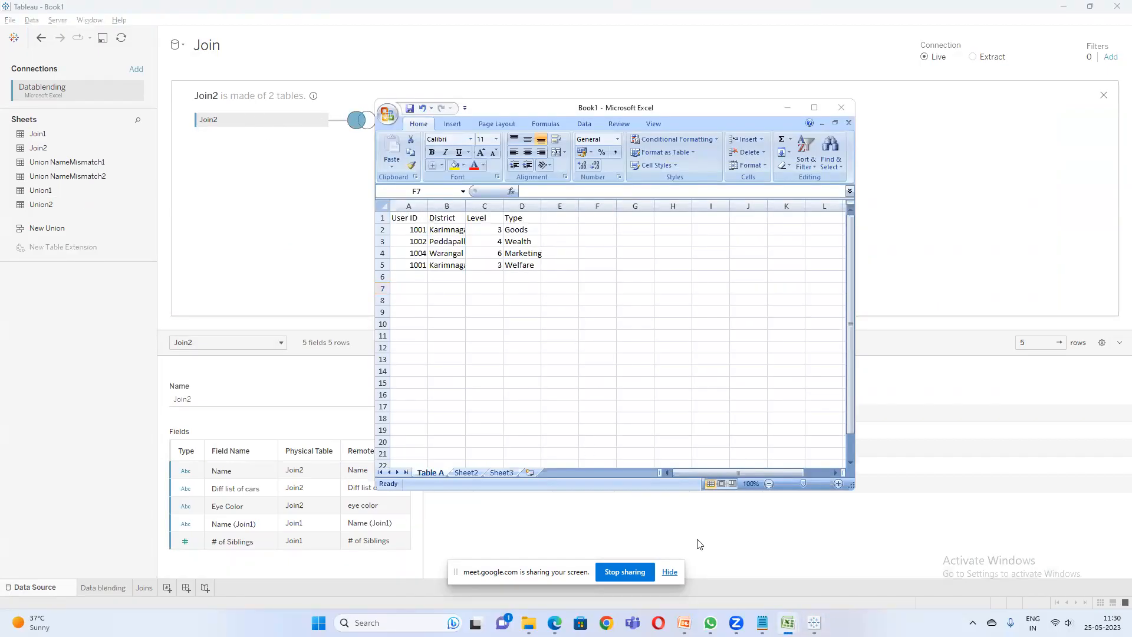
left_click(787, 623)
left_click(795, 569)
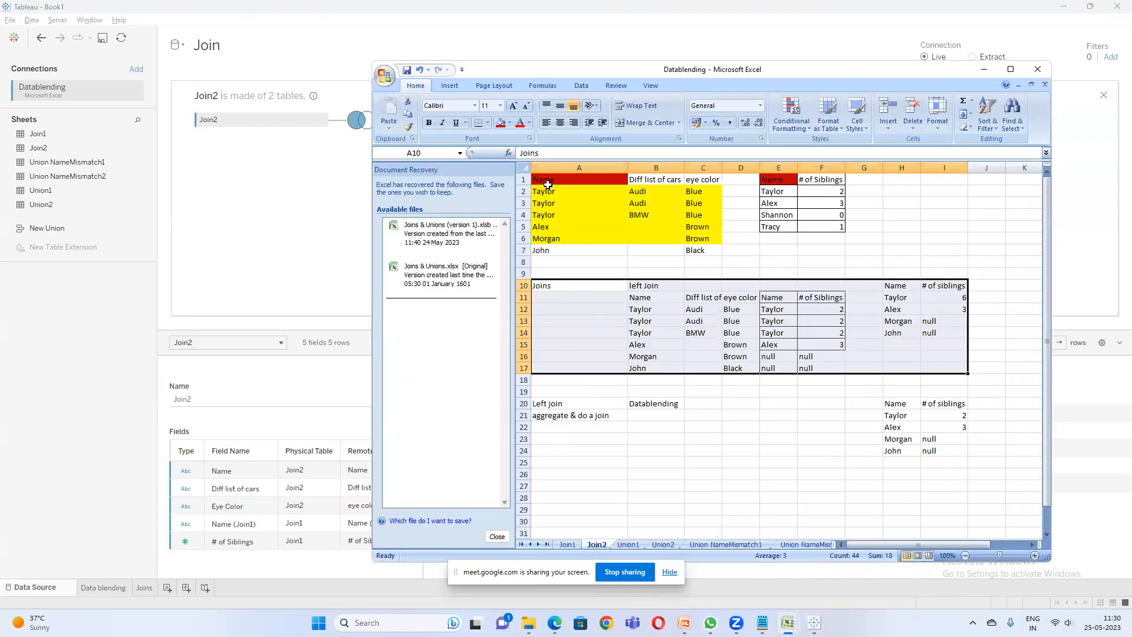
left_click_drag(545, 181, 703, 248)
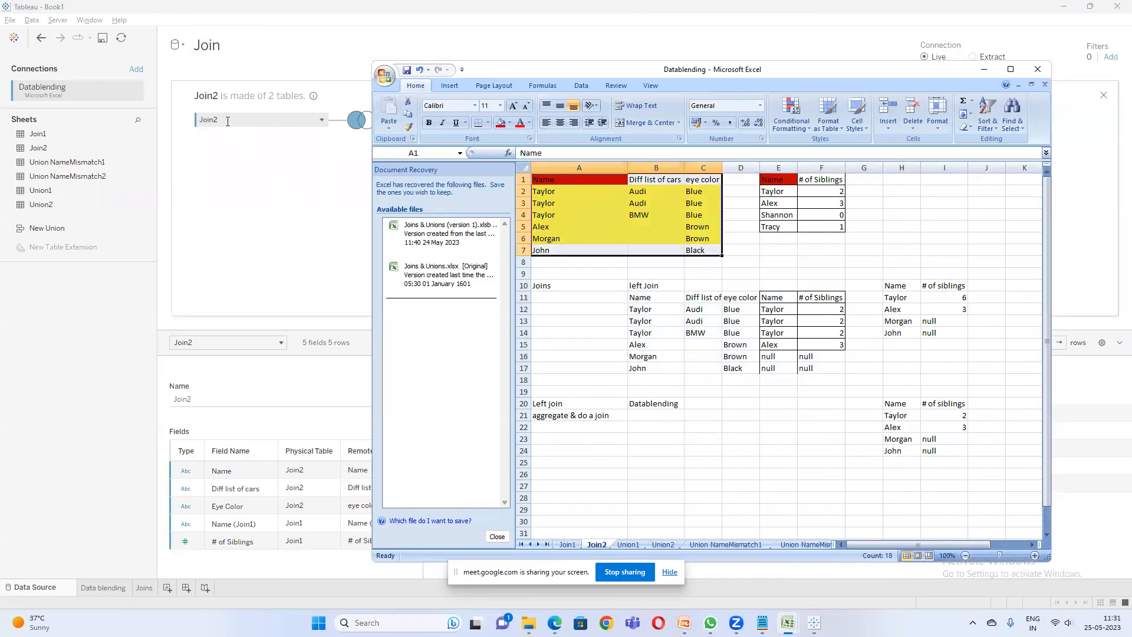
left_click_drag(771, 175, 831, 227)
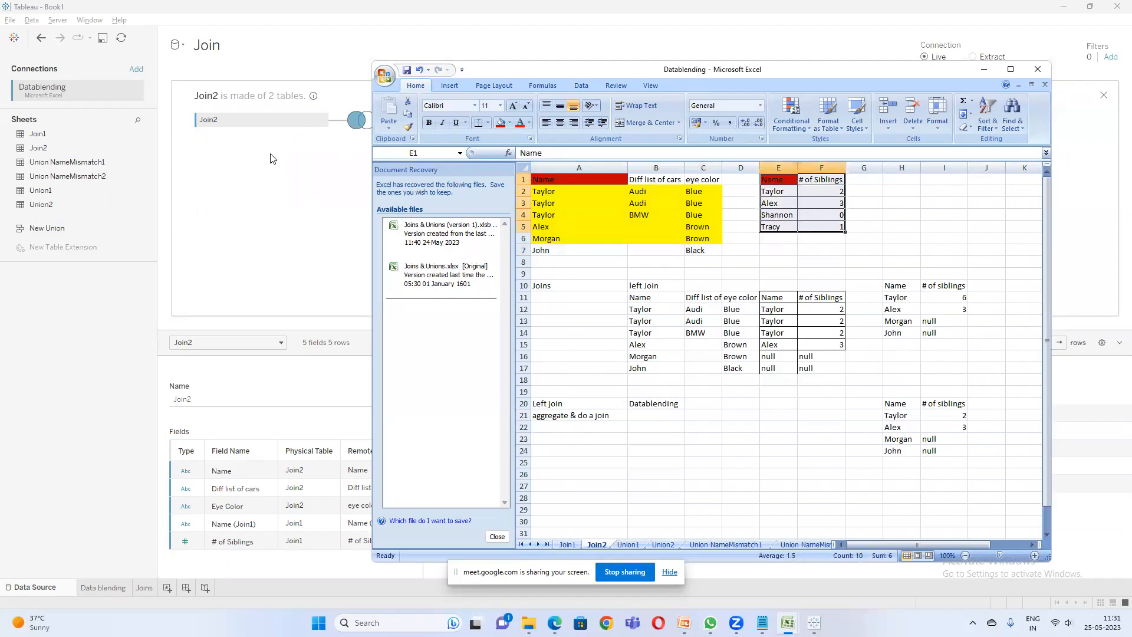
- Return to Tableau and inspect the join type and Name join clause between Join2 and Join1
left_click(345, 144)
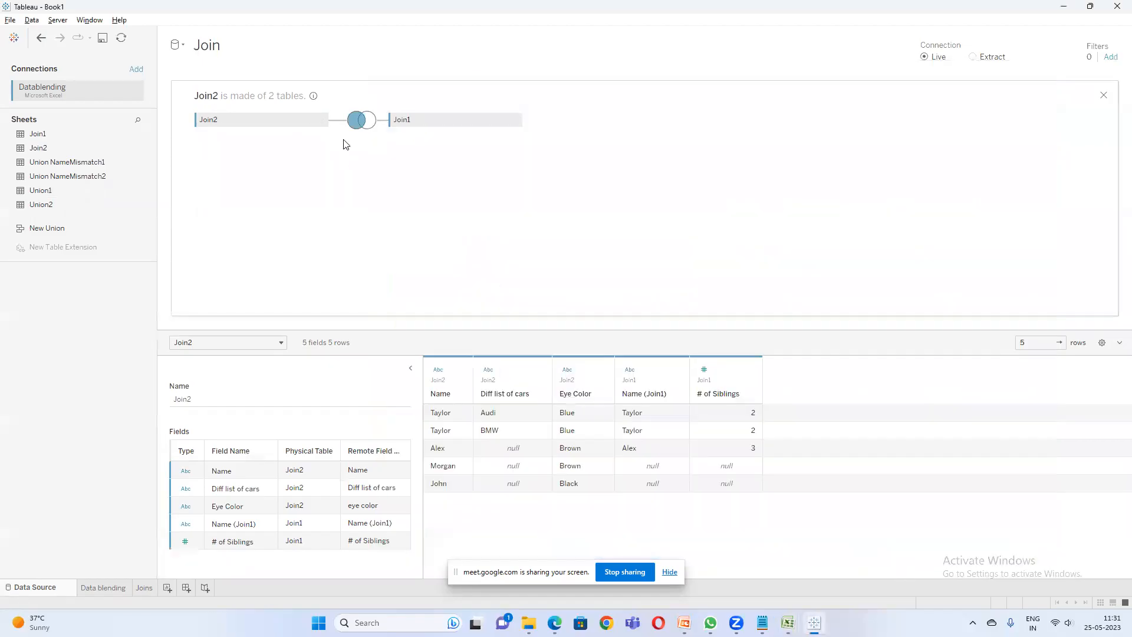
left_click(361, 121)
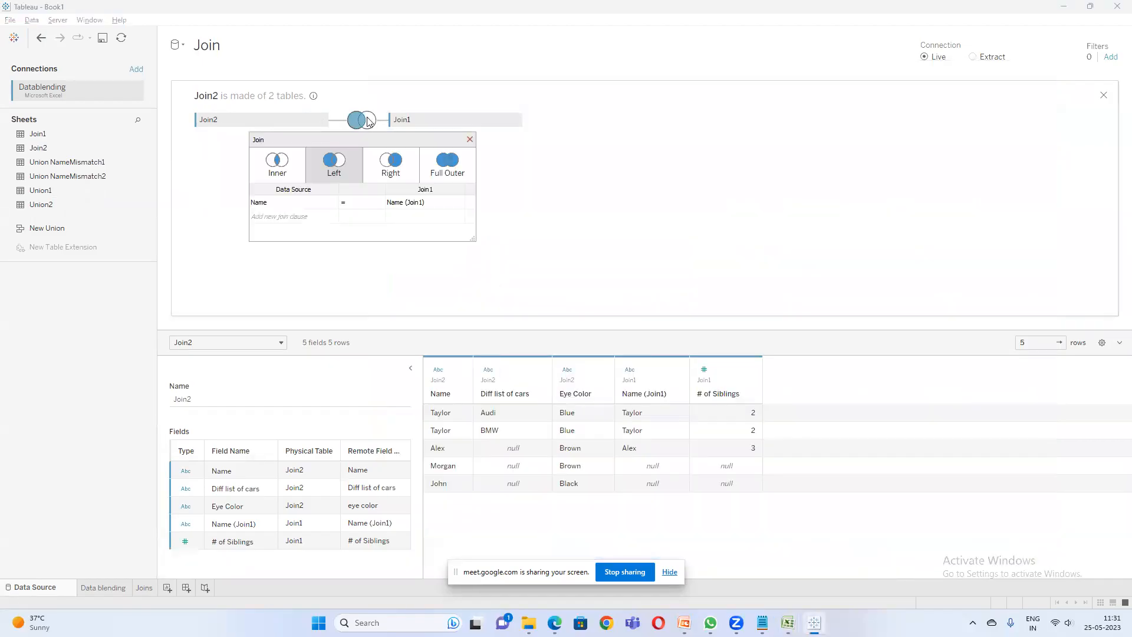
left_click(315, 203)
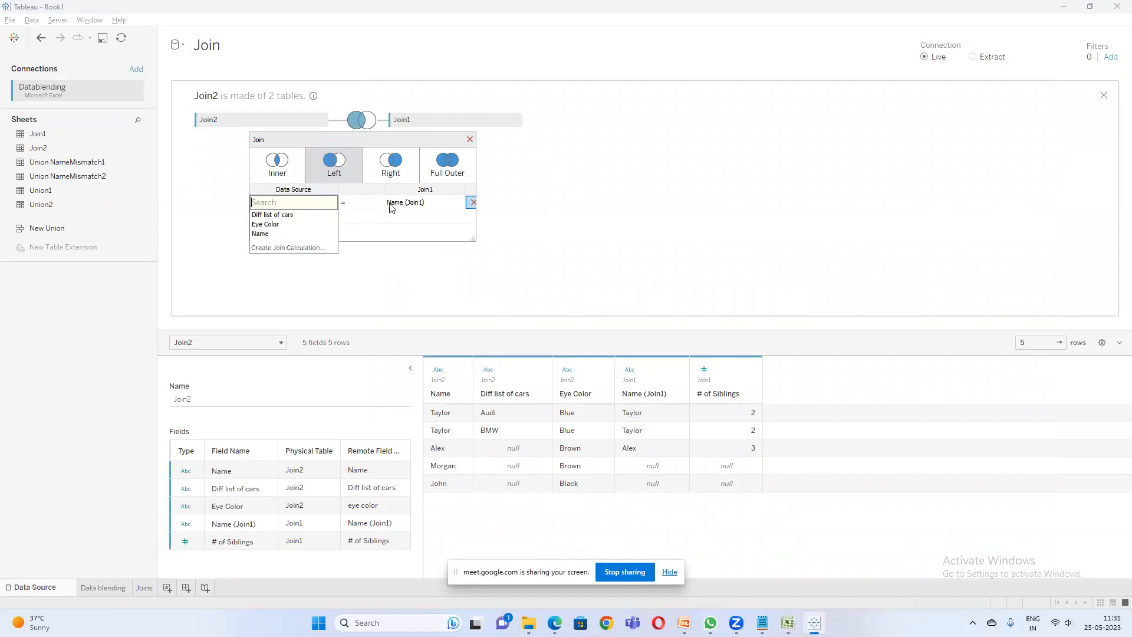
left_click(413, 202)
left_click(571, 205)
- Switch to the Datablending workbook in Excel and highlight the left join result in B10:F17
key("alt+Tab")
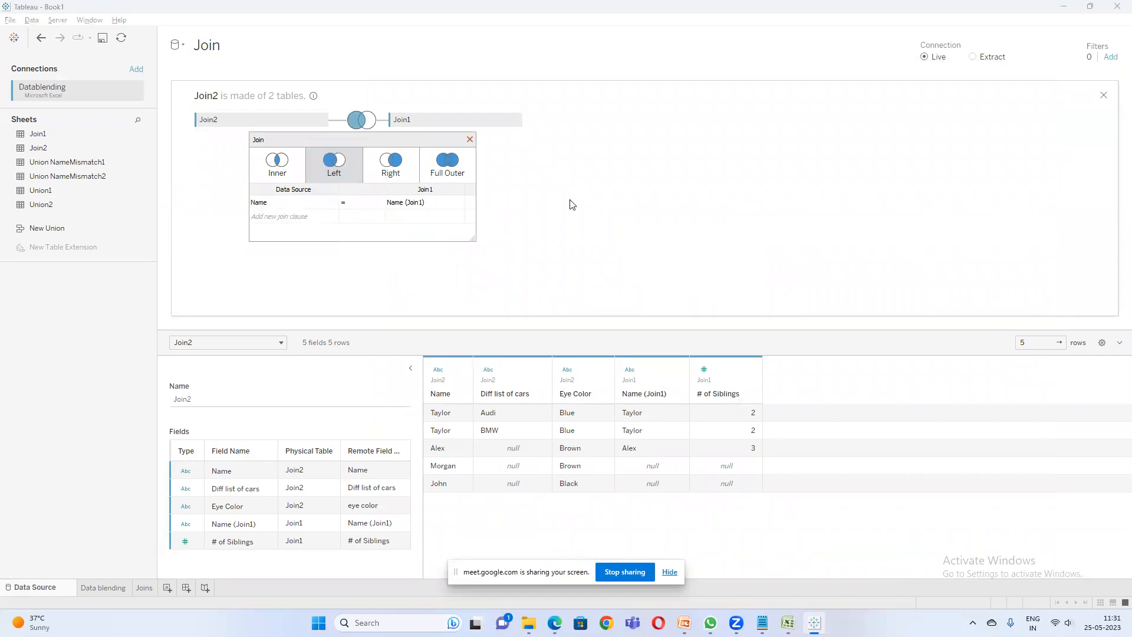
left_click(814, 623)
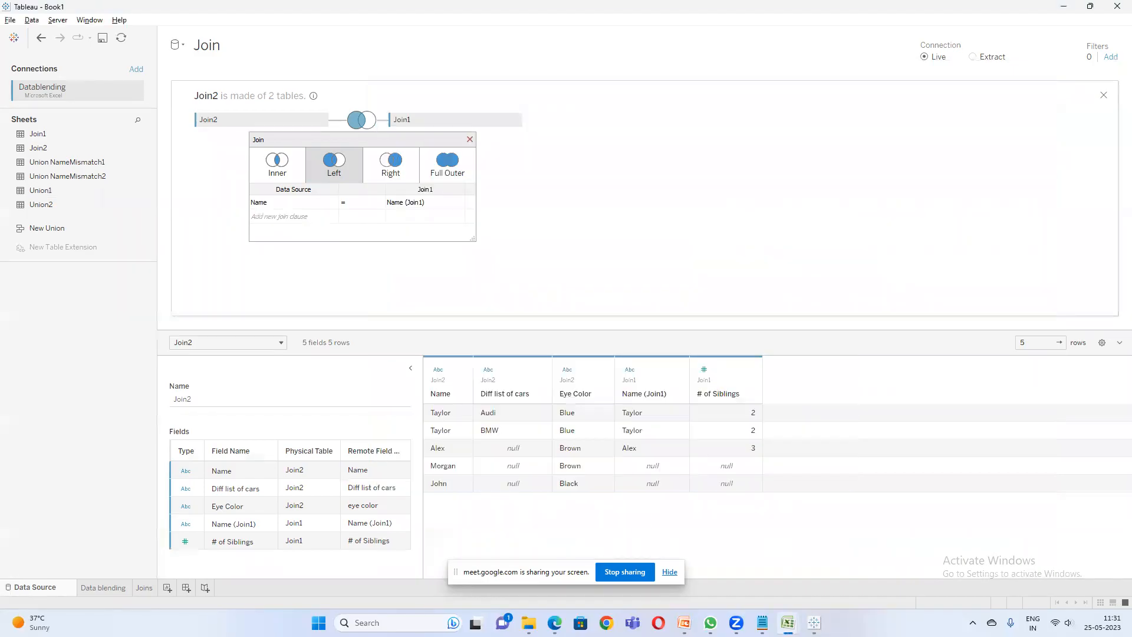
mouse_move(787, 622)
left_click(801, 569)
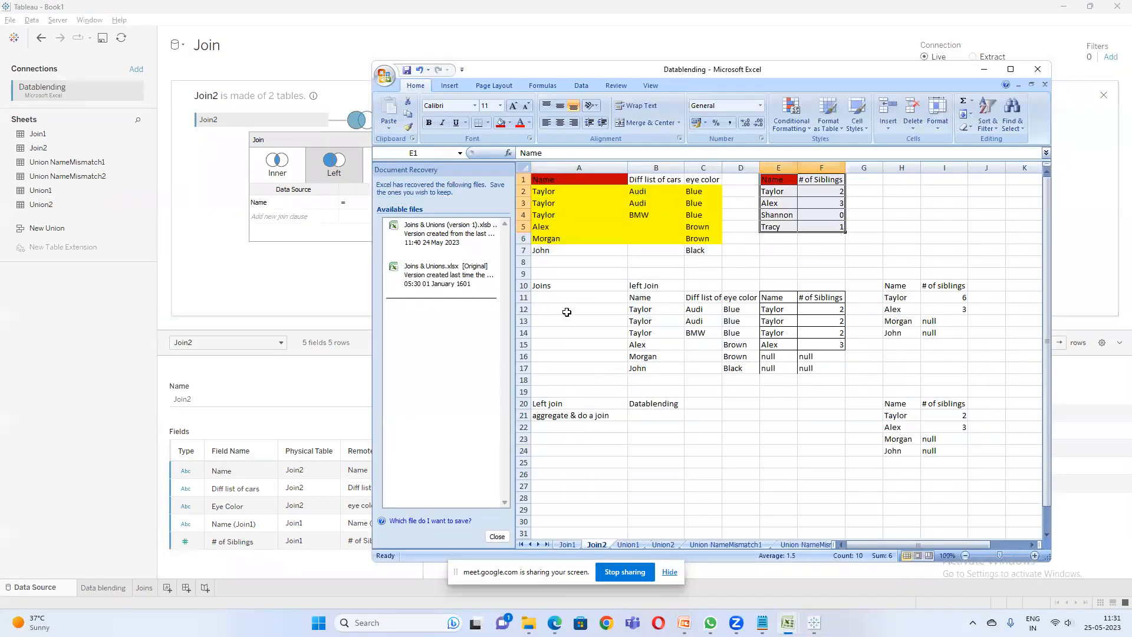
left_click_drag(642, 287, 816, 369)
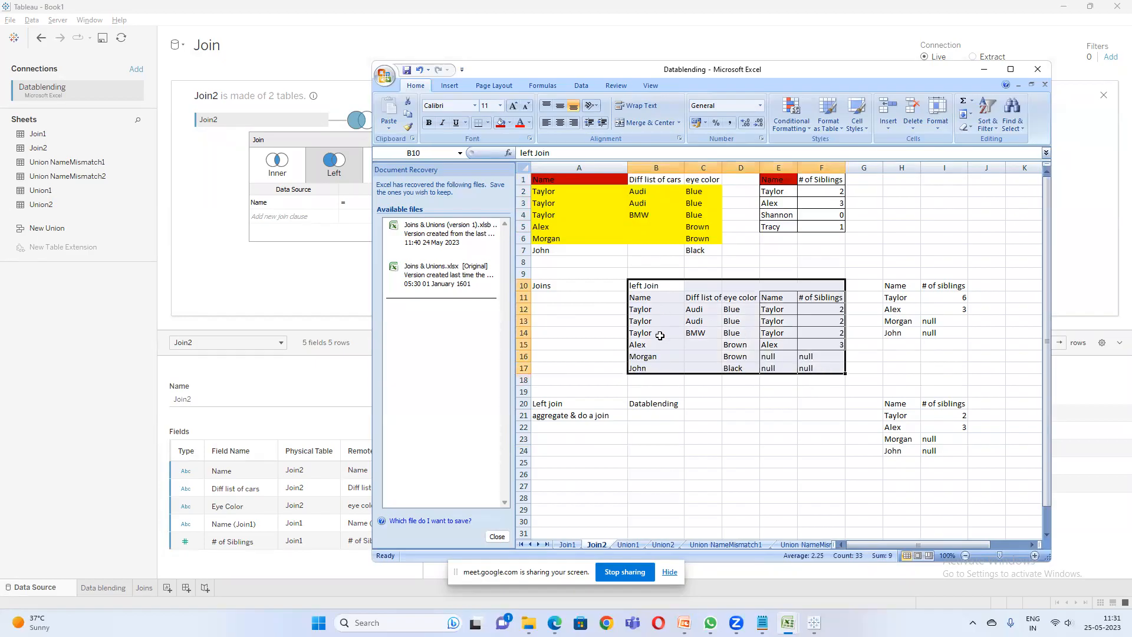
- Compare Tableau's join preview rows with the Excel left join table, hide the screen-sharing bar, and close the join settings
left_click(336, 281)
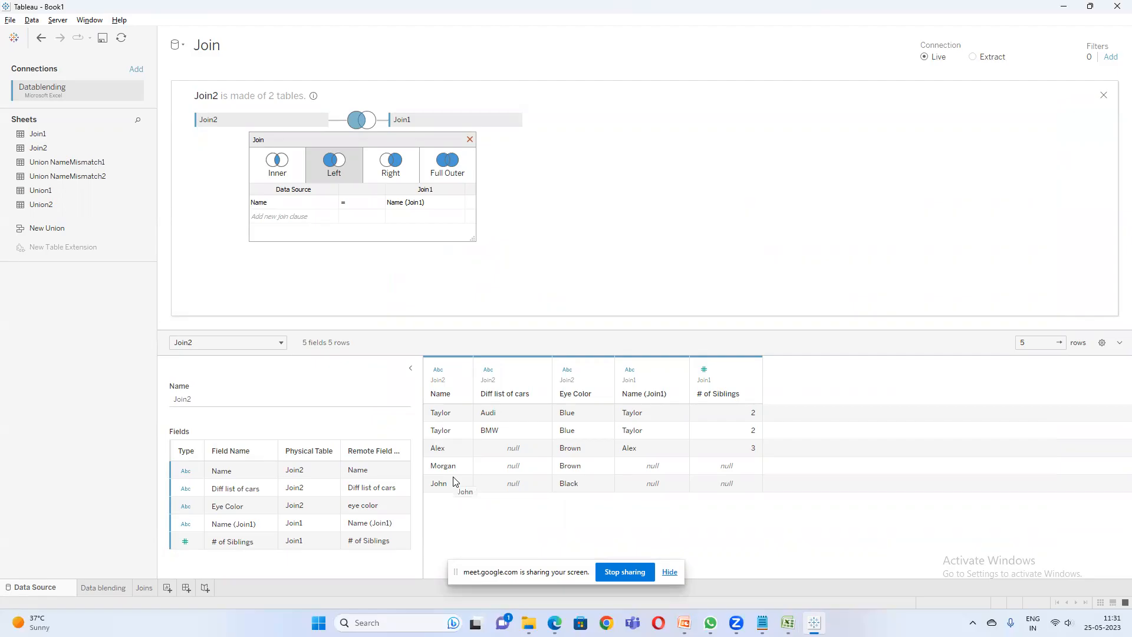
mouse_move(787, 622)
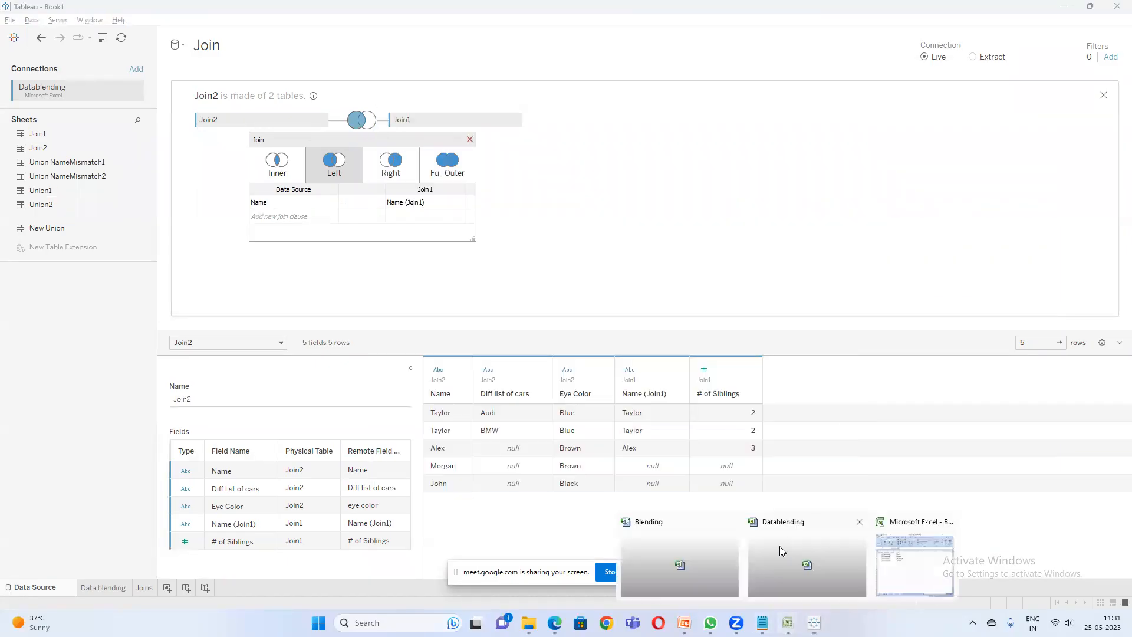
left_click(781, 551)
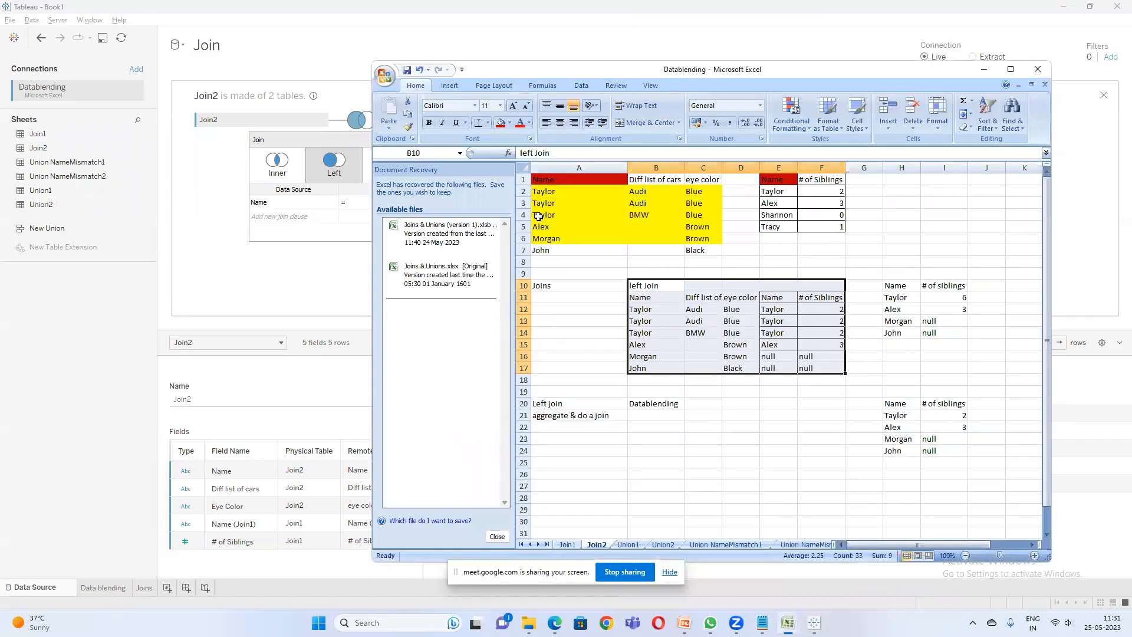
left_click(263, 284)
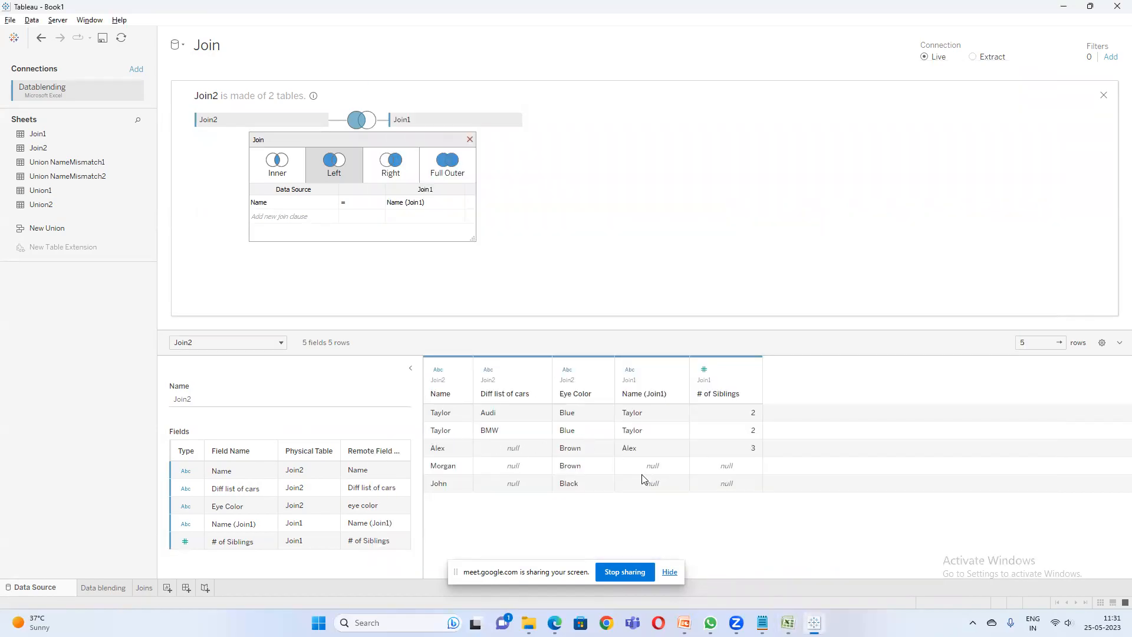
left_click(669, 572)
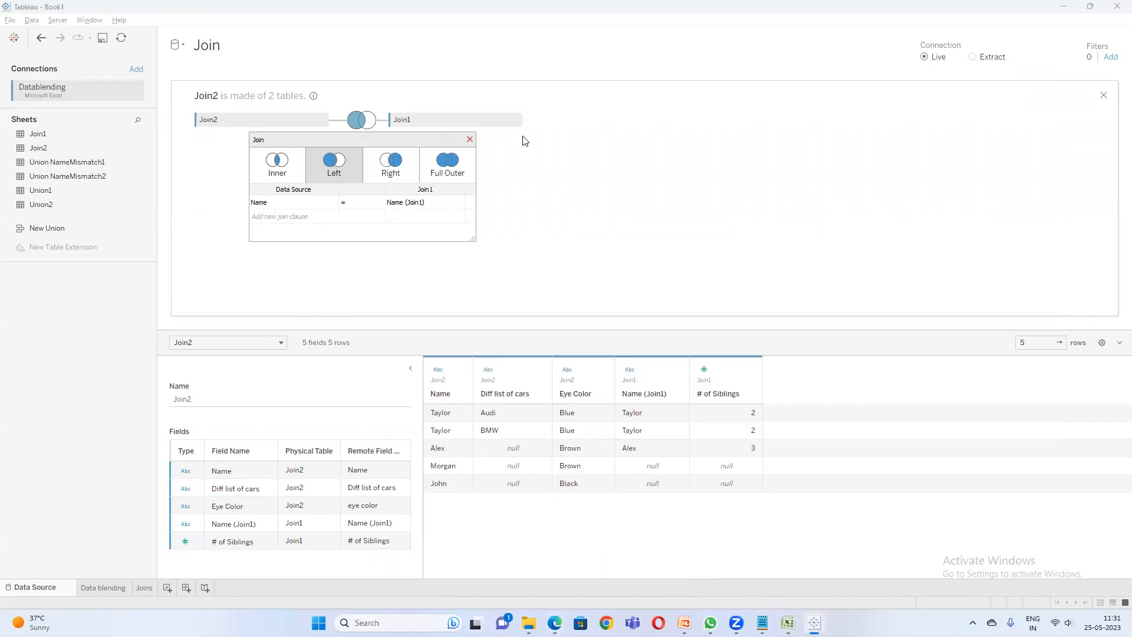
left_click(470, 139)
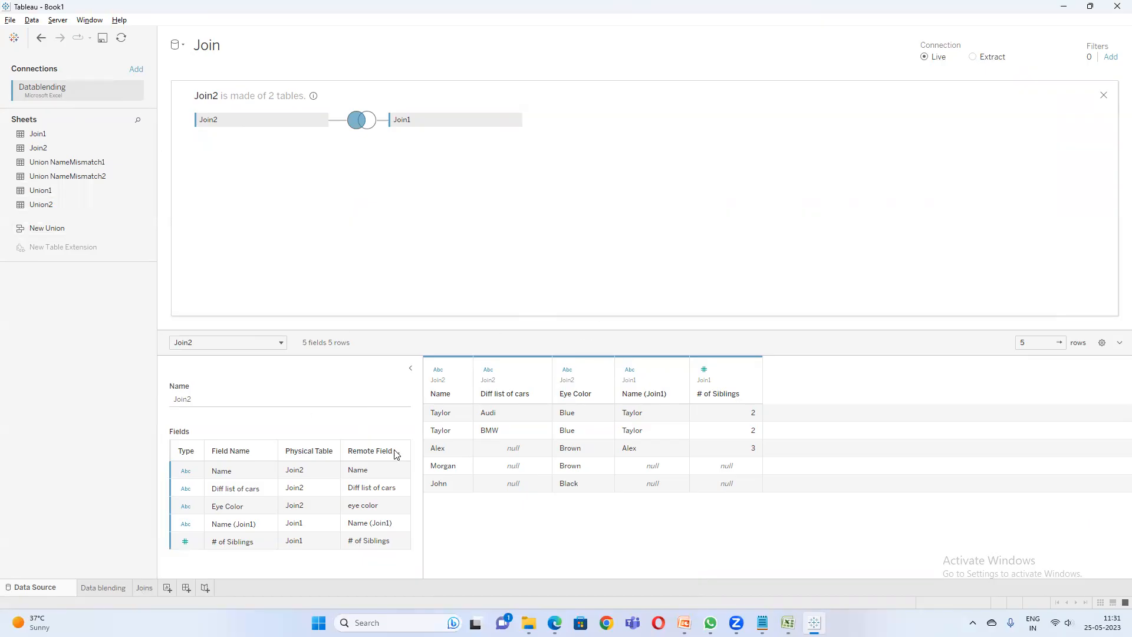
- Add a new worksheet after Joins and search the Join data source's fields for "name"
left_click(148, 588)
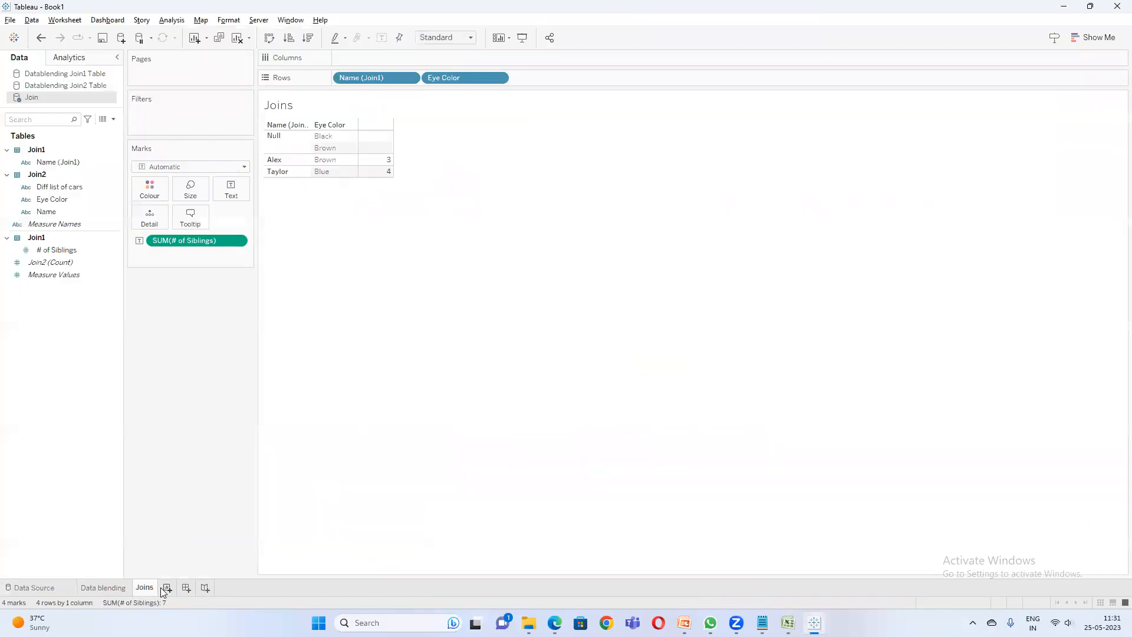
left_click(166, 588)
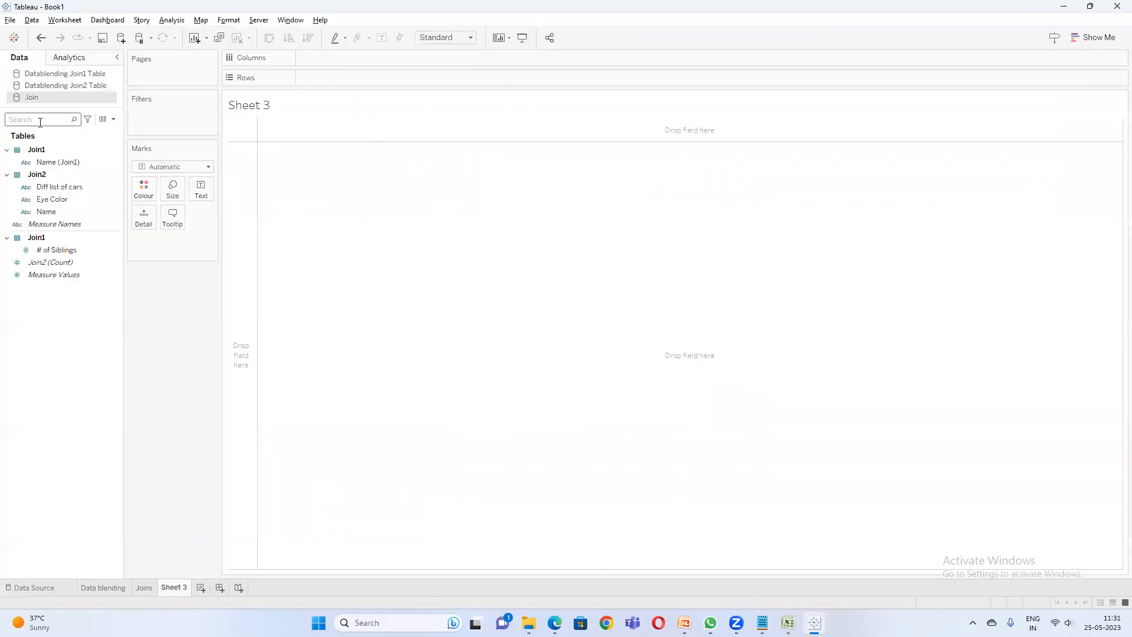
type("name")
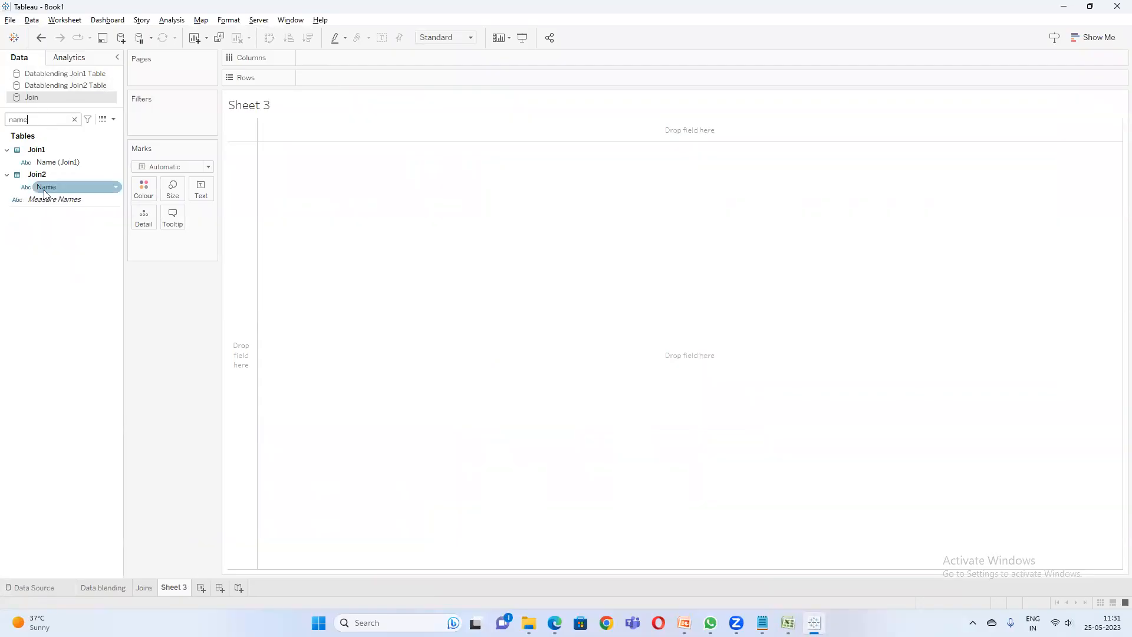
- List Name from the Join2 table on Rows in Sheet 3 and show # of Siblings as text values
left_click_drag(45, 188, 322, 80)
double_click(42, 119)
type("si")
left_click(53, 172)
double_click(54, 172)
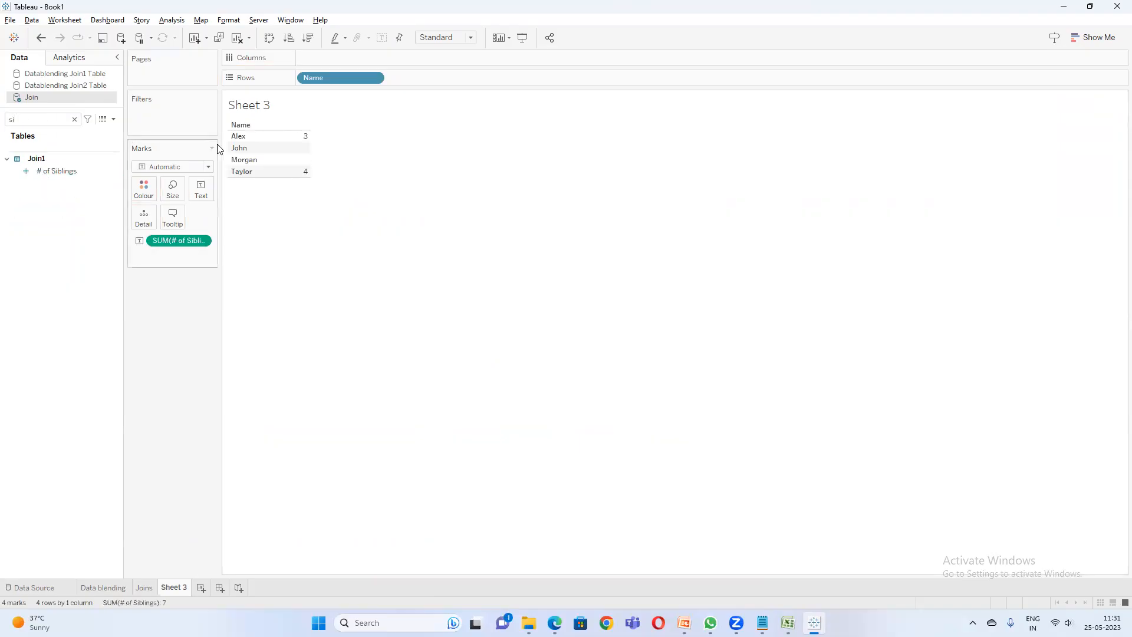
mouse_move(293, 173)
- Create a new worksheet and view the underlying data of the Datablending Join2 Table source
left_click(201, 591)
left_click(93, 87)
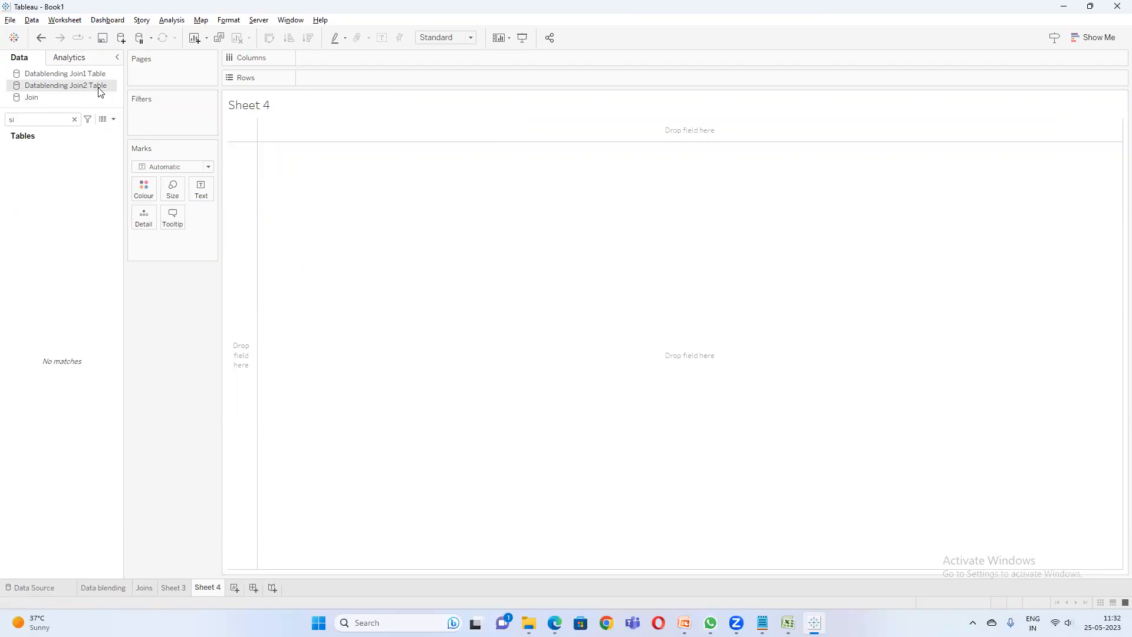
left_click(102, 121)
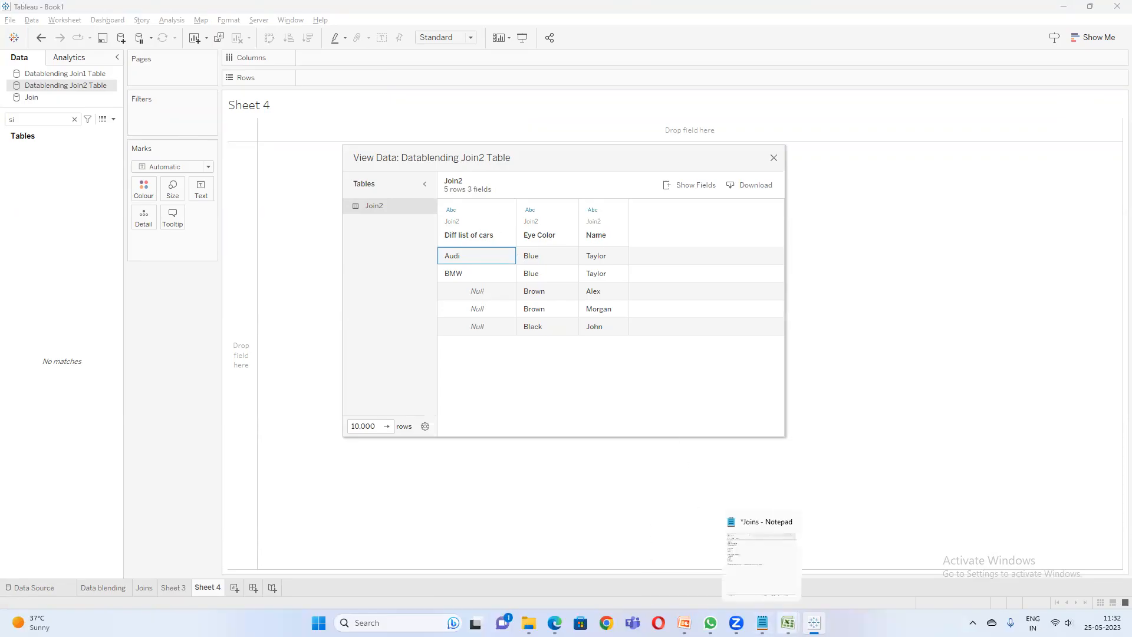
- Check the two original source tables in the Excel Datablending workbook, return to Tableau and close the Join2 data view
mouse_move(788, 622)
left_click(804, 579)
left_click_drag(540, 180, 718, 250)
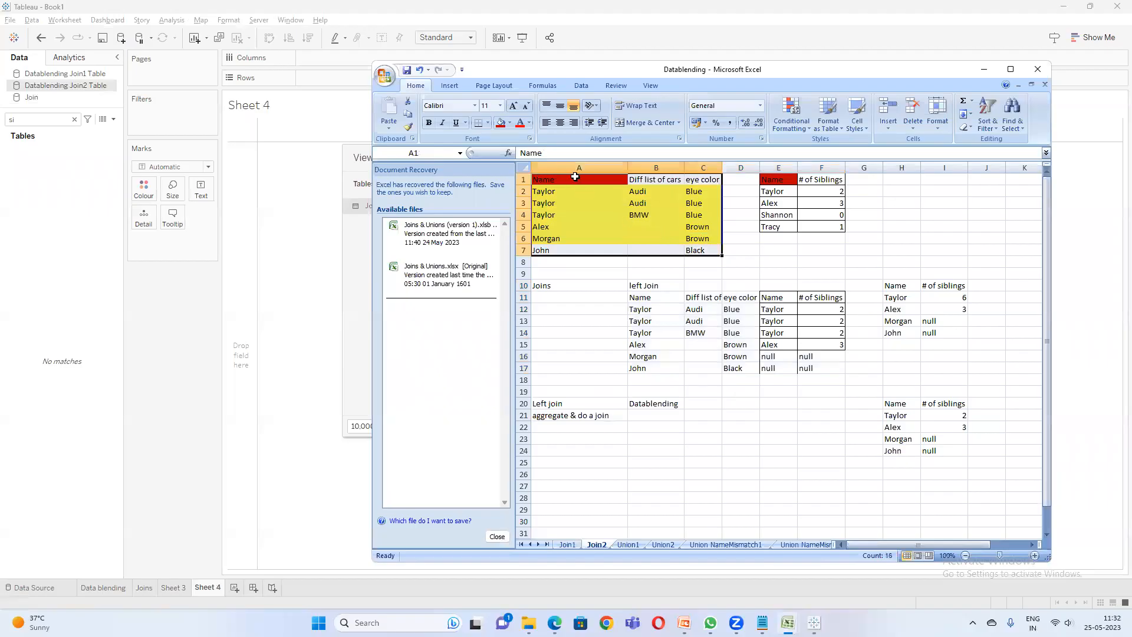
left_click_drag(778, 179, 837, 227)
left_click(363, 151)
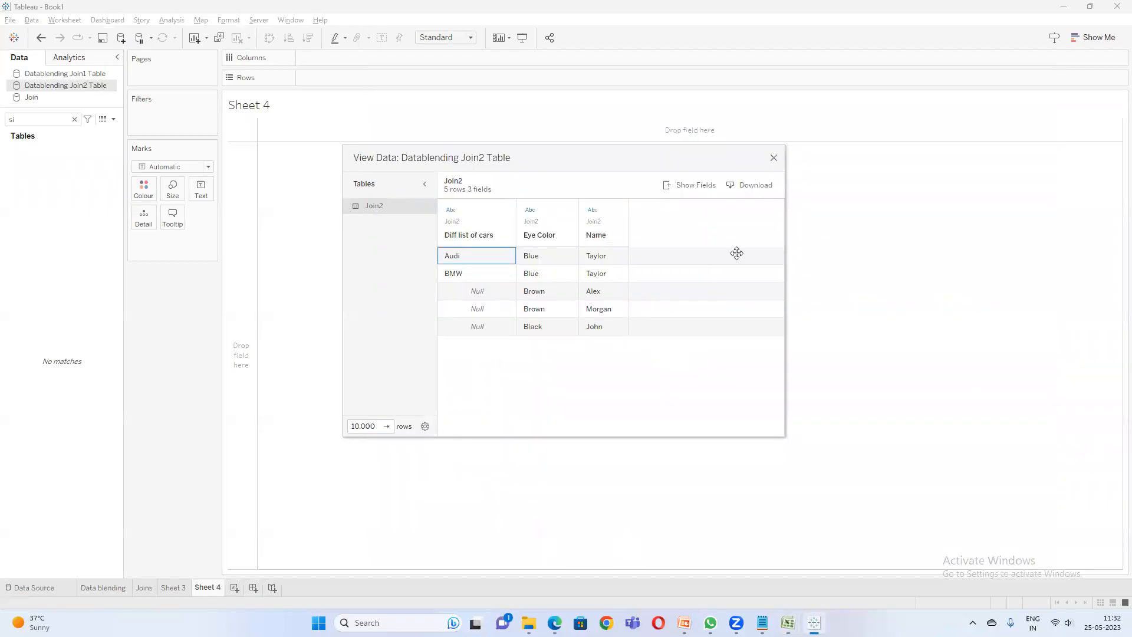
left_click(771, 161)
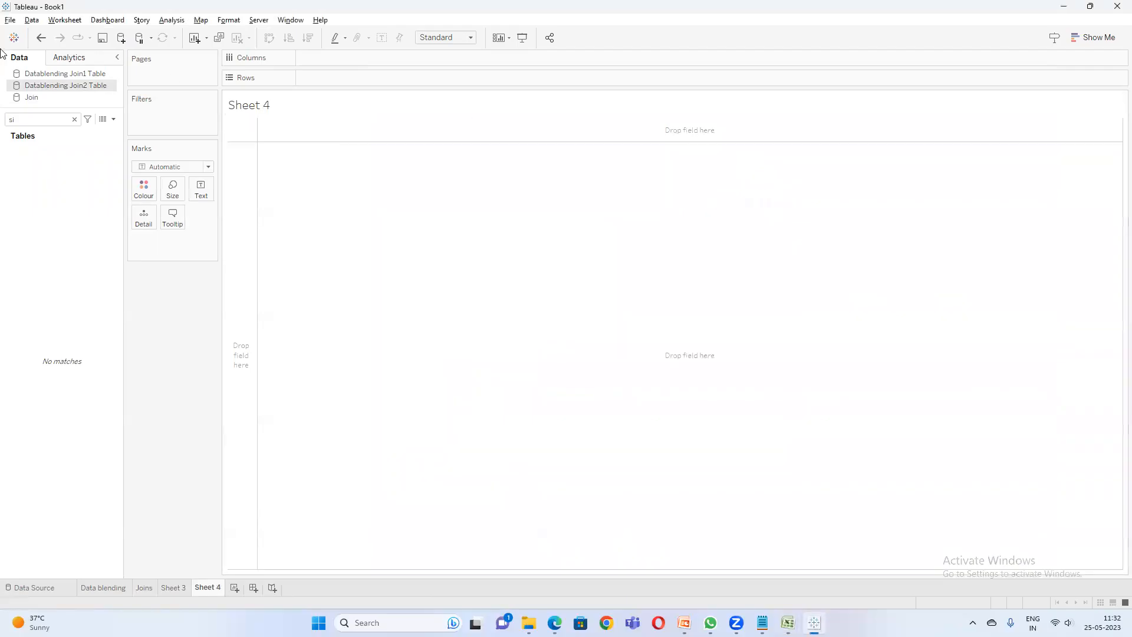
- View the underlying data of the Datablending Join1 Table source and close the data view
left_click(73, 73)
right_click(91, 74)
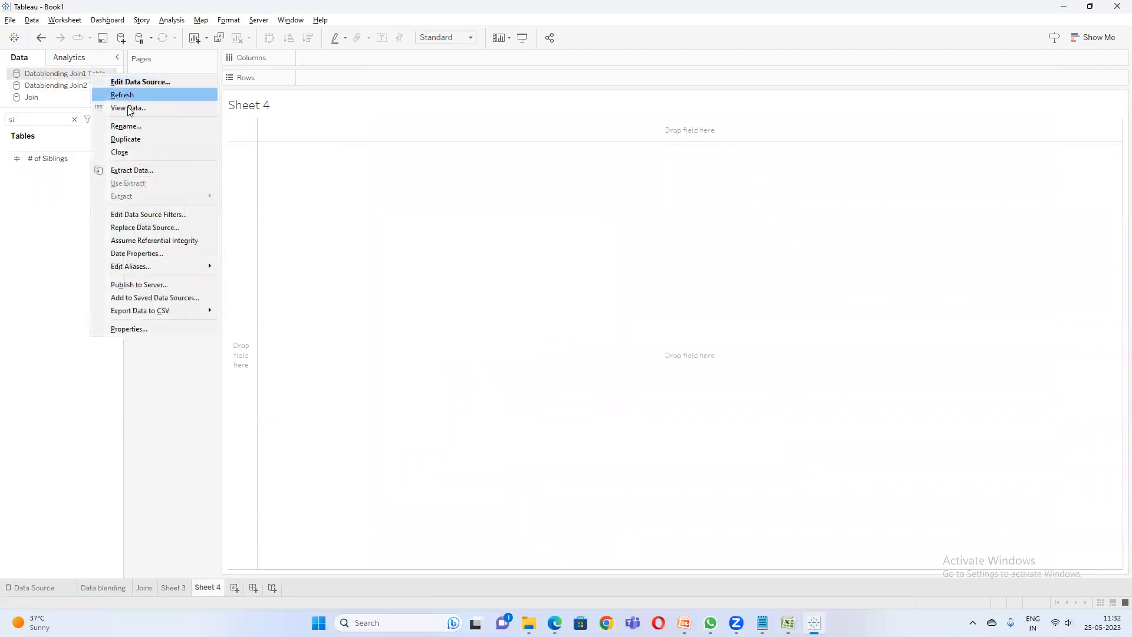
left_click(128, 110)
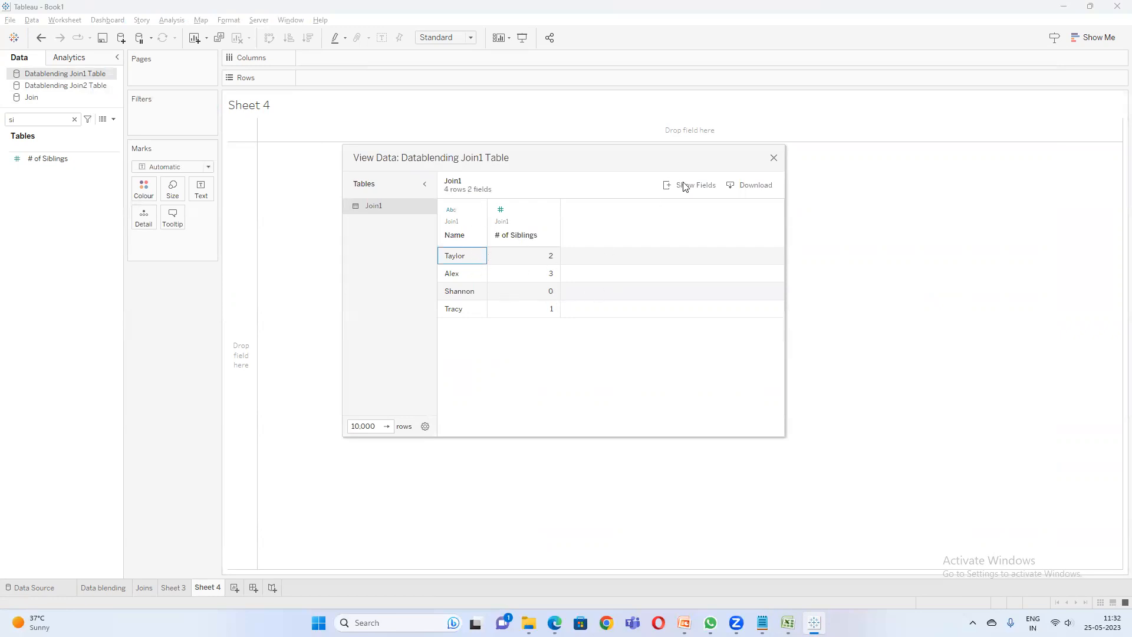
left_click(773, 158)
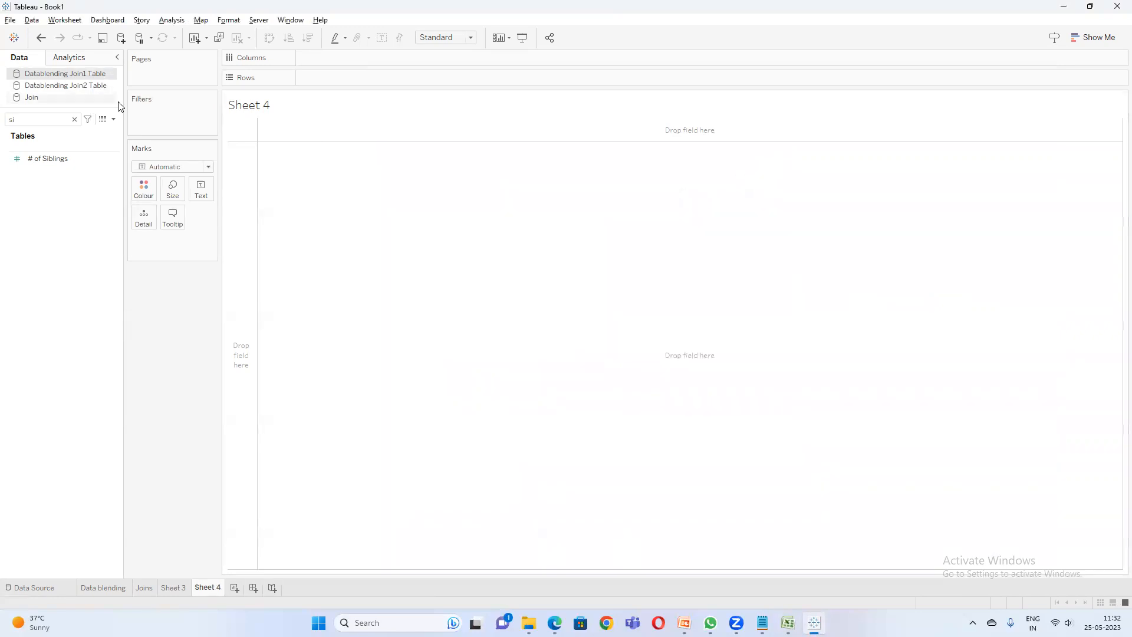
- Add Name and Eye Color from the Datablending Join2 Table source to Rows in Sheet 4
left_click(92, 85)
left_click(73, 119)
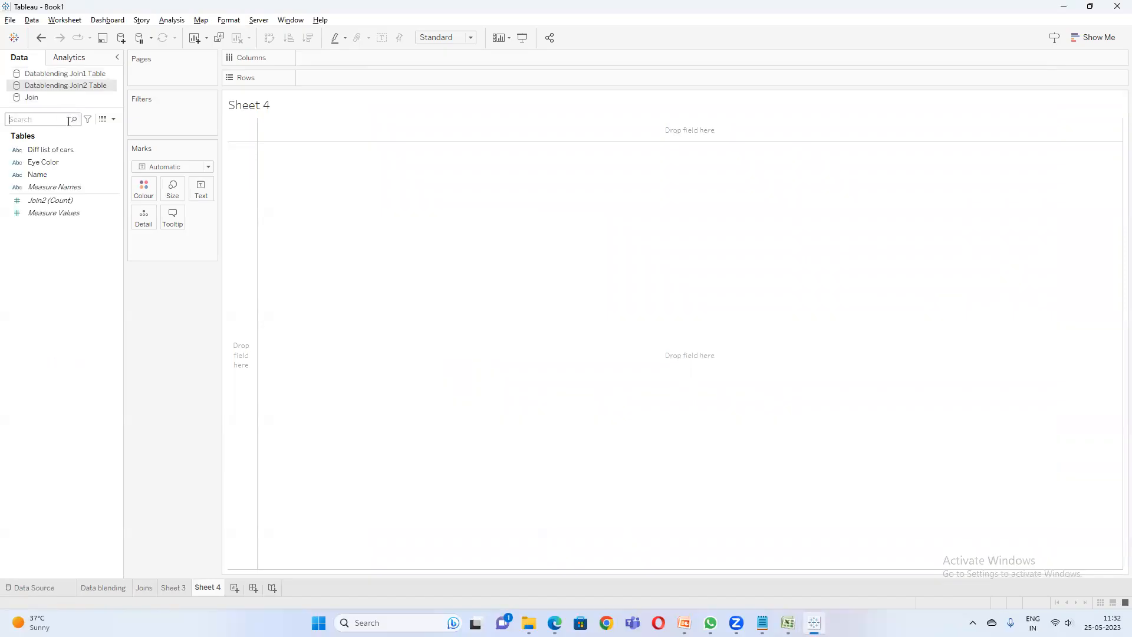
type("nam")
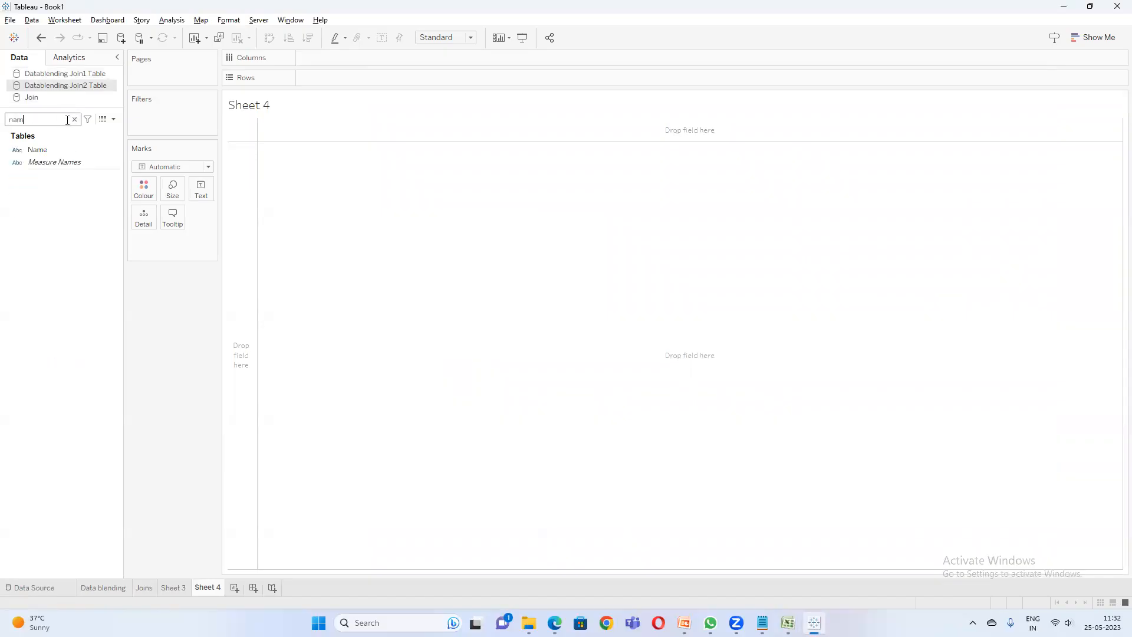
left_click_drag(54, 152, 323, 78)
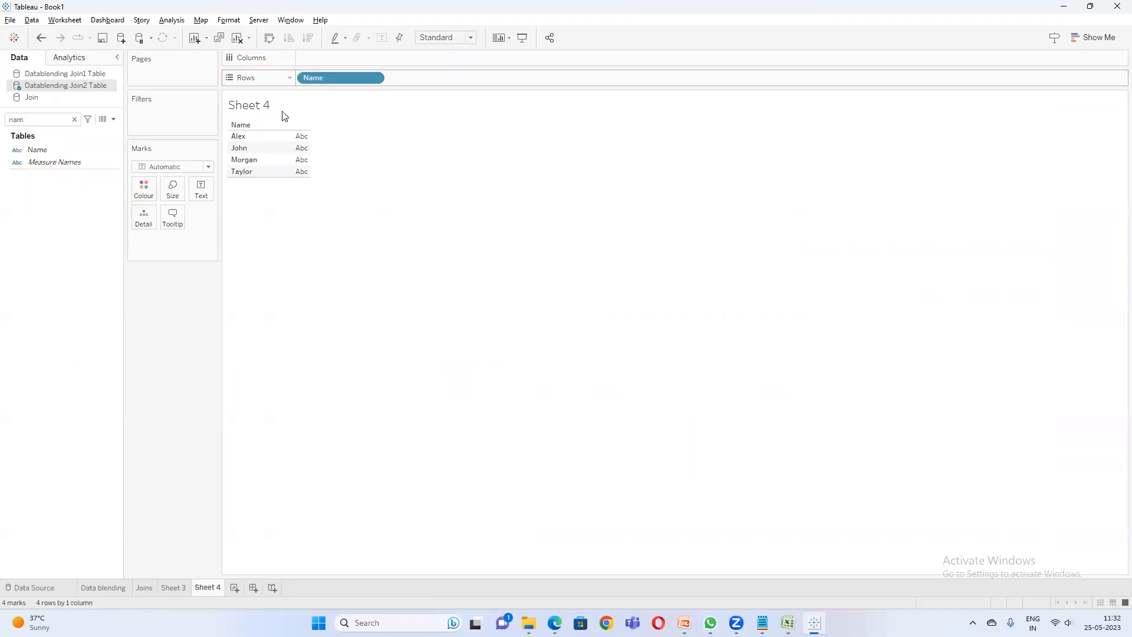
double_click(23, 119)
type("e")
left_click_drag(58, 150, 454, 75)
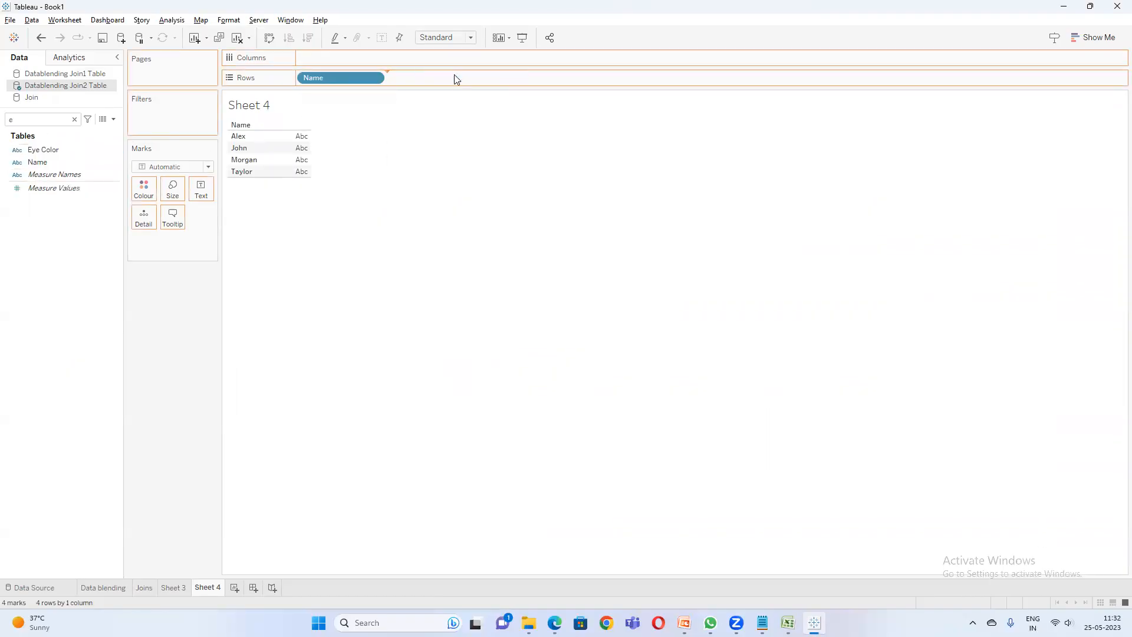
- Break the blend link on the Name field in the Datablending Join1 Table source
left_click(50, 72)
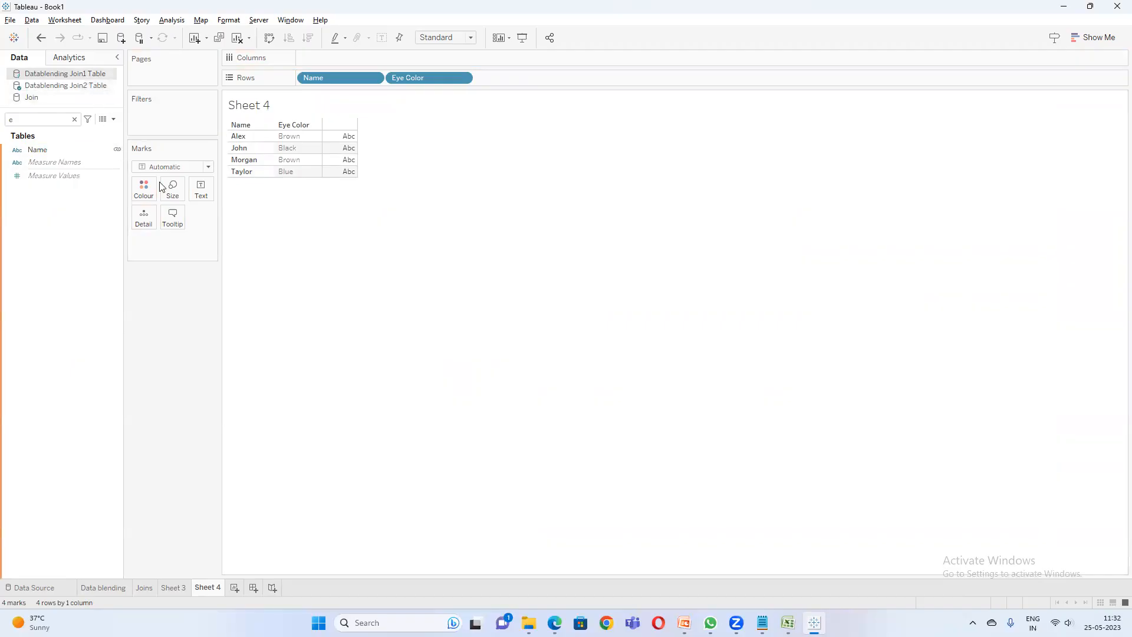
left_click(117, 149)
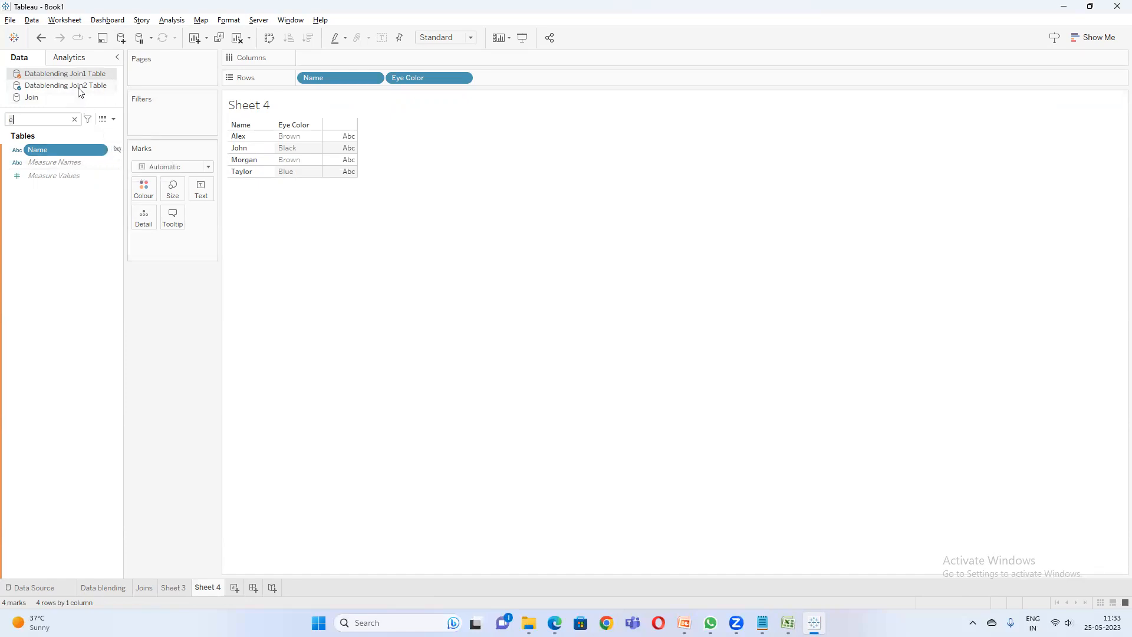
- Add # of Siblings from Datablending Join1 Table to the view and activate the blend link on Name
left_click(75, 119)
left_click(66, 176)
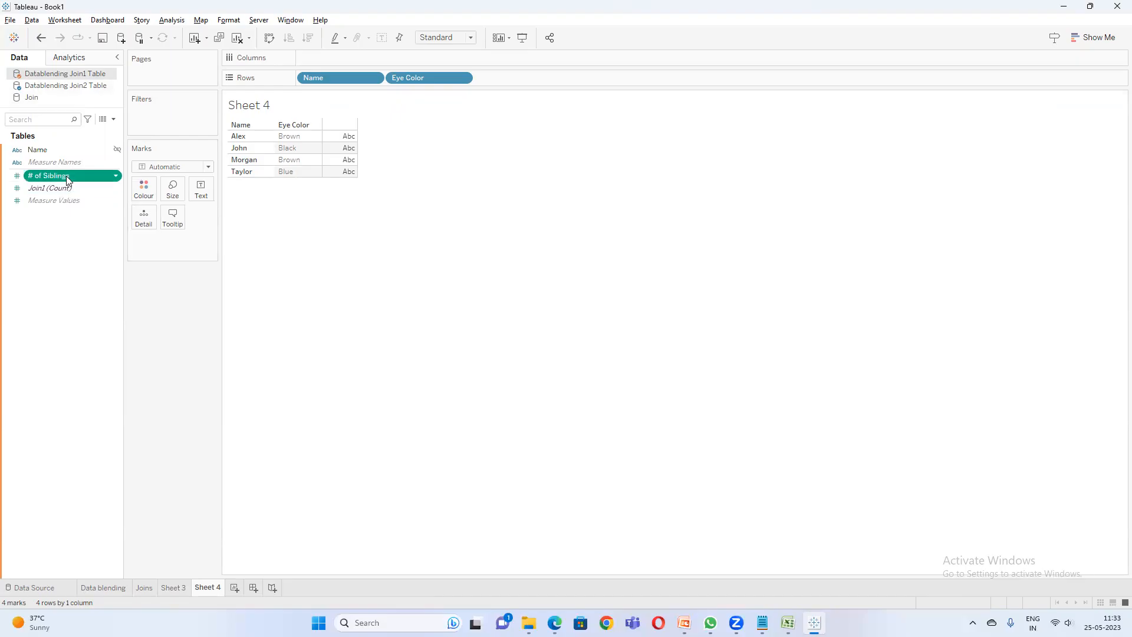
double_click(56, 179)
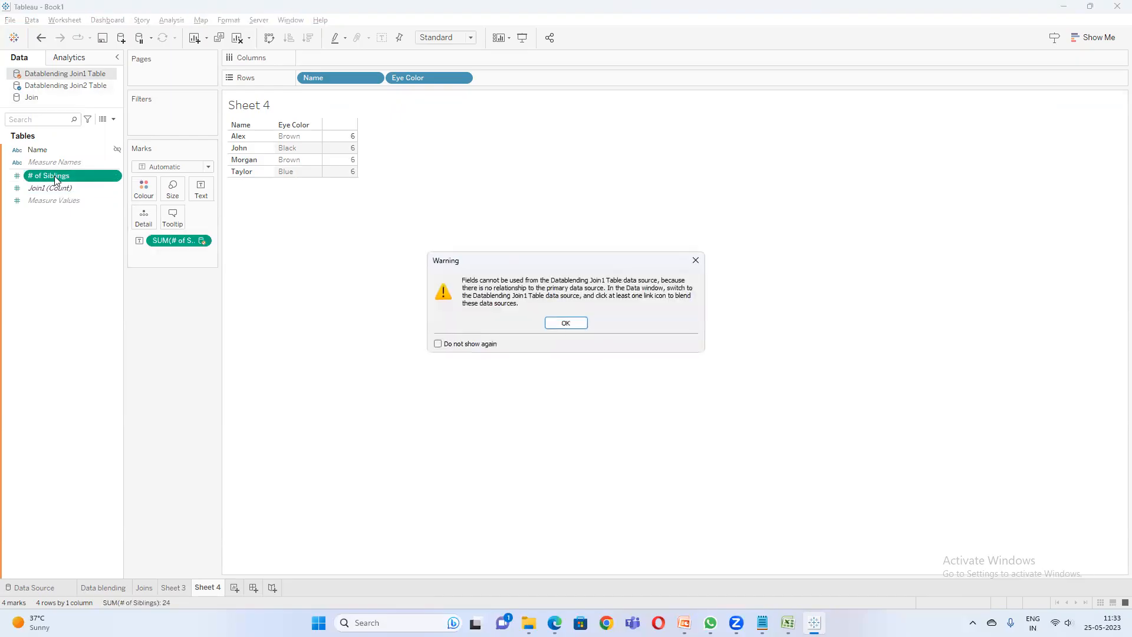
left_click(567, 323)
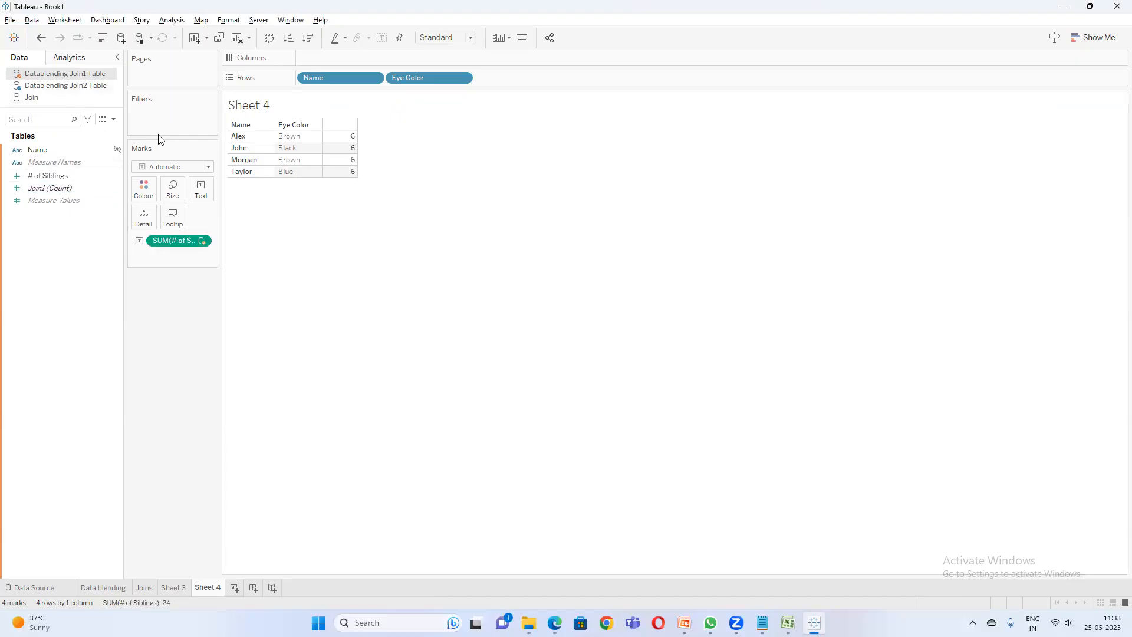
left_click(116, 149)
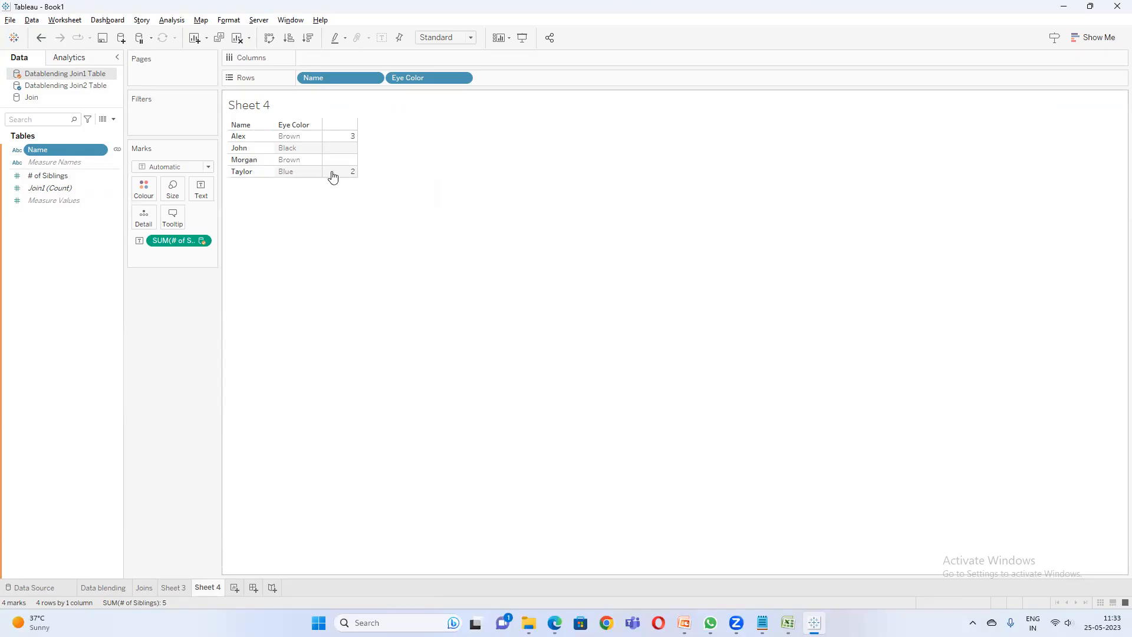
- Add the text header '# of Siblings' to Columns and hide the field labels for columns
double_click(348, 57)
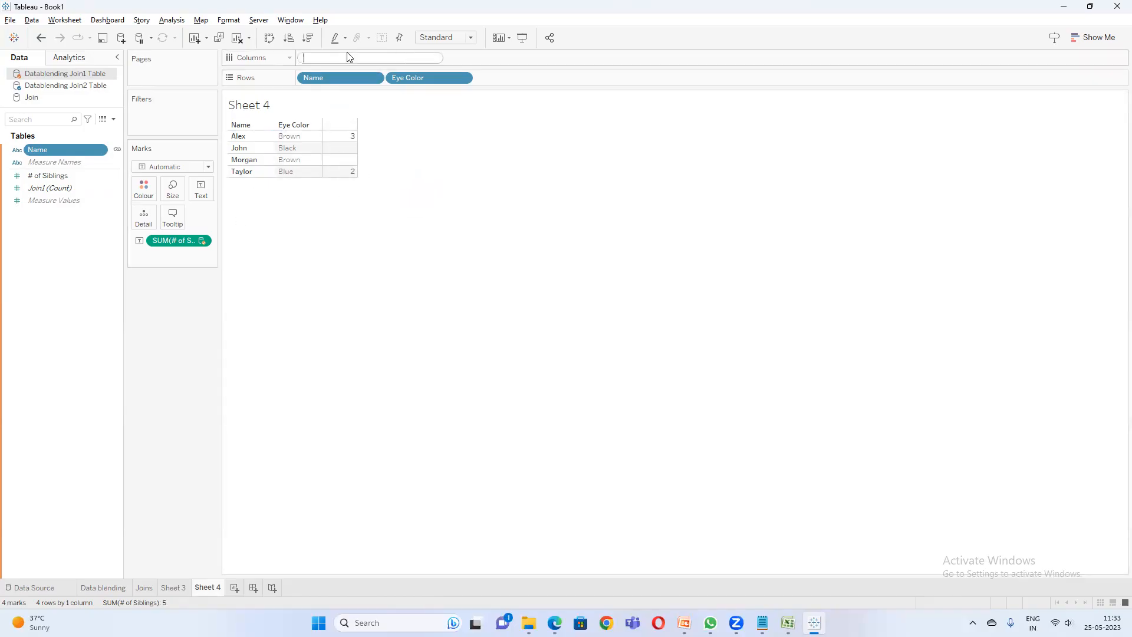
type("\"")
type("# of Siblings'")
key("Return")
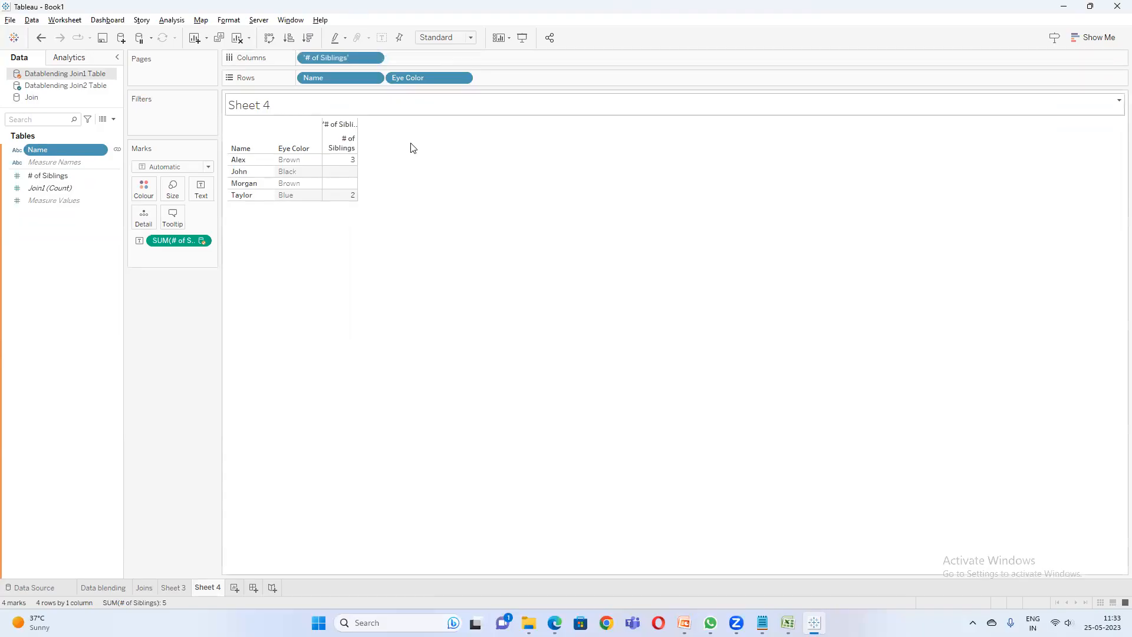
right_click(345, 128)
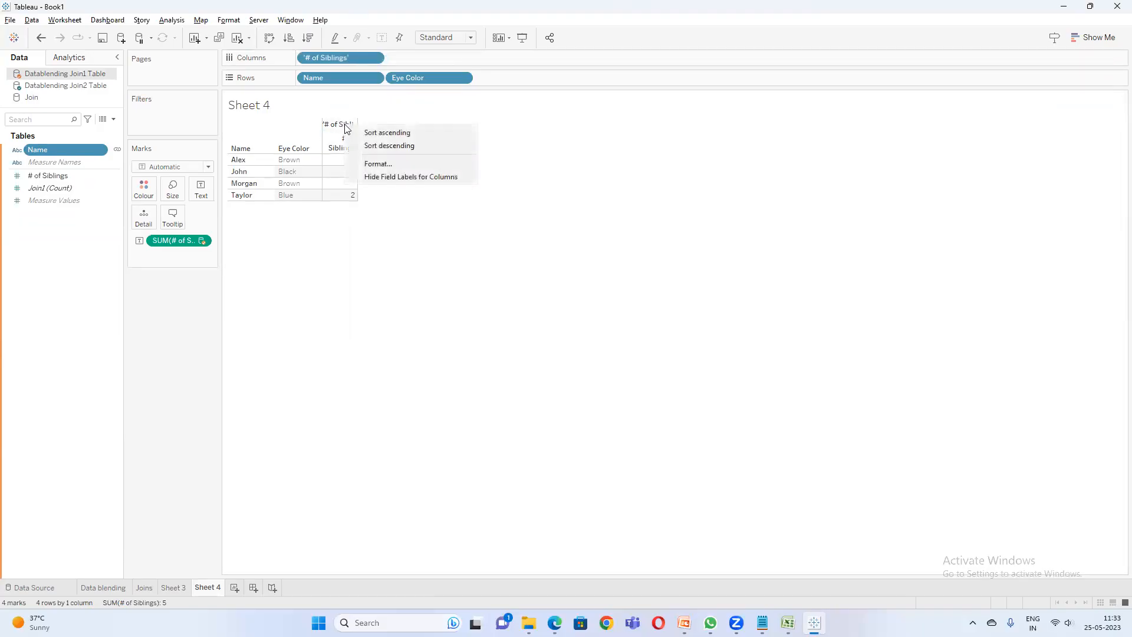
left_click(401, 173)
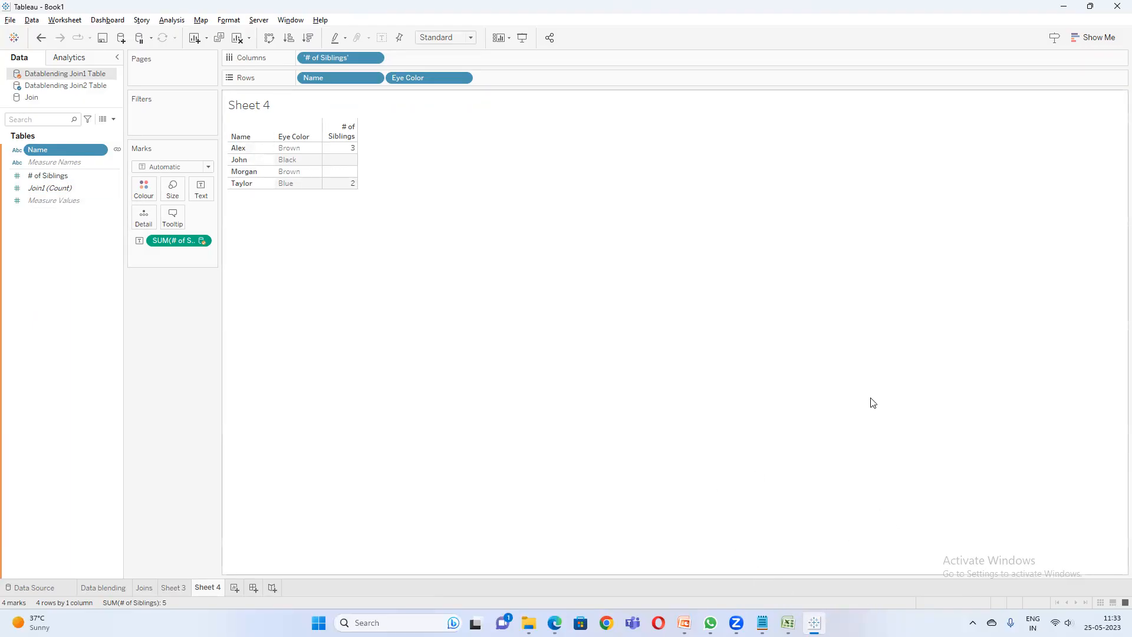
- Connect the workbook to the saved data source Sample - Superstore
mouse_move(762, 622)
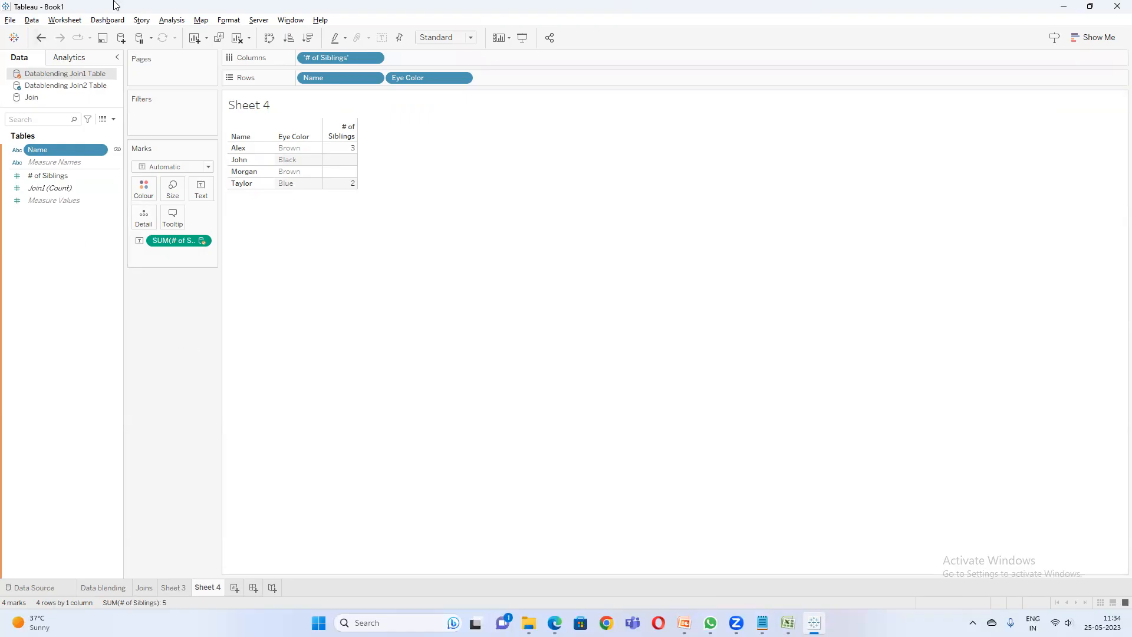
left_click(120, 39)
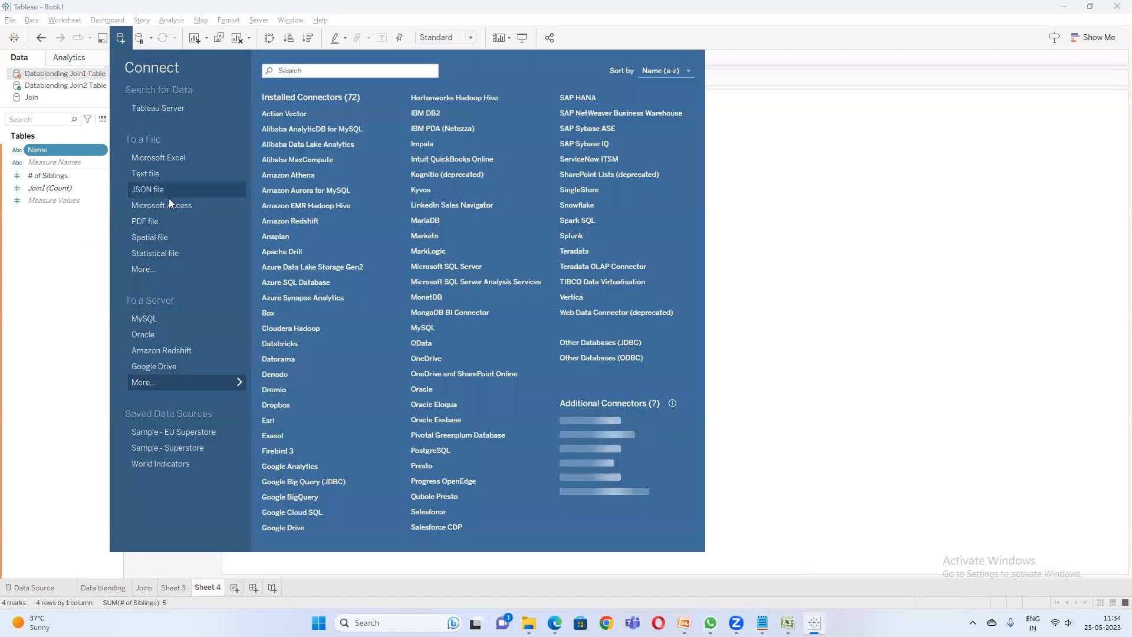
left_click(183, 449)
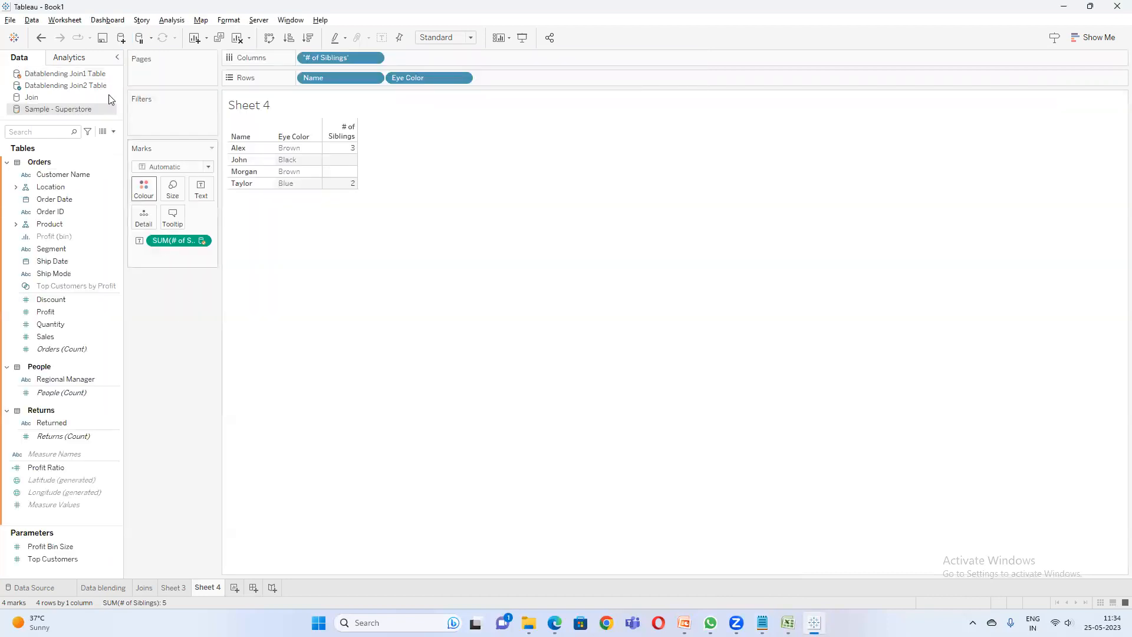
- Edit the Sample - Superstore data source and remove the Returns table from its relationship model
right_click(62, 109)
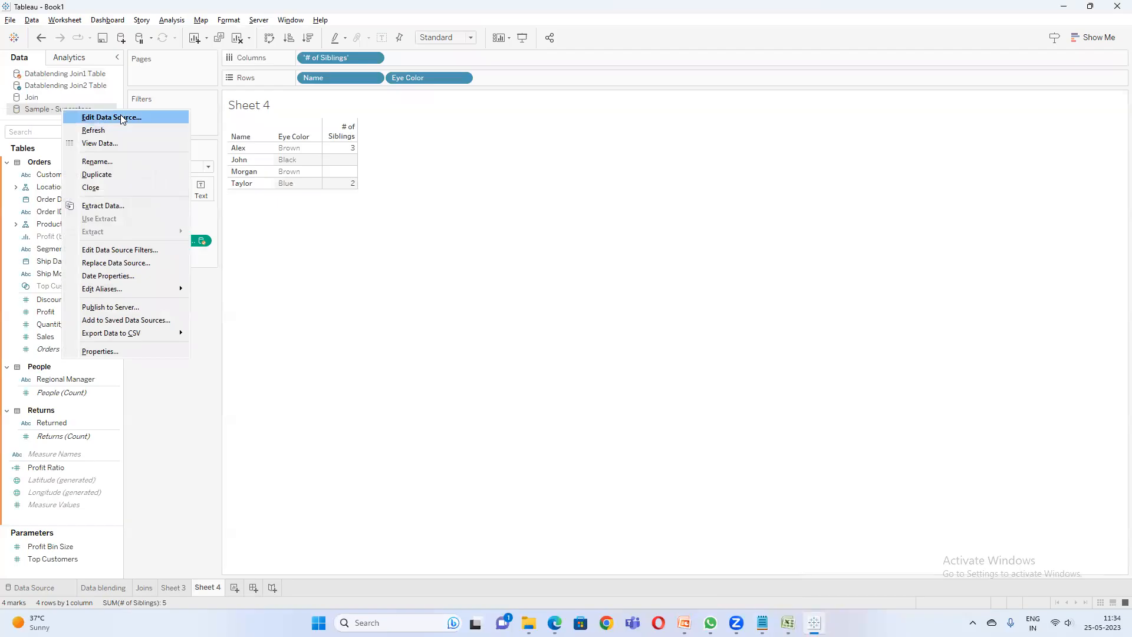
left_click(121, 118)
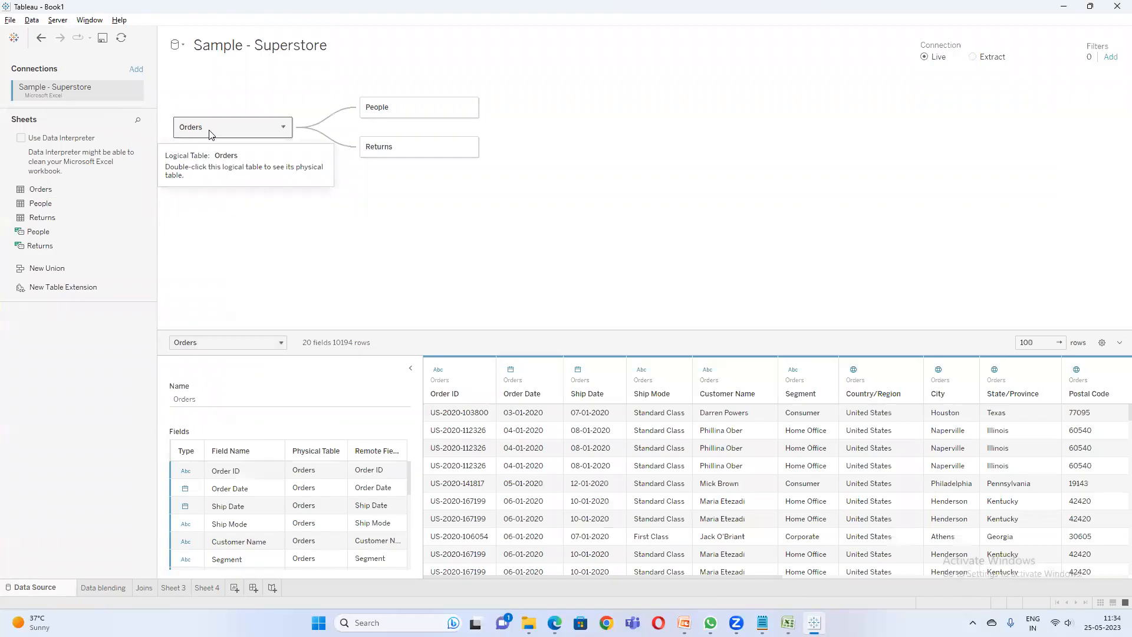
left_click(470, 148)
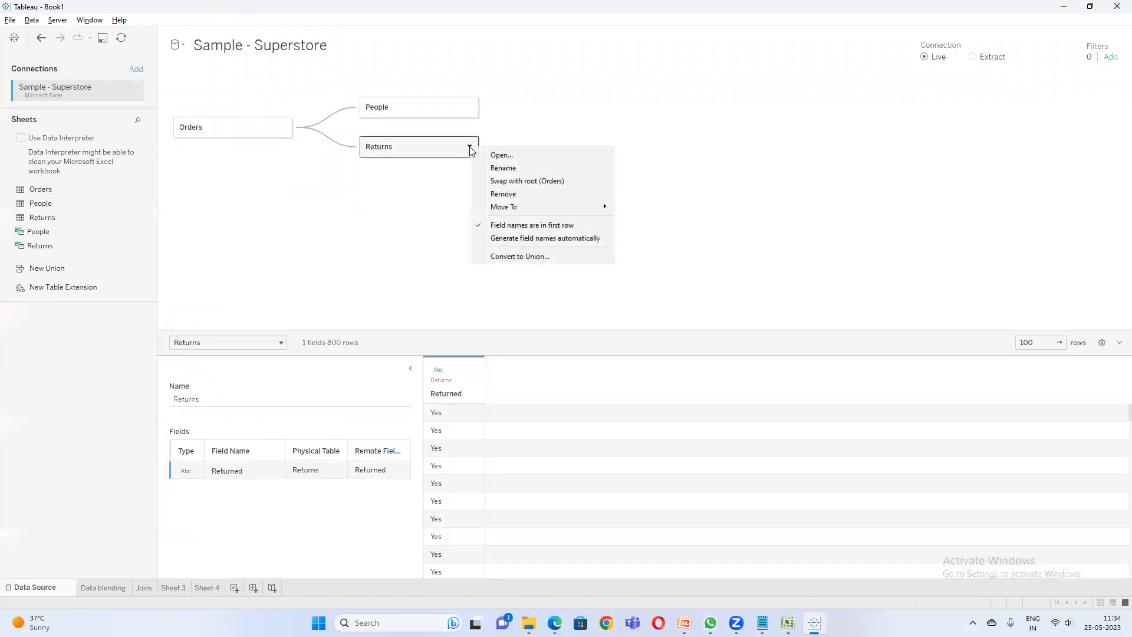
left_click(508, 194)
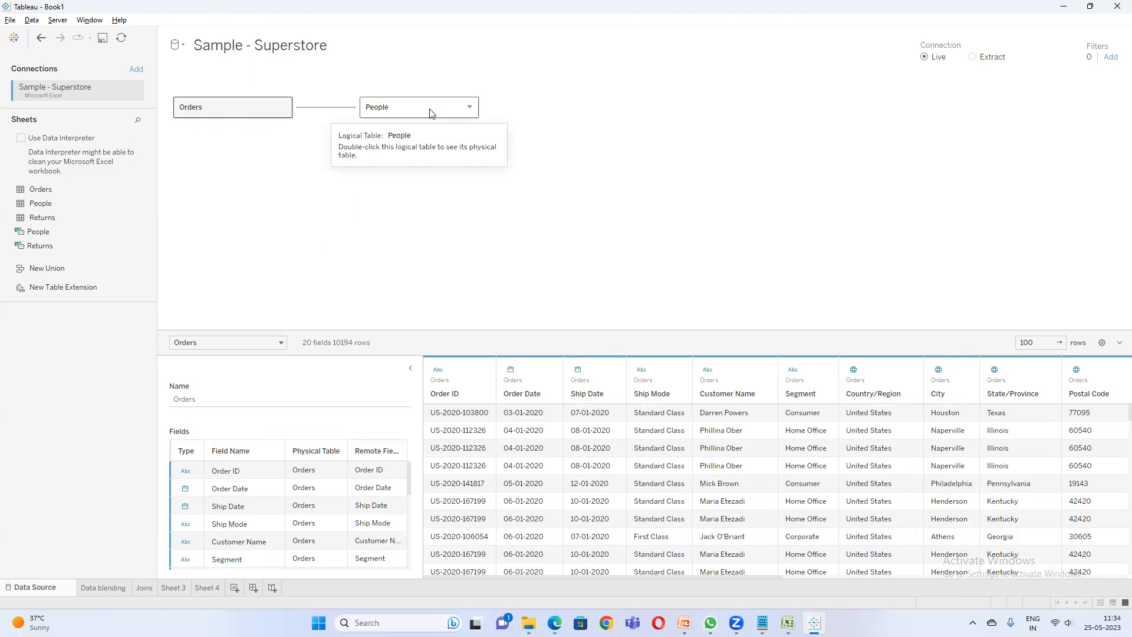
- Examine the fields of the People and Orders tables in the data preview
left_click(406, 112)
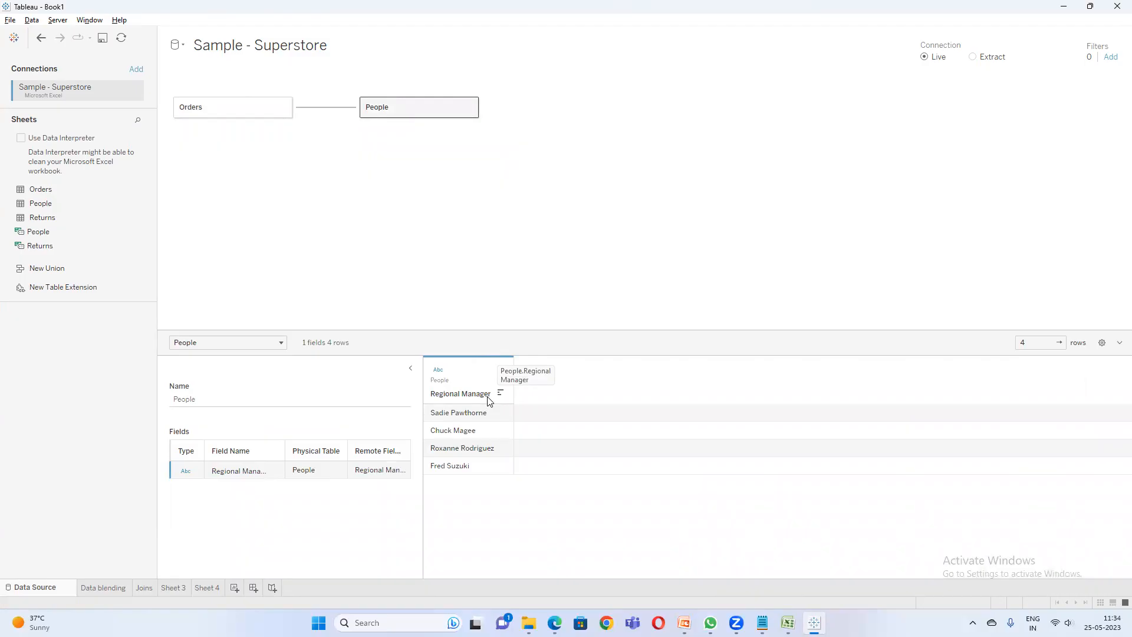
left_click(229, 116)
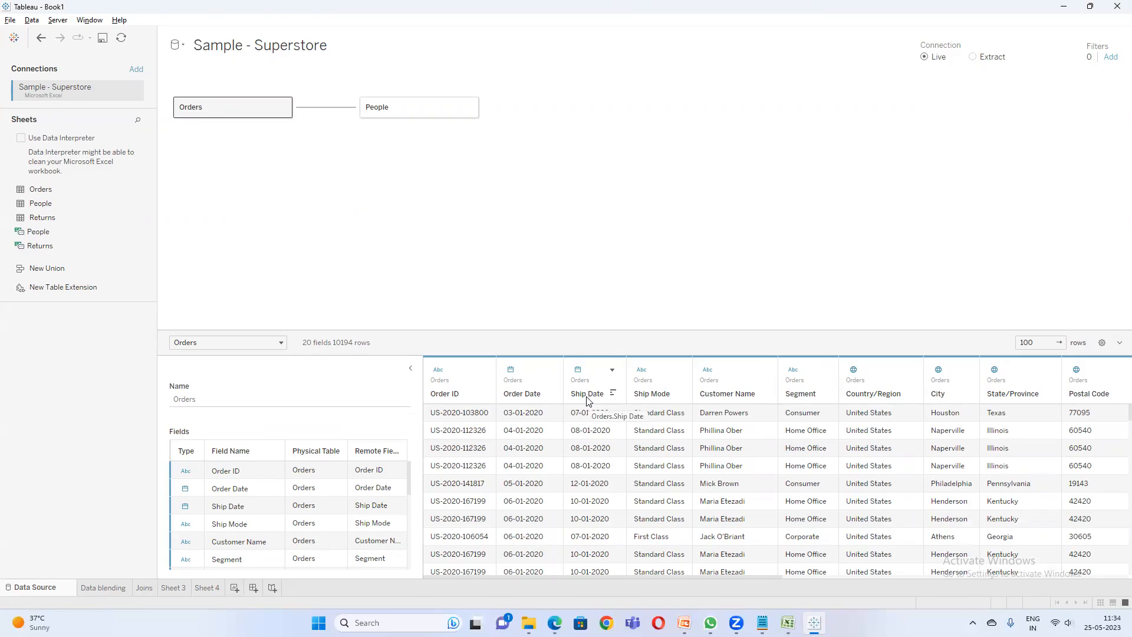
left_click_drag(666, 577, 870, 575)
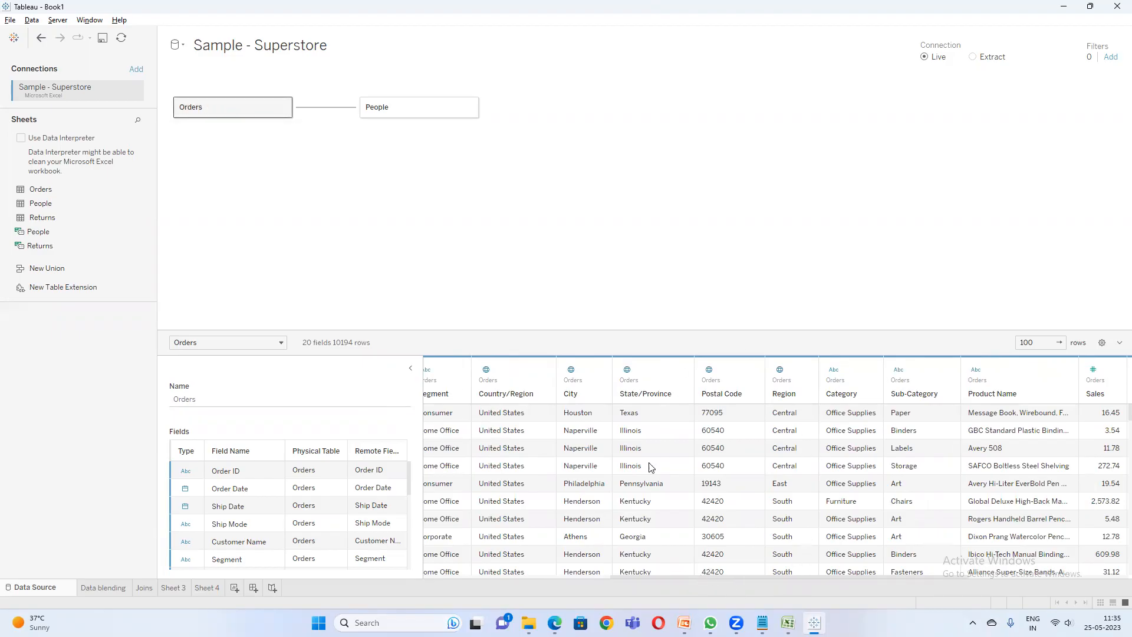
left_click(396, 113)
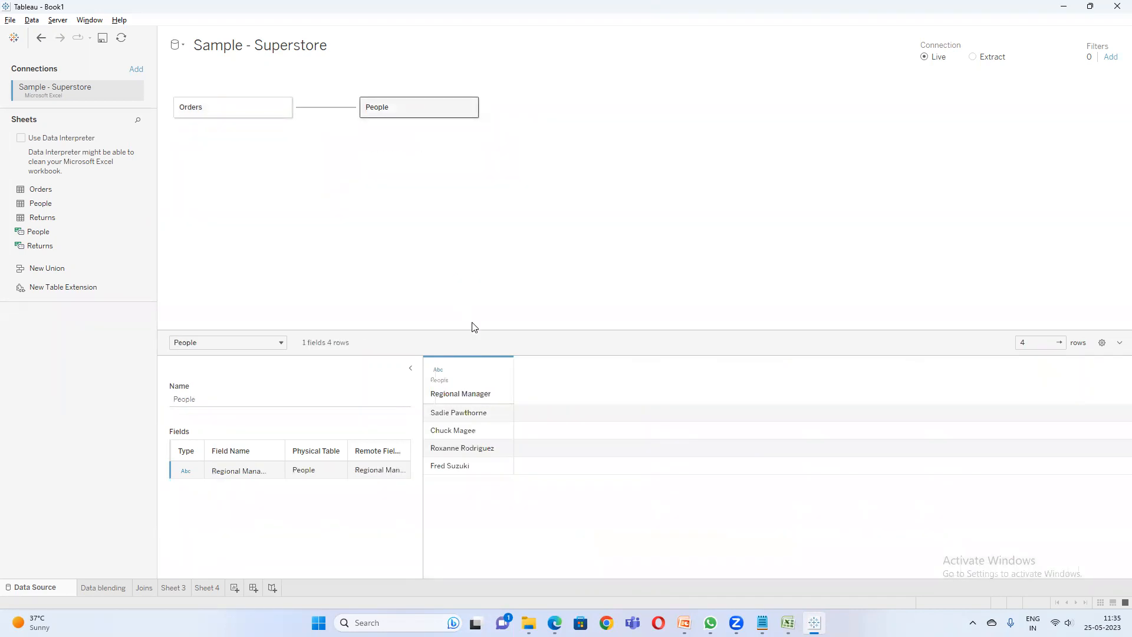
- Switch to the Joins notes in Notepad and add a list headed Region with the values central, east, west and south
left_click(762, 622)
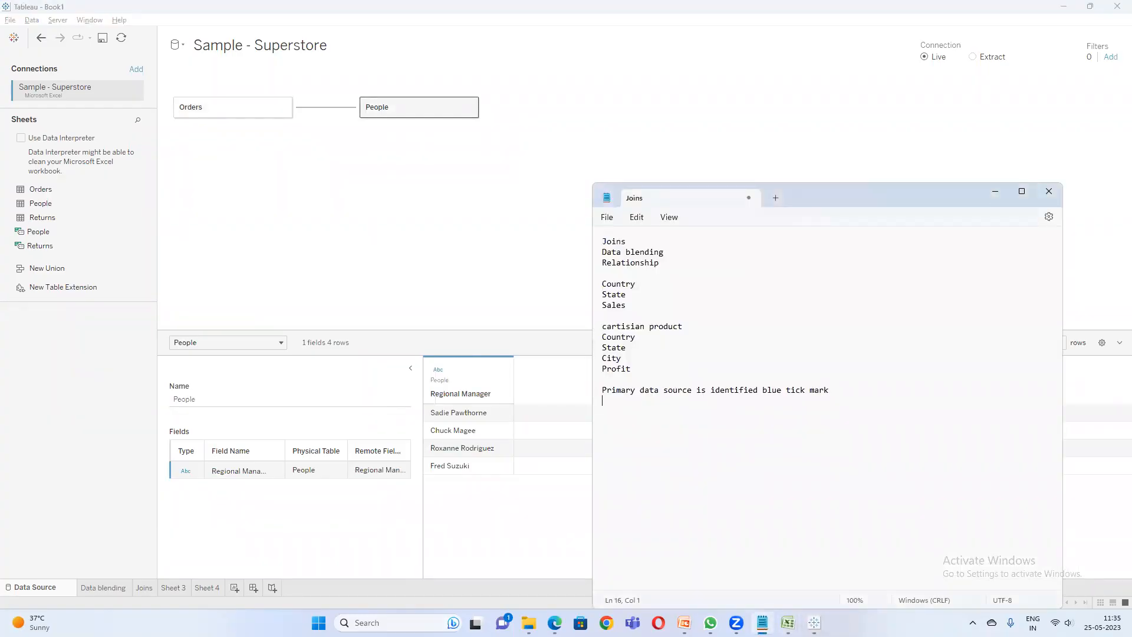
type("Region")
key("Return")
type("esst")
key("Return")
type("west")
key("Return")
left_click_drag(630, 464, 598, 426)
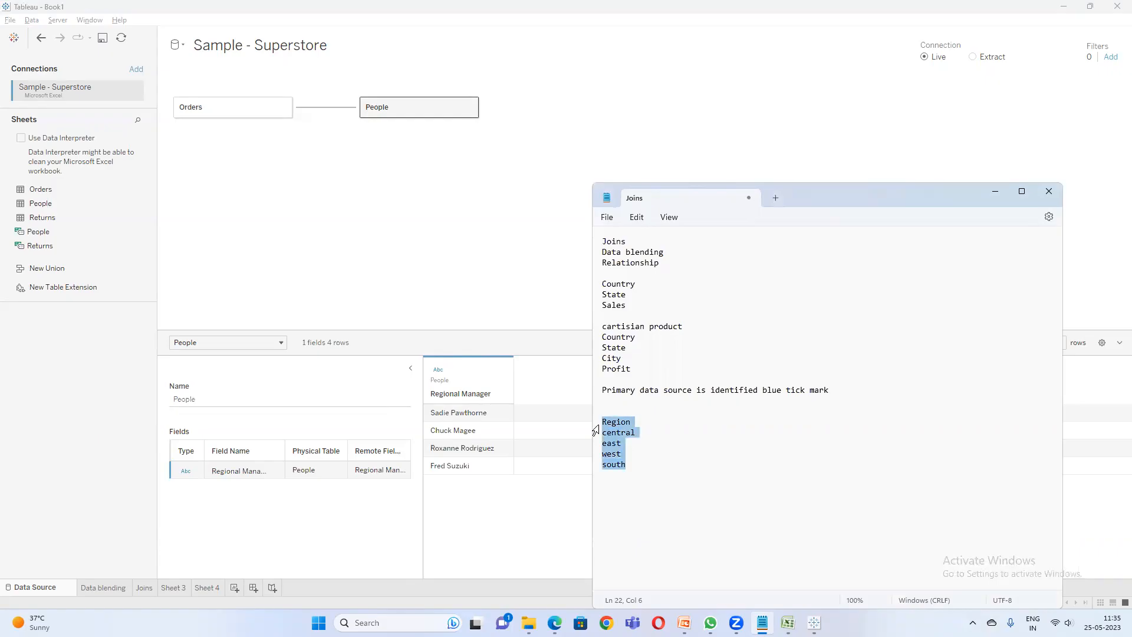
- Return to Tableau and select the Region column in the data preview of the Orders table
left_click(434, 281)
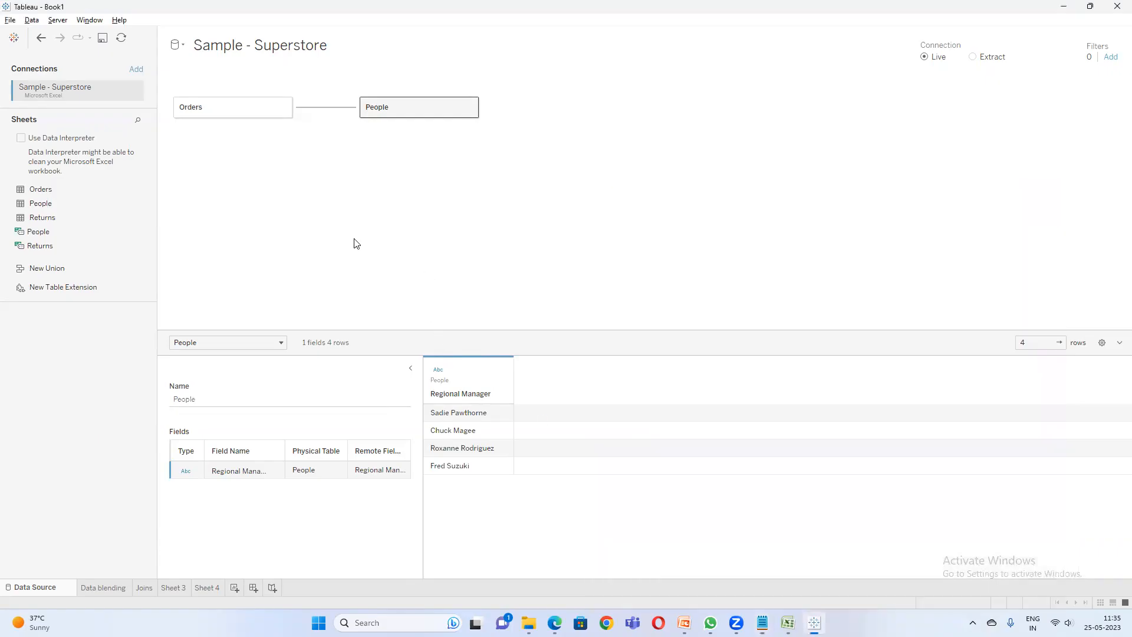
left_click(196, 107)
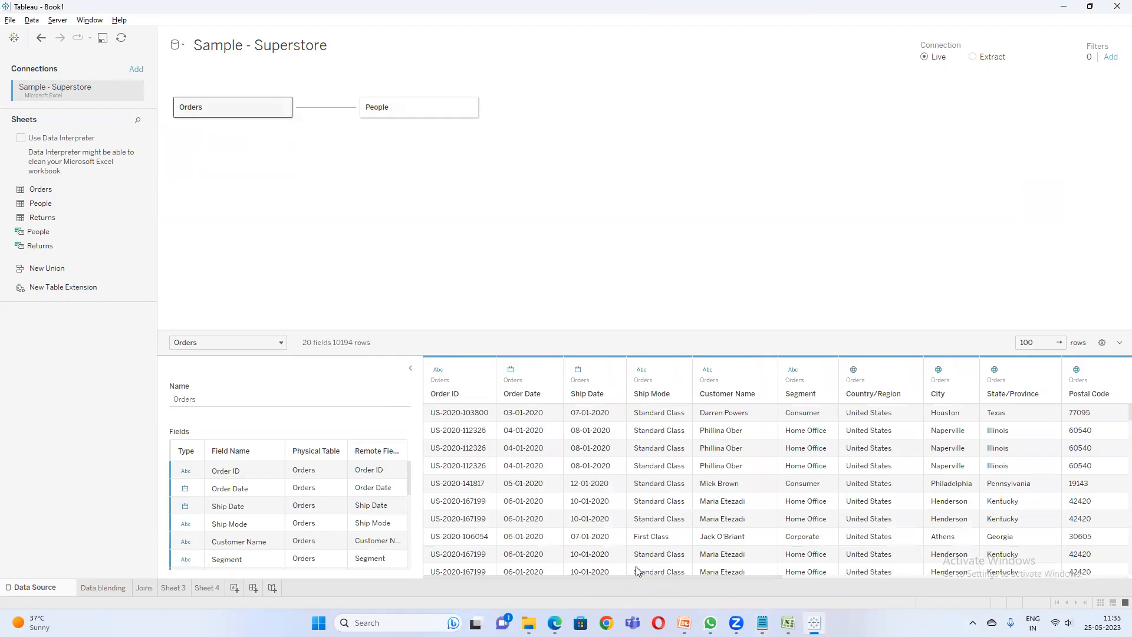
left_click_drag(658, 576, 807, 580)
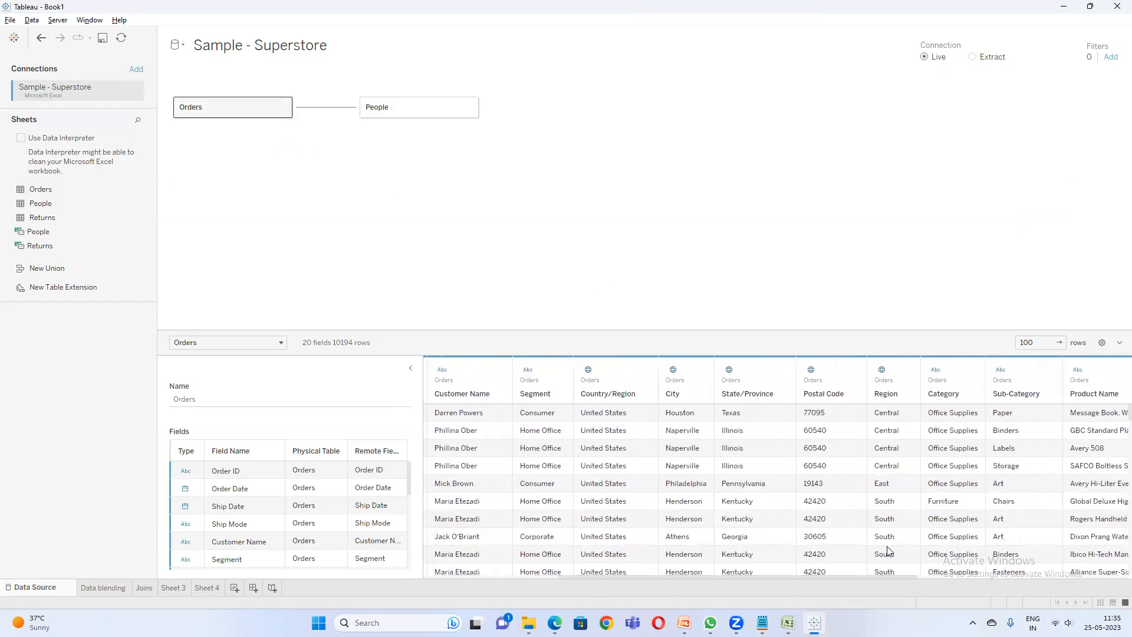
left_click(887, 399)
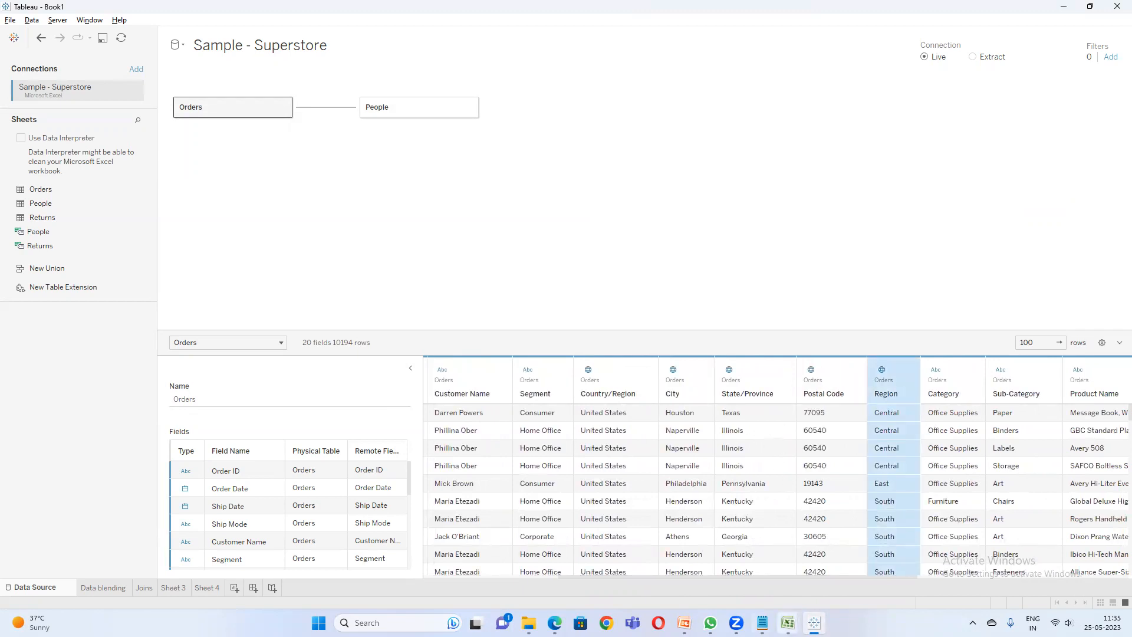
- In the Notepad notes, add 'Customer & product details in Orders table' and 'Regional manager info in People table'
mouse_move(761, 622)
left_click(760, 557)
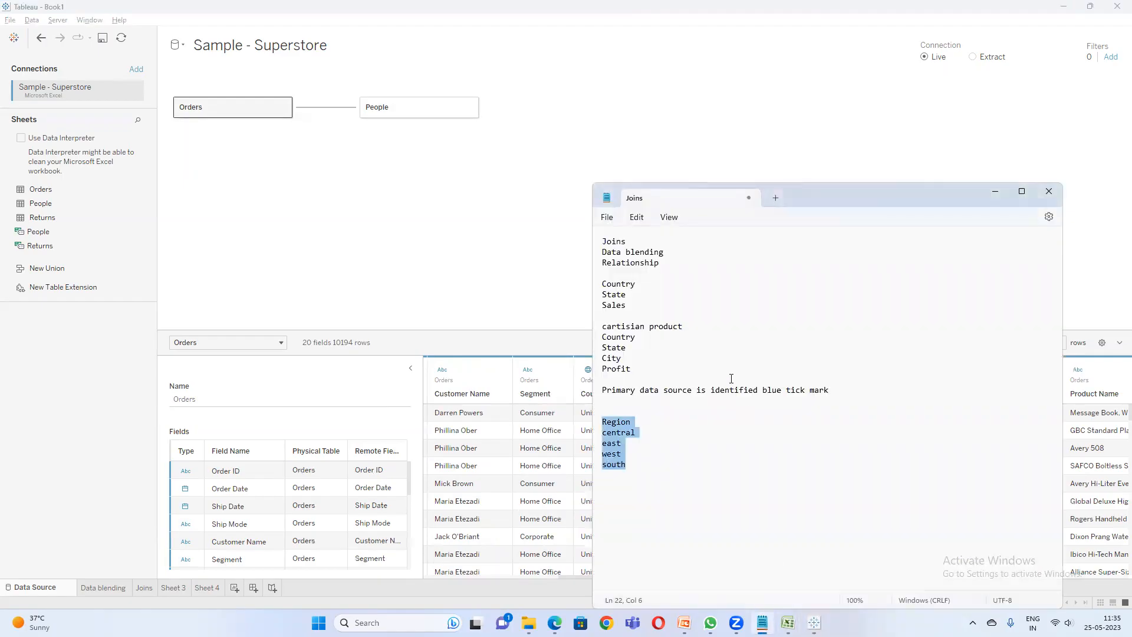
left_click(665, 458)
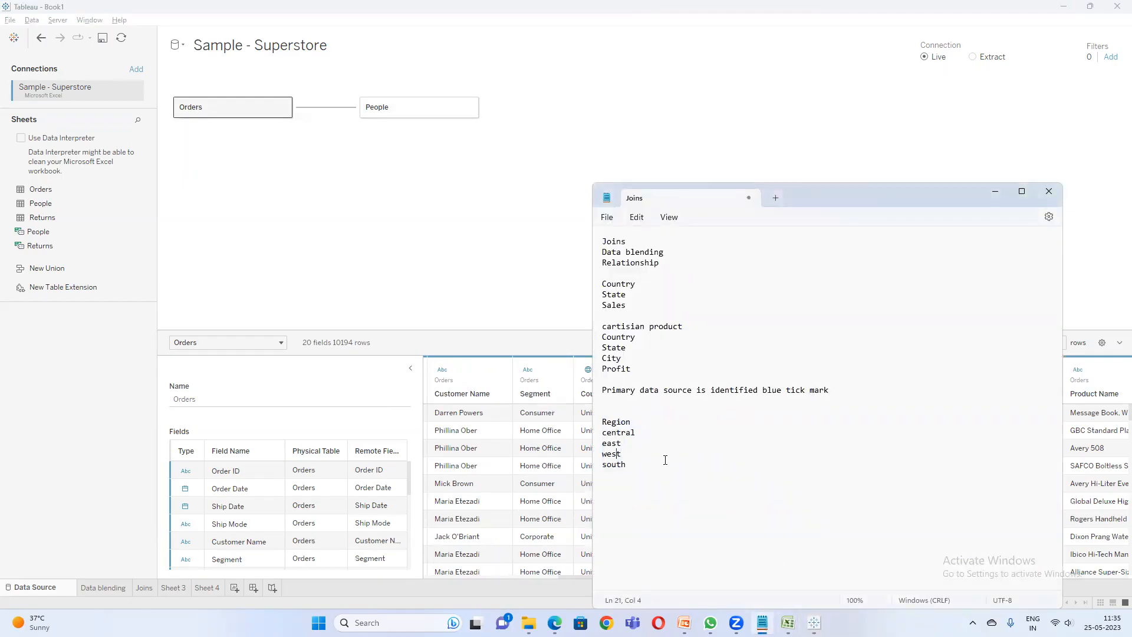
key("Down")
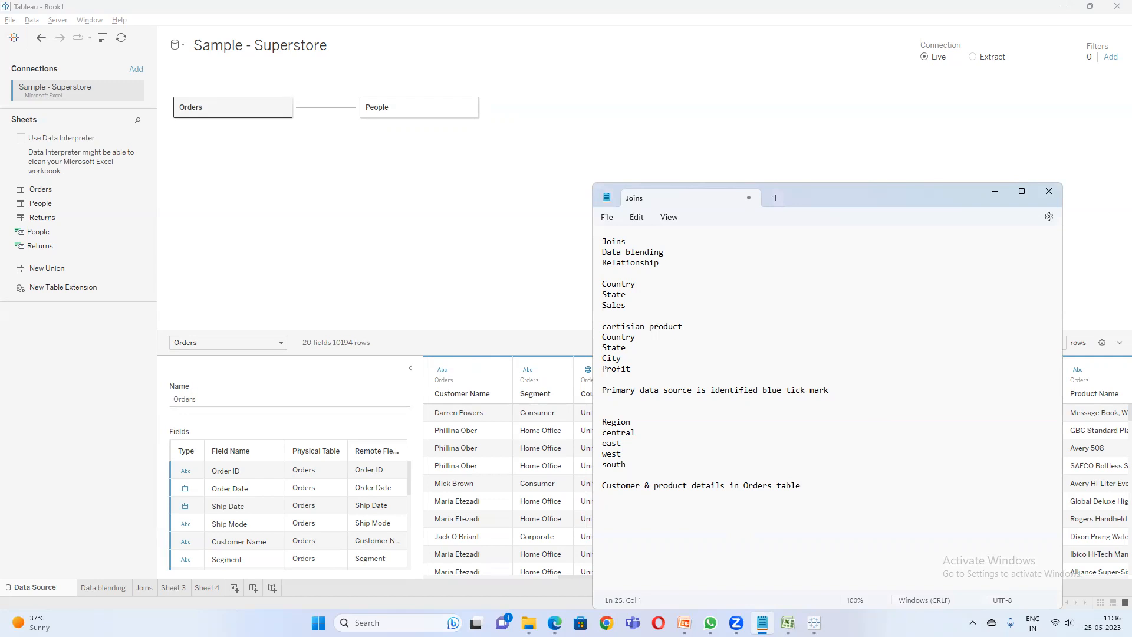
type("ional manager info in People tabl")
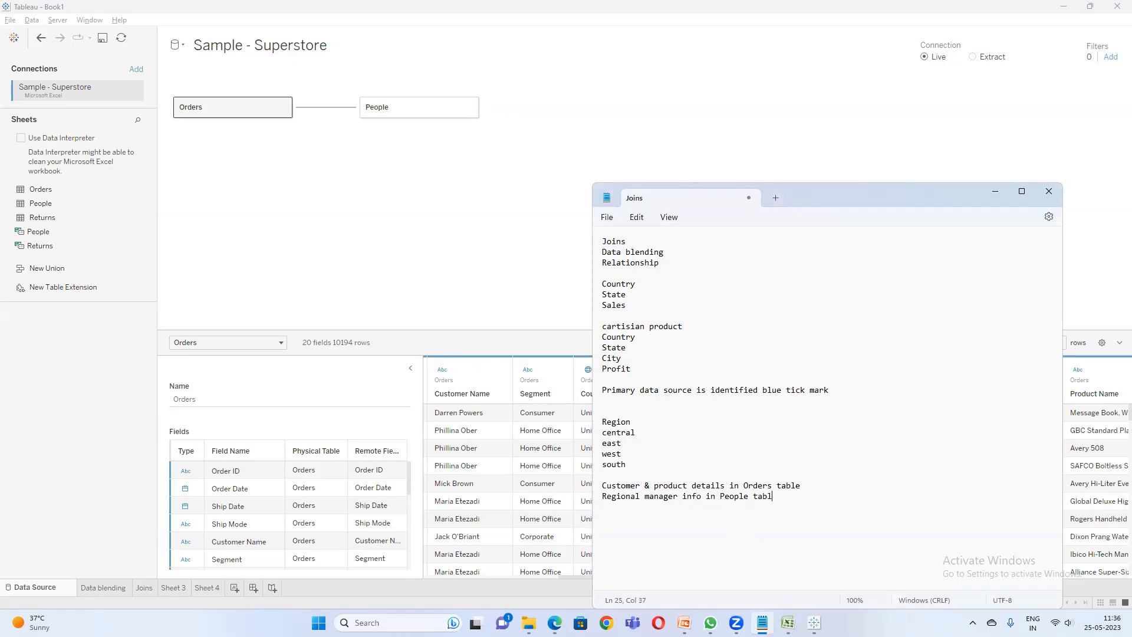
- Back in Tableau, trace a customer's row in the Orders preview across to its Region value
left_click(372, 185)
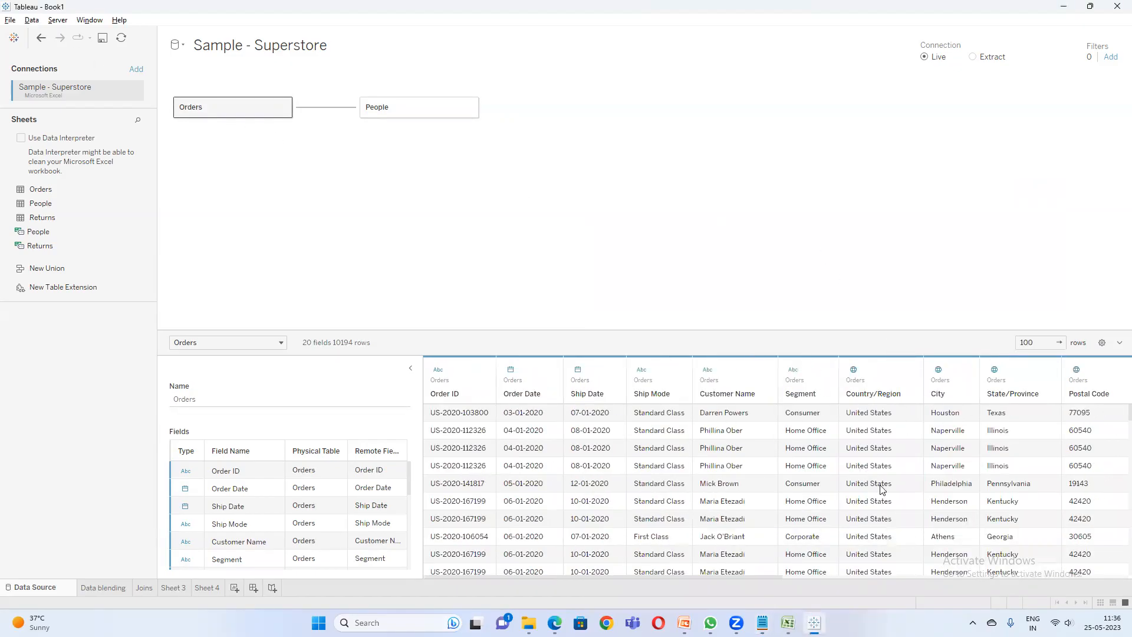
left_click(720, 488)
key("Right")
key("Right")
key("Right")
key("Right")
key("Right")
key("Right")
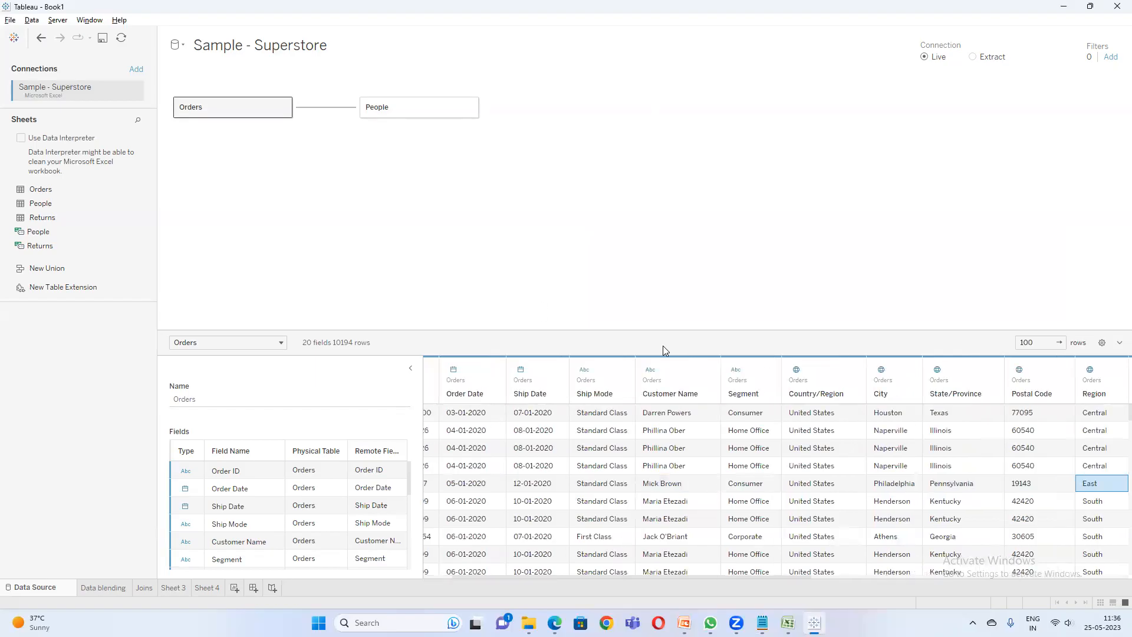
- Check the Google Meet call in the browser and return to Tableau
left_click(554, 622)
left_click(507, 545)
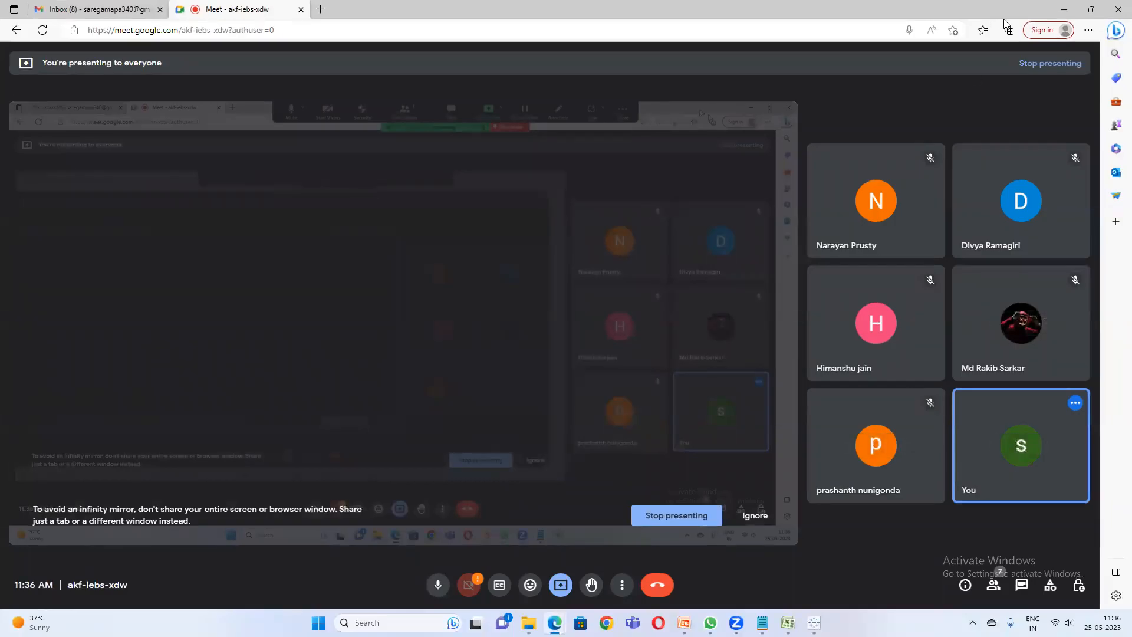
left_click(1066, 8)
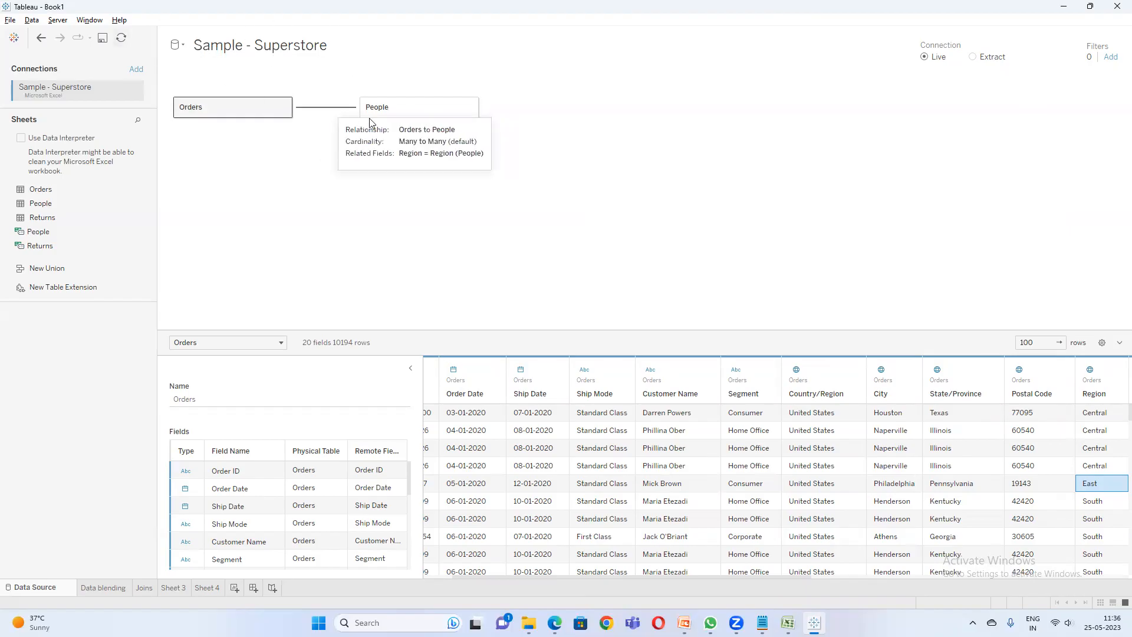
- Remove the People table and the Orders table from the Sample - Superstore relationship model
mouse_move(334, 108)
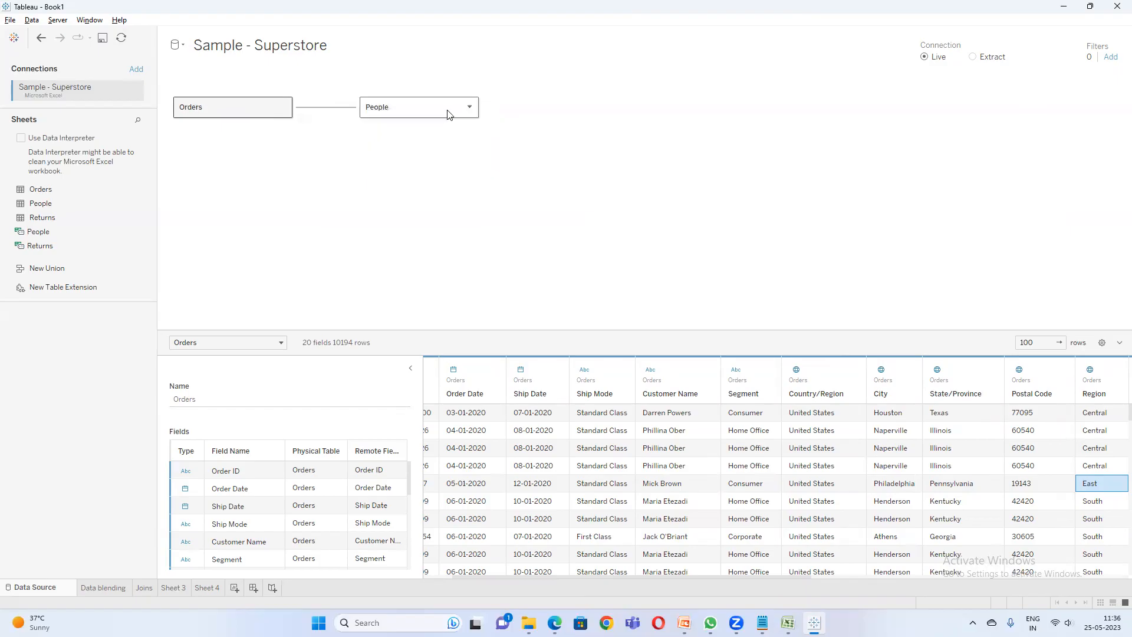
left_click(470, 109)
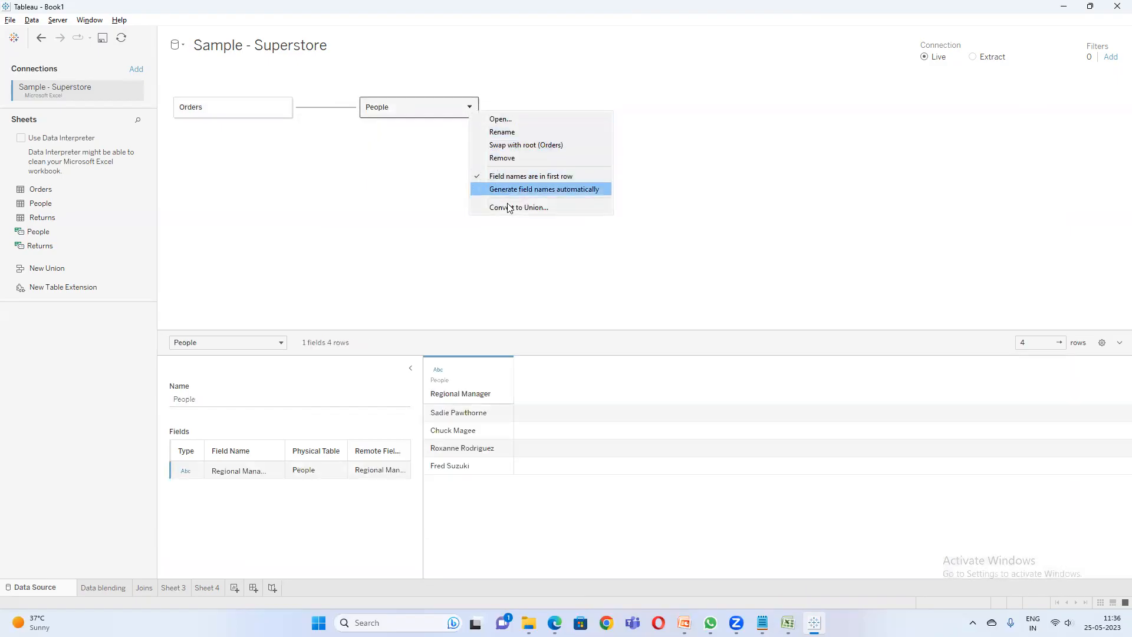
left_click(511, 160)
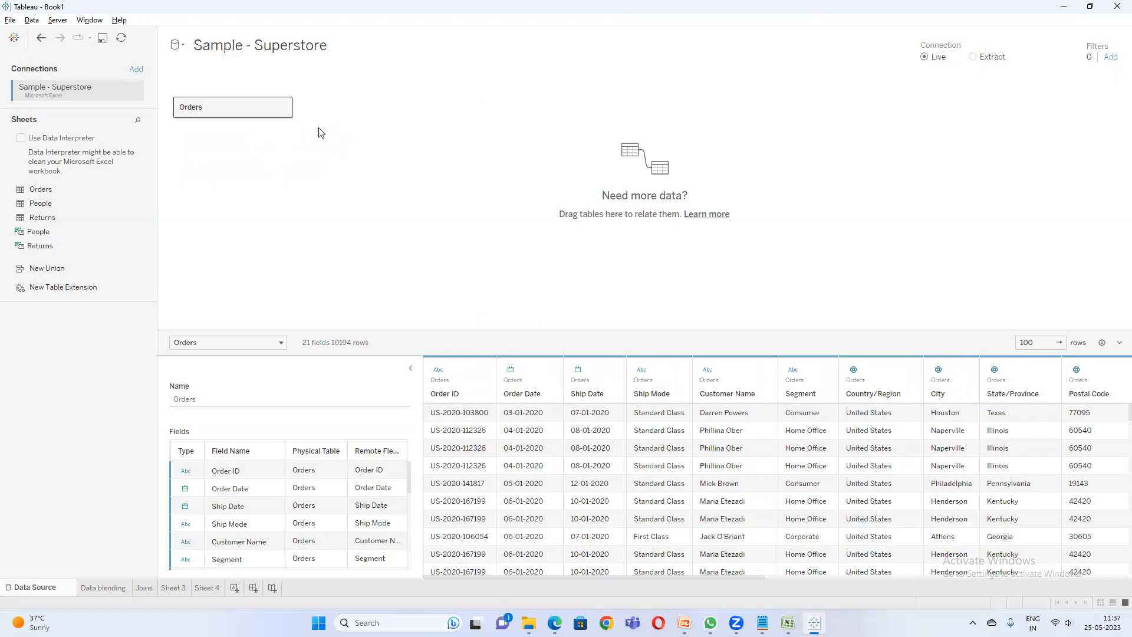
left_click(284, 108)
left_click(320, 141)
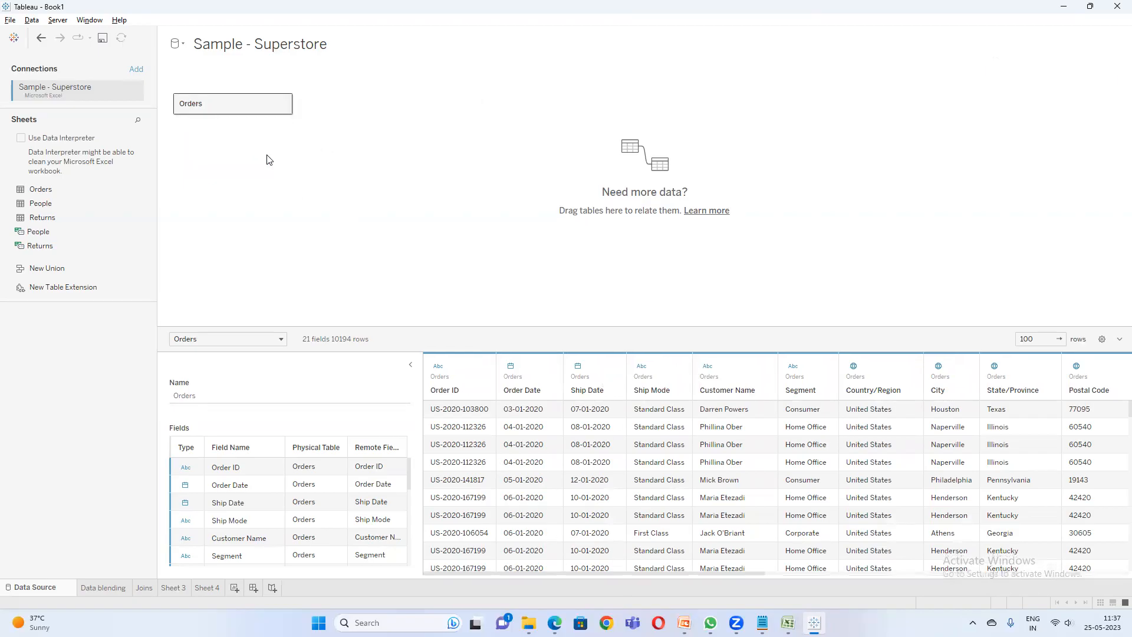
- Add the People table alone to the model and inspect its Region and Regional Manager columns
left_click_drag(42, 203, 223, 151)
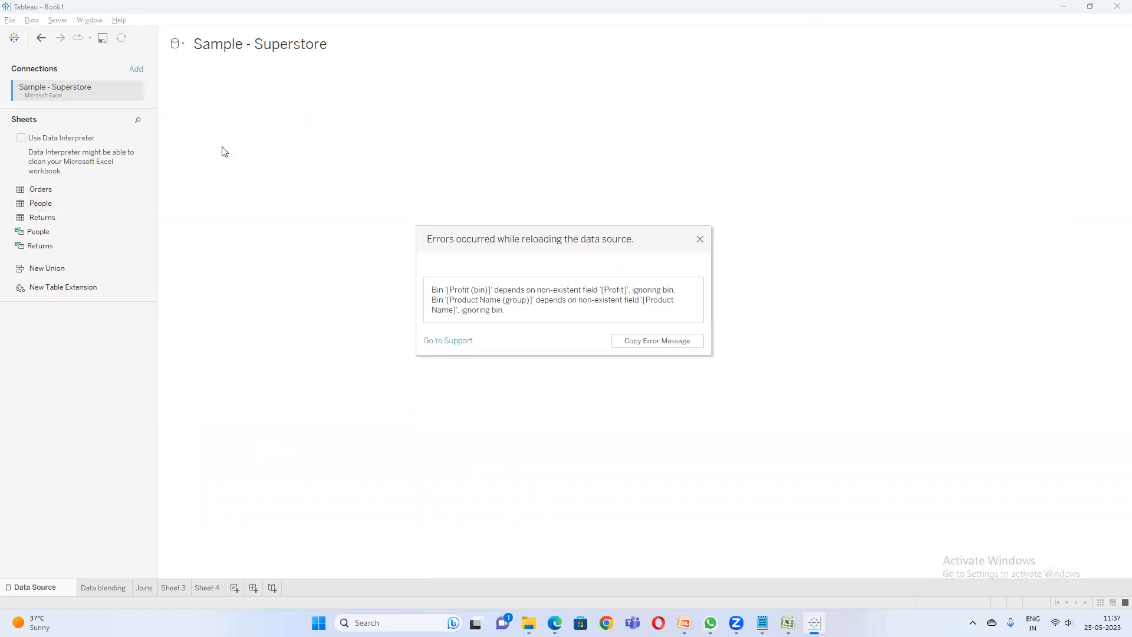
left_click(699, 238)
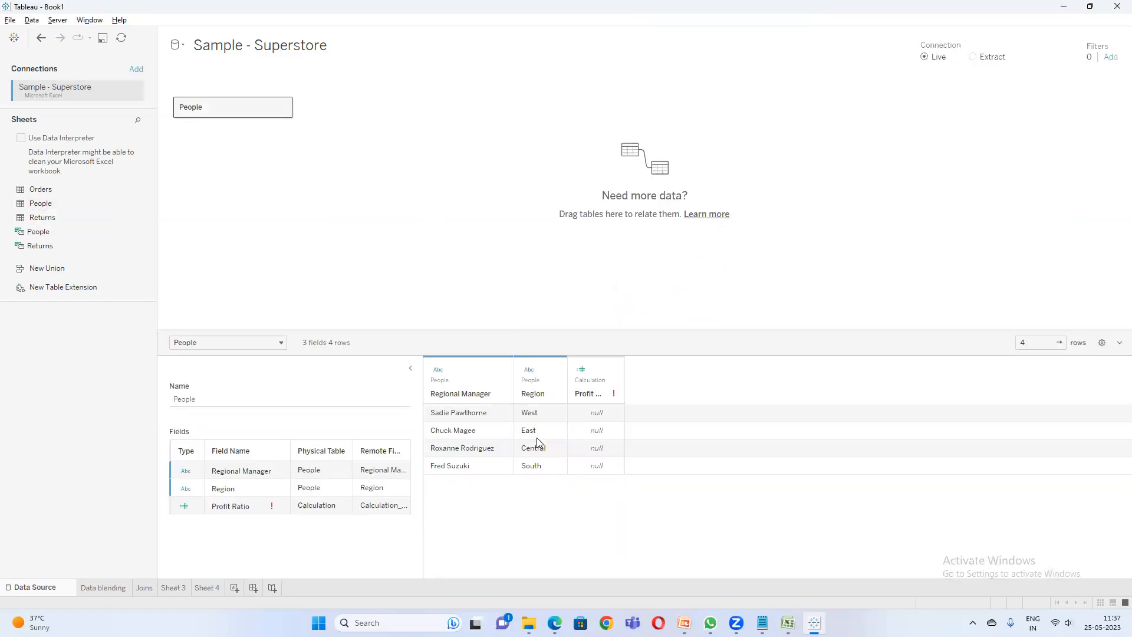
left_click(543, 401)
left_click(465, 405)
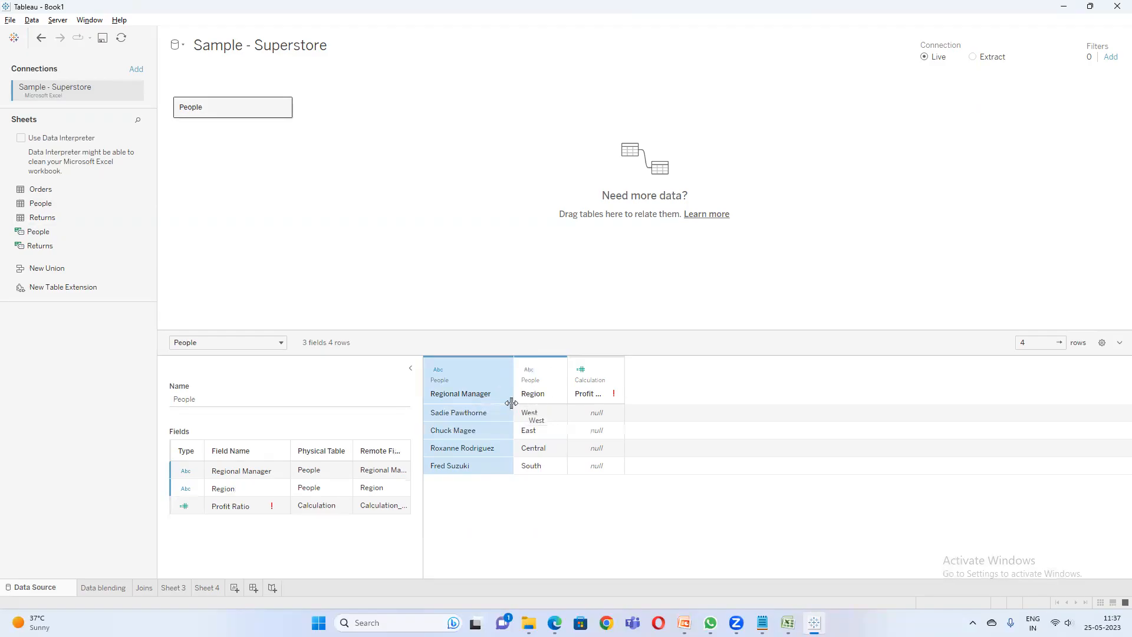
- Remove the People table from the model and add the Orders table in its place
right_click(284, 109)
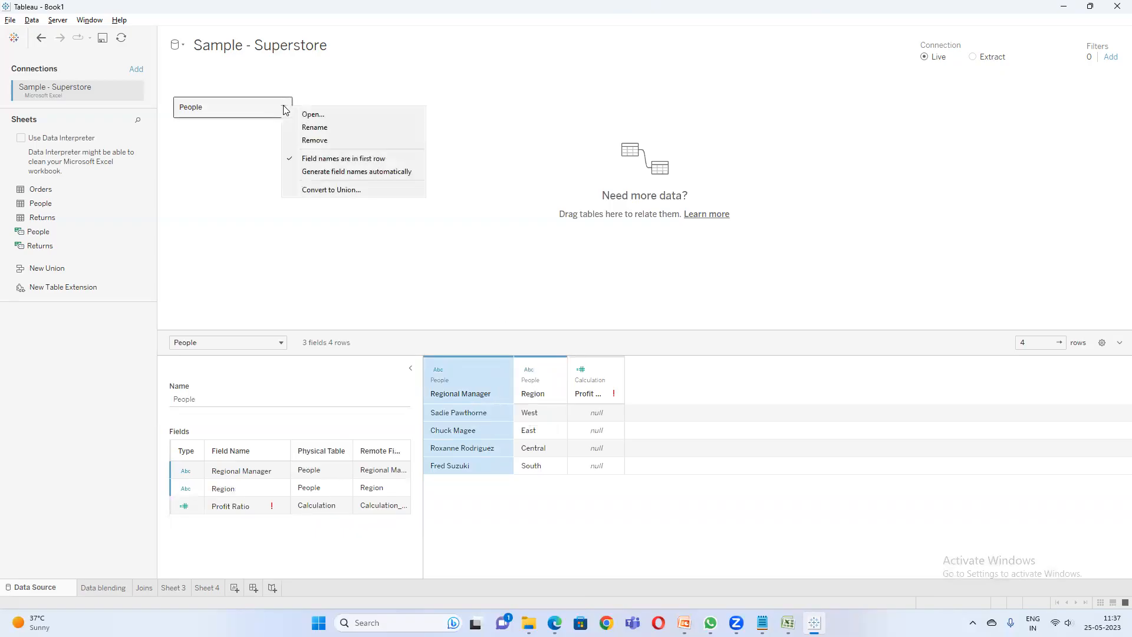
left_click(317, 140)
left_click_drag(56, 189, 224, 129)
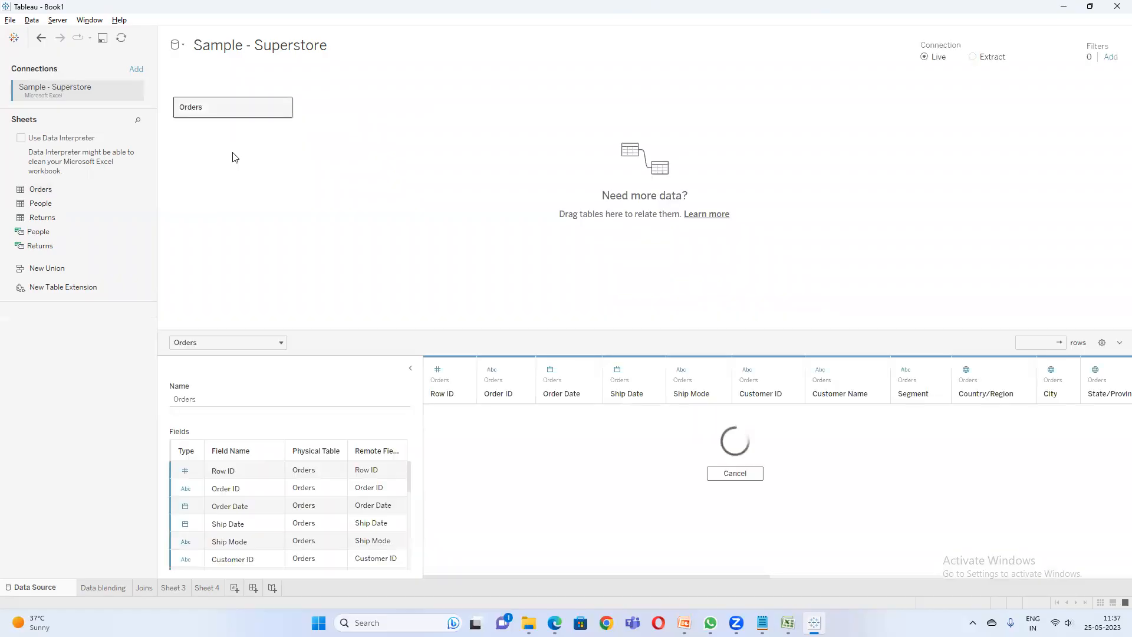
- Examine the Orders table's fields in the data preview, from Row ID through to Quantity
left_click(457, 390)
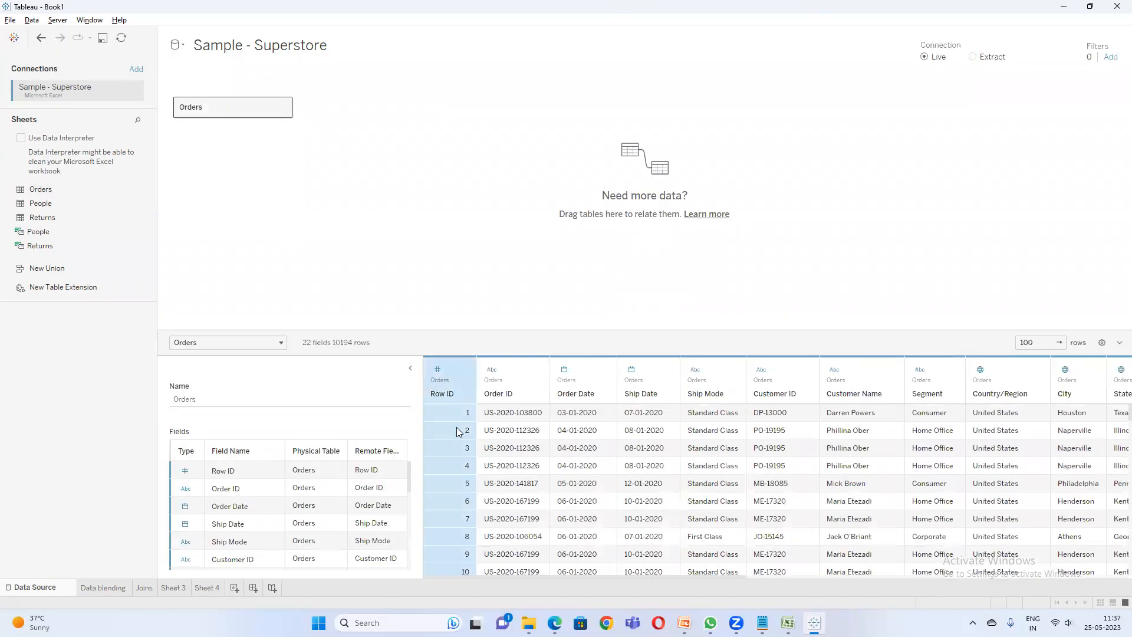
key("Right")
key("Right")
key("Right")
key("Right")
key("Right")
key("Right")
key("Right")
key("Right")
key("Right")
key("Right")
key("Right")
key("Right")
key("Right")
key("Right")
key("Right")
key("Right")
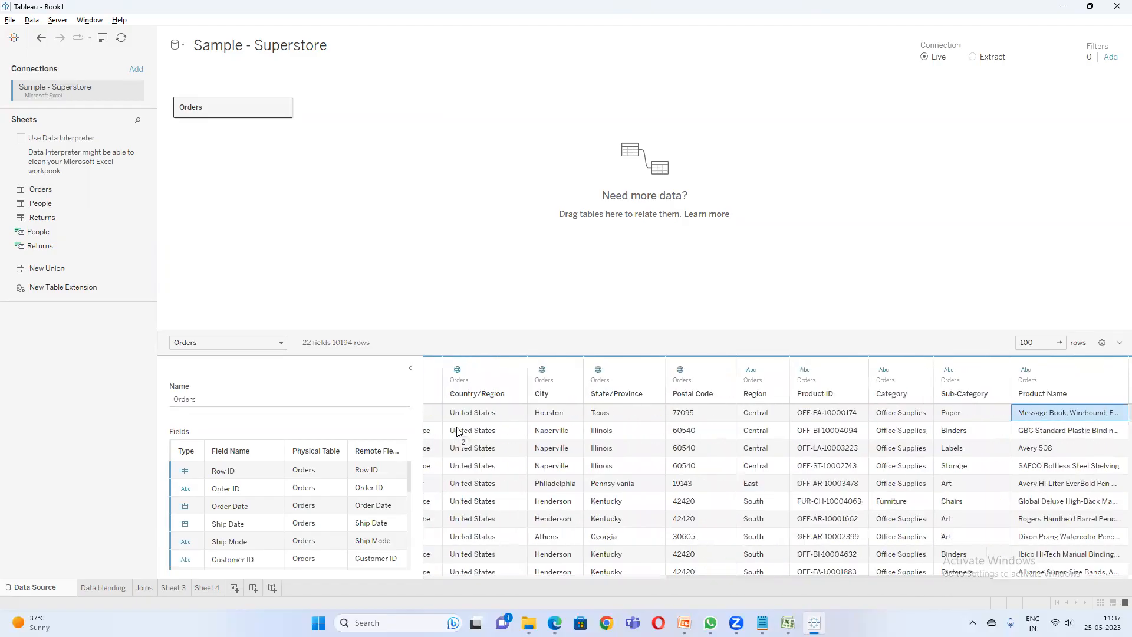
key("Right")
key("Right")
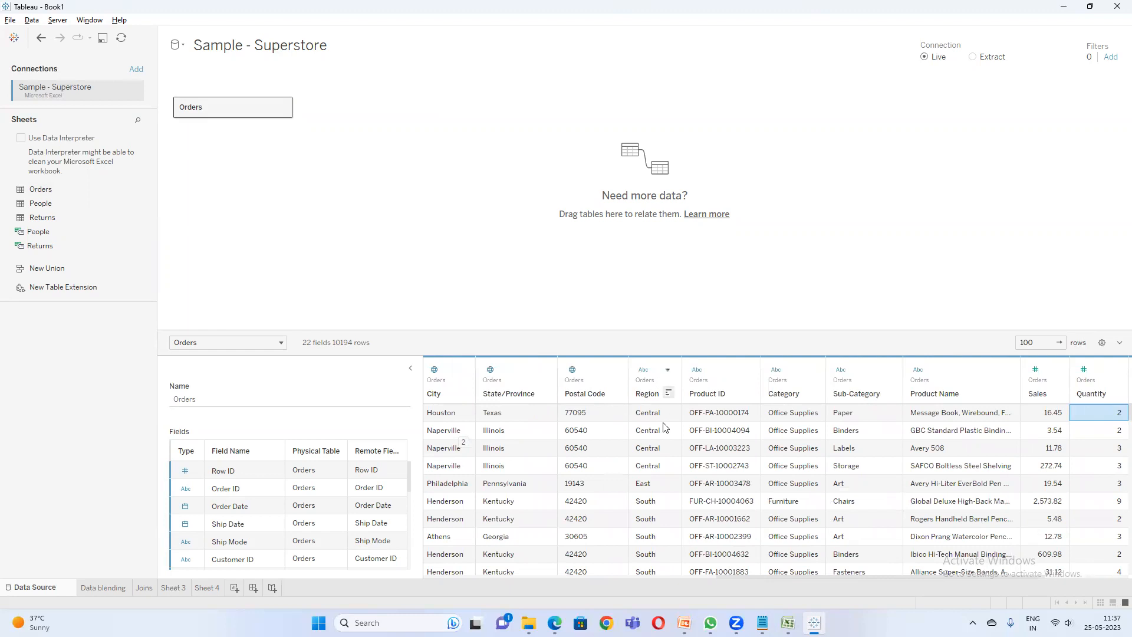
- Join the People table to Orders inside the Orders logical table and open the join's settings
double_click(216, 108)
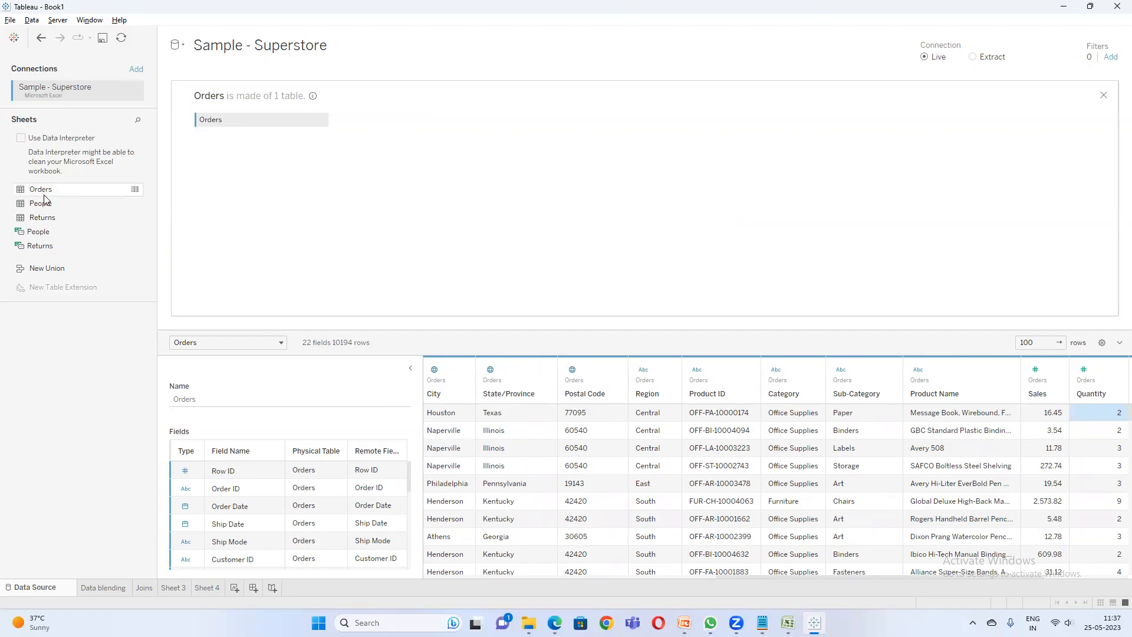
left_click_drag(356, 160, 372, 123)
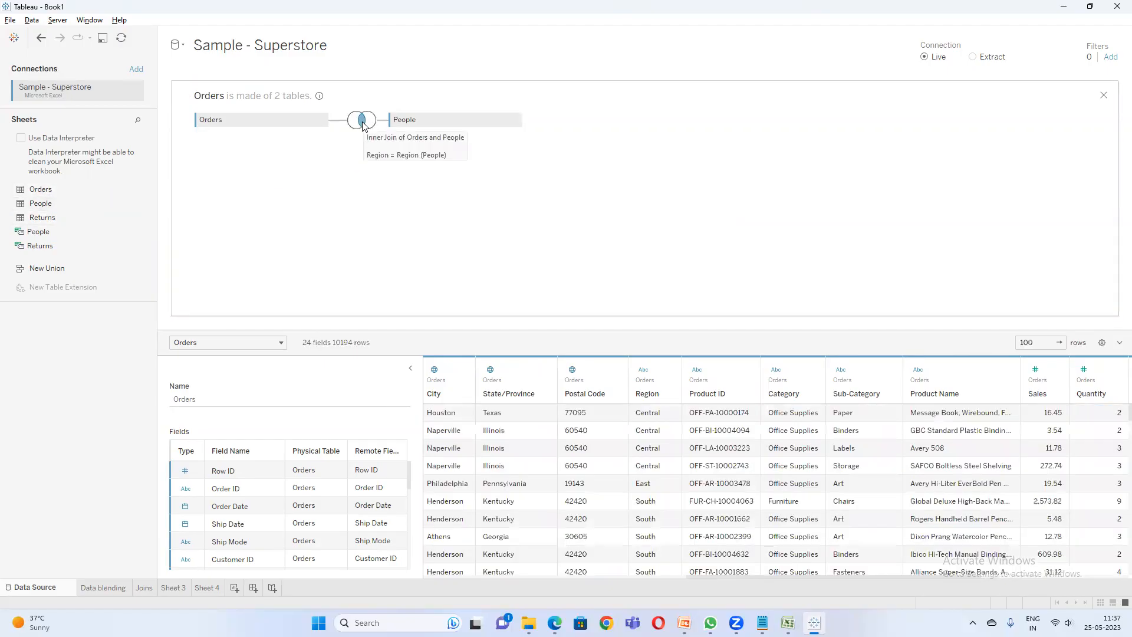
left_click(362, 122)
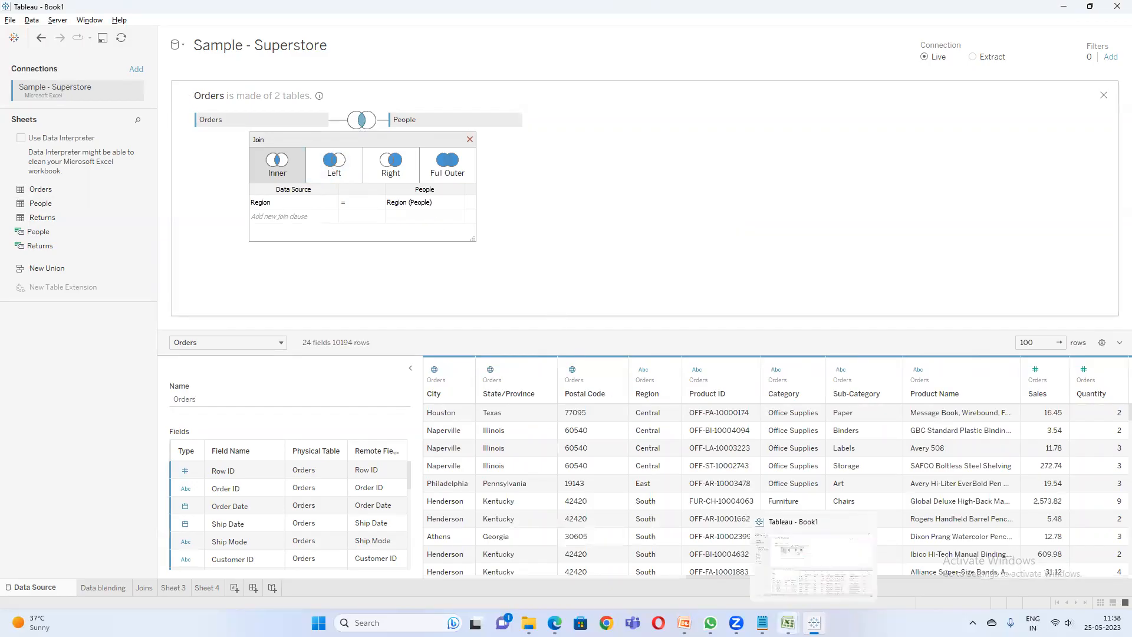
- In the Notepad notes, append '----Main table' to the line about customer and product details in the Orders table
left_click(774, 588)
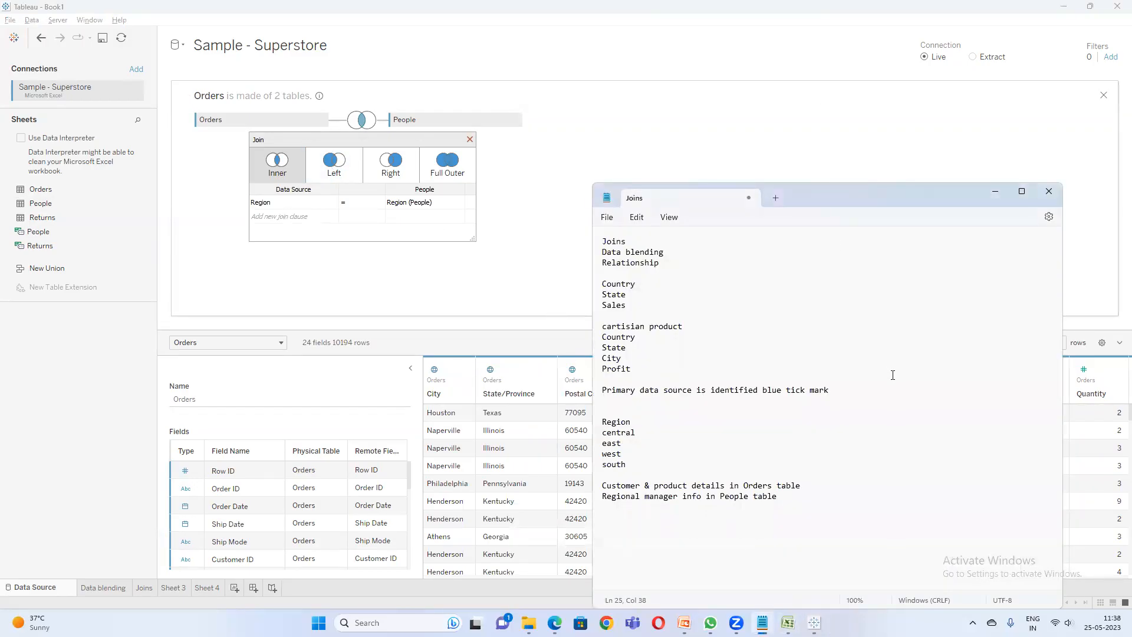
left_click_drag(802, 489, 594, 494)
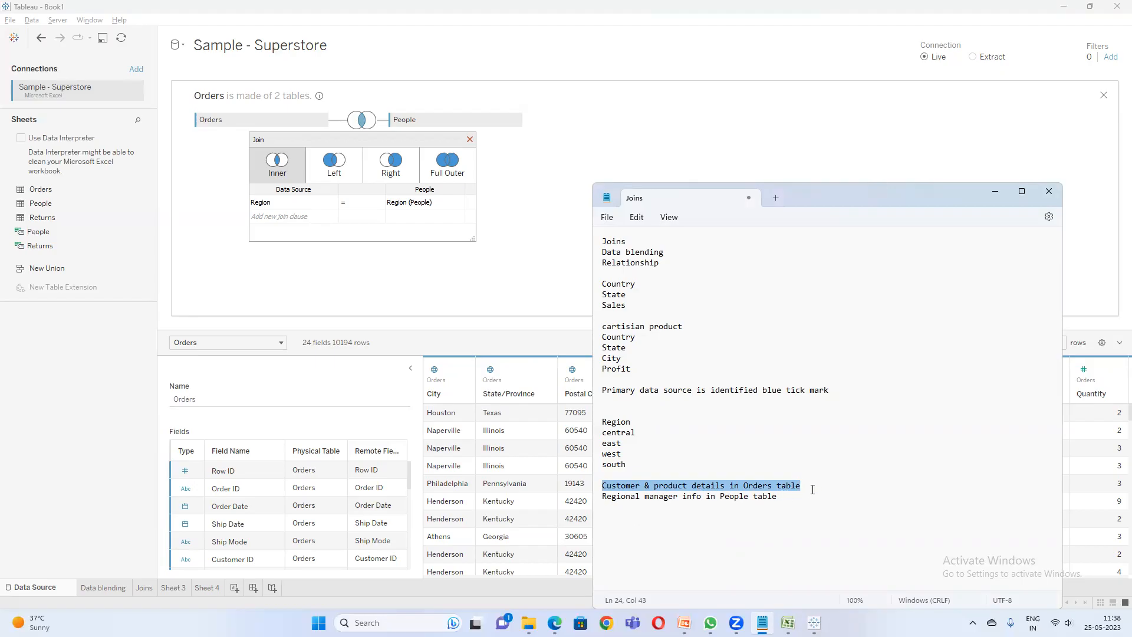
left_click(813, 489)
type("----Main tal")
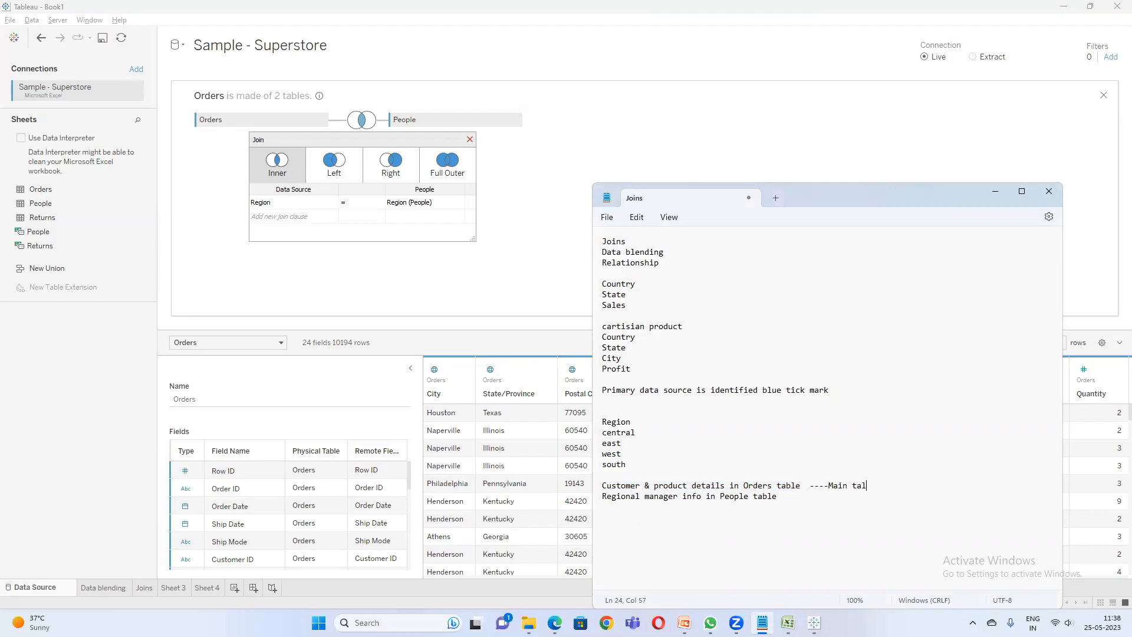
type("le")
- Change the Orders and People join in Tableau to a left join on Region and close the join's settings
left_click(340, 172)
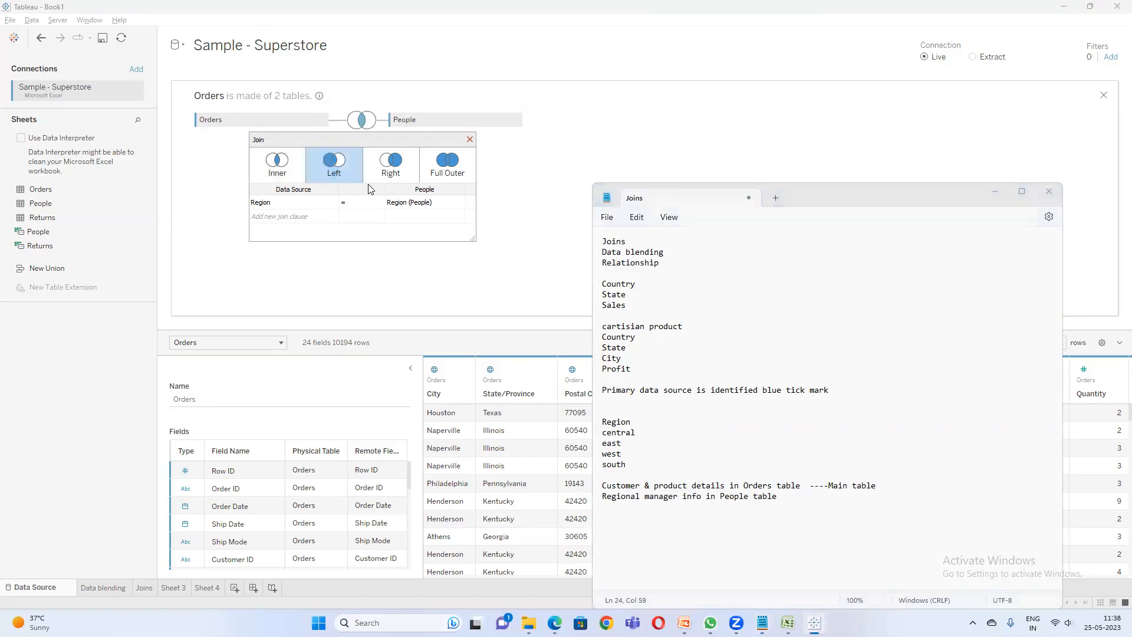
left_click(332, 203)
left_click(494, 185)
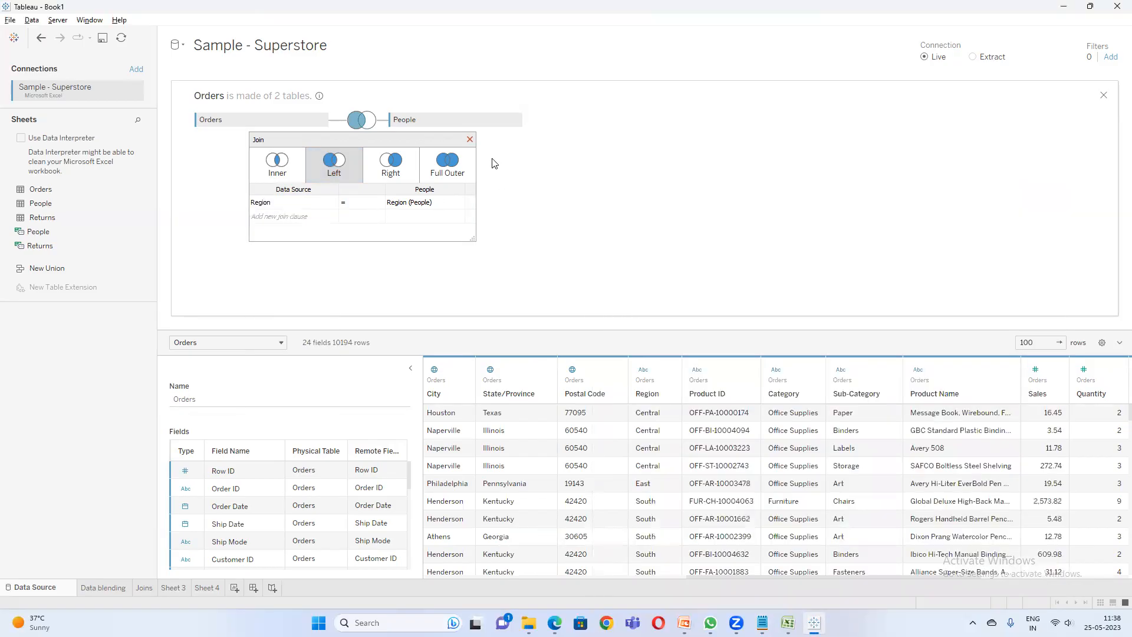
left_click(479, 146)
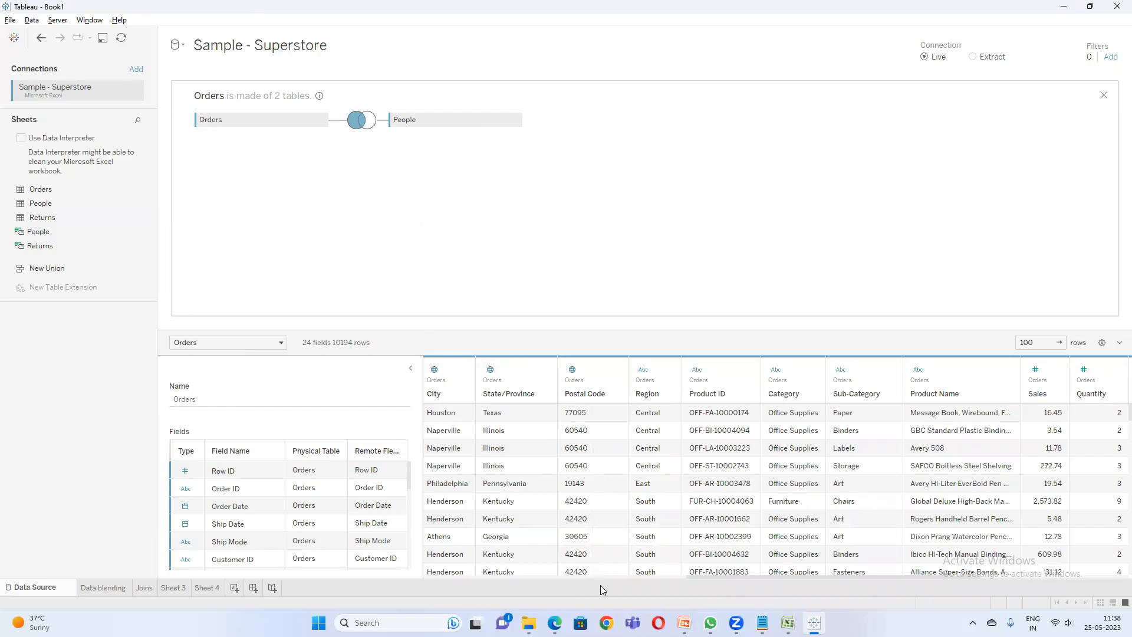
- Examine the Regional Manager and Region (People) columns down the rows of the joined Orders data preview
left_click_drag(741, 575, 941, 570)
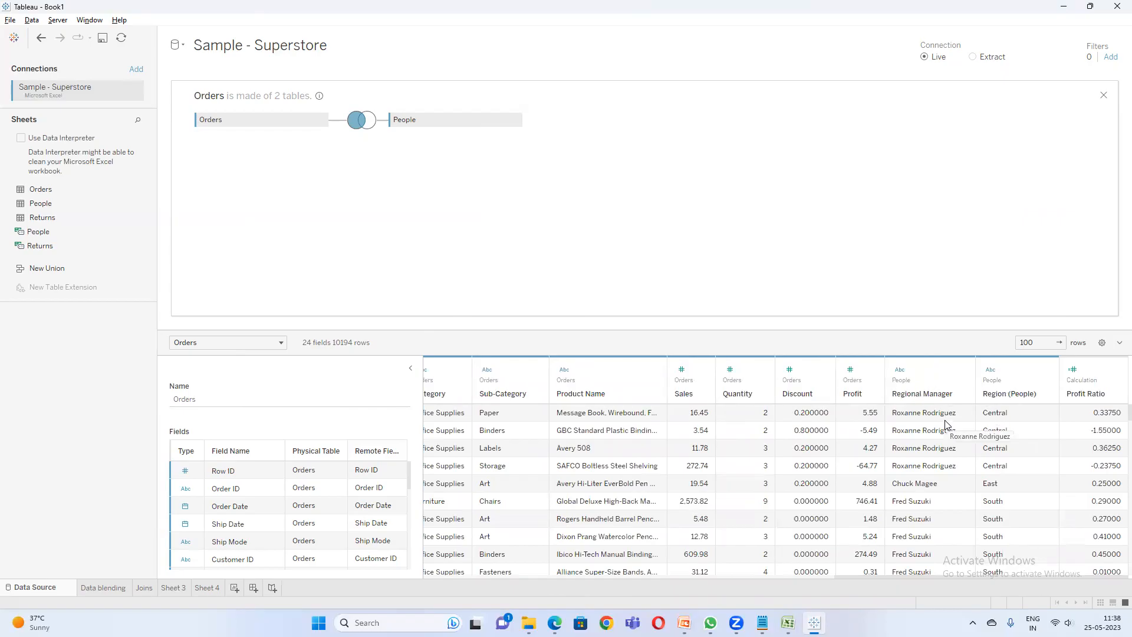
scroll(994, 483, "down", 15)
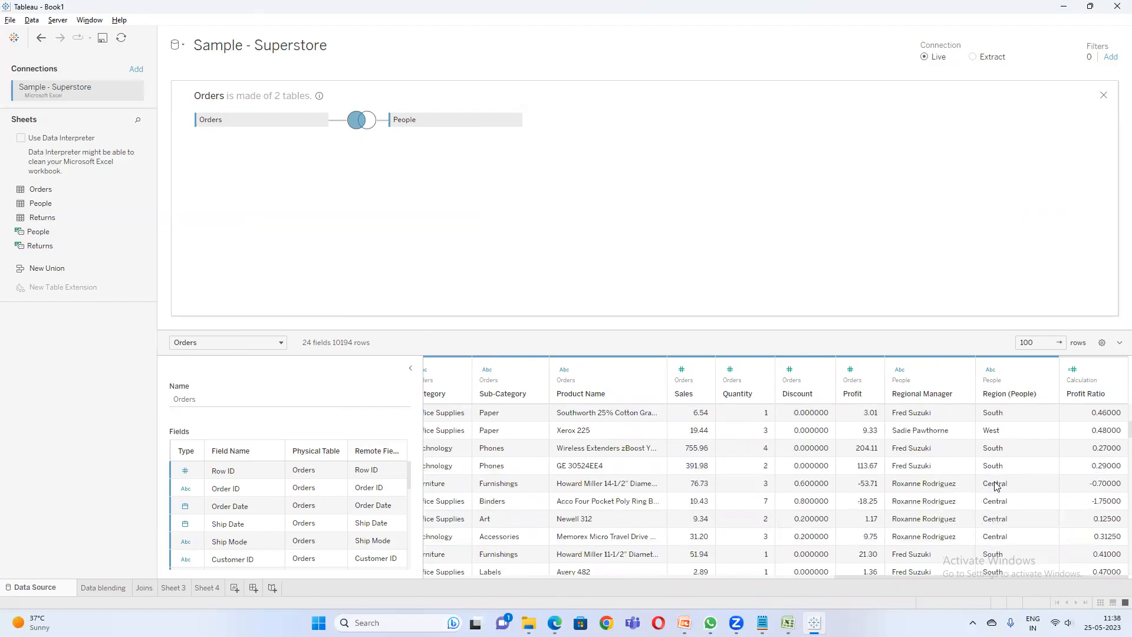
scroll(994, 483, "down", 10)
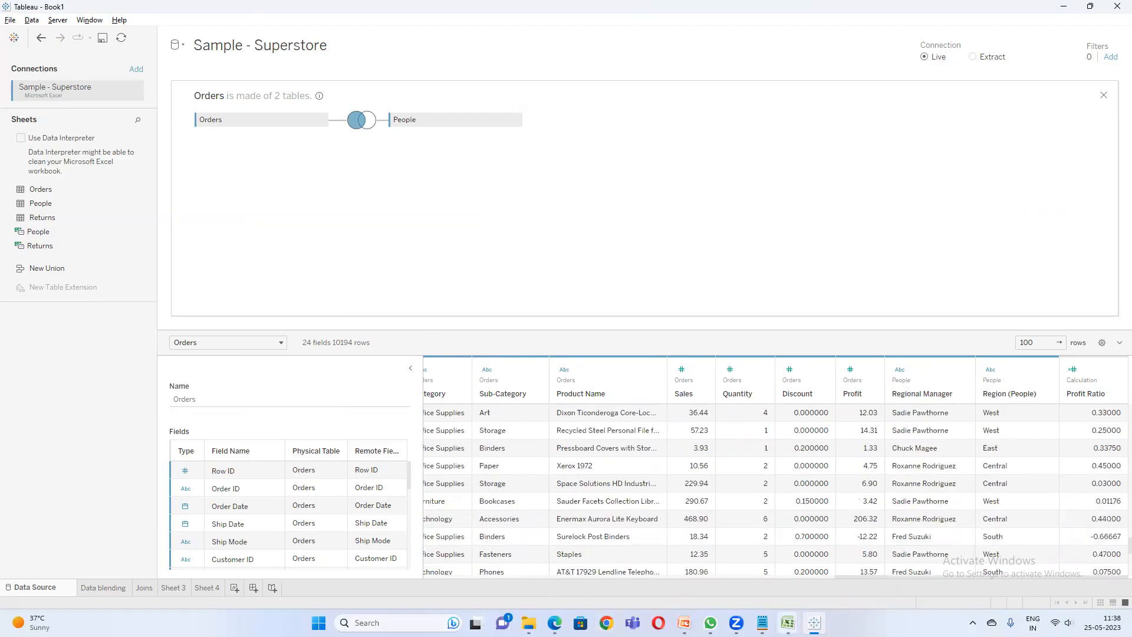
- In the Notepad notes, add the line 'to fetch any column' below the regional manager line
left_click(763, 620)
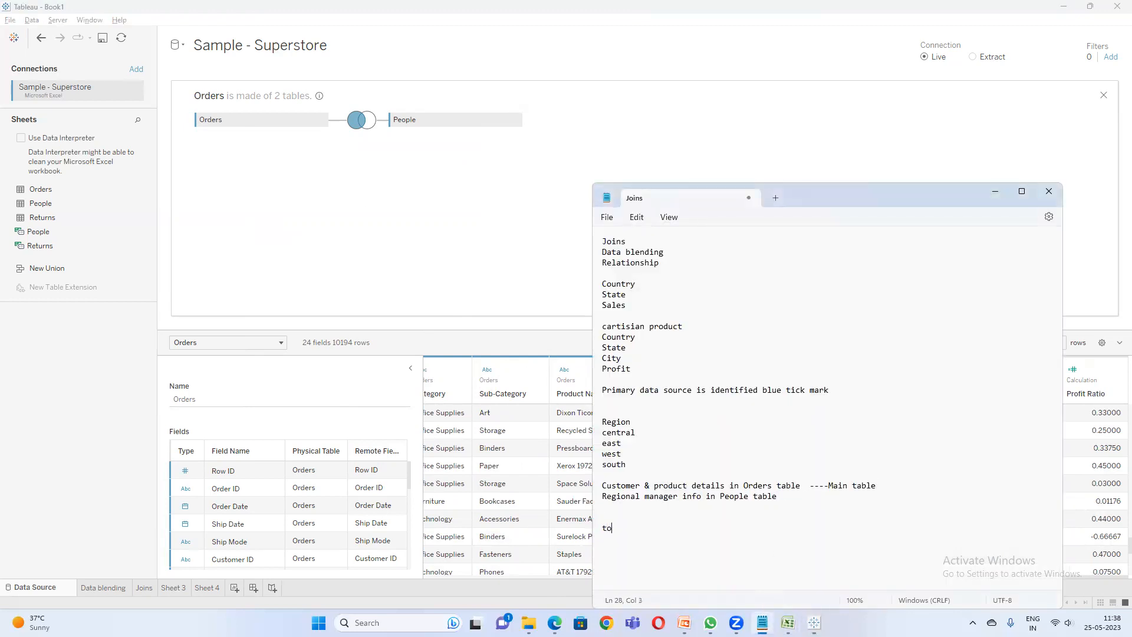
type("ch any column")
- Return to Tableau, close the Orders table's join view to see the logical canvas, and open the join view again
left_click(395, 257)
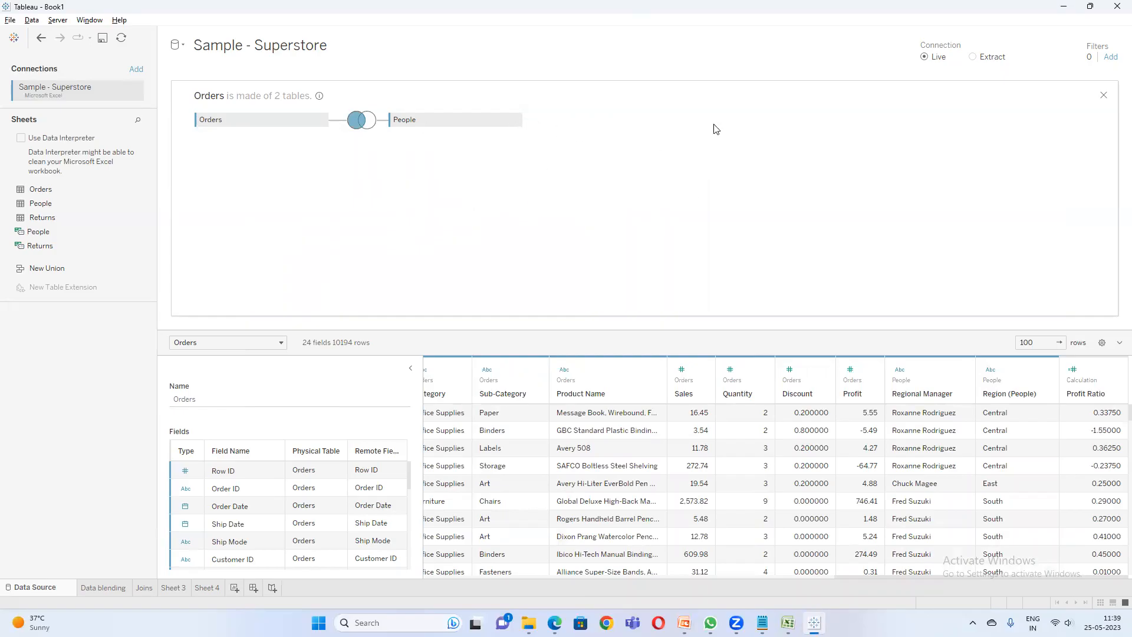
left_click(1104, 95)
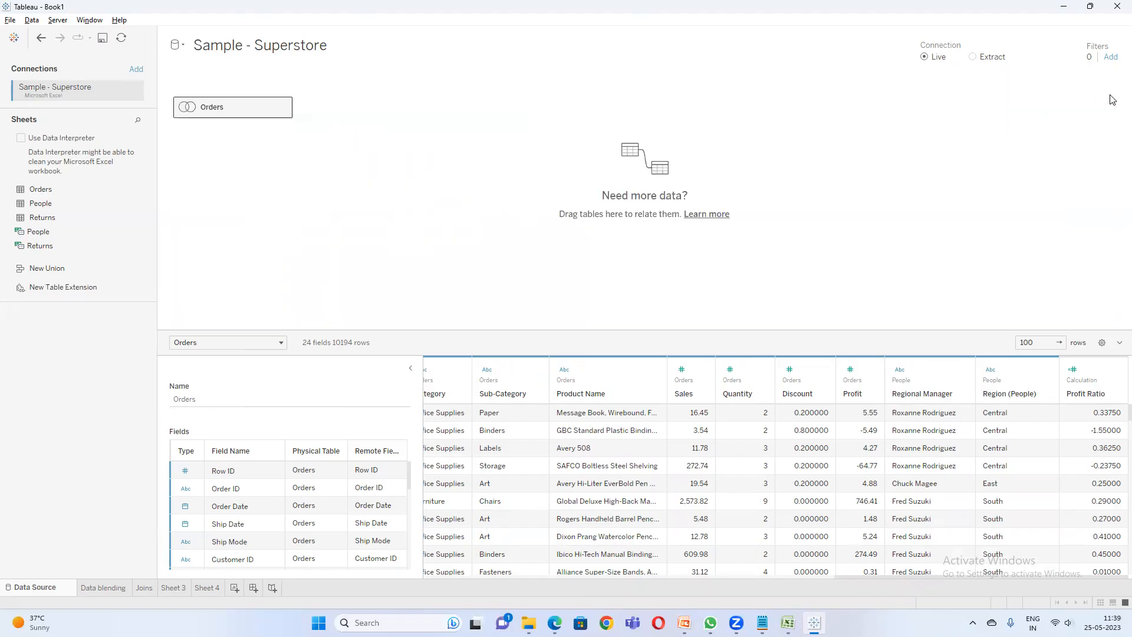
double_click(236, 109)
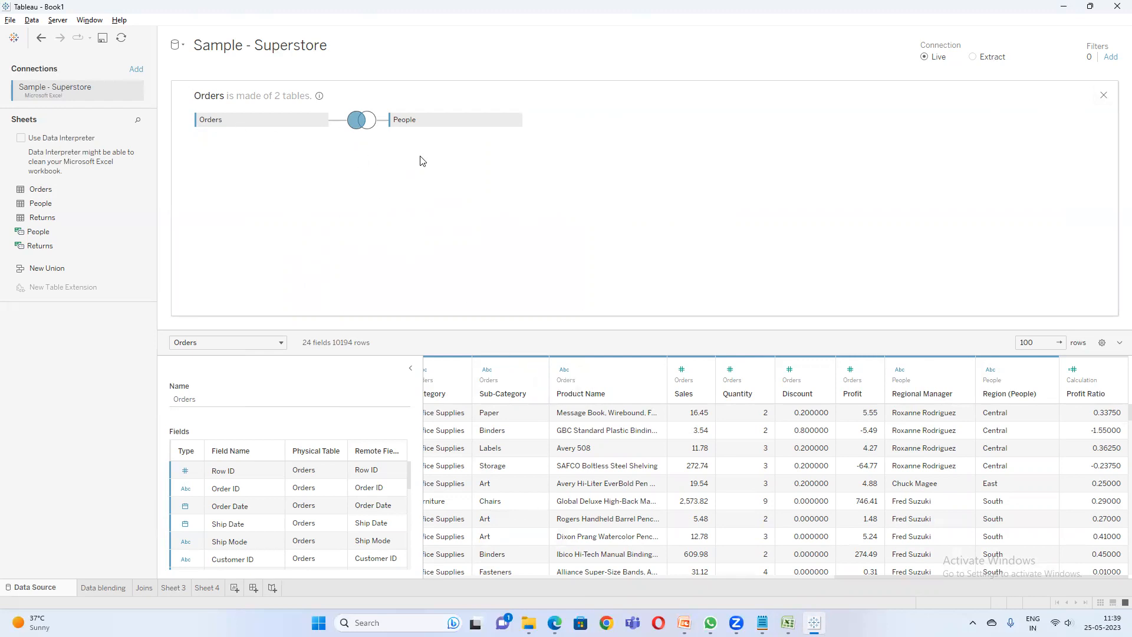
- Add the Notepad lines 'if you do joins that is called physical layer' and 'if you do relationship that is called logical layer'
key("alt+Tab")
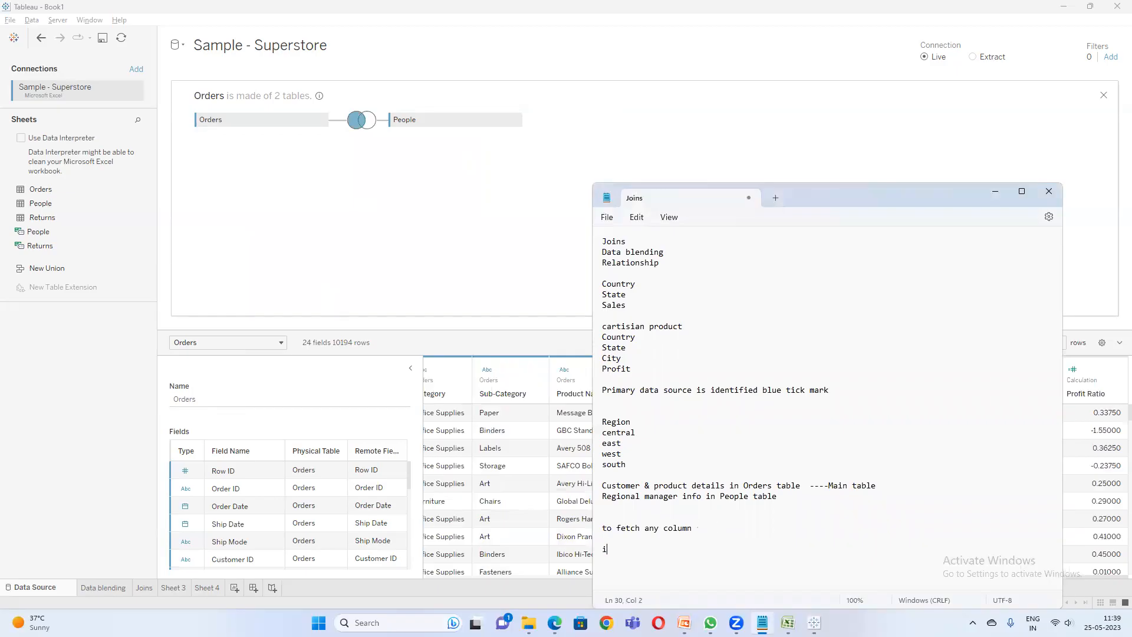
type("u do joins that is called physical mod")
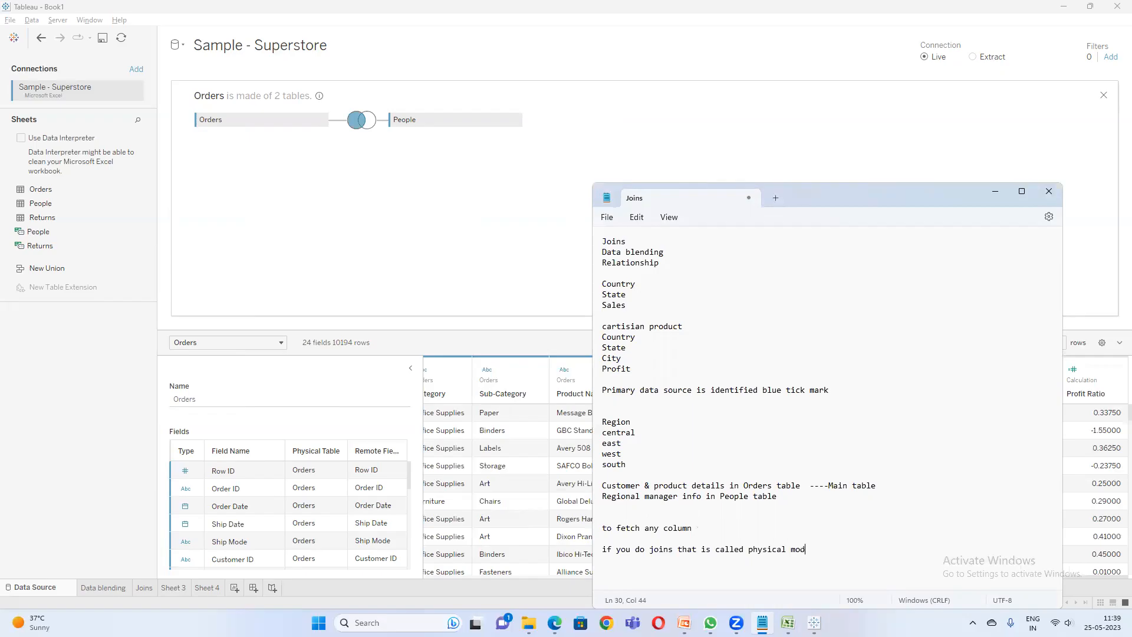
key("BackSpace")
key("BackSpace")
key("BackSpace")
type("layer")
key("Return")
type("if you do relationsh")
type("ip that ")
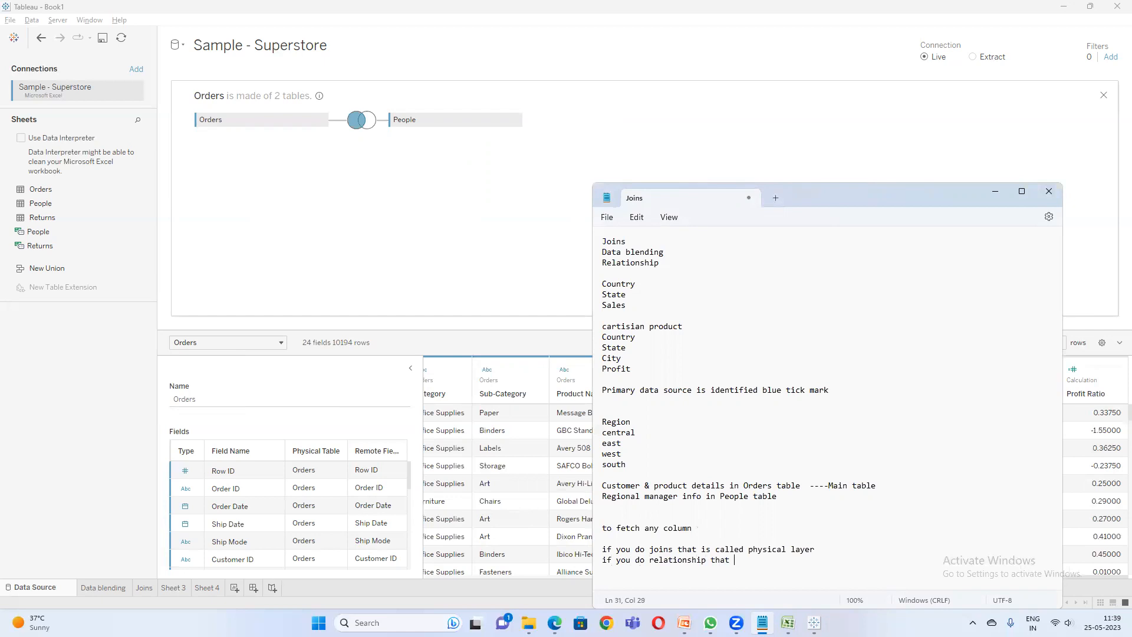
type("is called logical layer")
left_click(805, 550)
left_click(850, 560)
- Back in Tableau, add a new worksheet and rename the Sample - Superstore data source 'Sample - Superstore -- Joins', widening the data pane to fit
left_click(411, 255)
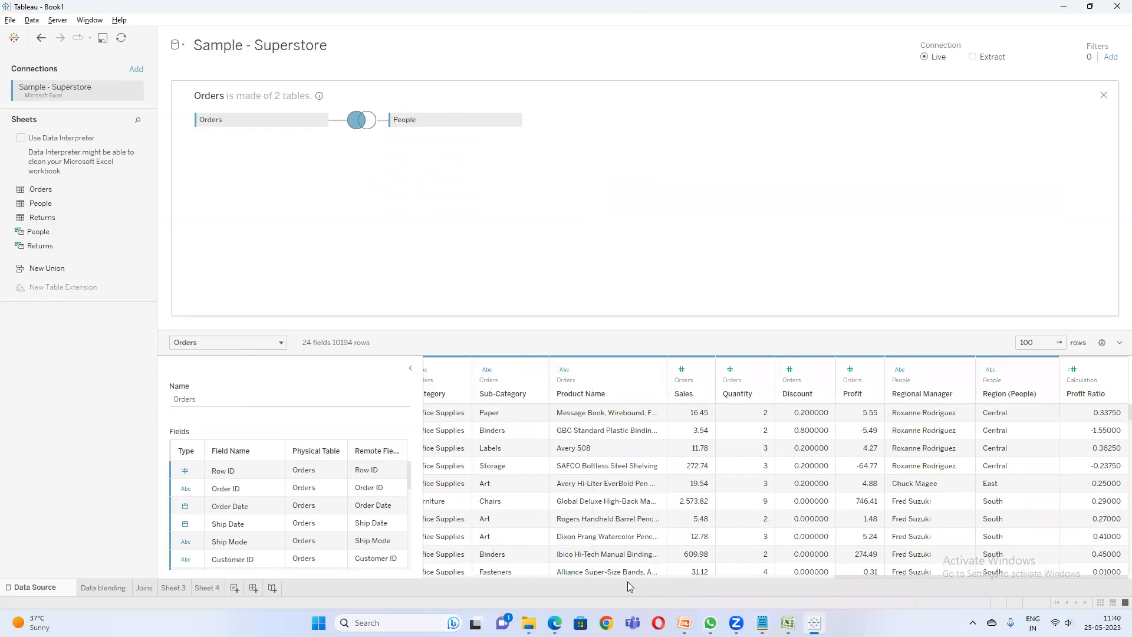
left_click_drag(869, 575, 918, 579)
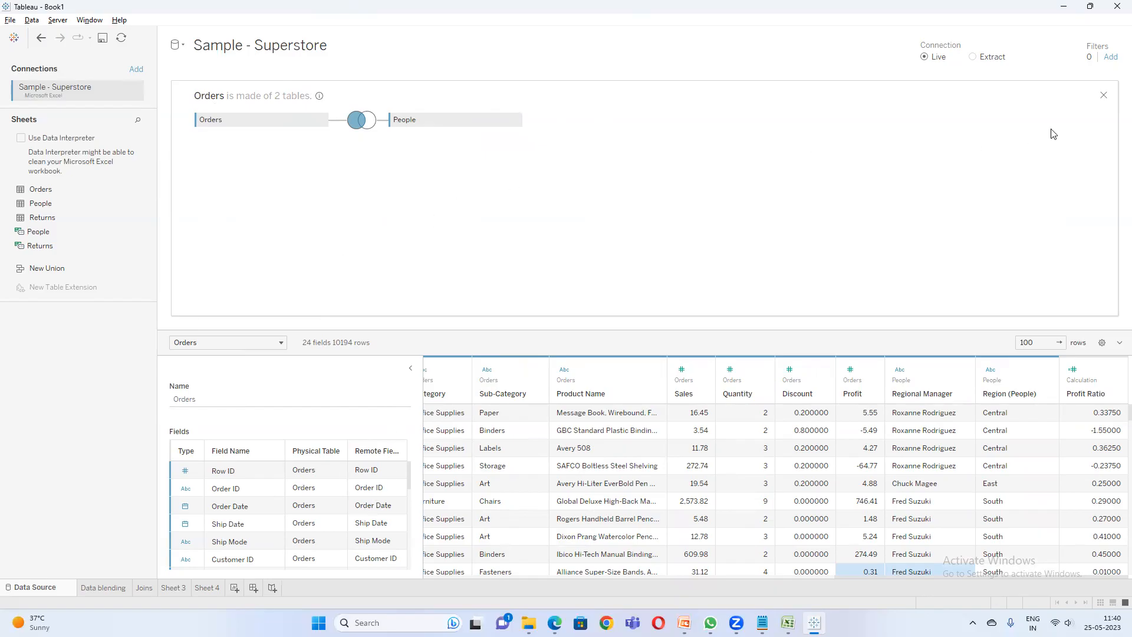
left_click(234, 592)
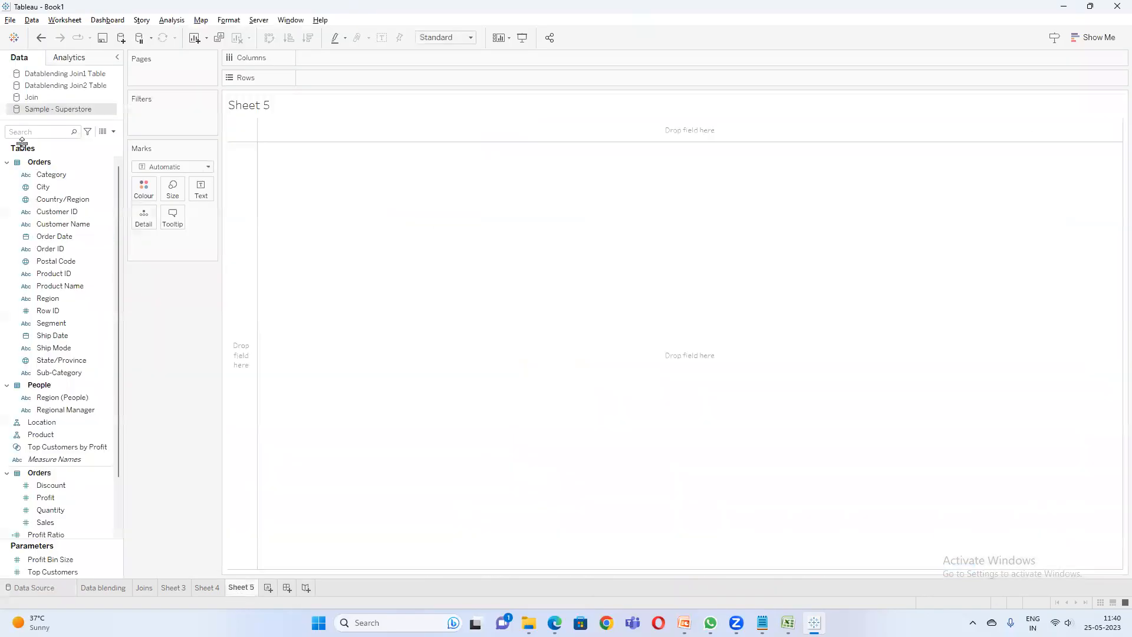
right_click(41, 111)
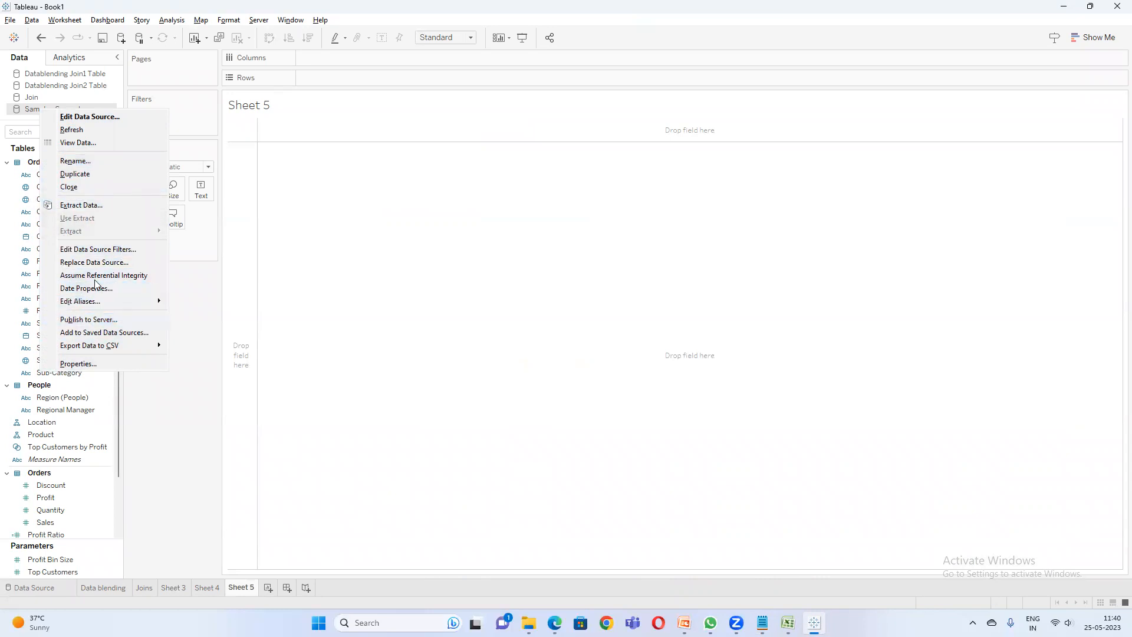
left_click(97, 169)
left_click(538, 296)
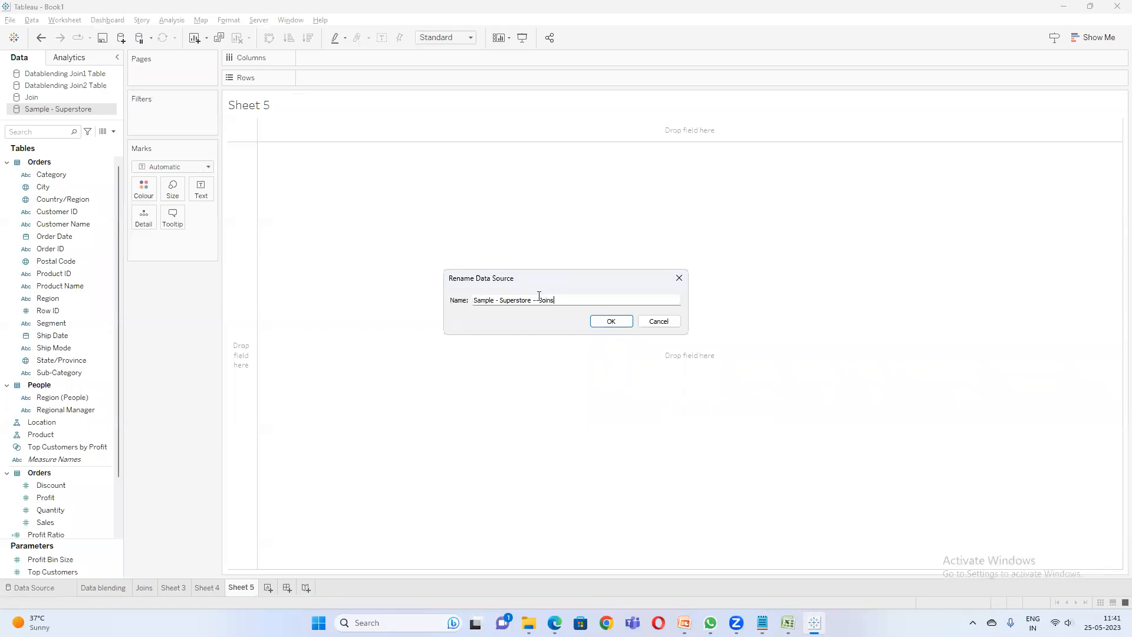
left_click(611, 322)
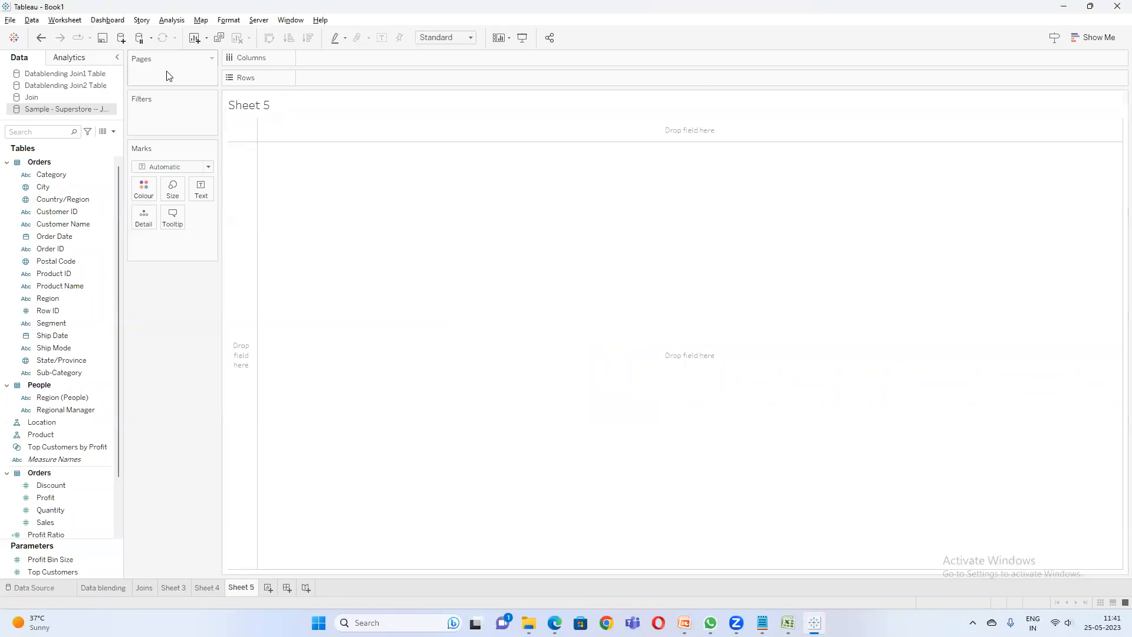
left_click_drag(124, 114, 209, 114)
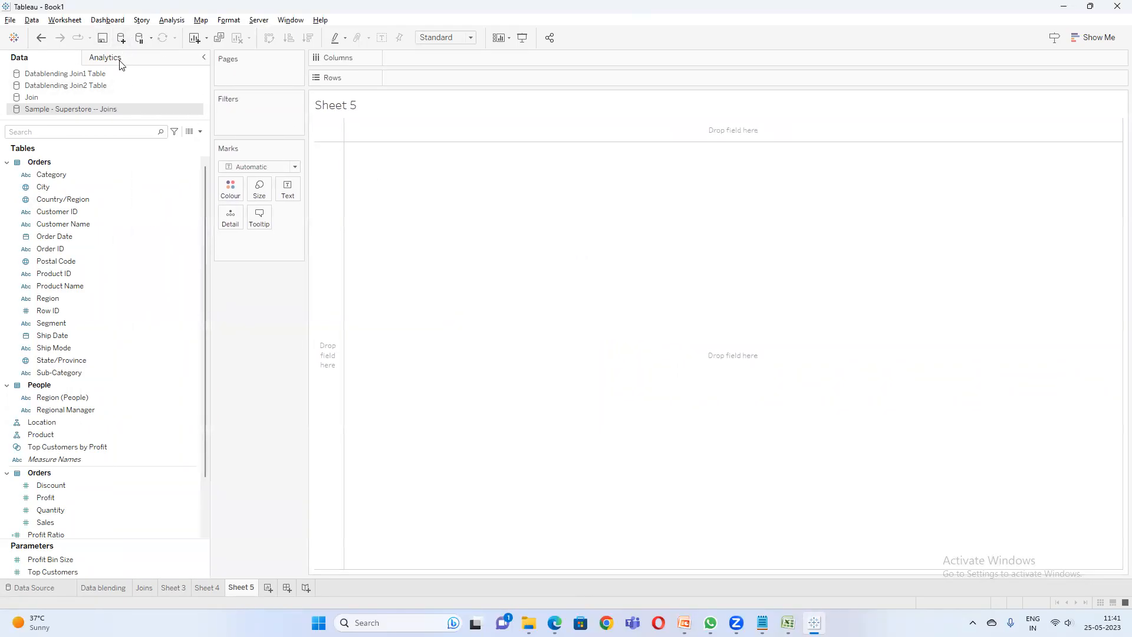
- Connect to the saved Sample - Superstore data source again, and highlight the Joins, Data blending and Relationship lines in the Notepad notes
left_click(121, 38)
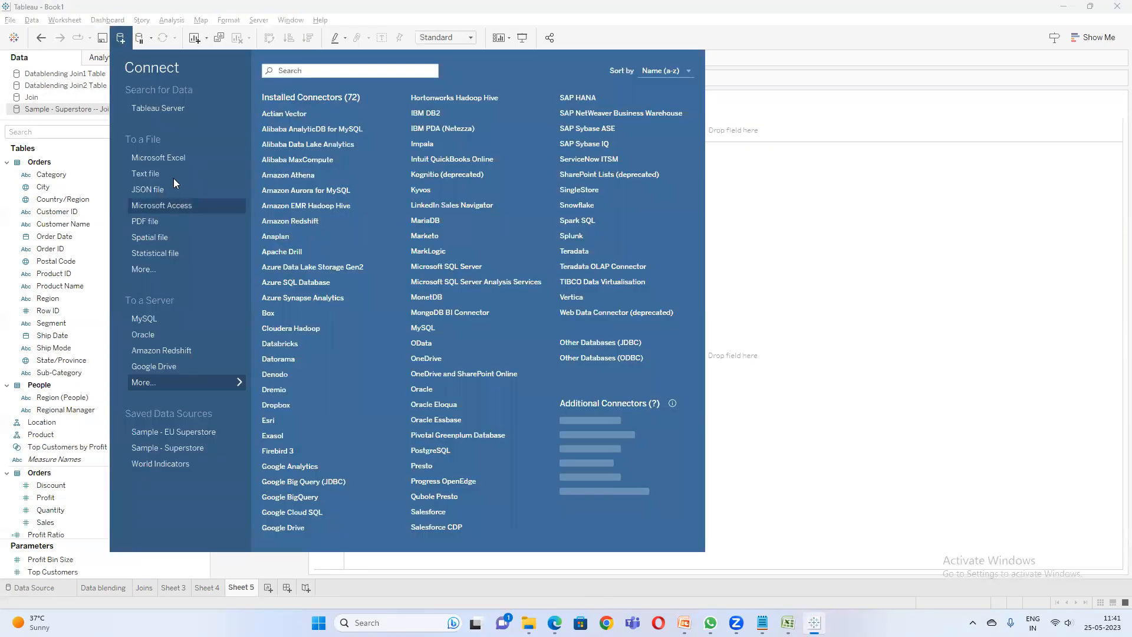
left_click(179, 447)
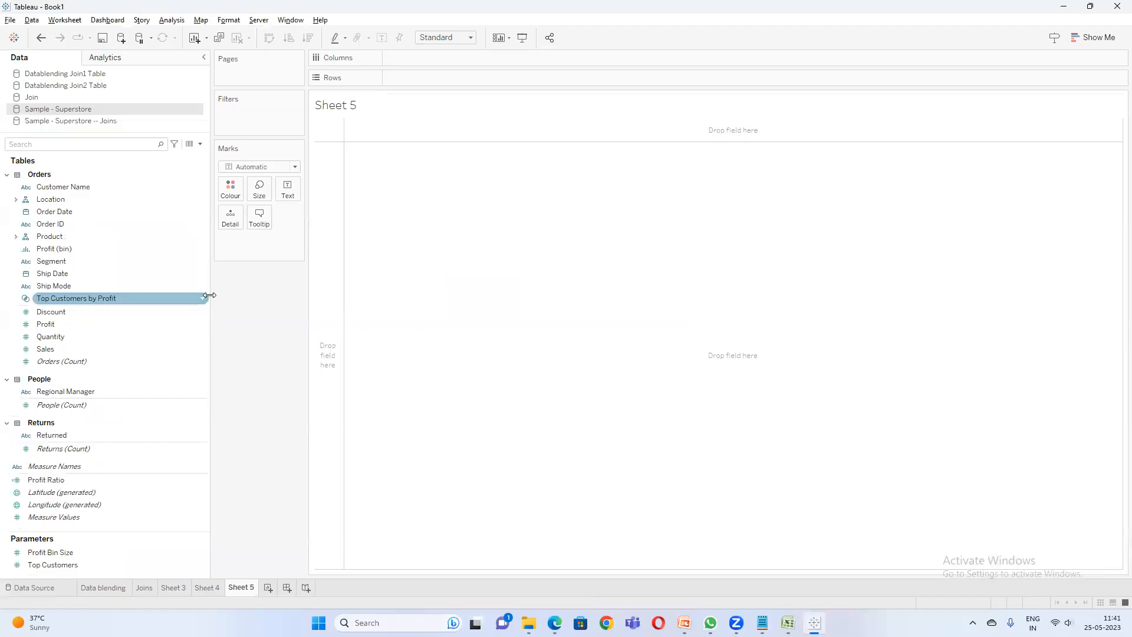
key("alt+Tab")
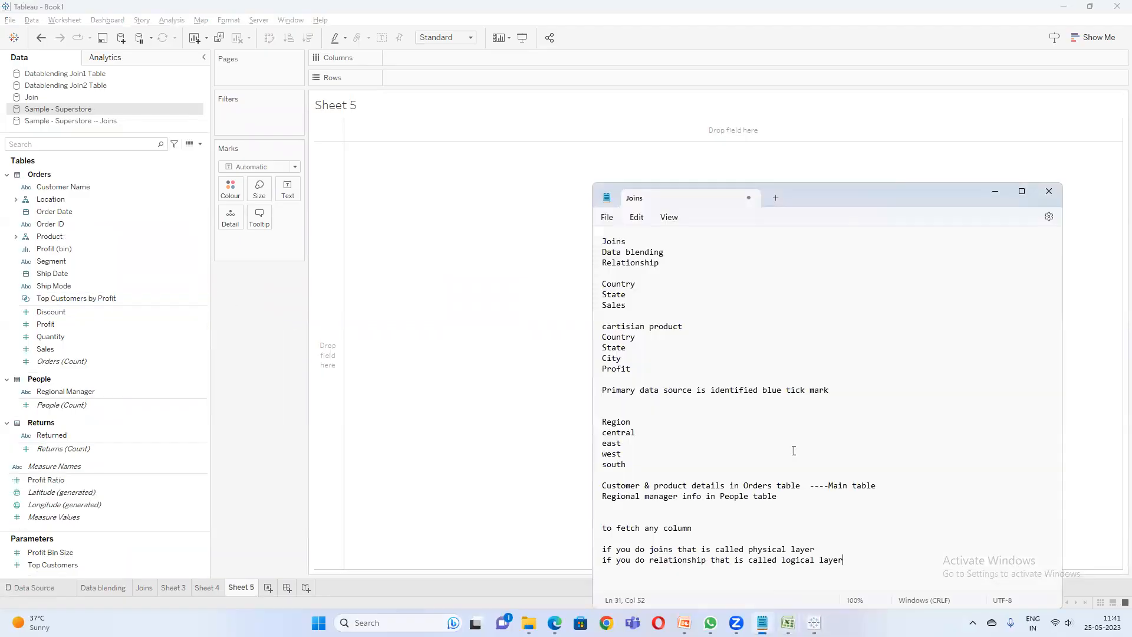
left_click_drag(659, 274, 594, 242)
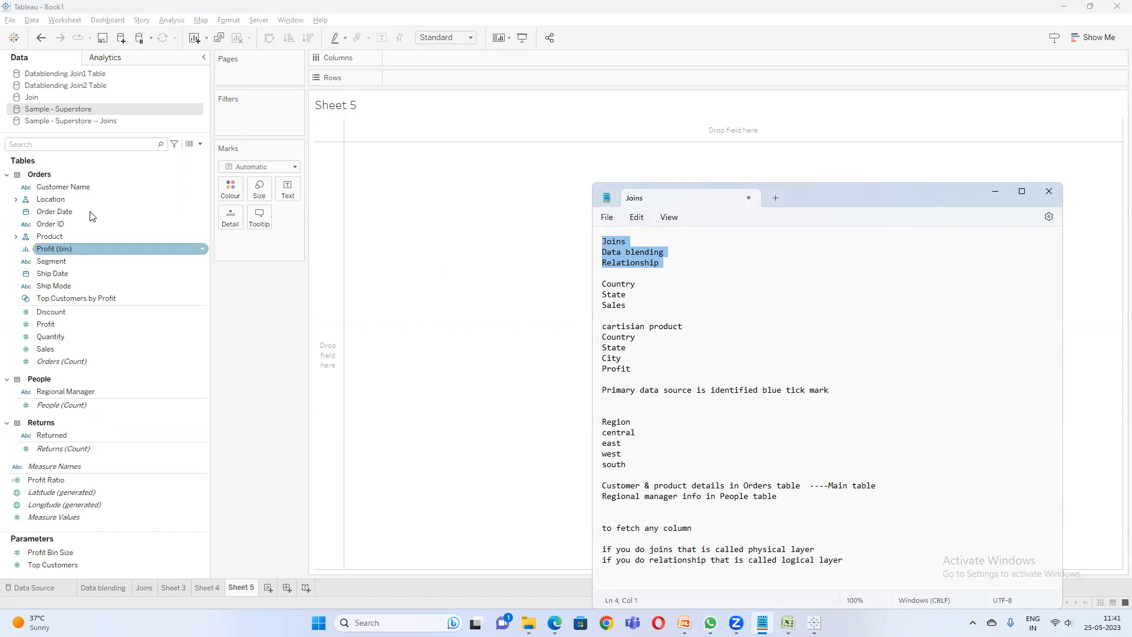
- Edit the newly added Sample - Superstore data source in Tableau and remove the Returns table from its canvas
right_click(121, 108)
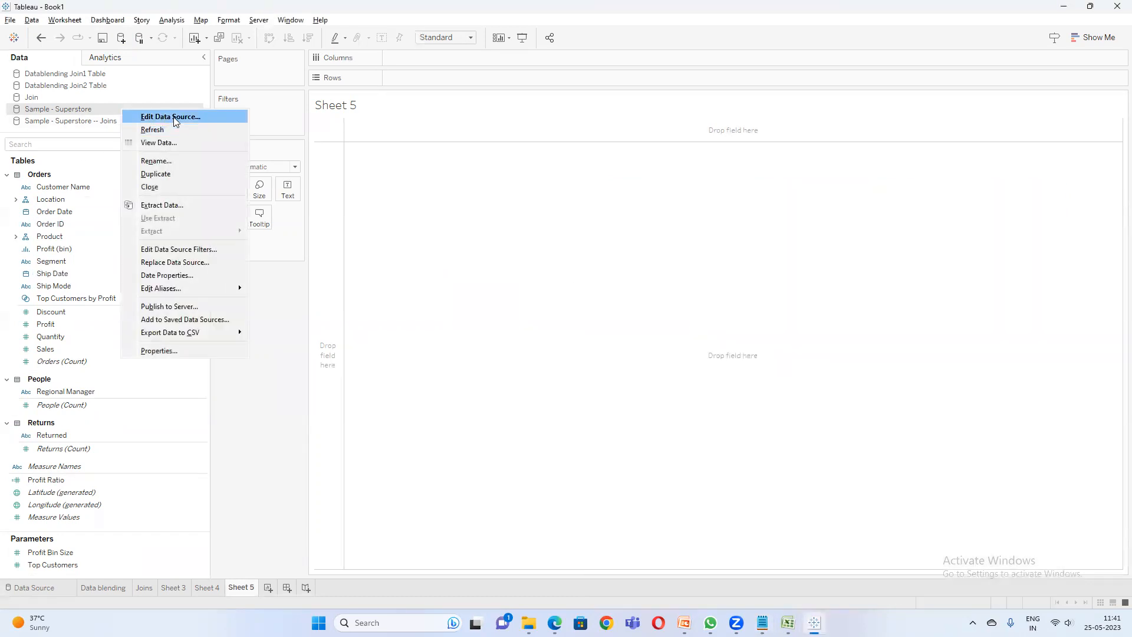
left_click(173, 121)
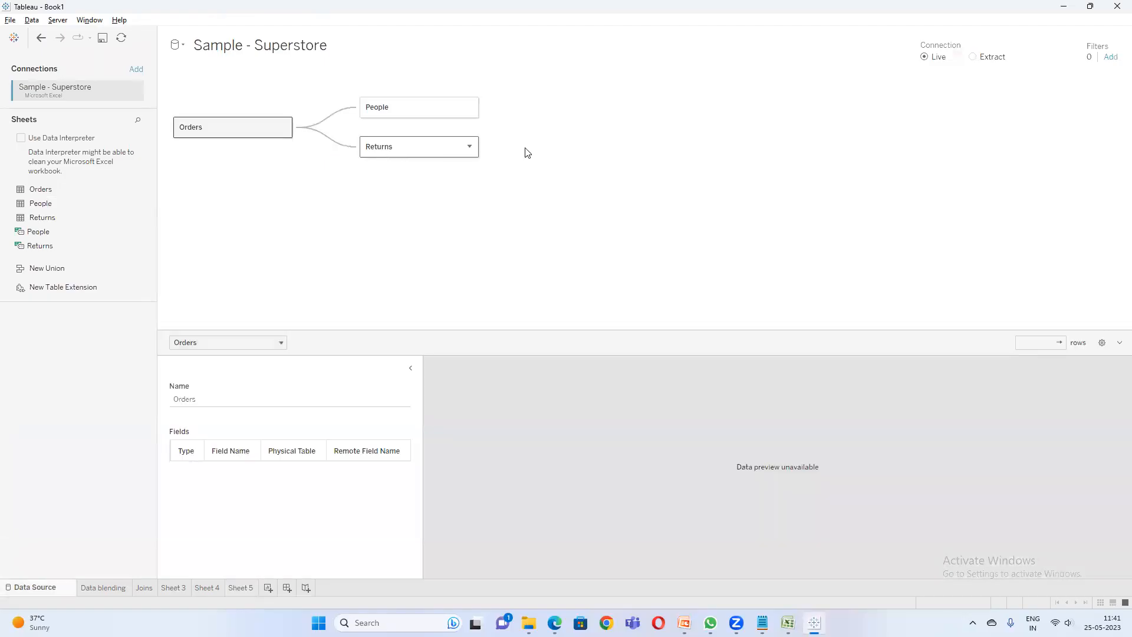
left_click(469, 147)
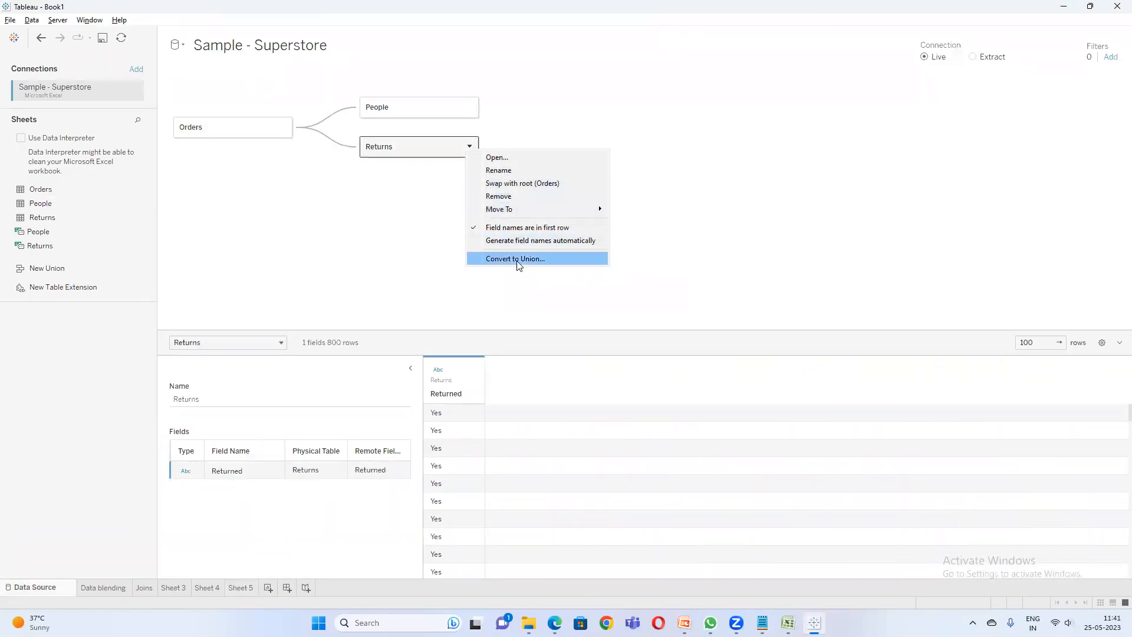
left_click(506, 196)
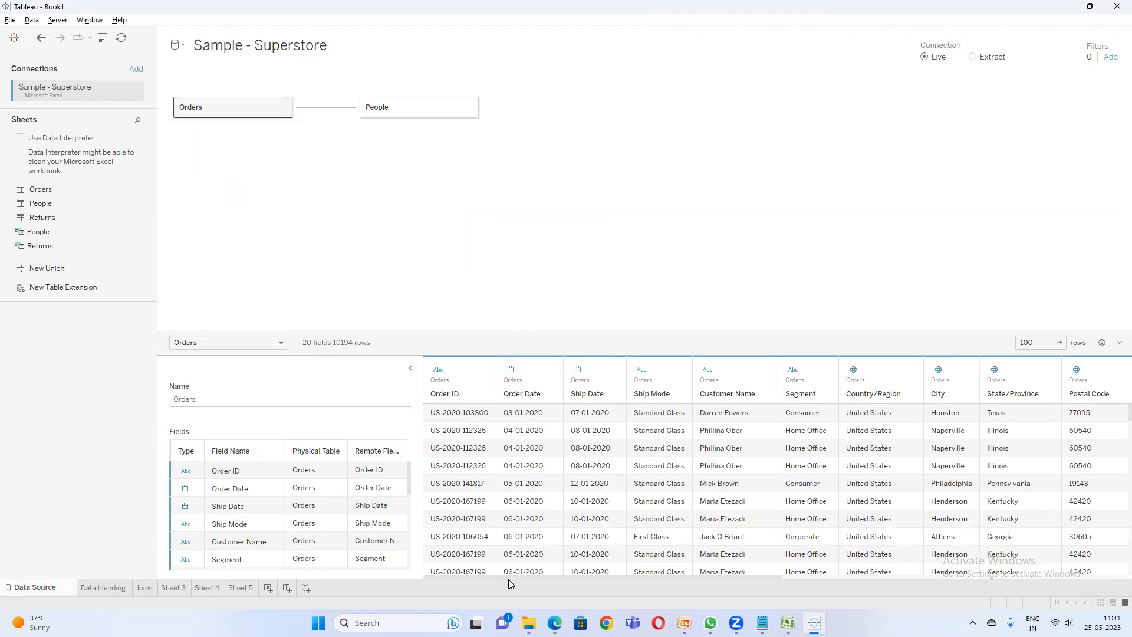
- Examine the Orders and People data previews and the Region fields that define the relationship between the two tables
left_click_drag(751, 577, 1113, 544)
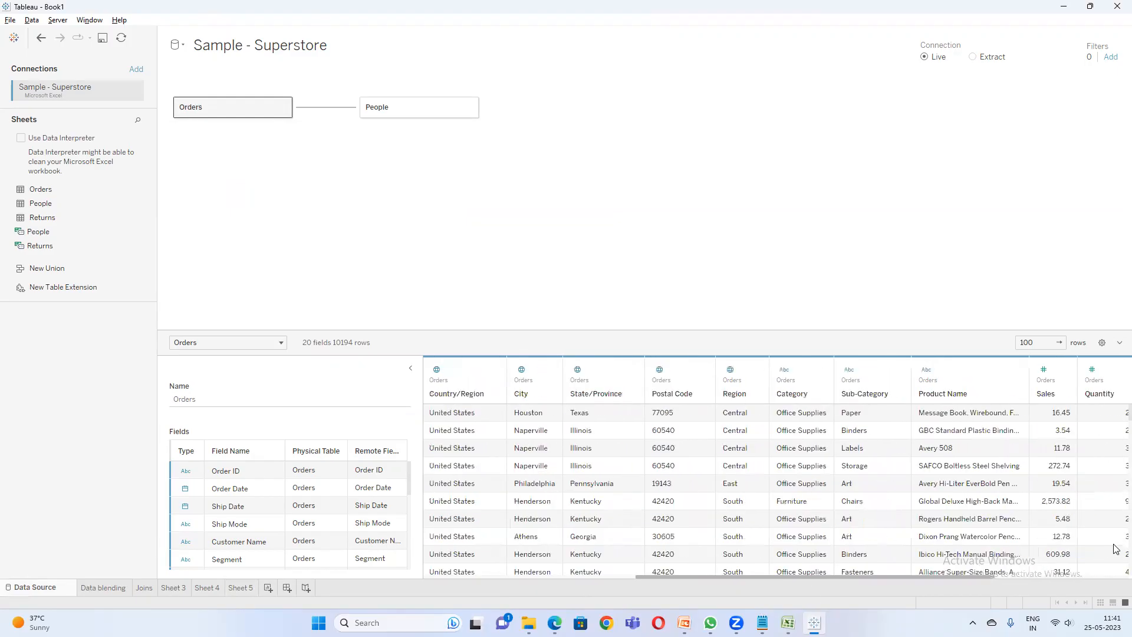
left_click(420, 107)
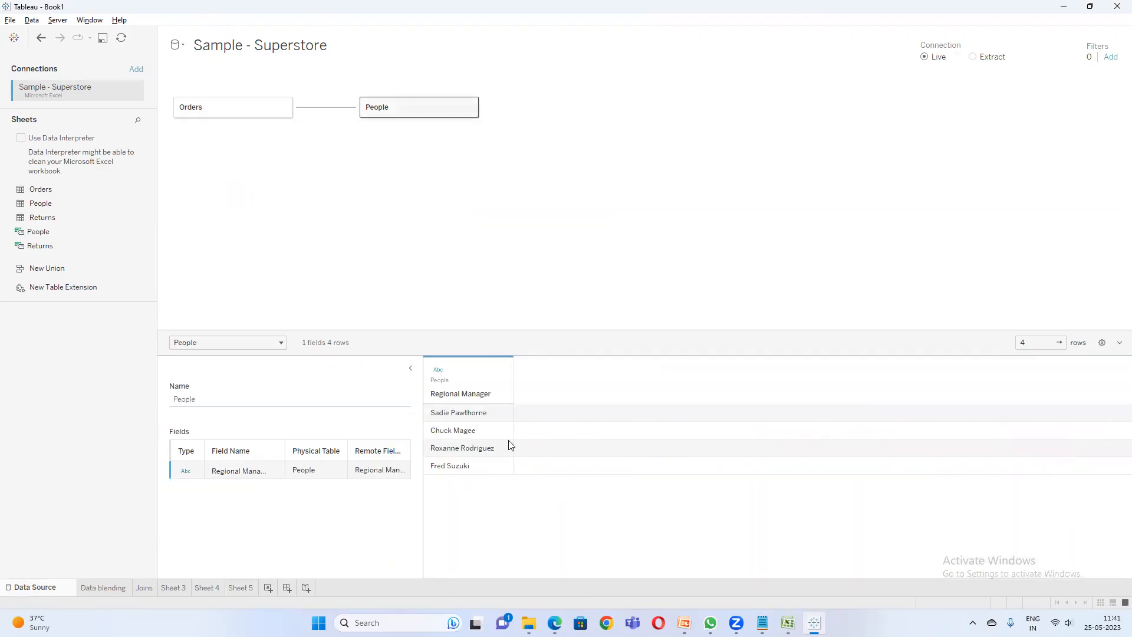
left_click(328, 107)
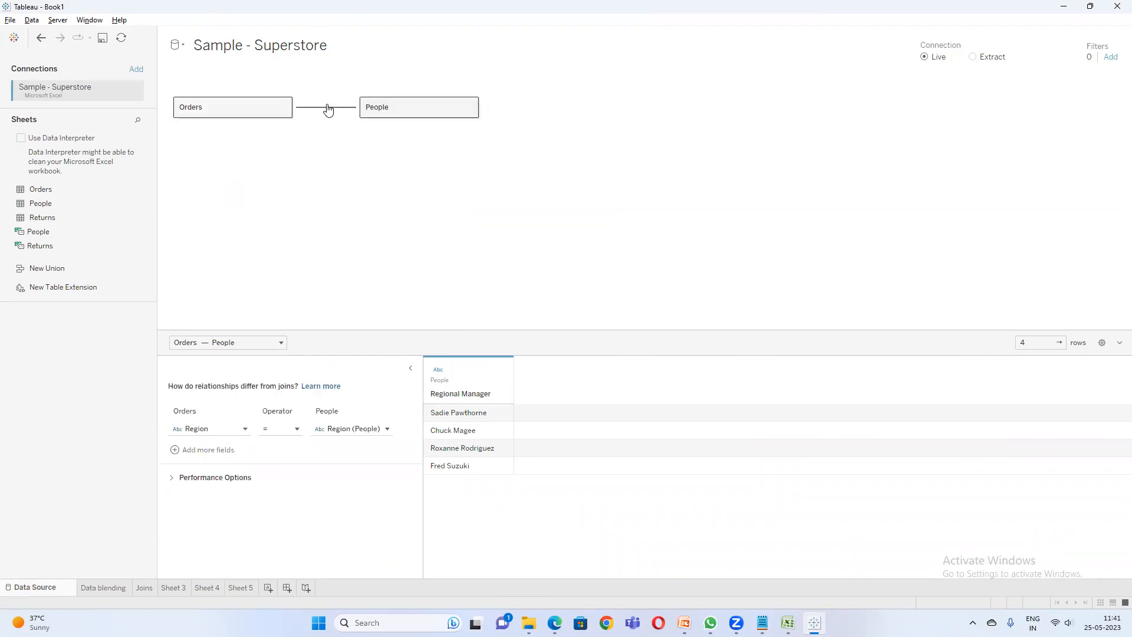
left_click(232, 430)
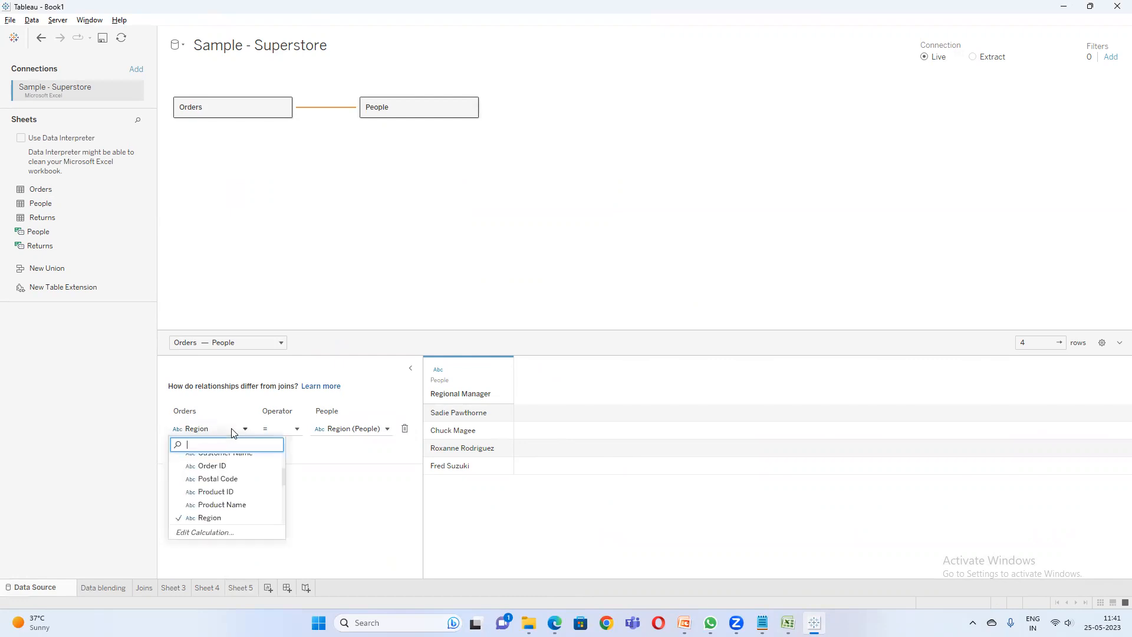
left_click(235, 391)
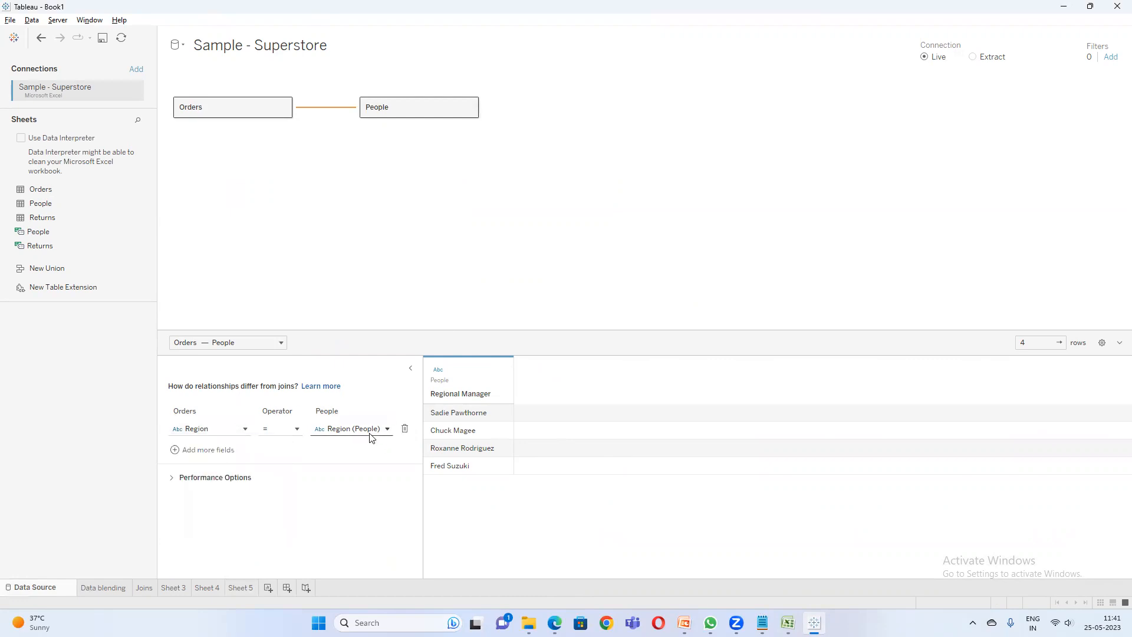
left_click(370, 433)
left_click(340, 527)
- Add another worksheet and rename the Sample - Superstore data source with the relationship 'Sample - Superstore--Relationships'
left_click(269, 588)
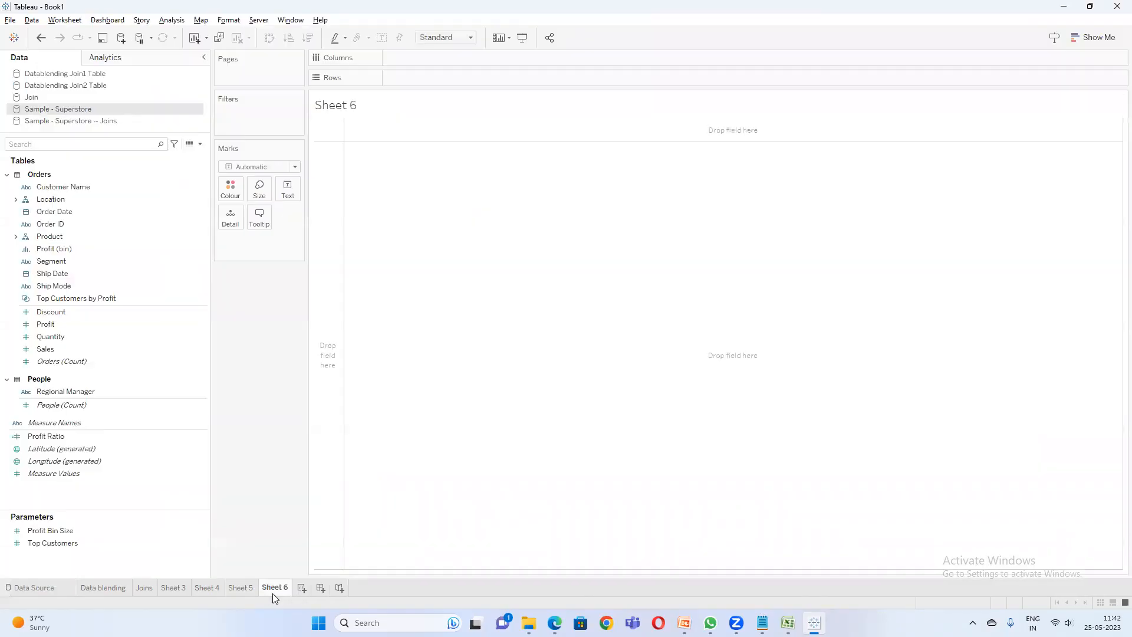
right_click(108, 110)
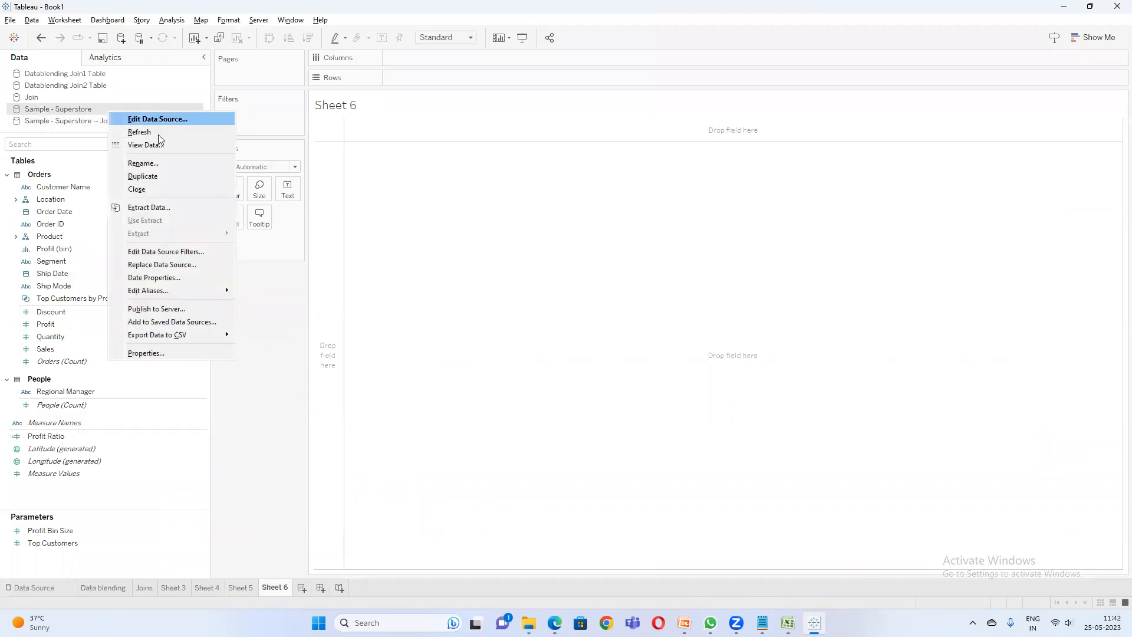
left_click(166, 163)
left_click(564, 297)
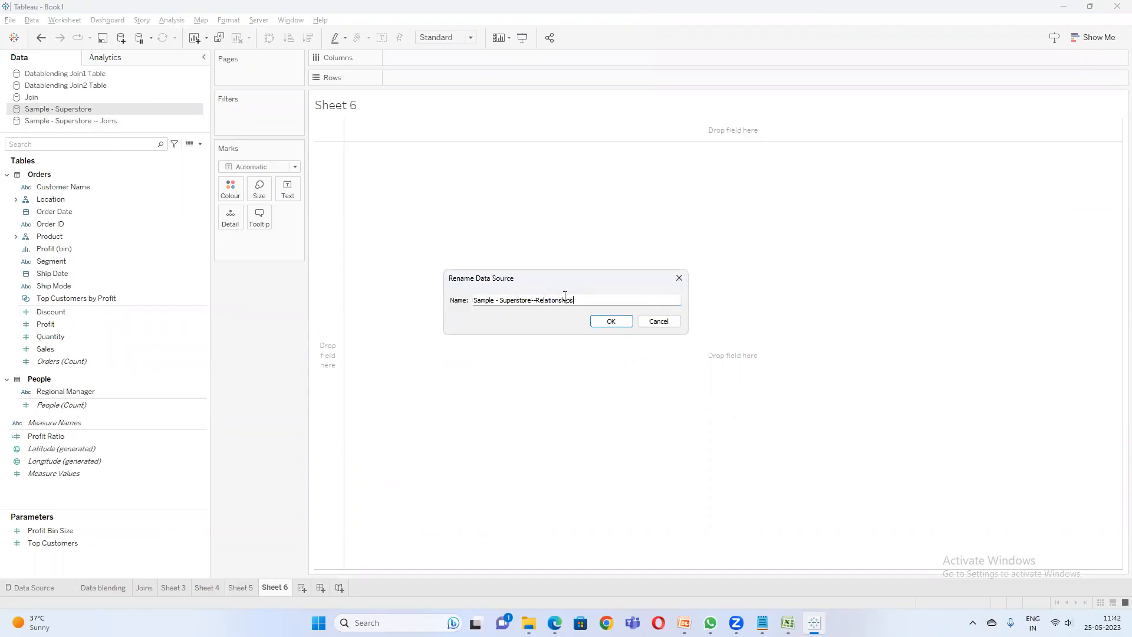
left_click(611, 321)
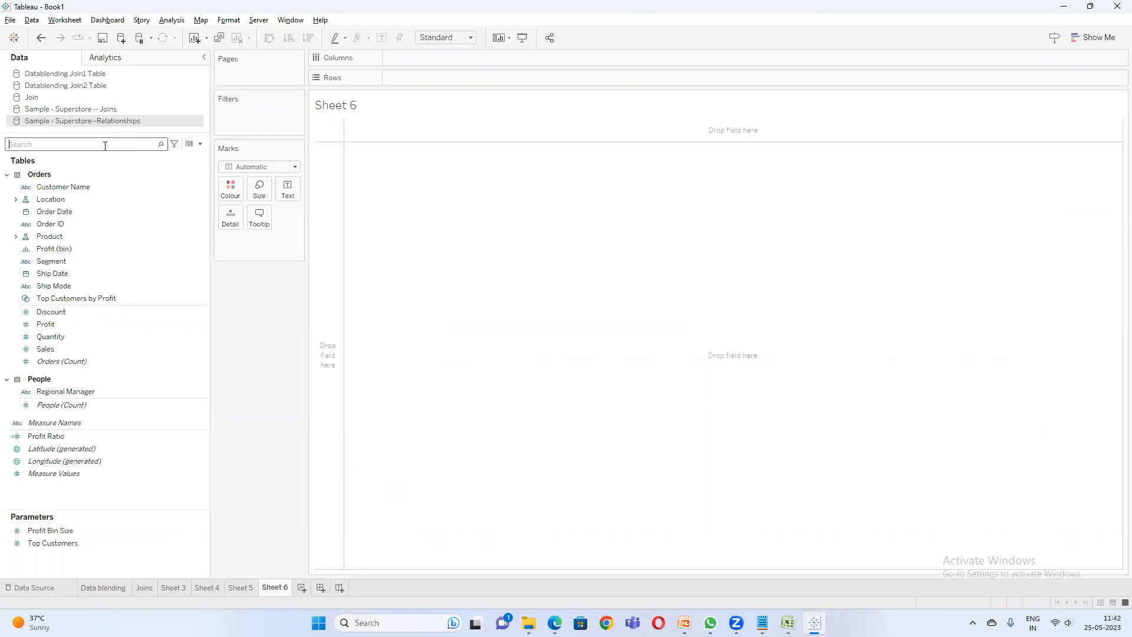
- Search the fields for 'reg' and add Region and Regional Manager to the rows of Sheet 6
left_click(105, 145)
type("reg")
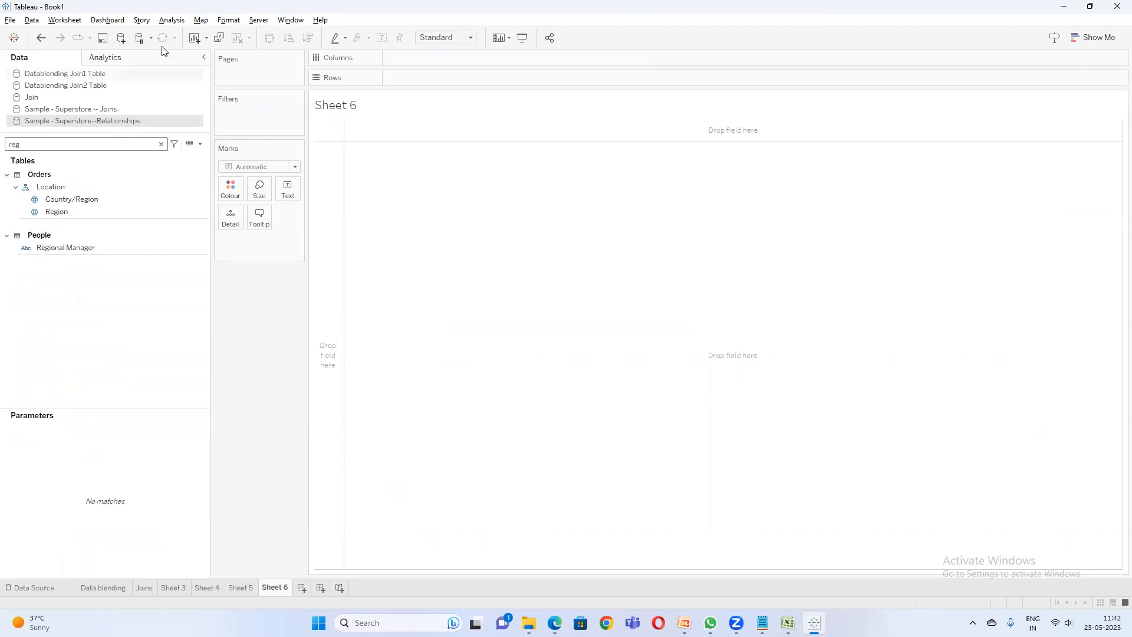
left_click_drag(92, 208, 436, 74)
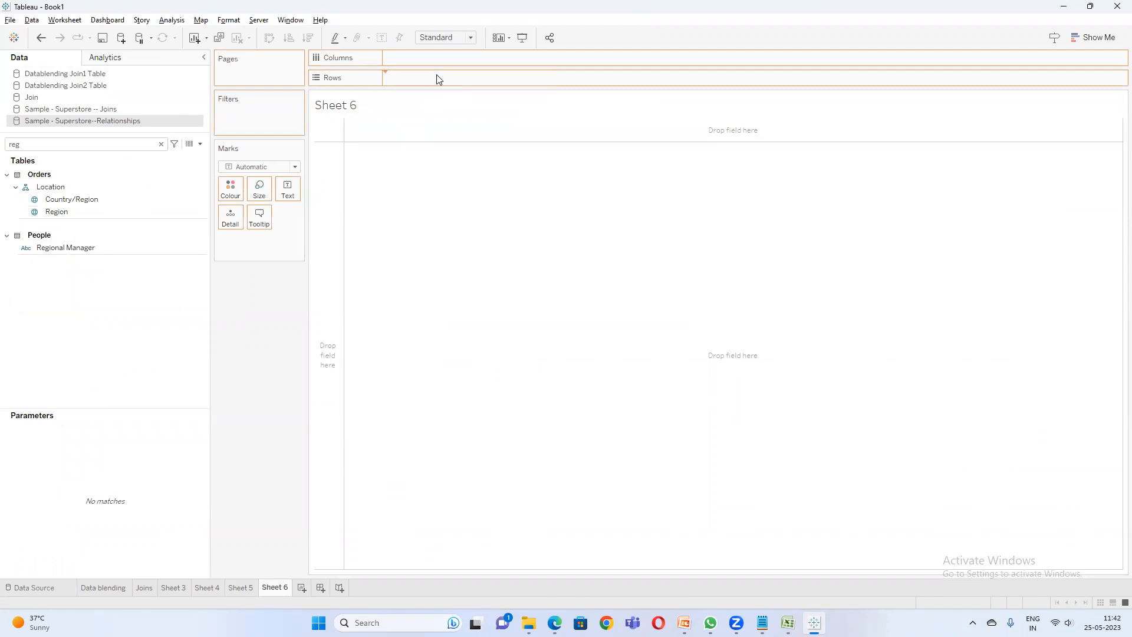
double_click(69, 245)
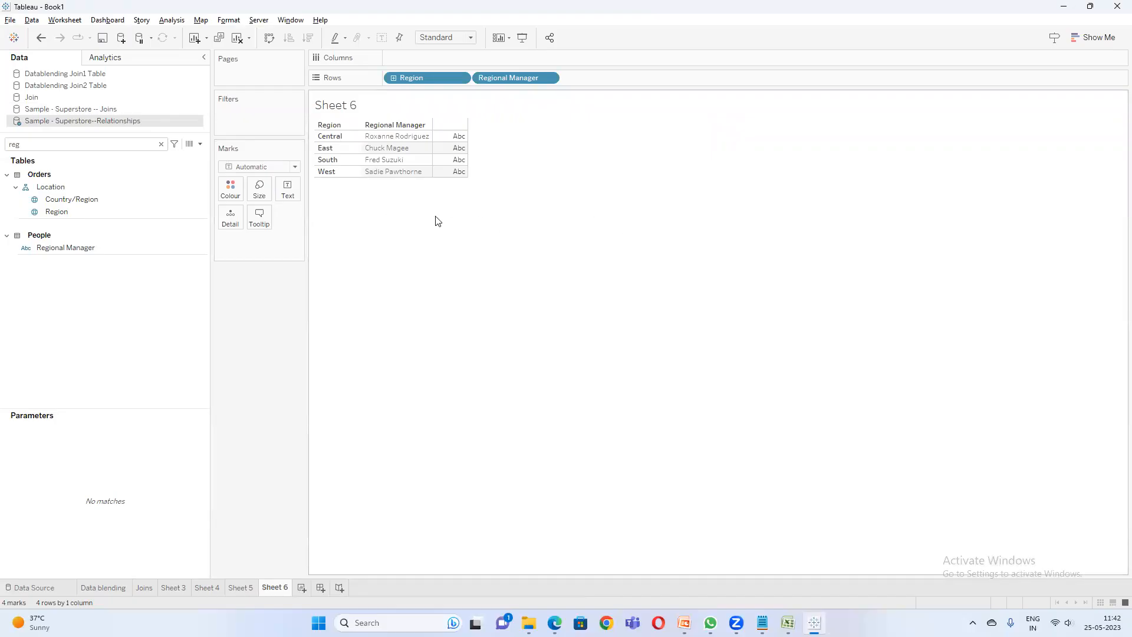
- Open the Sample - Superstore--Relationships data source for editing and examine the Orders table and its relationship to People
right_click(79, 120)
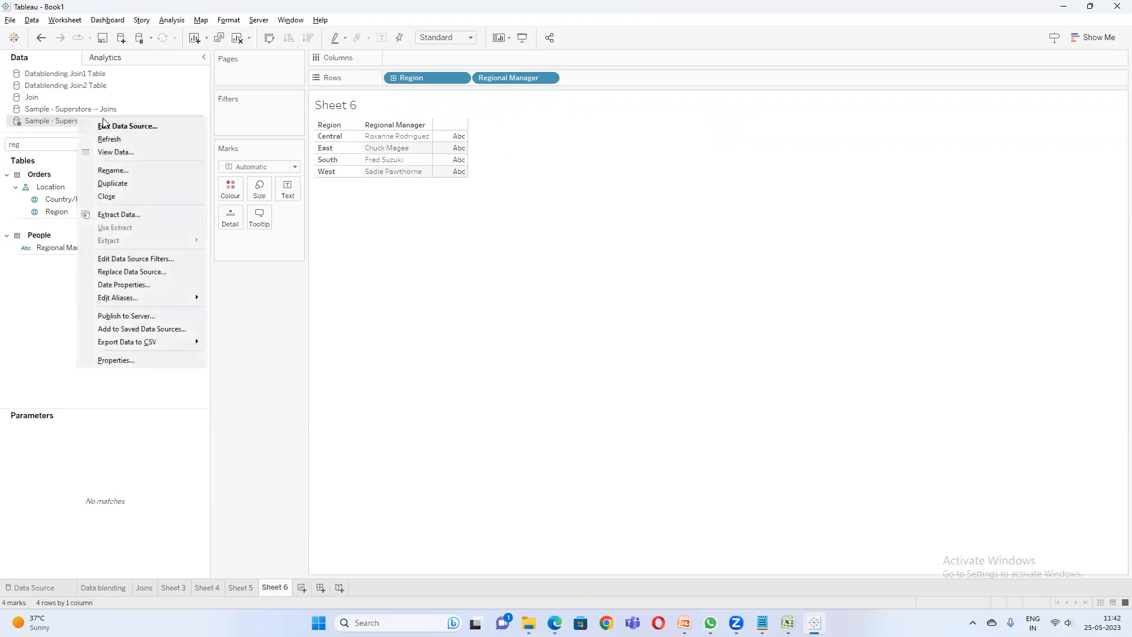
left_click(145, 126)
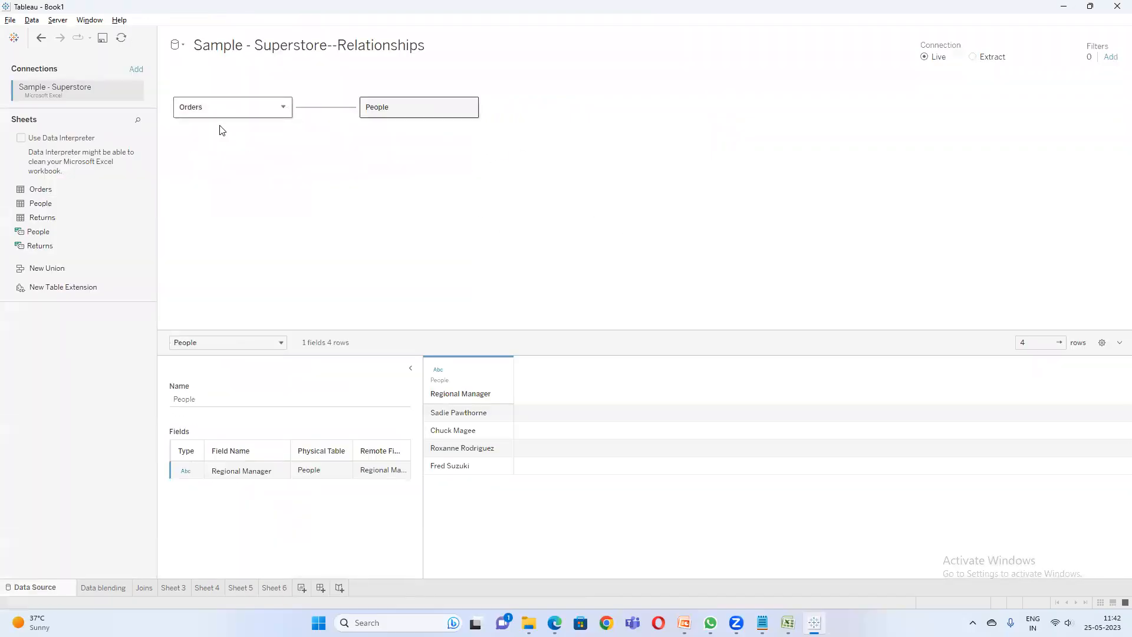
left_click(228, 107)
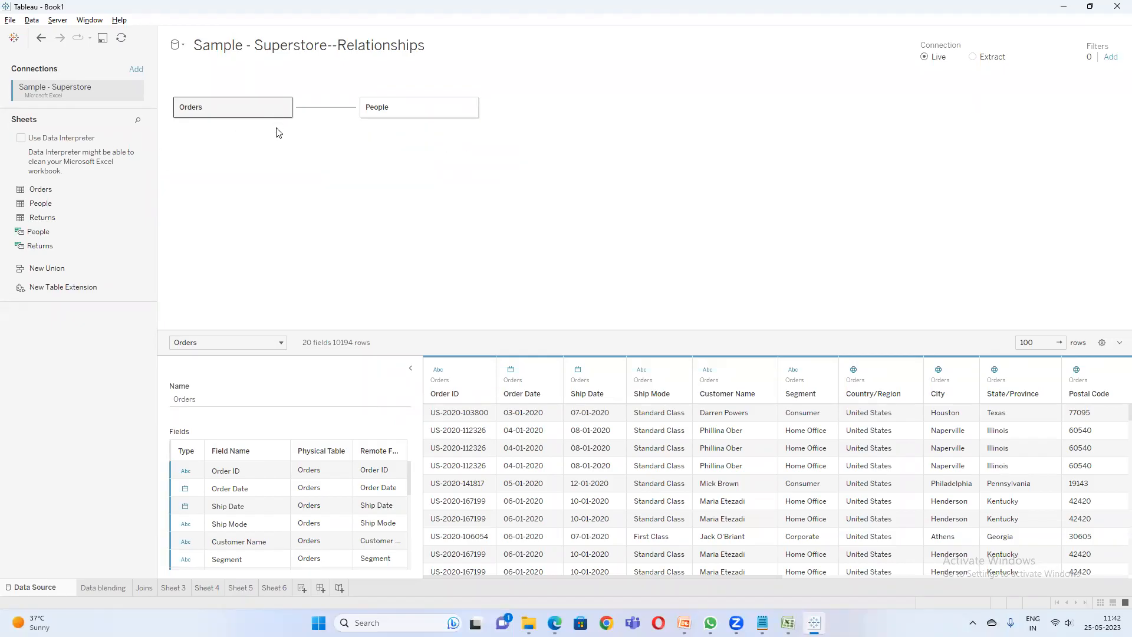
left_click(315, 111)
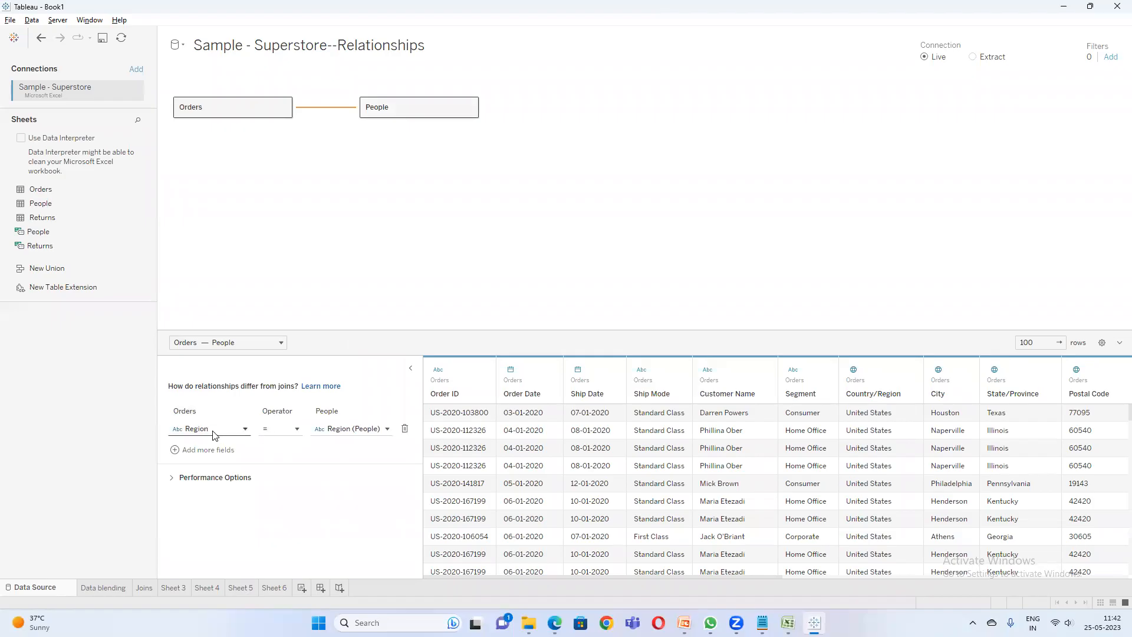
- Remove the People table from the canvas and add it again from the sheet list, related to Orders
left_click(472, 107)
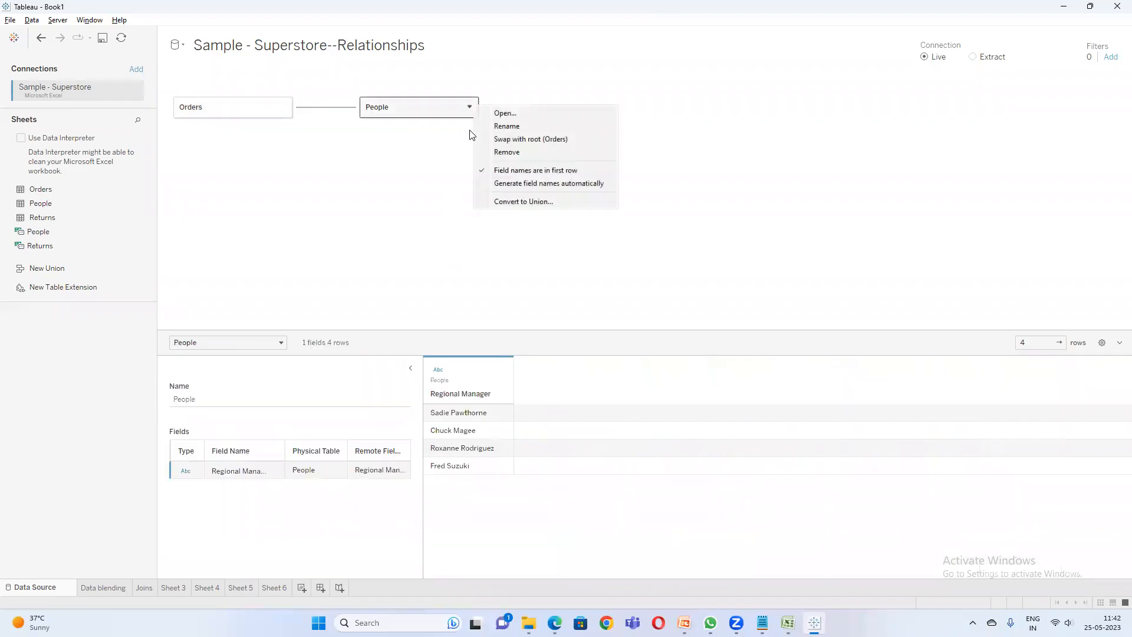
left_click(518, 154)
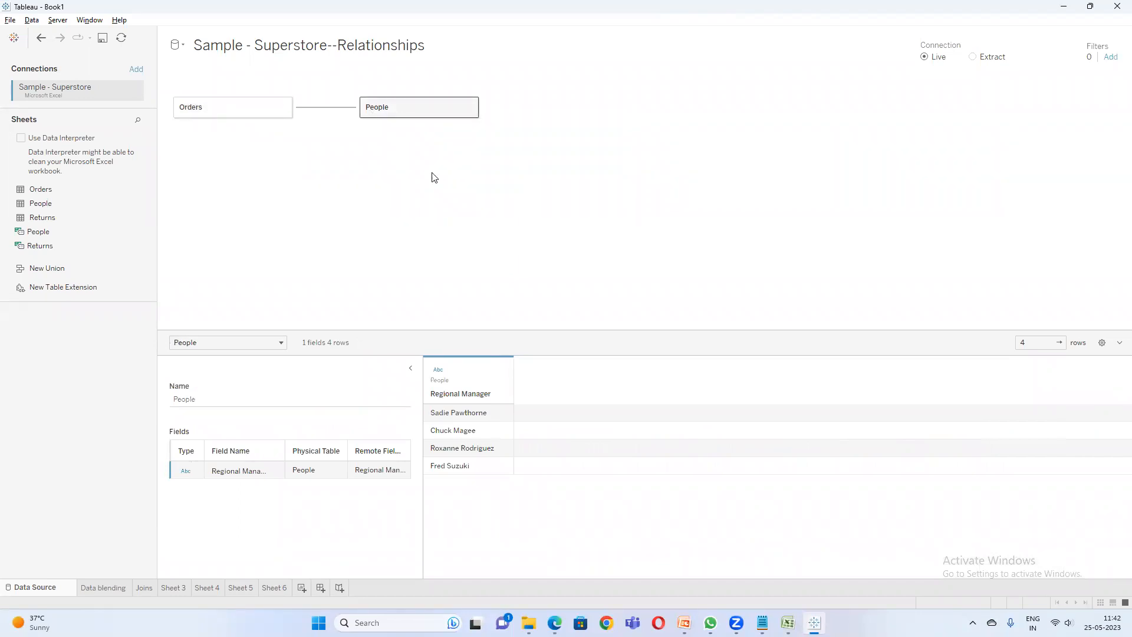
left_click_drag(39, 202, 346, 131)
double_click(44, 203)
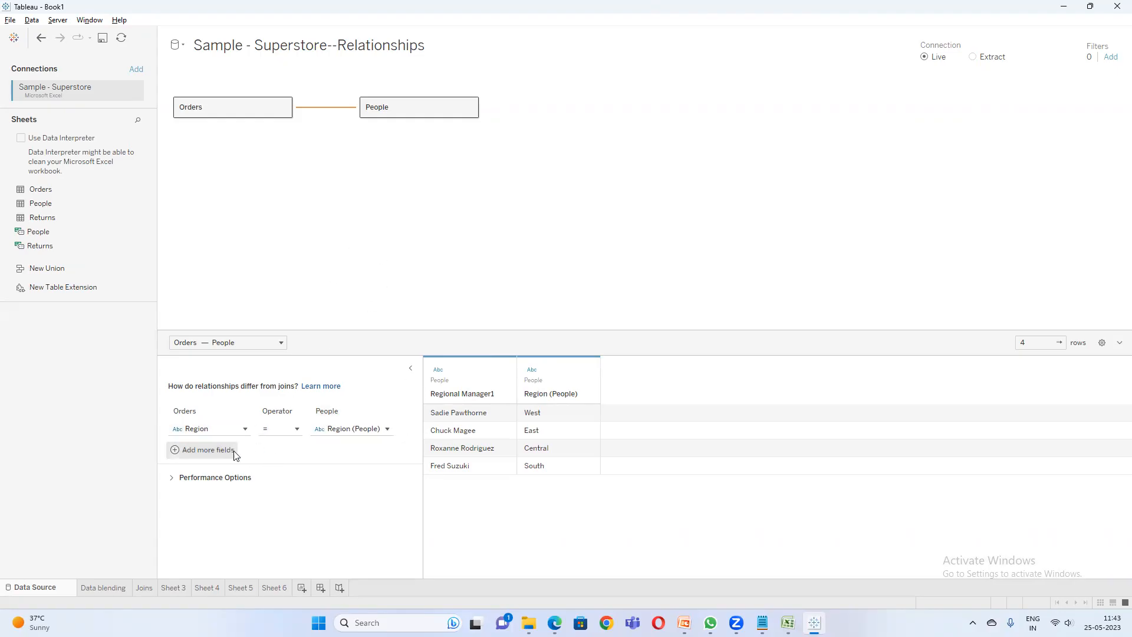
- Examine the field choices for both sides of the Orders and People relationship, and return to Sheet 6
left_click(247, 429)
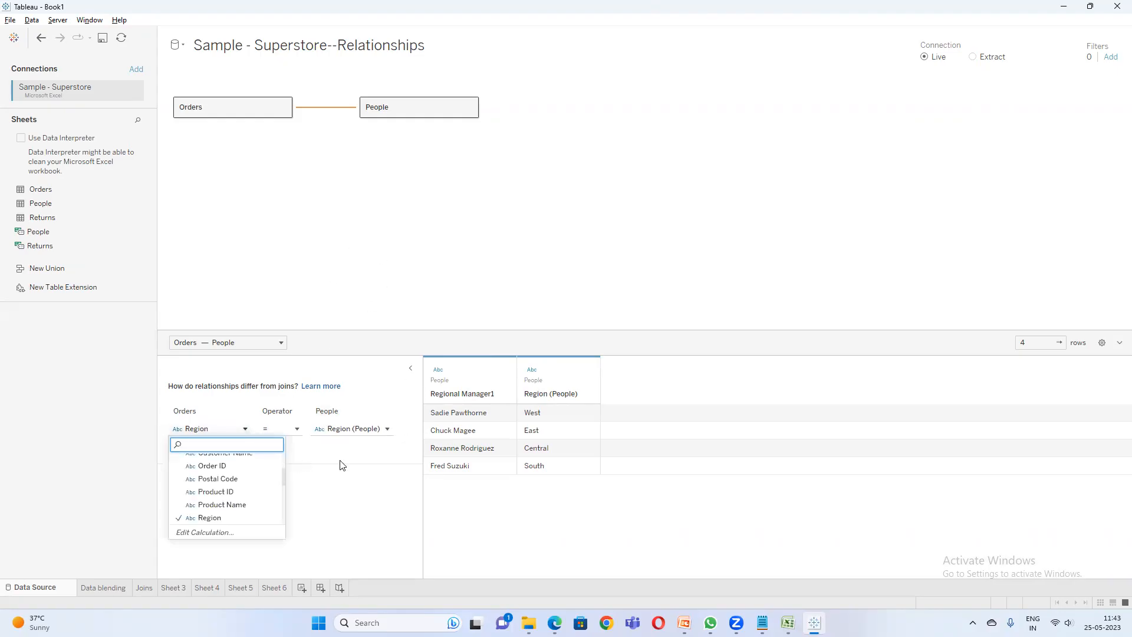
left_click(388, 429)
left_click(403, 257)
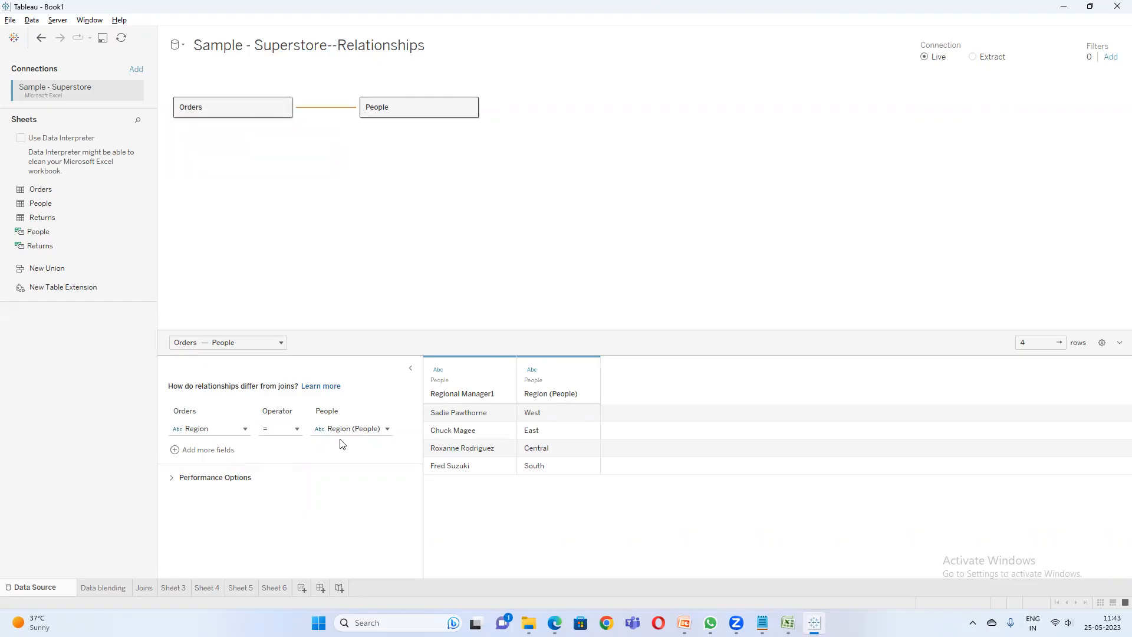
left_click(285, 587)
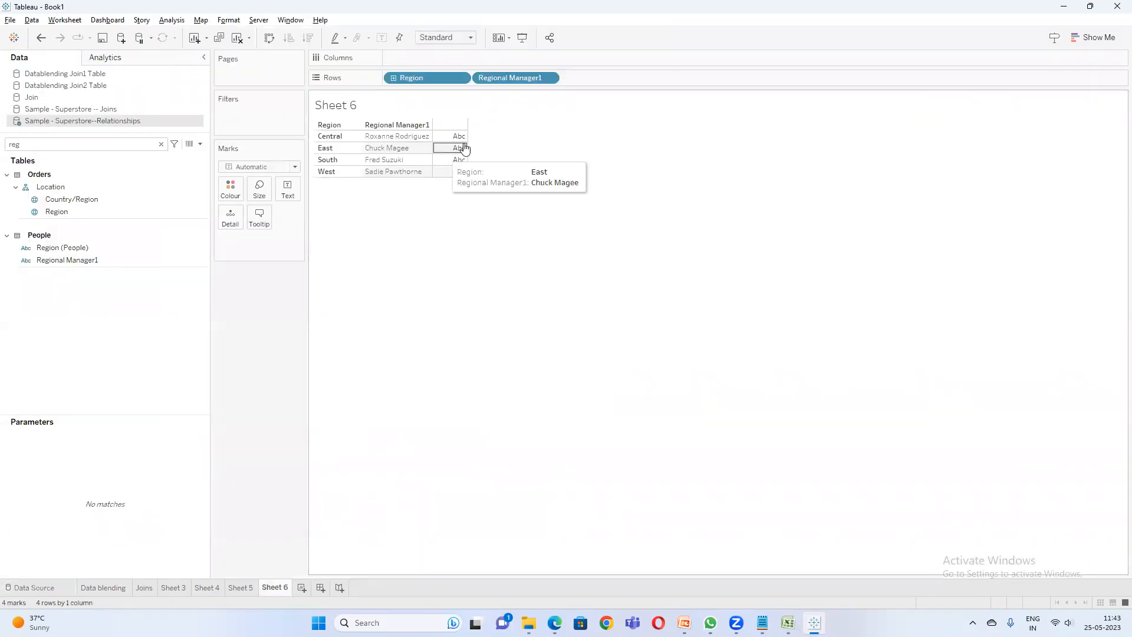
- Search the fields for 'pr', try Product Name as a third row field, and remove it again
left_click(95, 143)
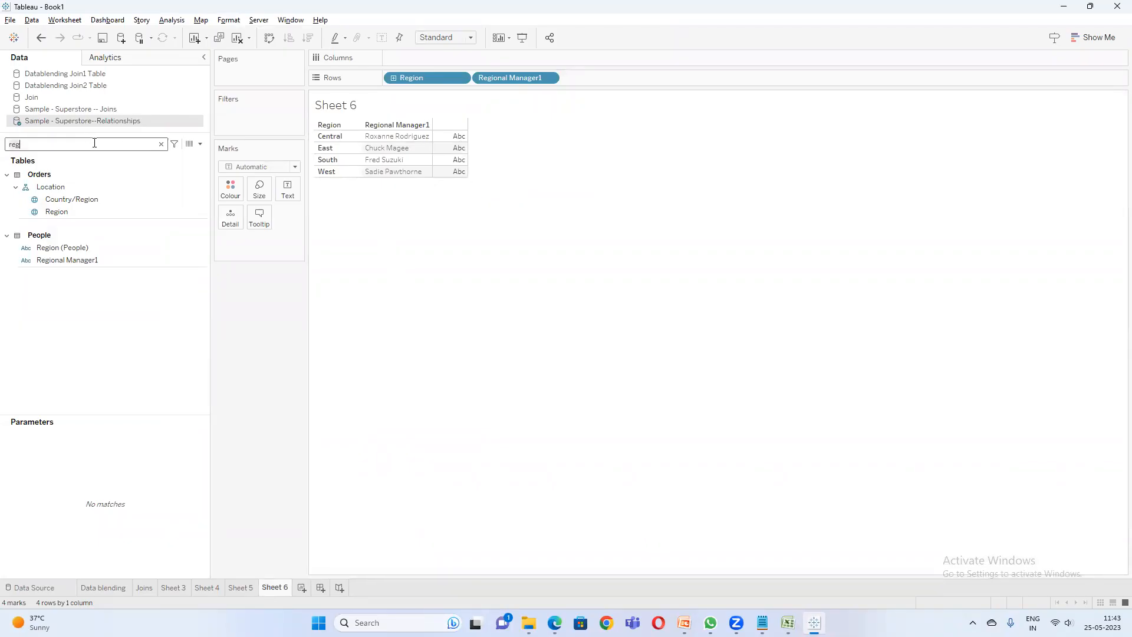
key("BackSpace")
key("BackSpace")
key("BackSpace")
type("cs")
key("BackSpace")
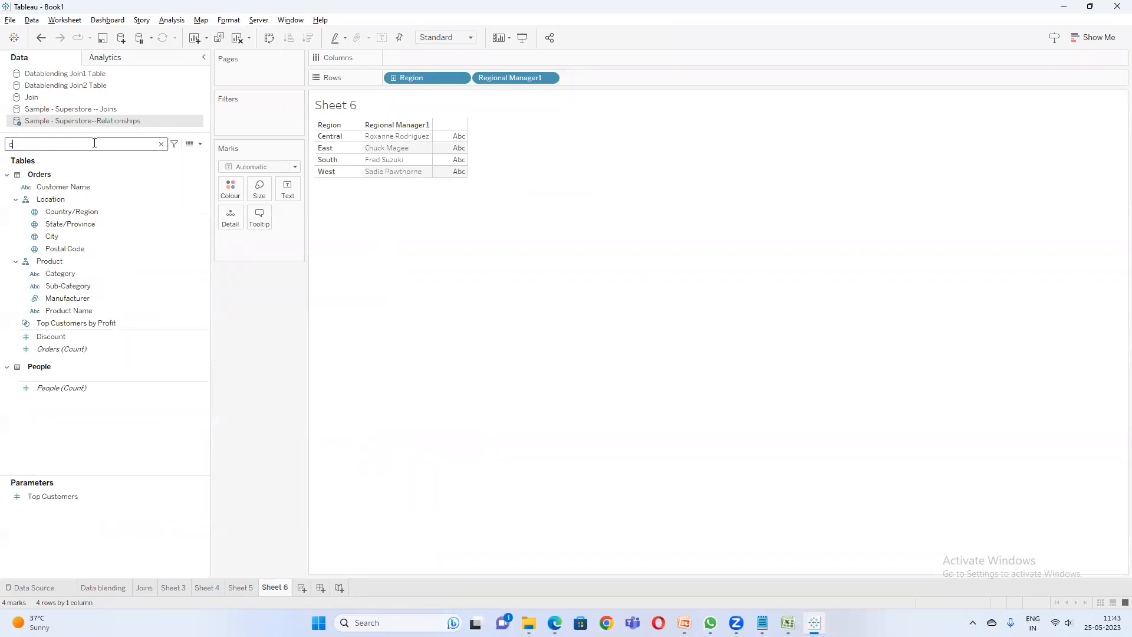
key("BackSpace")
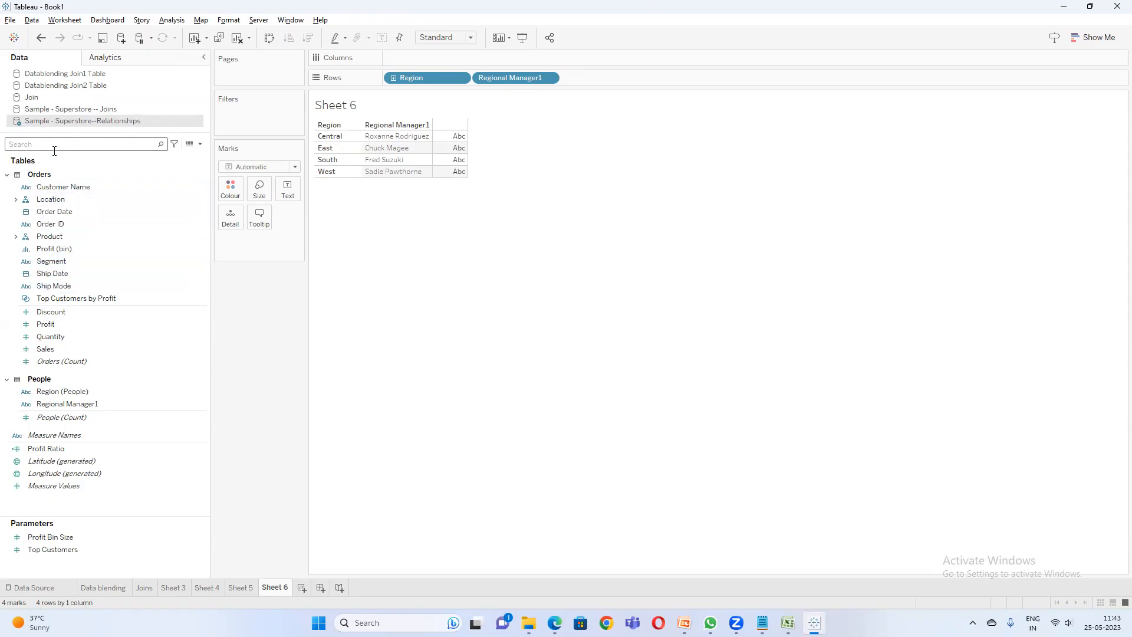
type("pr")
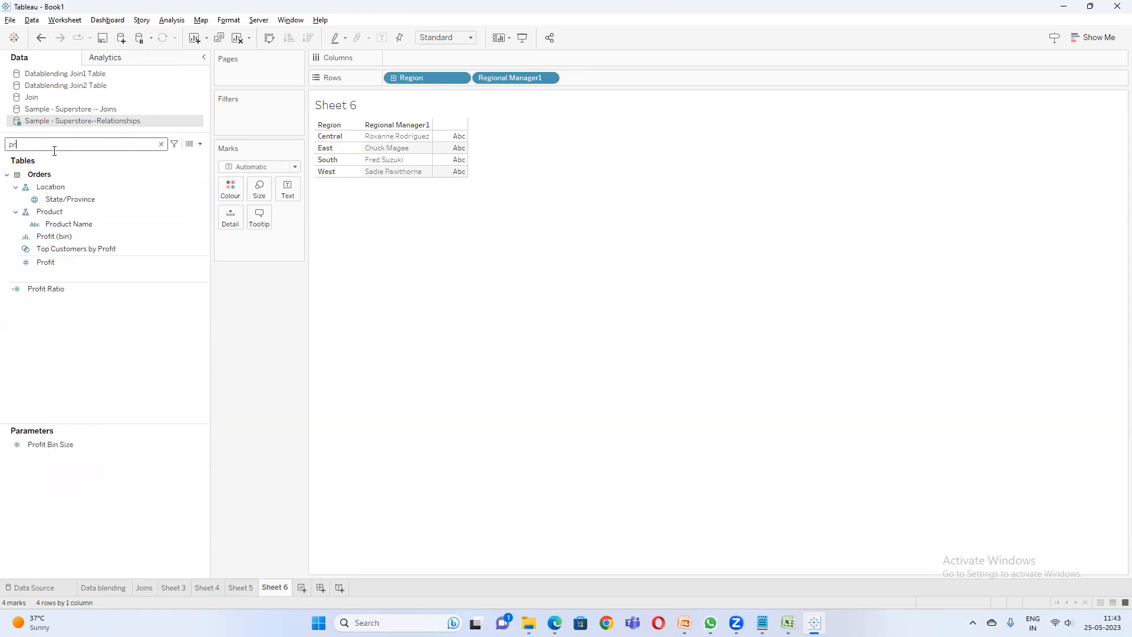
left_click_drag(69, 224, 621, 75)
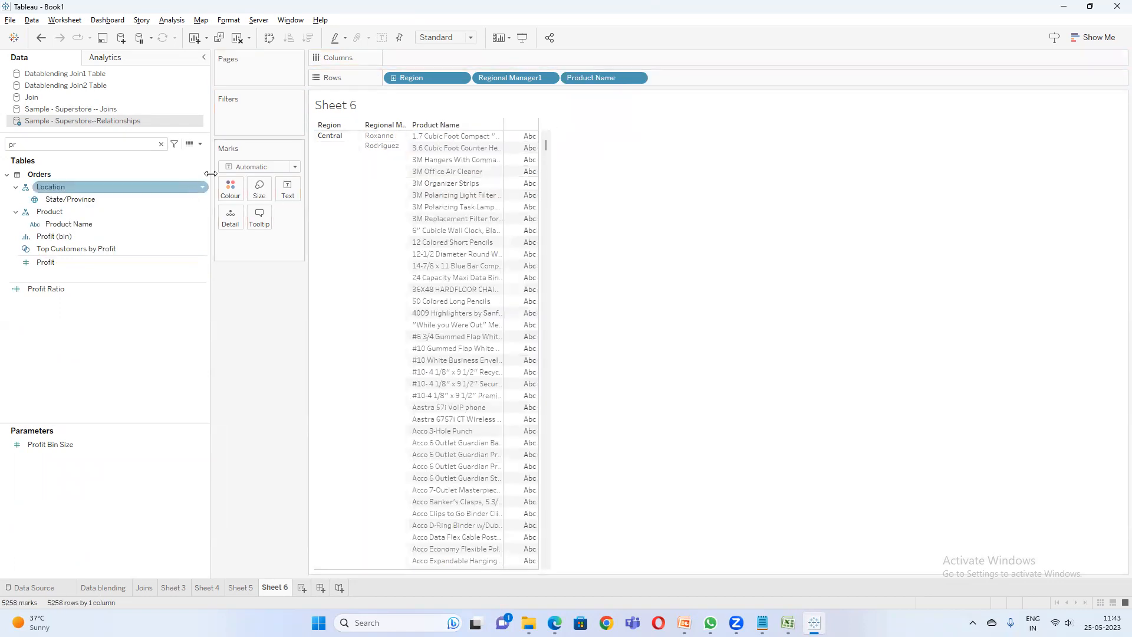
left_click_drag(660, 130, 661, 130)
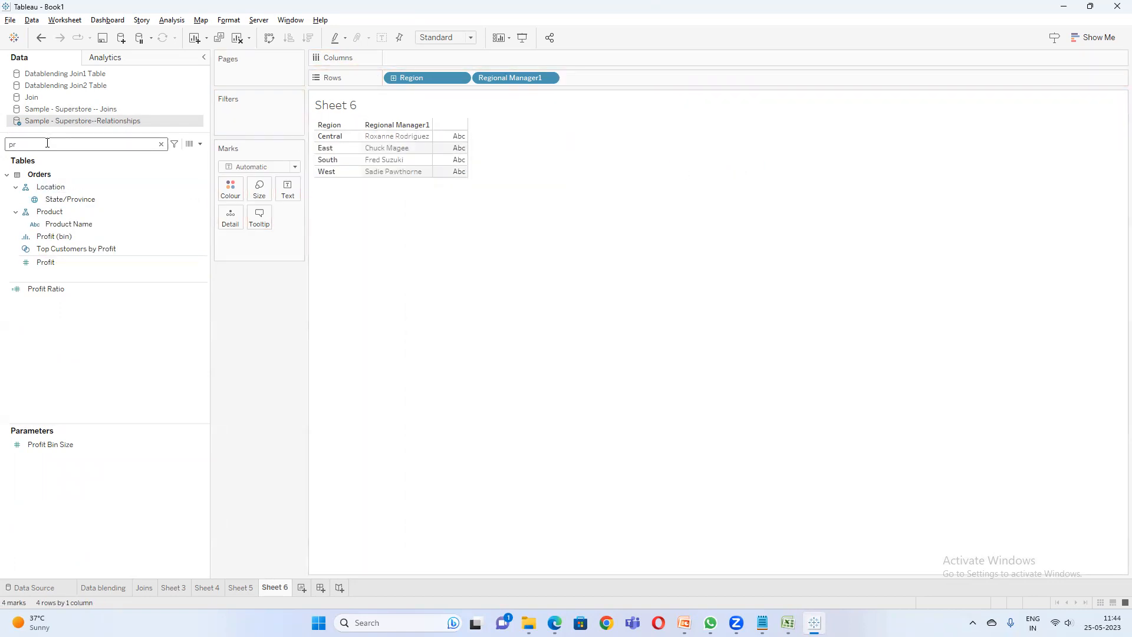
- Search the fields for 'sta', add State/Province to the rows, and widen the regional manager column of the table
key("BackSpace")
key("BackSpace")
type("sta")
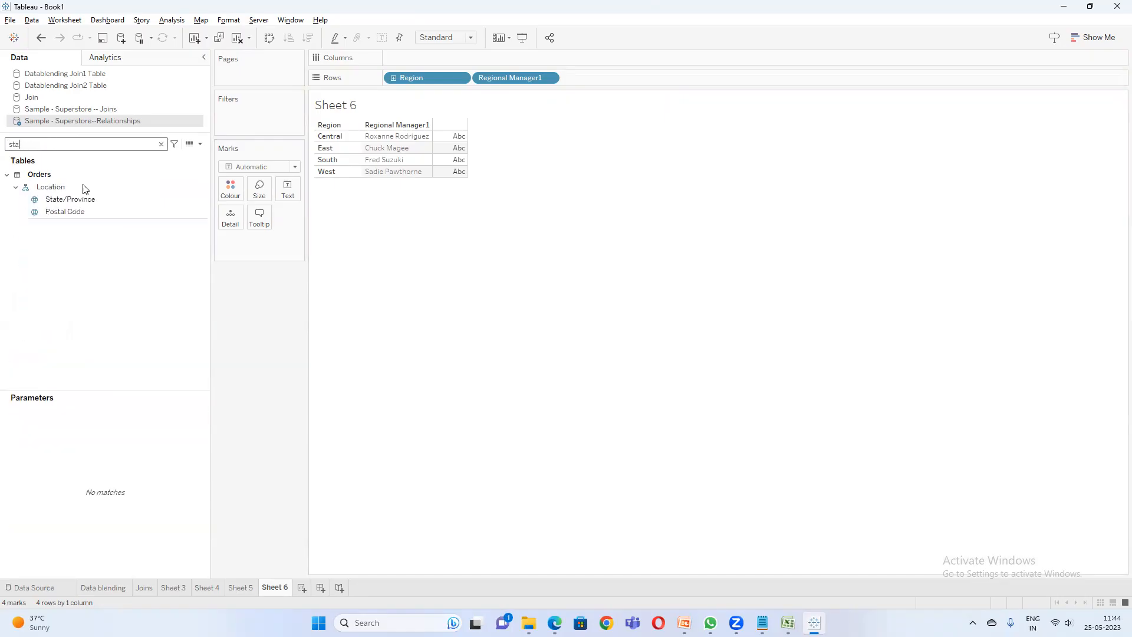
left_click_drag(77, 199, 617, 79)
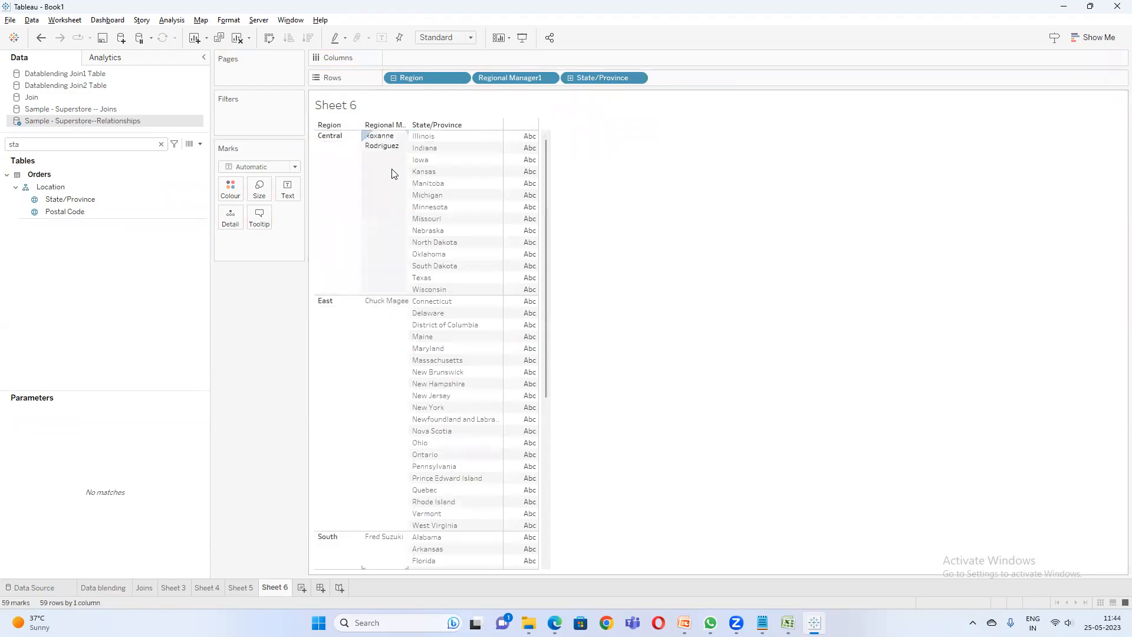
left_click(415, 185)
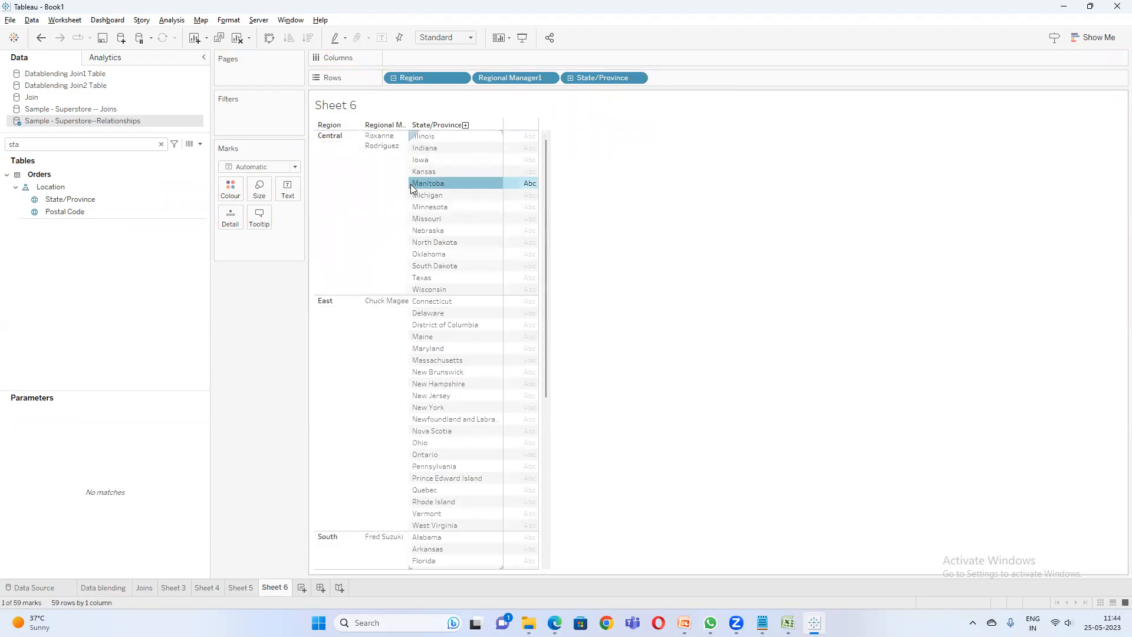
left_click_drag(408, 187, 505, 187)
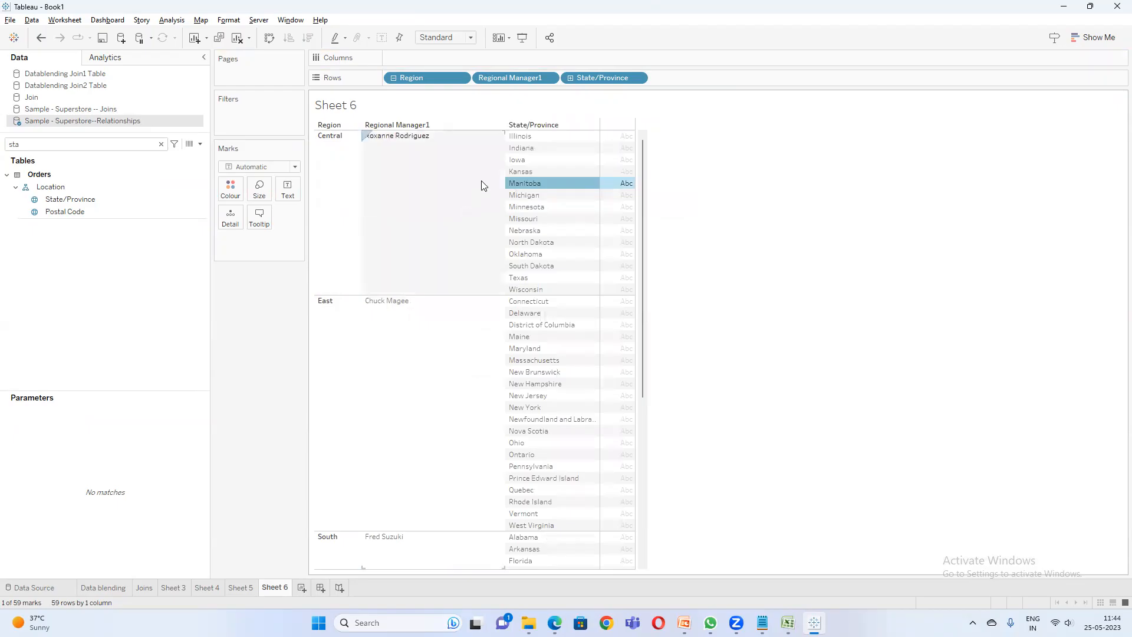
left_click(715, 204)
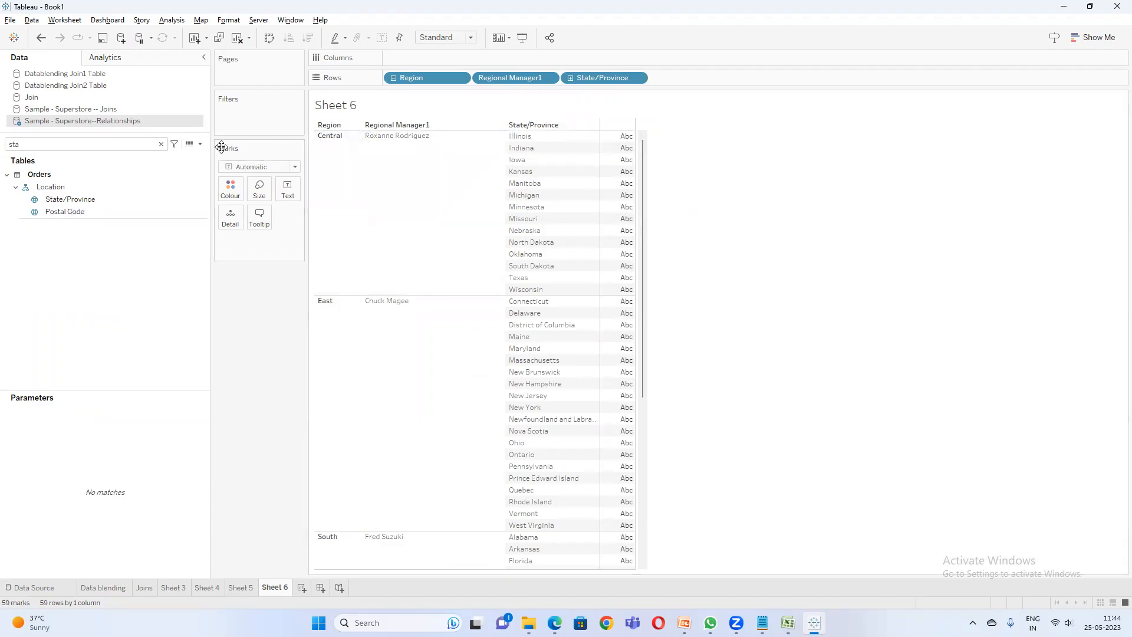
right_click(124, 120)
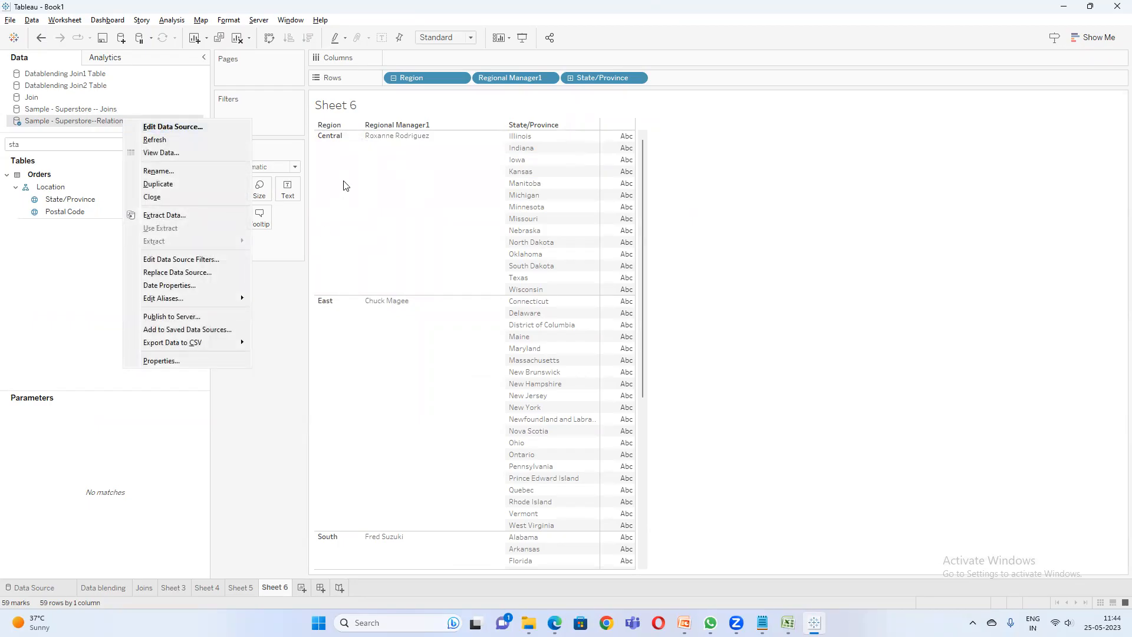
left_click(277, 451)
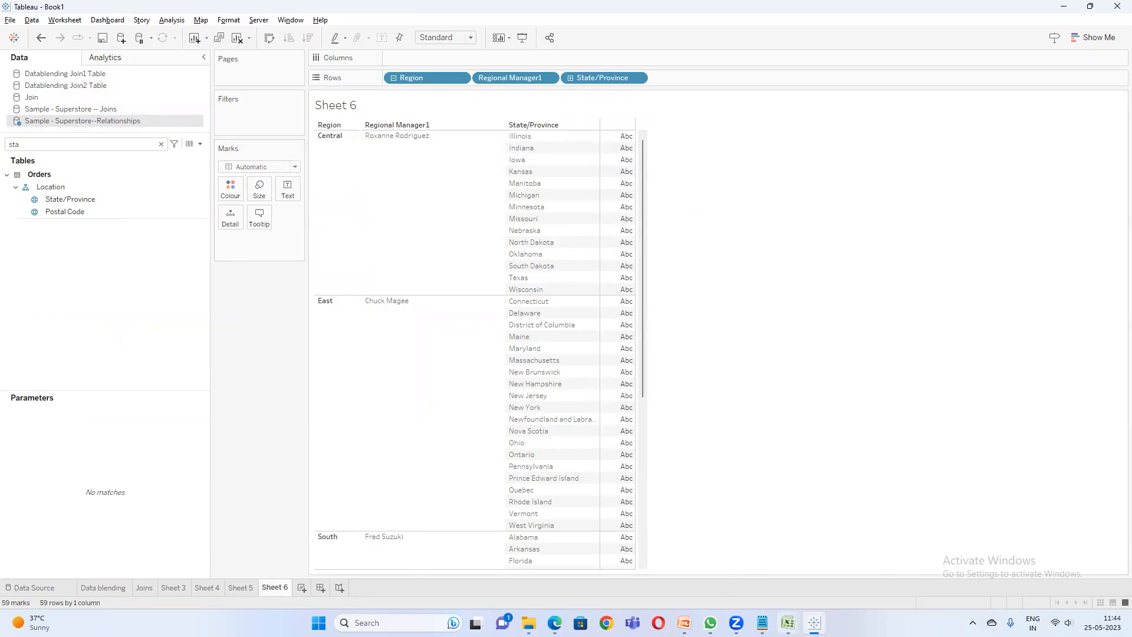
- Switch to the Datablending workbook in Excel and highlight cells A2:A4, the left join's sibling counts in F12:F14, and the names in E12:E14
mouse_move(787, 622)
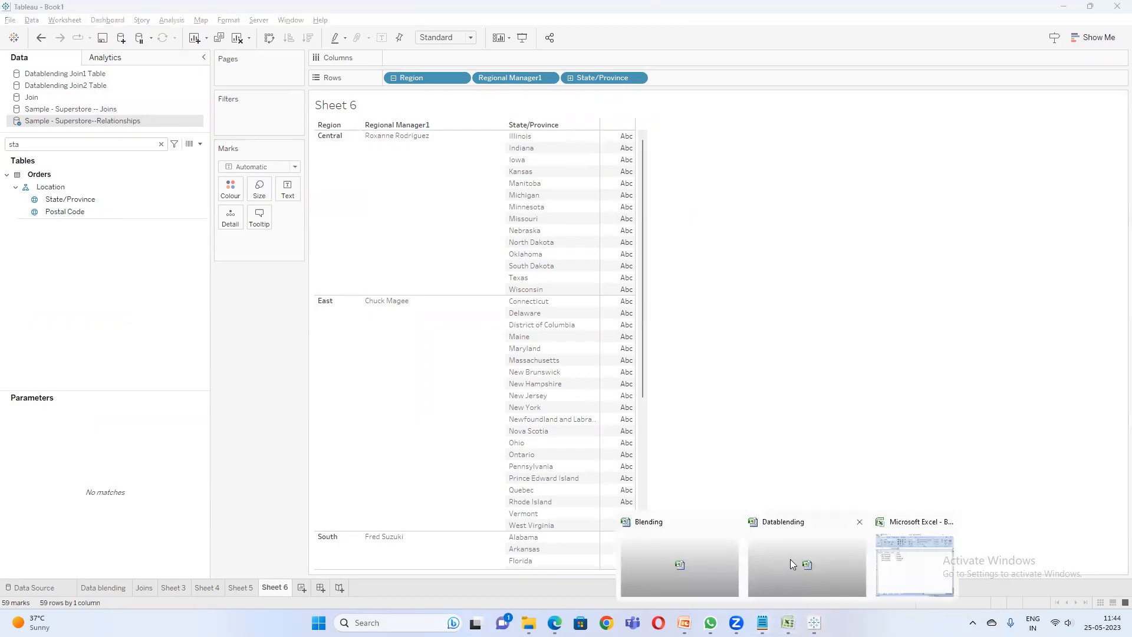
left_click(841, 557)
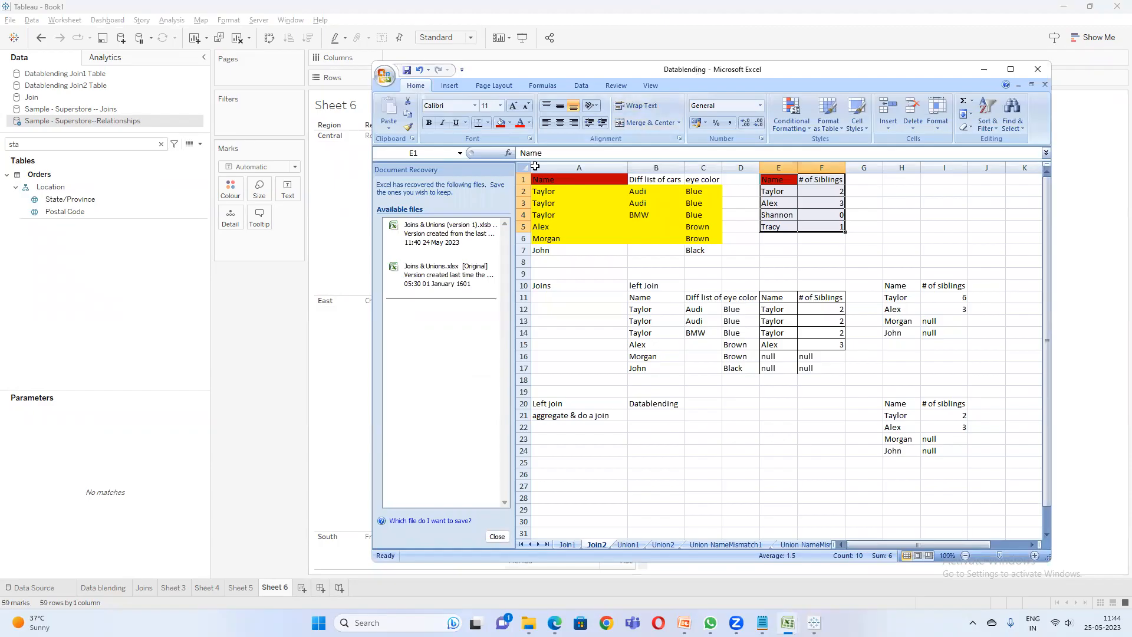
left_click_drag(534, 166, 573, 185)
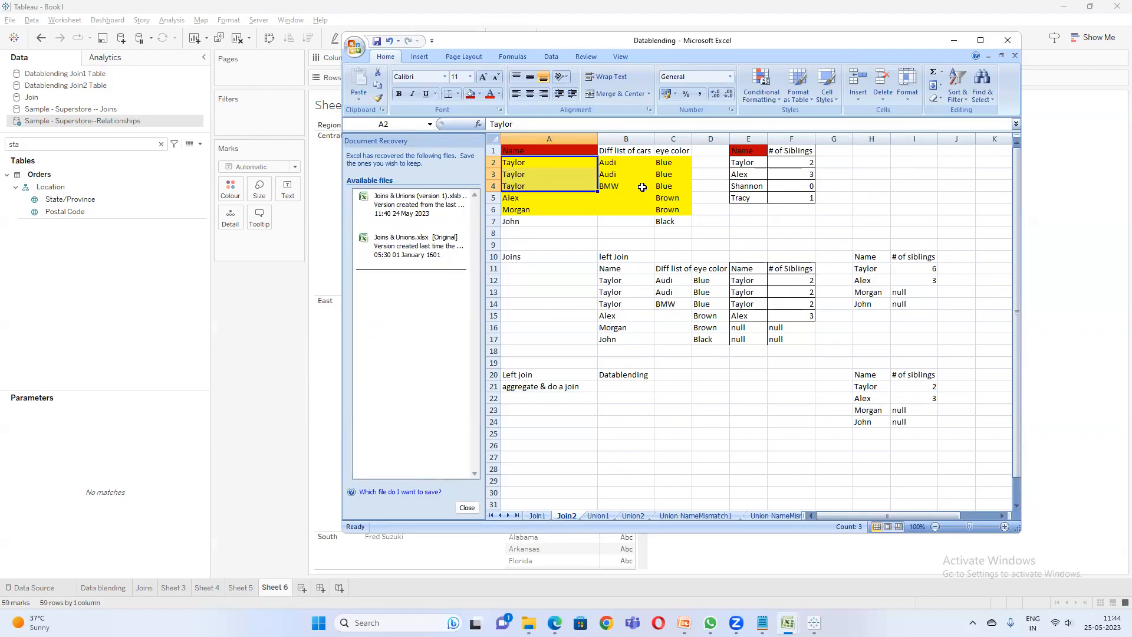
left_click_drag(806, 281, 803, 303)
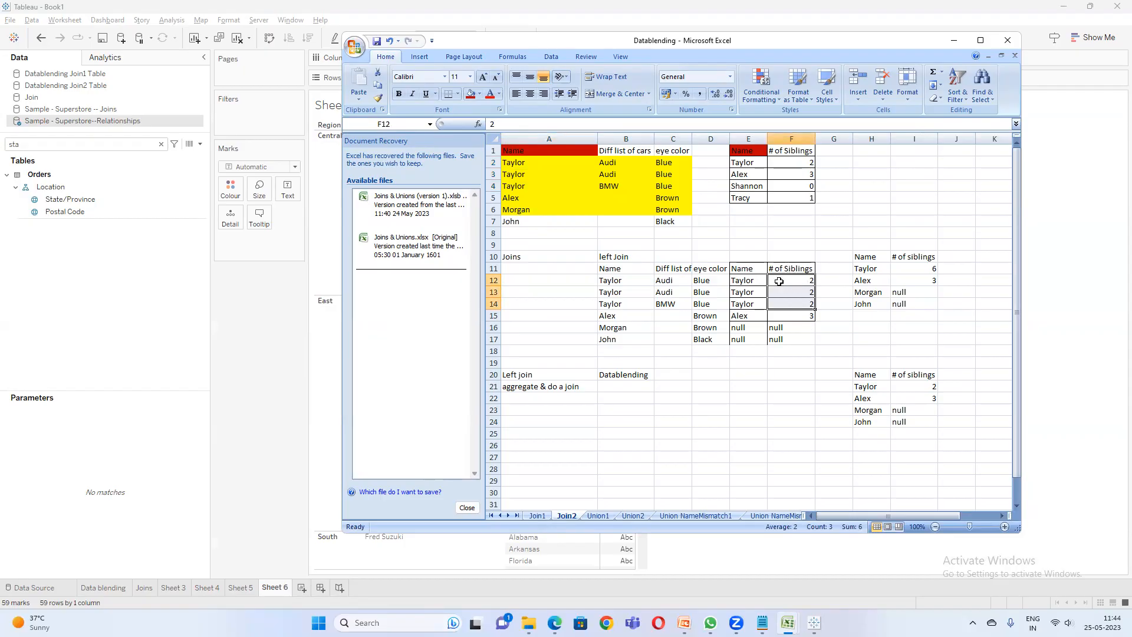
left_click_drag(752, 283, 755, 308)
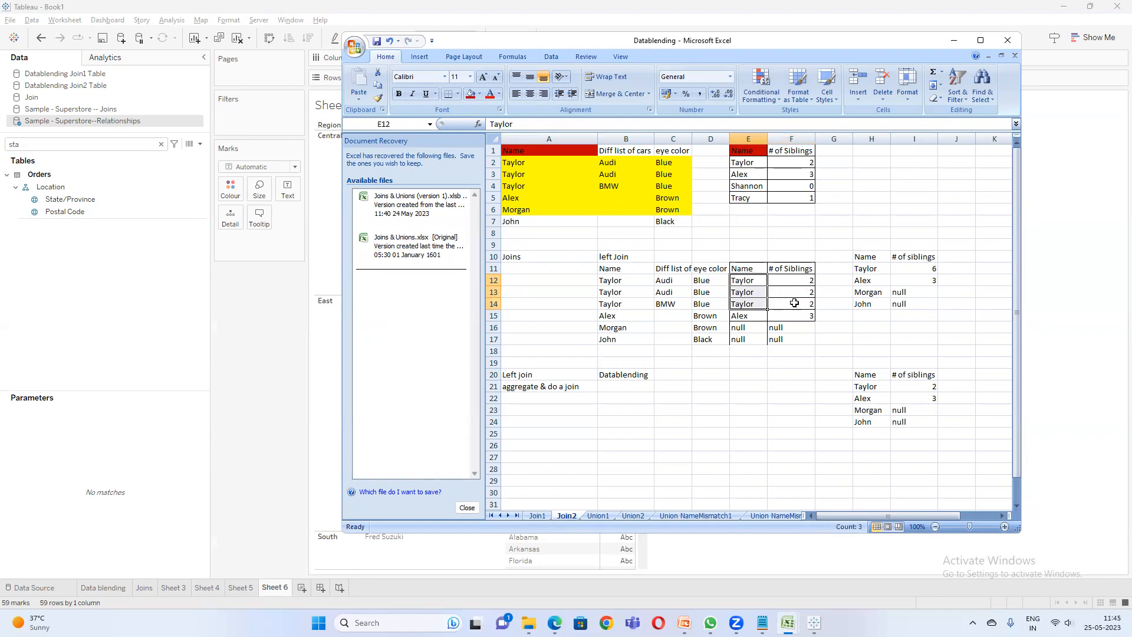
- Check Sheet 6 in Tableau and the Joins notes in Notepad, and return to the Datablending workbook in Excel
left_click(251, 289)
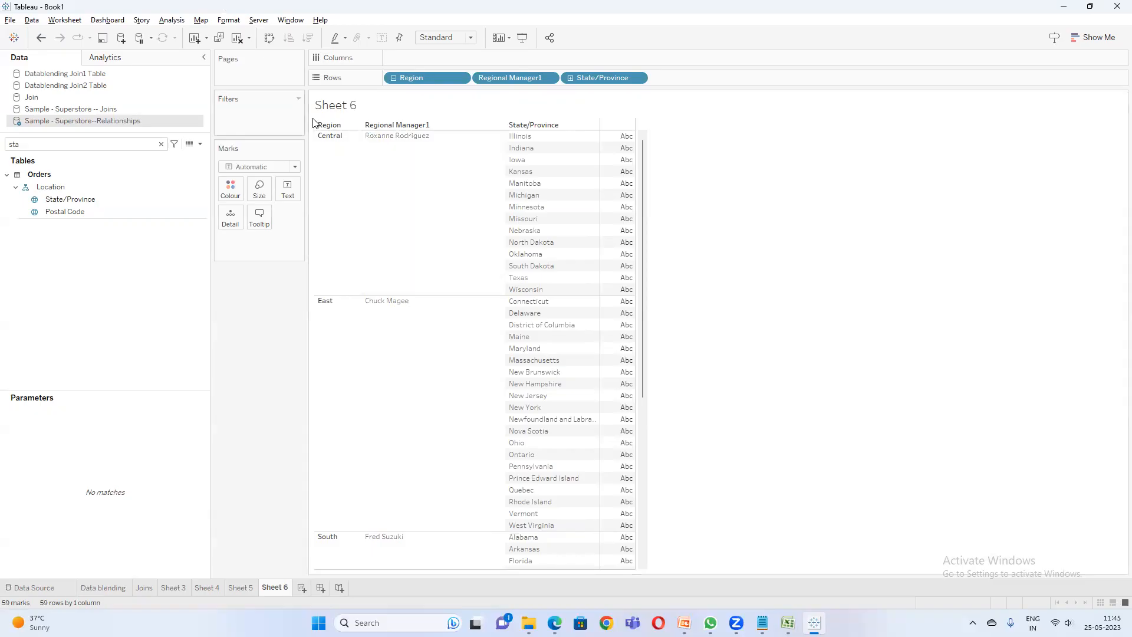
left_click(762, 622)
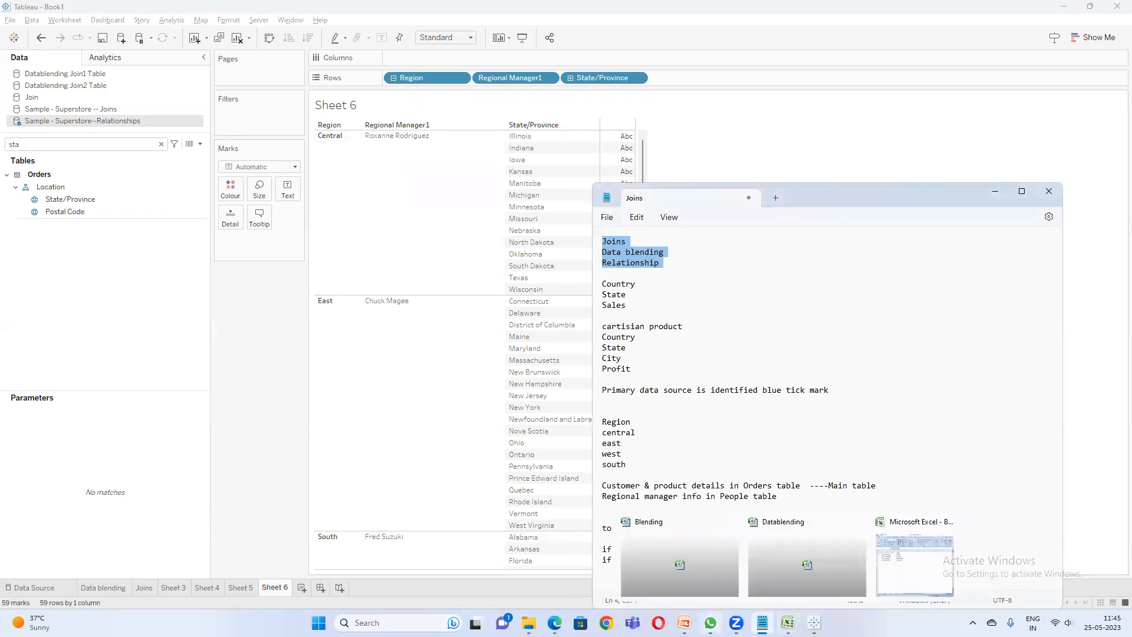
mouse_move(684, 623)
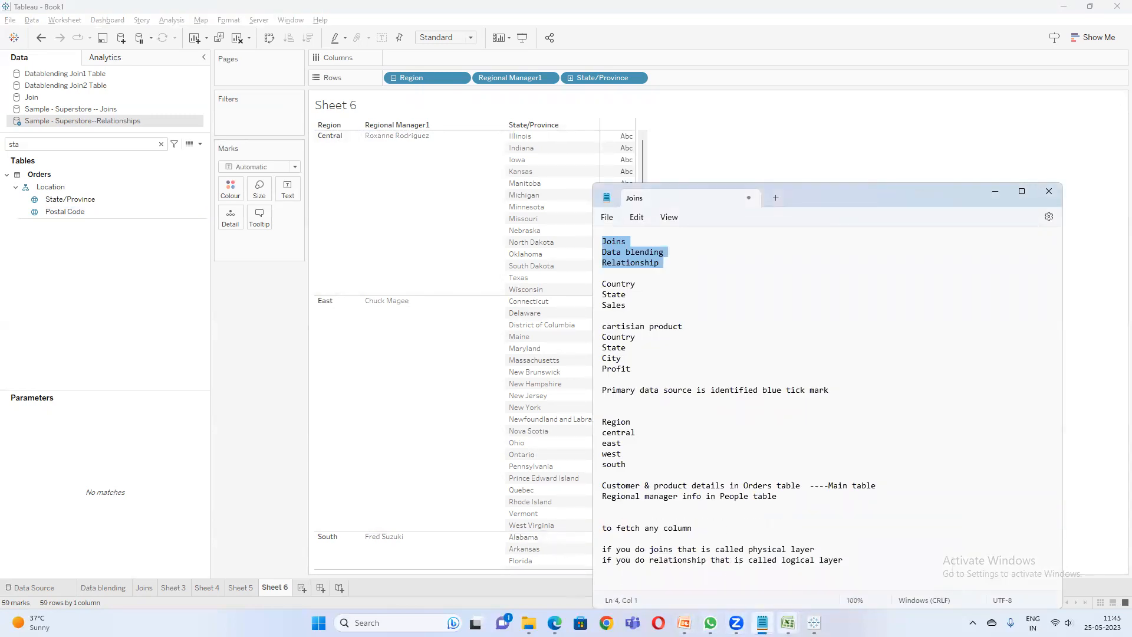
mouse_move(787, 622)
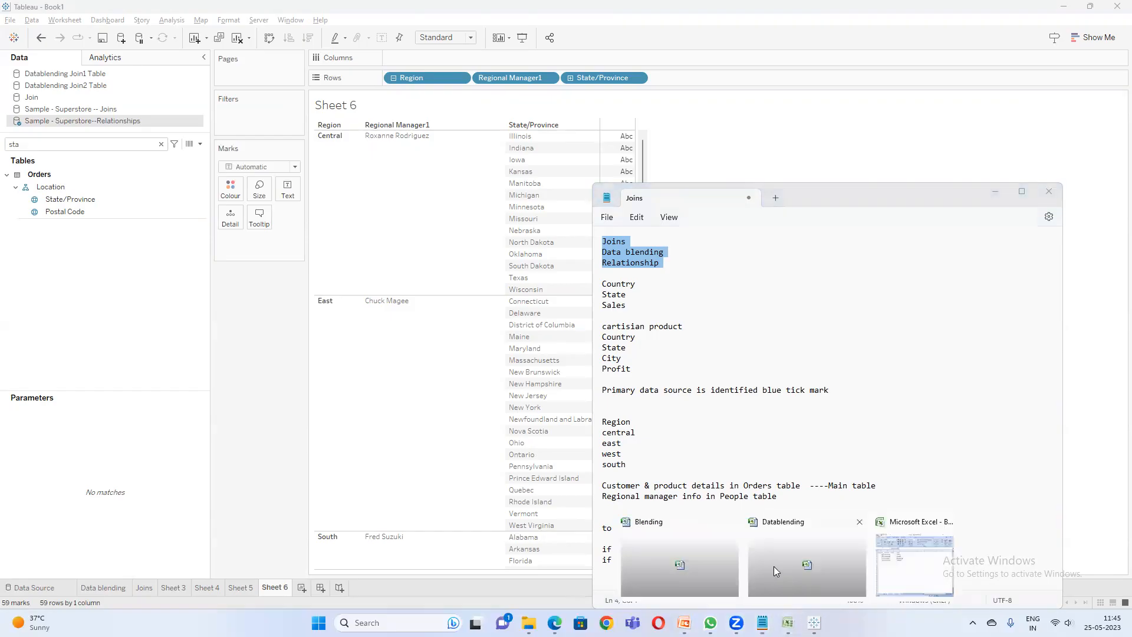
left_click(812, 560)
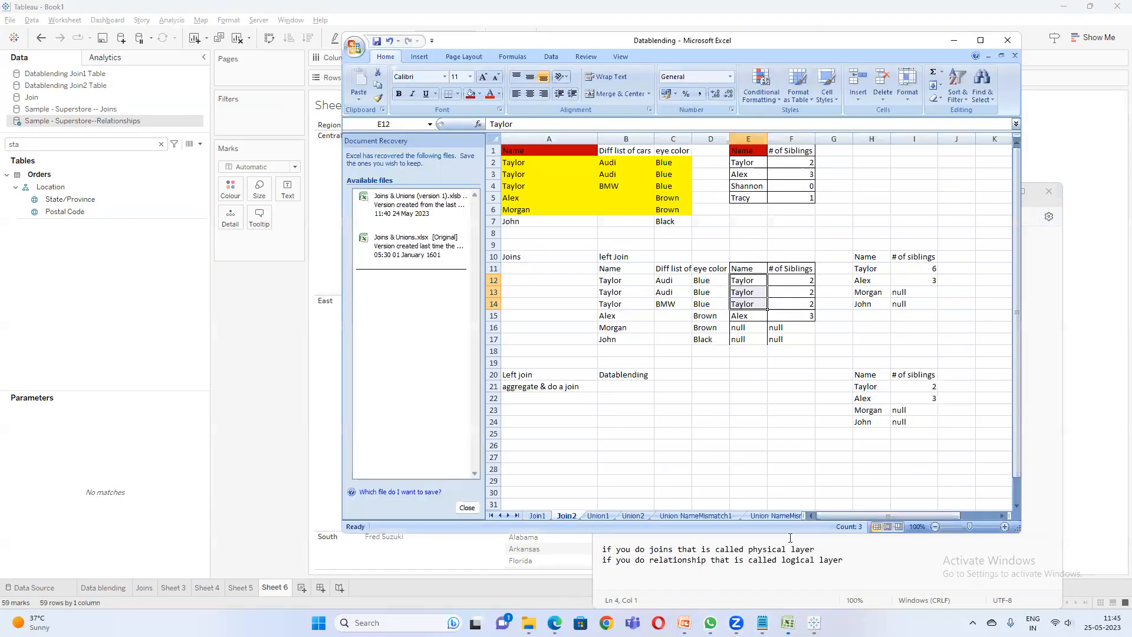
- Highlight the left join cells E13:F13, the aggregated sibling counts starting at I11, and the name in E12
left_click(787, 284)
left_click_drag(752, 283, 787, 292)
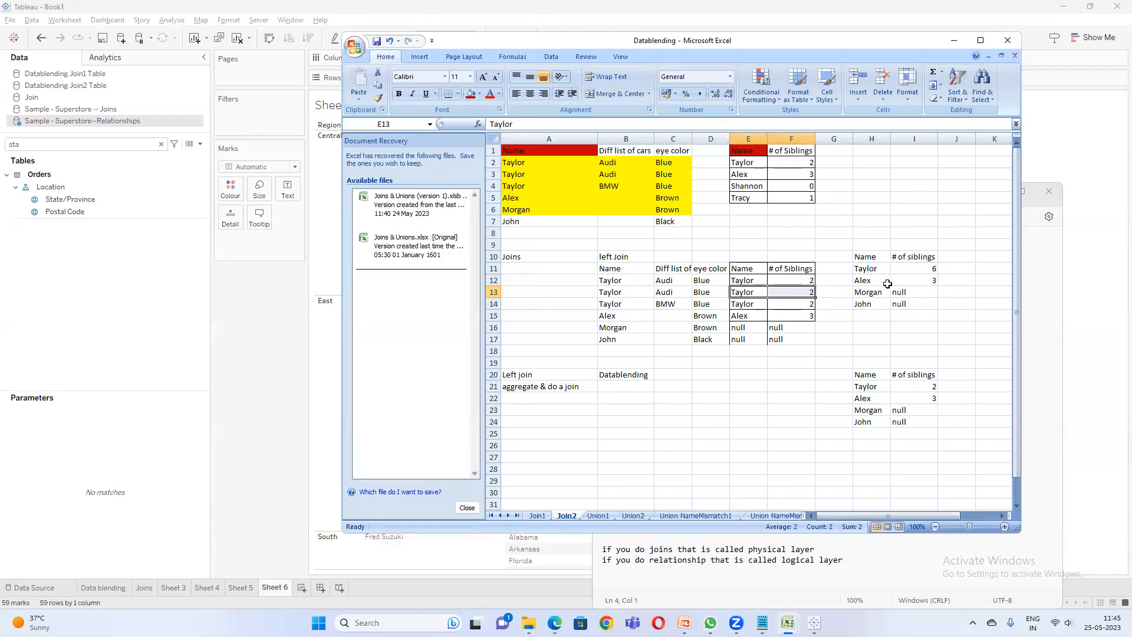
left_click(906, 267)
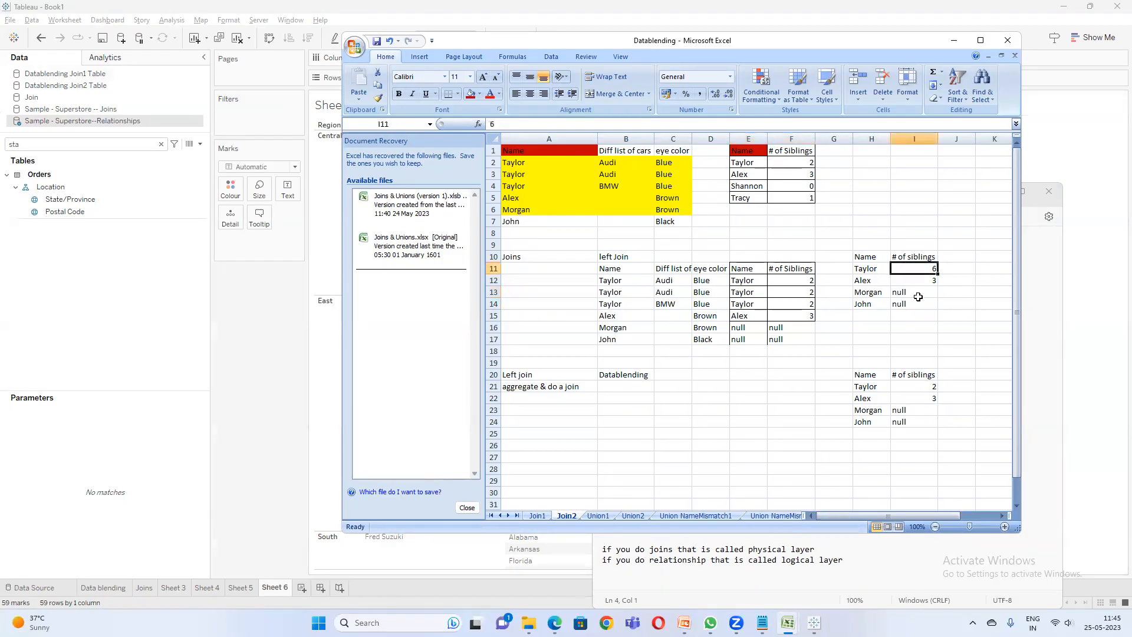
left_click(917, 302, "shift")
left_click(750, 281)
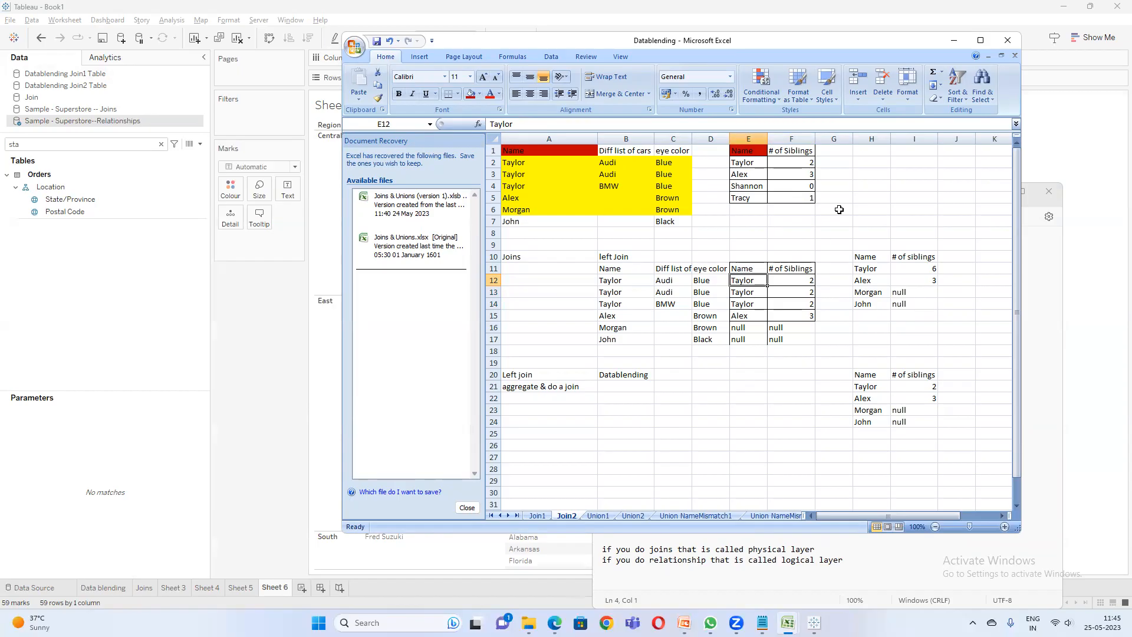
- Add an fname heading in G1 beside the siblings table and enter a sample name for its first row in G2
left_click(832, 151)
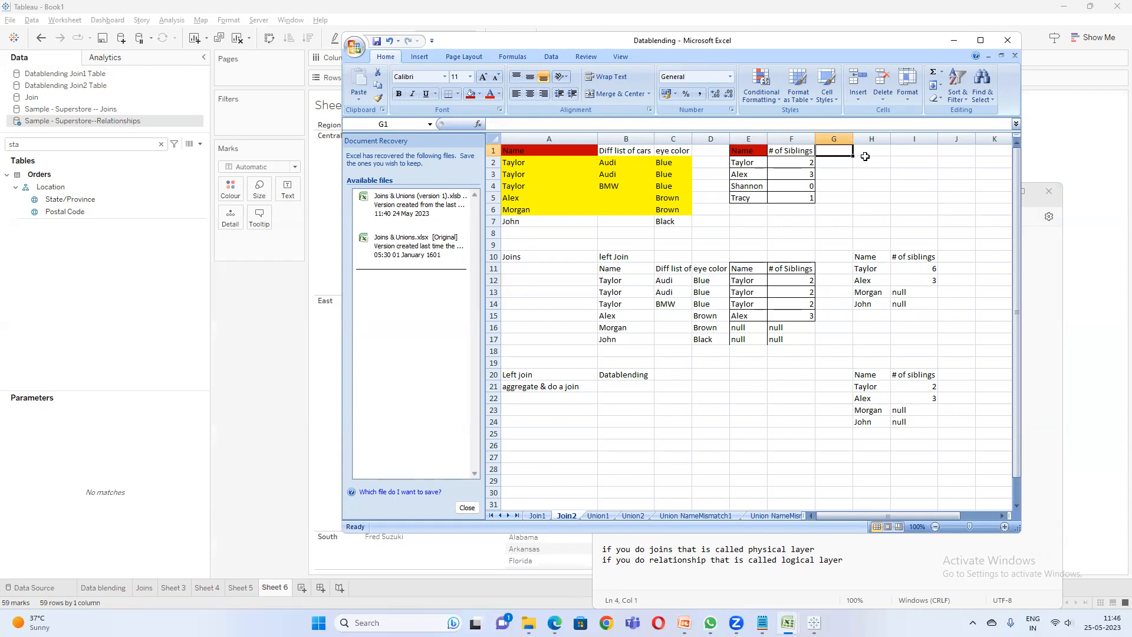
type("A")
type("name")
key("Return")
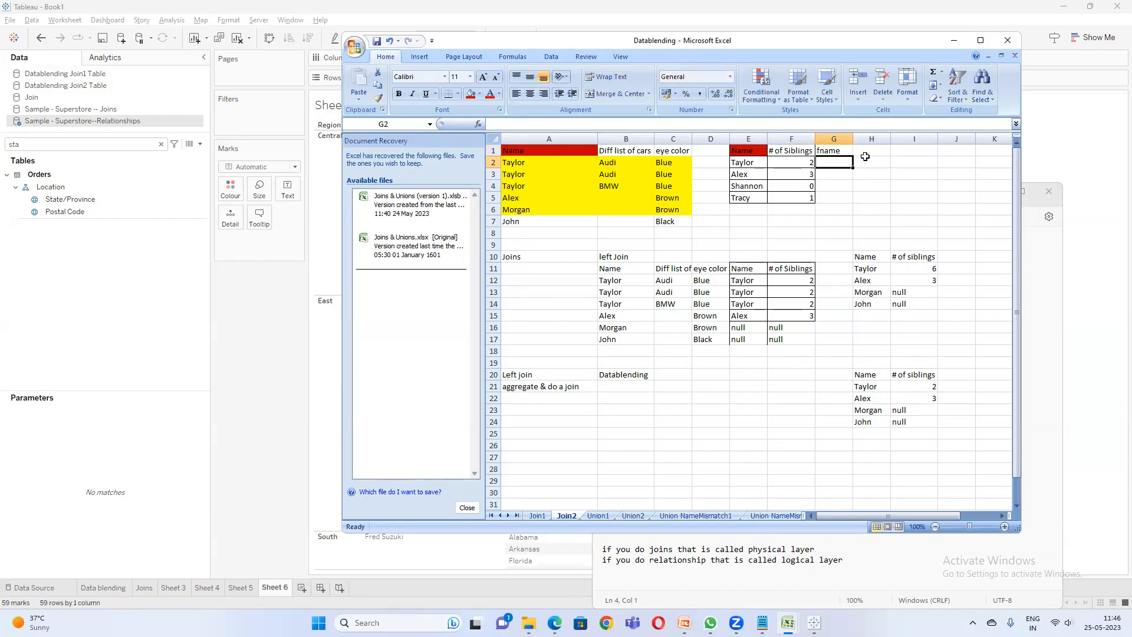
type("Maze")
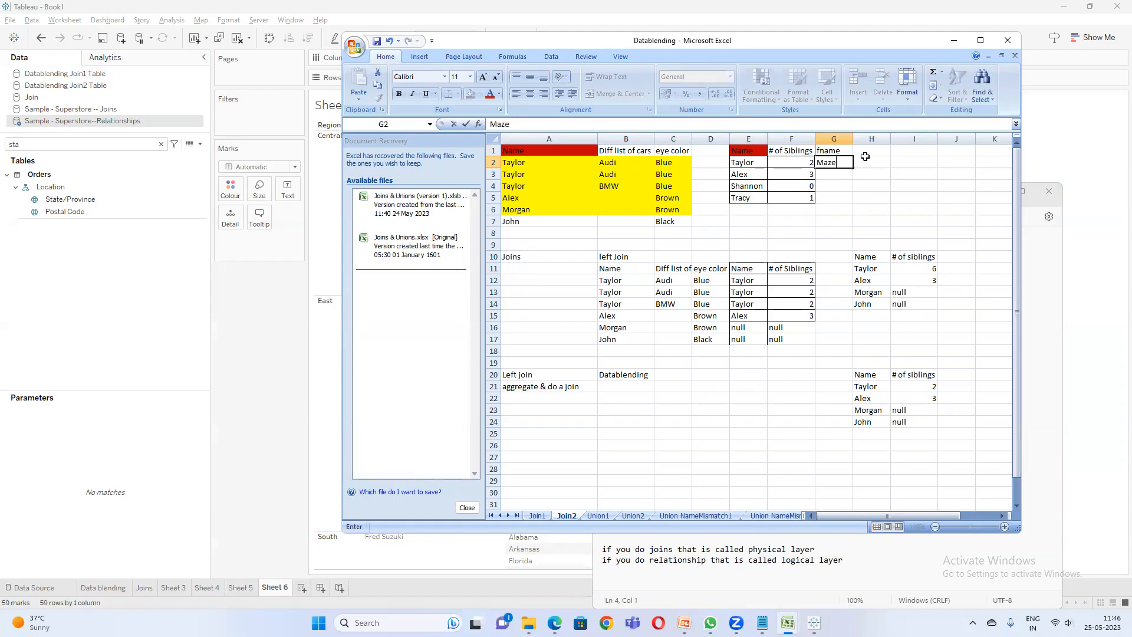
key("Return")
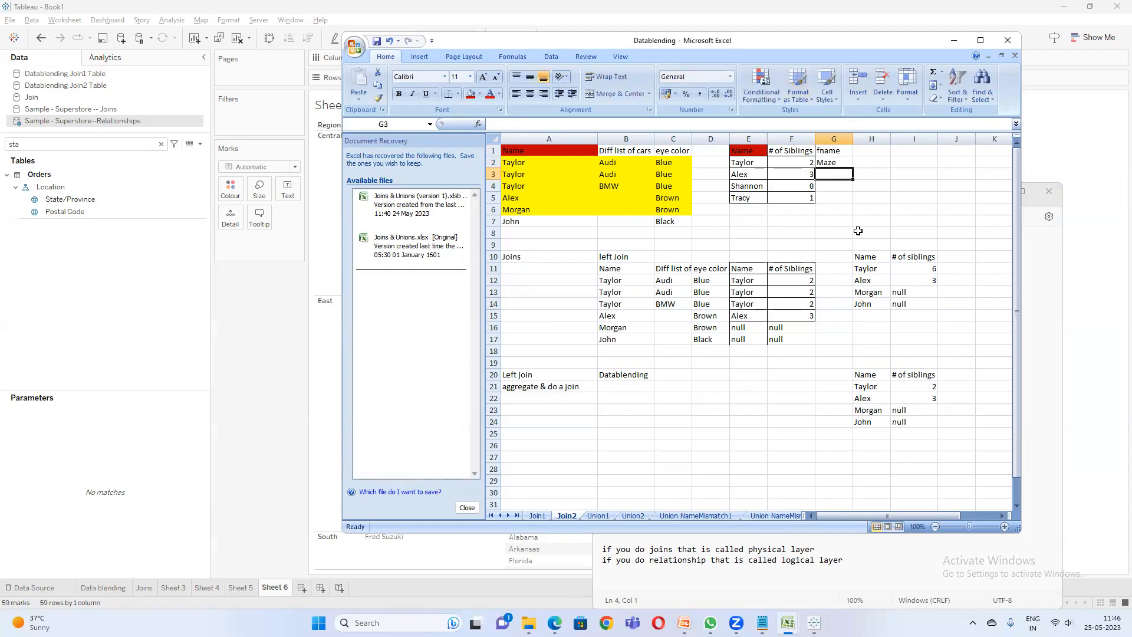
- Add an fname heading in G11 of the left join result and repeat the sample name in G12:G14
left_click(833, 269)
type("d")
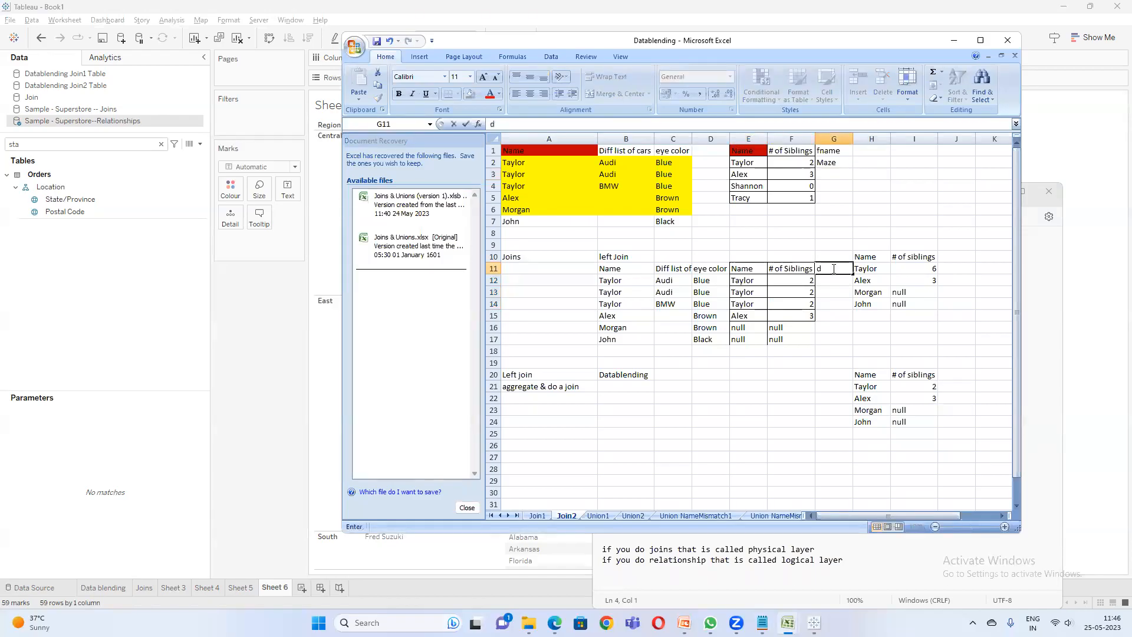
type("name")
key("Return")
type("maze")
key("Return")
type("maze")
key("Return")
type("m")
key("Return")
- Adjust the widths around column G and undo the resizing that hides it
mouse_move(853, 140)
left_mouse_down()
mouse_move(956, 140)
mouse_move(800, 140)
mouse_move(855, 141)
left_mouse_up()
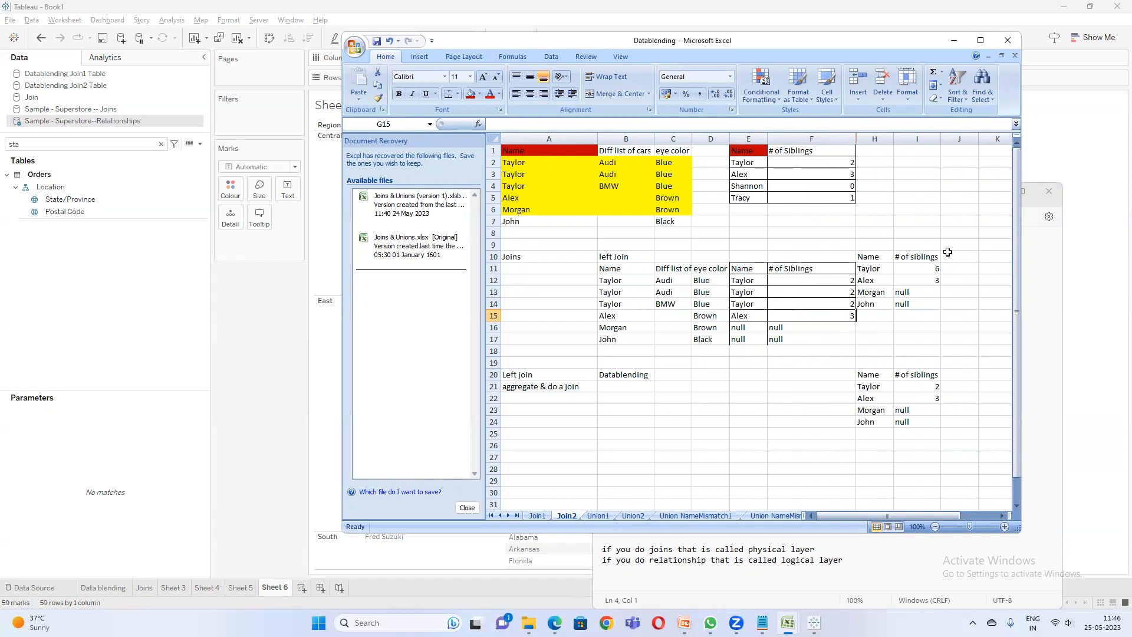
key("ctrl+z")
key("ctrl+z")
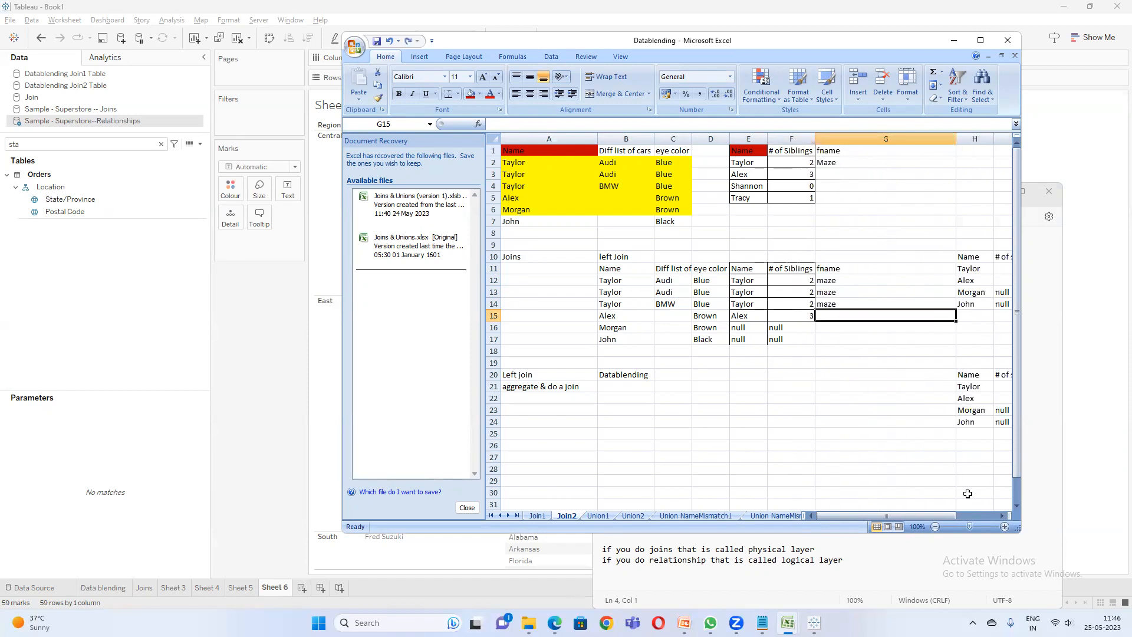
- Add an fname heading in J10 of the aggregated table, enter the sample name in J11, and highlight G12:G14
left_click(1001, 516)
left_click(1001, 516)
left_click(1002, 516)
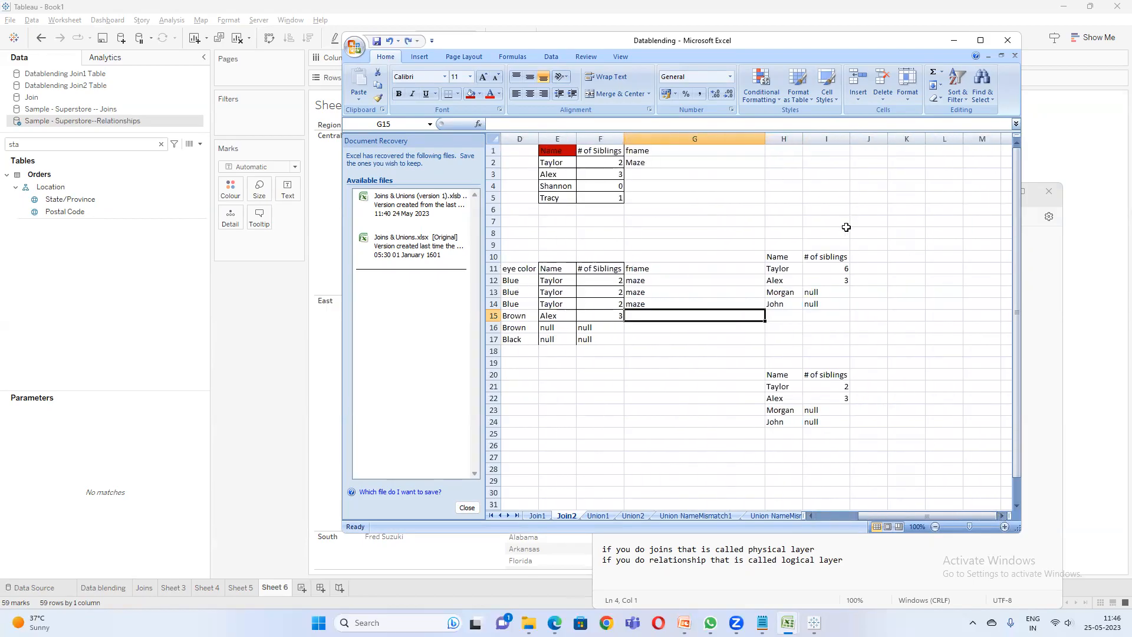
left_click(861, 258)
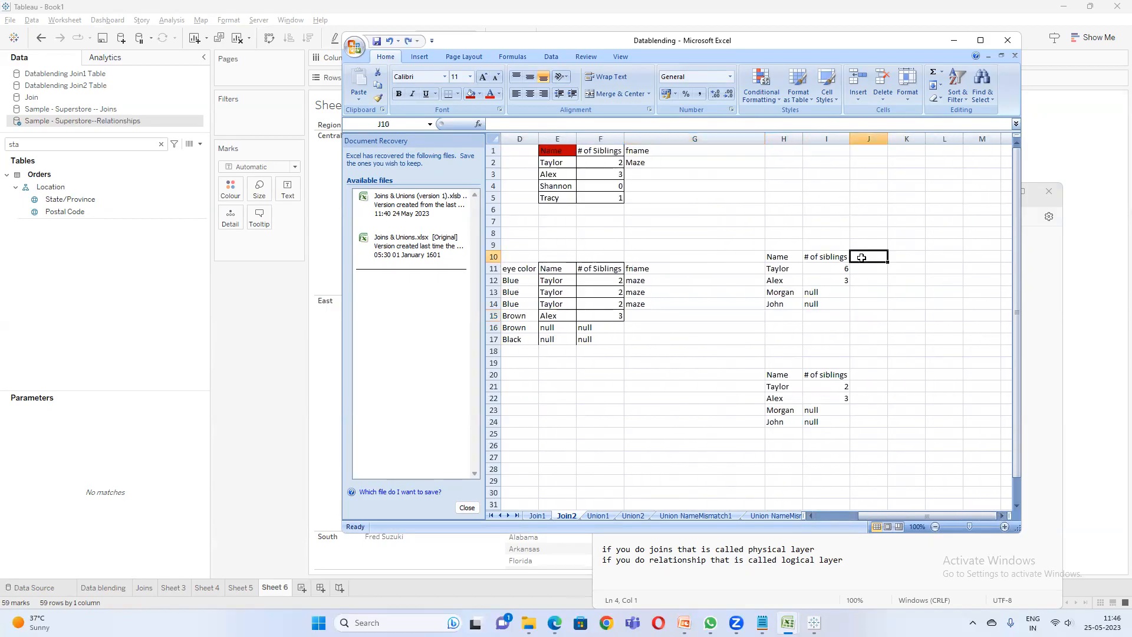
type("fname")
key("Return")
type("maze")
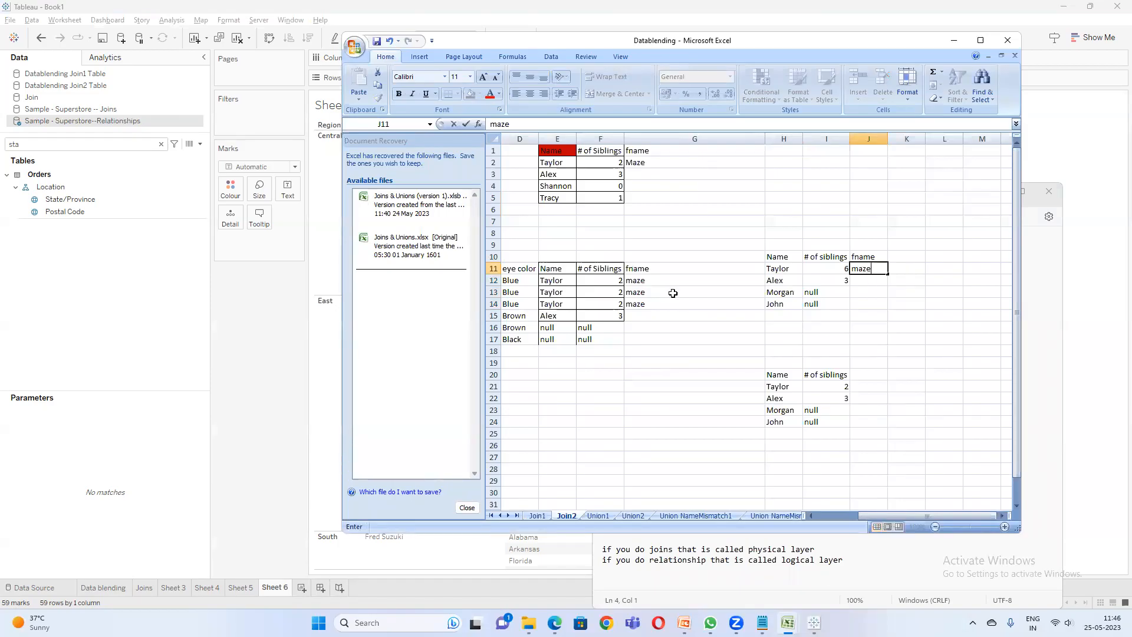
left_click_drag(642, 280, 651, 295)
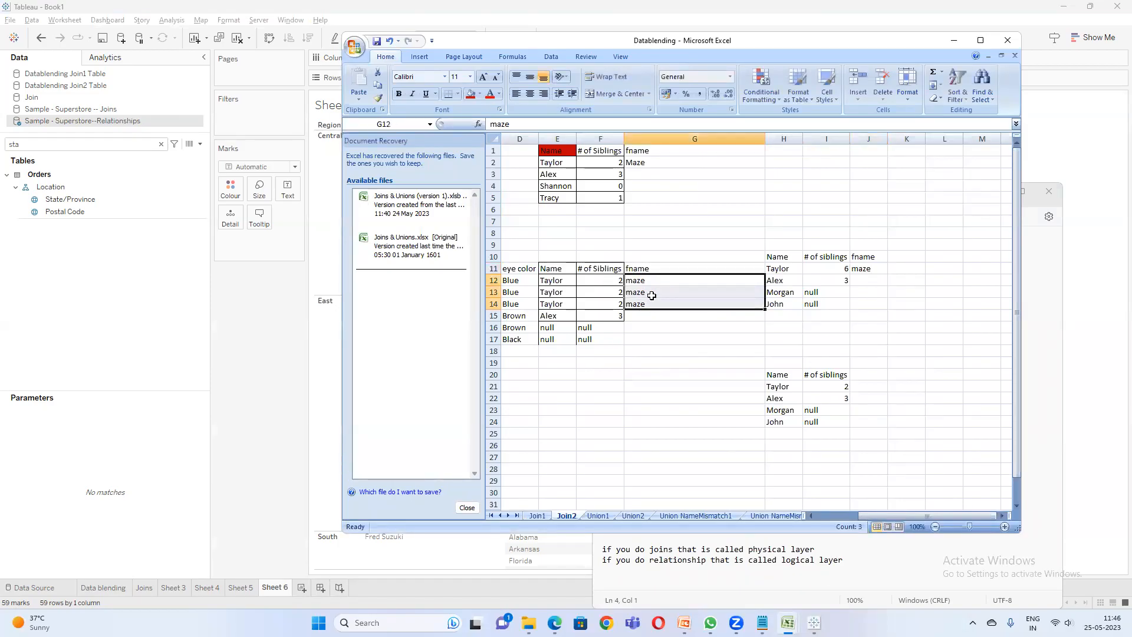
- Switch to Tableau, create a new worksheet, and examine the repeated Category values in the Orders data of Sample - Superstore--Relationships
left_click(268, 350)
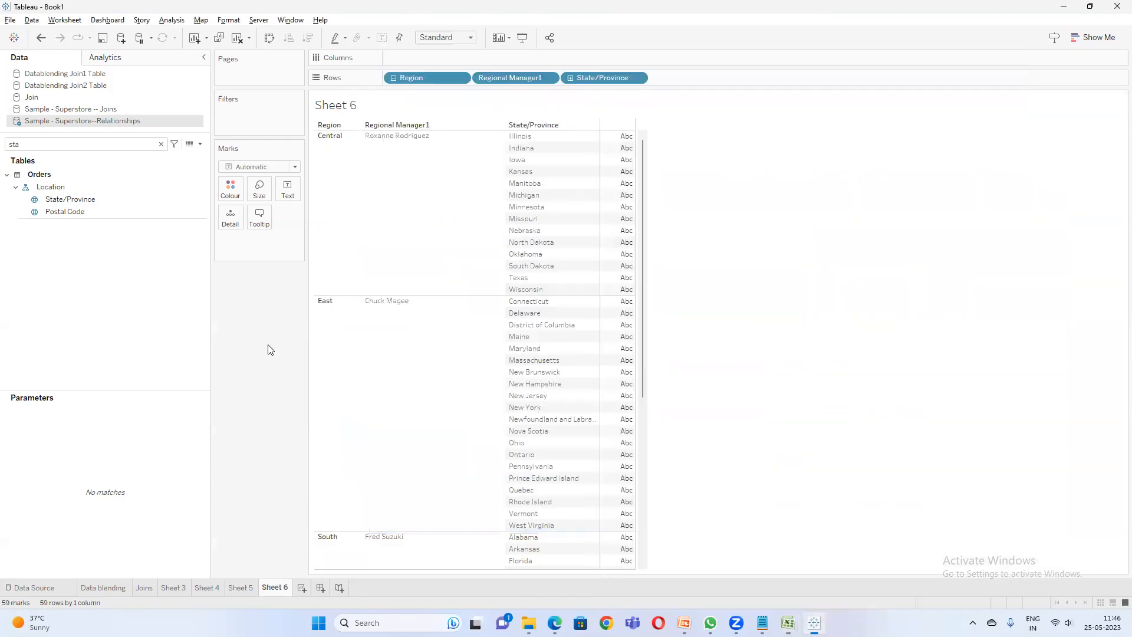
left_click(302, 587)
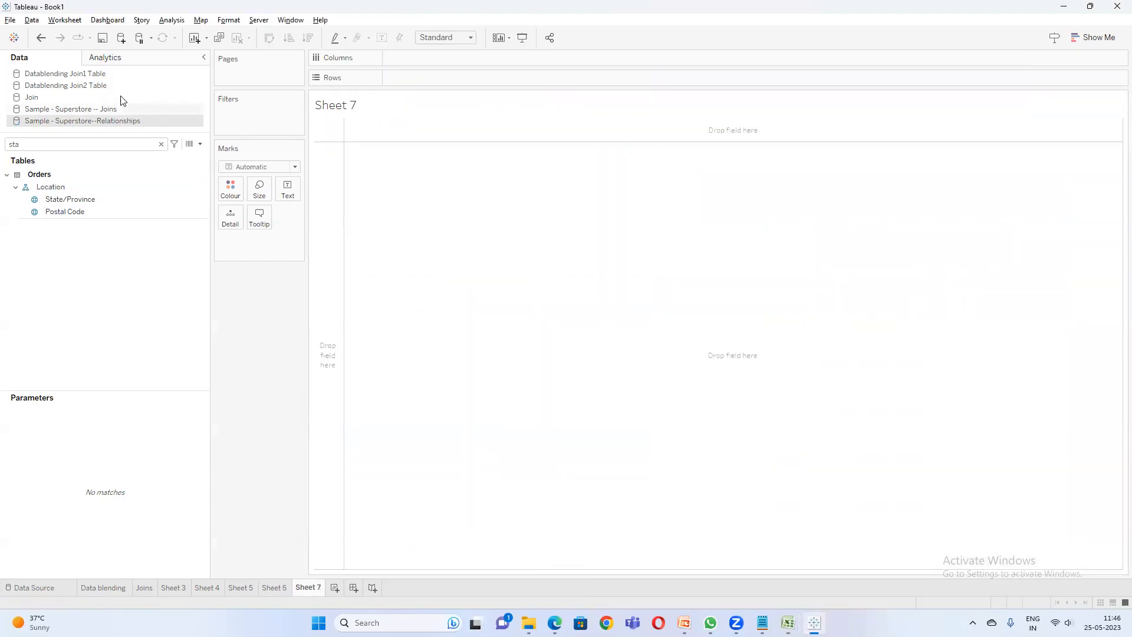
left_click(190, 144)
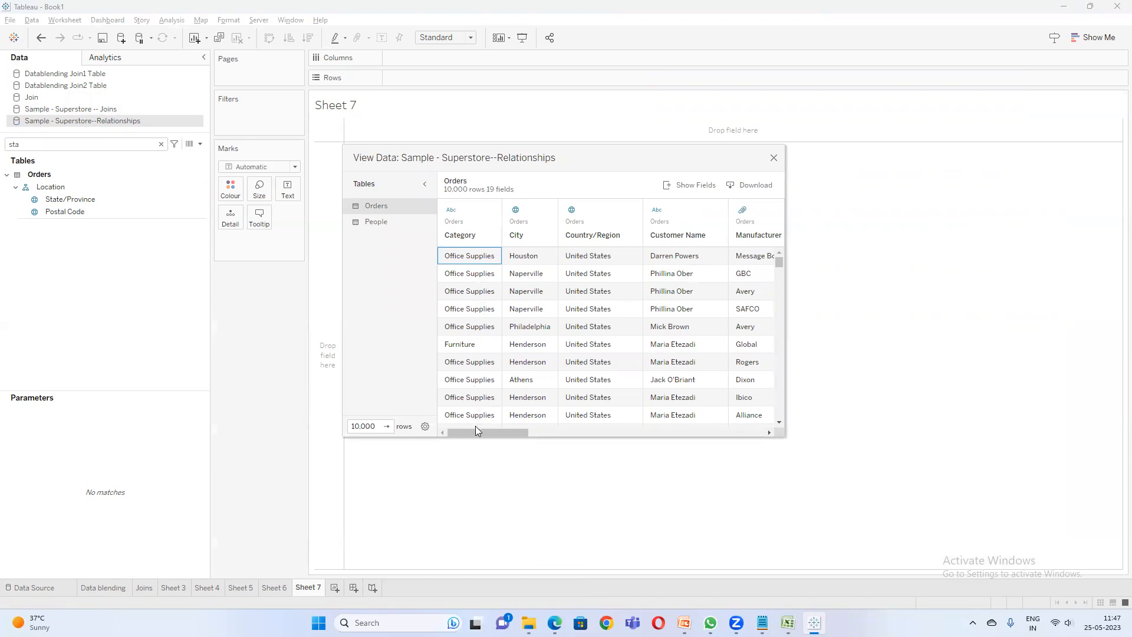
left_click(475, 259)
left_click_drag(474, 287, 478, 349)
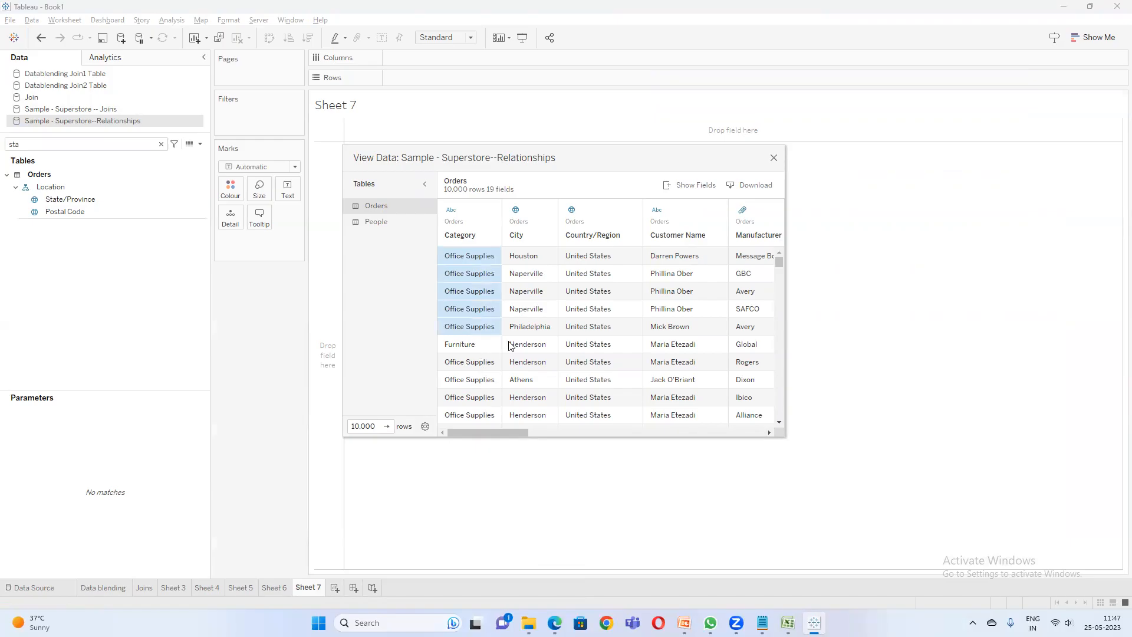
scroll(488, 362, "down", 5)
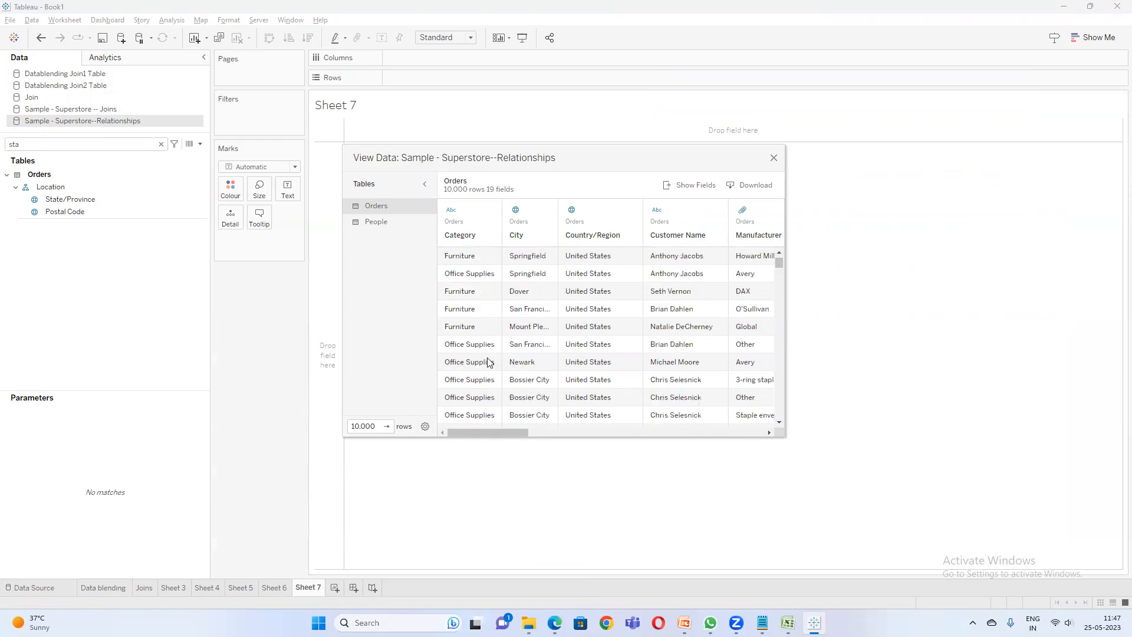
left_click(773, 159)
- Search the fields for 'cat', add Category to the rows of Sheet 7, and compare it with the underlying Orders data
left_click(109, 145)
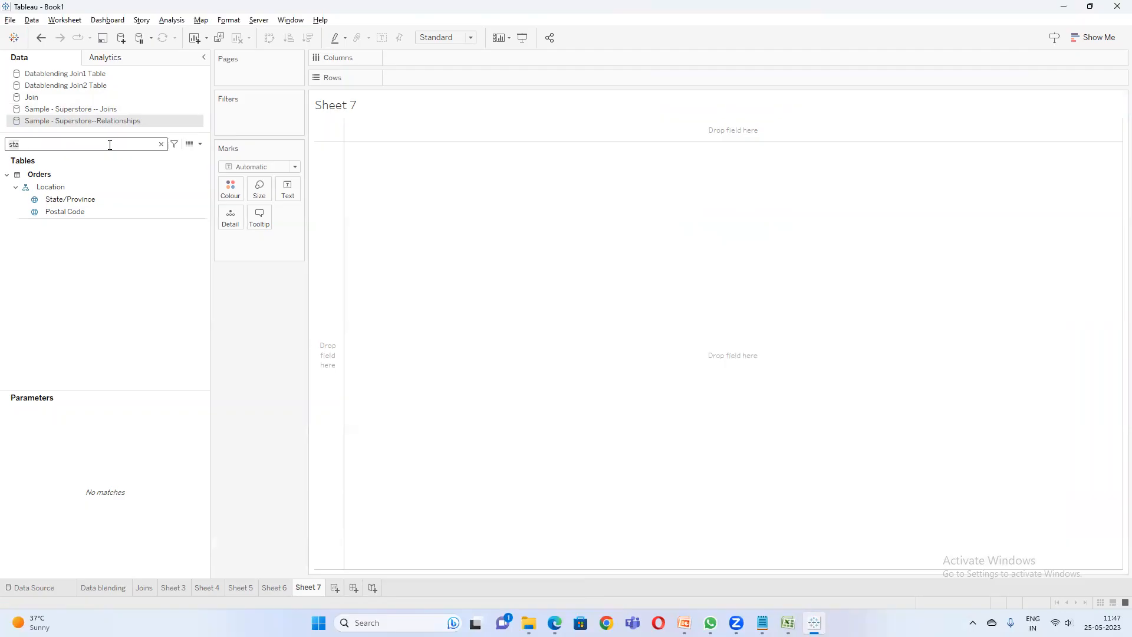
double_click(110, 145)
type("cat")
left_click_drag(77, 211, 451, 78)
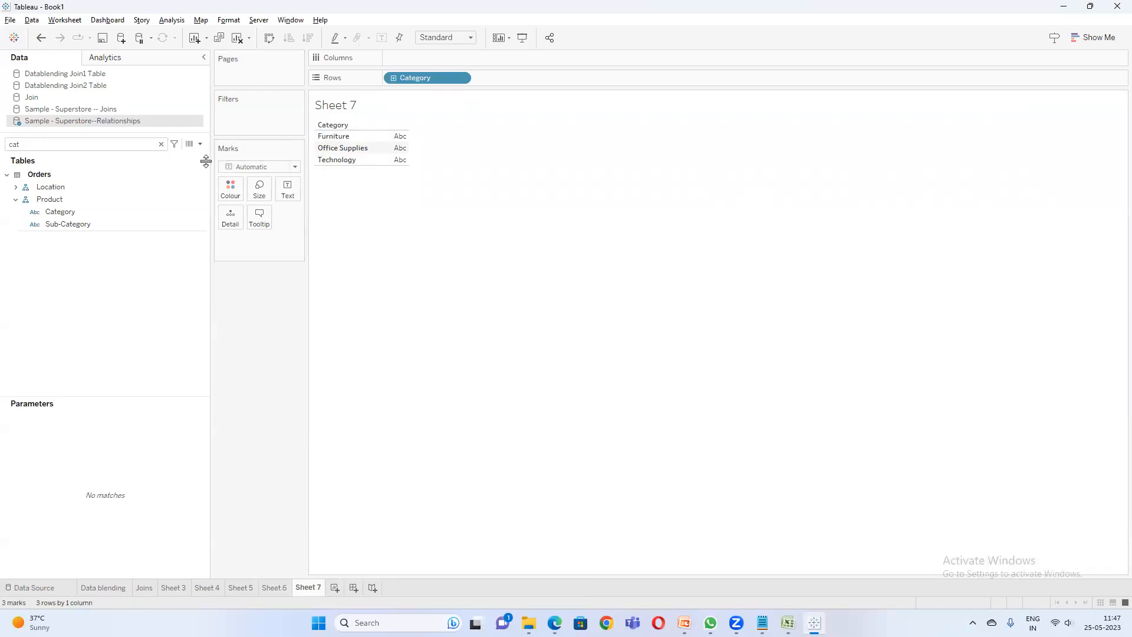
left_click(189, 144)
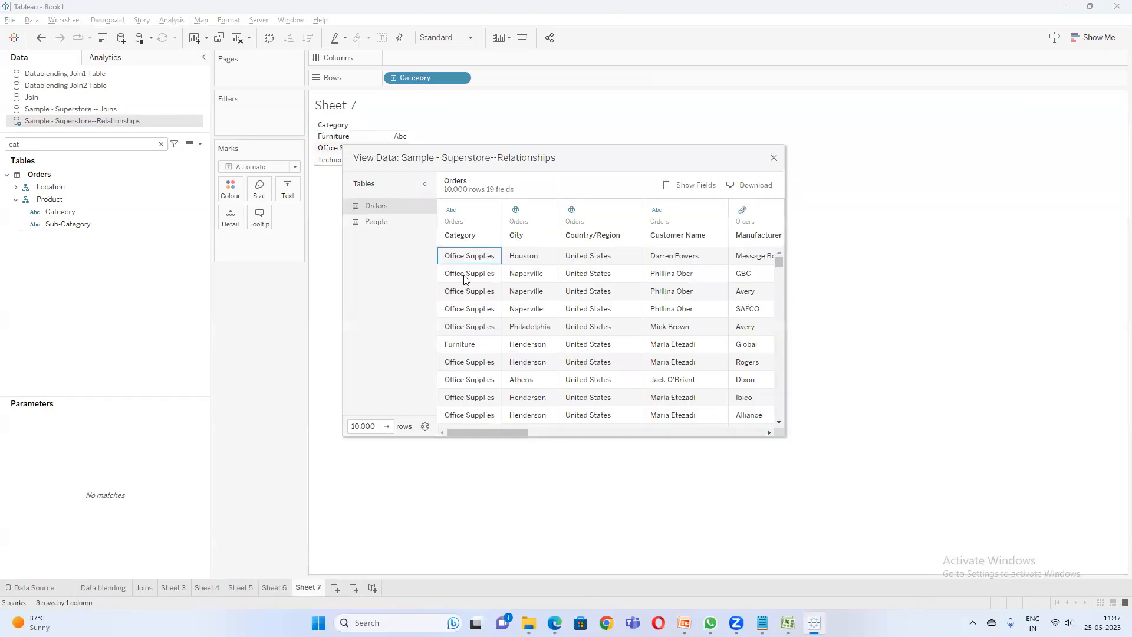
left_click(779, 158)
- Switch to the Datablending workbook in Excel and highlight the joined sibling counts F12:F14 and the aggregated count in I11
mouse_move(788, 622)
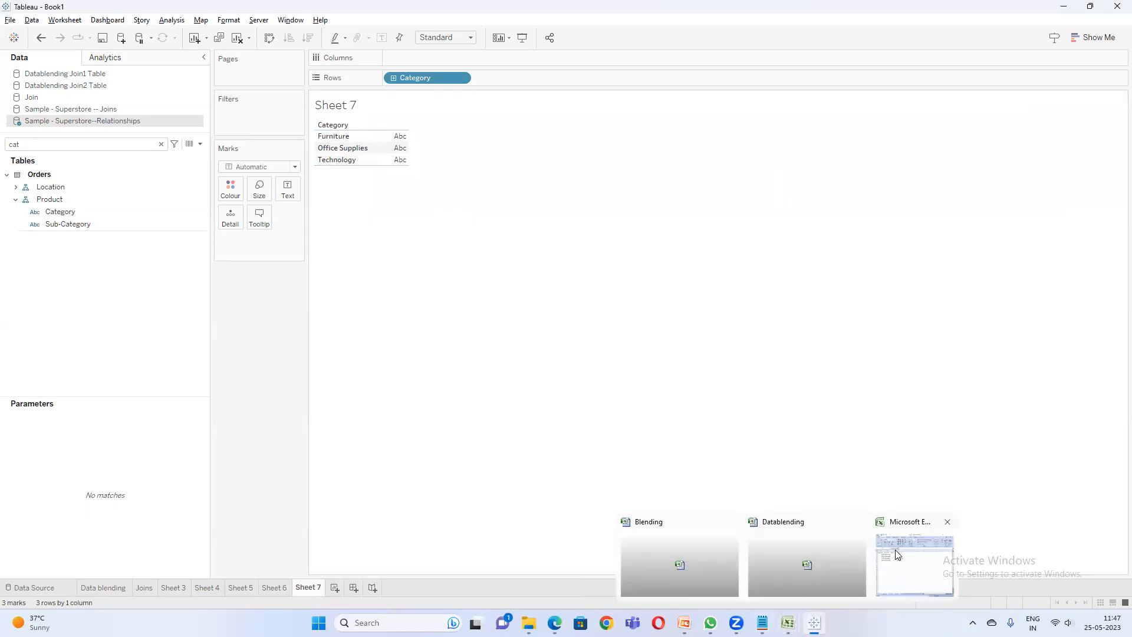
left_click(826, 558)
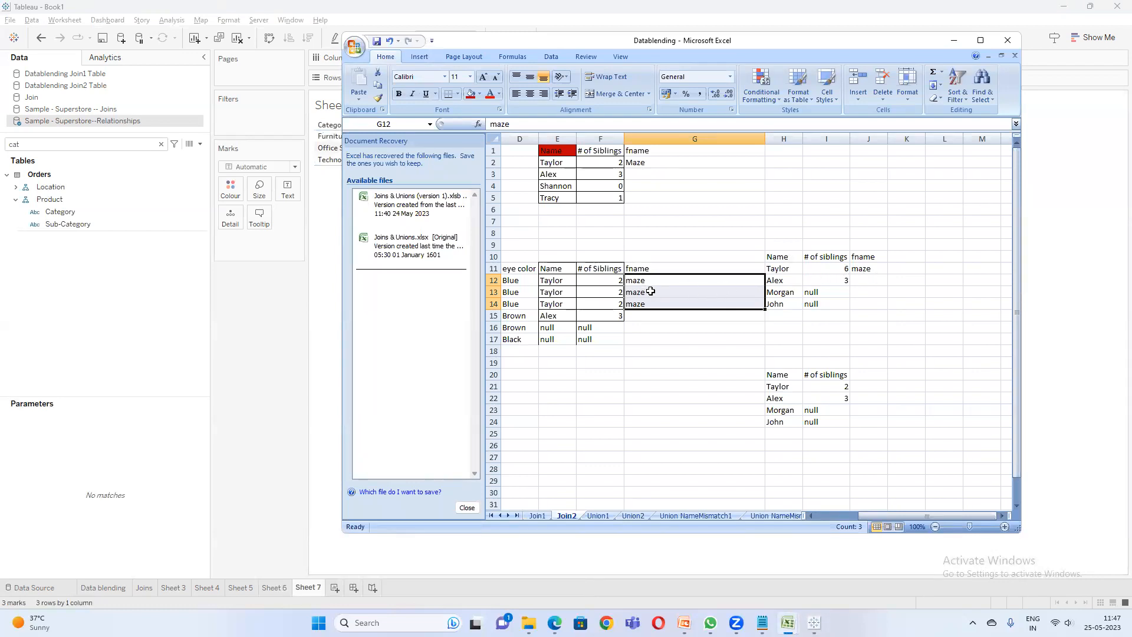
left_click_drag(608, 279, 609, 300)
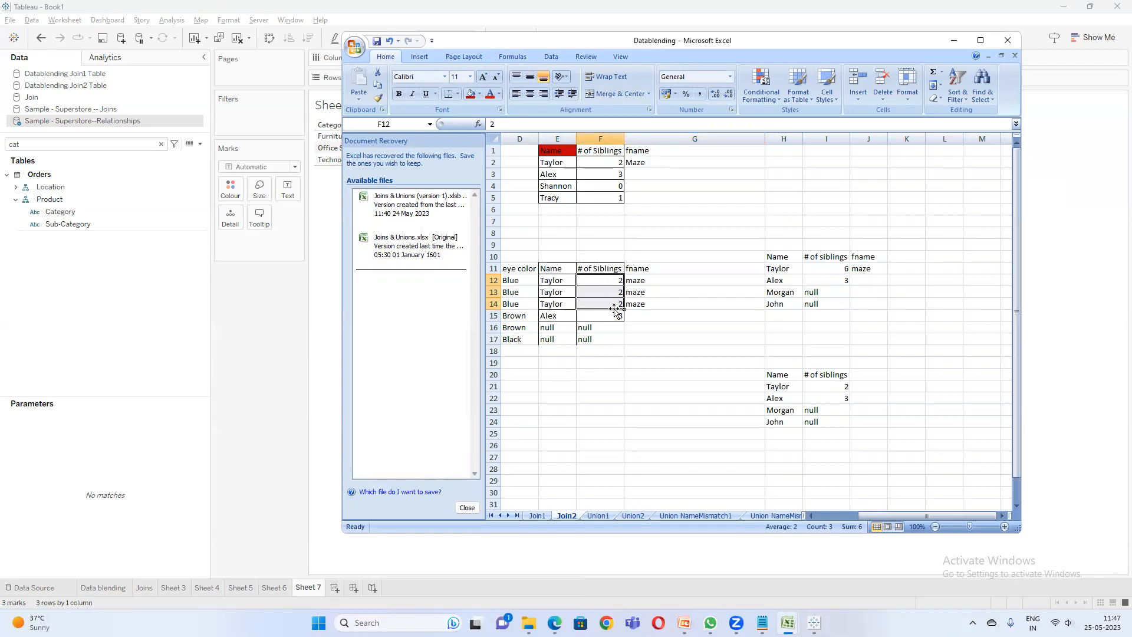
left_click(820, 271)
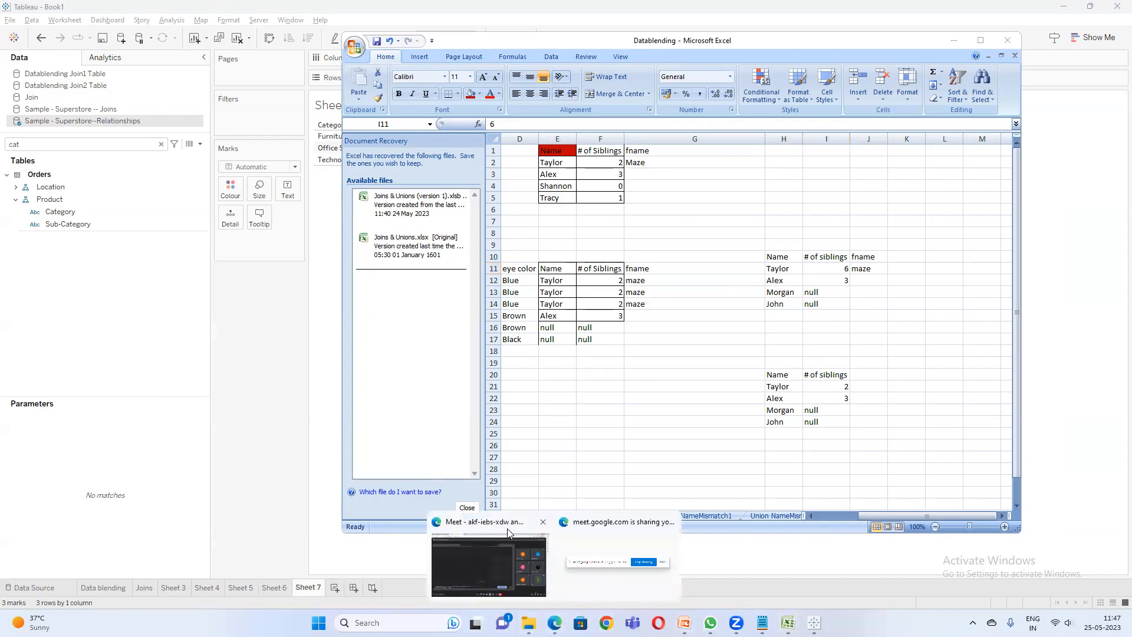
- Switch to the Google Meet window, dismiss the microphone dialog, and unmute the microphone
left_click(506, 528)
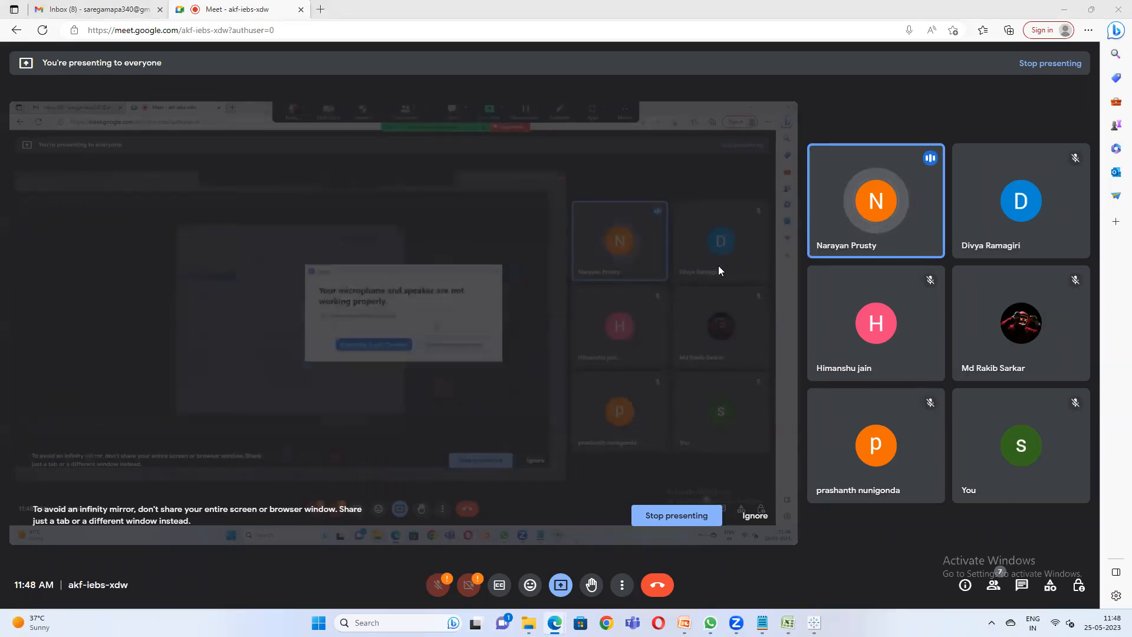
left_click(438, 583)
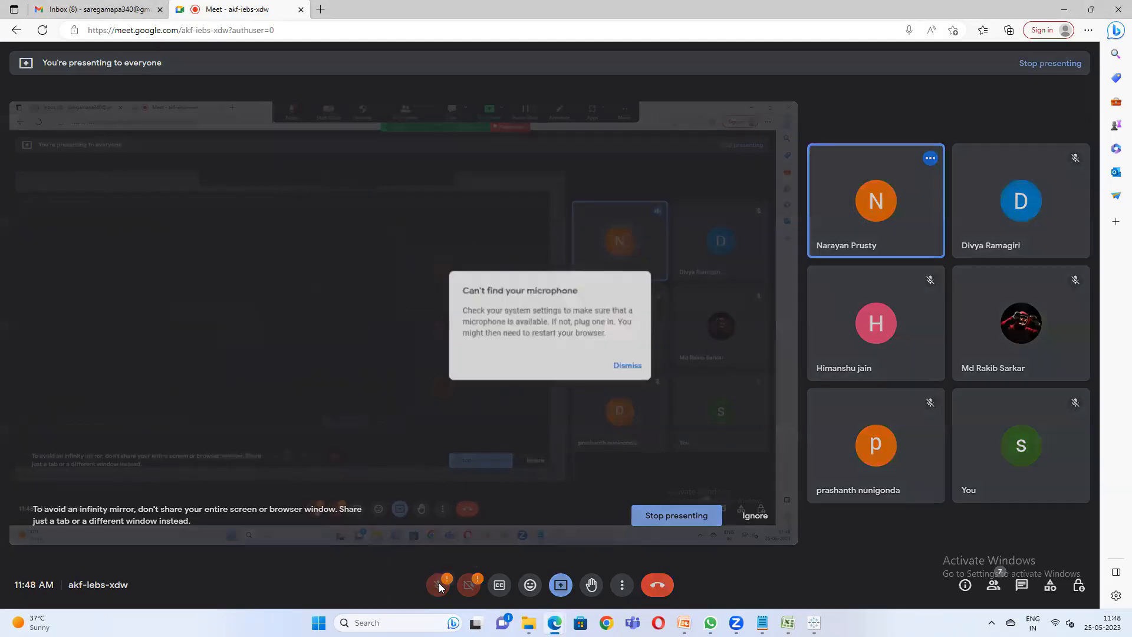
left_click(630, 366)
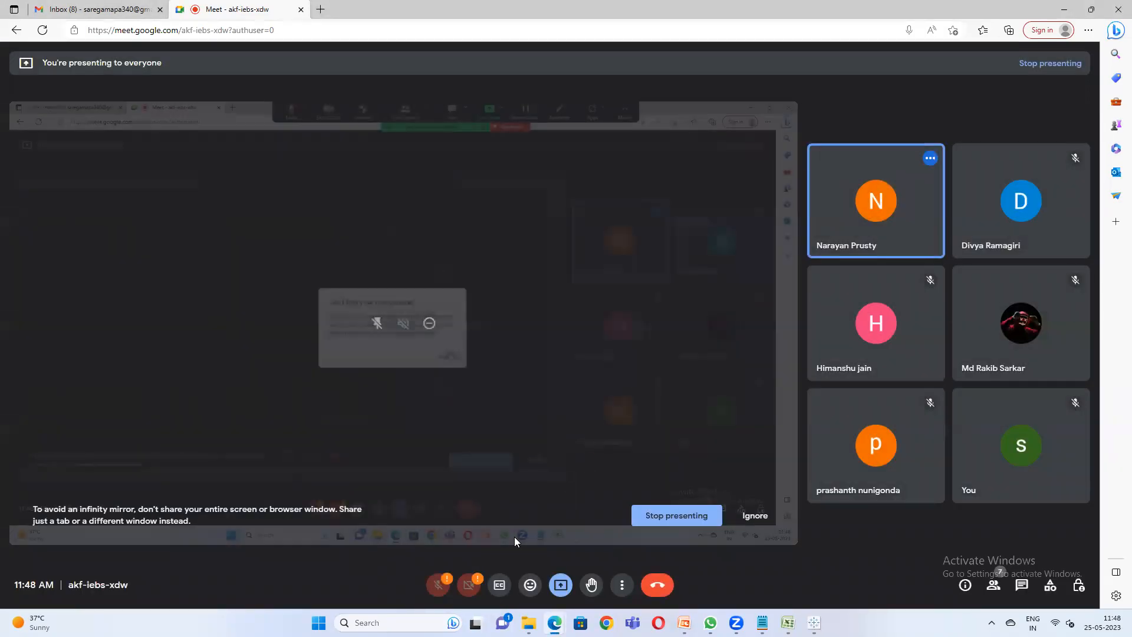
left_click(441, 583)
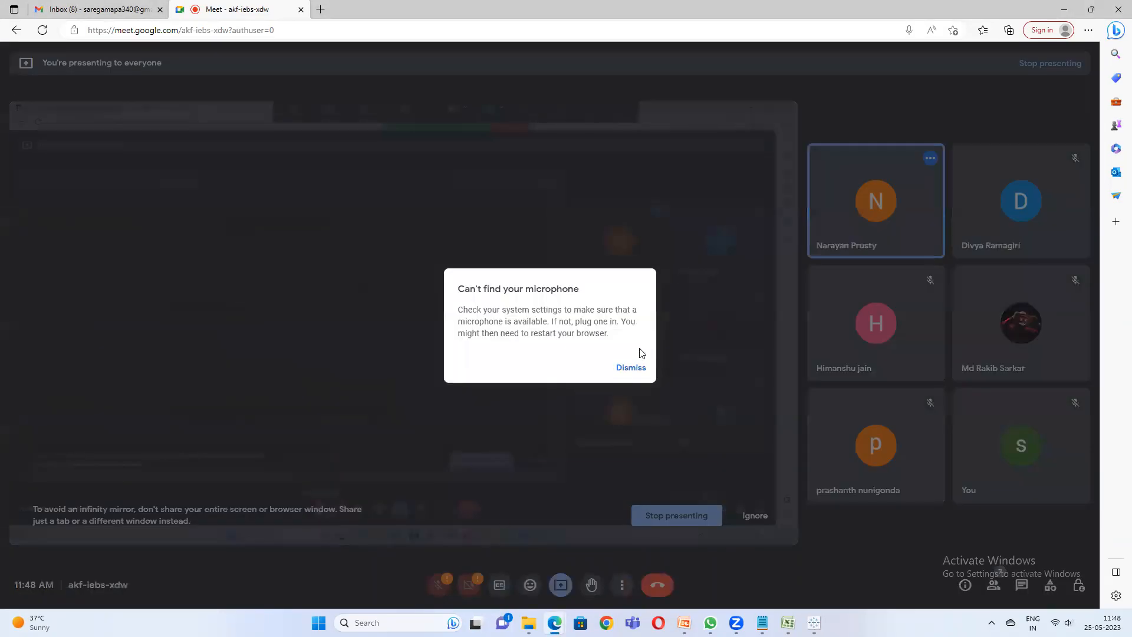
left_click(441, 586)
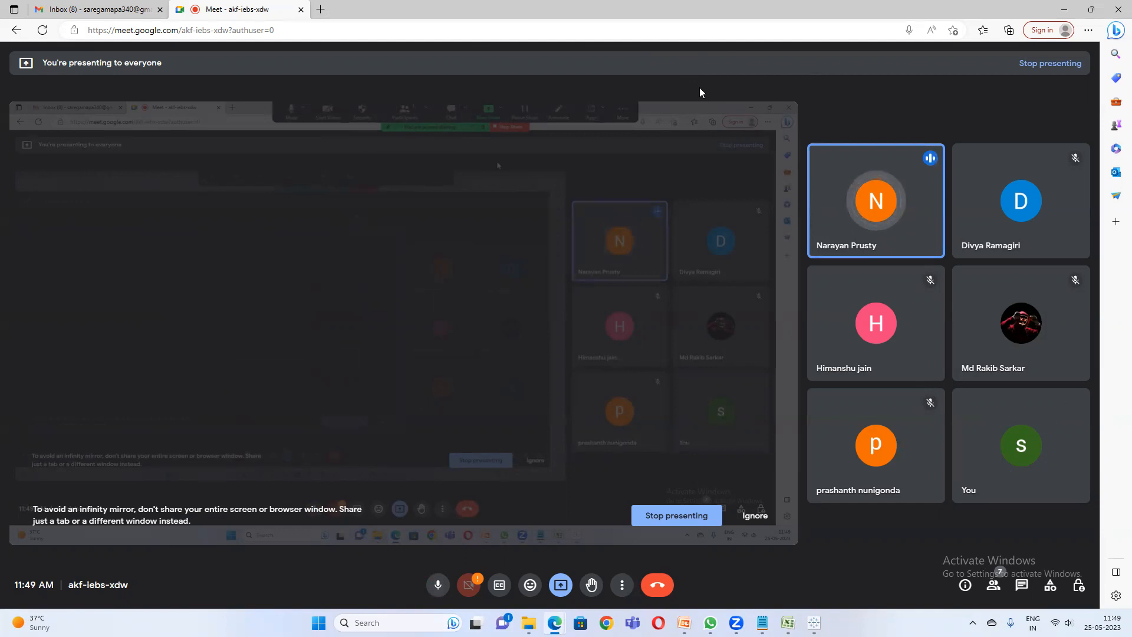
- Switch to the Datablending workbook in Excel and highlight the car values B2:B4, cell A3, and the headings A1:B1
mouse_move(787, 622)
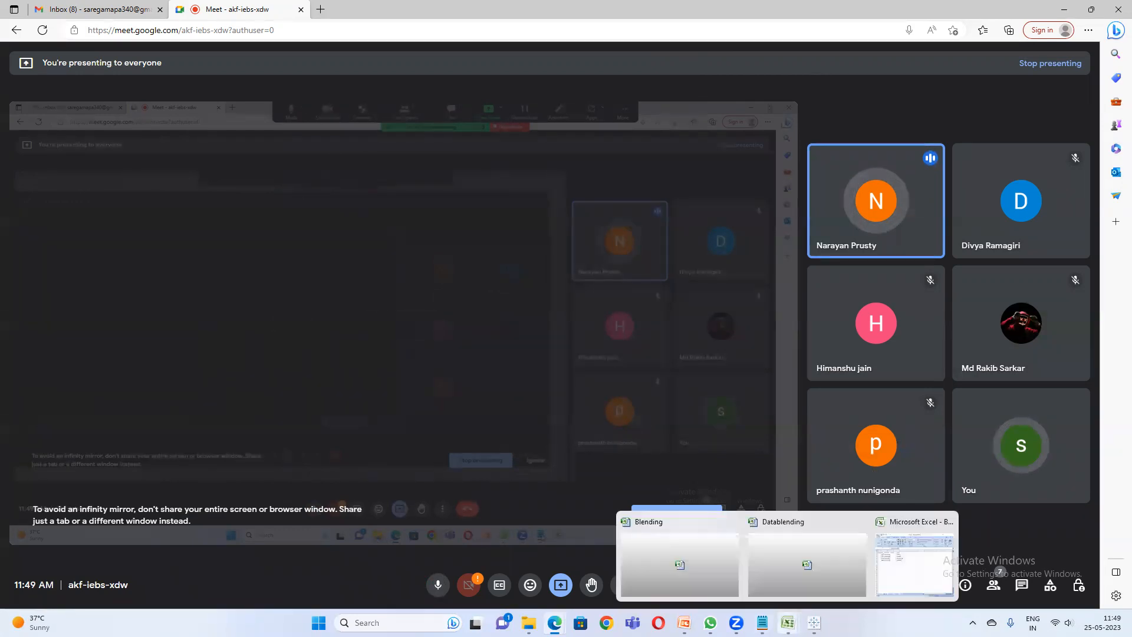
left_click(803, 551)
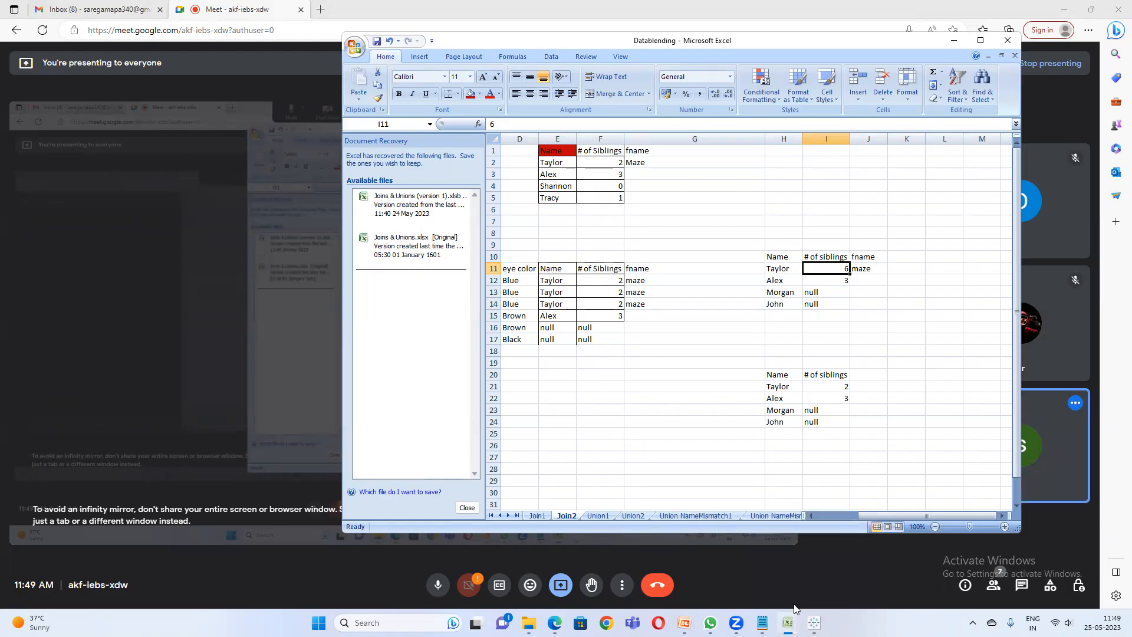
left_click(615, 304)
key("Left")
key("Home")
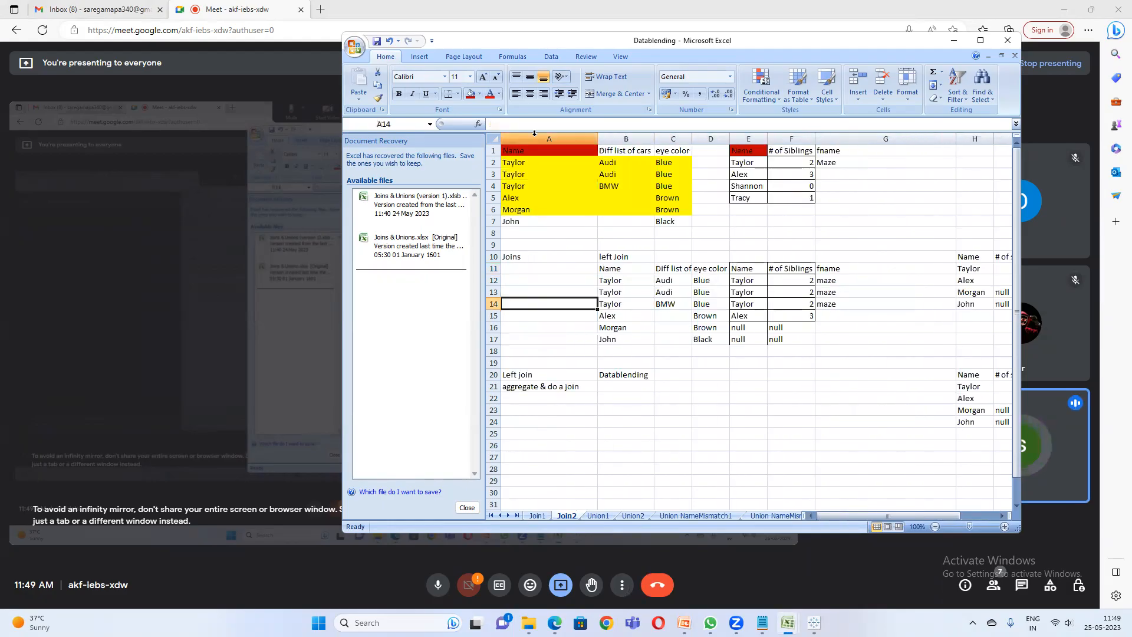
left_click(624, 151)
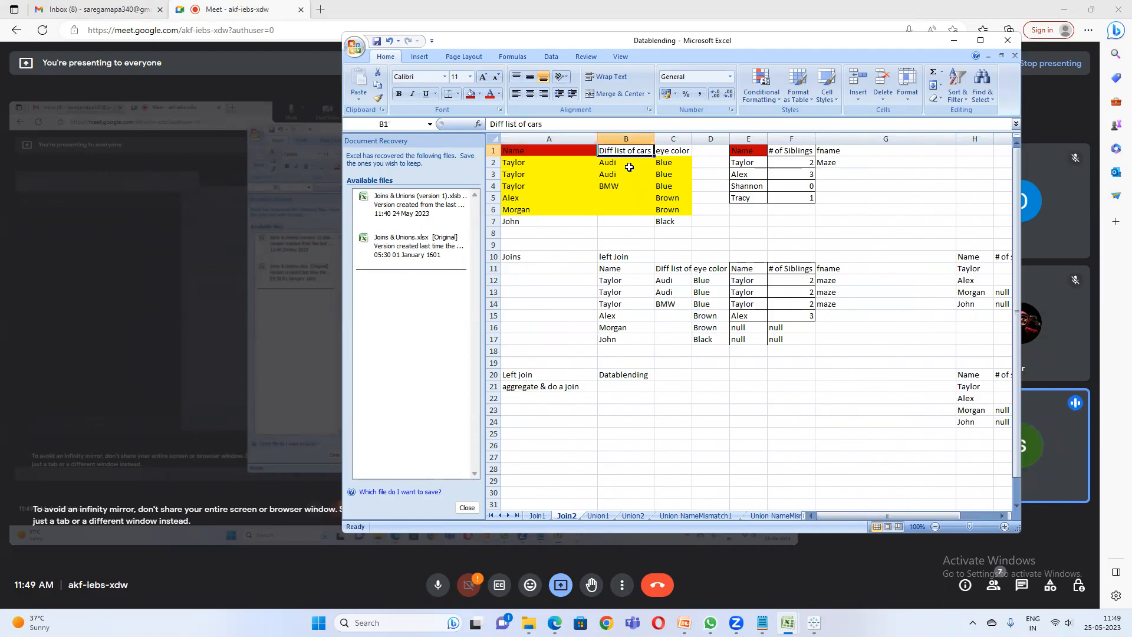
left_click_drag(613, 164, 614, 186)
left_click(523, 174)
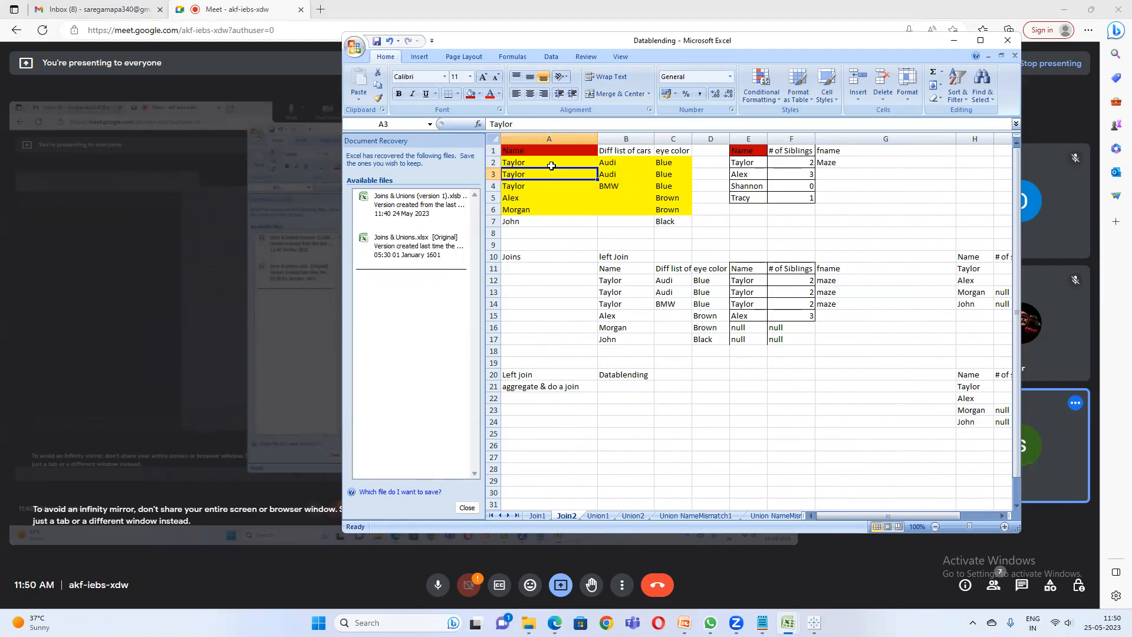
left_click(616, 149)
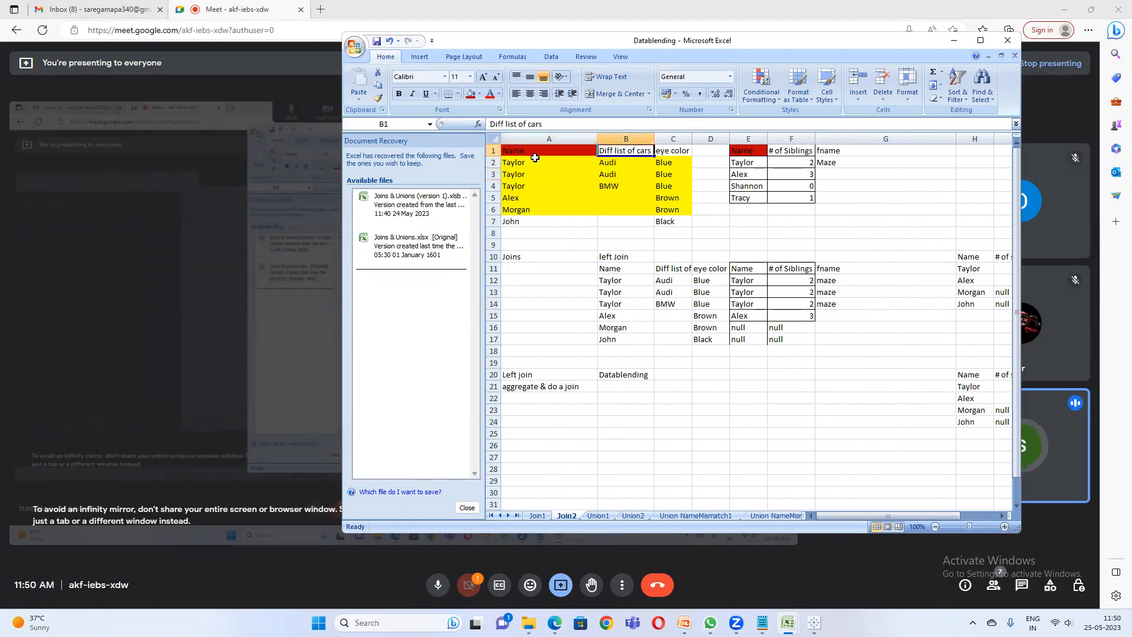
left_click_drag(544, 145, 619, 147)
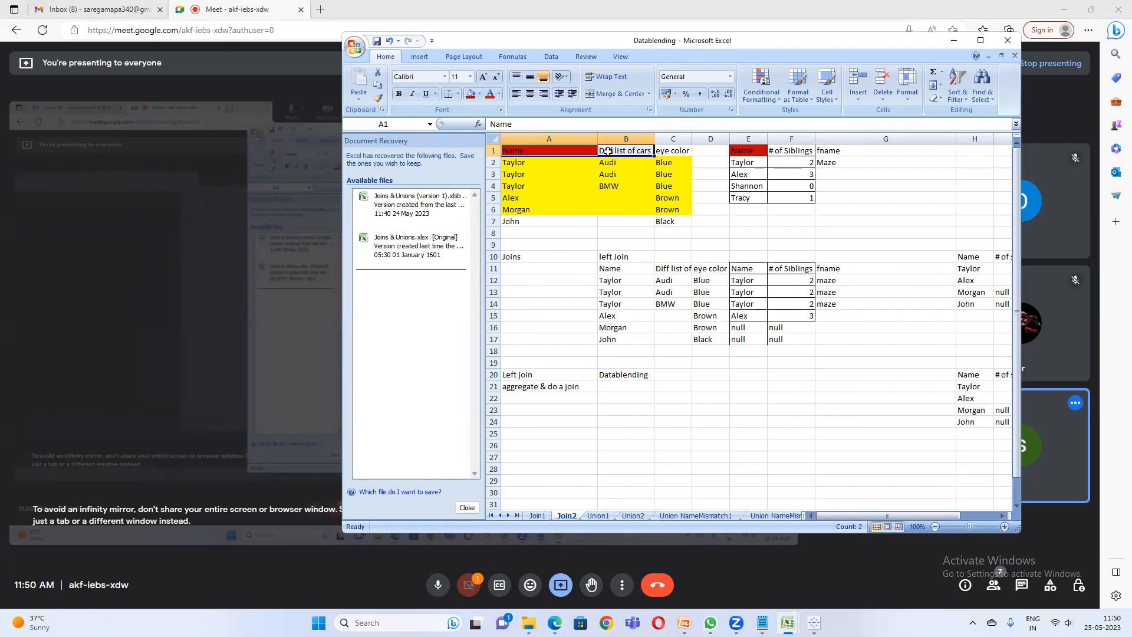
- Minimize the Google Meet window, highlight E2:F2 in the siblings table, and clear J10:J11 of the aggregated table
left_click(260, 136)
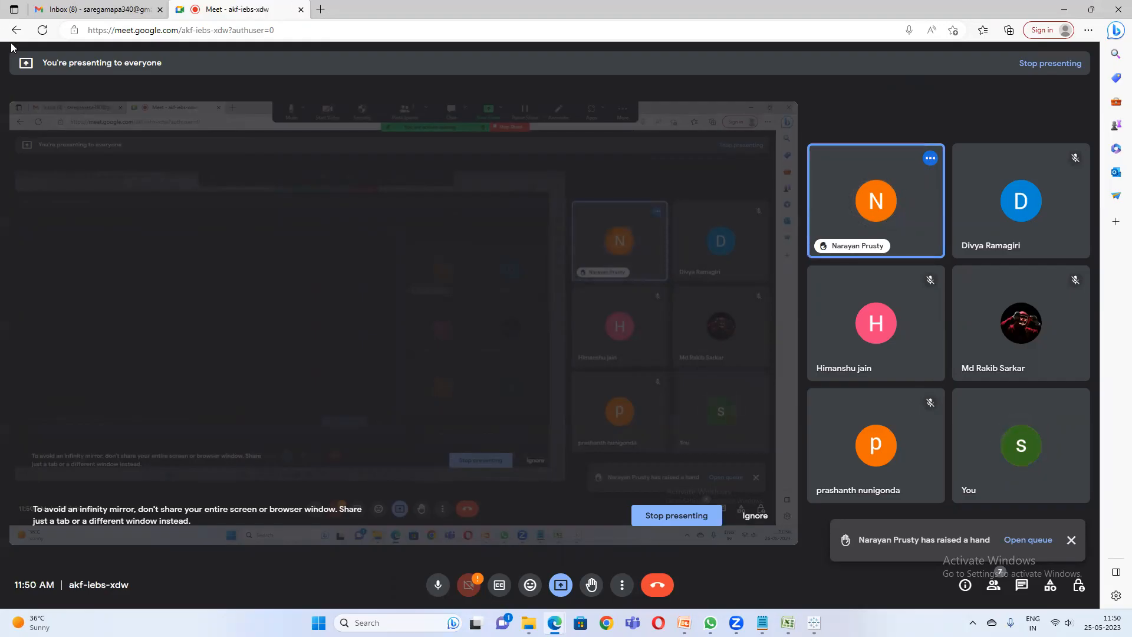
left_click(1061, 12)
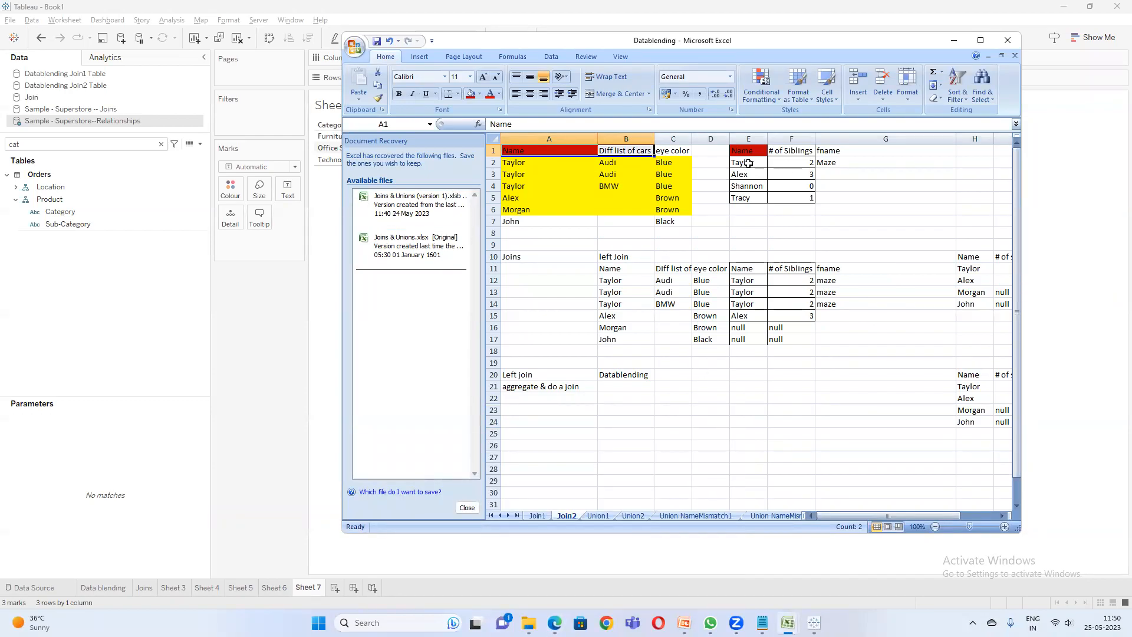
left_click_drag(748, 164, 799, 163)
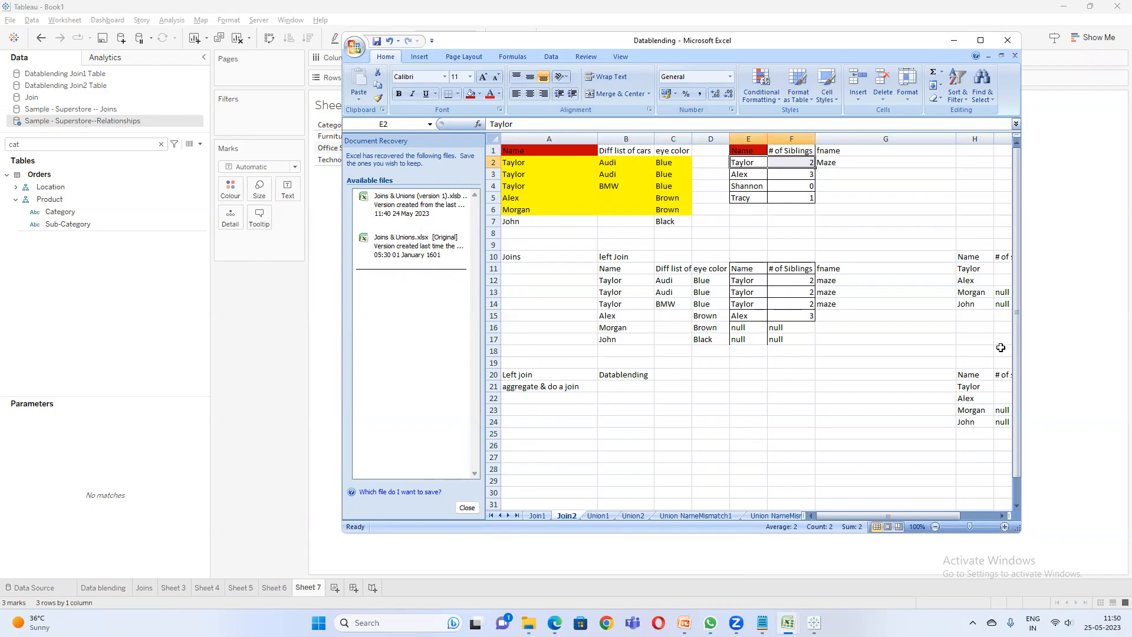
left_click(1001, 515)
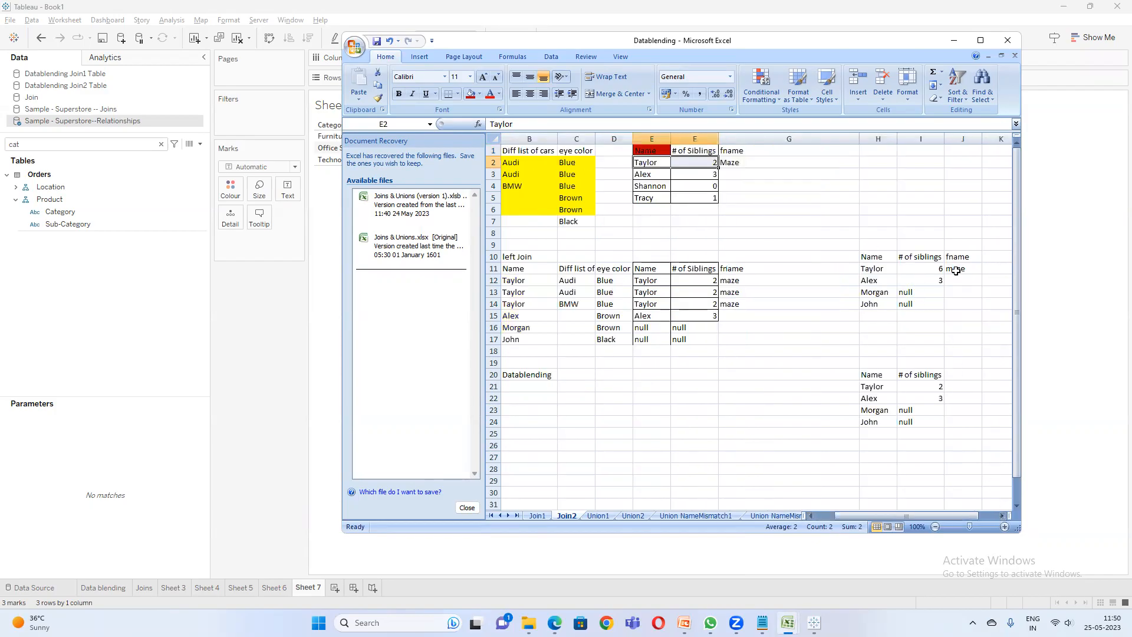
left_click_drag(952, 256, 952, 270)
key("Delete")
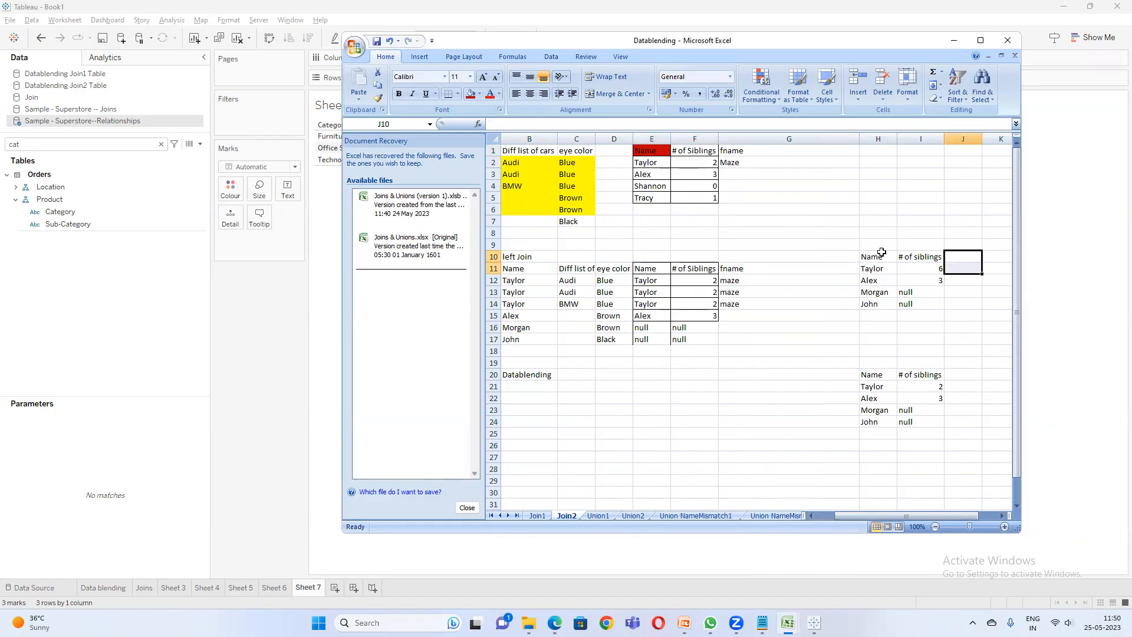
- Compare the name in E2 with the repeated names in A2:A4 and the resulting left-join rows 12 to 14
left_click(650, 163)
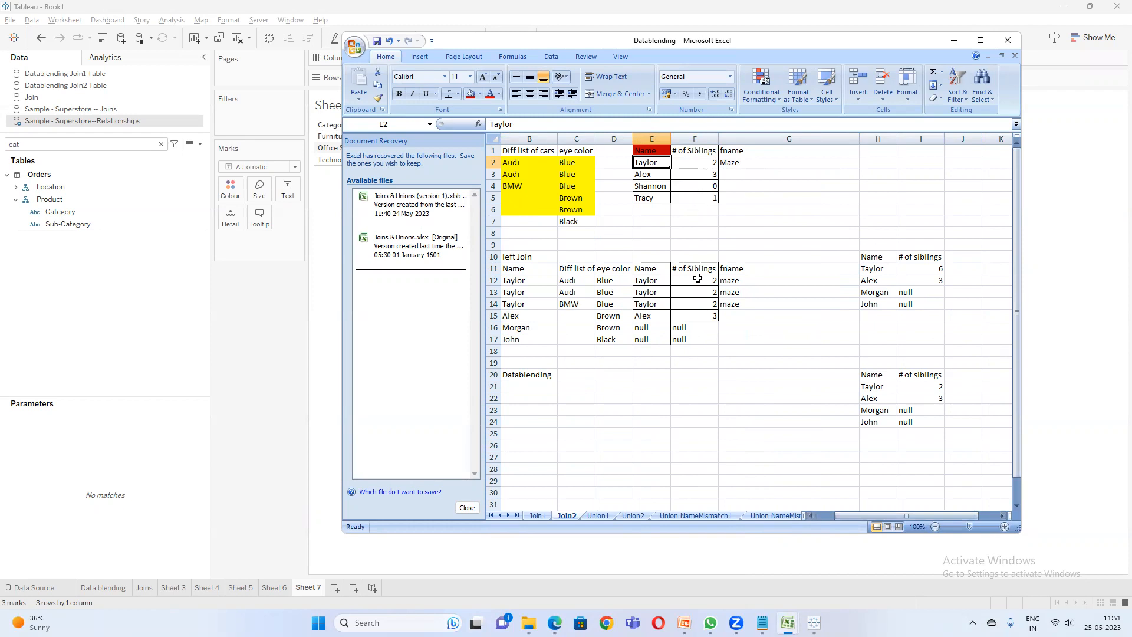
scroll(857, 511, "left", 2)
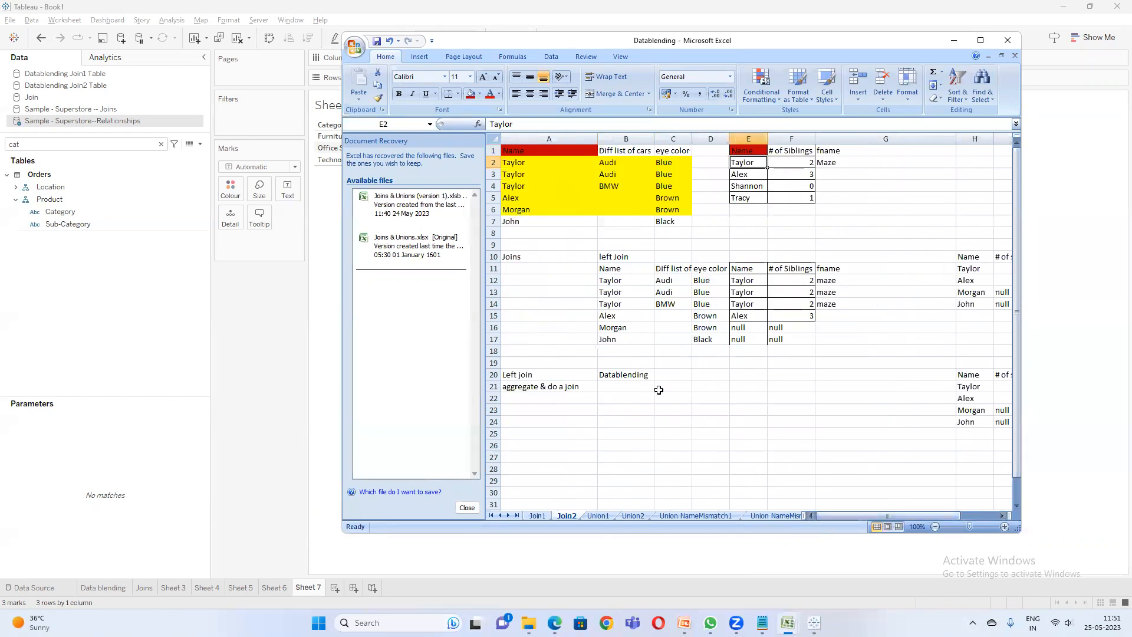
left_click_drag(531, 163, 531, 184)
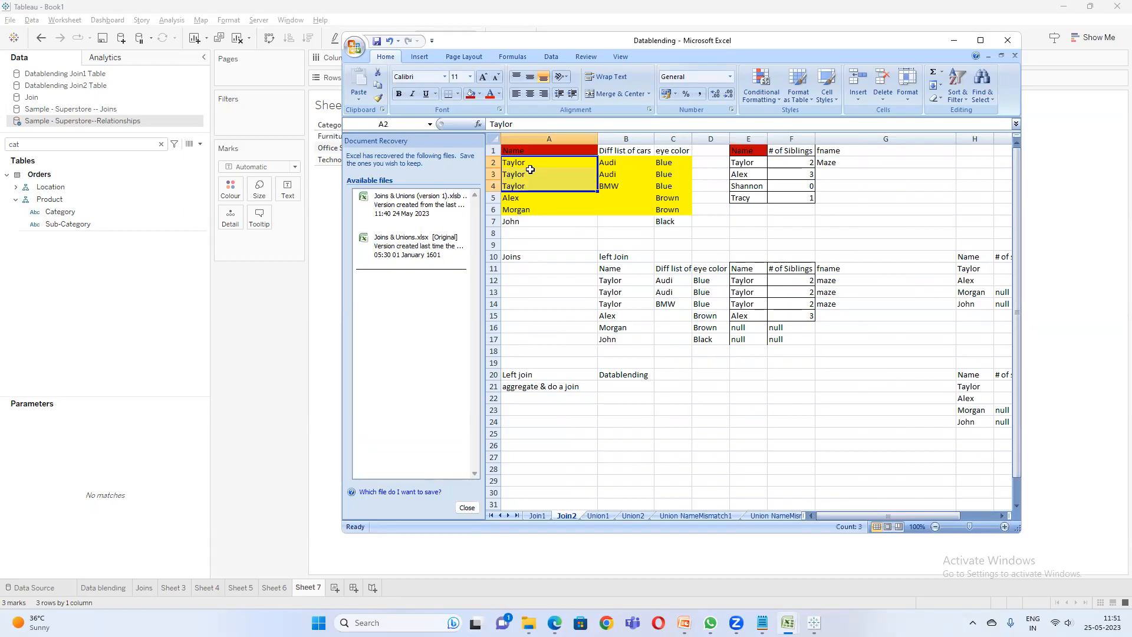
left_click(524, 160)
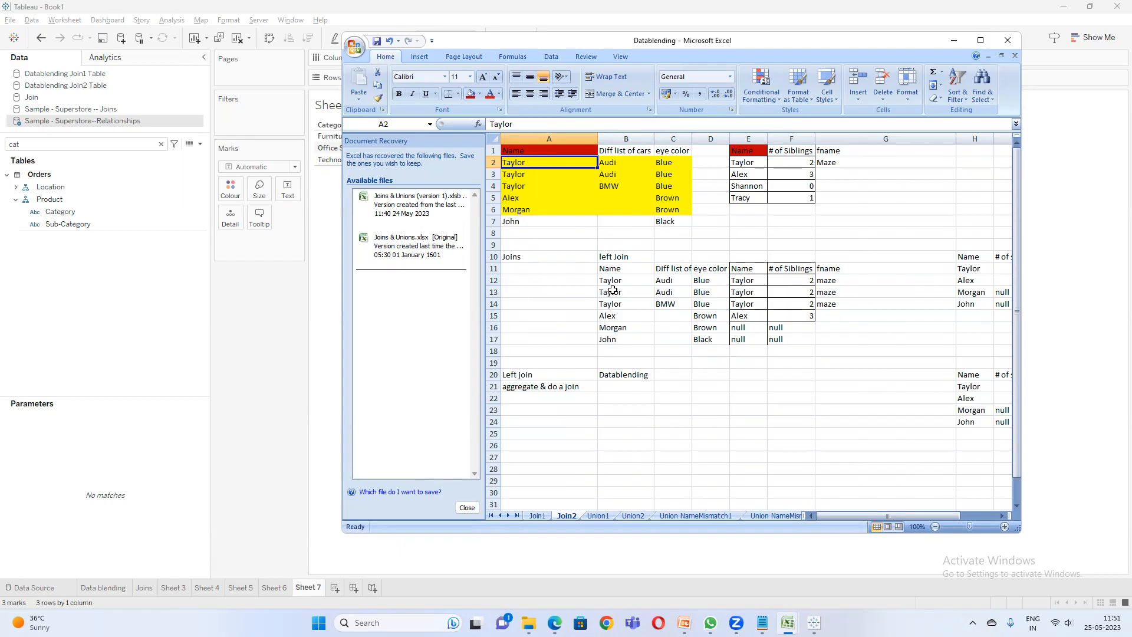
left_click_drag(494, 281, 493, 292)
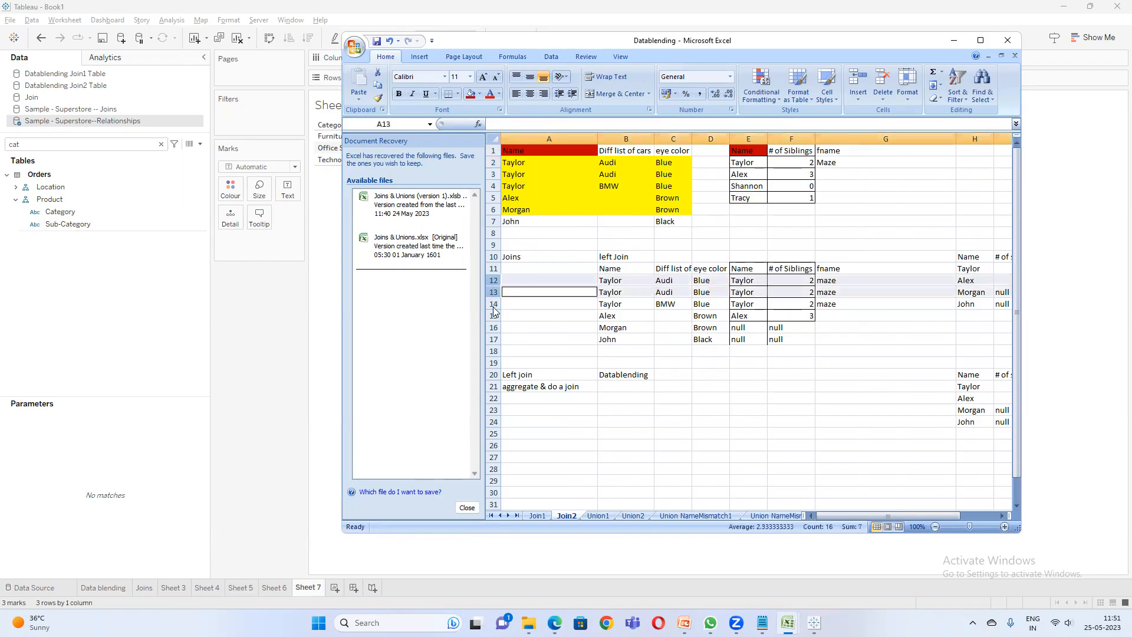
left_click(494, 303, "ctrl")
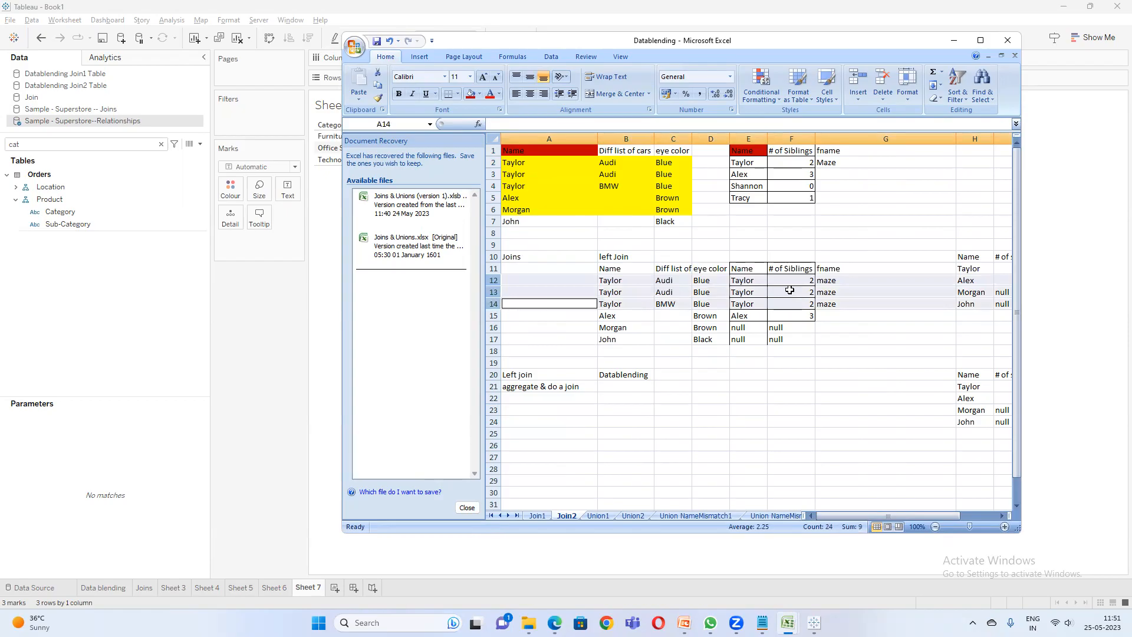
left_click(620, 281)
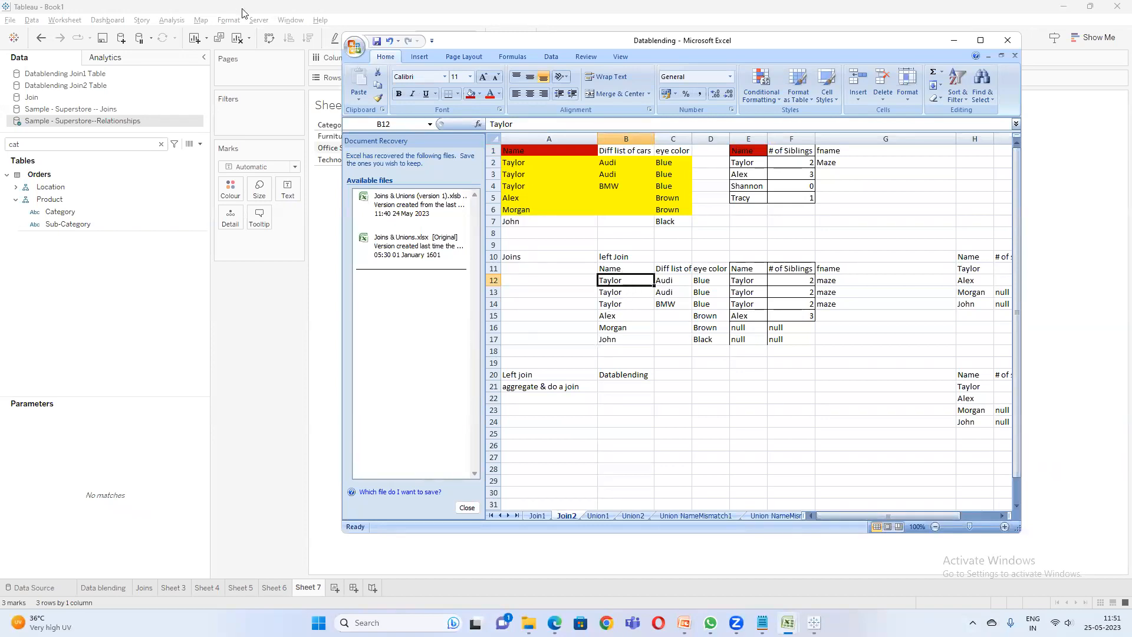
- Examine the matching Name columns through A1 and E1, then compare E2 with A2:A4 and the joined sibling count in F12
left_click(561, 148)
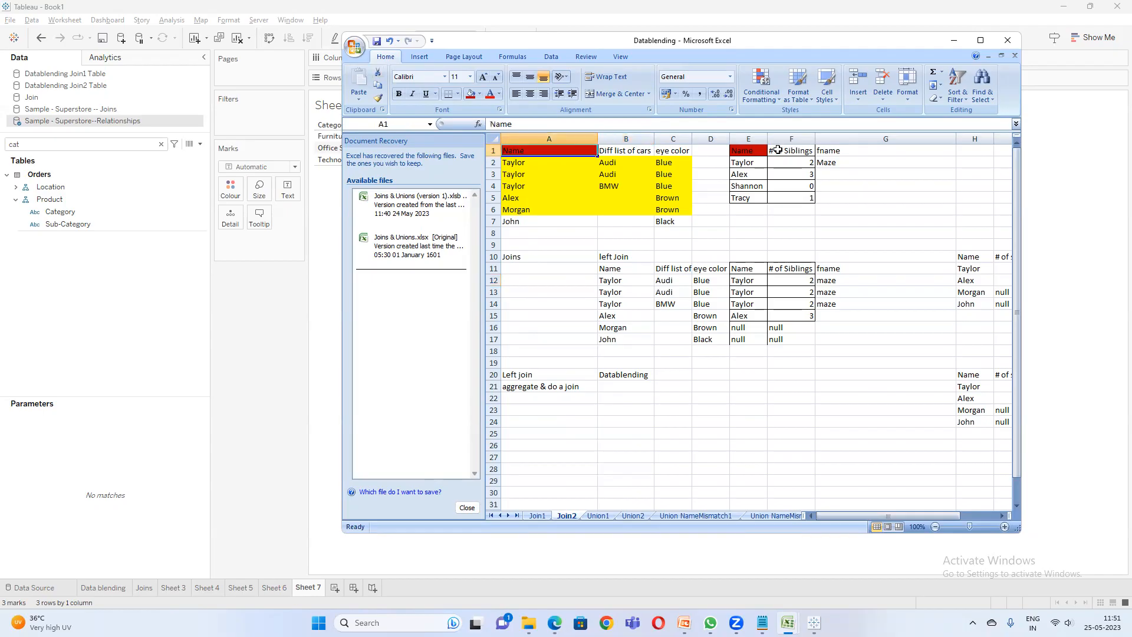
left_click(757, 154)
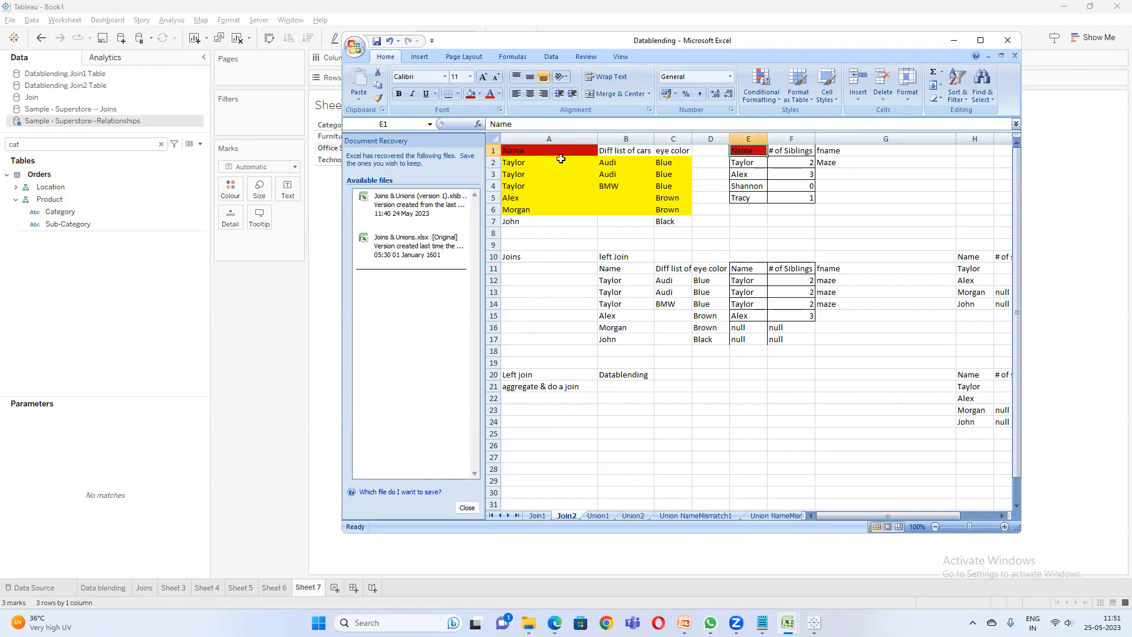
left_click(534, 151)
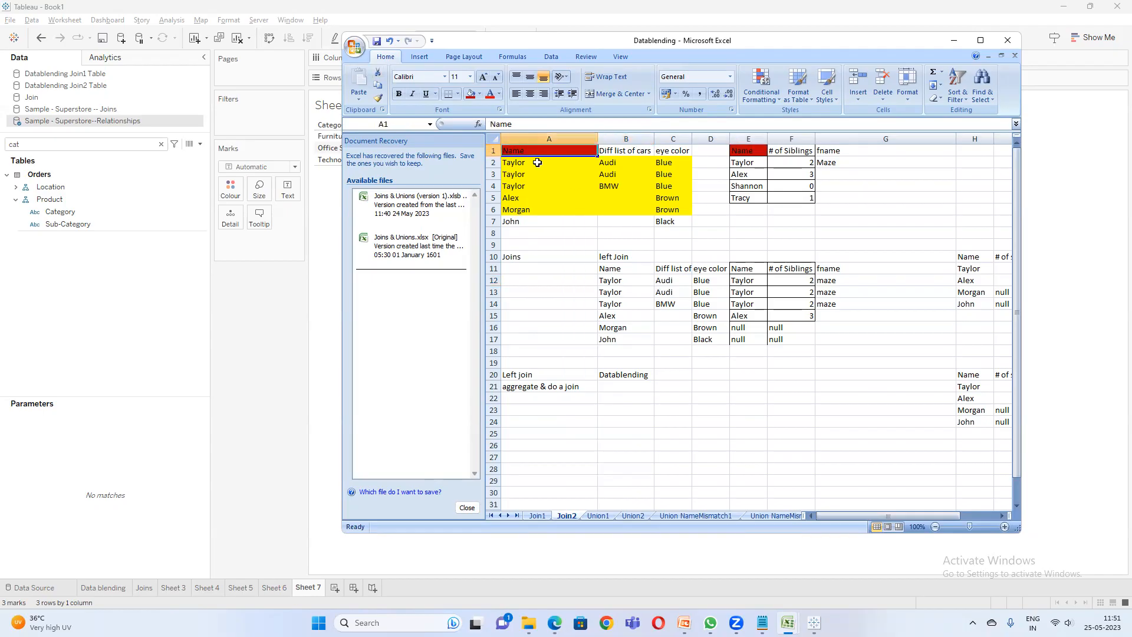
left_click(741, 163)
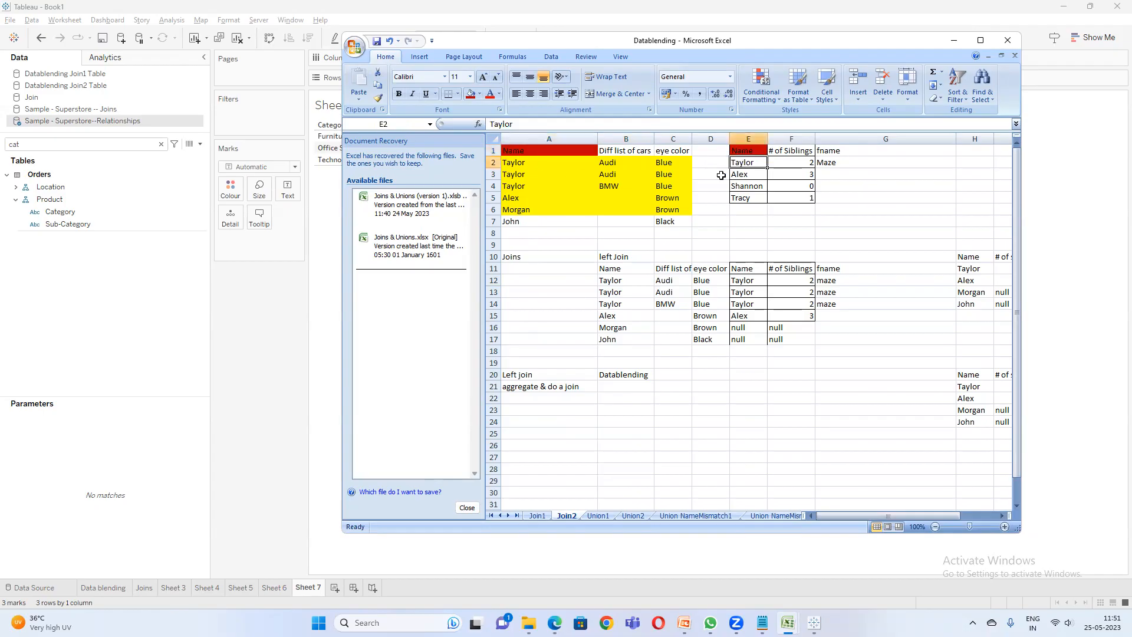
left_click(524, 162)
left_click_drag(530, 164, 532, 185)
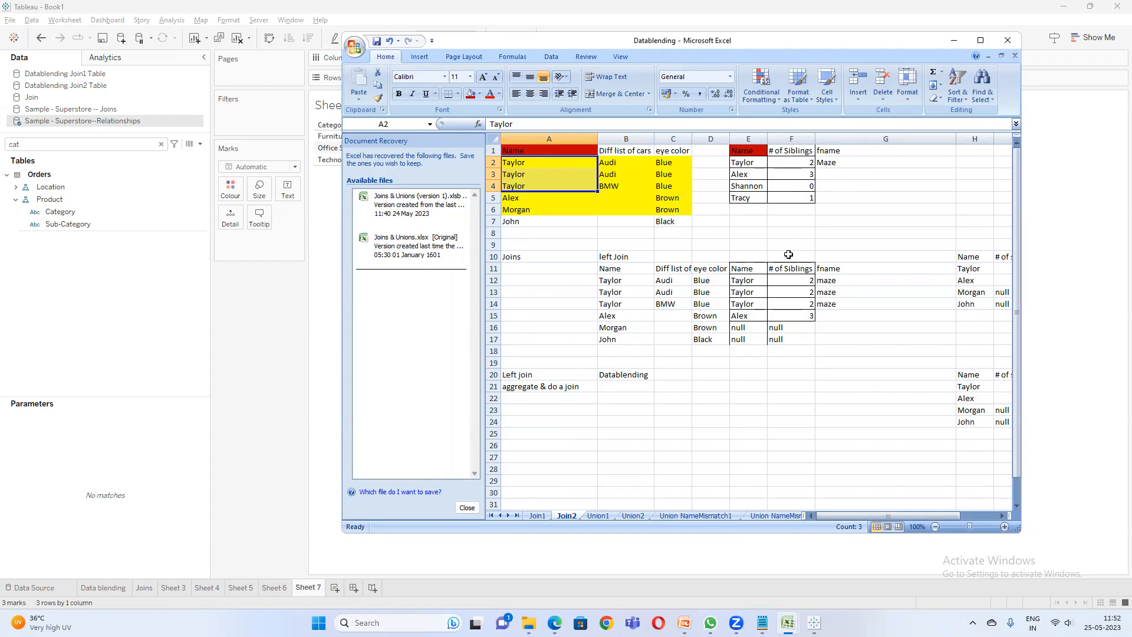
left_click(804, 284)
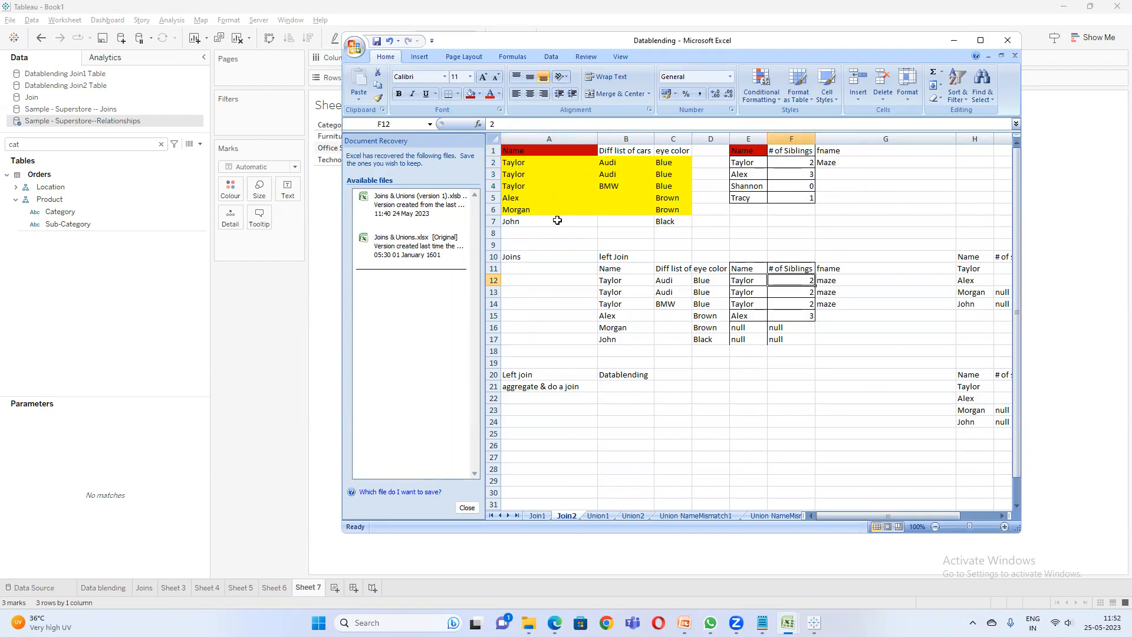
left_click(764, 375)
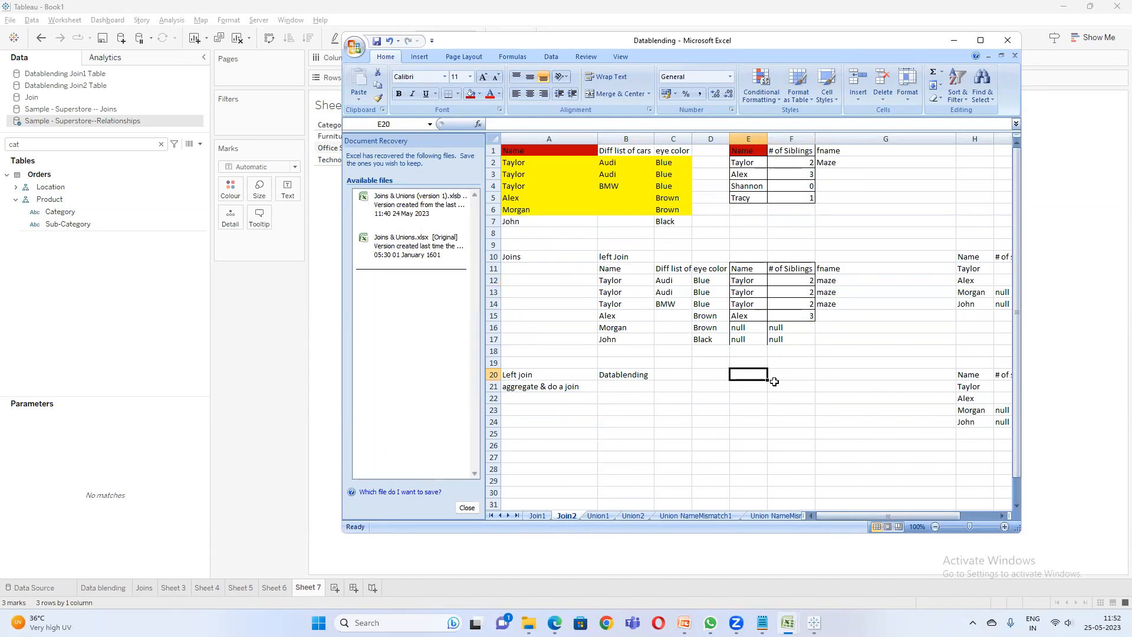
- Switch to Tableau, open the Sample - Superstore -- Joins data source, and examine the Category and Sub-Category columns of Orders
left_click(287, 335)
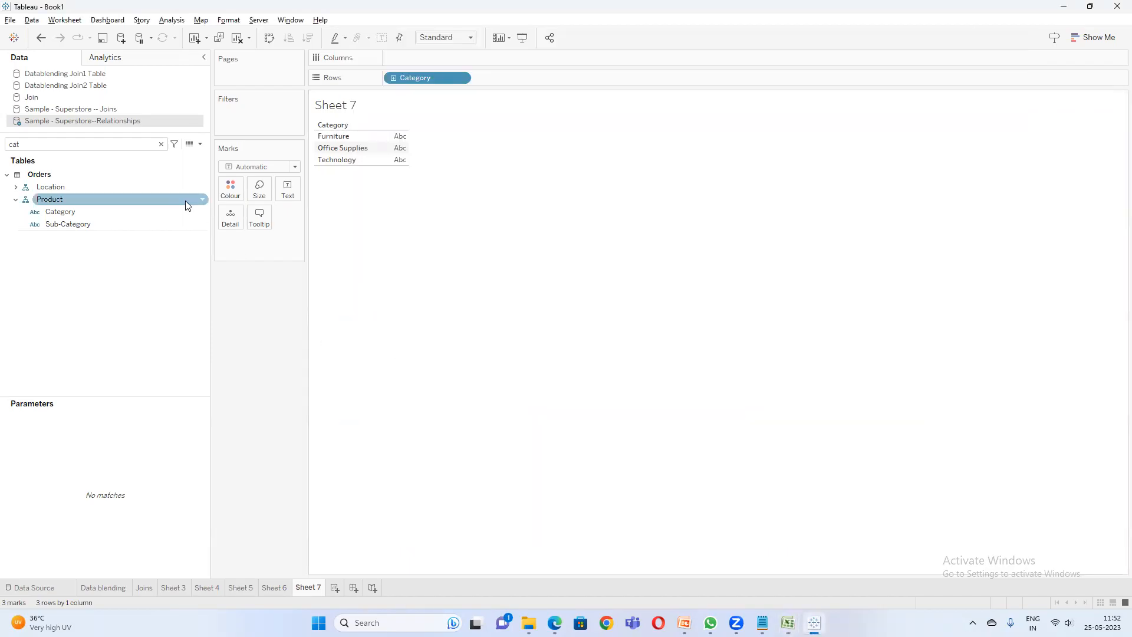
left_click(123, 108)
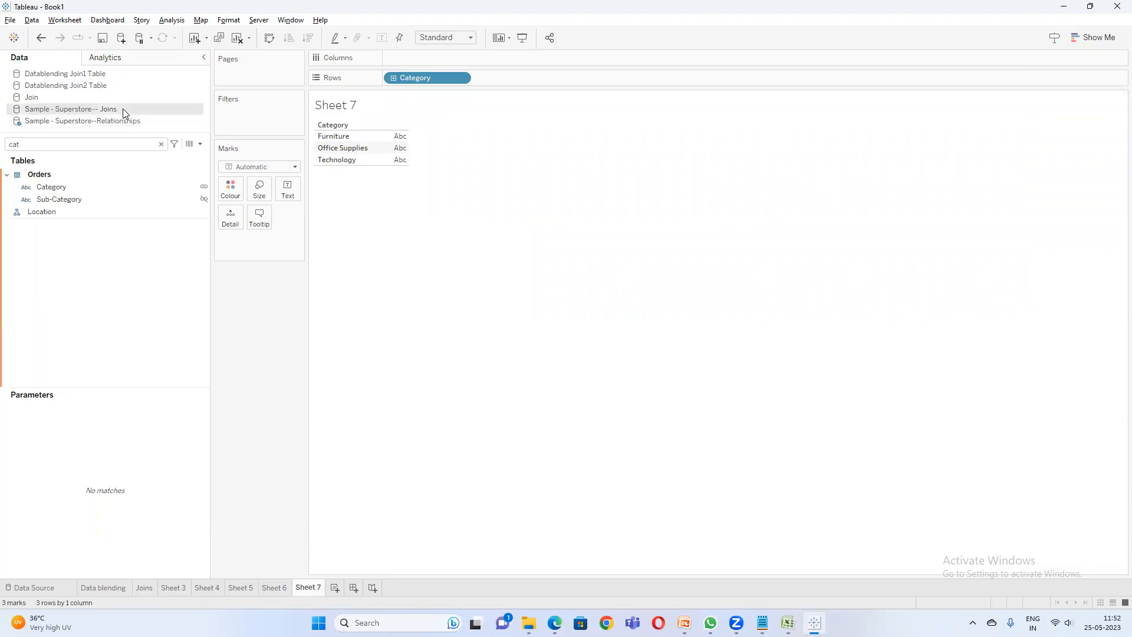
right_click(123, 109)
left_click(171, 117)
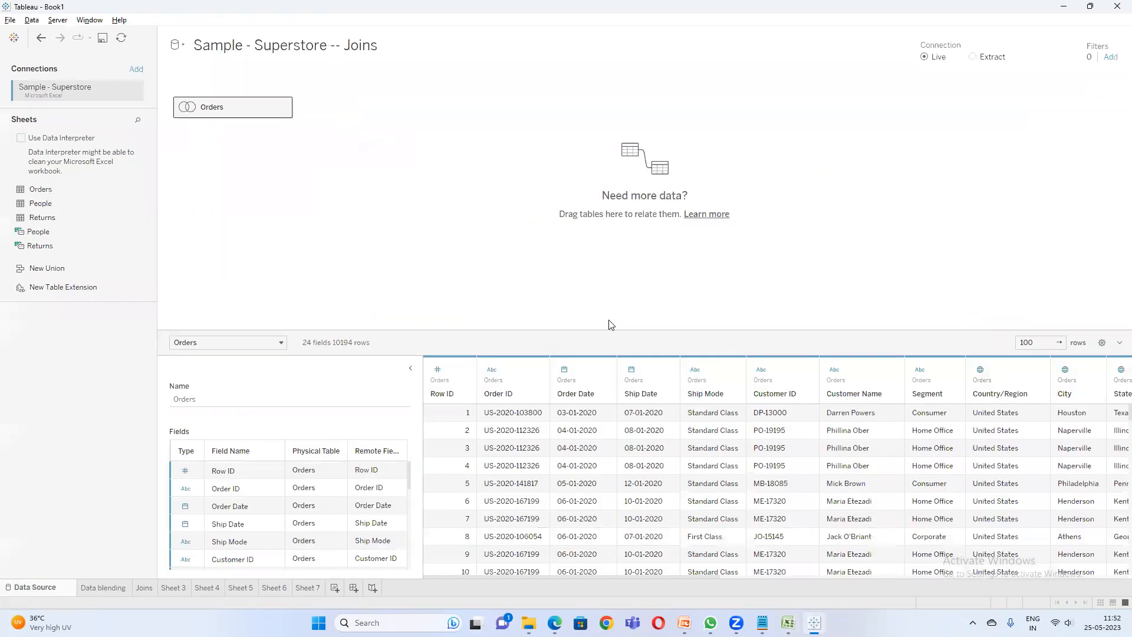
left_click_drag(616, 577, 827, 577)
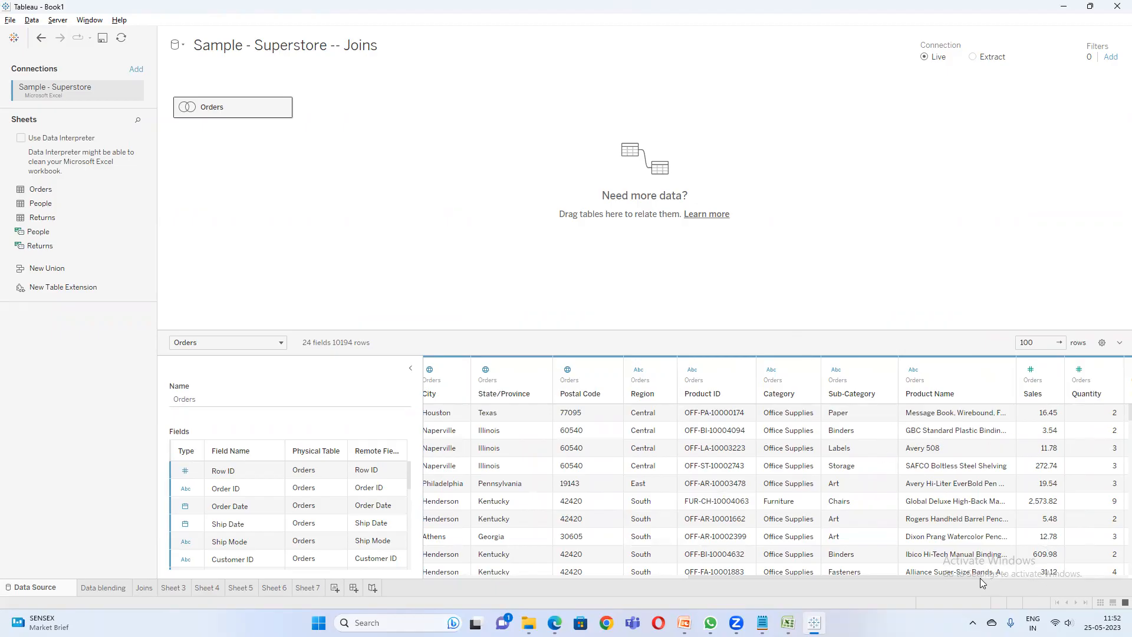
- Examine the Regional Manager and Region (People) columns in the joined Orders data
left_click_drag(942, 582, 1089, 582)
left_click(926, 392)
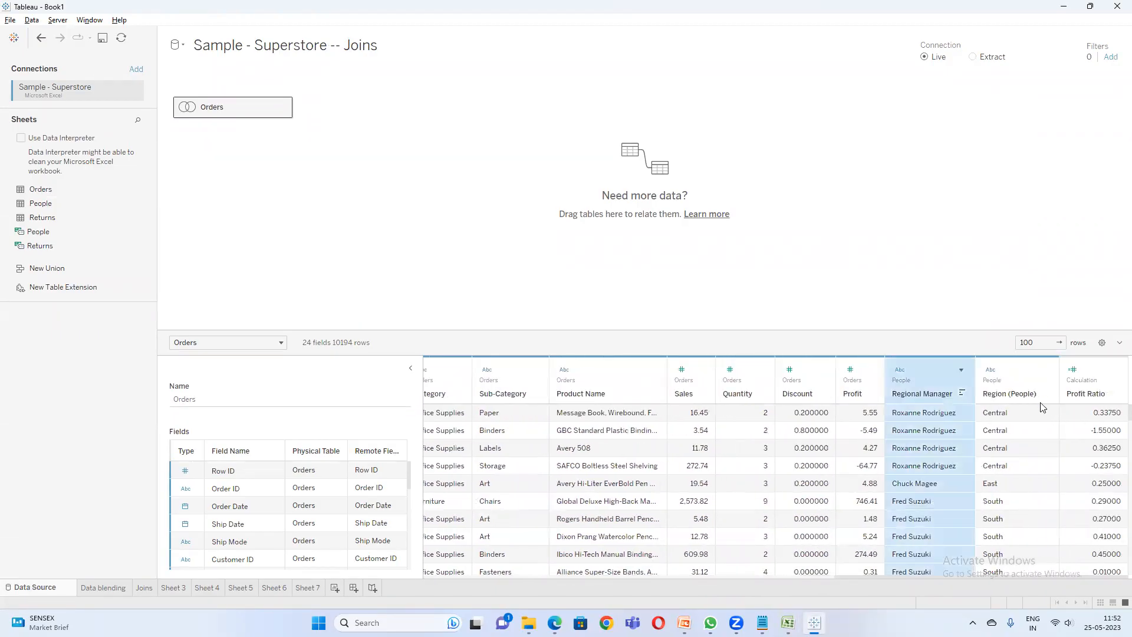
left_click(1005, 392)
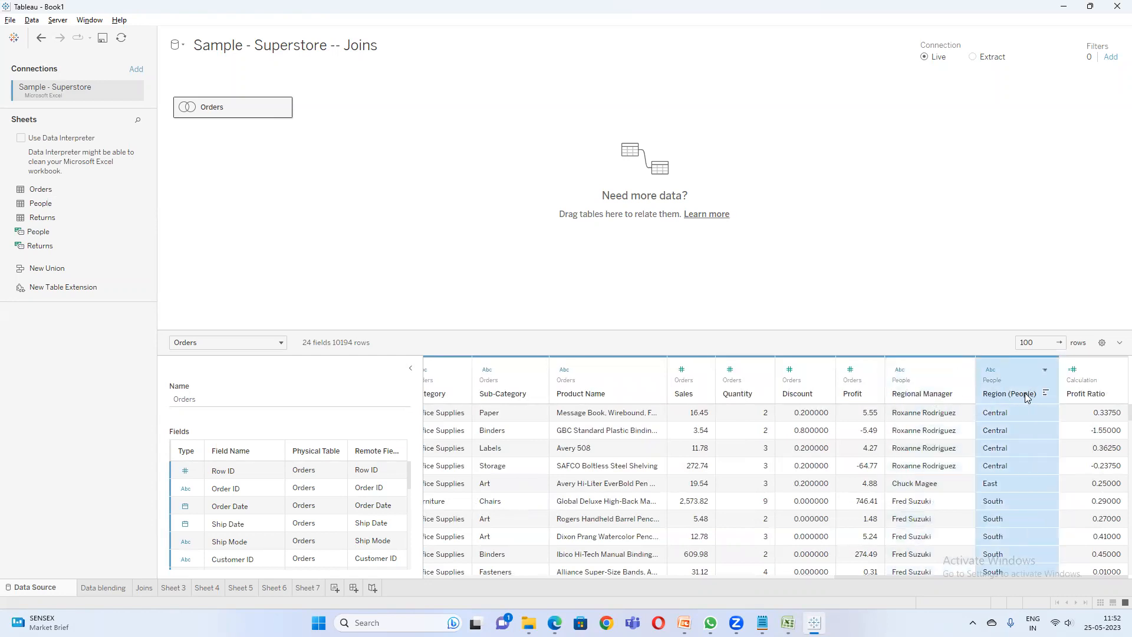
left_click(914, 396)
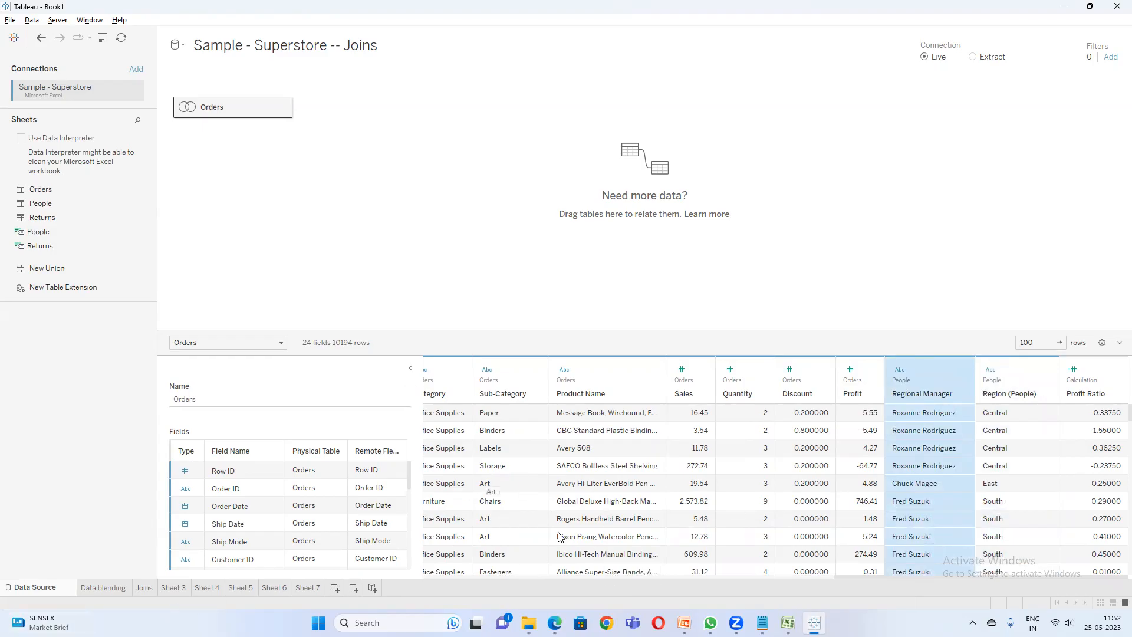
- Open the Sample - Superstore--Relationships data source from Sheet 7 and compare the data of its Orders and People tables
left_click(305, 589)
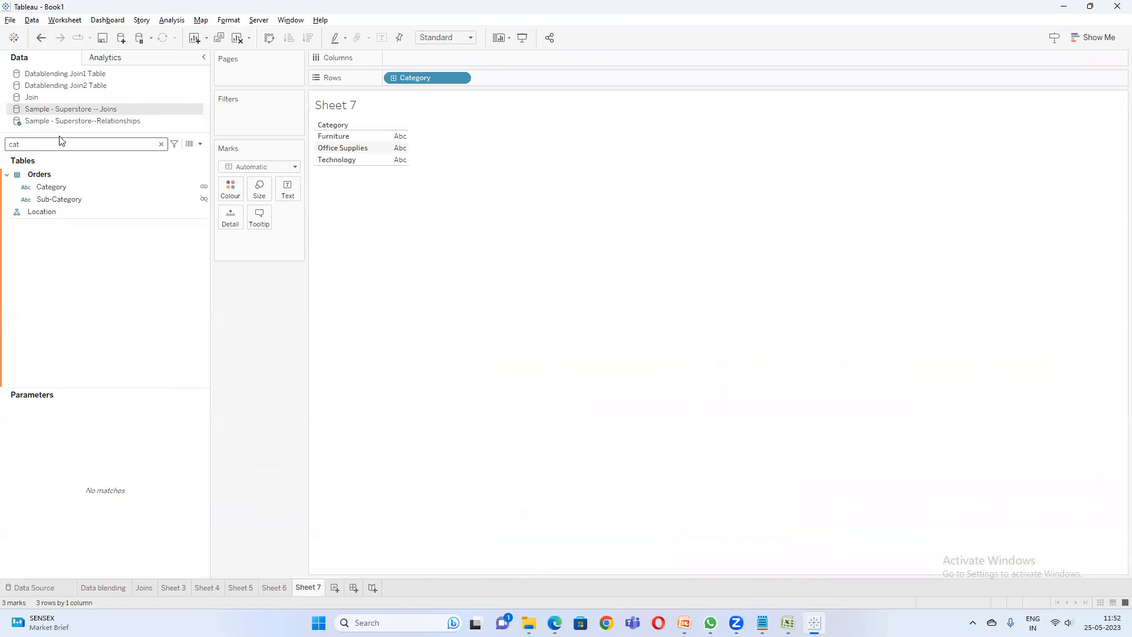
right_click(106, 127)
left_click(145, 133)
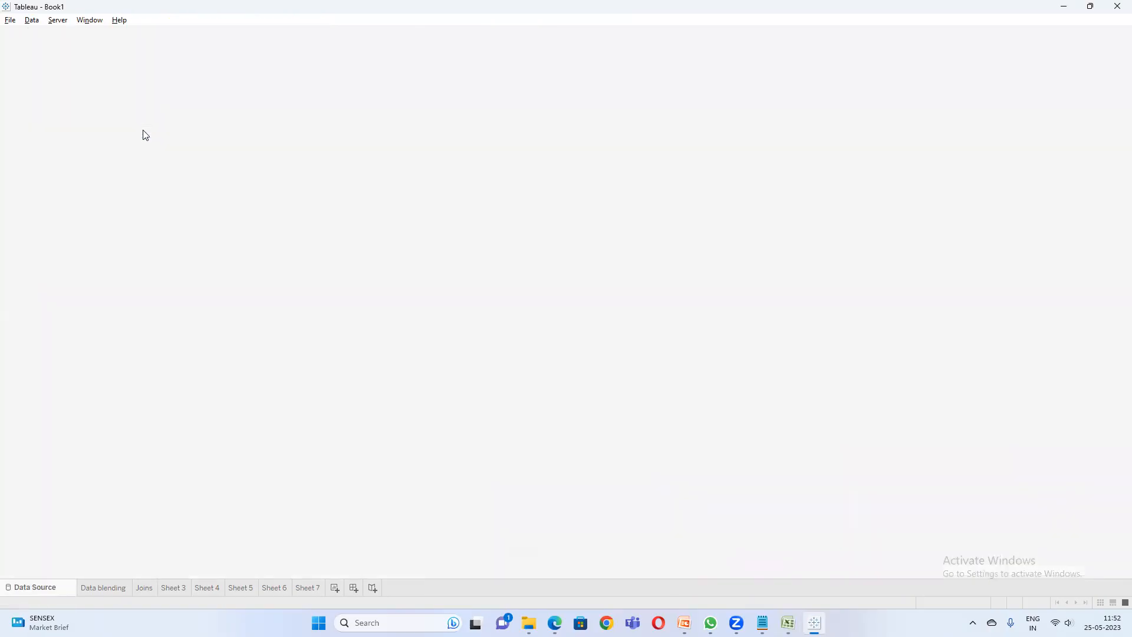
left_click(216, 114)
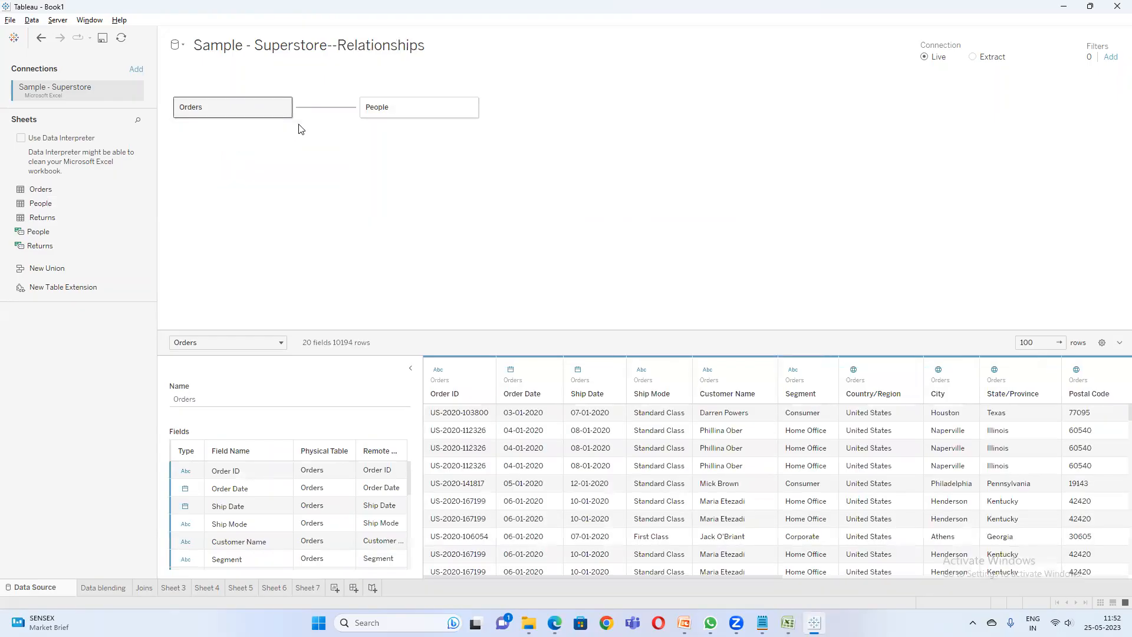
left_click(422, 112)
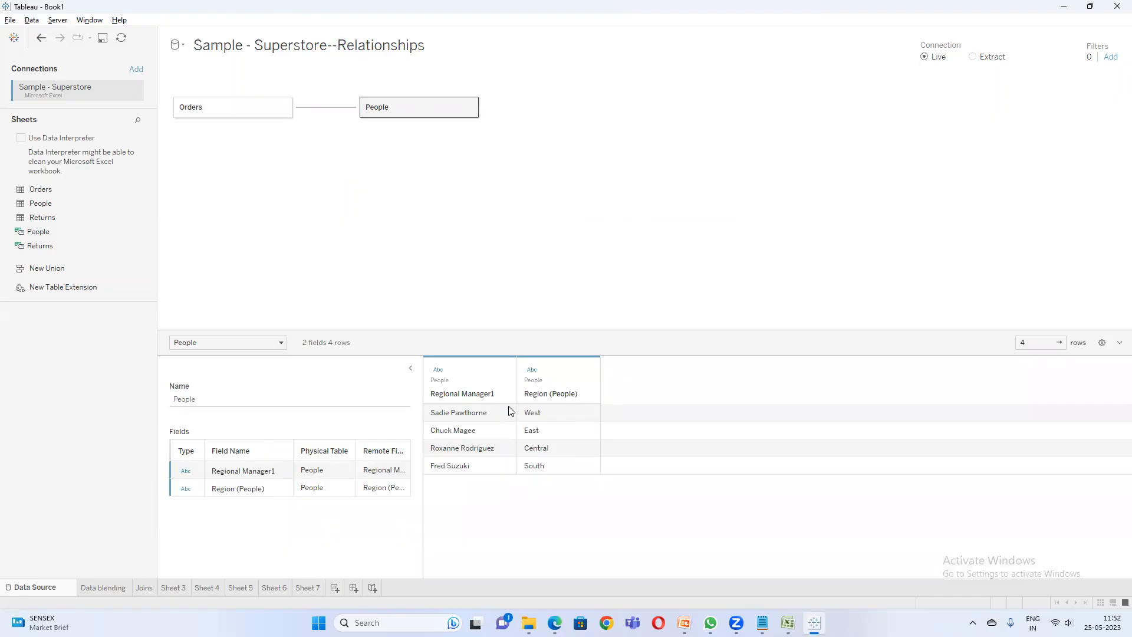
left_click(238, 122)
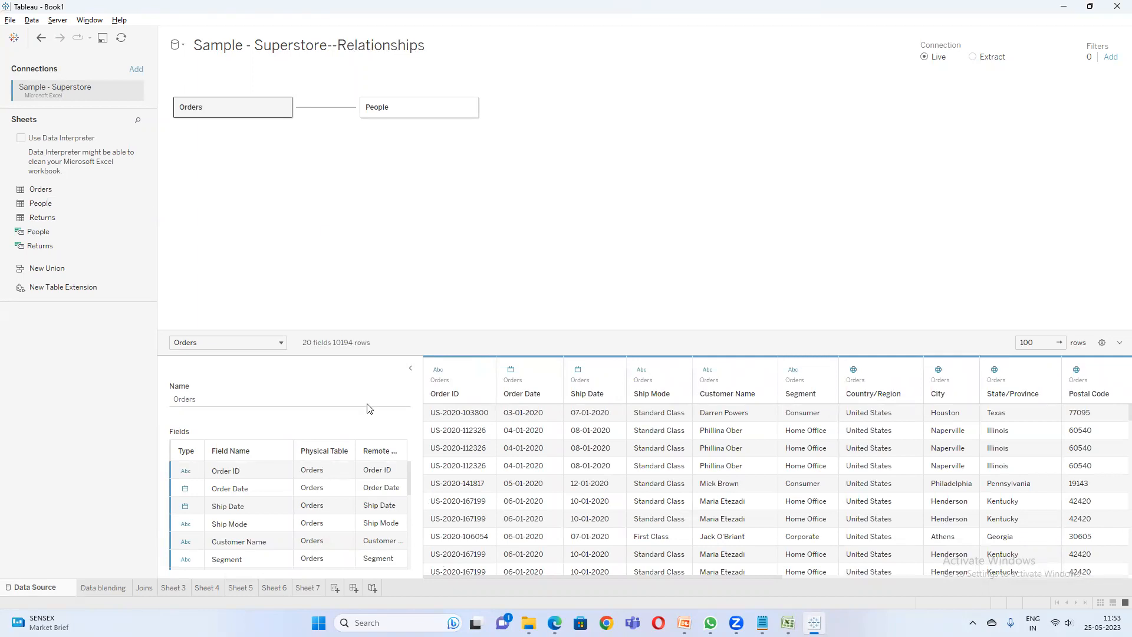
- Create a new worksheet and add Region and Regional Manager1 from the Relationships data source to Rows
left_click(337, 588)
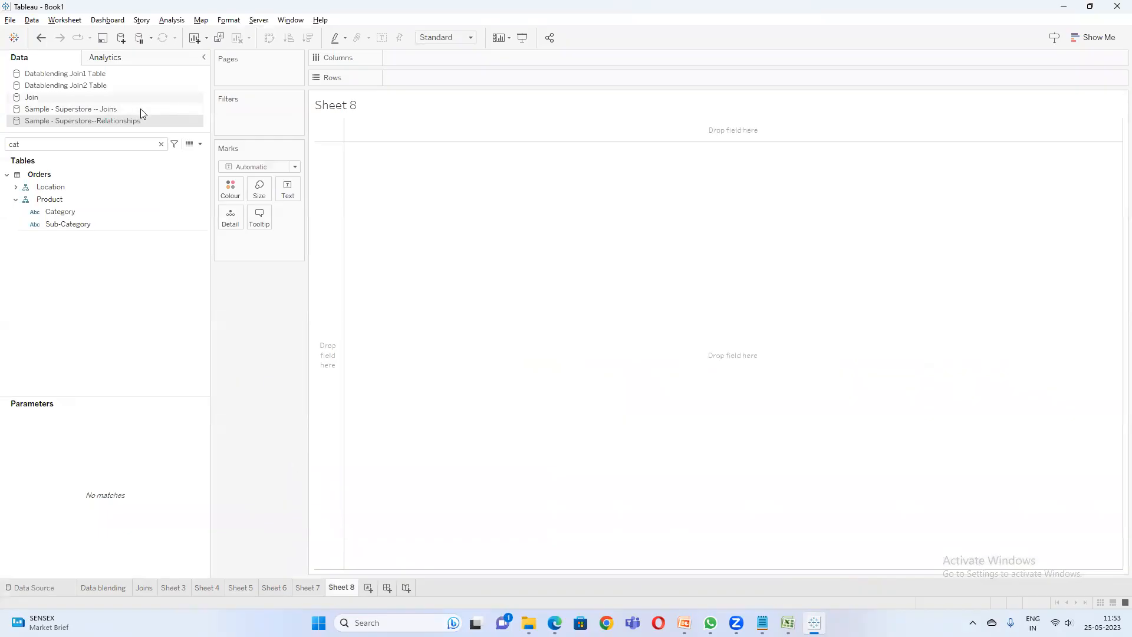
left_click(134, 142)
left_click(161, 144)
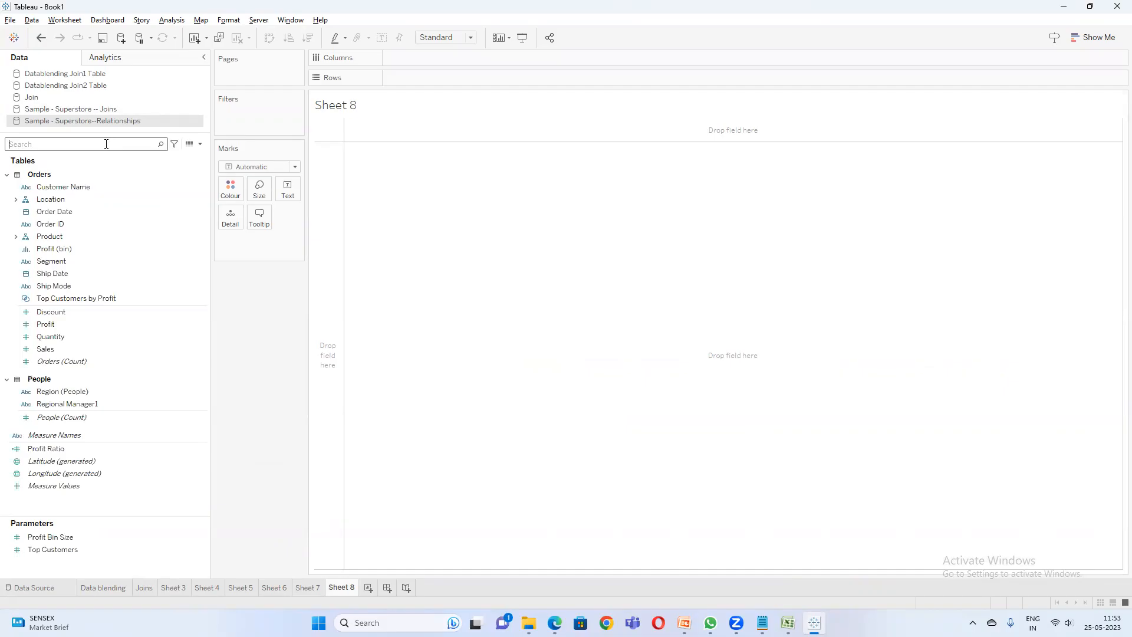
type("reg")
left_click_drag(78, 211, 401, 78)
left_click_drag(71, 260, 521, 73)
- Find the Category field and place it on Rows after Regional Manager1
double_click(51, 146)
type("ca")
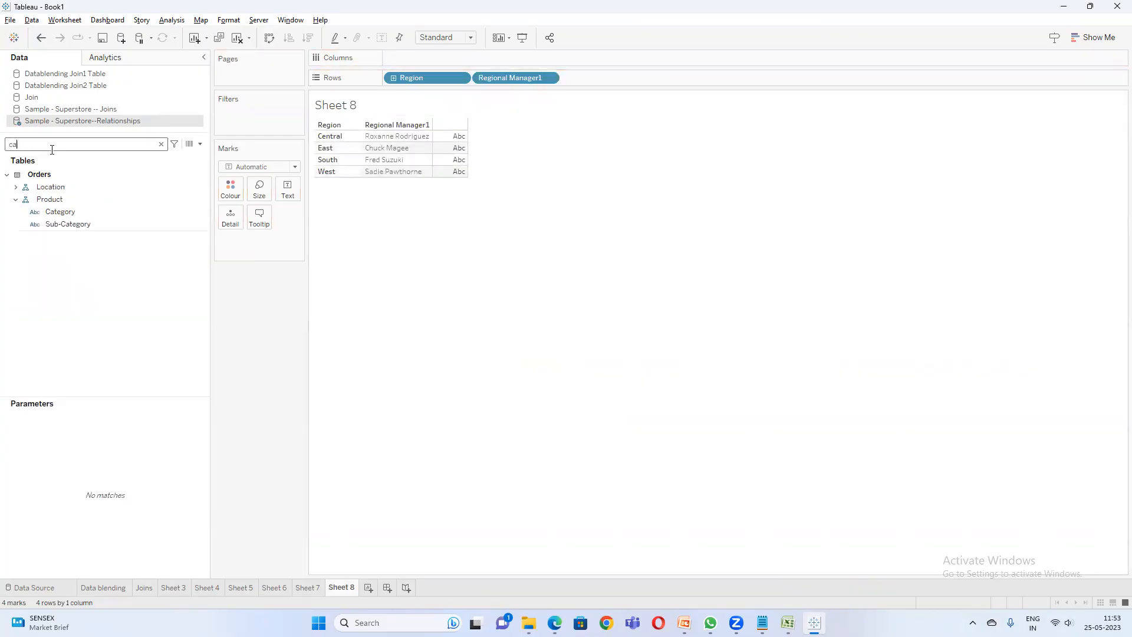
double_click(69, 212)
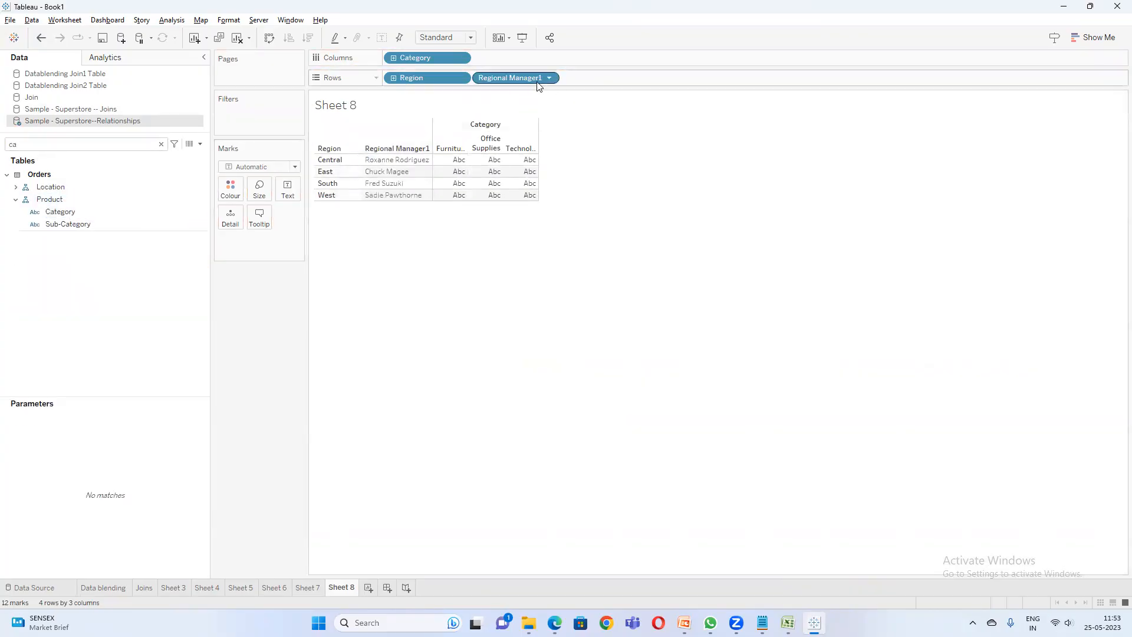
left_click_drag(430, 59, 604, 81)
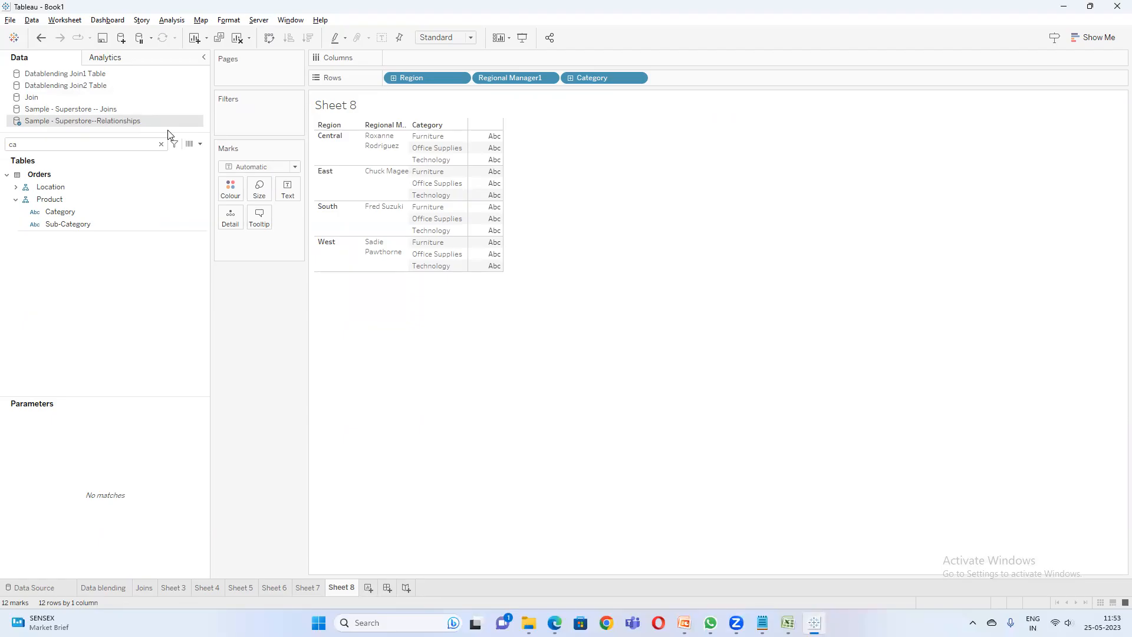
- Open the Sample - Superstore--Relationships data source and relate the Returns sheet to Orders
left_click(121, 110)
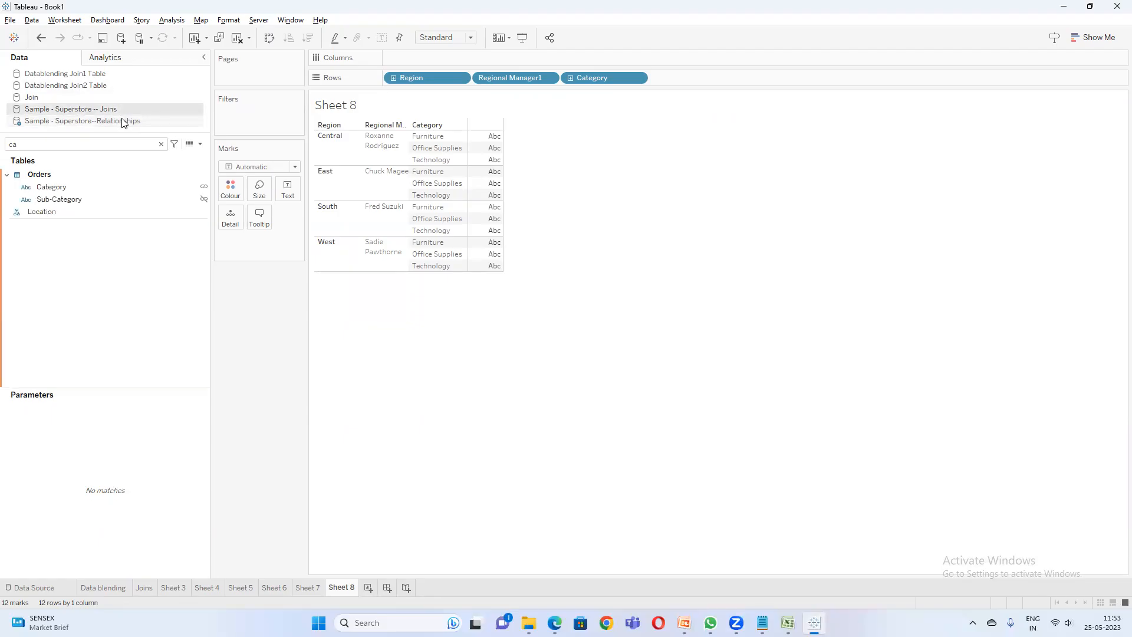
left_click(123, 122)
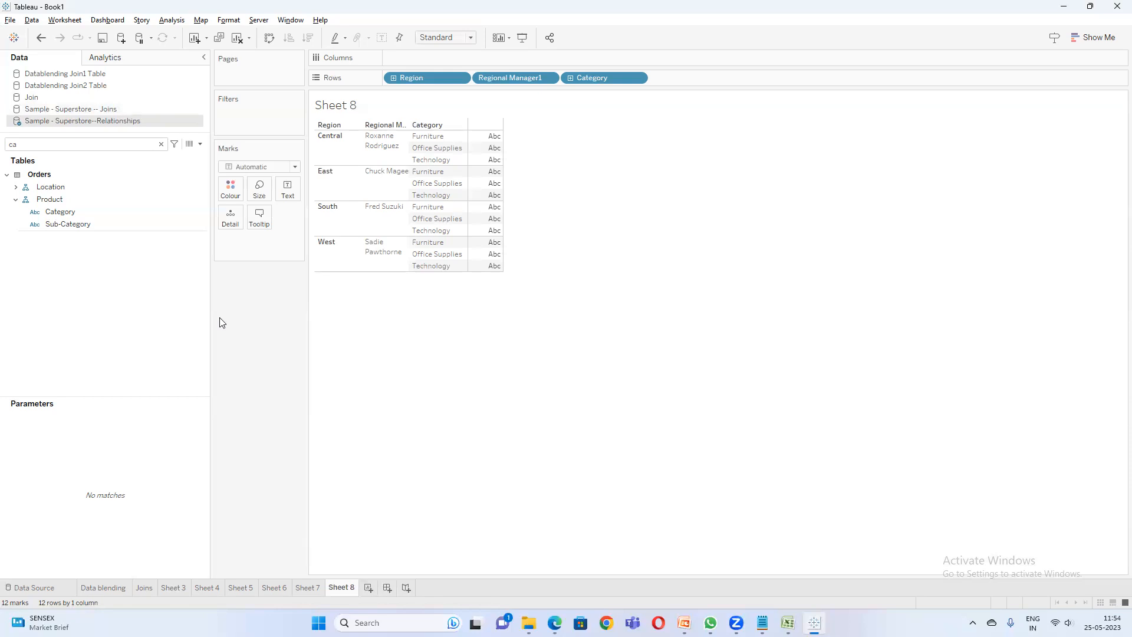
right_click(121, 119)
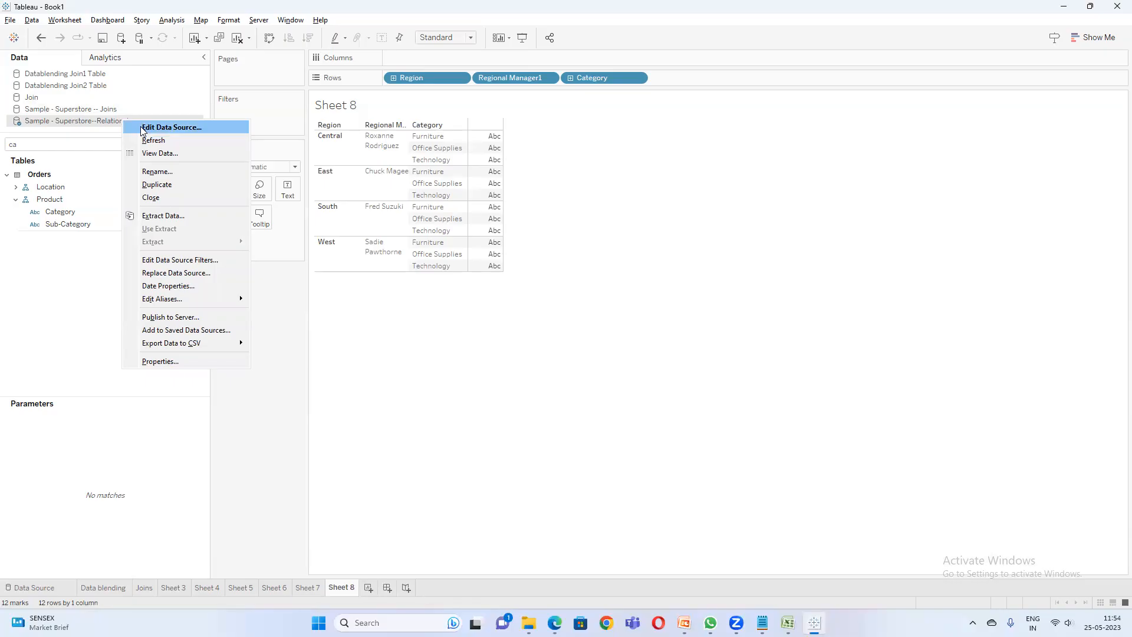
left_click(143, 128)
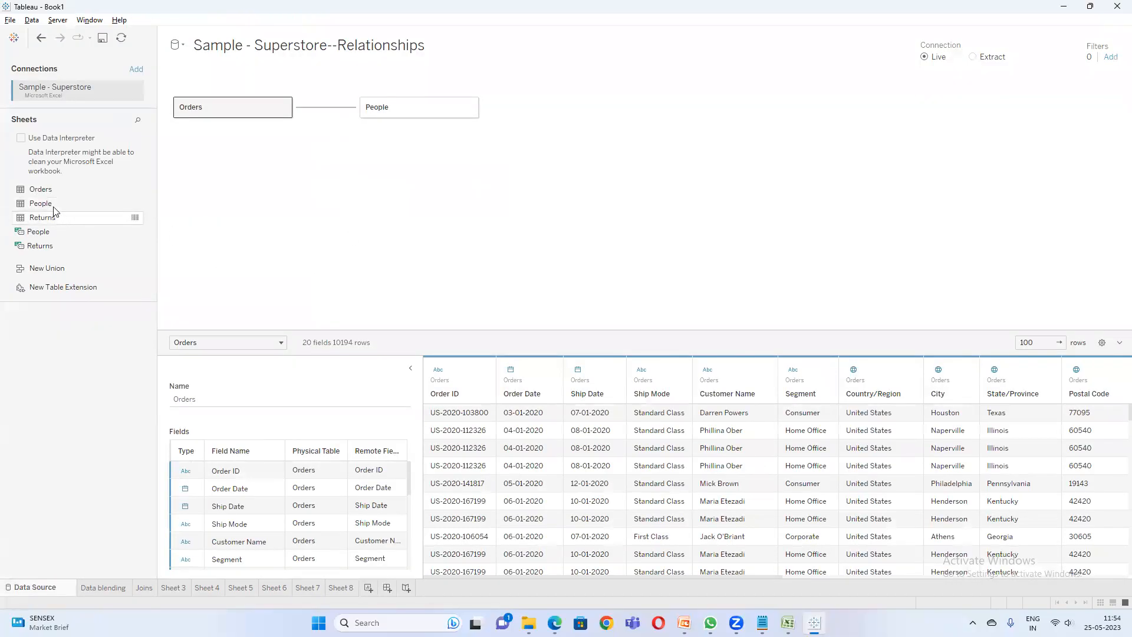
left_click_drag(42, 218, 381, 149)
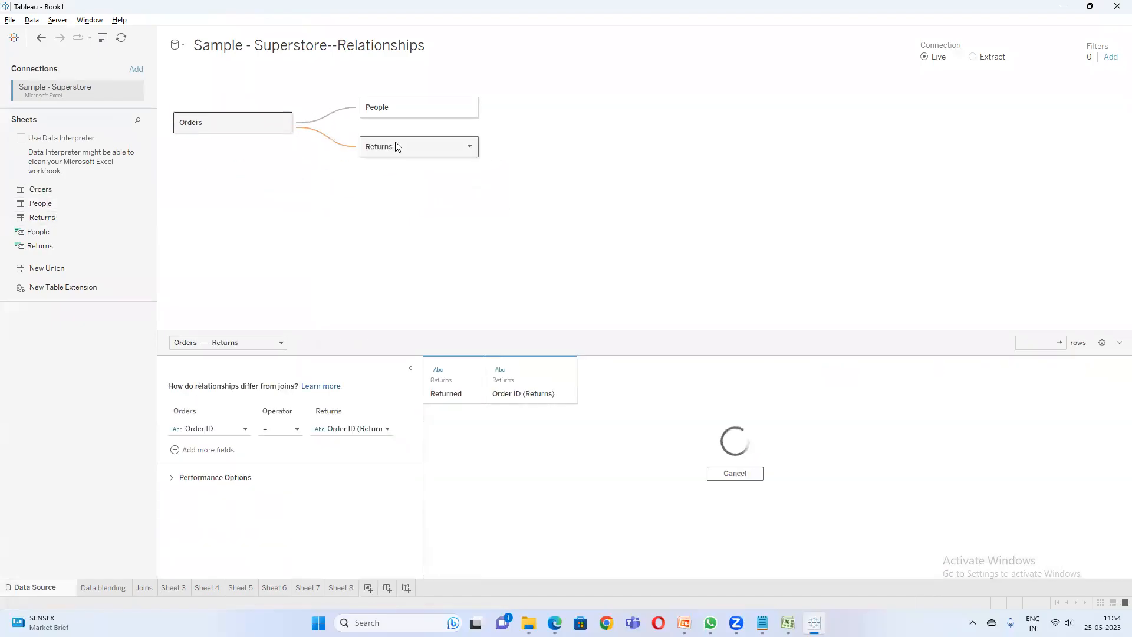
mouse_move(346, 149)
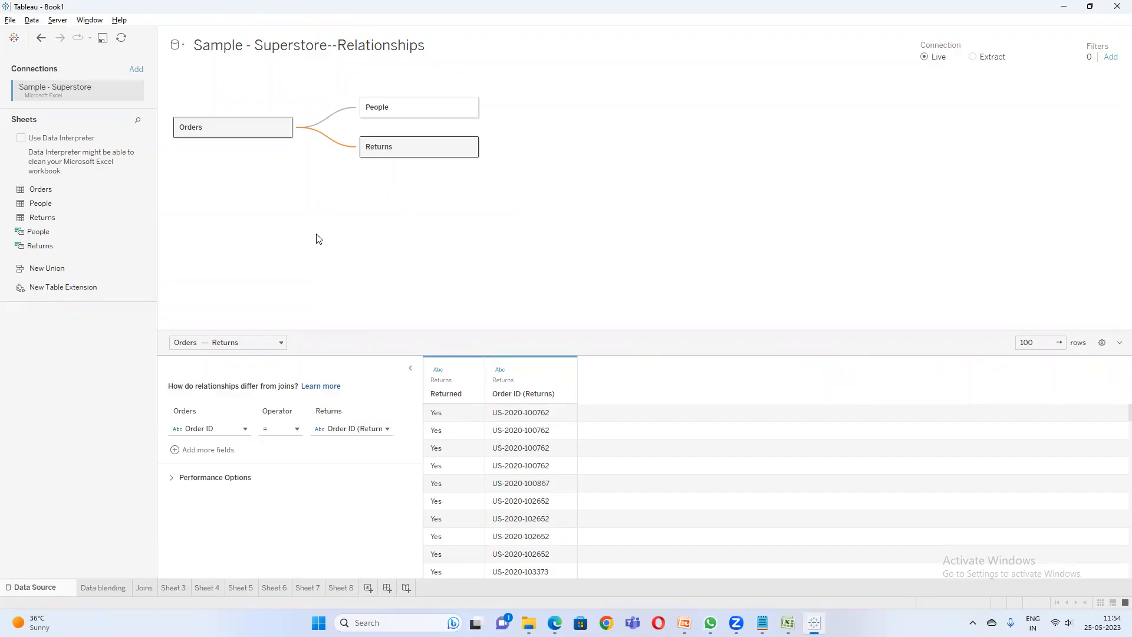
- Return to Sheet 8, select the Joins data source, and check the left-join example in the Excel workbook before coming back to Tableau
left_click(349, 592)
right_click(118, 108)
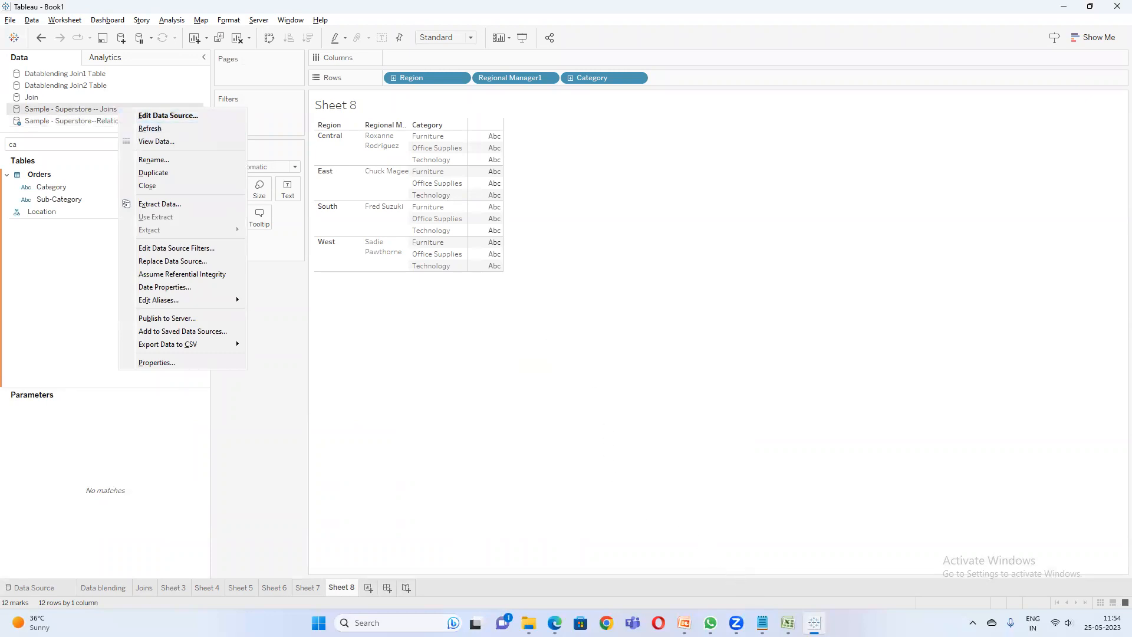
mouse_move(762, 623)
left_click(796, 578)
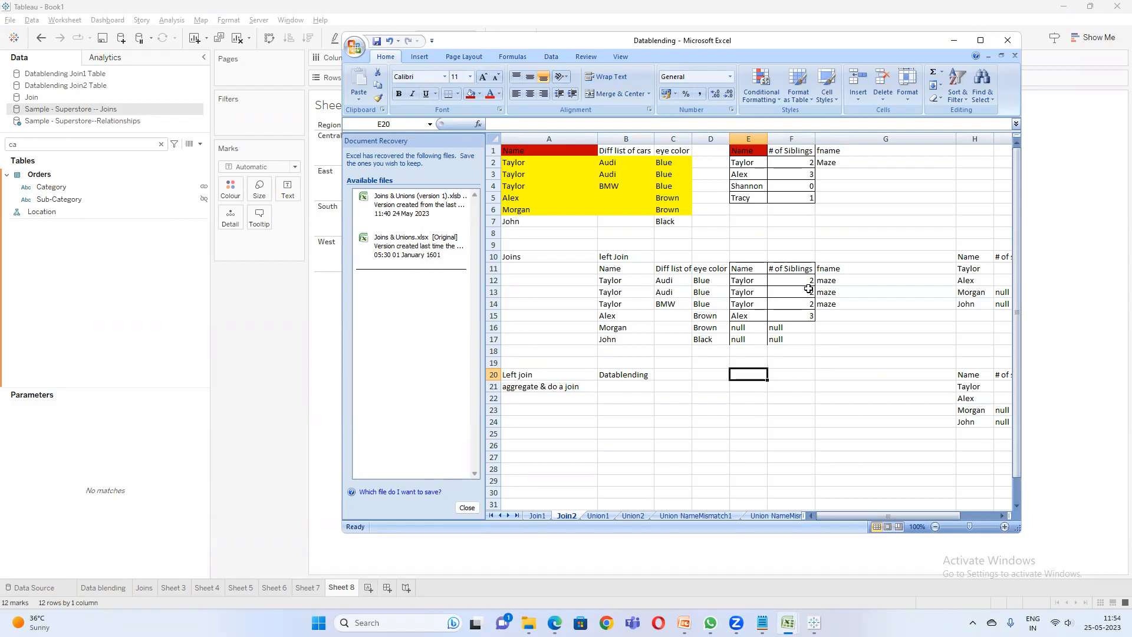
left_click(269, 353)
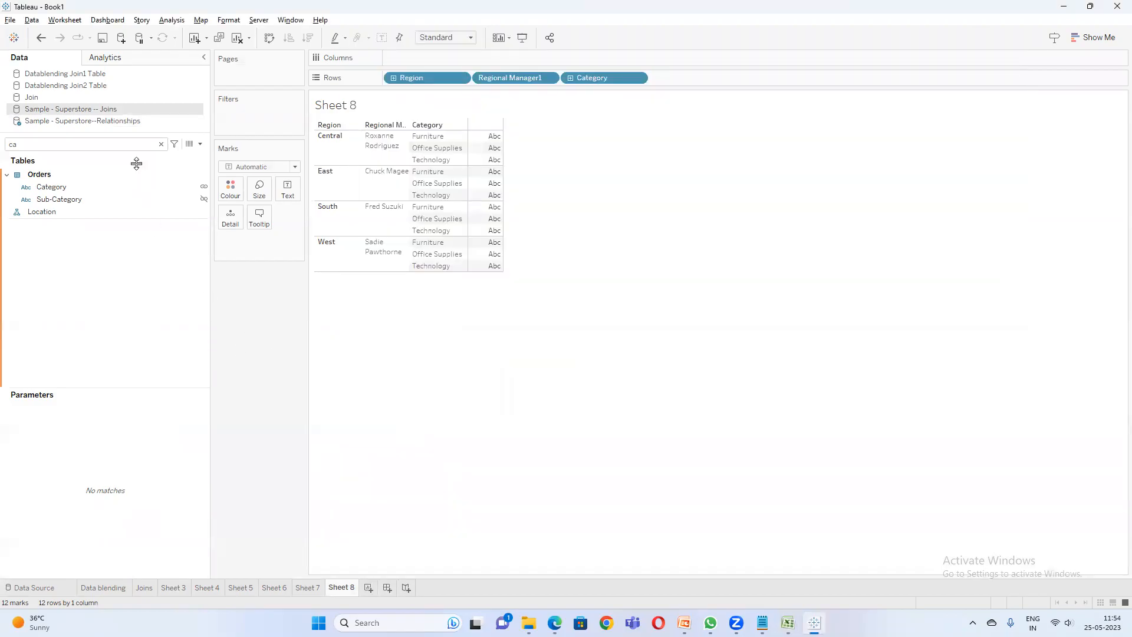
- View the underlying data of the Sample - Superstore -- Joins source and examine its Quantity and Sales columns
left_click(188, 145)
left_click_drag(488, 430, 762, 427)
left_click(742, 259)
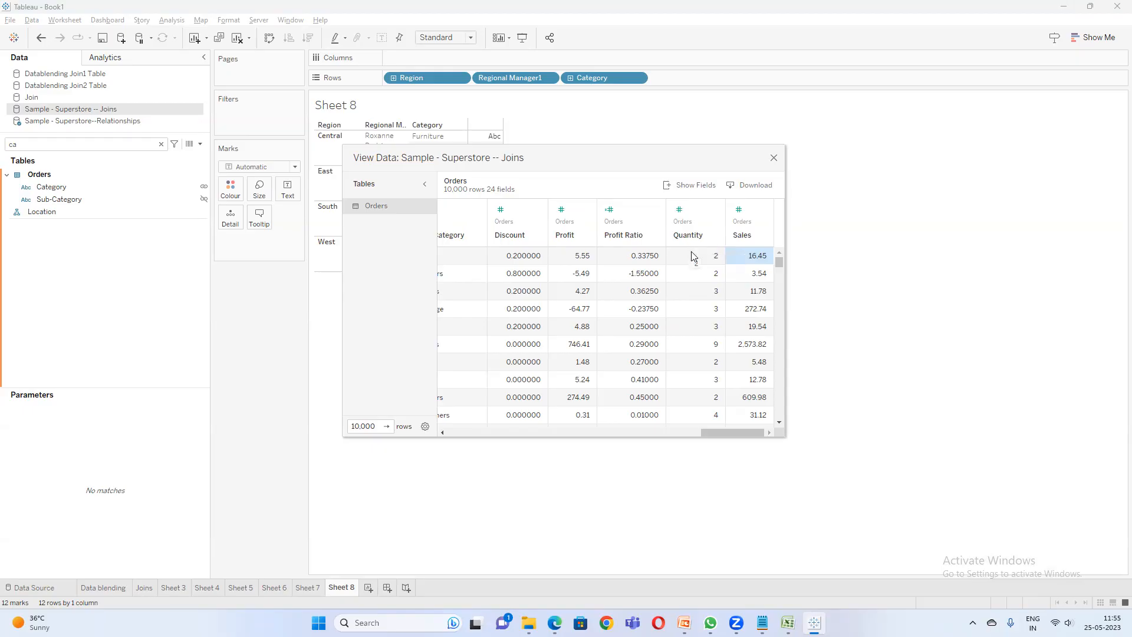
left_click(773, 159)
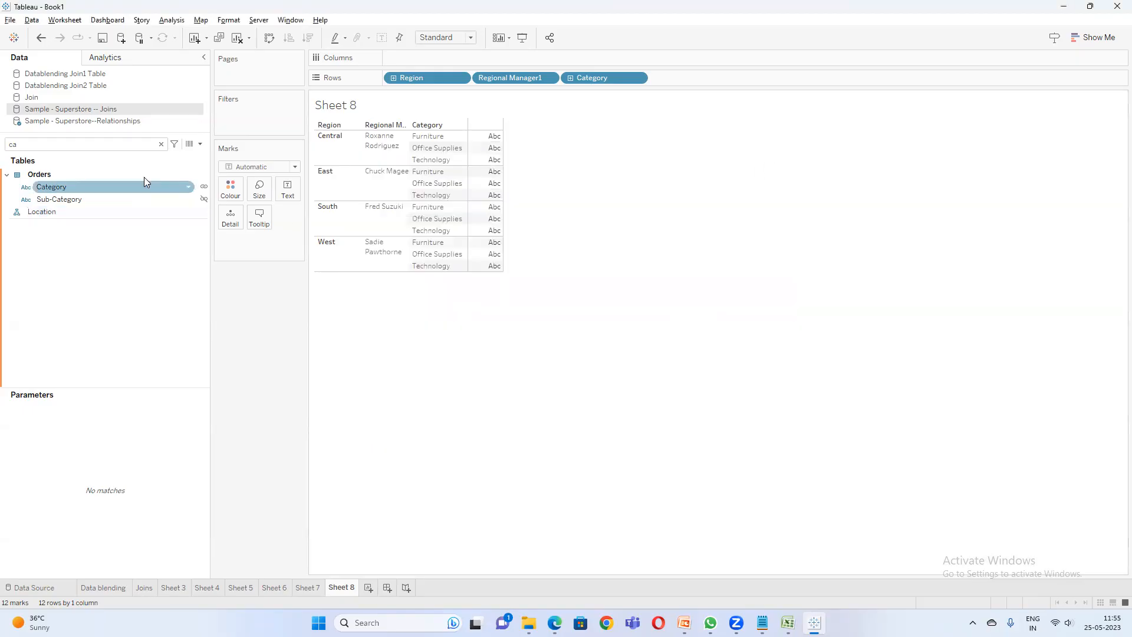
- Reopen the Sample - Superstore--Relationships data source and inspect the Orders table, the Returns table, and the relationship between them
left_click(143, 121)
right_click(144, 122)
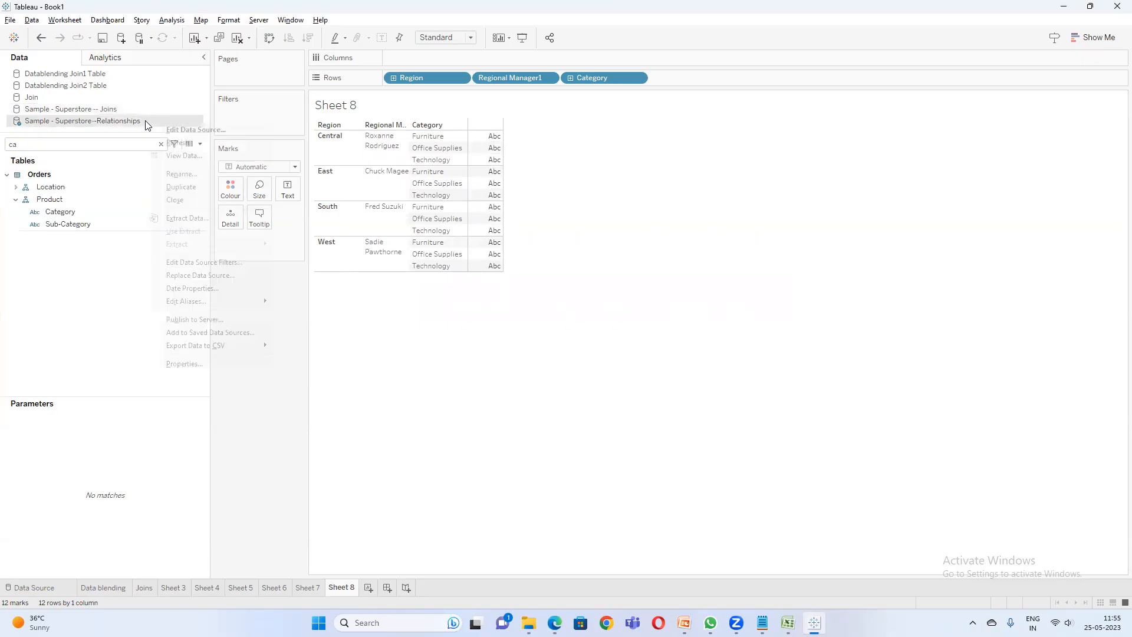
left_click(199, 131)
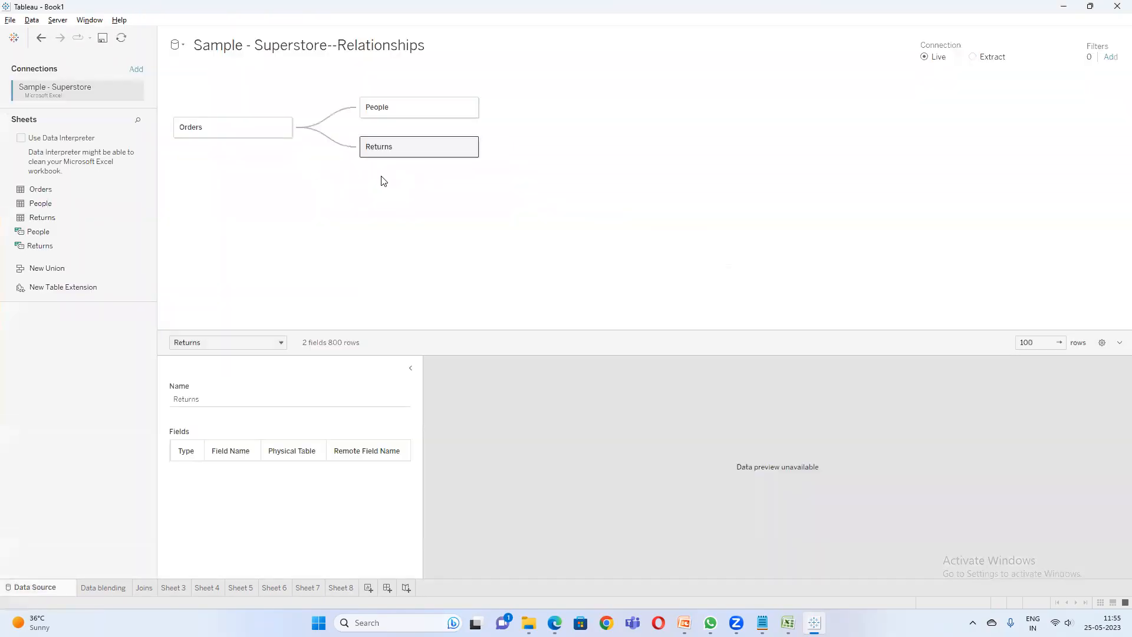
left_click(258, 133)
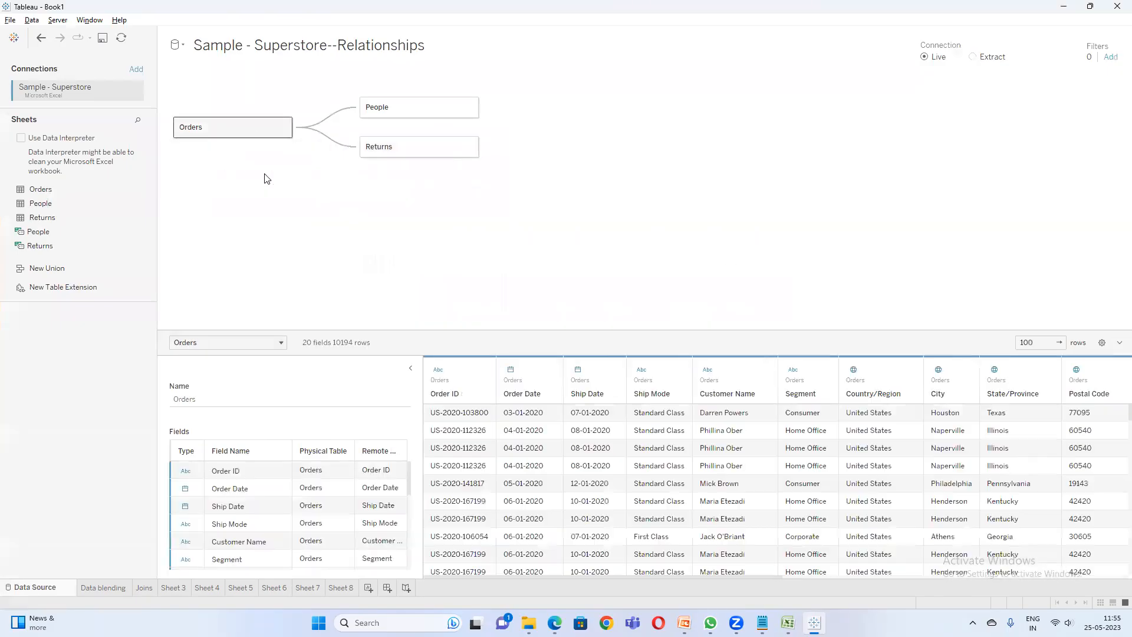
left_click(406, 150)
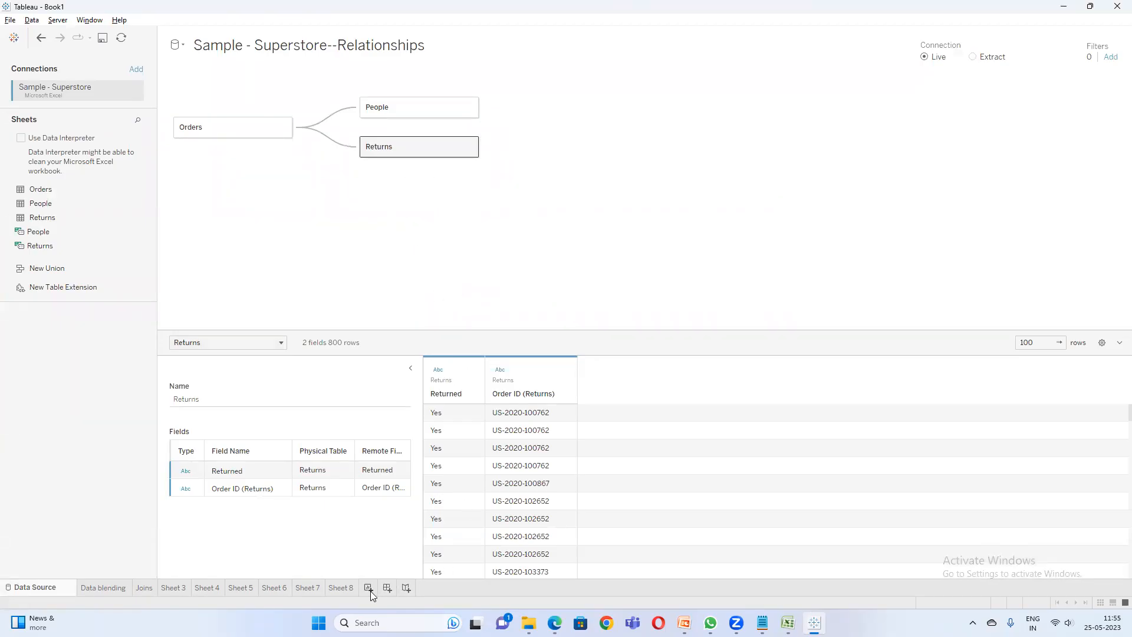
left_click(321, 137)
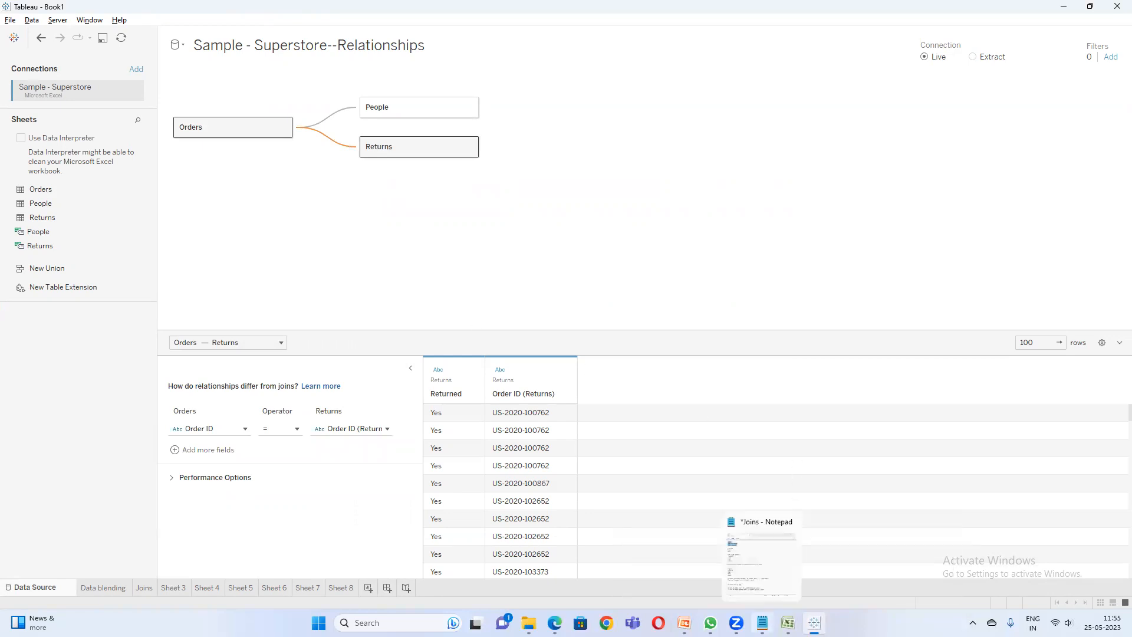
- In the Notepad Joins notes, complete the Relationship line with "----improvement in data blending" and return to Tableau
left_click(763, 622)
left_click(679, 262)
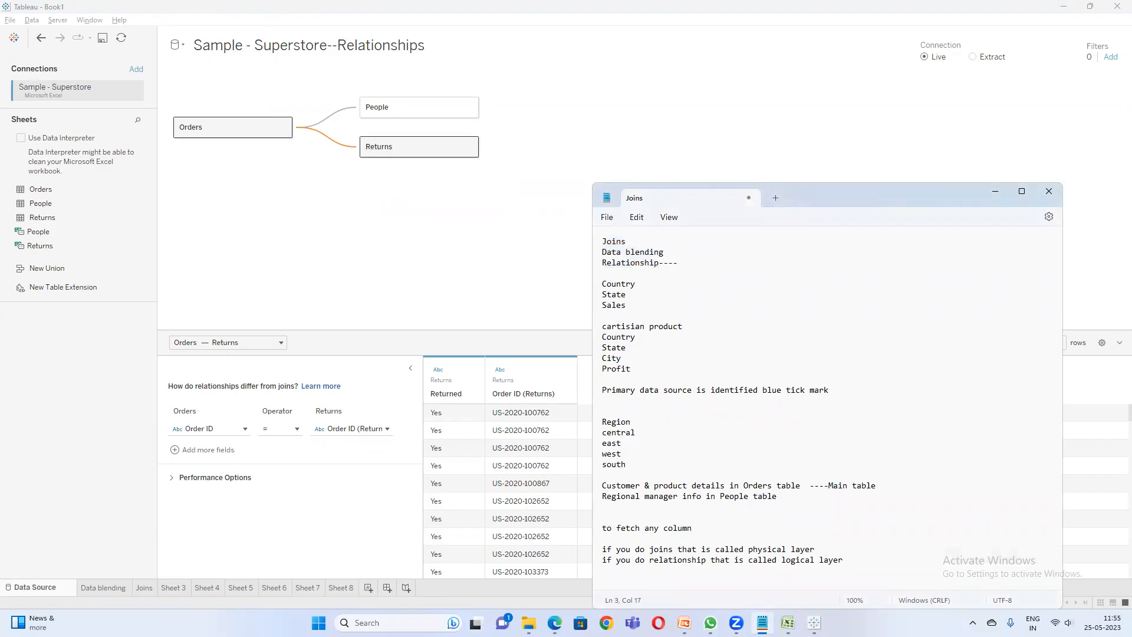
type("----improve")
key("BackSpace")
key("BackSpace")
key("BackSpace")
type("ovement in data")
key("BackSpace")
type("blending")
left_click(517, 206)
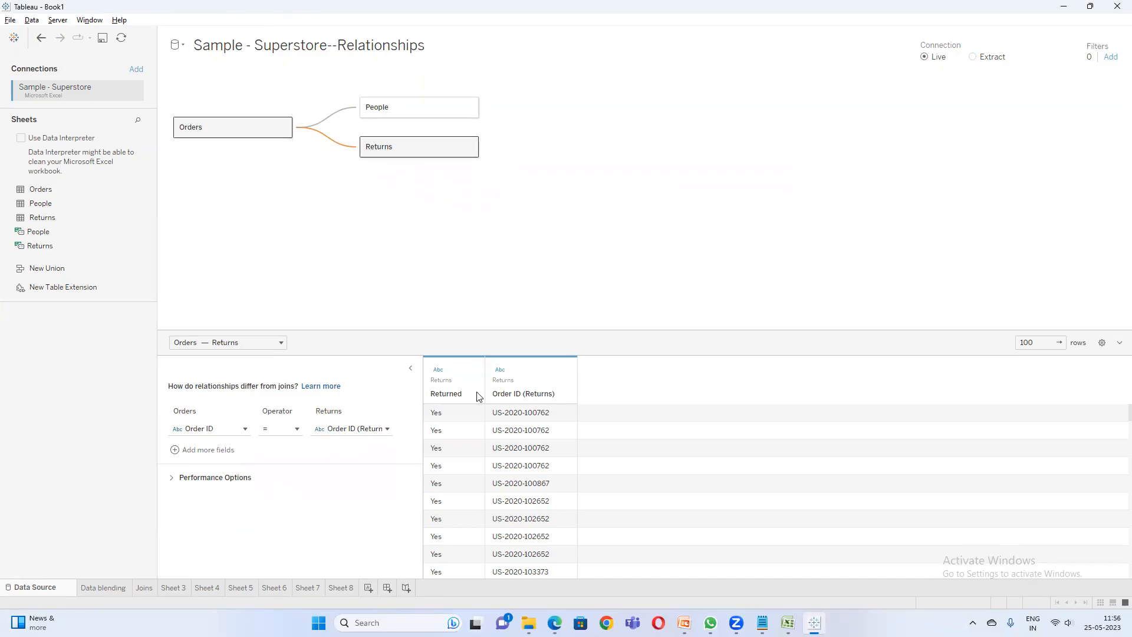
- Check the first Order ID (Returns) value, then open the Sample - Superstore -- Joins data source from Sheet 8
left_click(525, 415)
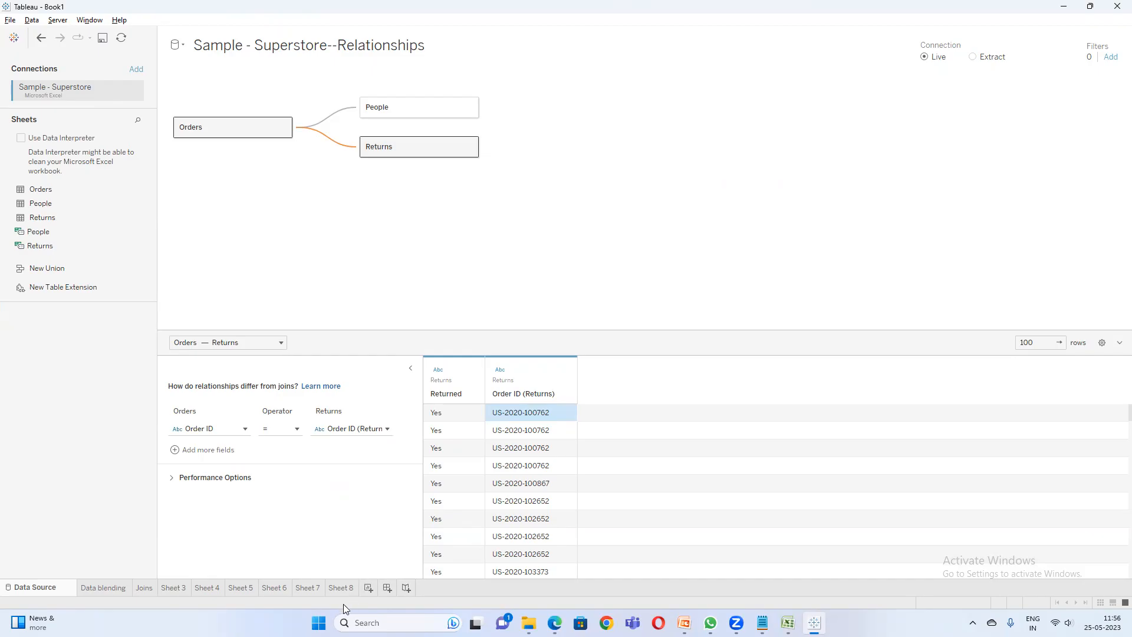
left_click(347, 588)
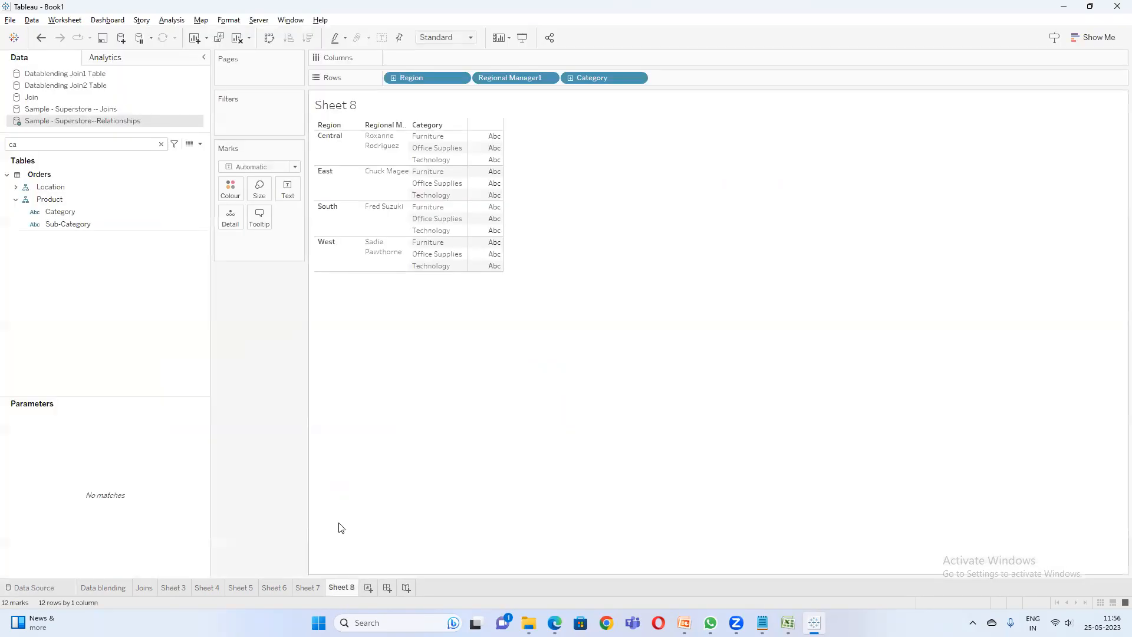
left_click(84, 110)
right_click(99, 109)
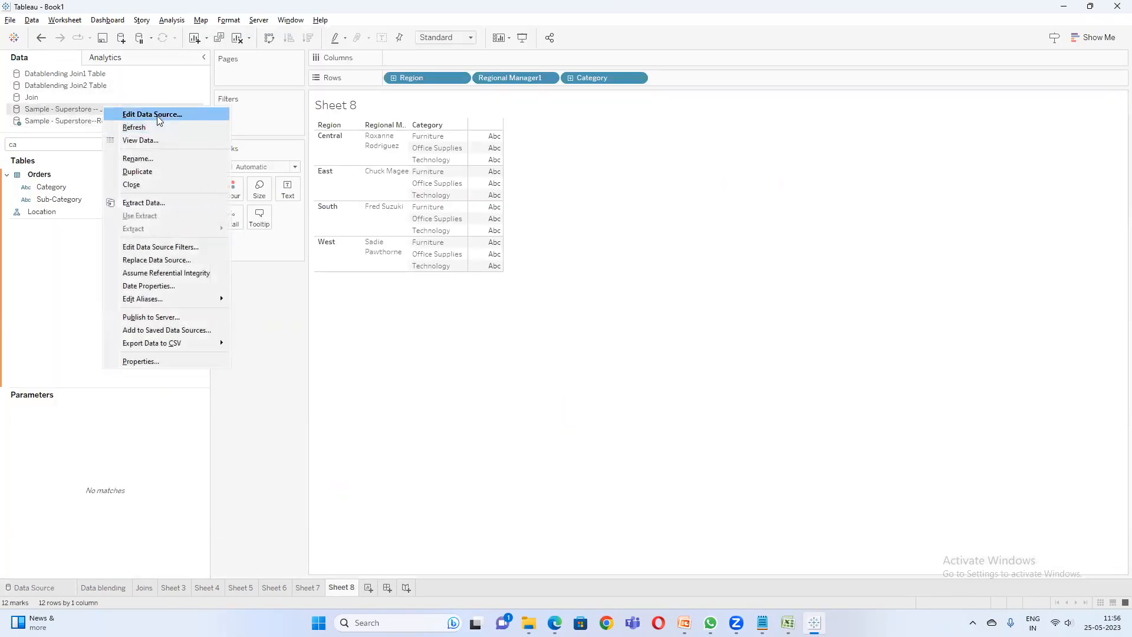
left_click(156, 116)
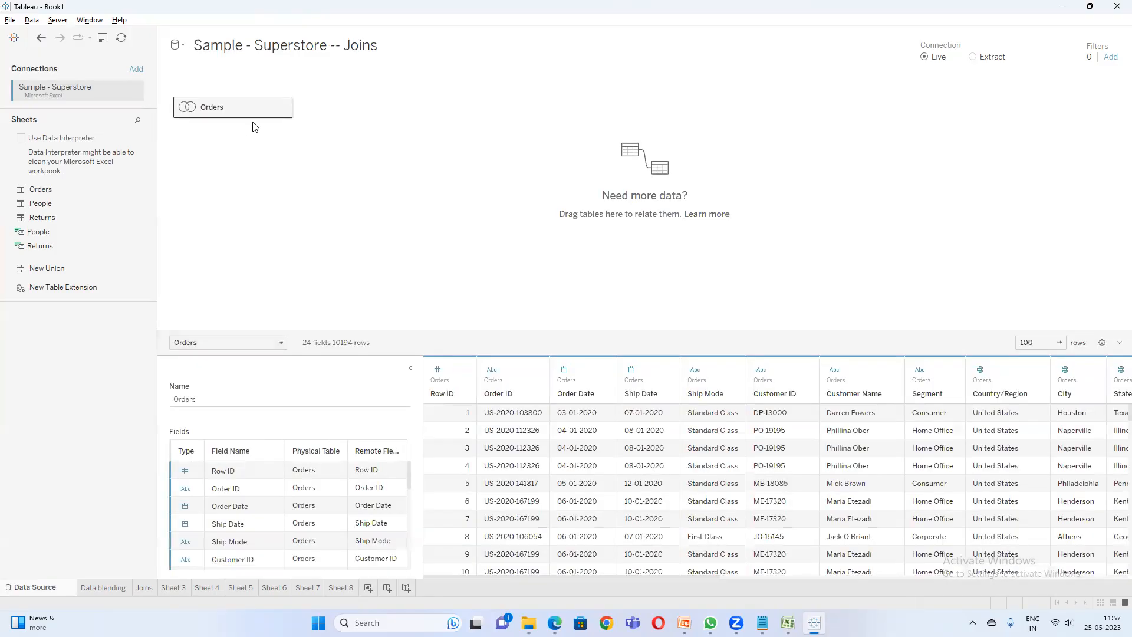
- Inspect the Orders–People join in the Joins data source and its data columns through Profit, and close the join view
double_click(245, 114)
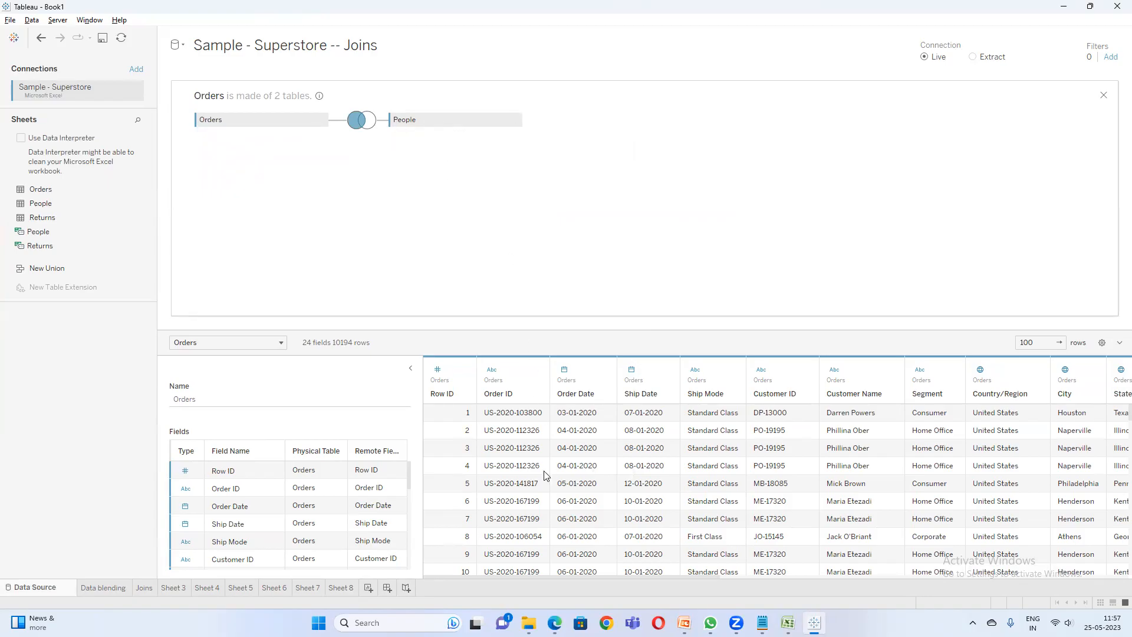
left_click_drag(541, 576, 849, 588)
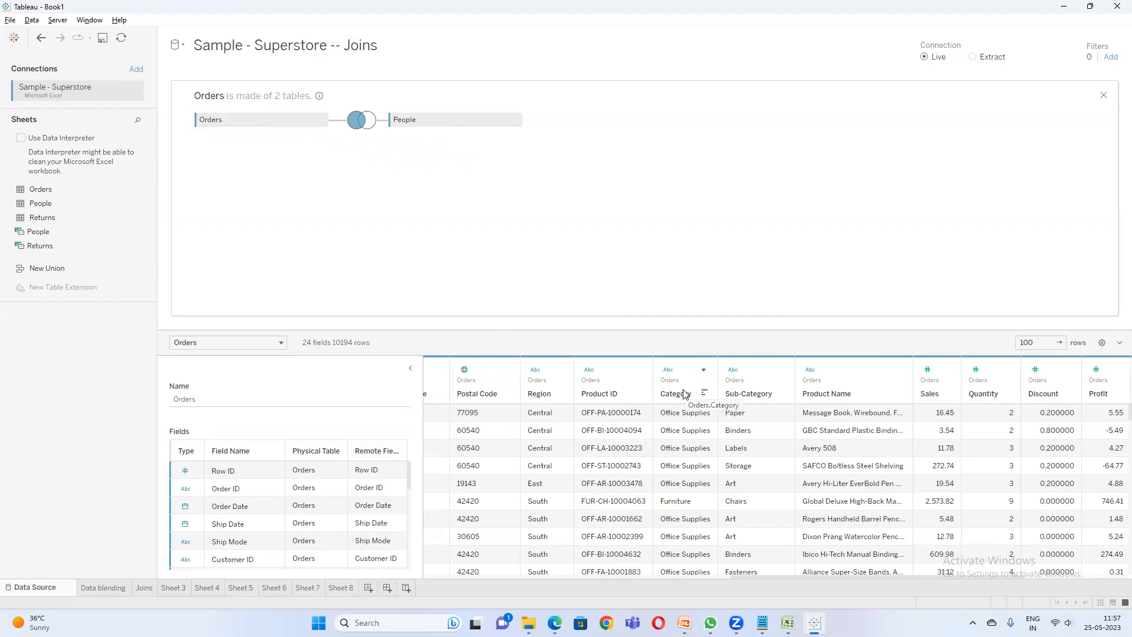
left_click(1103, 95)
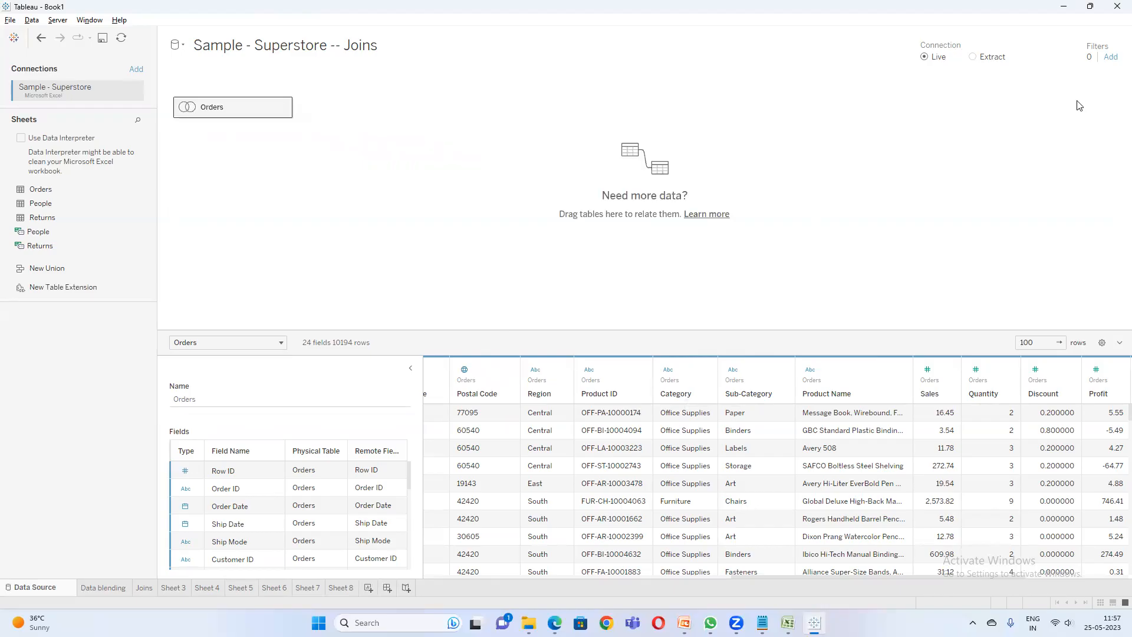
- From Sheet 8, reopen the Sample - Superstore--Relationships data source to review its related tables
left_click(341, 591)
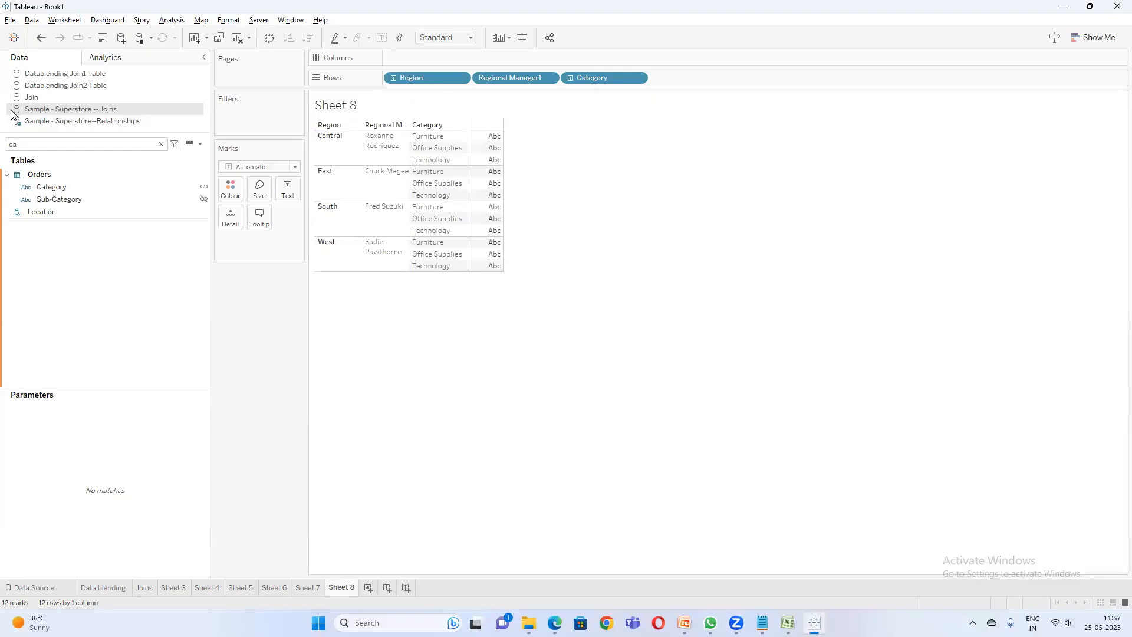
left_click(72, 121)
right_click(88, 121)
left_click(133, 127)
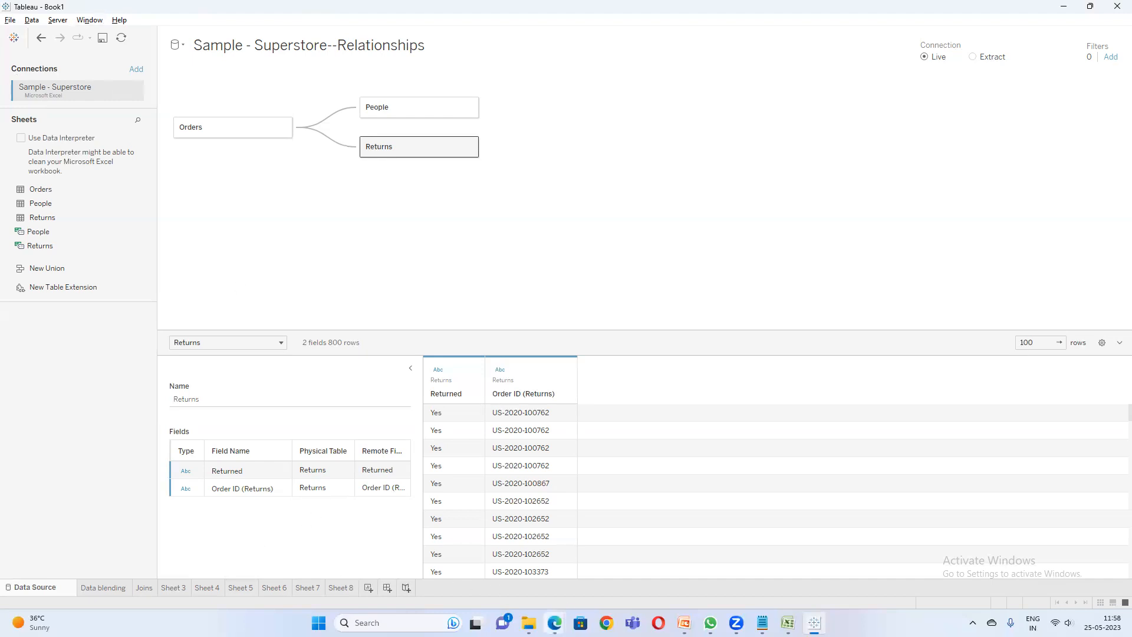
- Switch to the Google Meet call, then examine the # of Siblings values of the left join example in the Excel Datablending workbook
mouse_move(554, 622)
left_click(517, 572)
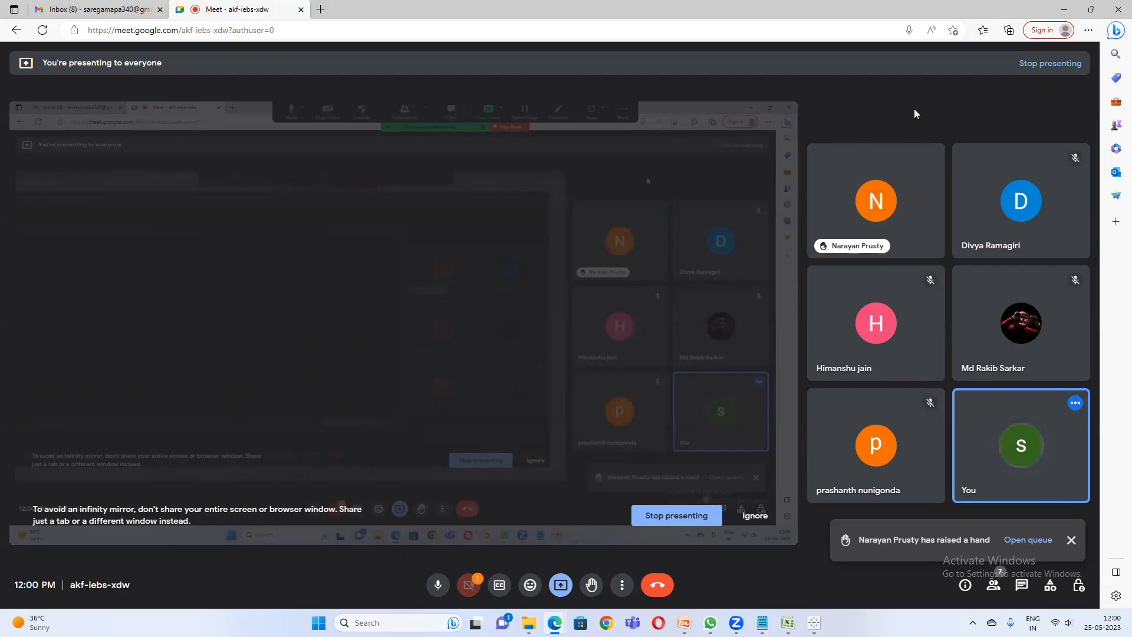
mouse_move(762, 622)
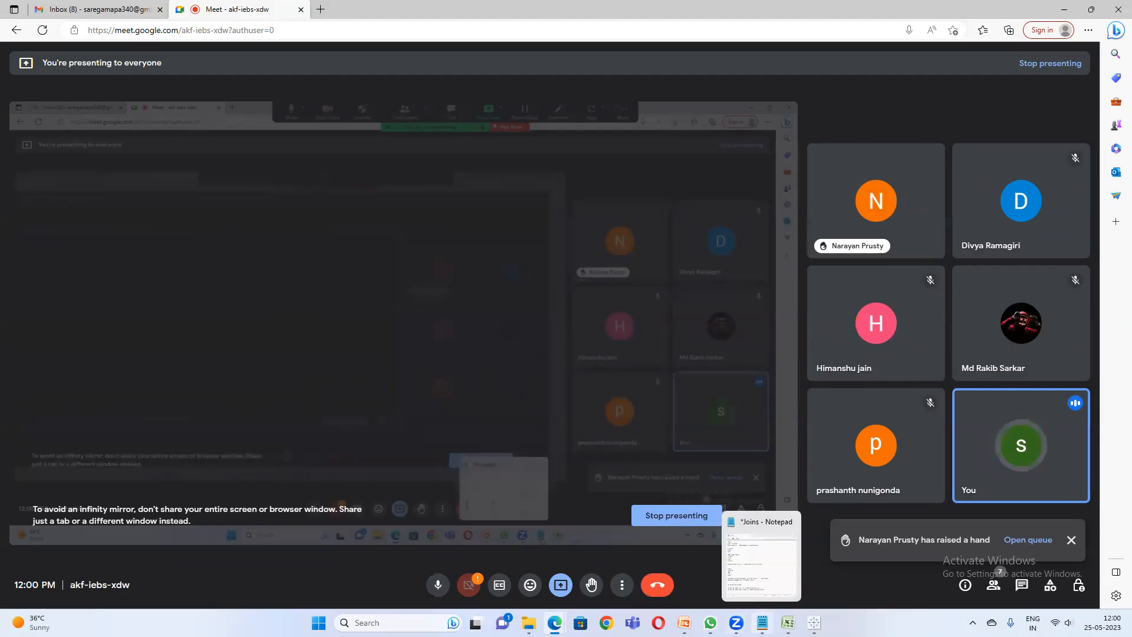
left_click(805, 560)
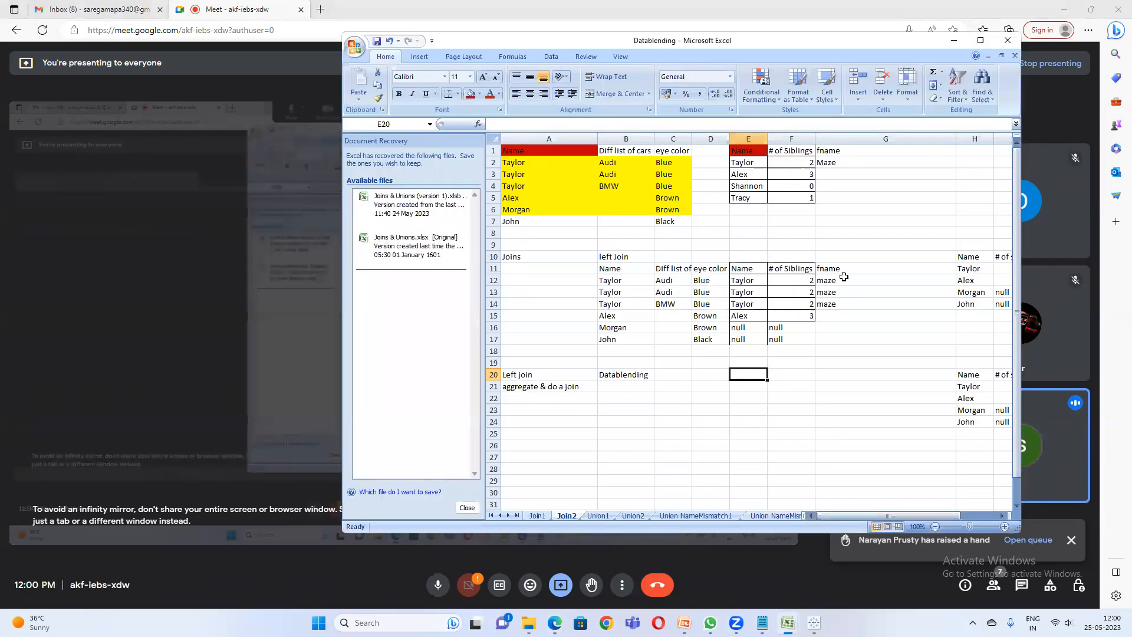
left_click_drag(791, 282, 805, 314)
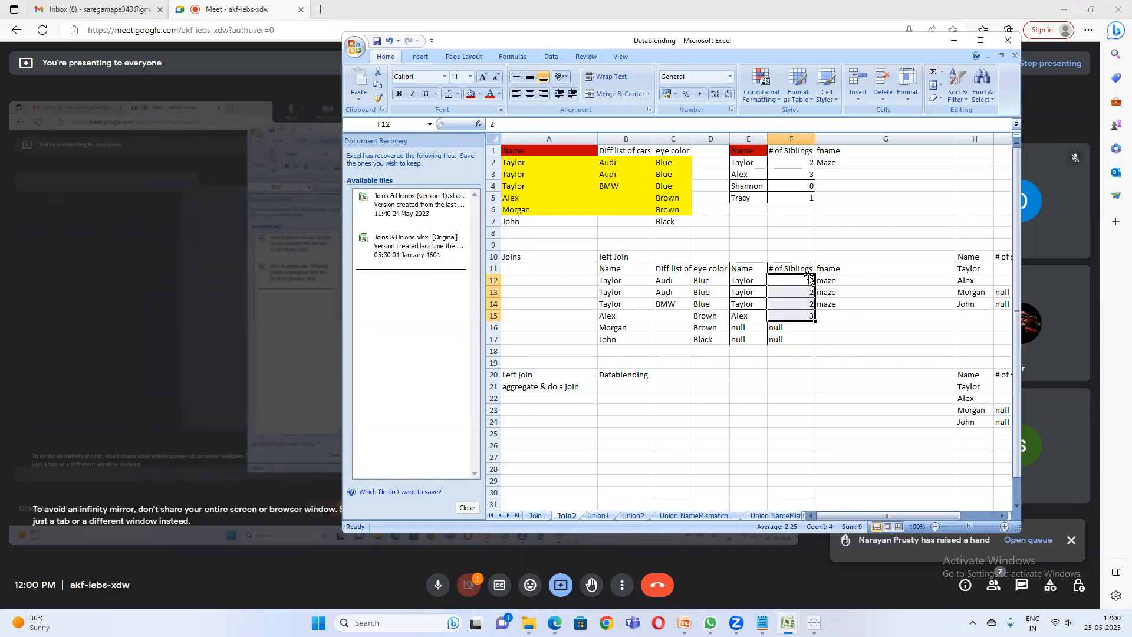
left_click(1039, 120)
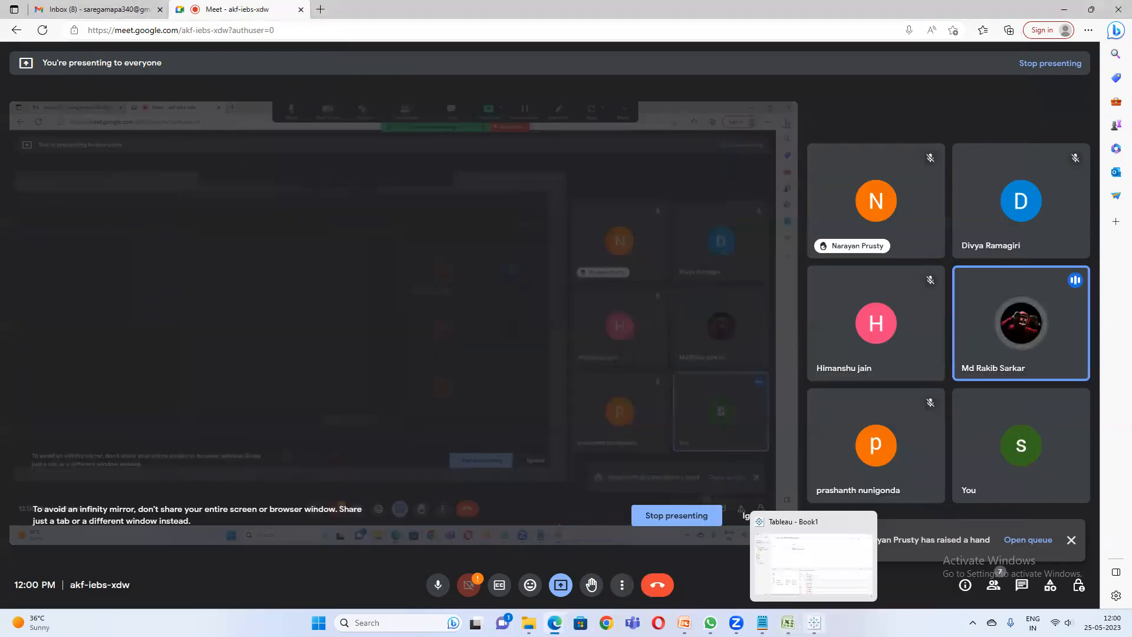
- Return to Tableau, add a new worksheet, and connect to the Datablending Excel workbook as a new data source
left_click(814, 622)
left_click(369, 588)
left_click(120, 38)
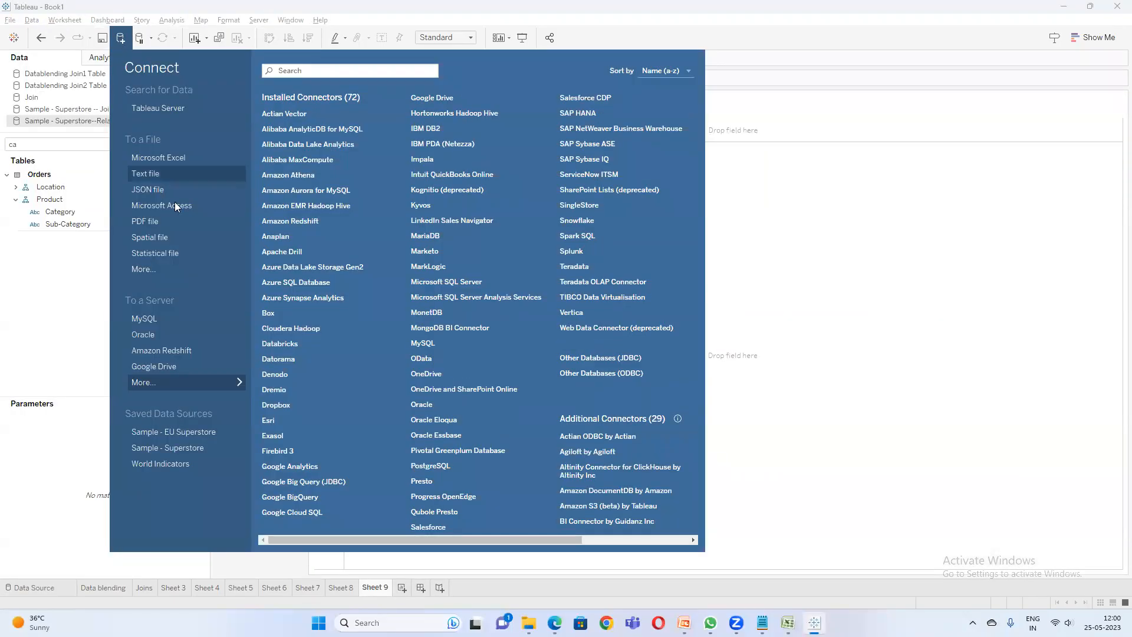
left_click(184, 158)
left_click(182, 255)
double_click(182, 255)
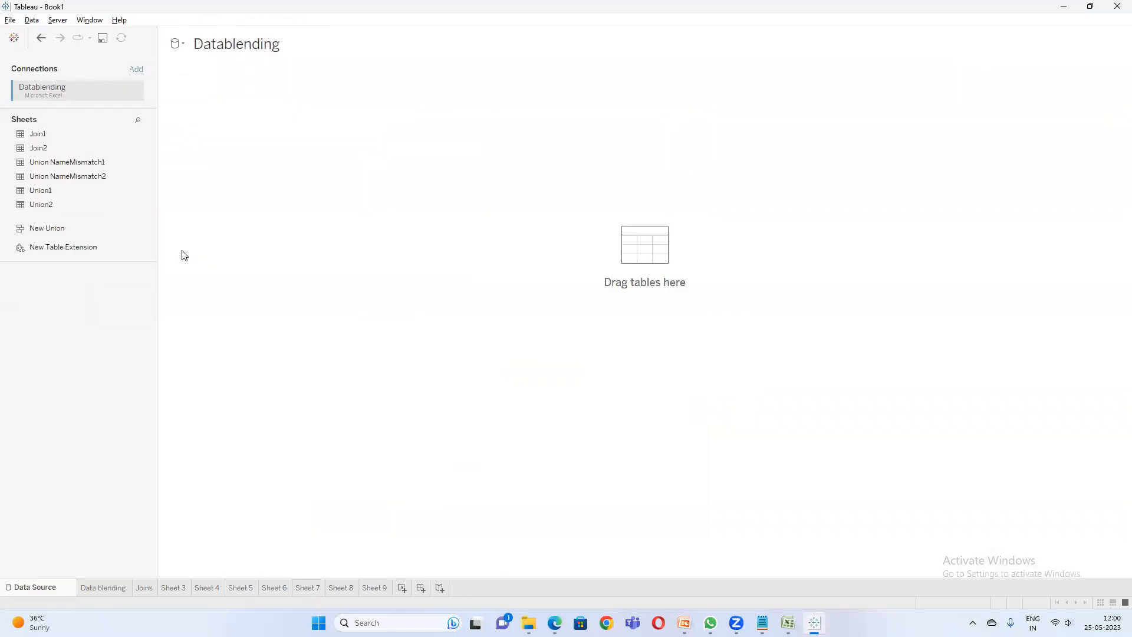
- Add the Join2 table to the data source canvas and check the physical tables it is made of
left_click_drag(58, 150, 201, 134)
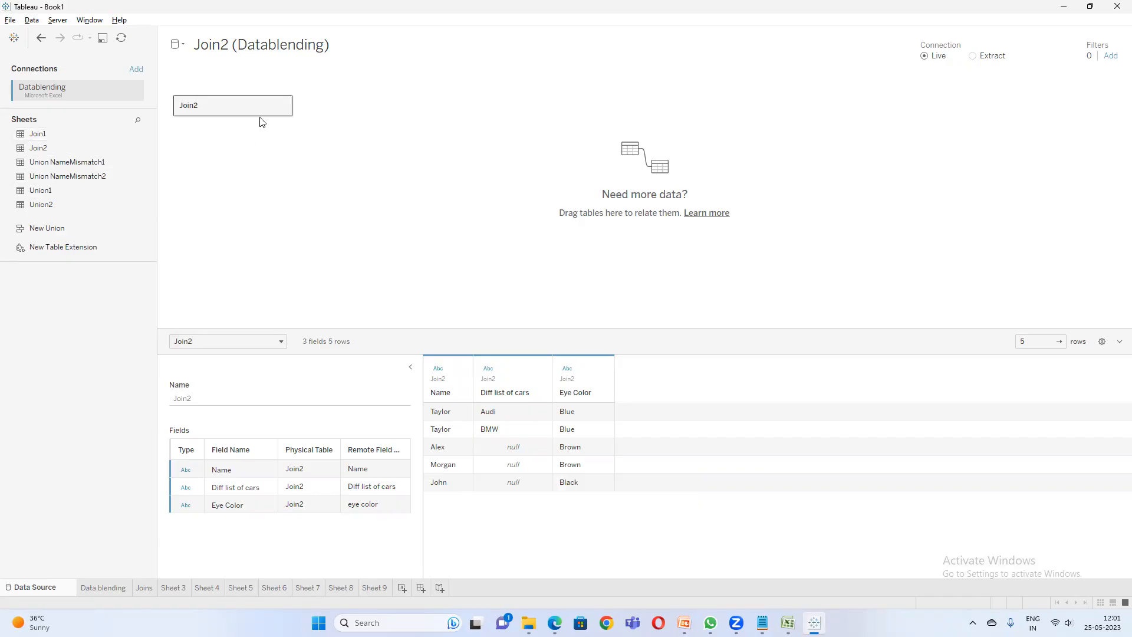
double_click(238, 110)
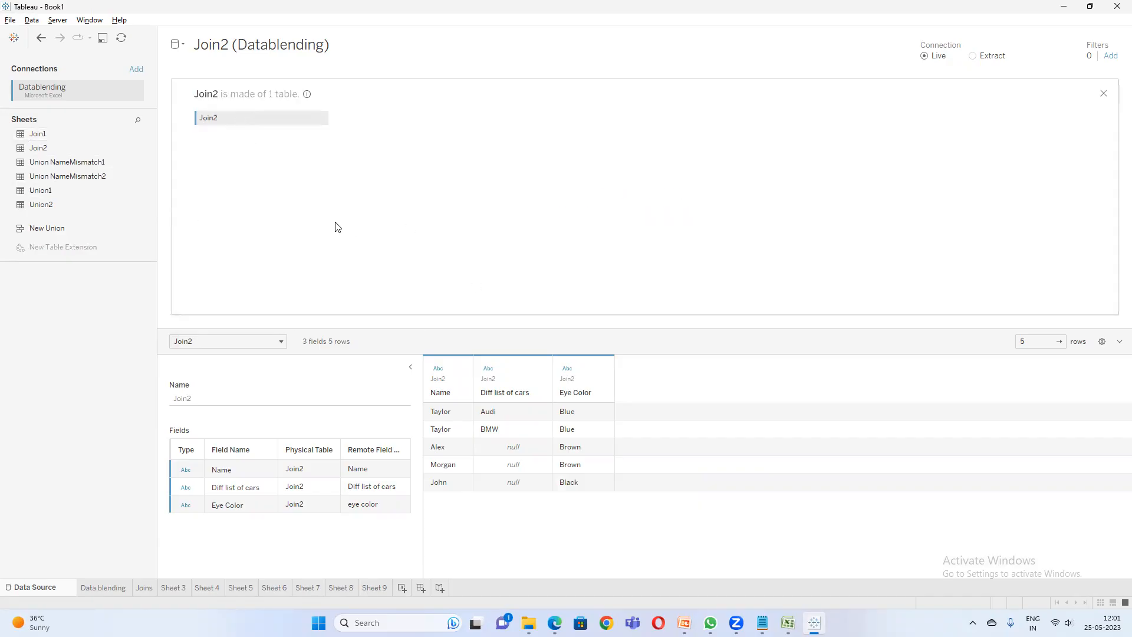
left_click(1103, 93)
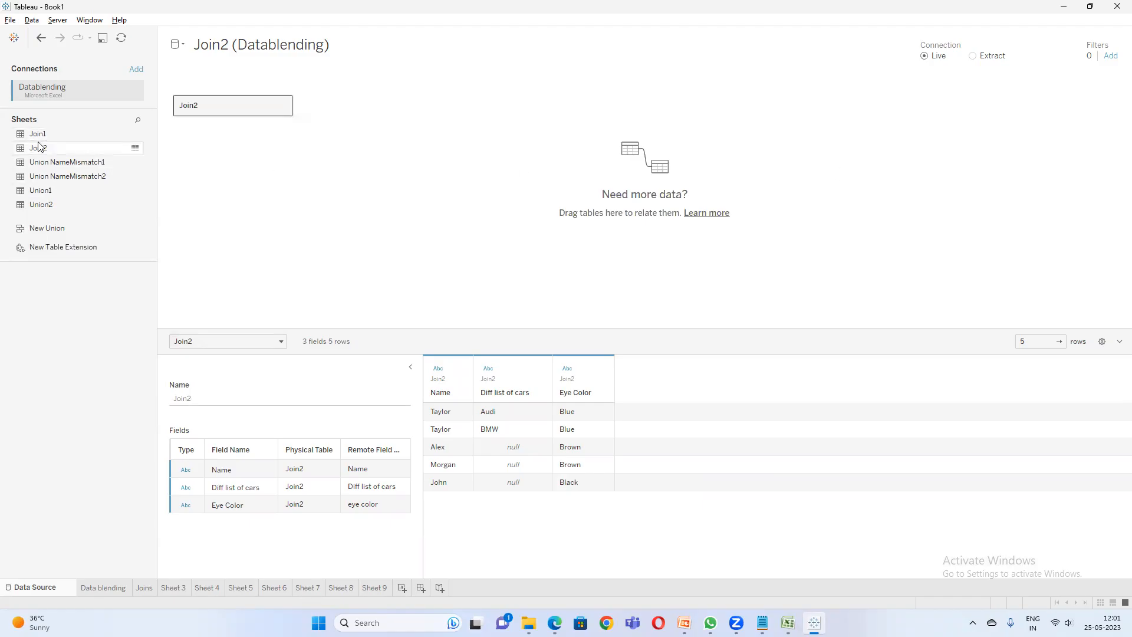
- Relate the Join1 table to Join2 on the Name fields and preview each table's data
left_click_drag(37, 134, 350, 120)
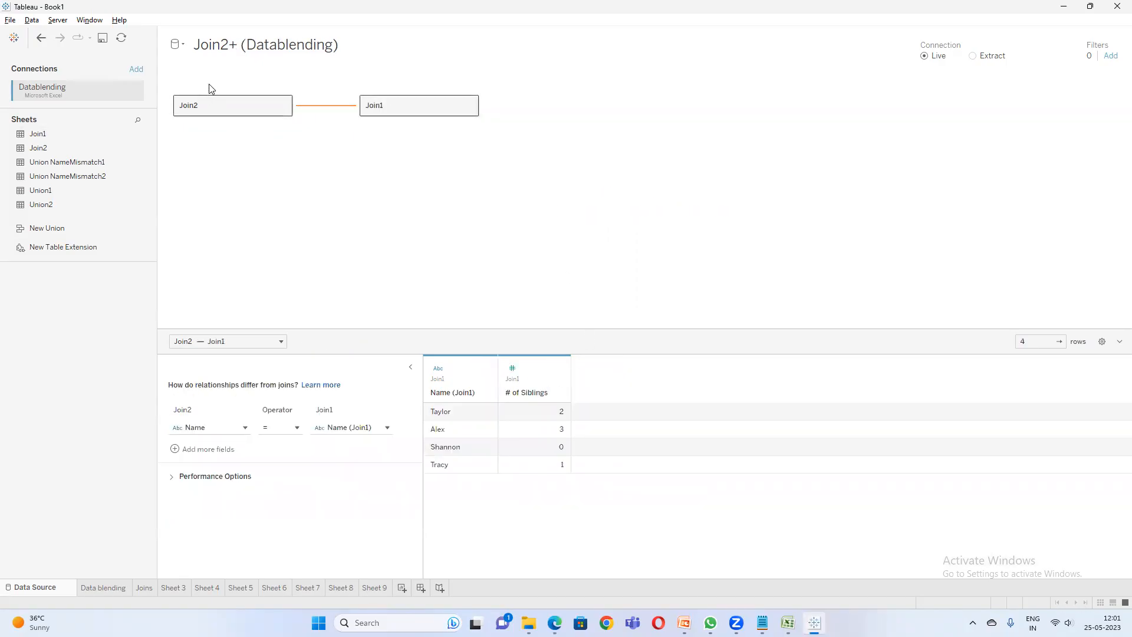
left_click(429, 109)
left_click(408, 107)
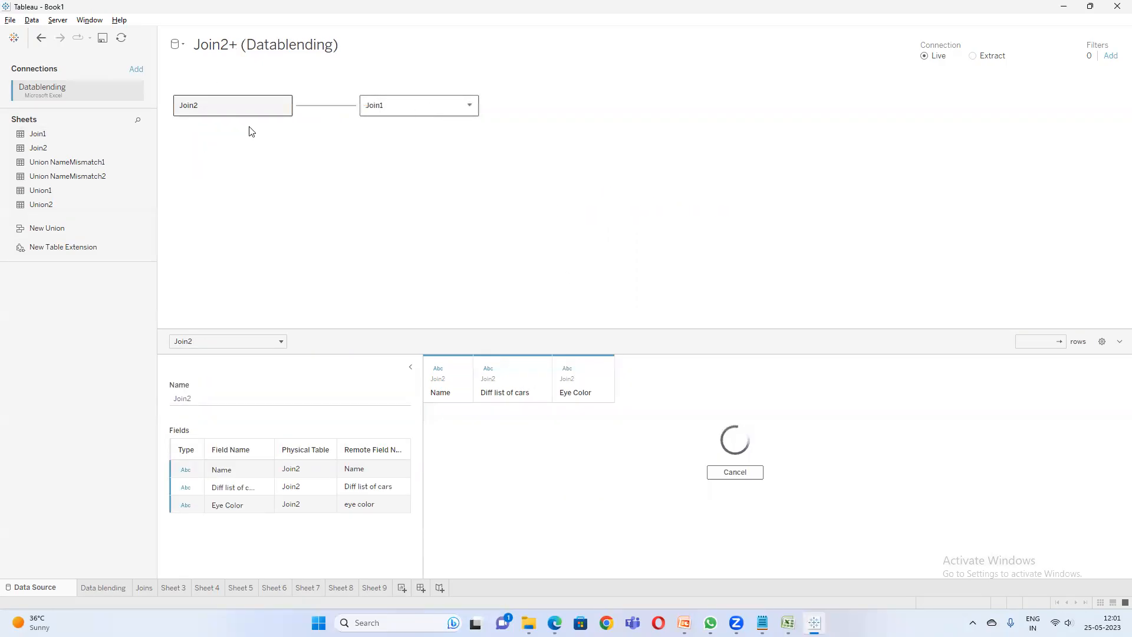
left_click(234, 114)
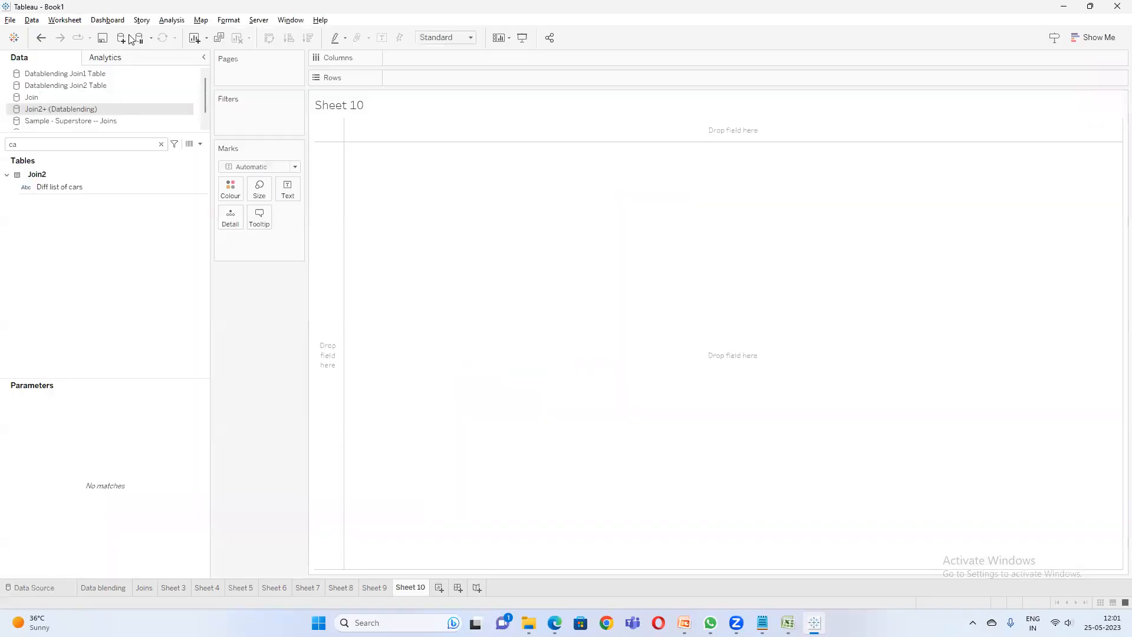
- On Sheet 10, place Join2's Name and Eye Color fields on Rows
key("BackSpace")
key("BackSpace")
type("name")
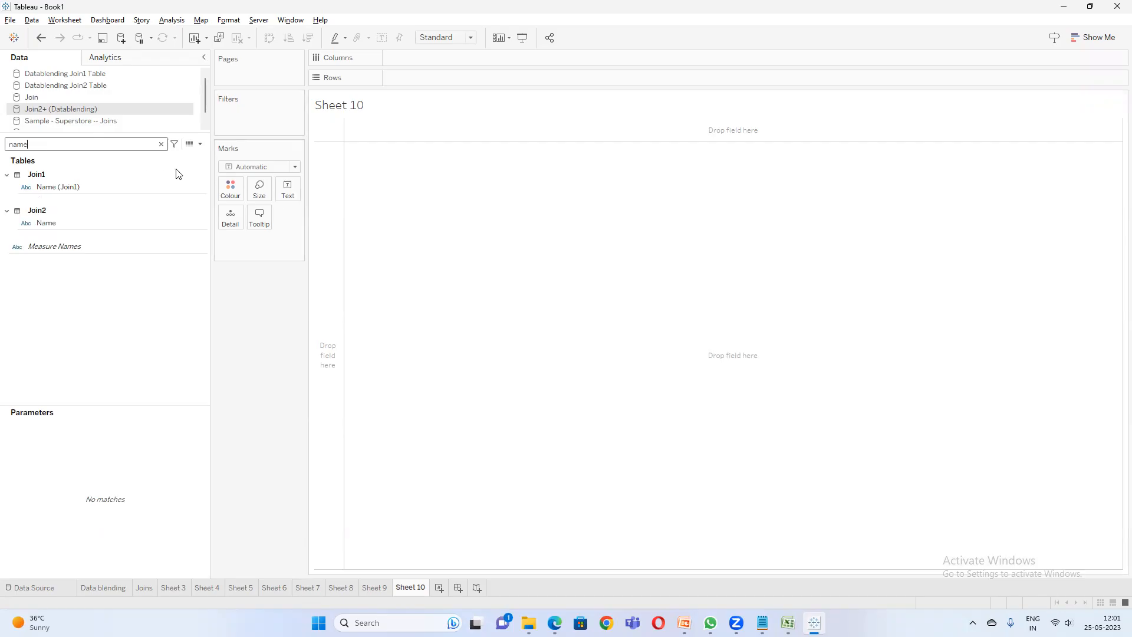
left_click_drag(61, 222, 434, 81)
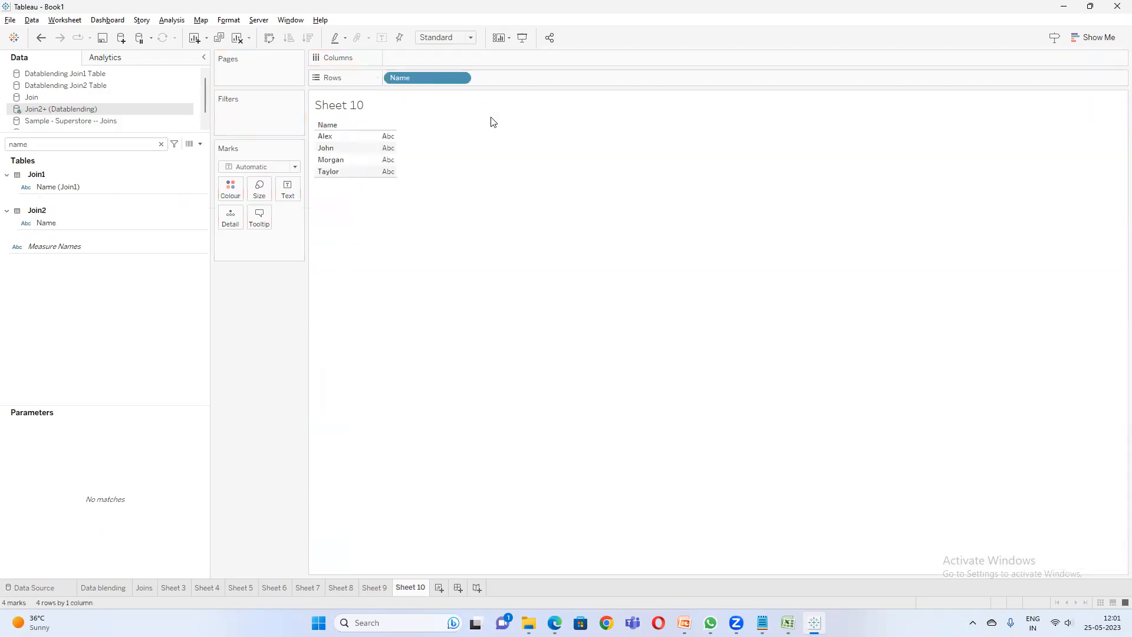
double_click(62, 144)
type("e")
left_click_drag(59, 222, 531, 76)
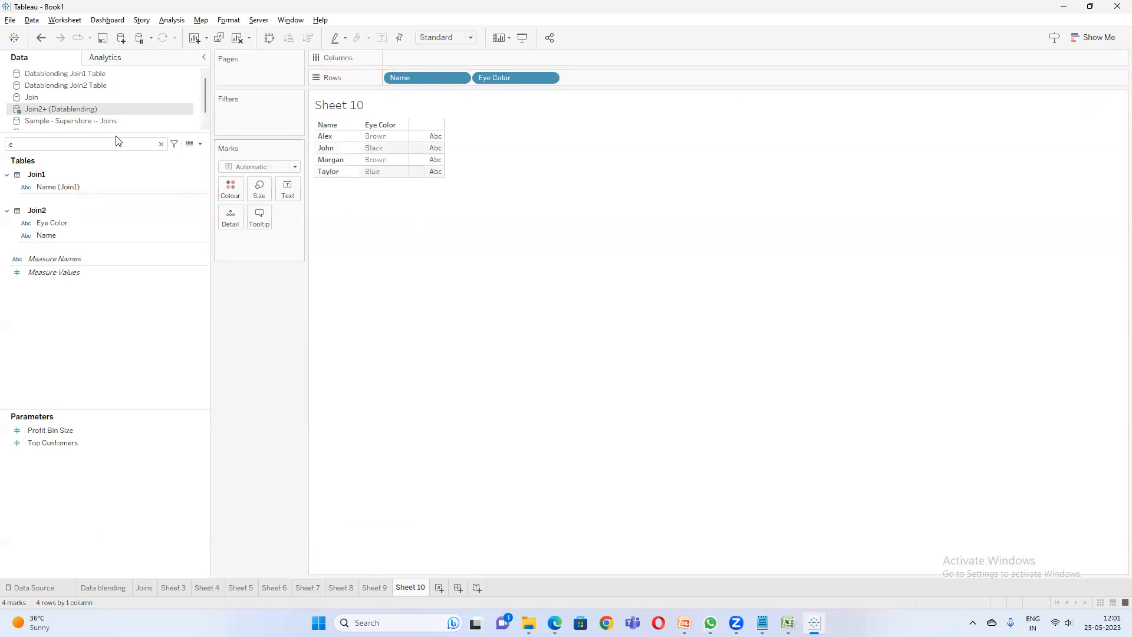
- Find the # of Siblings measure of Join1 and add it to the Sheet 10 view
double_click(93, 146)
type("si")
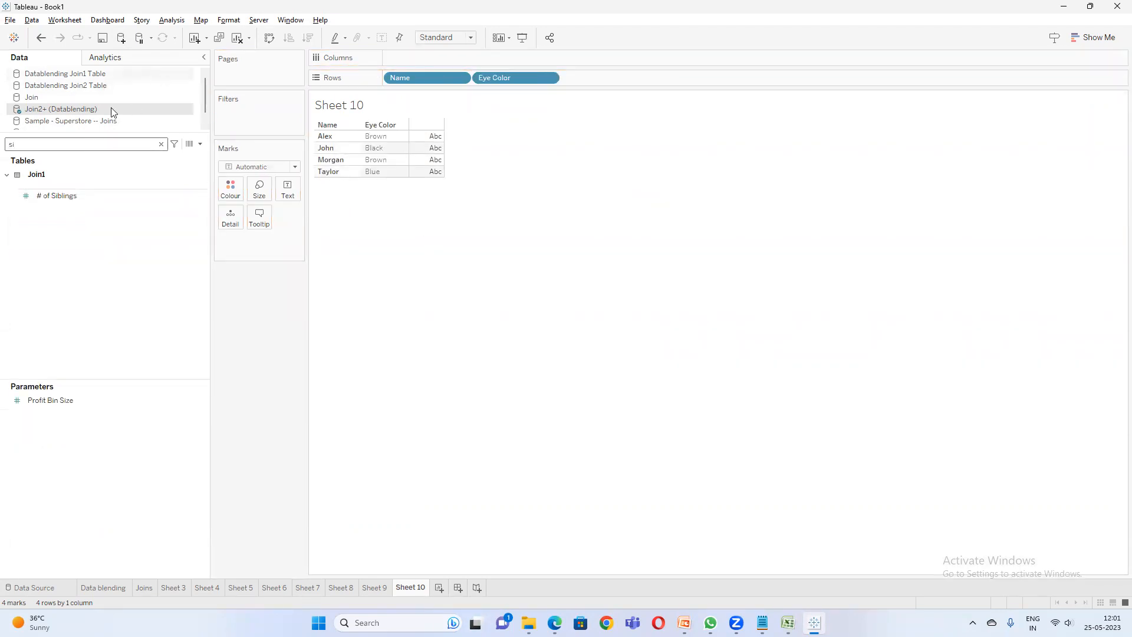
double_click(70, 196)
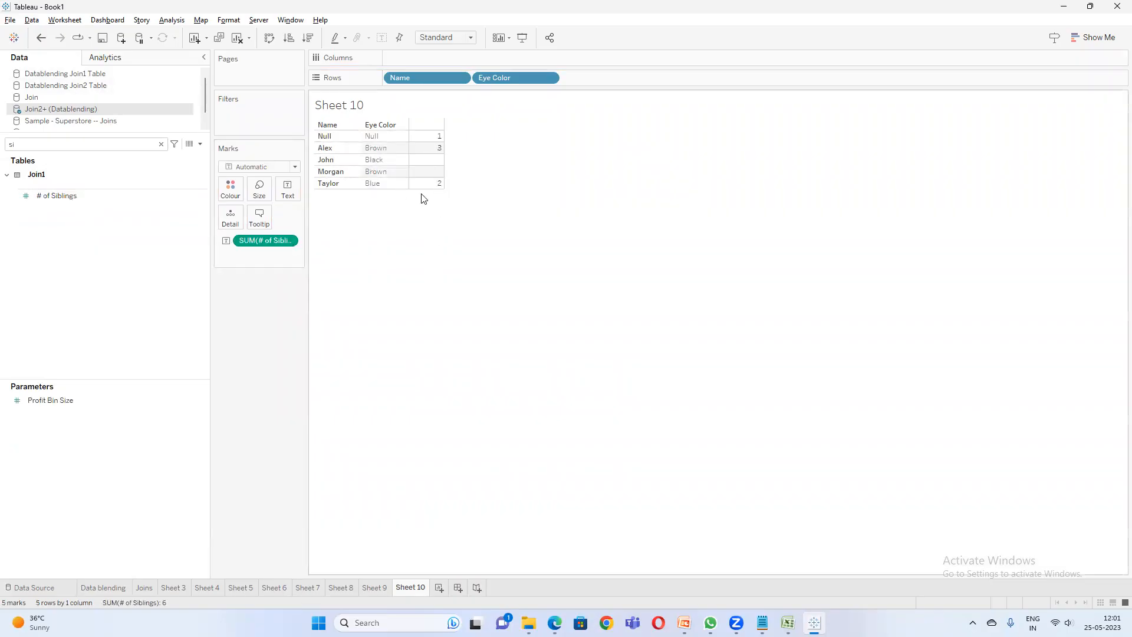
- Reopen the Join2+ (Datablending) data source, compare the Join1 sibling values, and return to Sheet 10
mouse_move(424, 188)
right_click(99, 110)
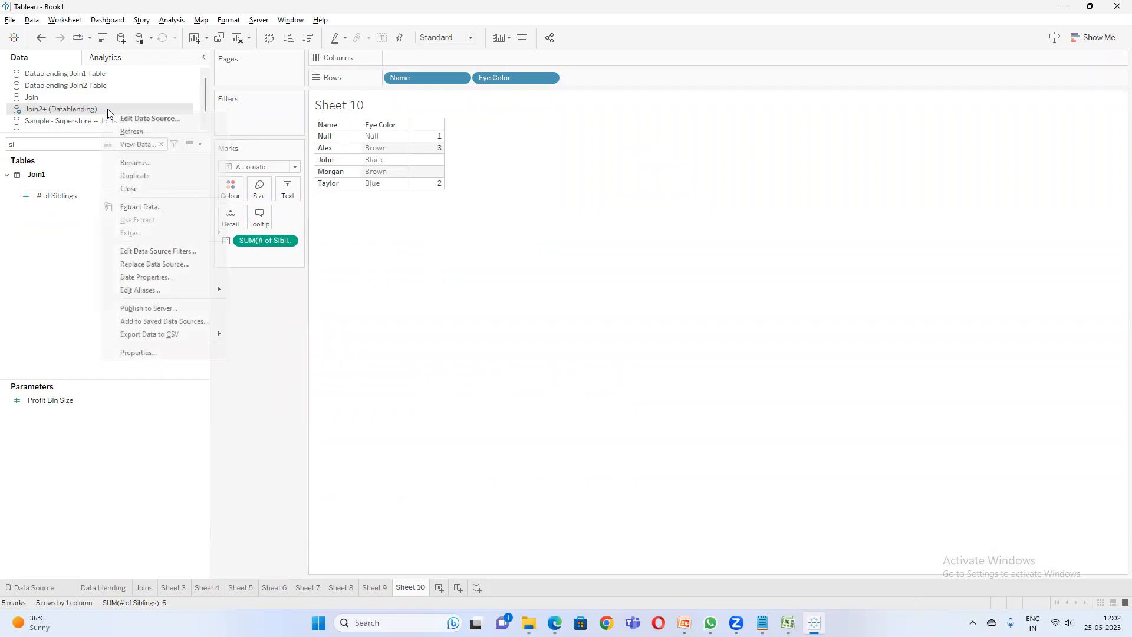
left_click(223, 123)
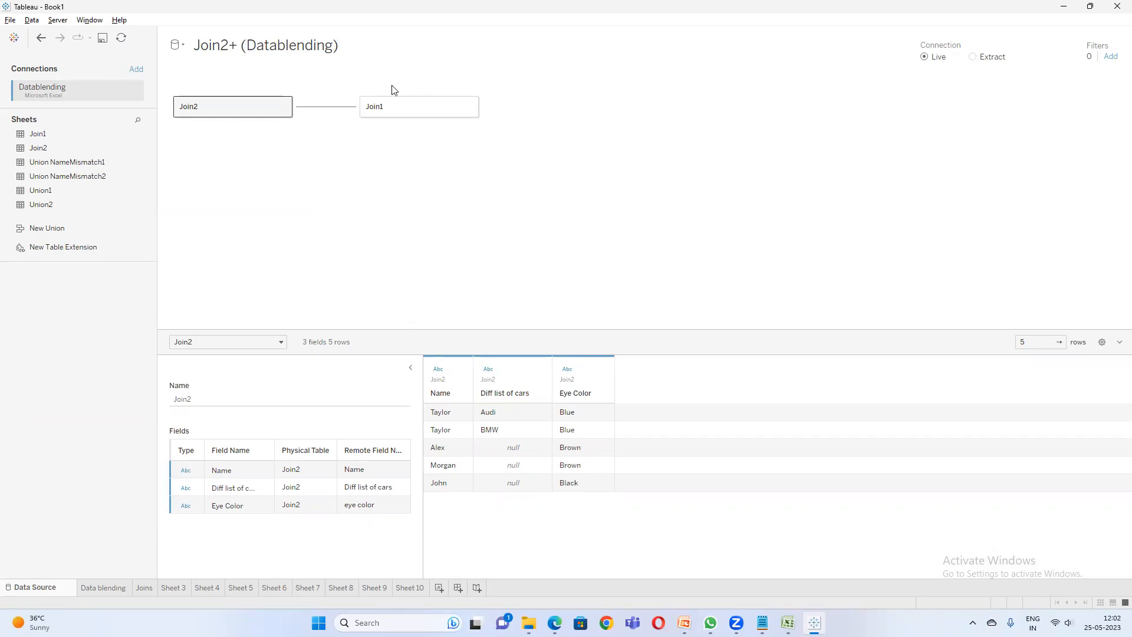
left_click(377, 109)
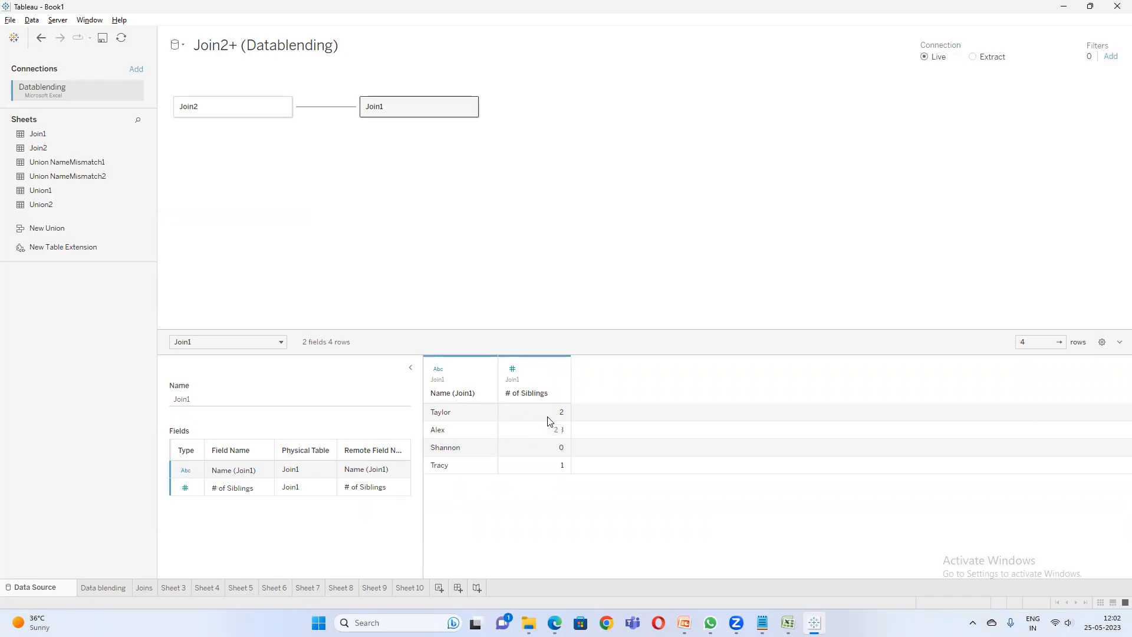
left_click(424, 588)
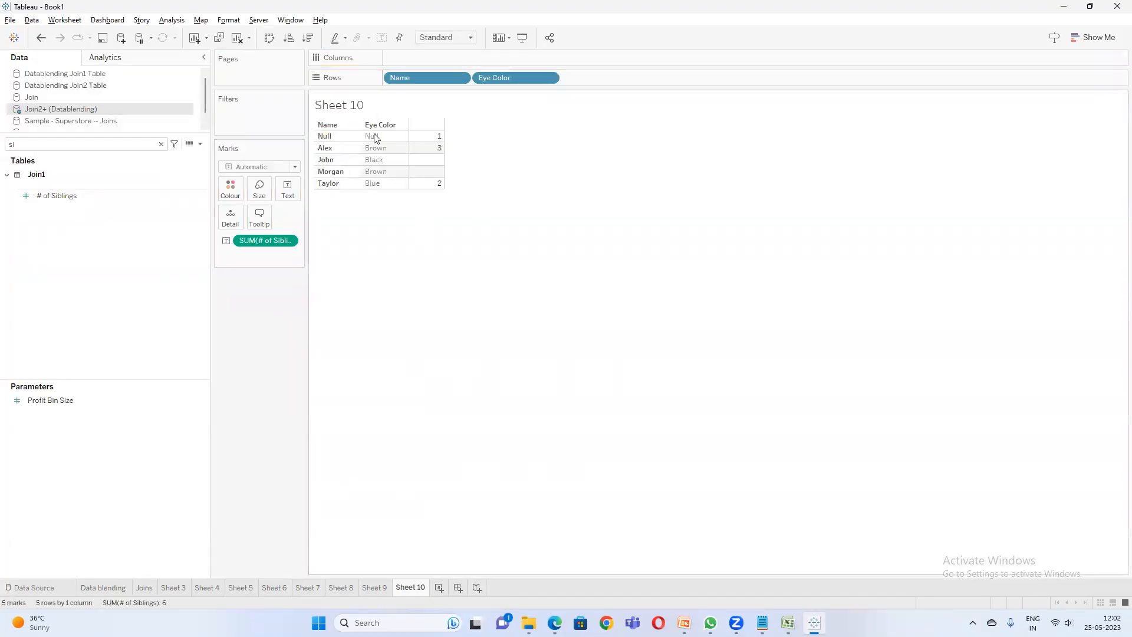
- Add the text header '# of Siblings' on Columns and hide the field label above it
mouse_move(443, 186)
double_click(389, 58)
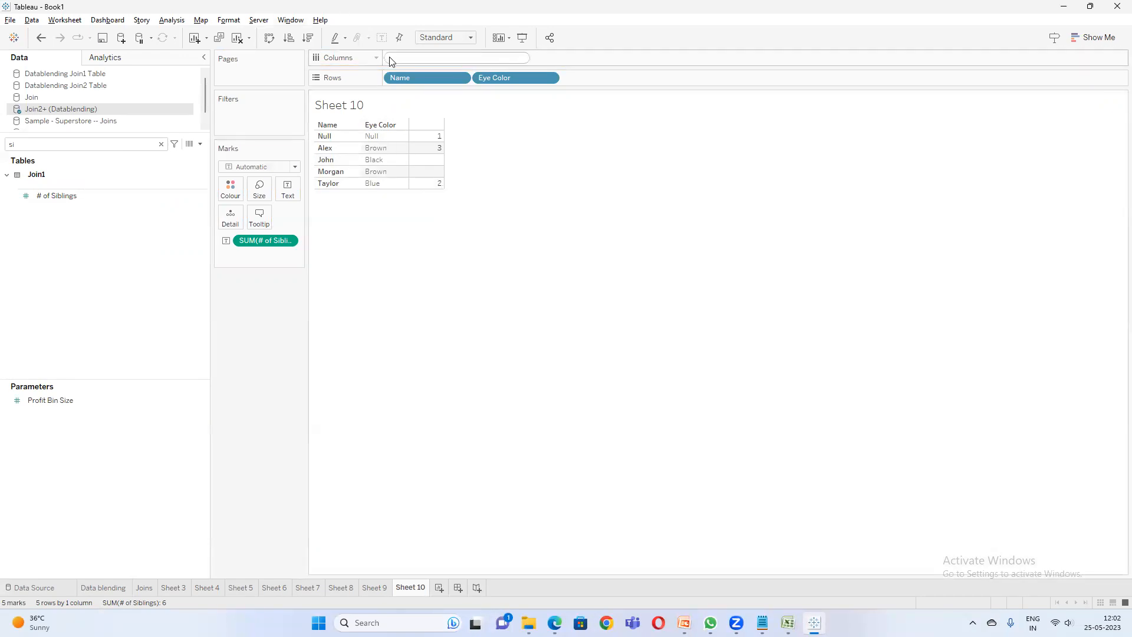
type("'# of Siblings'")
key("Return")
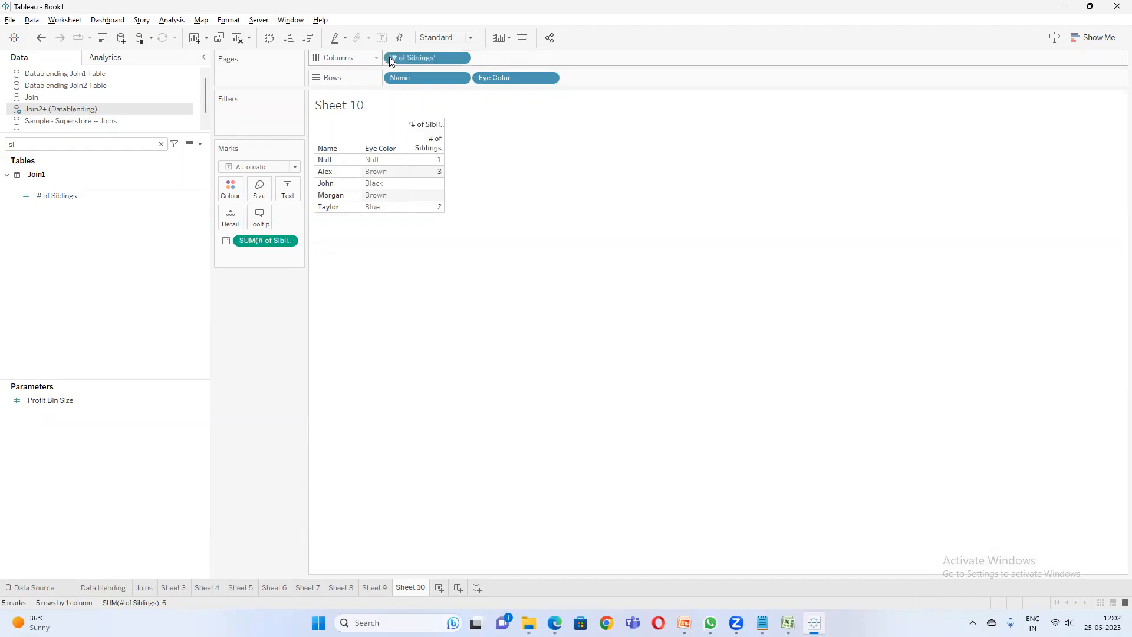
right_click(422, 128)
left_click(489, 175)
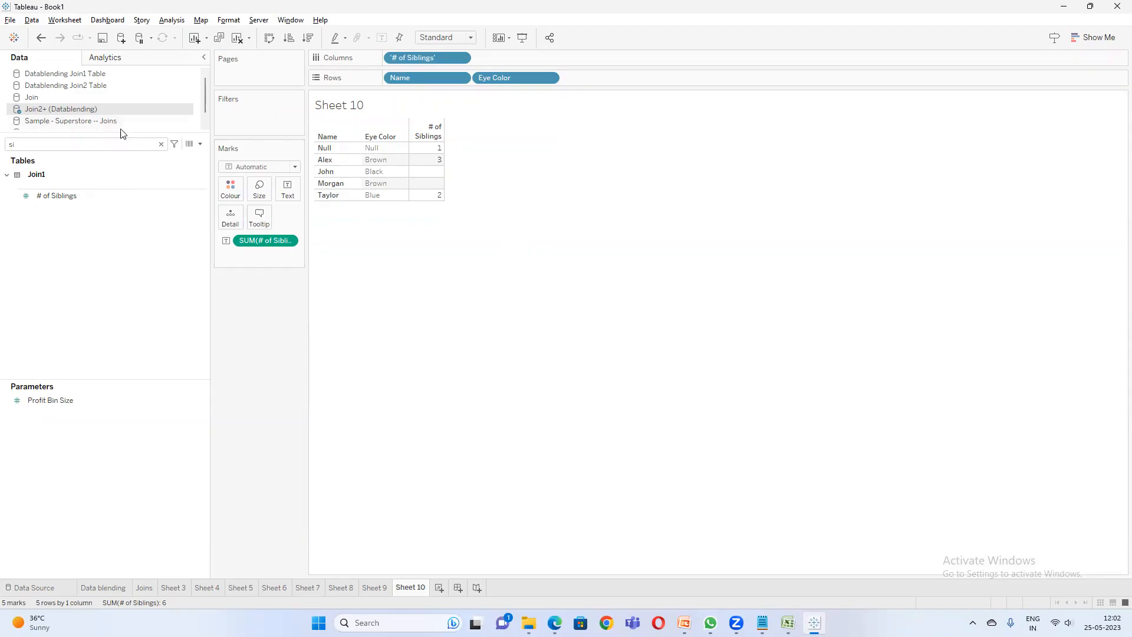
- Create Sheet 11 and place the Name and Eye Color fields from the Join data source's Join2 table on Rows
right_click(100, 110)
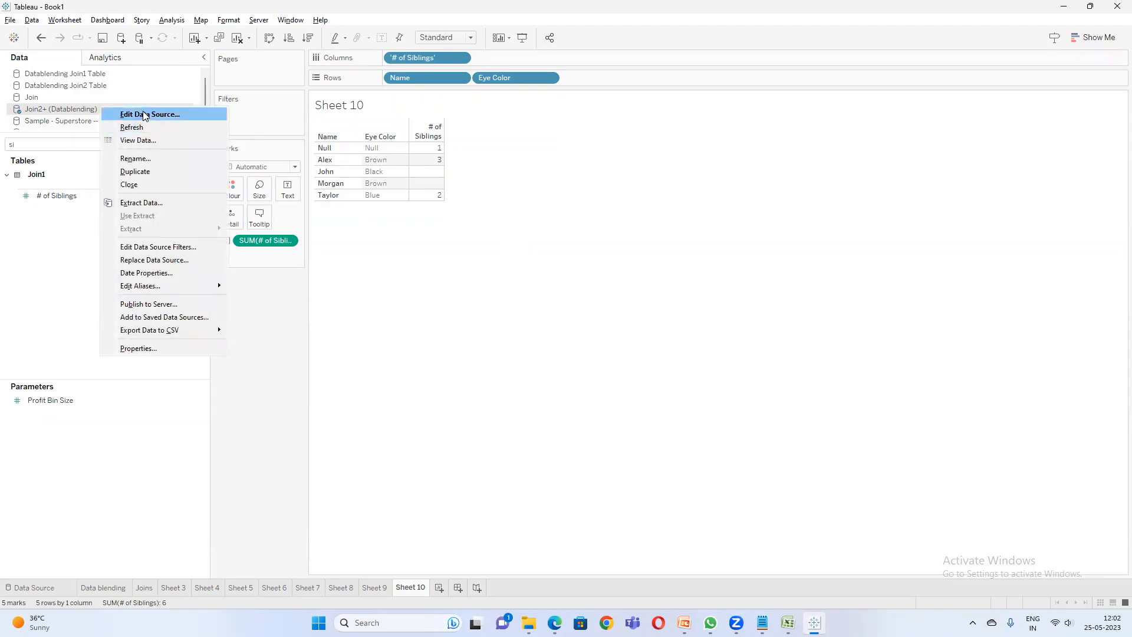
left_click(141, 115)
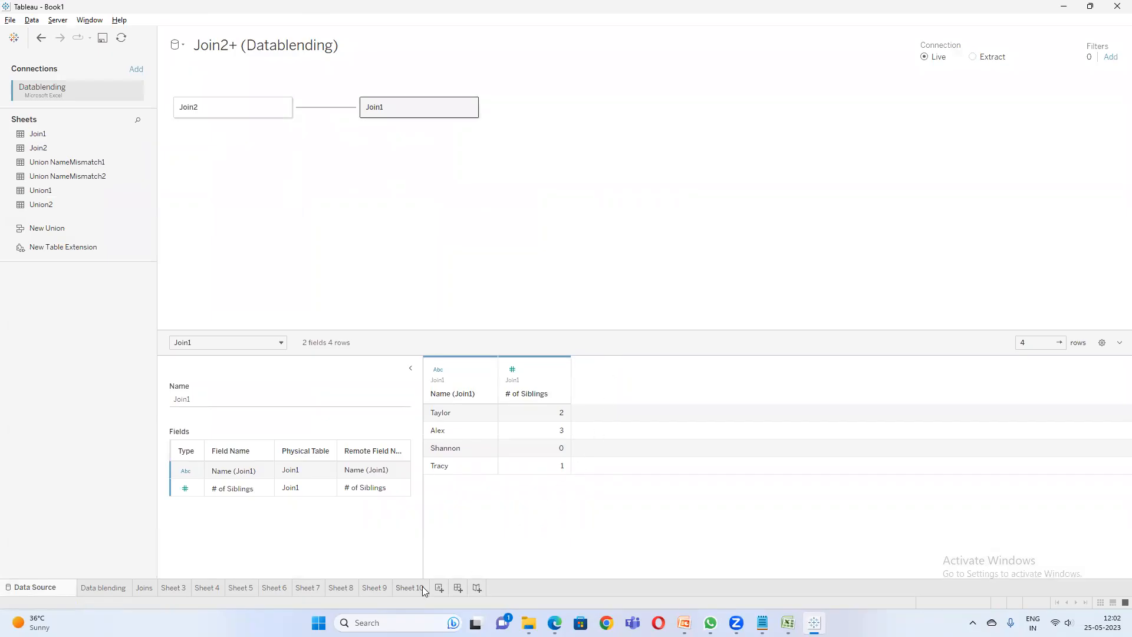
left_click(444, 591)
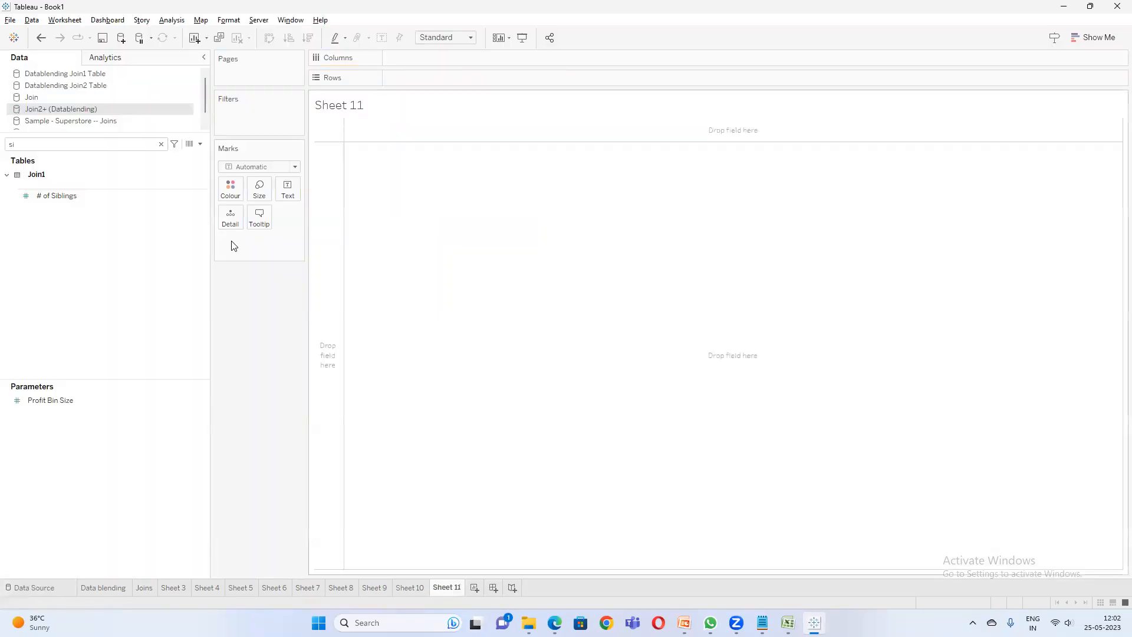
left_click(161, 143)
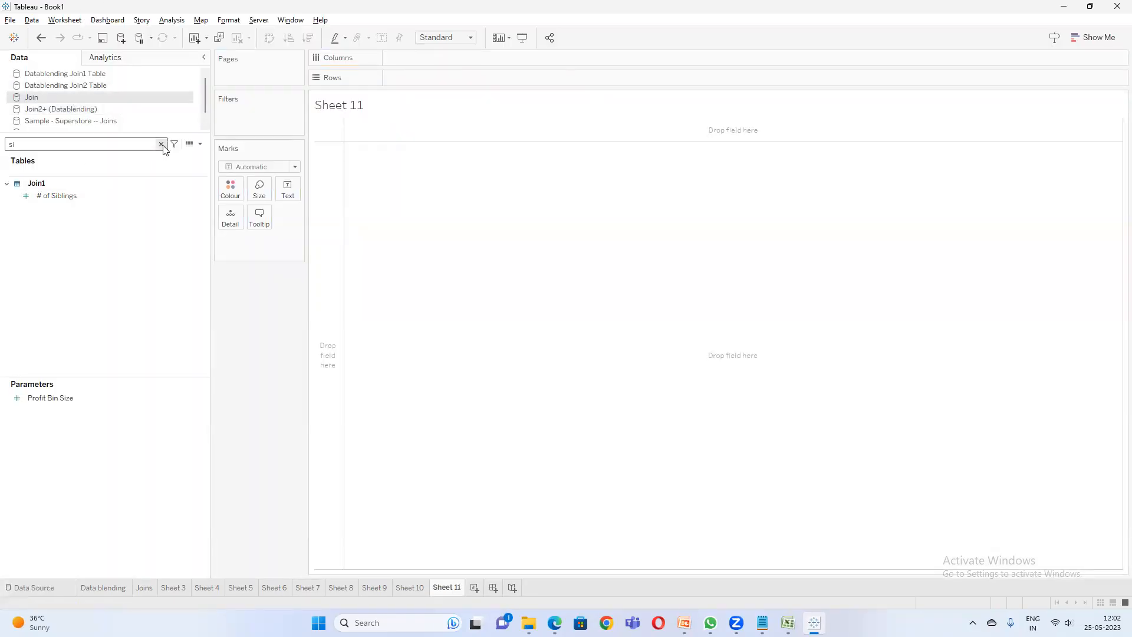
type("name")
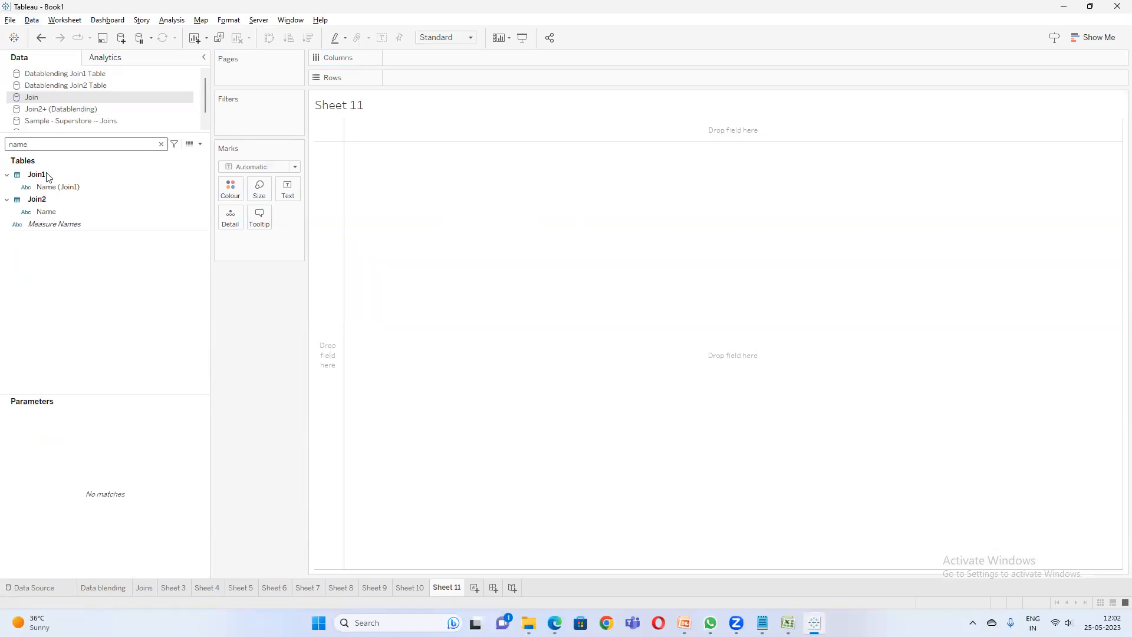
left_click_drag(59, 211, 412, 80)
double_click(83, 145)
type("et")
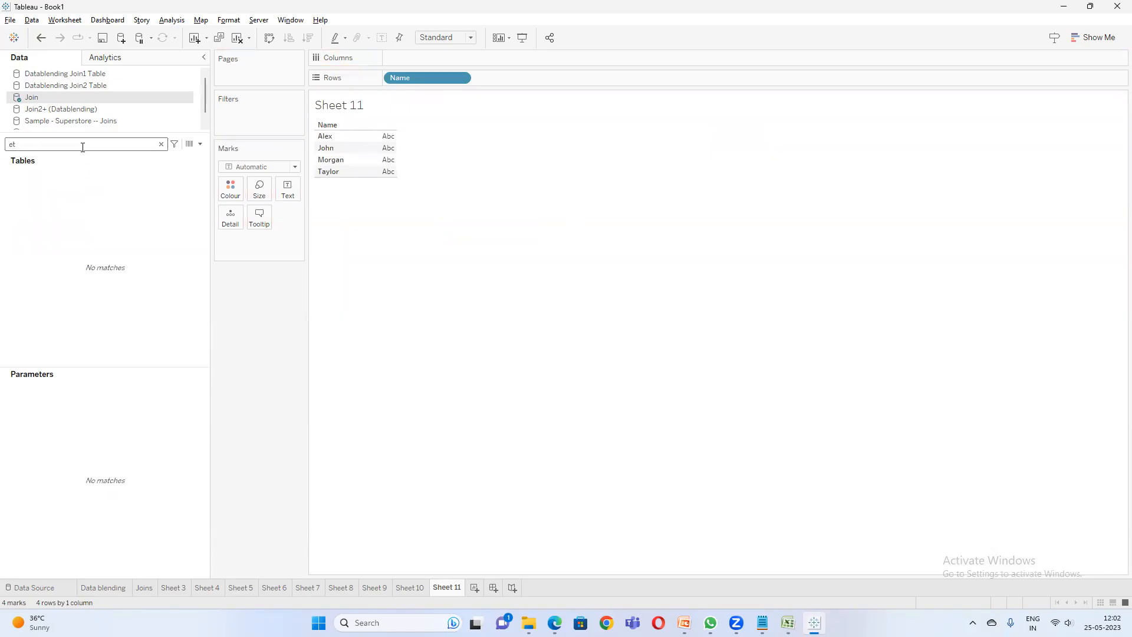
key("BackSpace")
left_click_drag(66, 211, 503, 90)
- Find the # of Siblings measure in the Join data source and add it to the Sheet 11 table
double_click(48, 146)
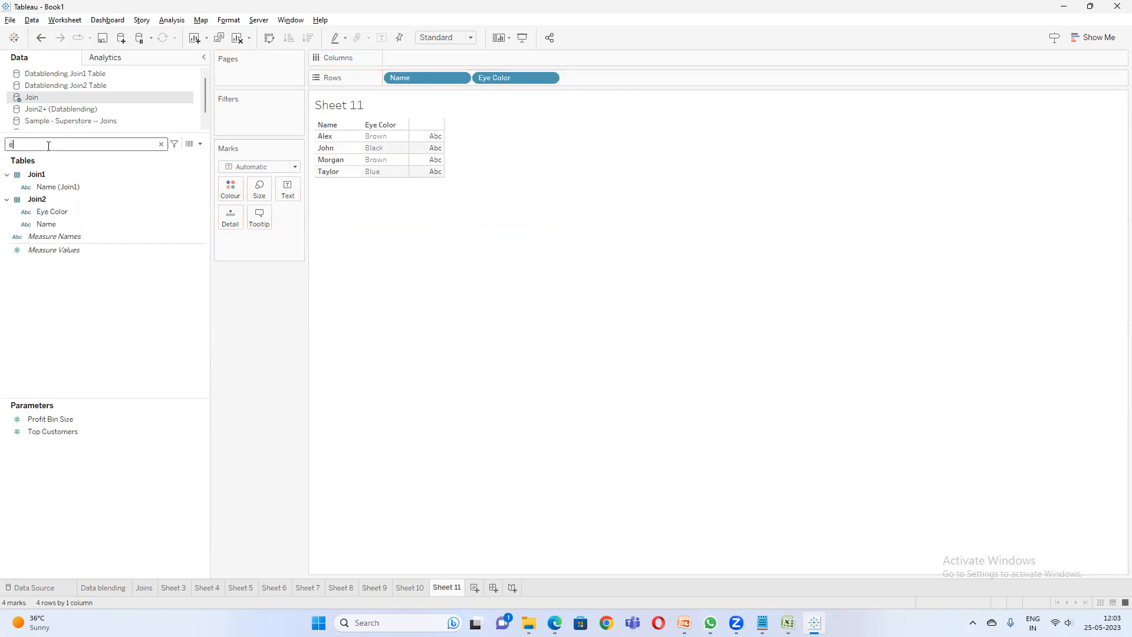
type("si")
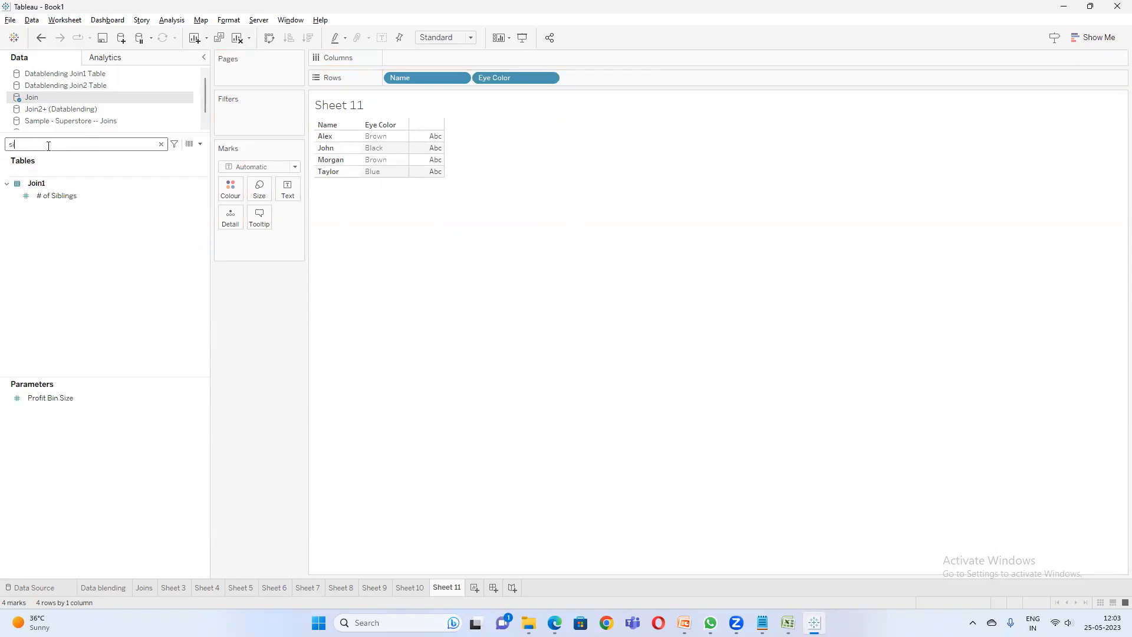
left_click(78, 198)
left_click_drag(76, 196, 429, 151)
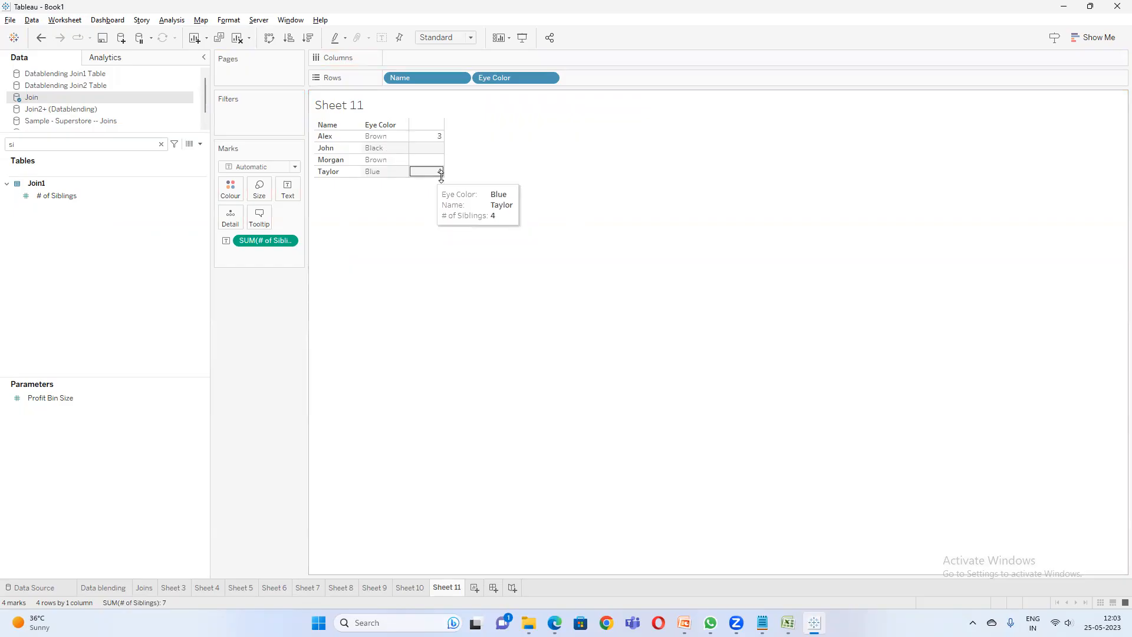
- Open the Join data source, examine the # of Siblings values on the repeated name rows, and return to Sheet 11
right_click(102, 103)
left_click(161, 108)
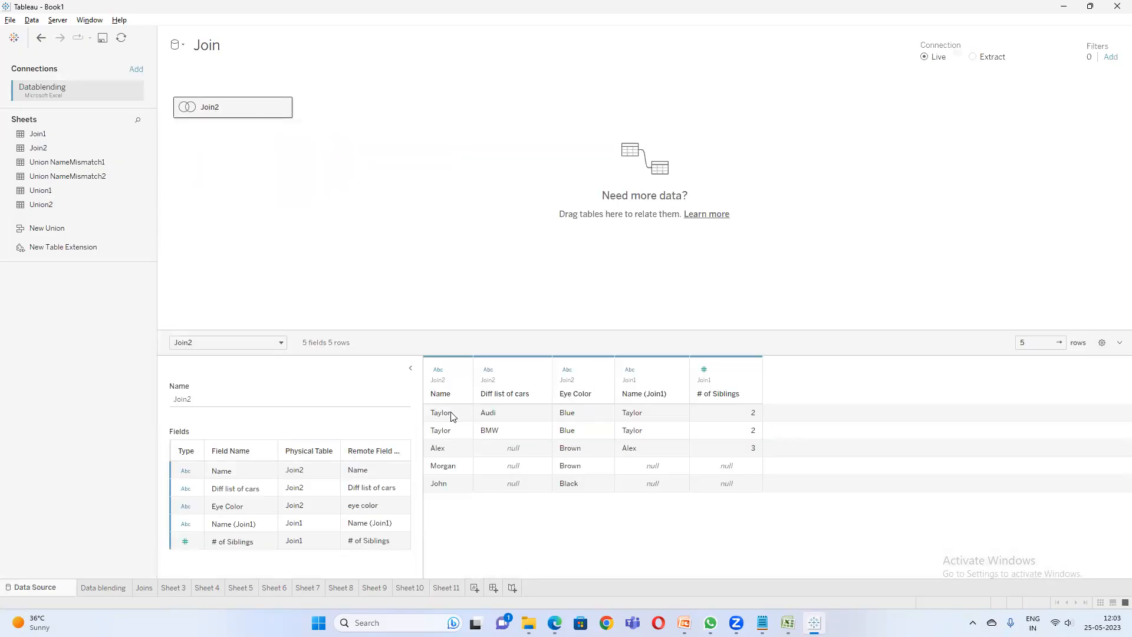
left_click(720, 417)
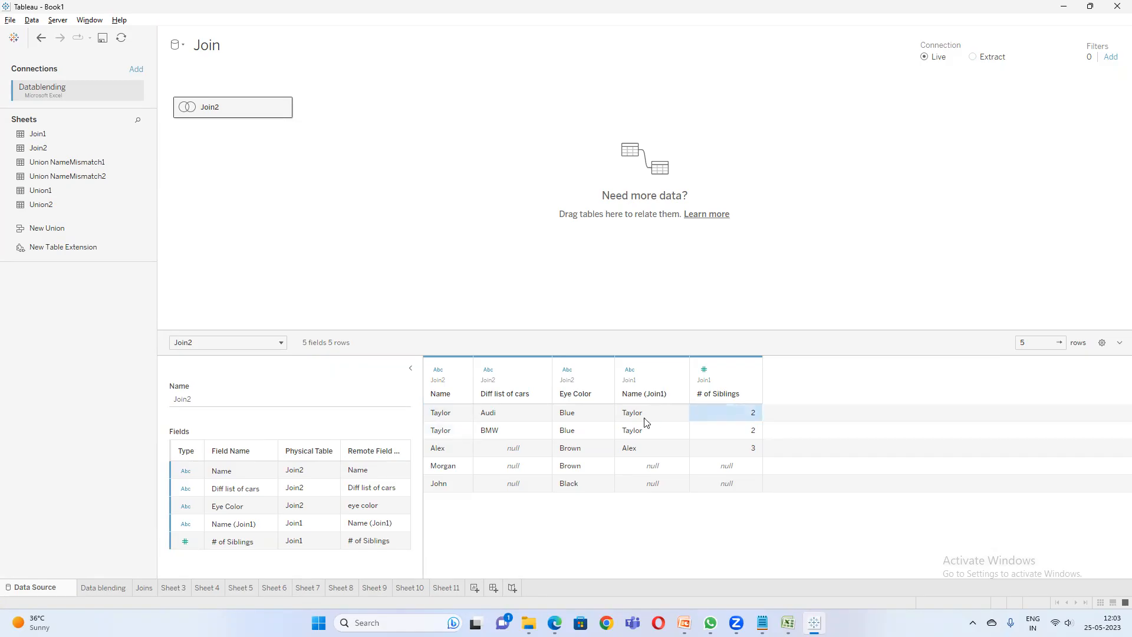
left_click(740, 432)
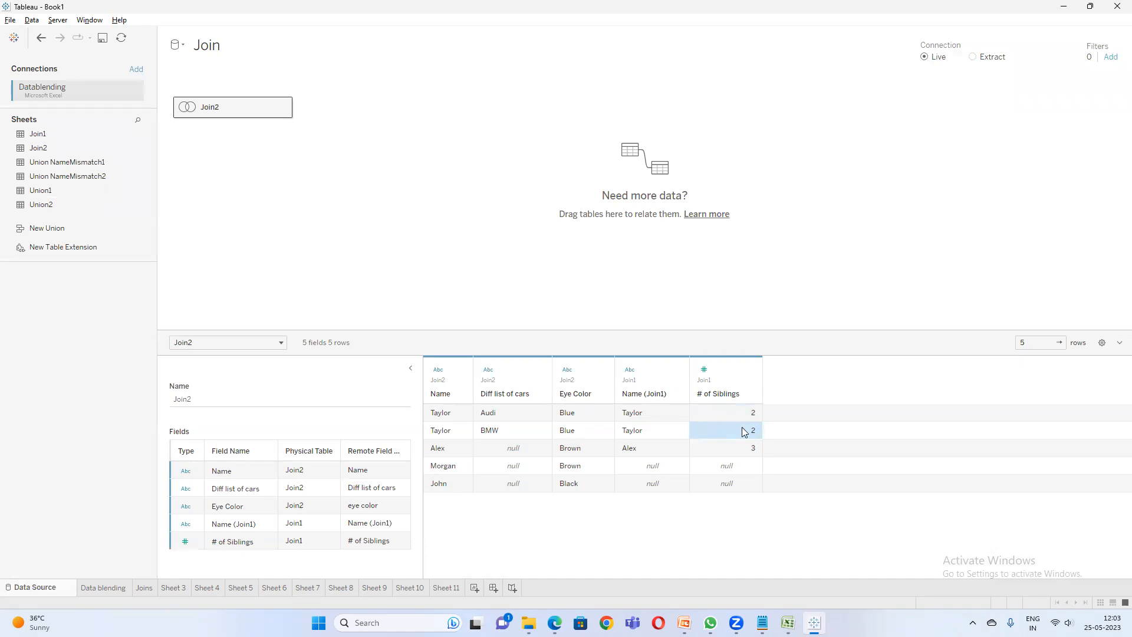
left_click_drag(735, 414, 738, 446)
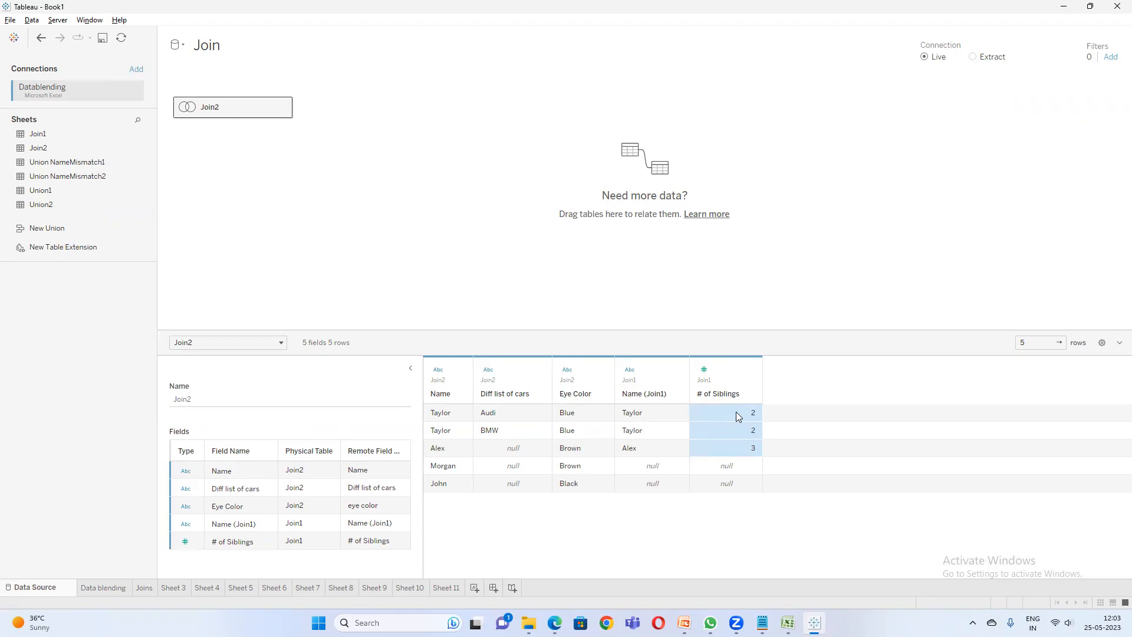
left_click(456, 588)
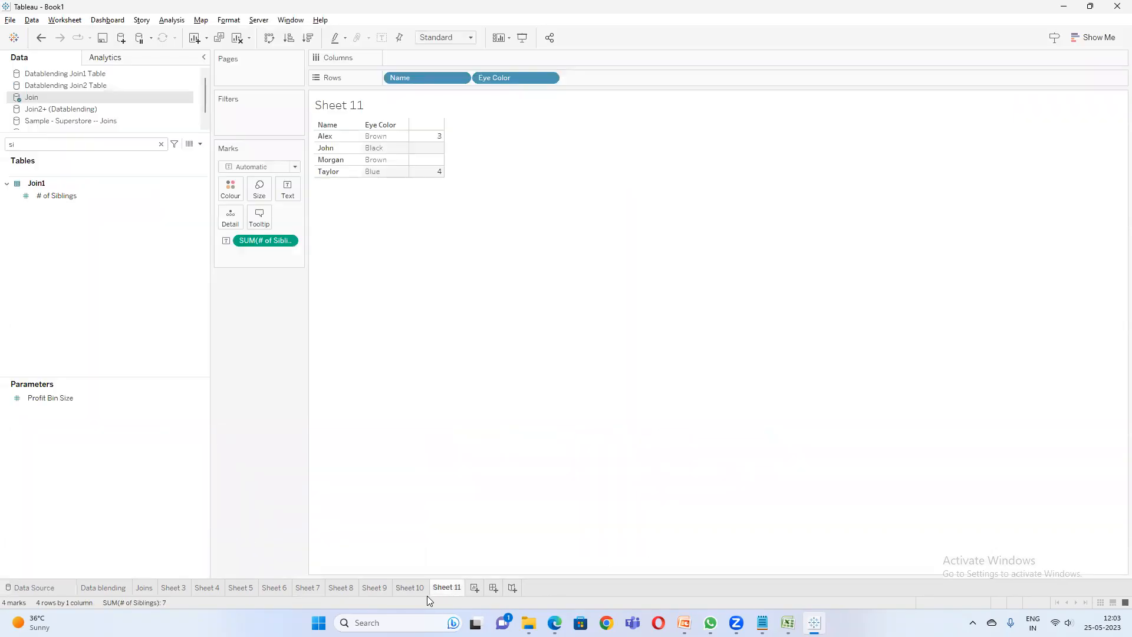
- Compare the sibling values on Sheet 10 with the join tables in the Datablending workbook in Excel
mouse_move(417, 587)
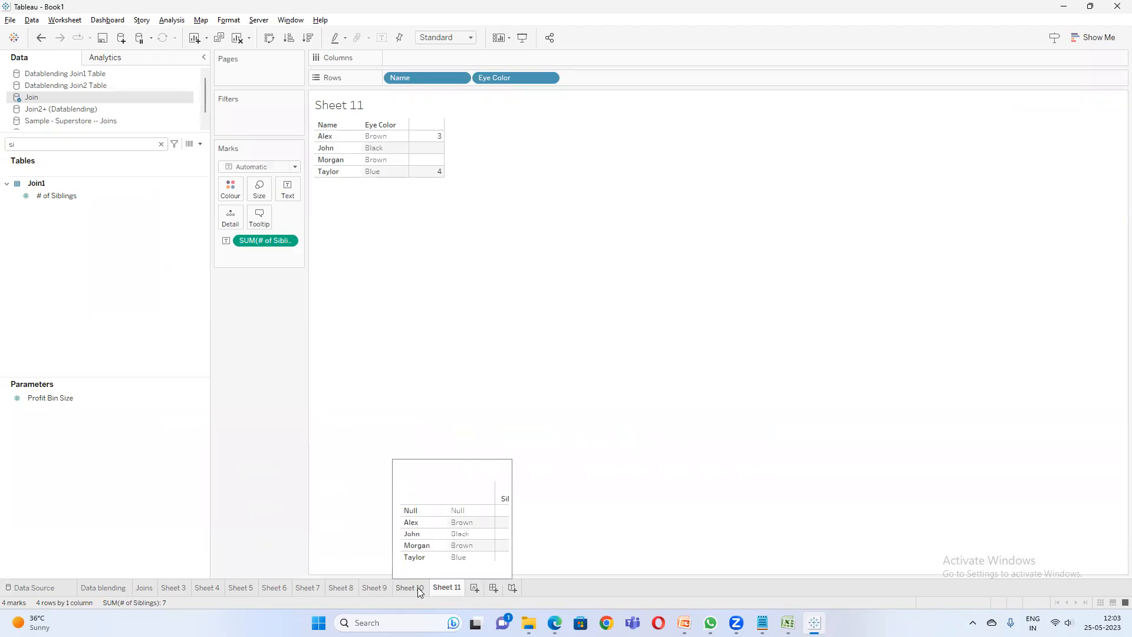
left_click(418, 587)
mouse_move(438, 197)
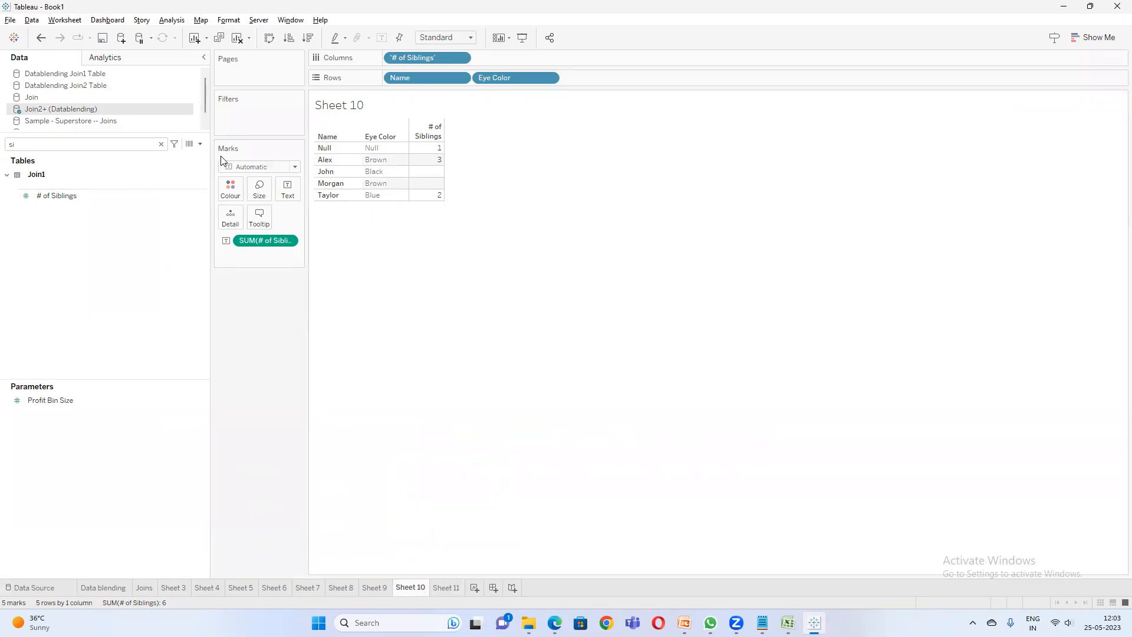
mouse_move(788, 623)
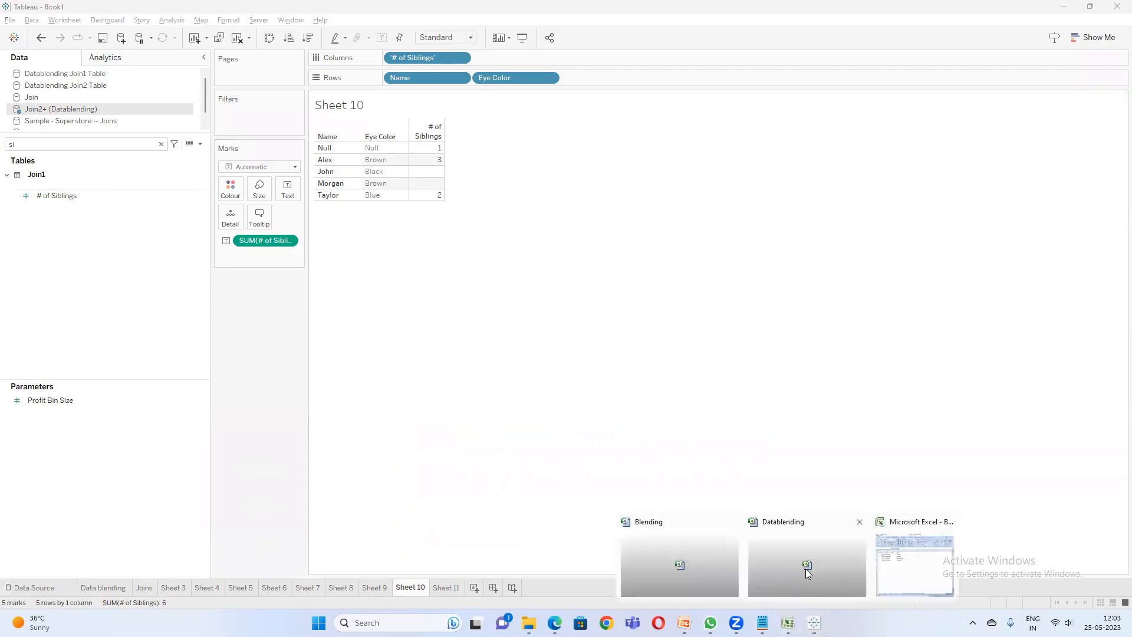
left_click(806, 568)
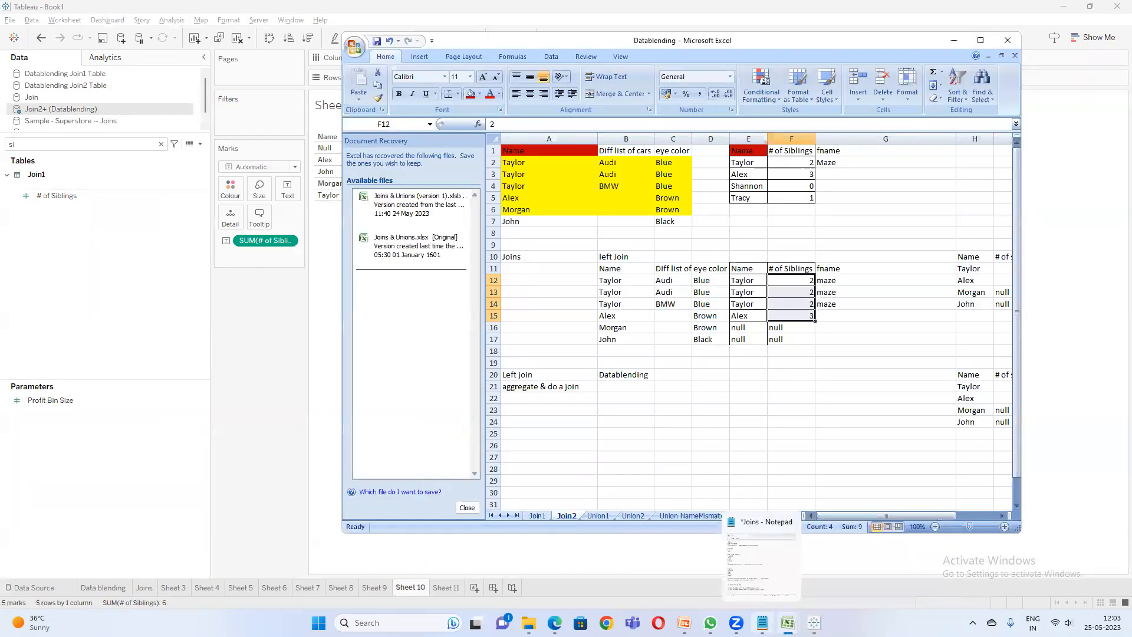
- Review the Join Vs Data Blending slide in PowerPoint and check the Google Meet call before returning to Tableau
left_click(684, 623)
left_click(461, 288)
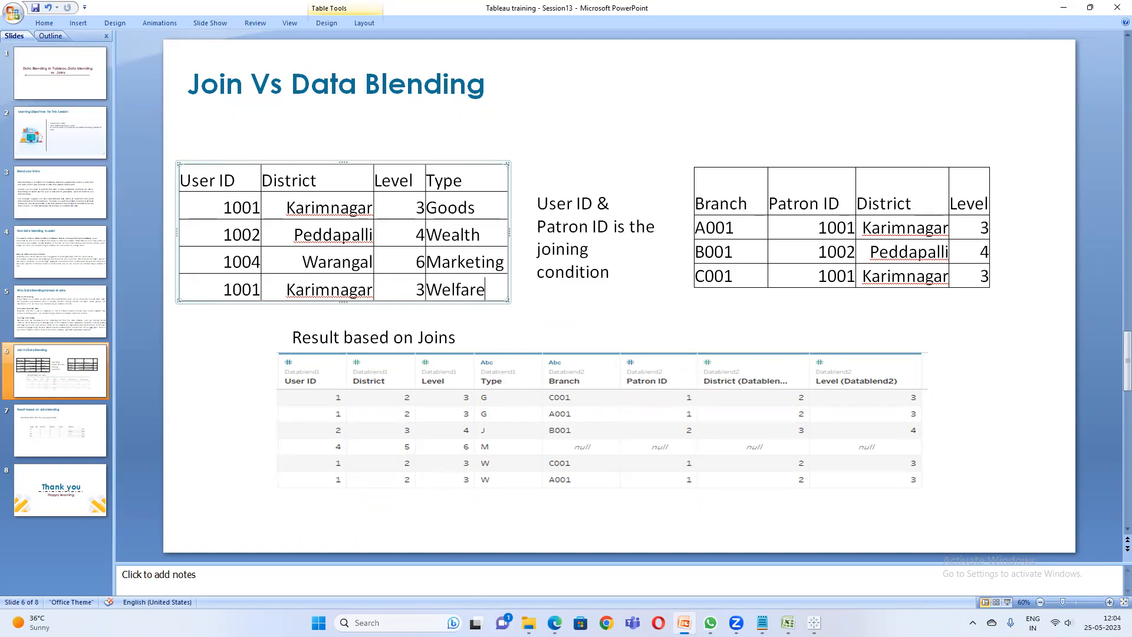
mouse_move(554, 623)
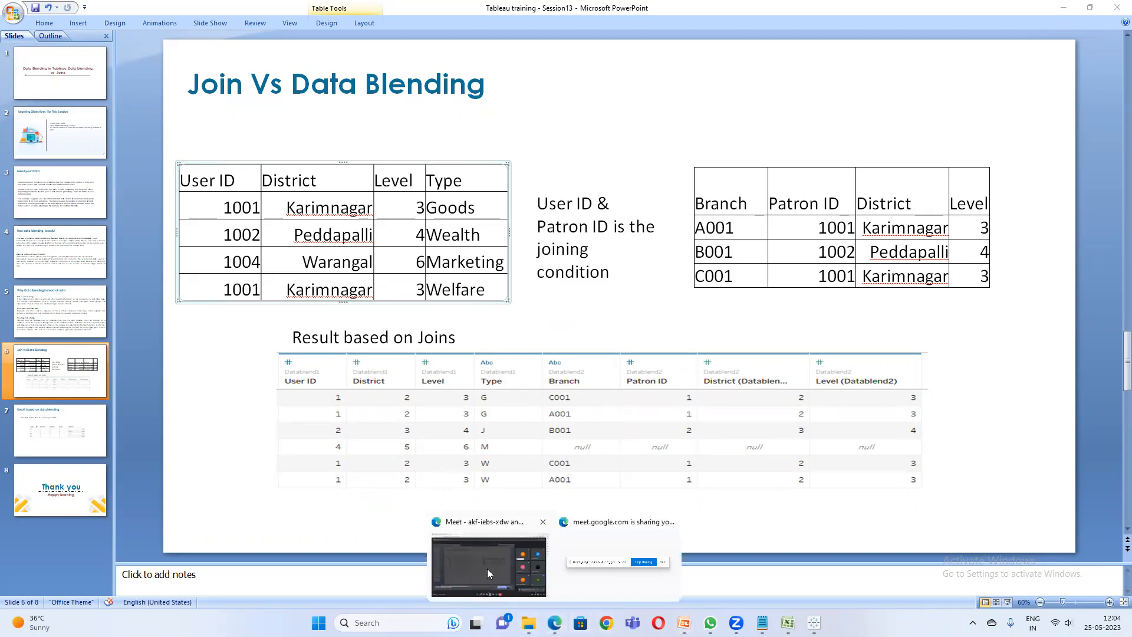
left_click(486, 568)
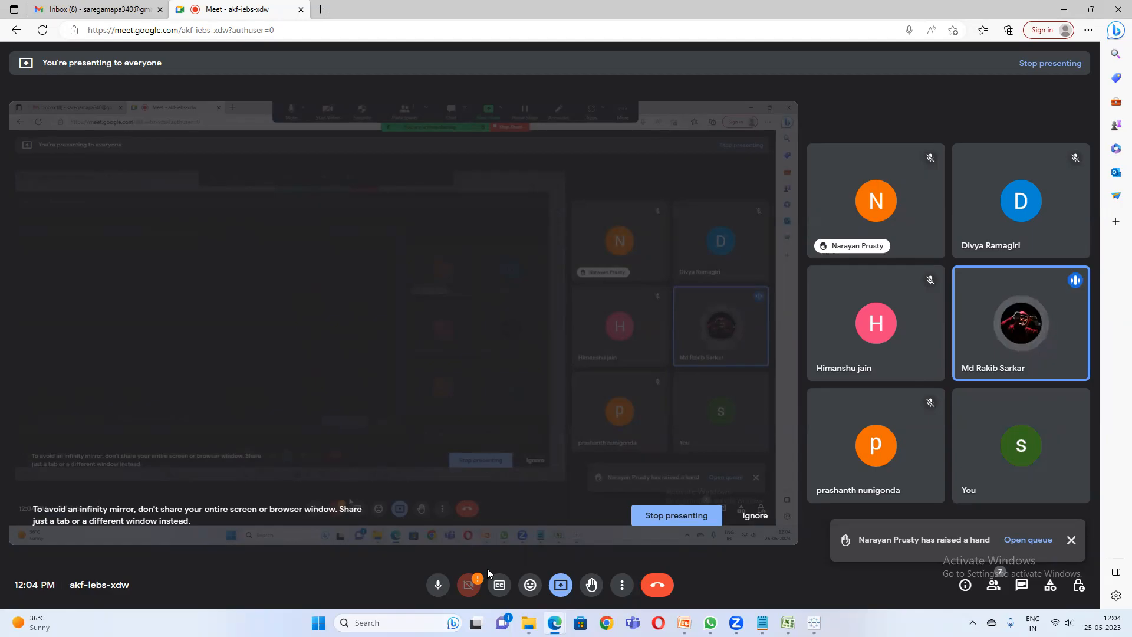
left_click(1065, 8)
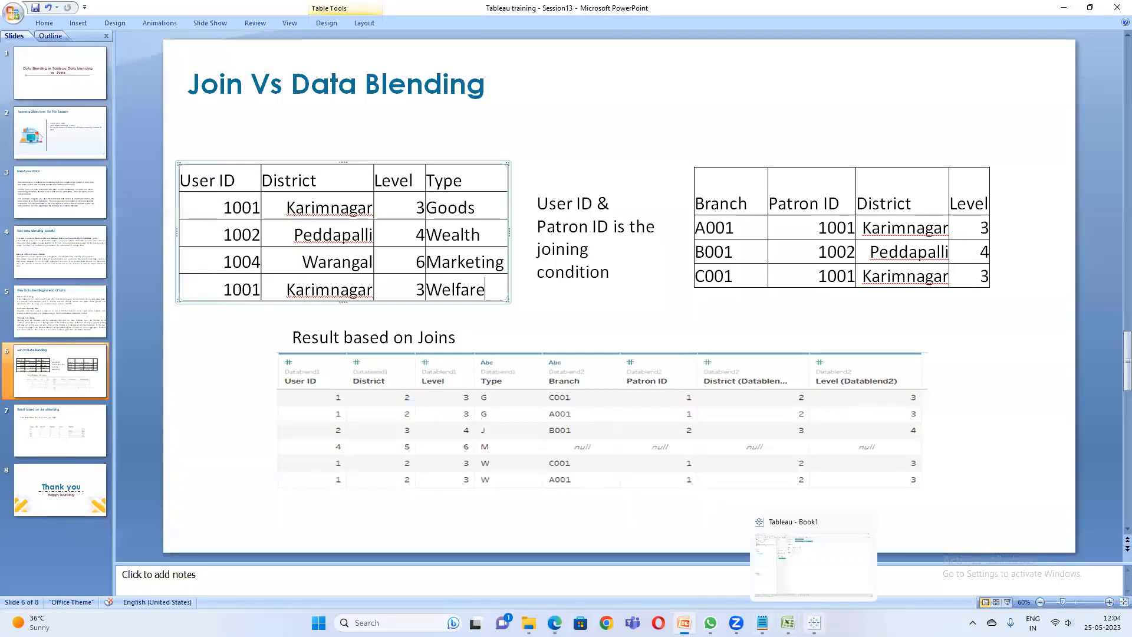
left_click(814, 623)
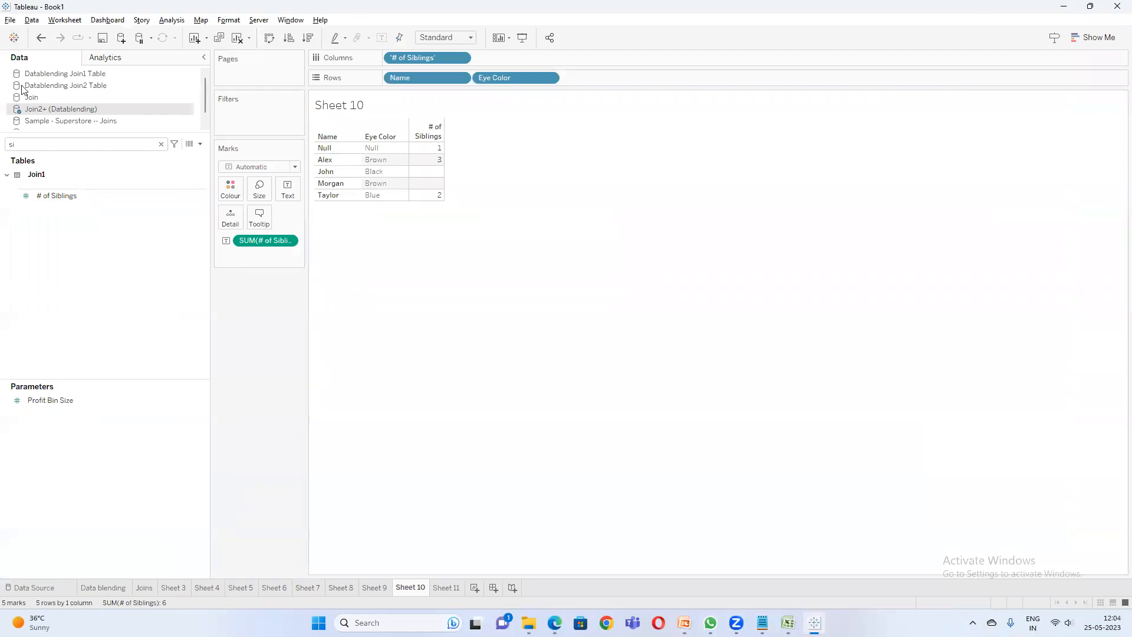
- Open the Join2+ (Datablending) data source, examine the fields available for relating Join2 to Join1, and return to Sheet 10
right_click(104, 110)
left_click(135, 119)
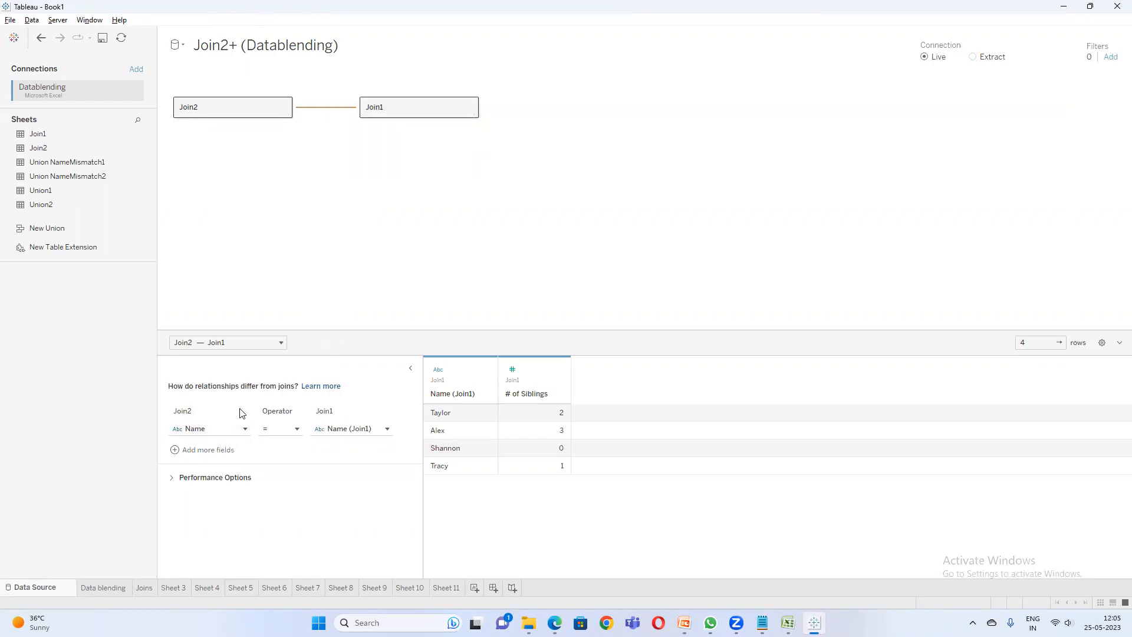
left_click(245, 429)
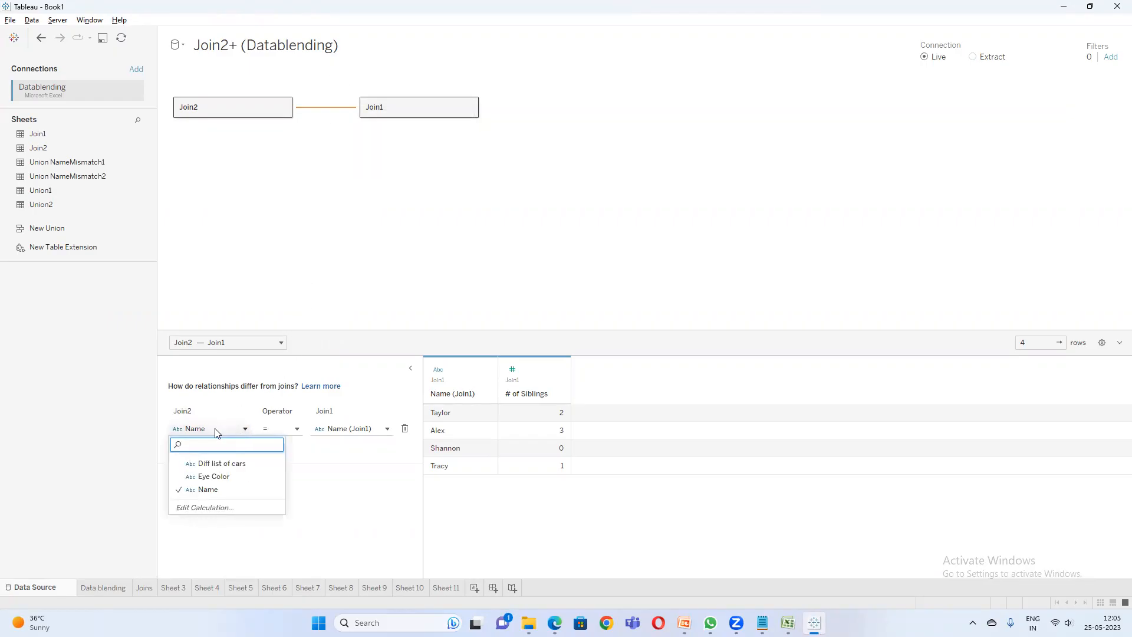
left_click(360, 429)
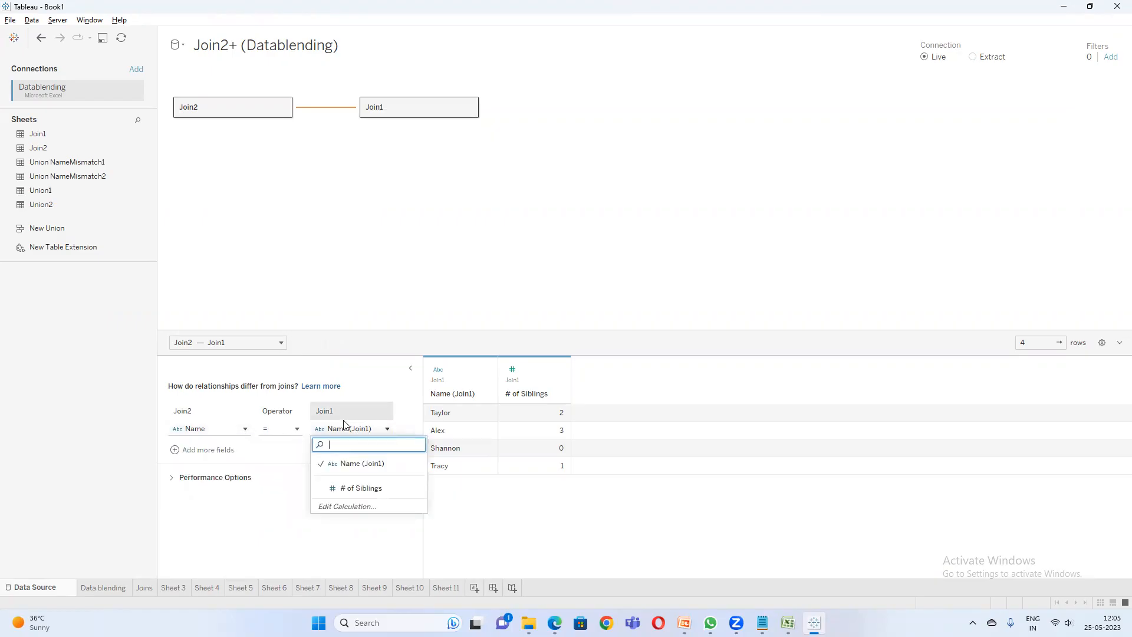
left_click(362, 425)
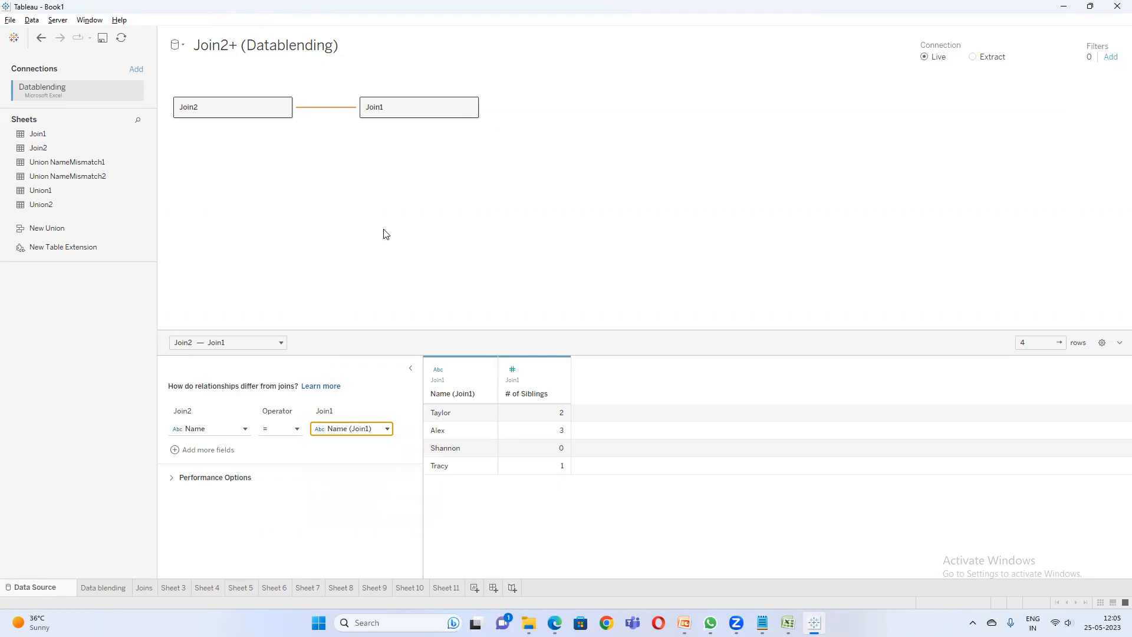
left_click(411, 588)
- Enlarge the data source list on Sheet 10 and select the Datablending Join2 Table source
left_click_drag(109, 134, 109, 146)
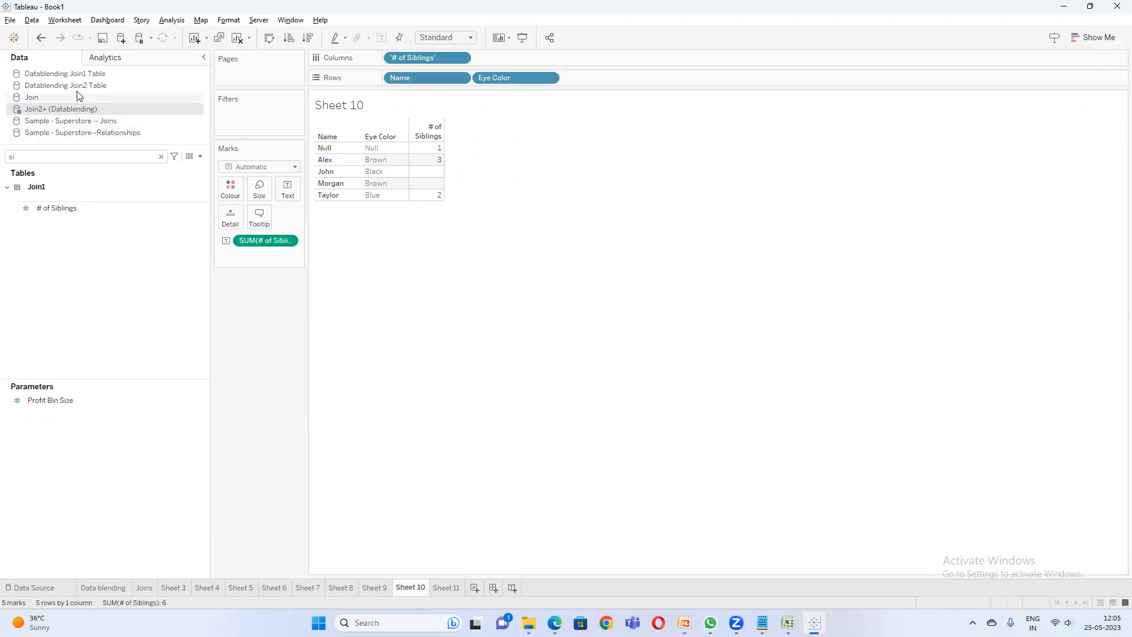
right_click(79, 107)
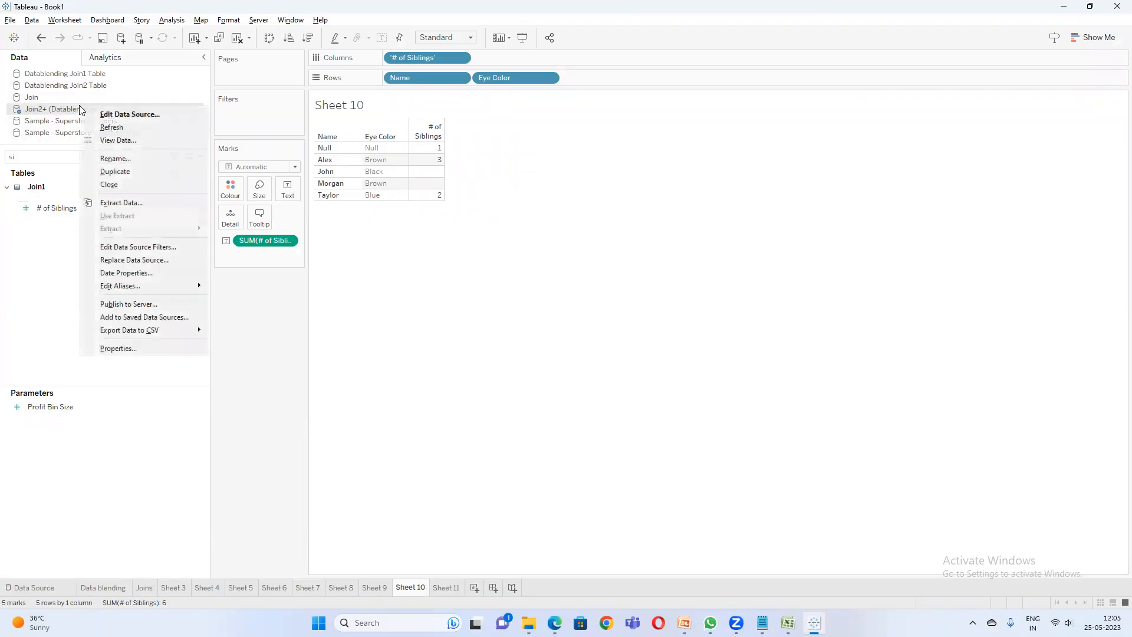
left_click(40, 108)
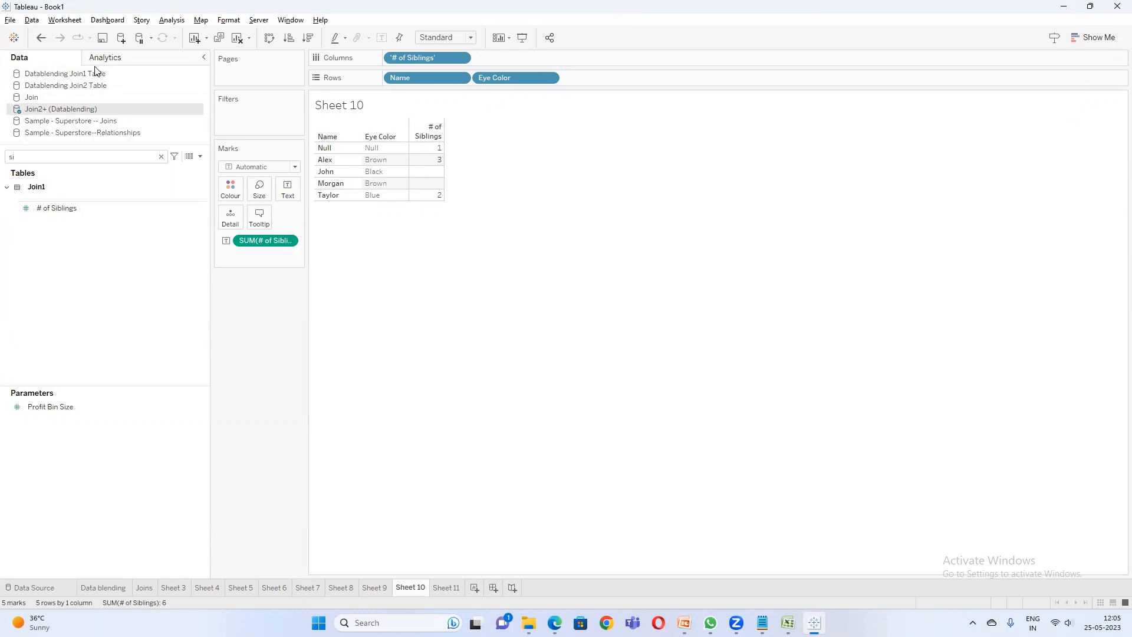
left_click(79, 86)
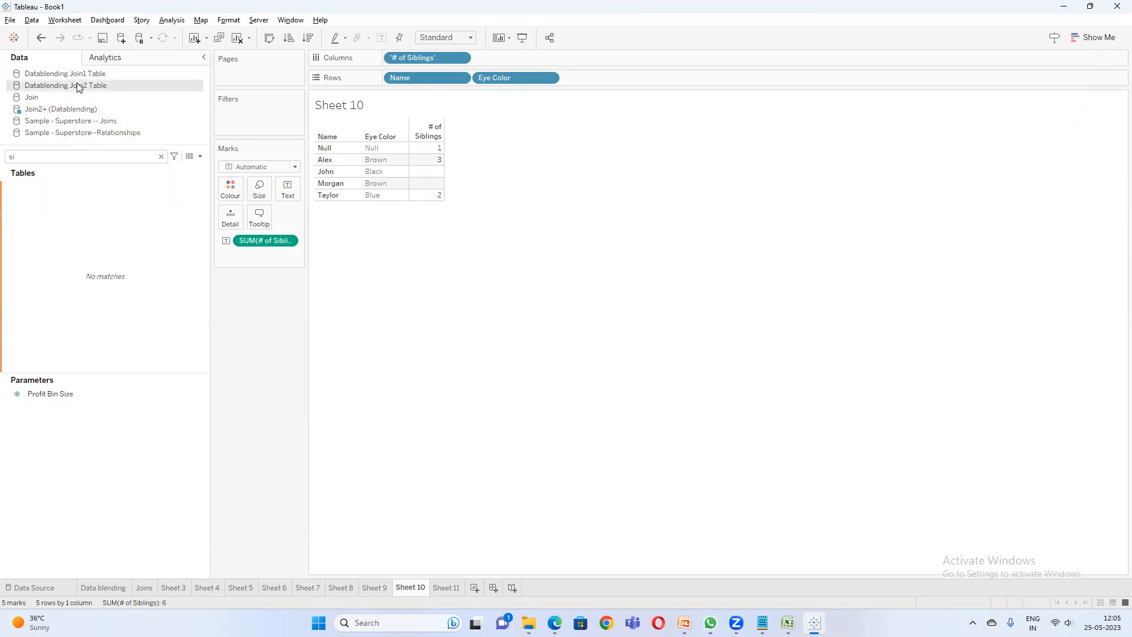
- Go to Sheet 4, clear the field search and select the Datablending Join1 Table source
left_click(308, 589)
left_click(271, 587)
left_click(243, 591)
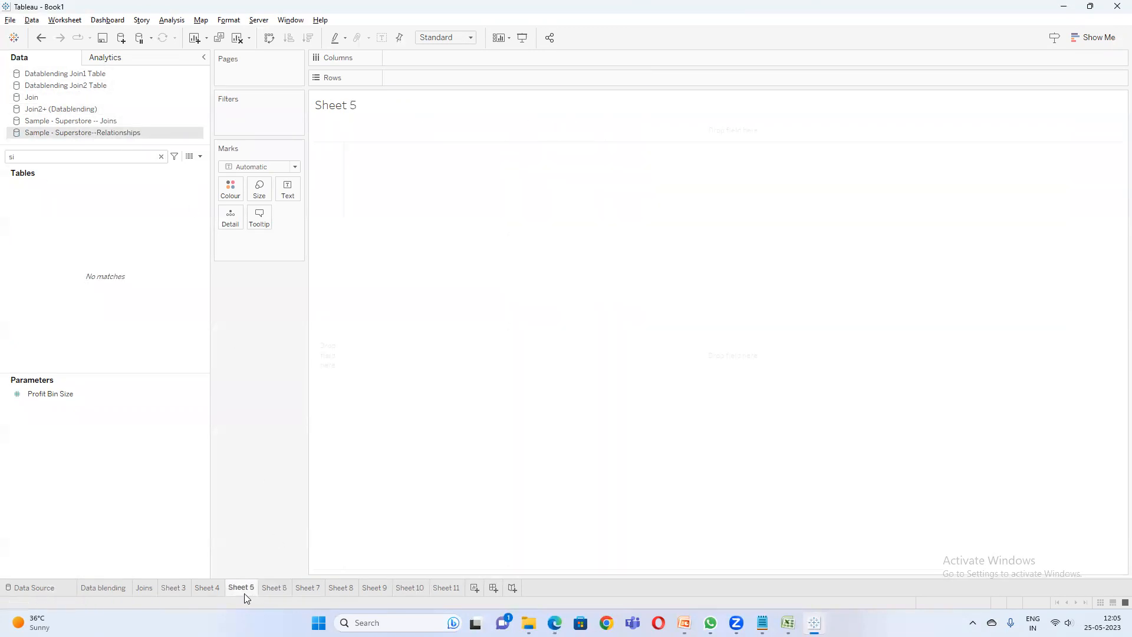
left_click(205, 589)
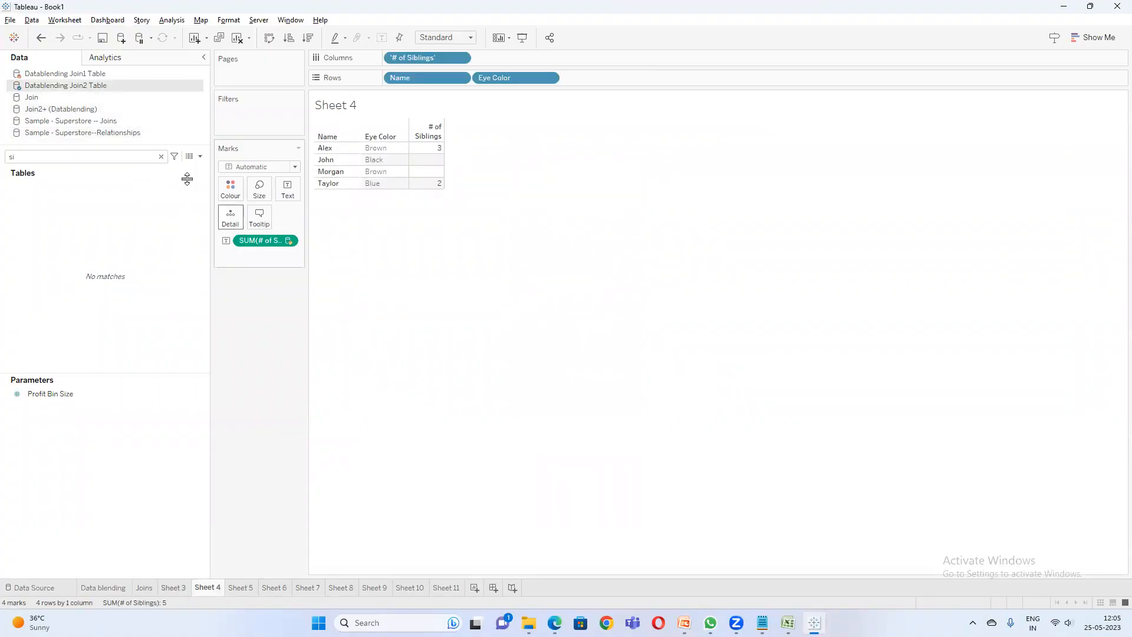
left_click(161, 156)
left_click(48, 74)
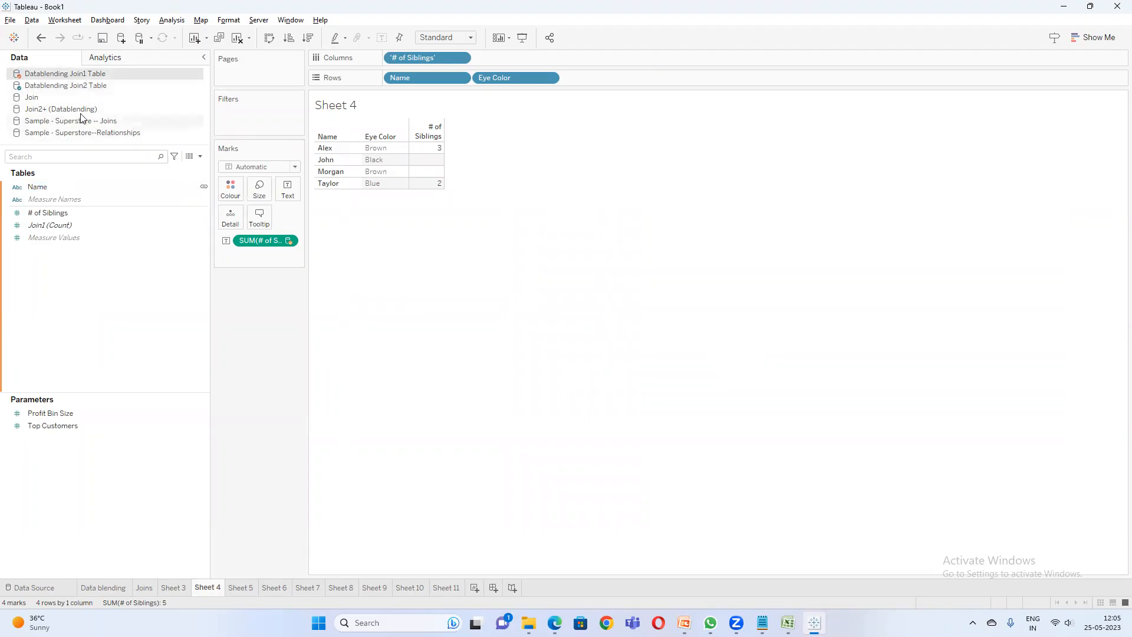
- Review the blend relationships between the Datablending Join2 and Join1 tables and check the Google Meet call before returning to Tableau
left_click(27, 20)
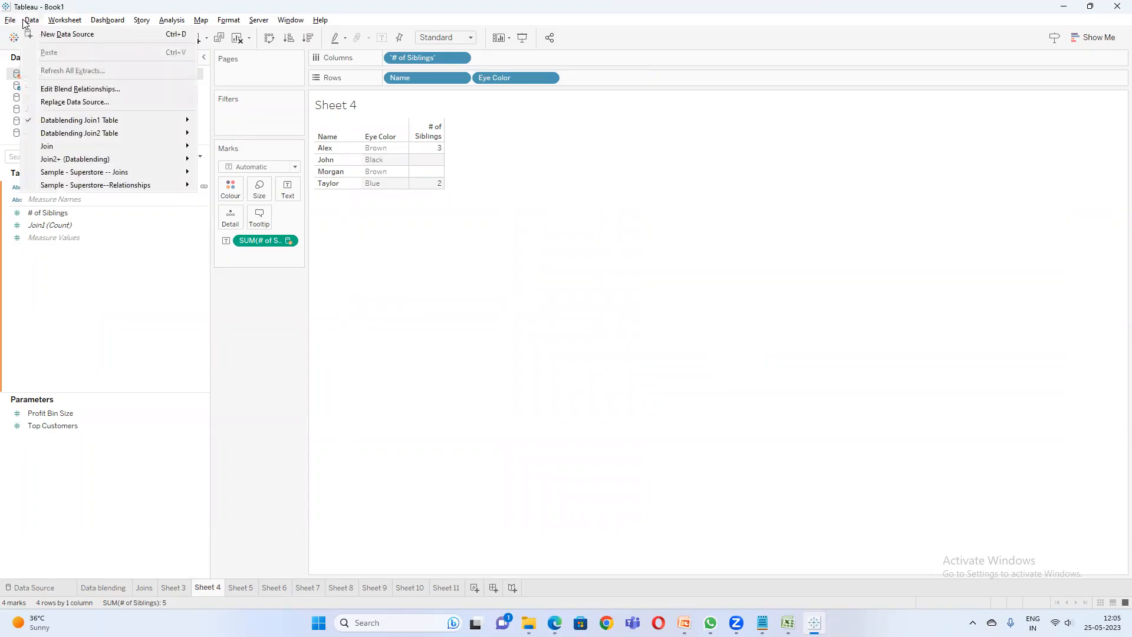
left_click(76, 90)
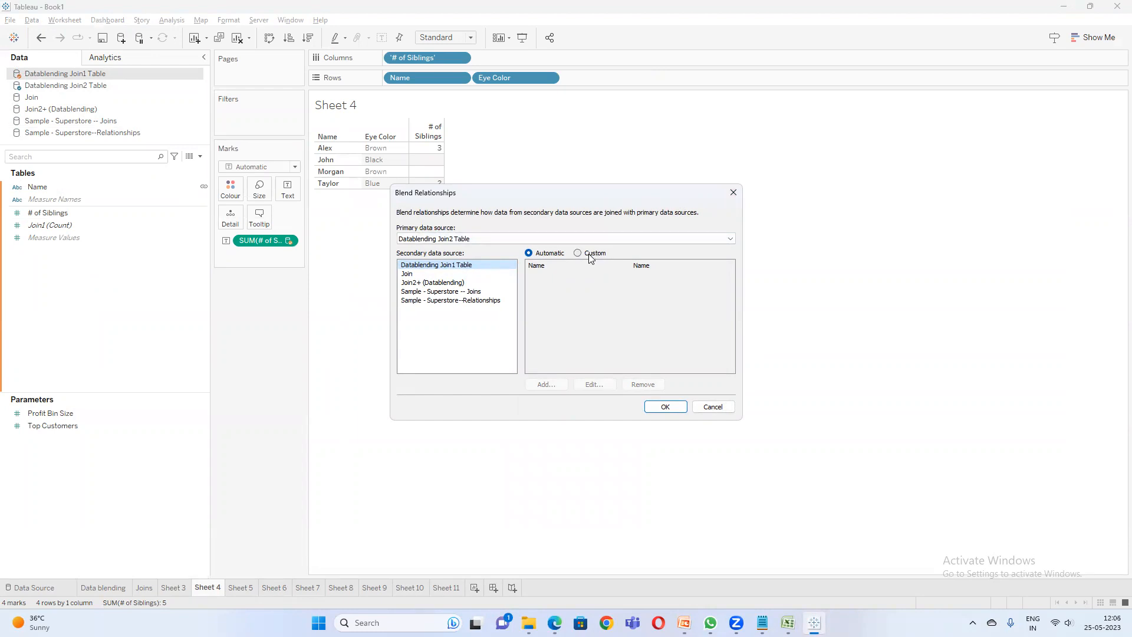
left_click(733, 193)
left_click(18, 18)
mouse_move(31, 21)
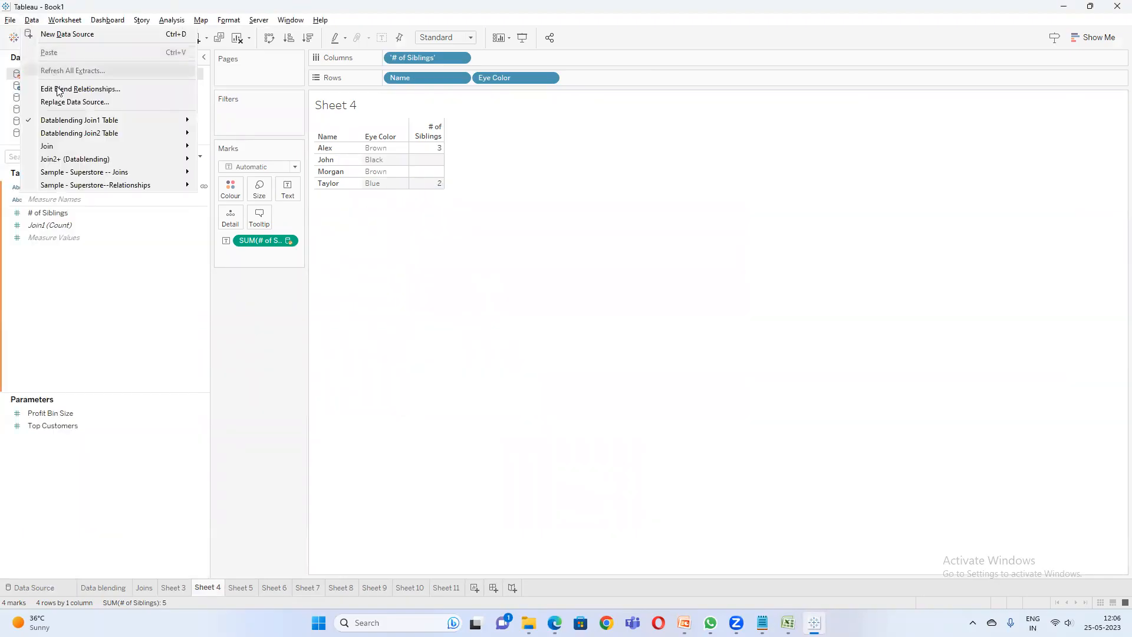
left_click(304, 390)
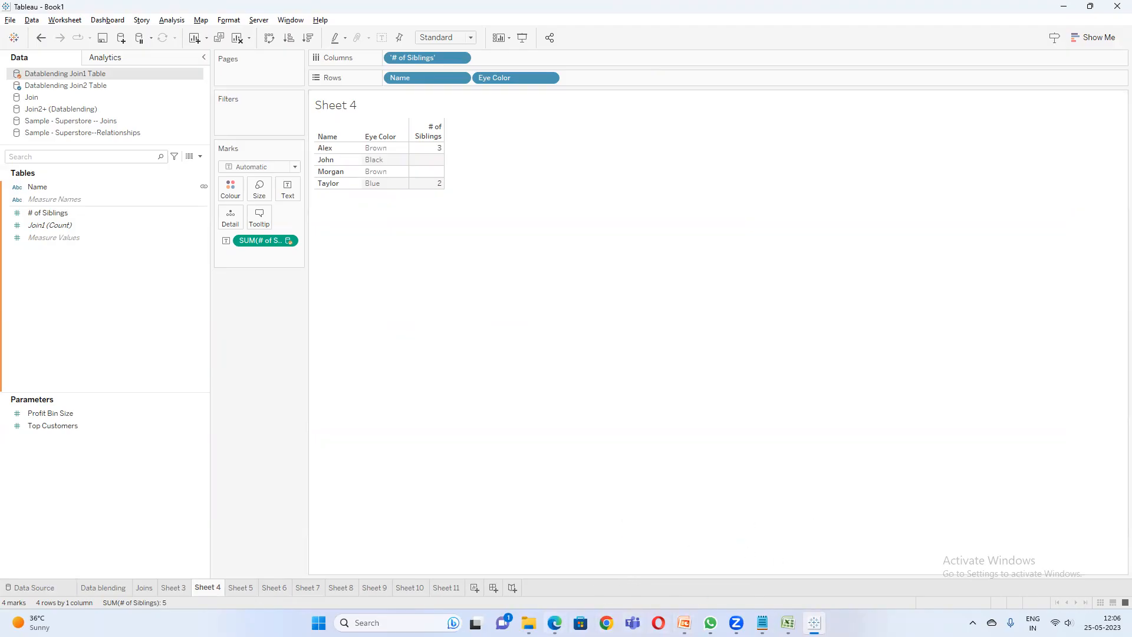
left_click(525, 550)
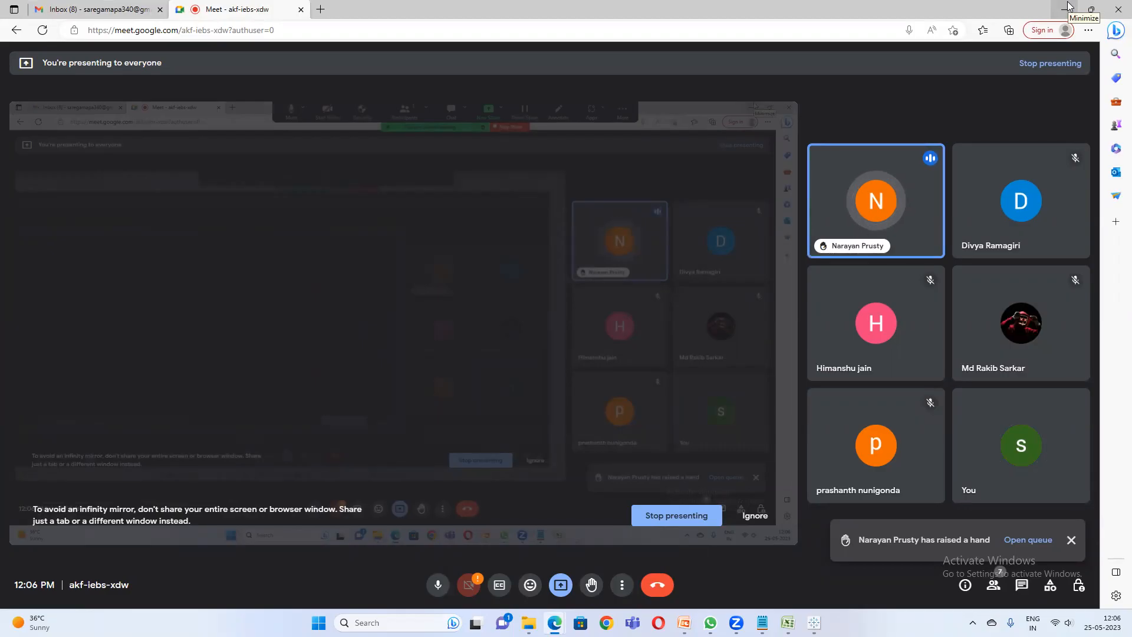
left_click(1067, 7)
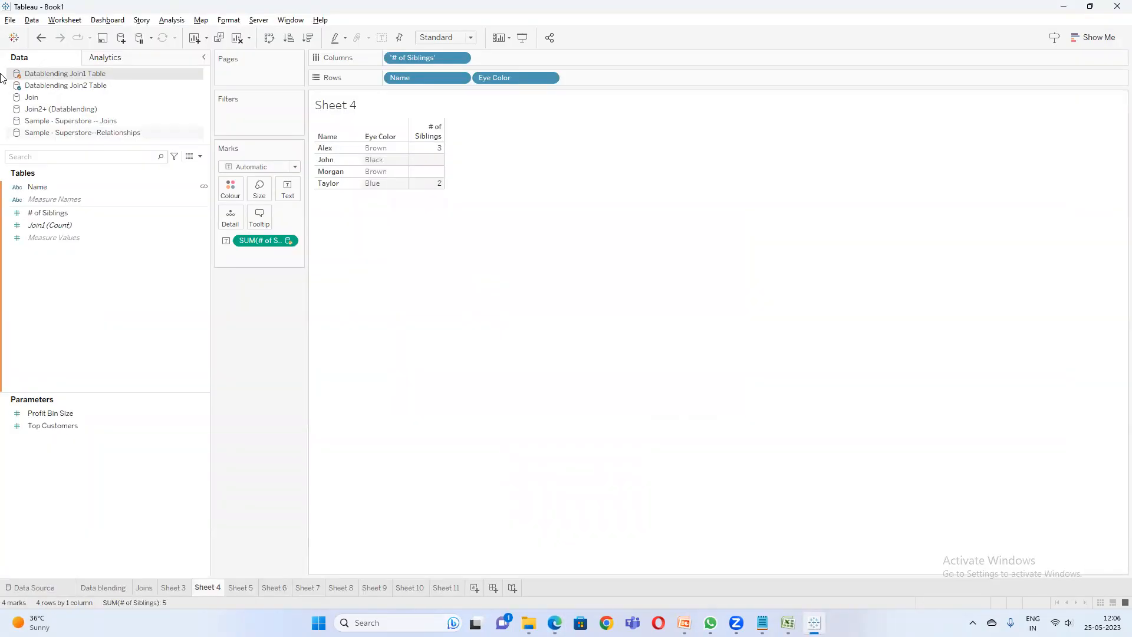
- Define a custom blend relationship between Datablending Join2 Table and Datablending Join1 Table, removing the existing mapping and adding Name to Name
left_click(28, 21)
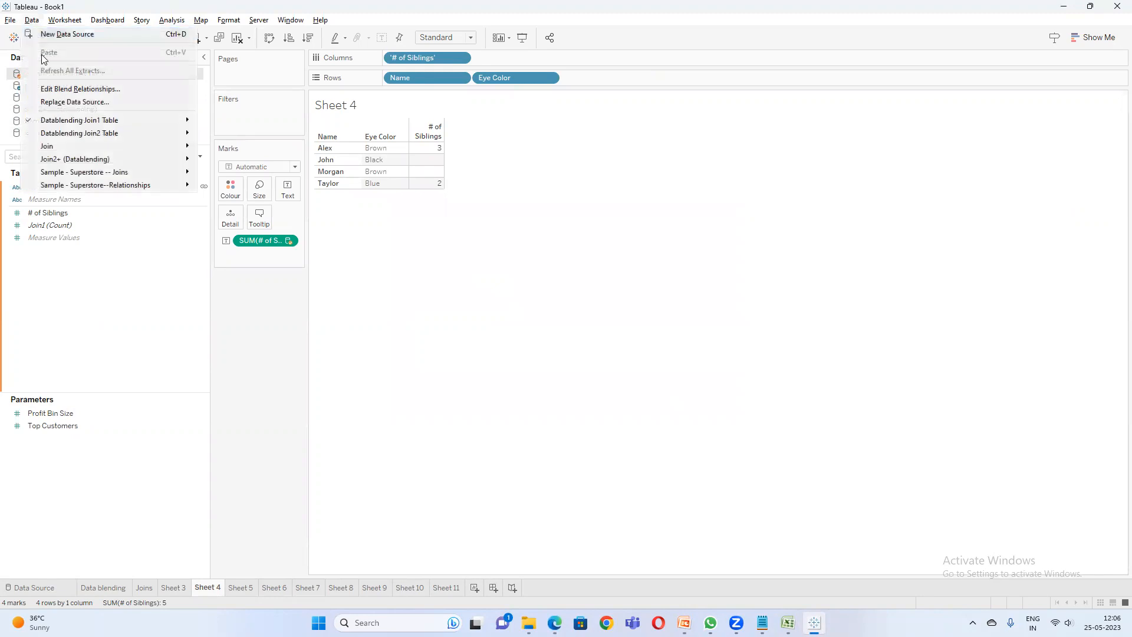
left_click(53, 84)
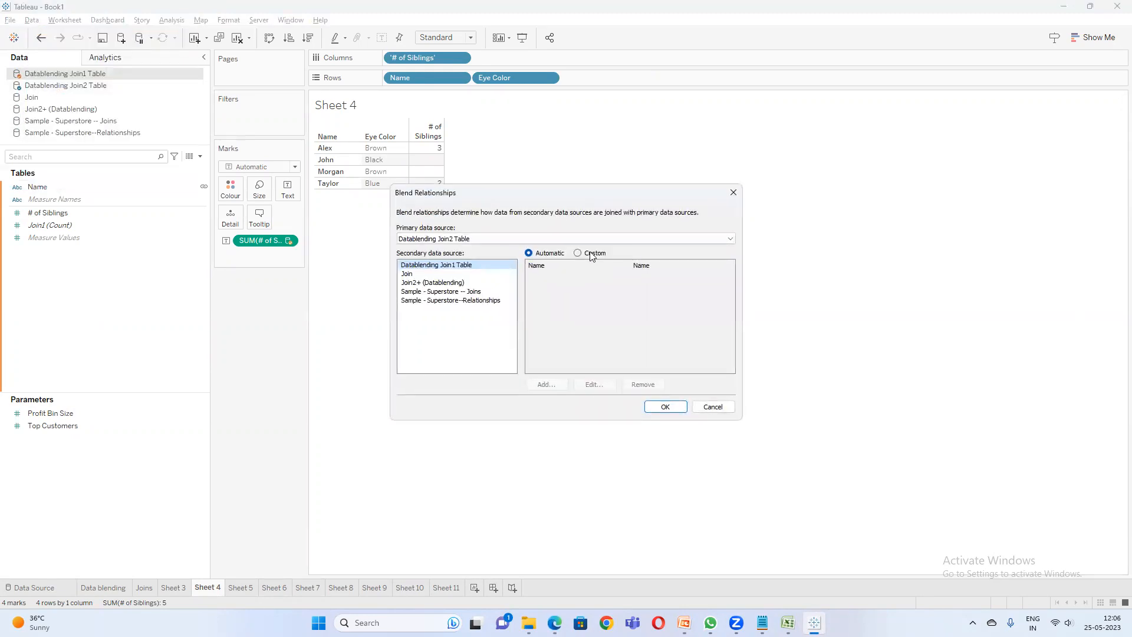
left_click(578, 253)
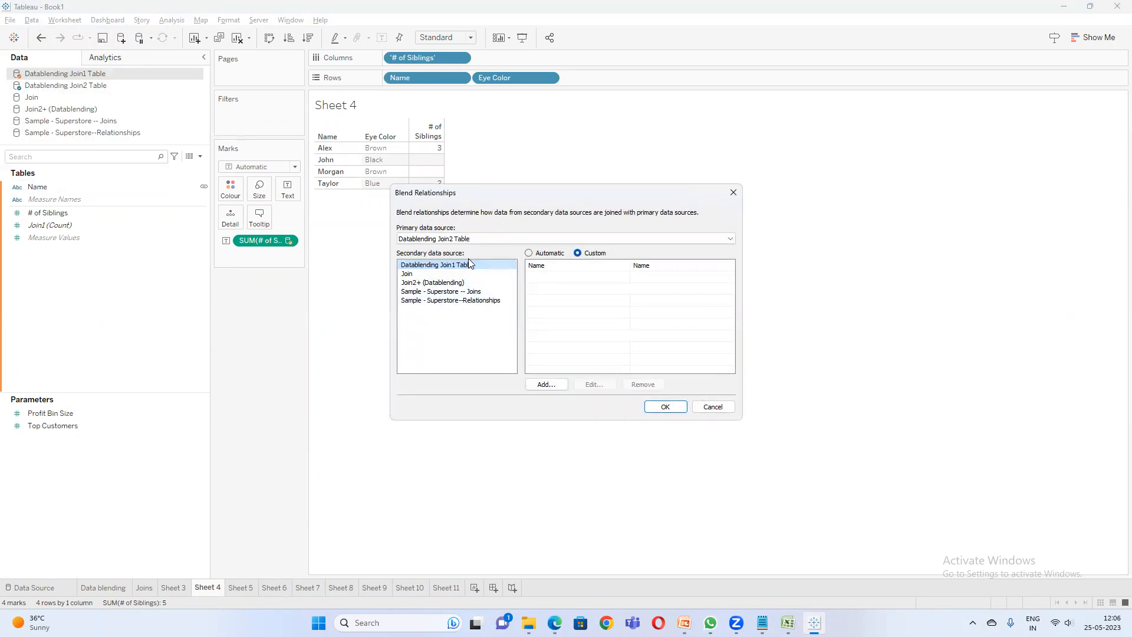
left_click(728, 266)
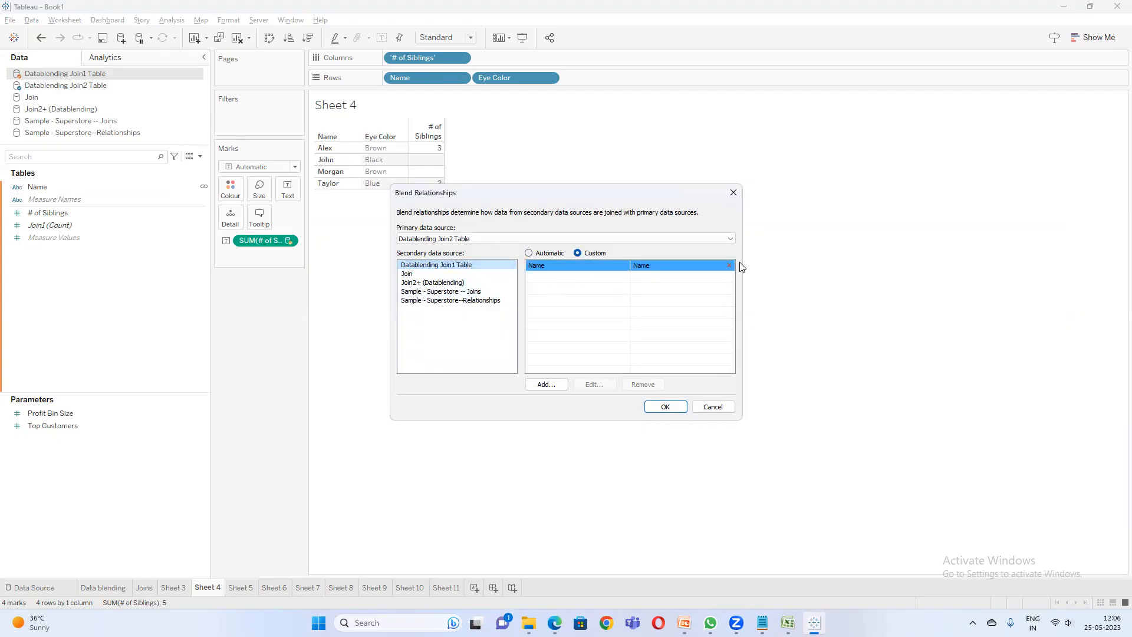
left_click(729, 265)
left_click(545, 384)
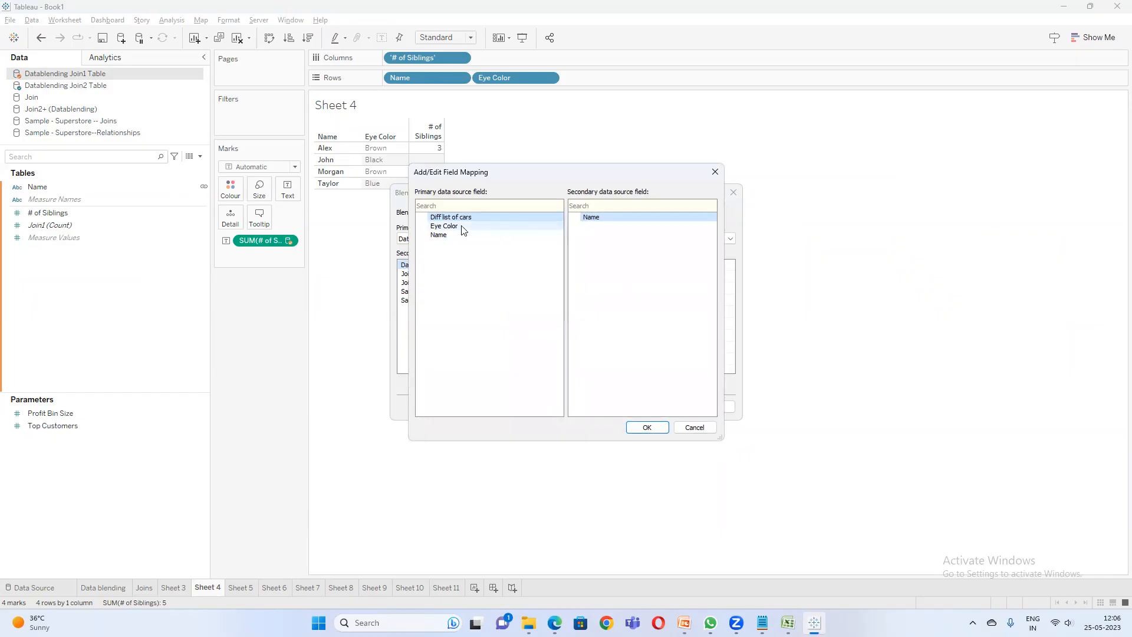
left_click(444, 235)
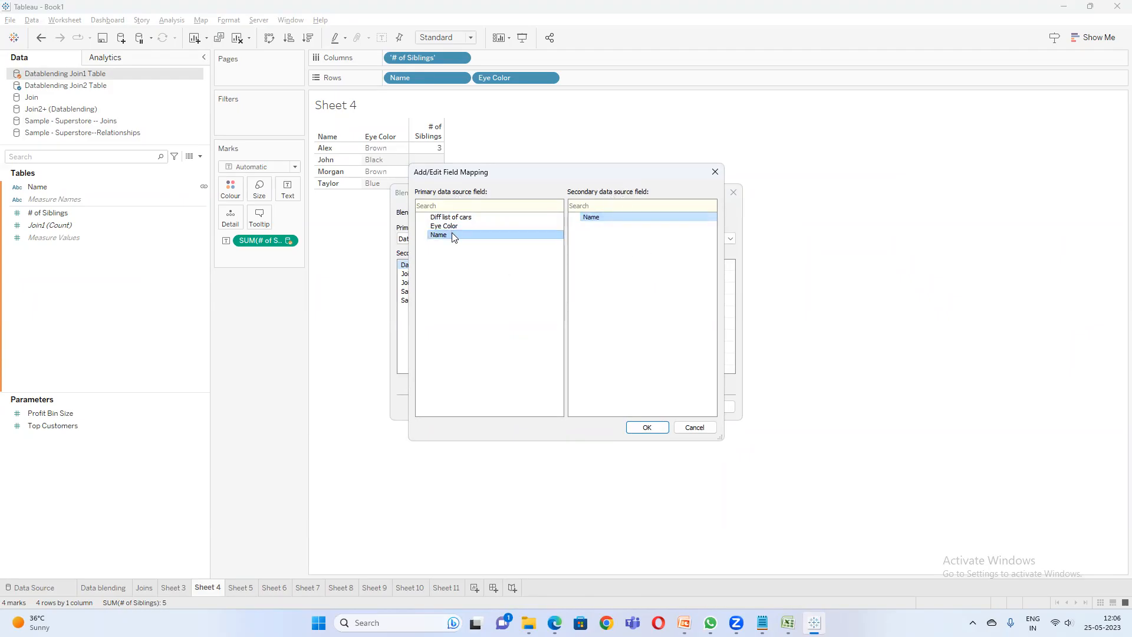
left_click(651, 428)
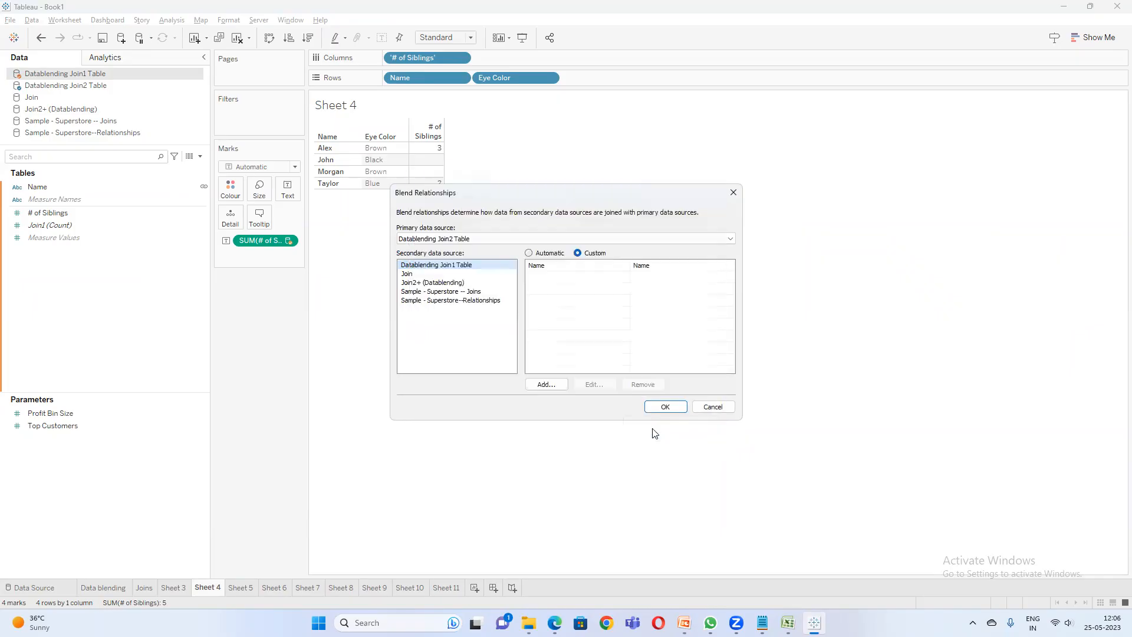
left_click(665, 407)
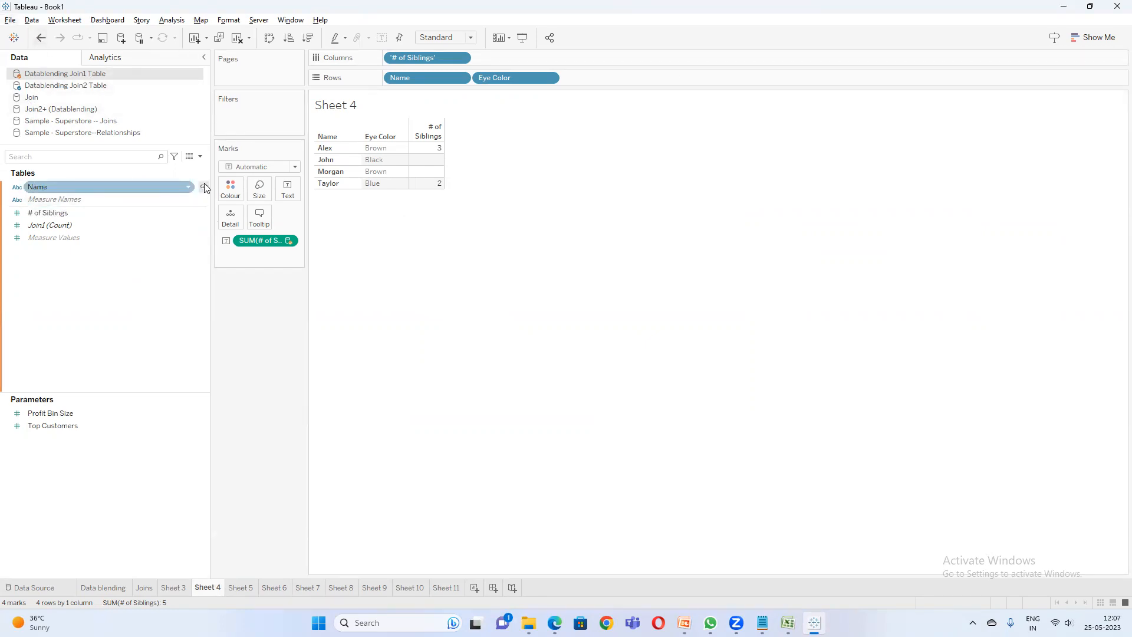
- Recheck the custom mapping in the blend relationships and close them without changes
left_click(31, 21)
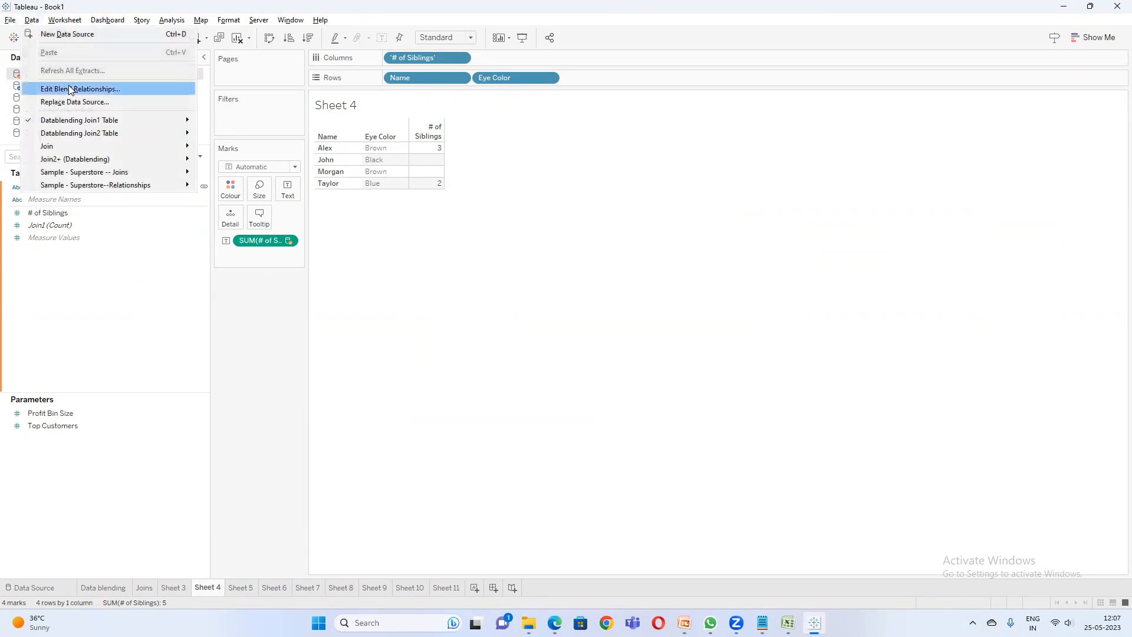
left_click(70, 90)
left_click(733, 195)
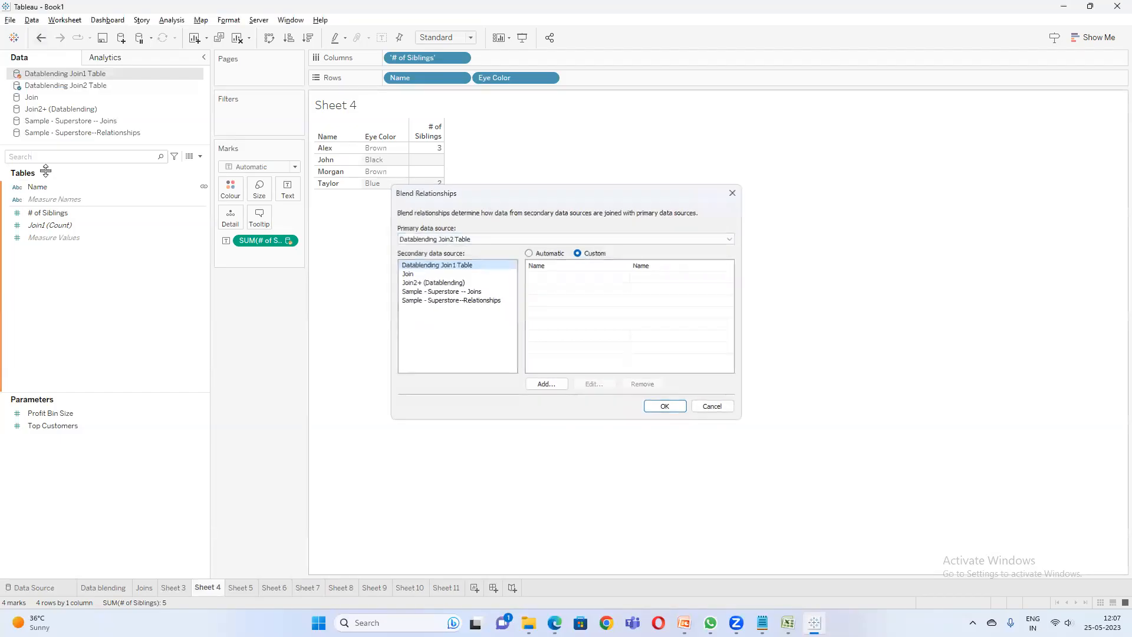
- Open the Sample - Superstore -- Joins data source and show the join settings between Orders and People
right_click(100, 120)
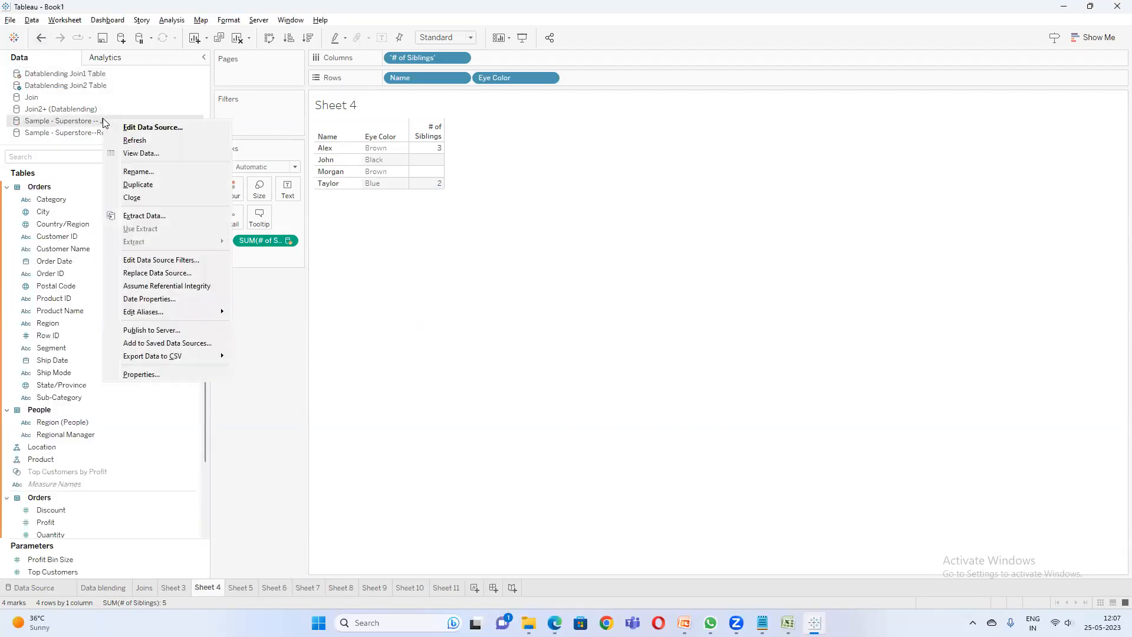
left_click(145, 128)
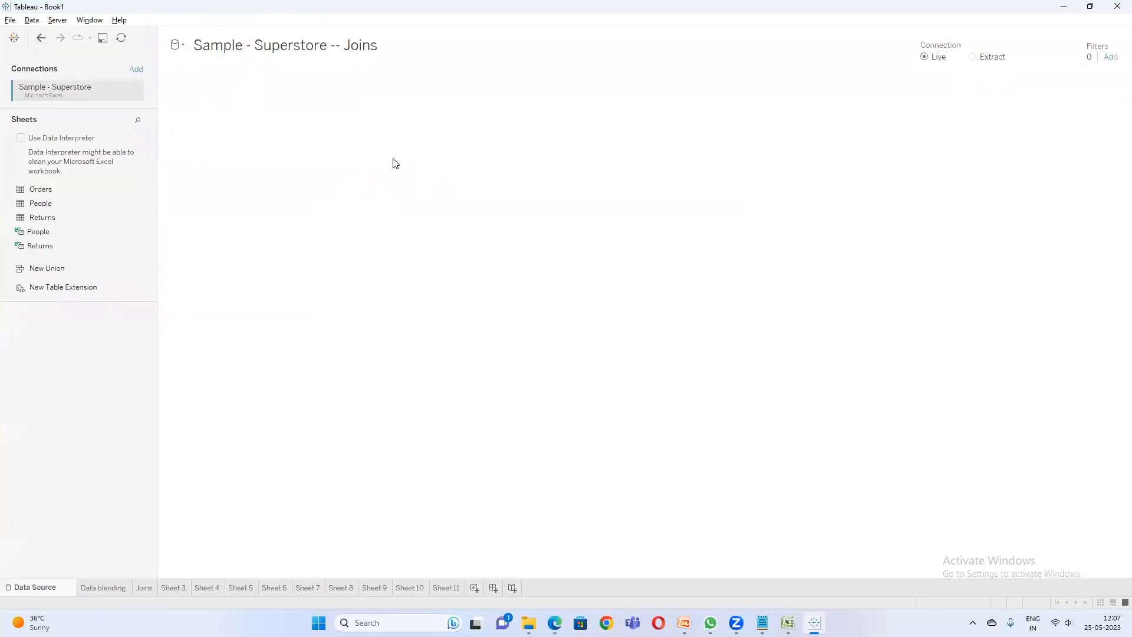
double_click(228, 114)
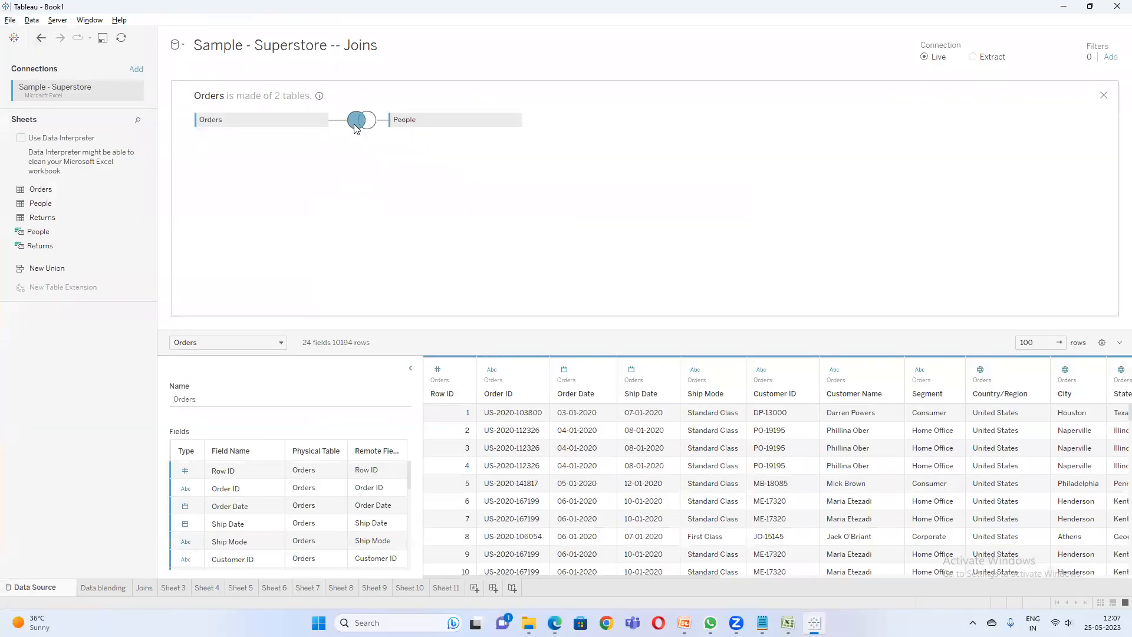
left_click(356, 121)
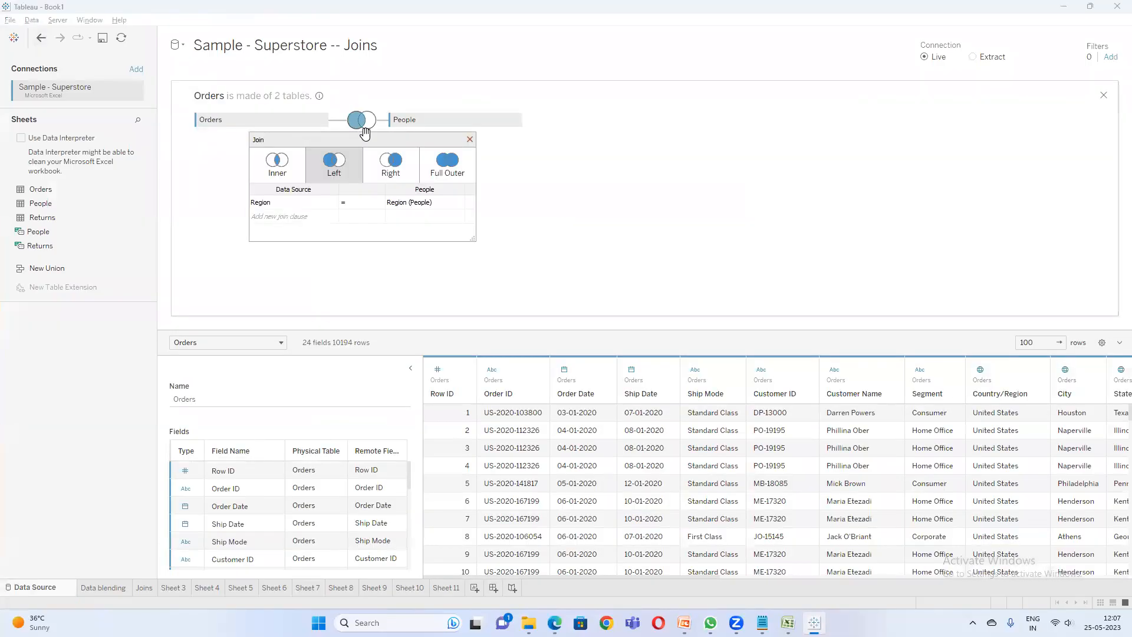
- Examine the fields available on both sides of the Orders and People join clause, and return to the logical tables
left_click(324, 203)
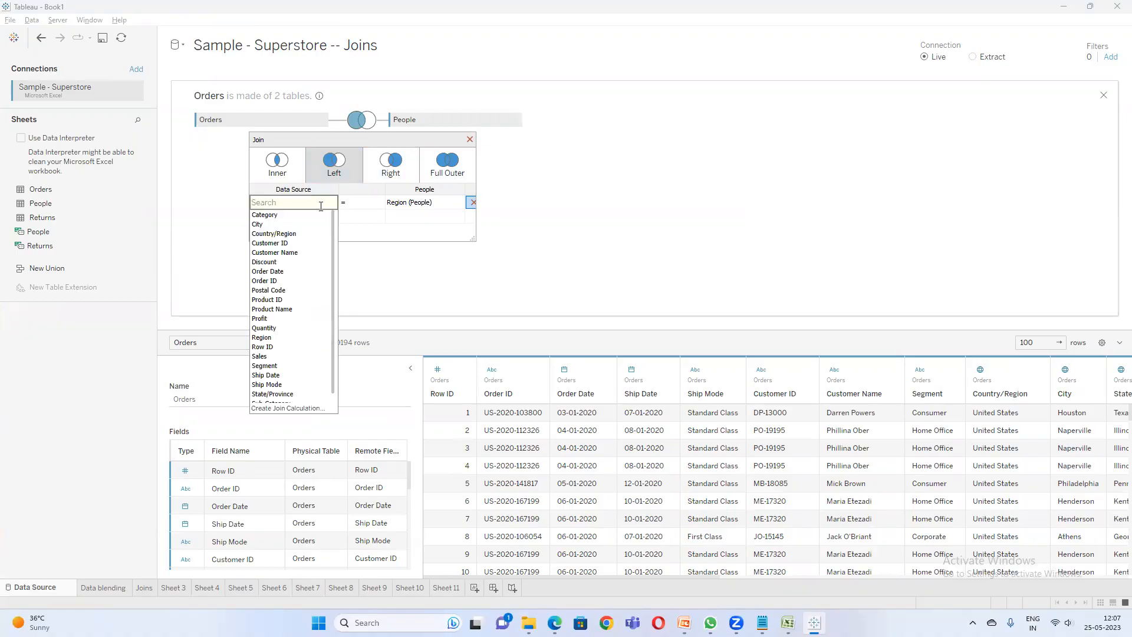
left_click(455, 203)
left_click(297, 204)
left_click(434, 203)
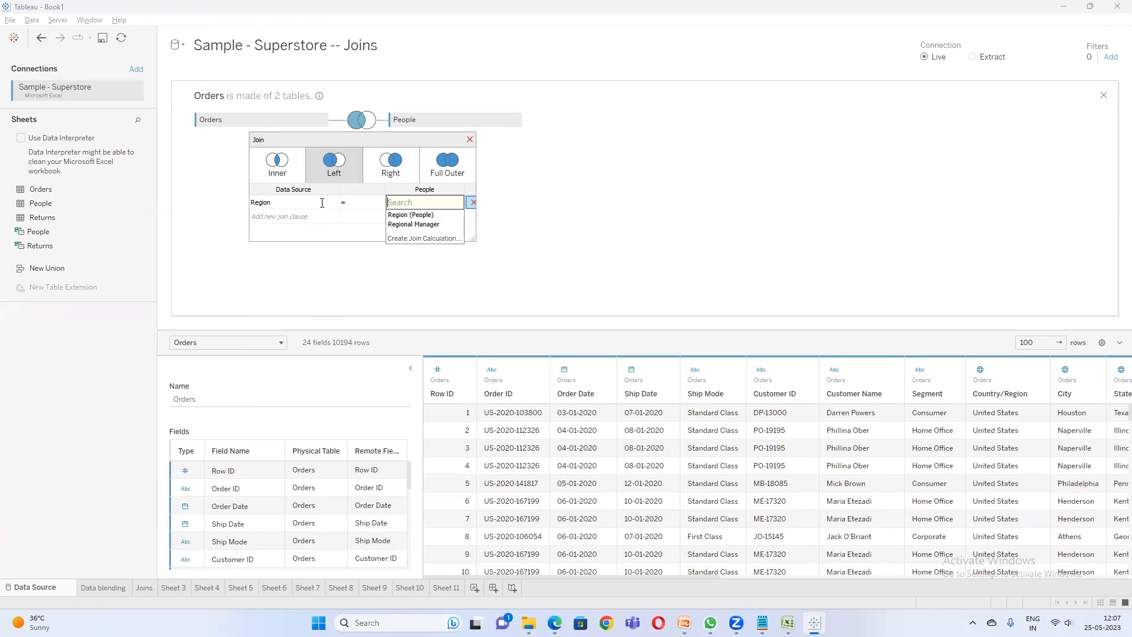
left_click(516, 198)
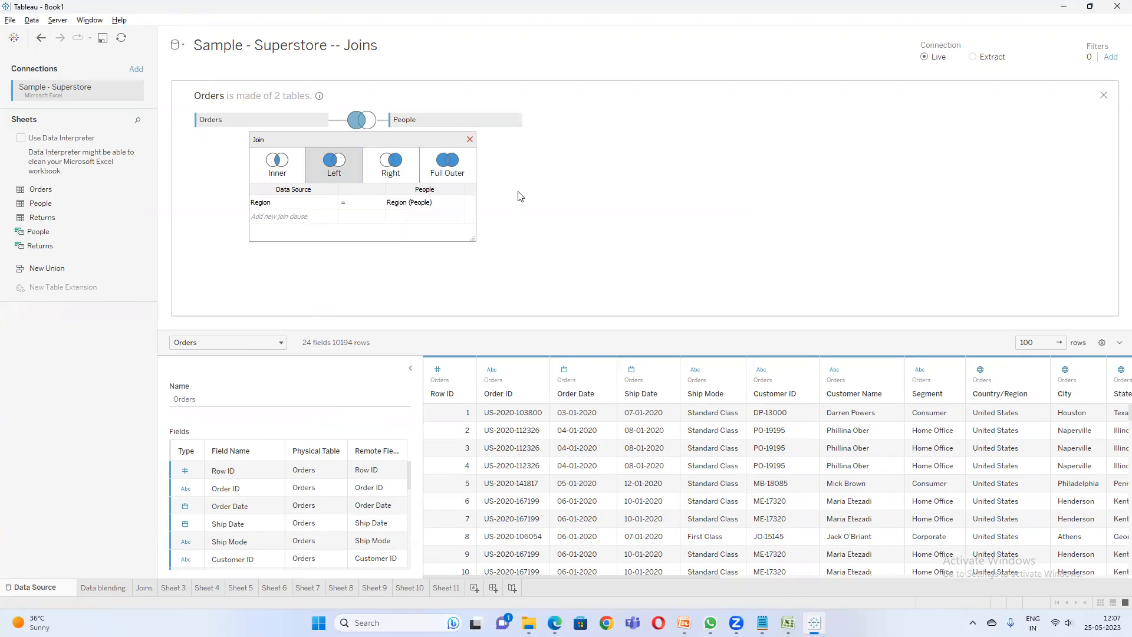
left_click(1103, 95)
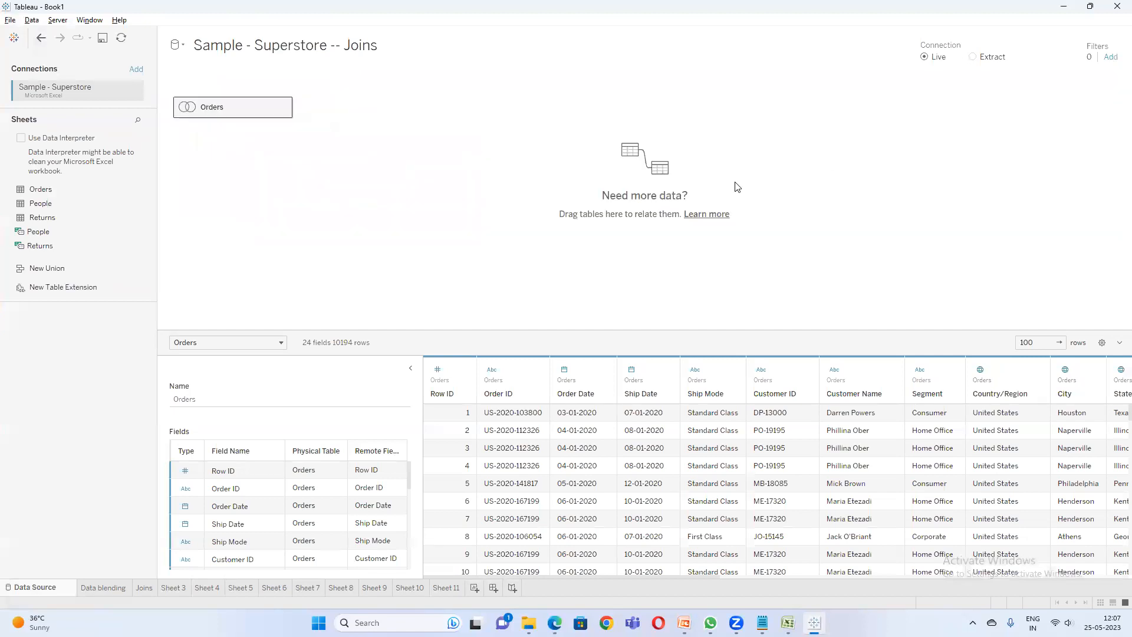
- Open the Sample - Superstore--Relationships data source from Sheet 11 and examine the fields available for relating Orders to People
left_click(446, 588)
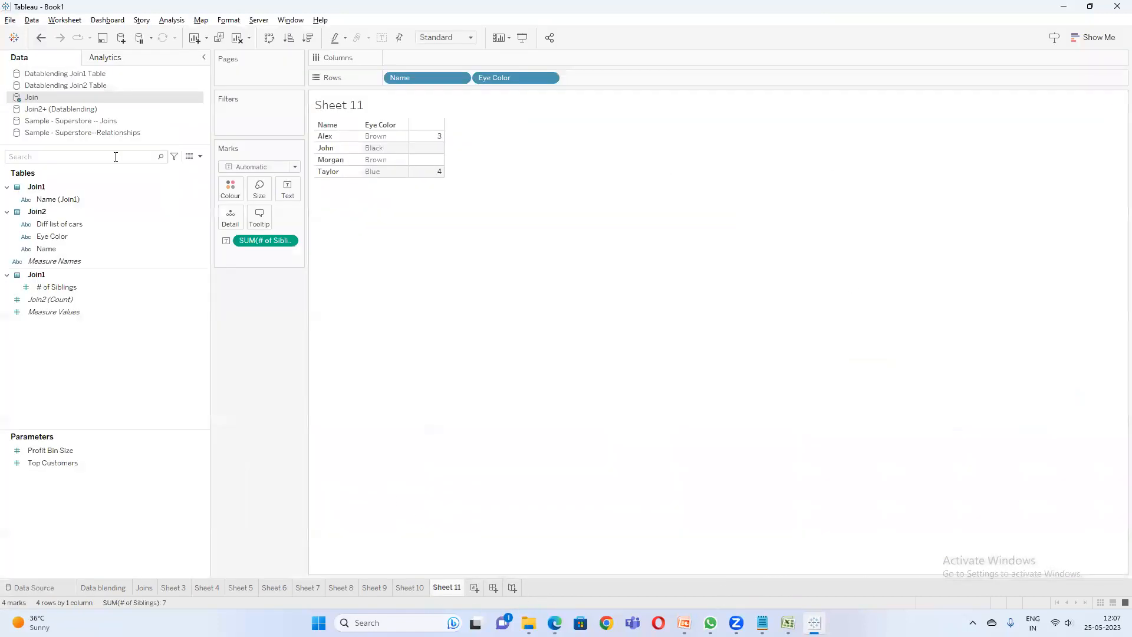
right_click(133, 133)
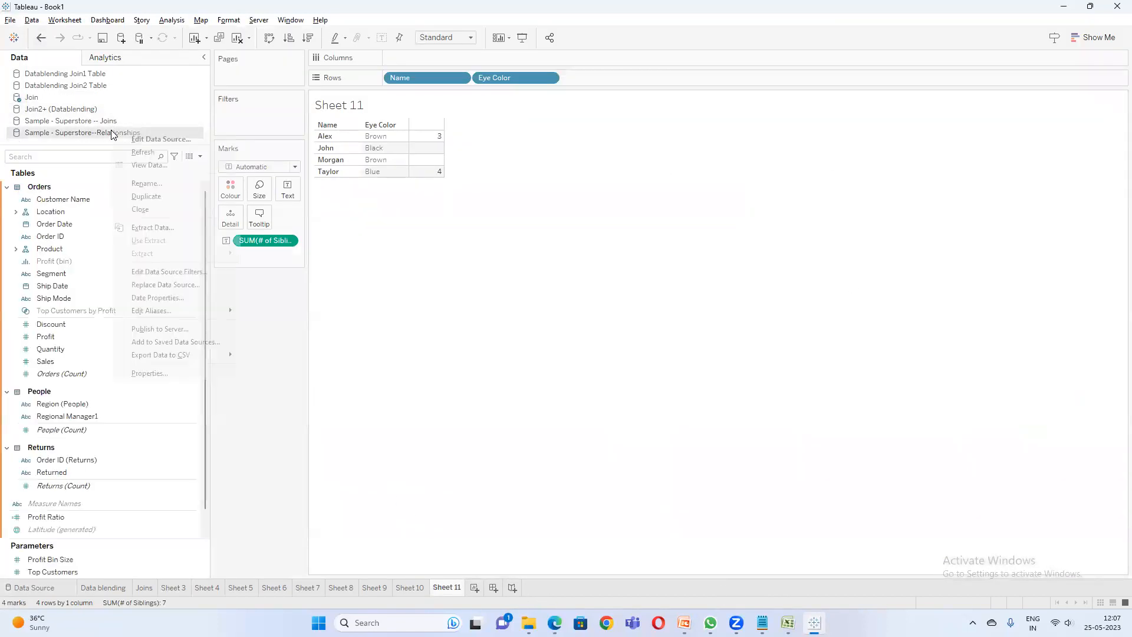
left_click(166, 139)
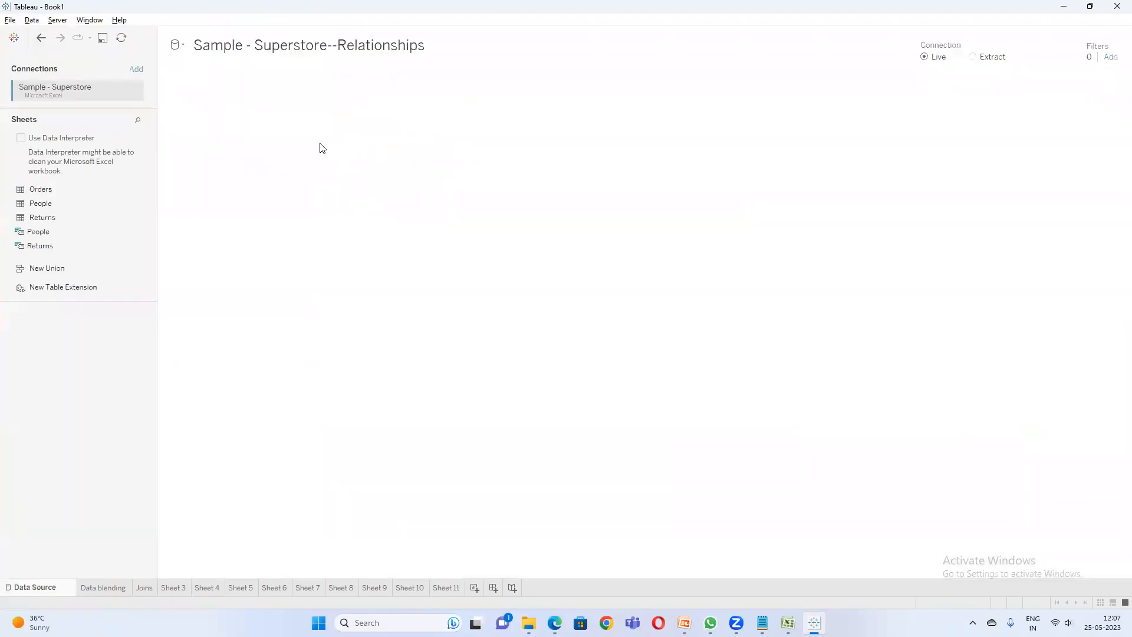
left_click(335, 121)
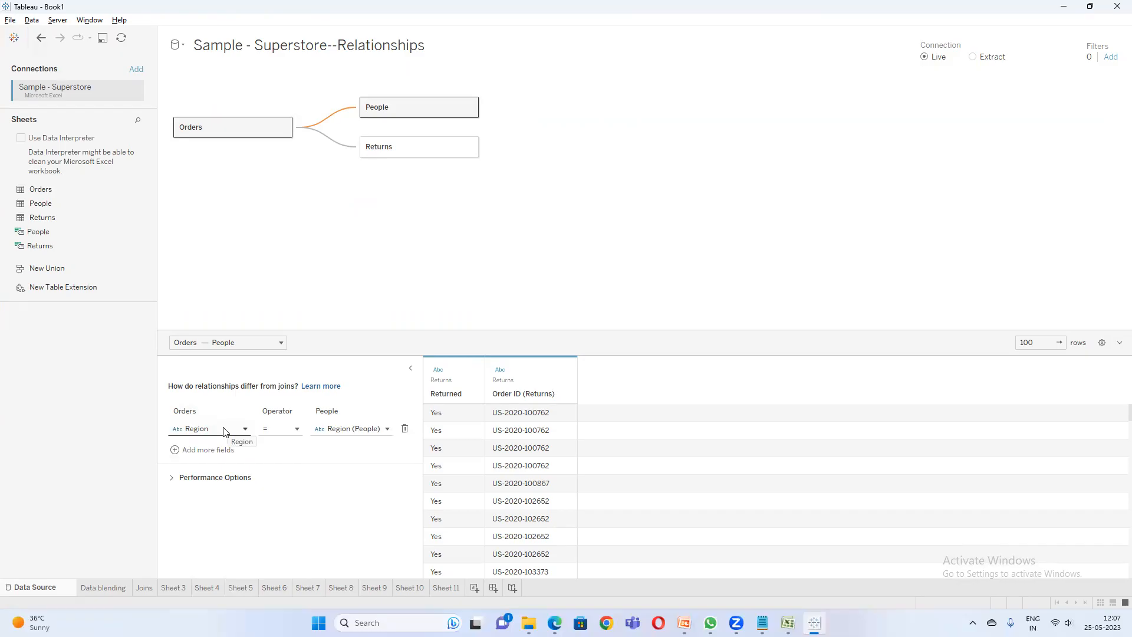
left_click(243, 430)
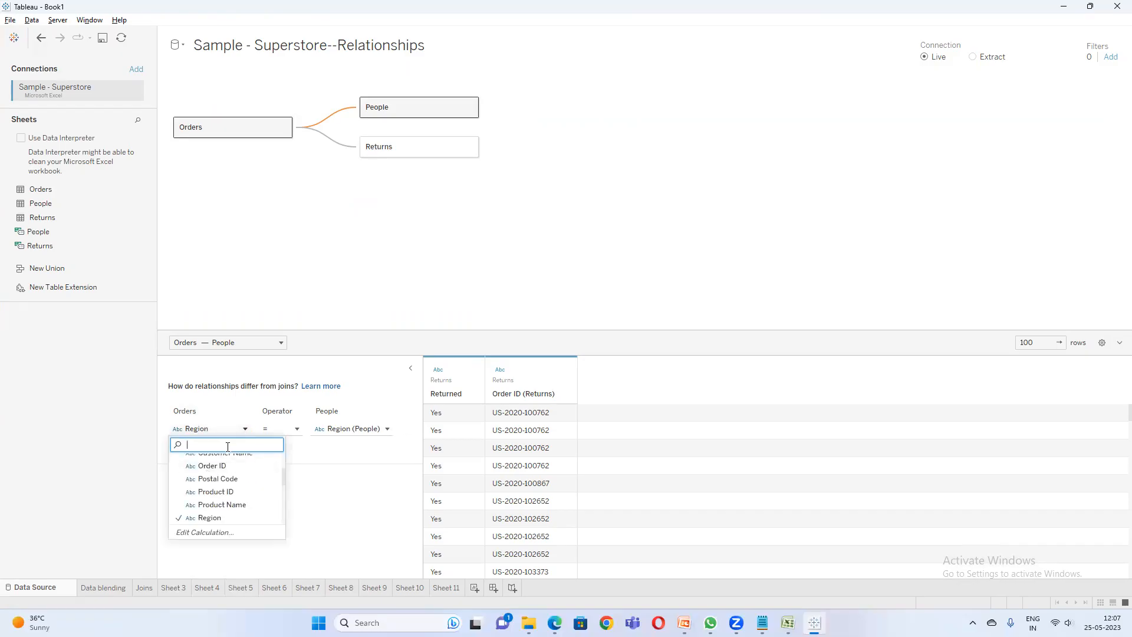
left_click(378, 429)
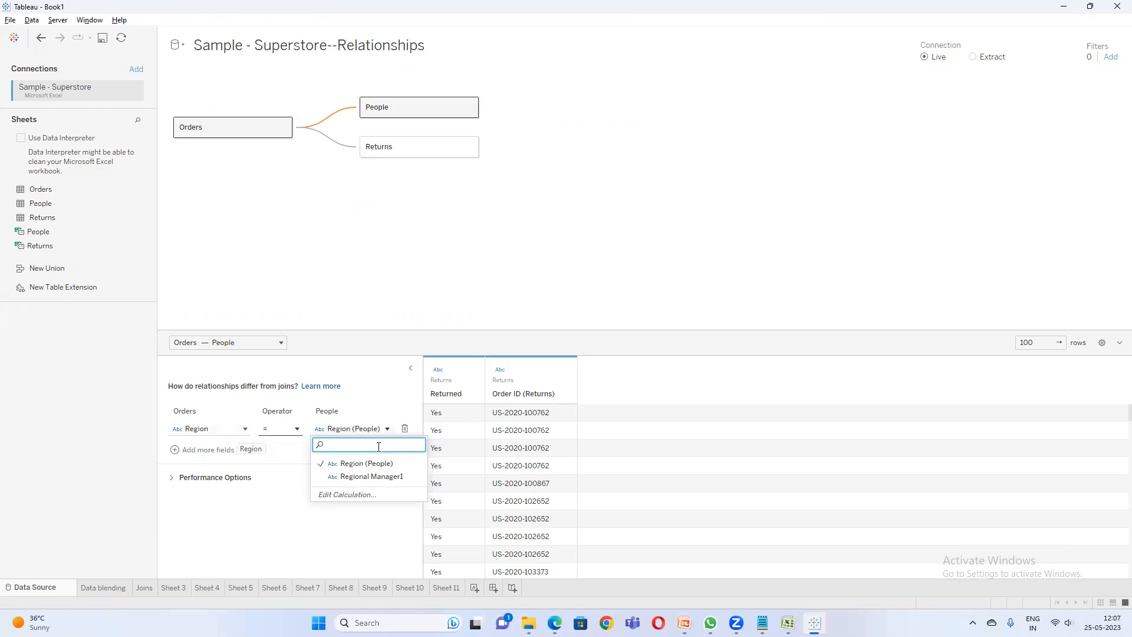
left_click(352, 275)
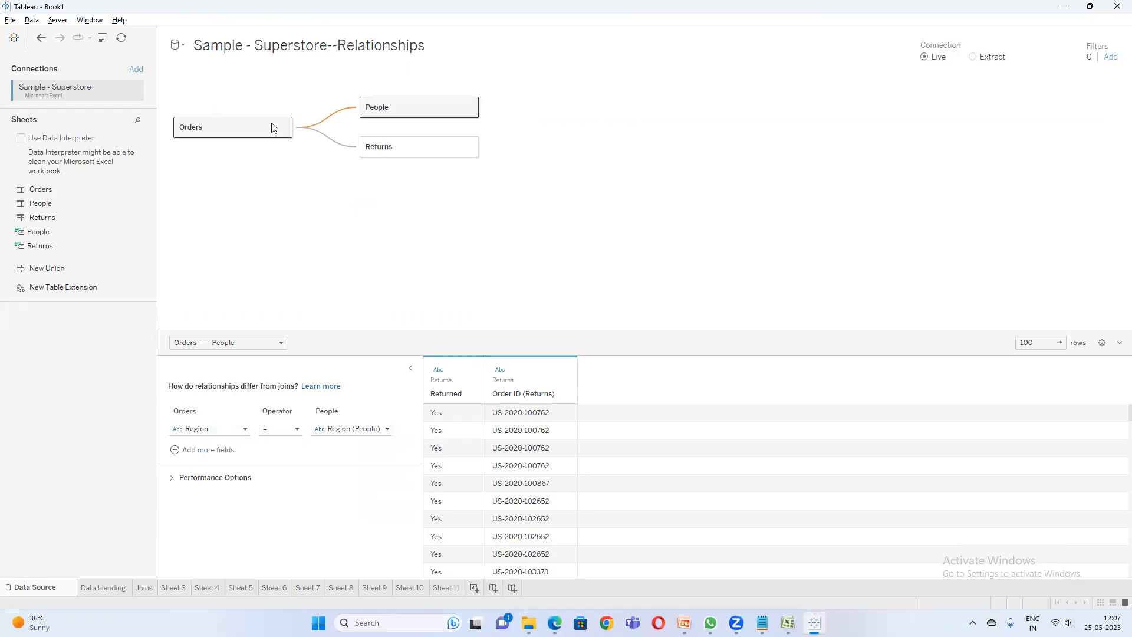
- Examine the fields available on both sides of the relationship between Orders and Returns
left_click(320, 140)
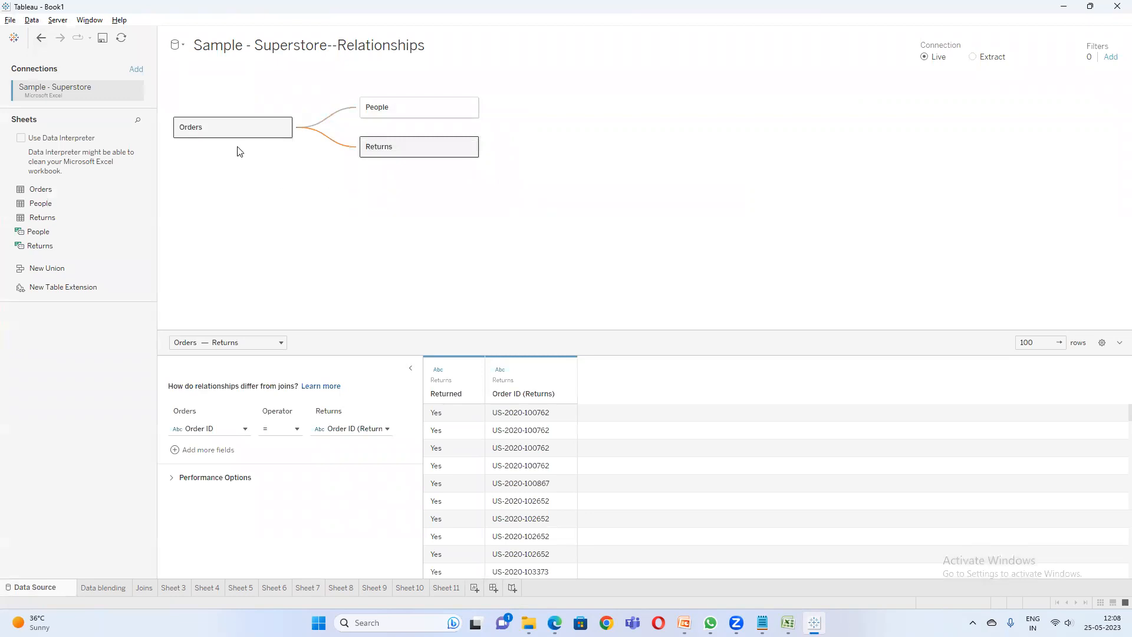
left_click(235, 430)
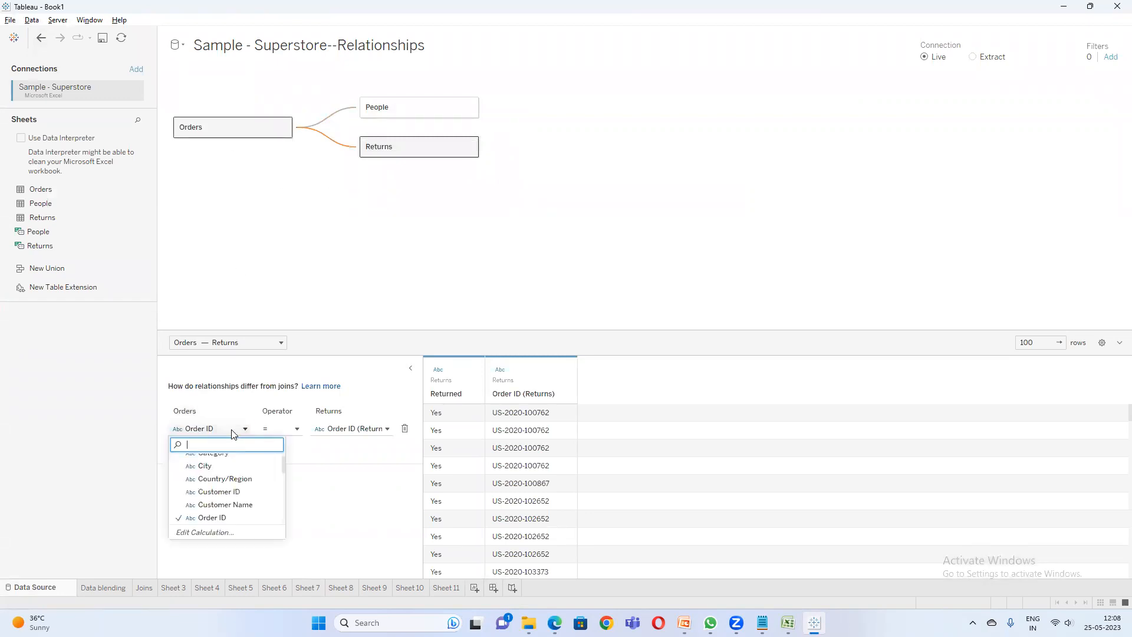
left_click(374, 430)
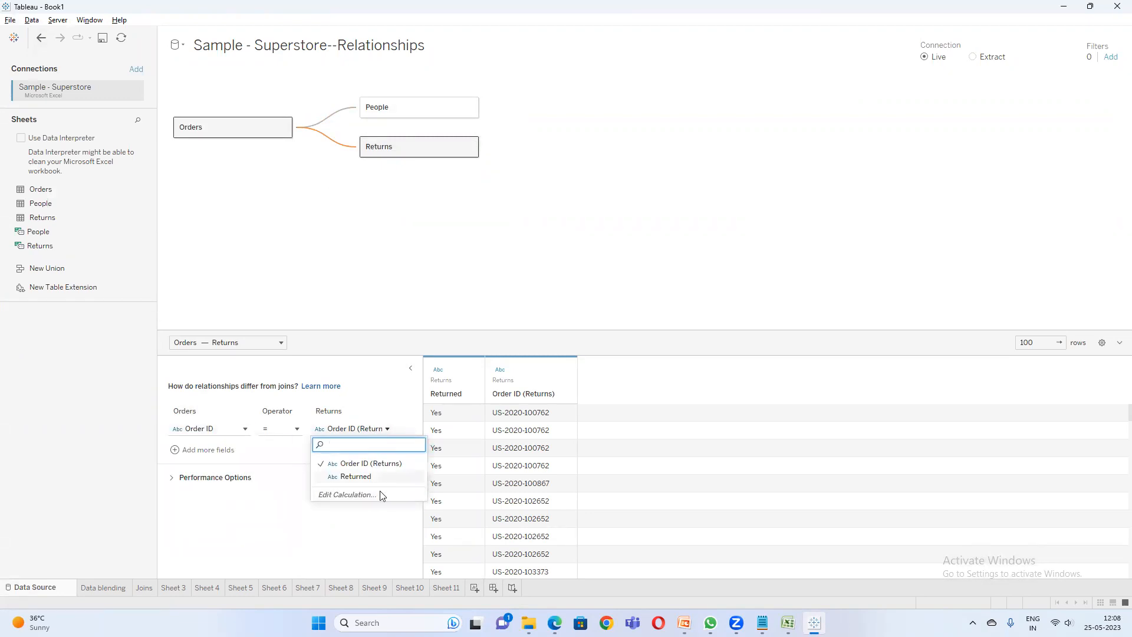
left_click(345, 266)
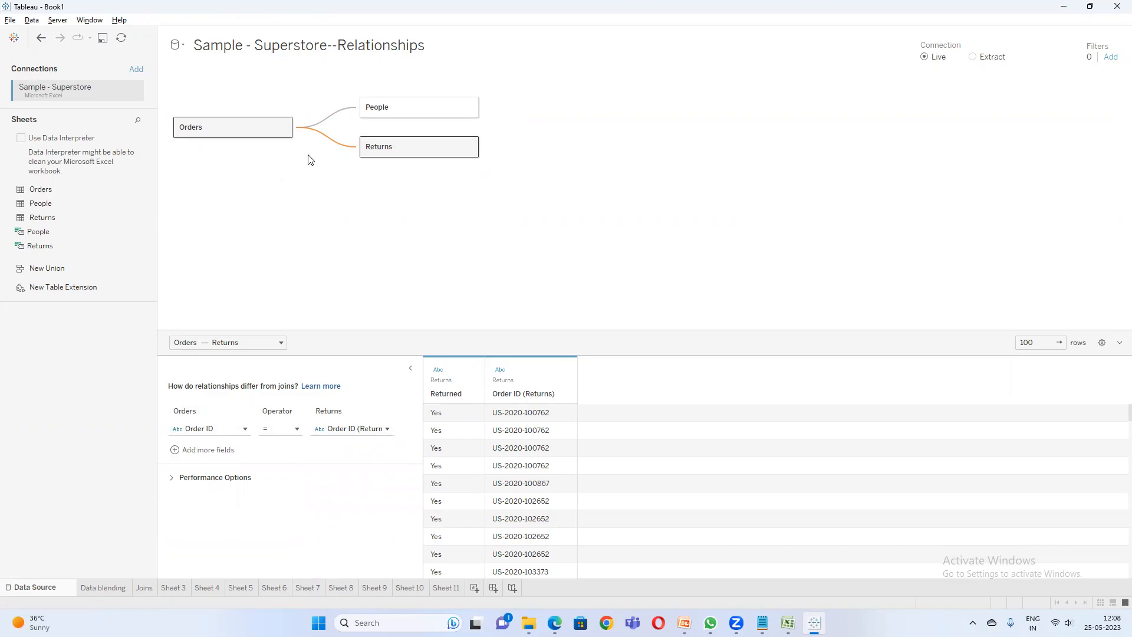
- Return to Sheet 11 and switch to the Google Meet call in the browser
left_click(446, 588)
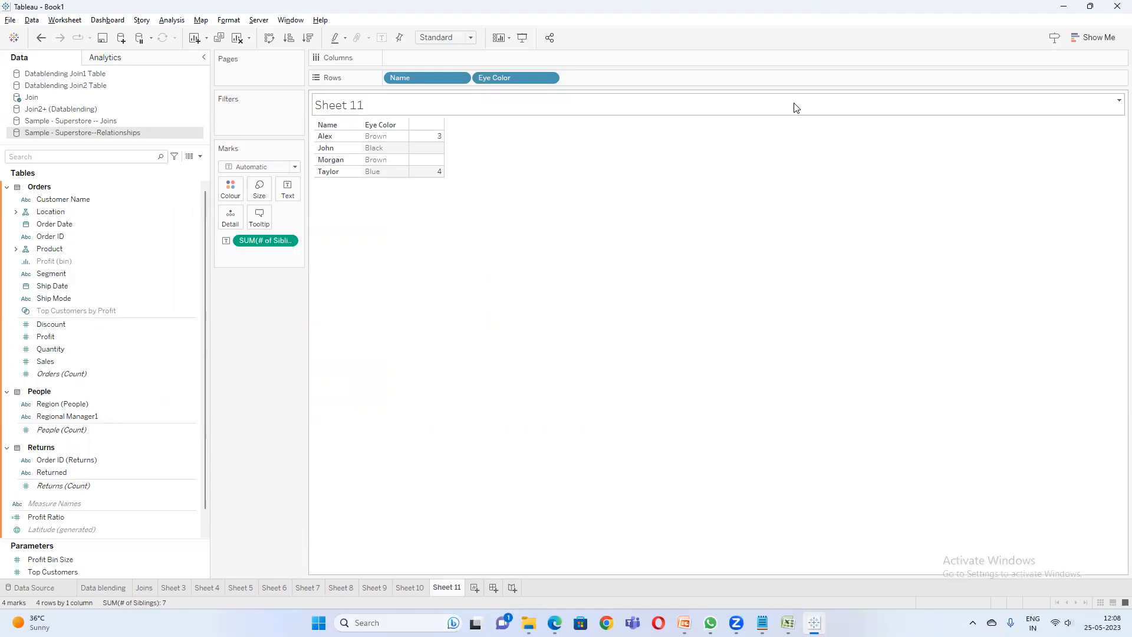
mouse_move(554, 623)
left_click(503, 554)
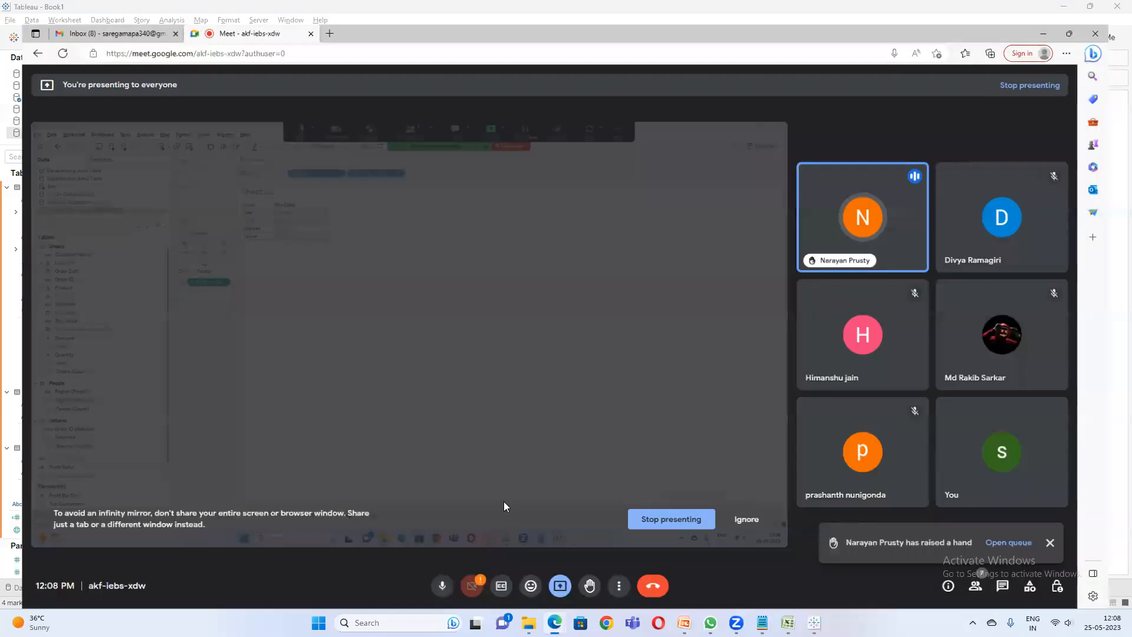